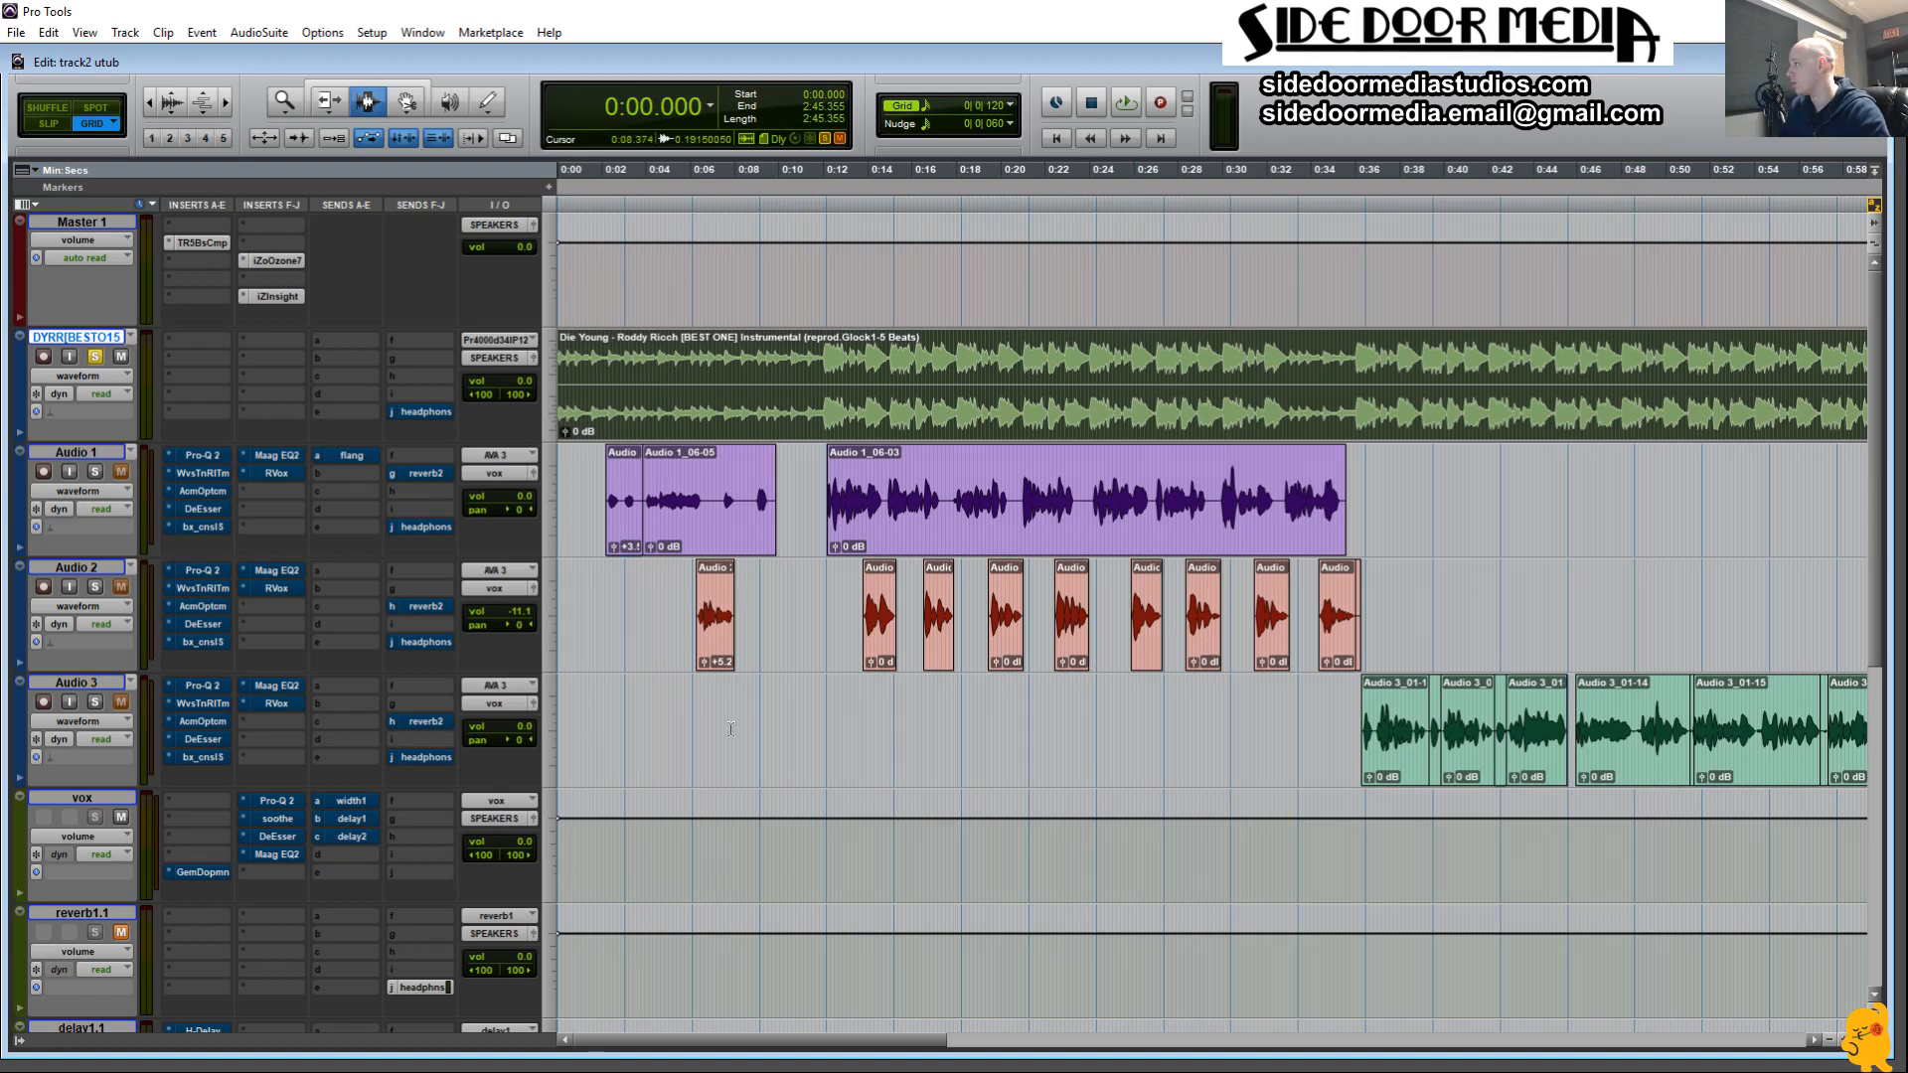
Display the volume automation on all audio tracks across the full song.
click(639, 621)
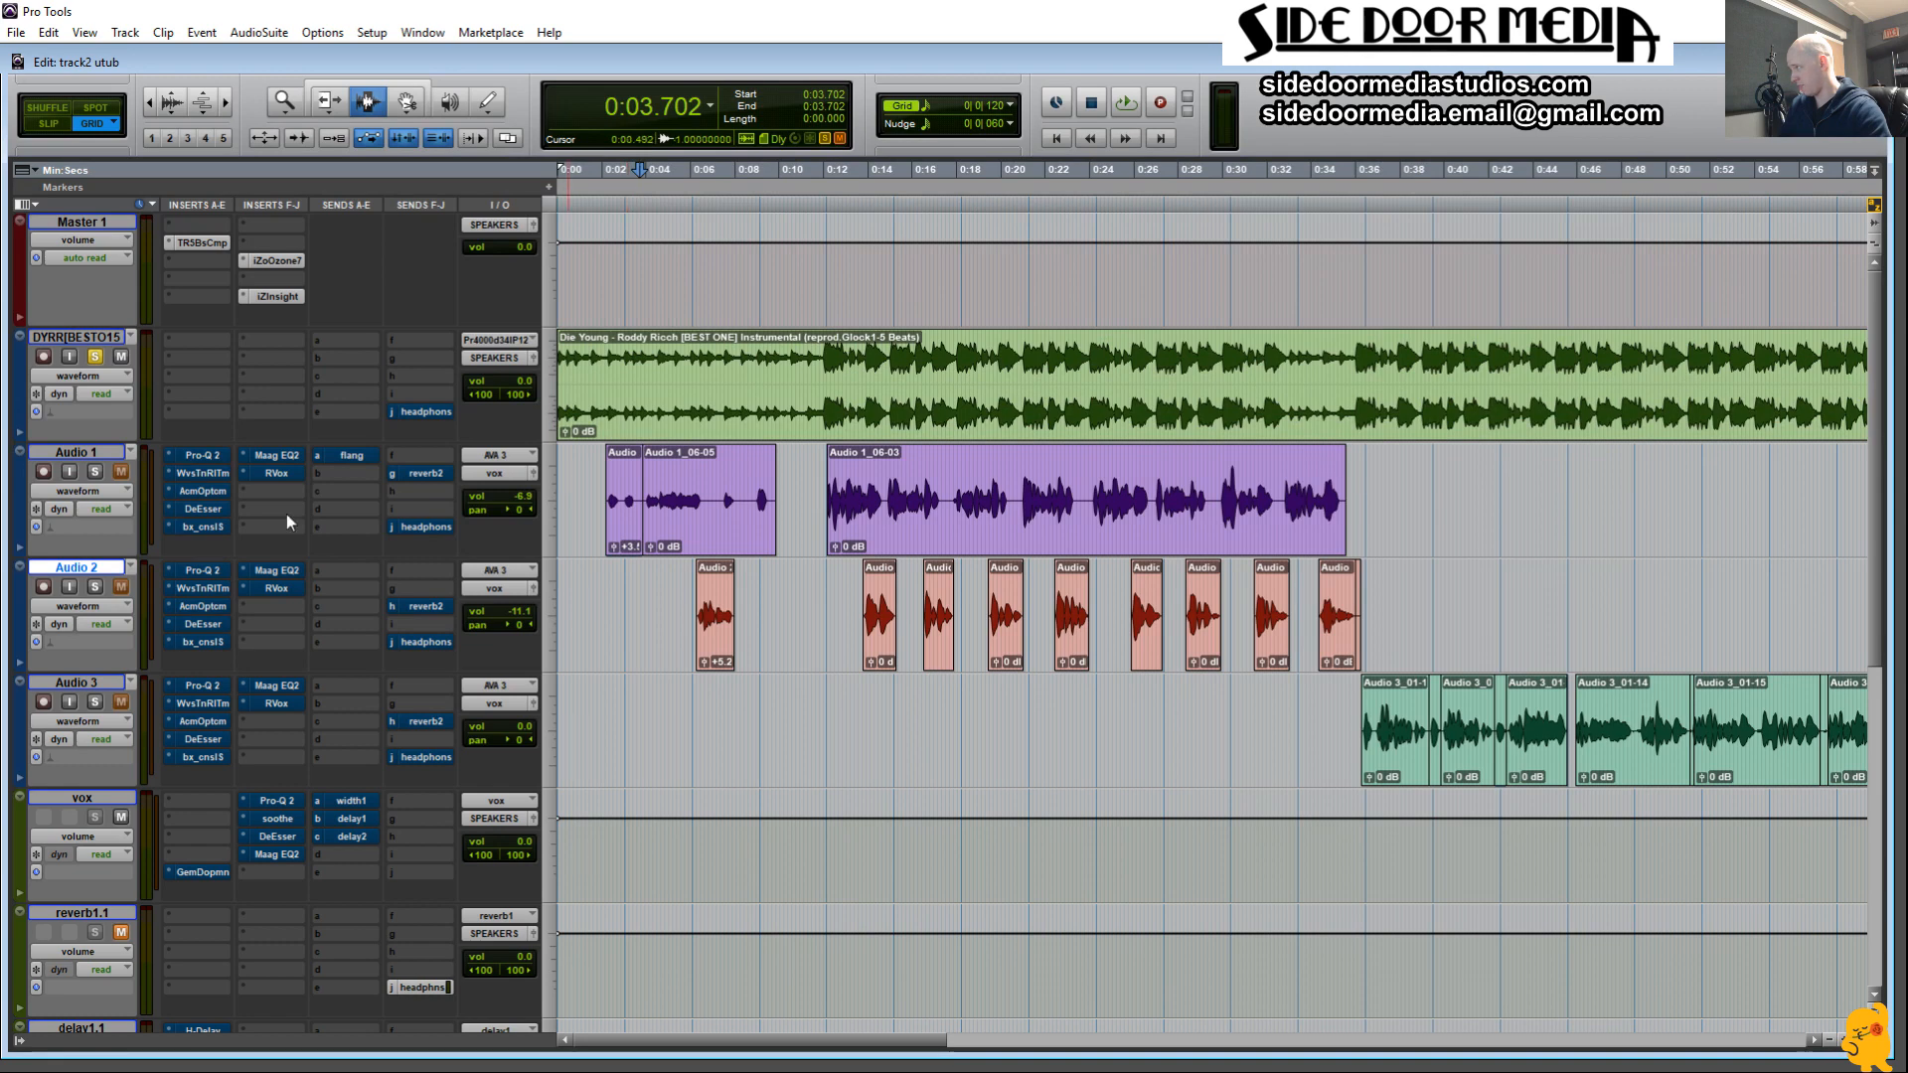
click(606, 702)
key(r)
key(r)
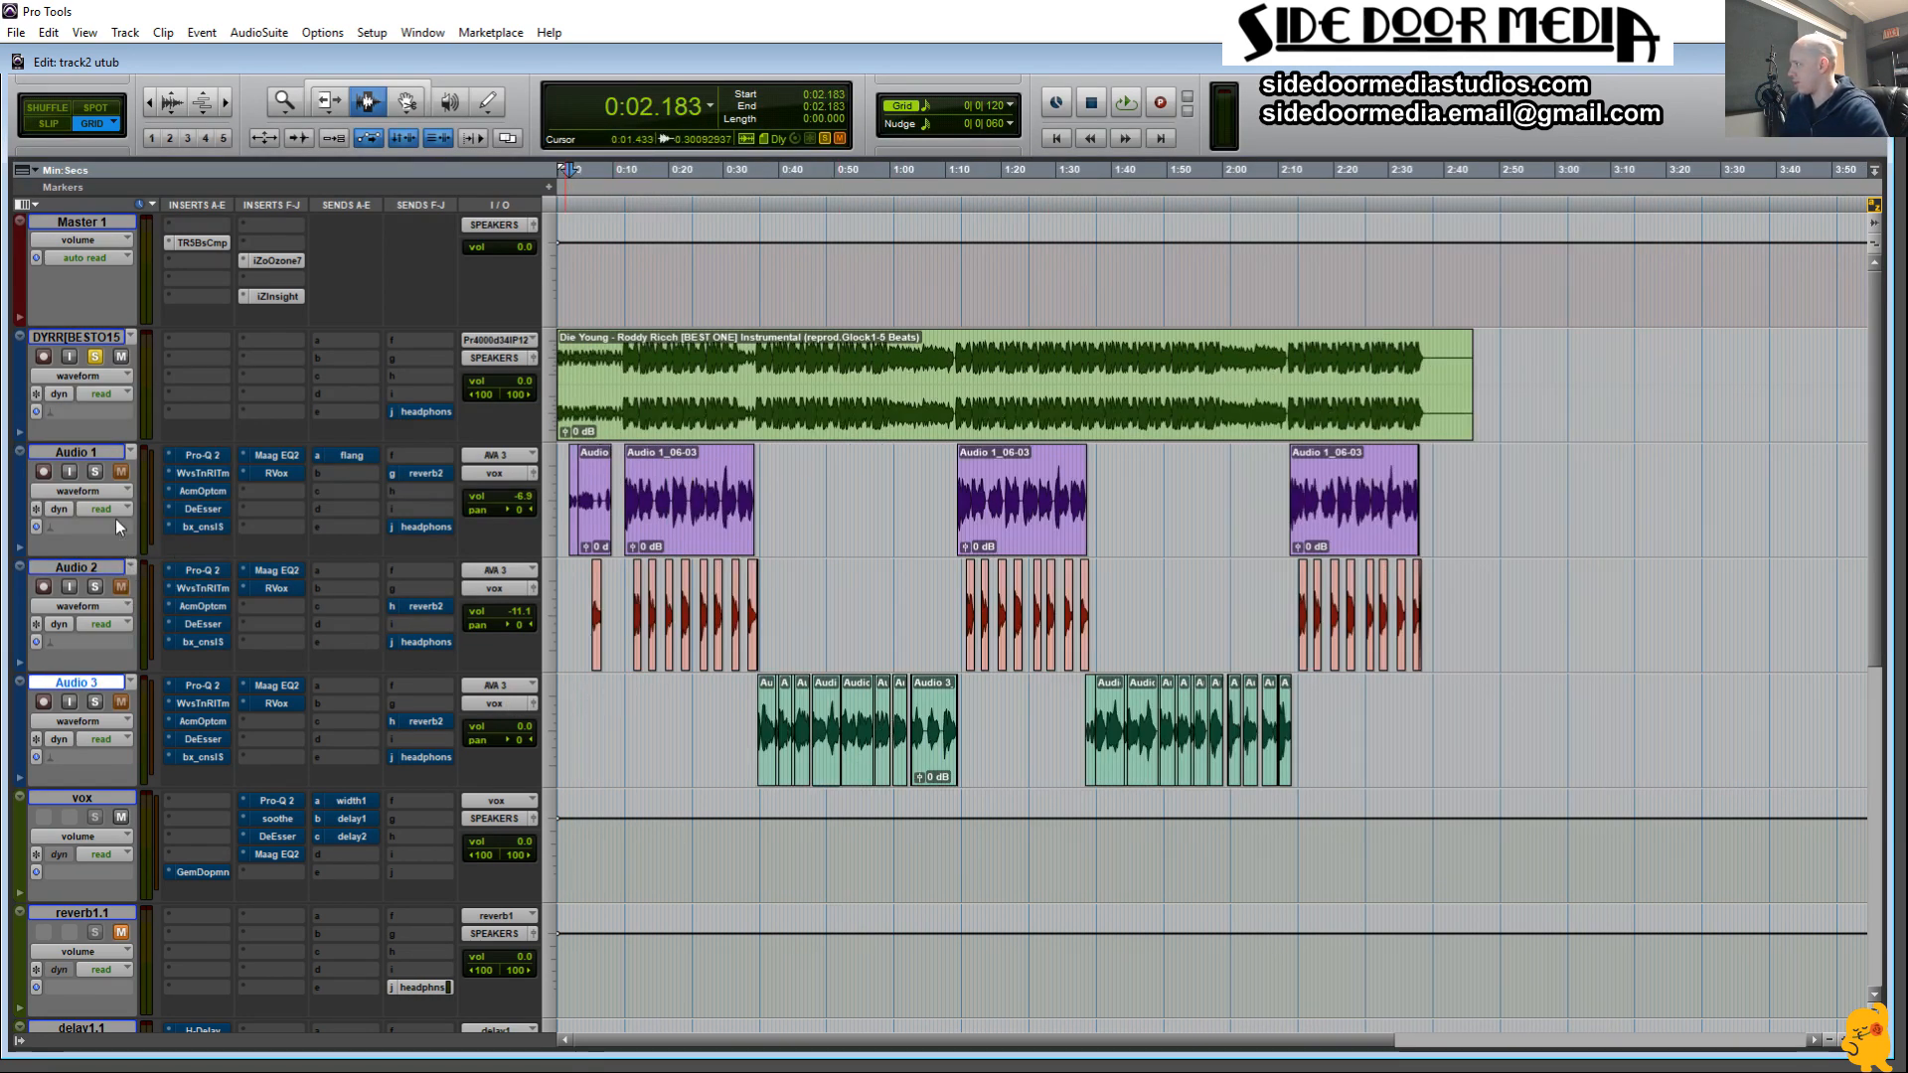
click(111, 492)
click(209, 592)
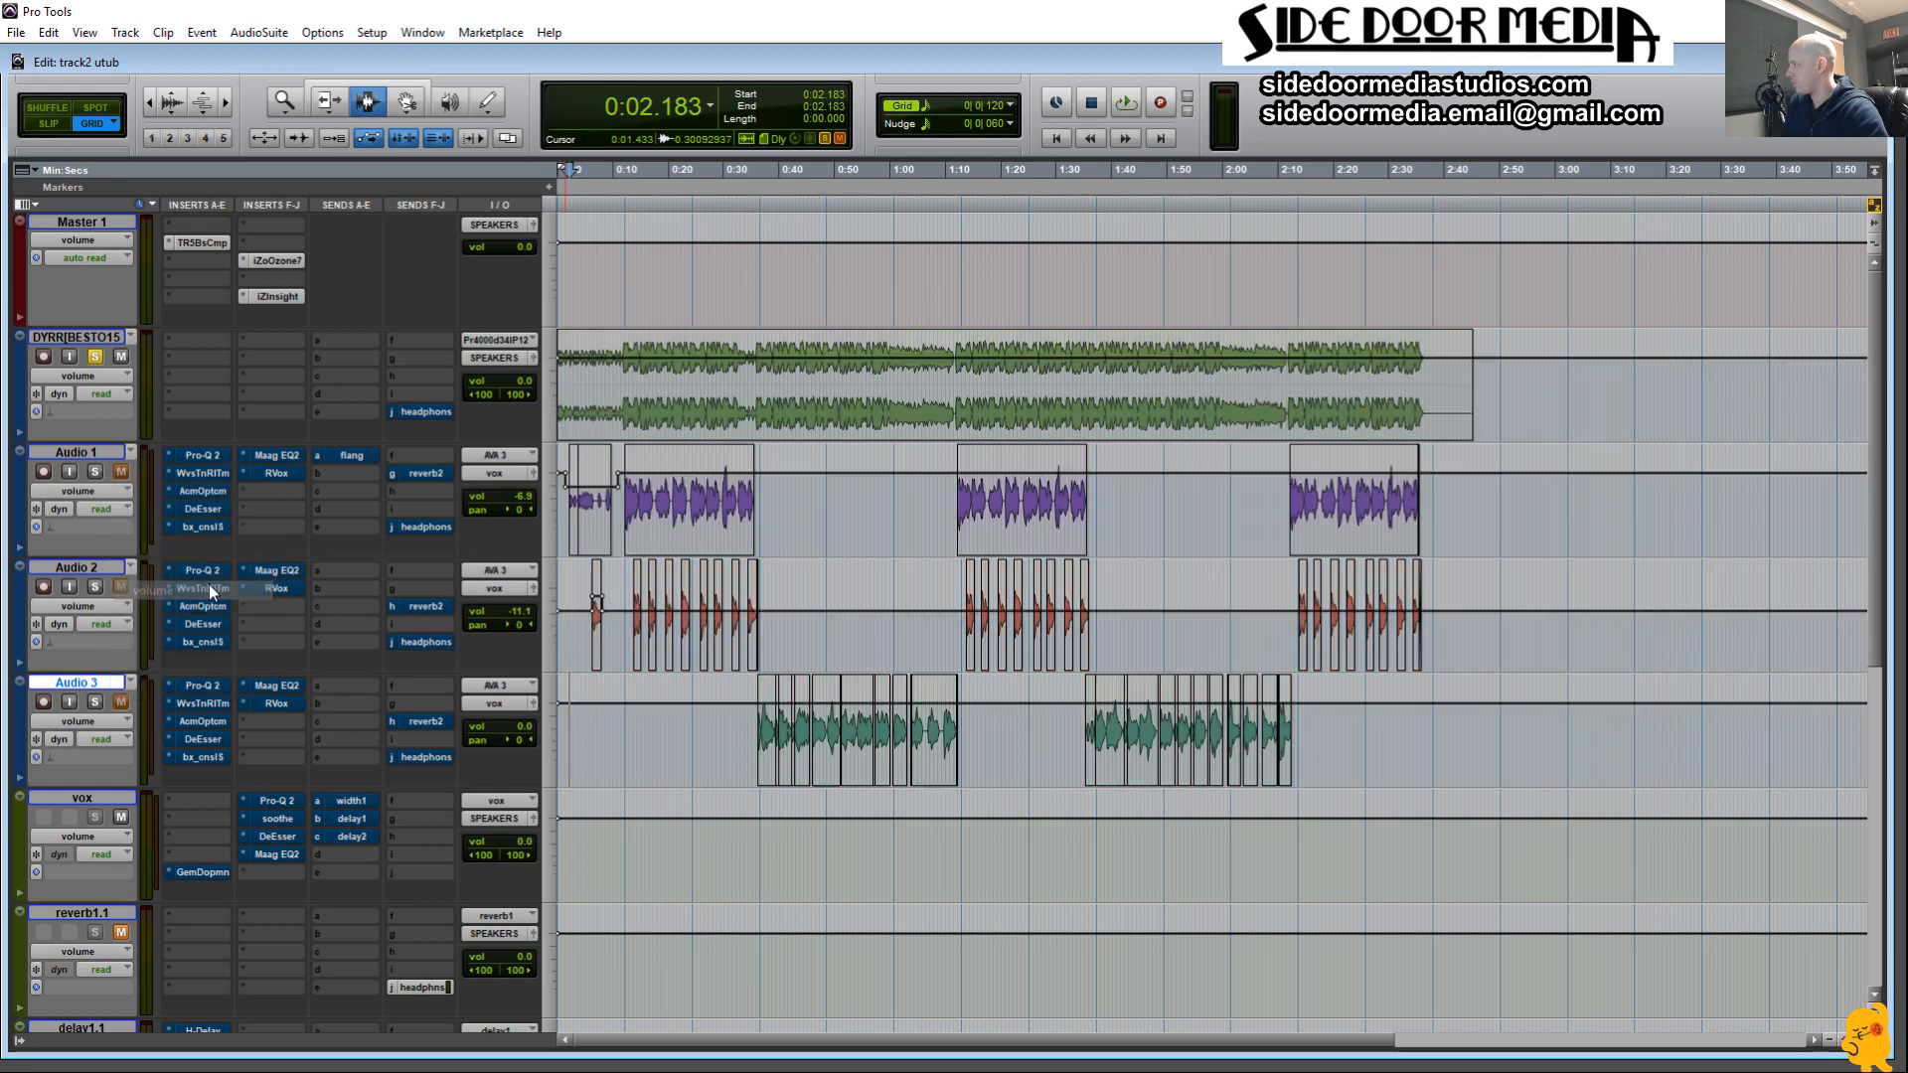
Examine the volume automation lines on Audio 1 and Audio 2 over the first 22 seconds, around the intro vocal clips.
drag(678, 516, 398, 652)
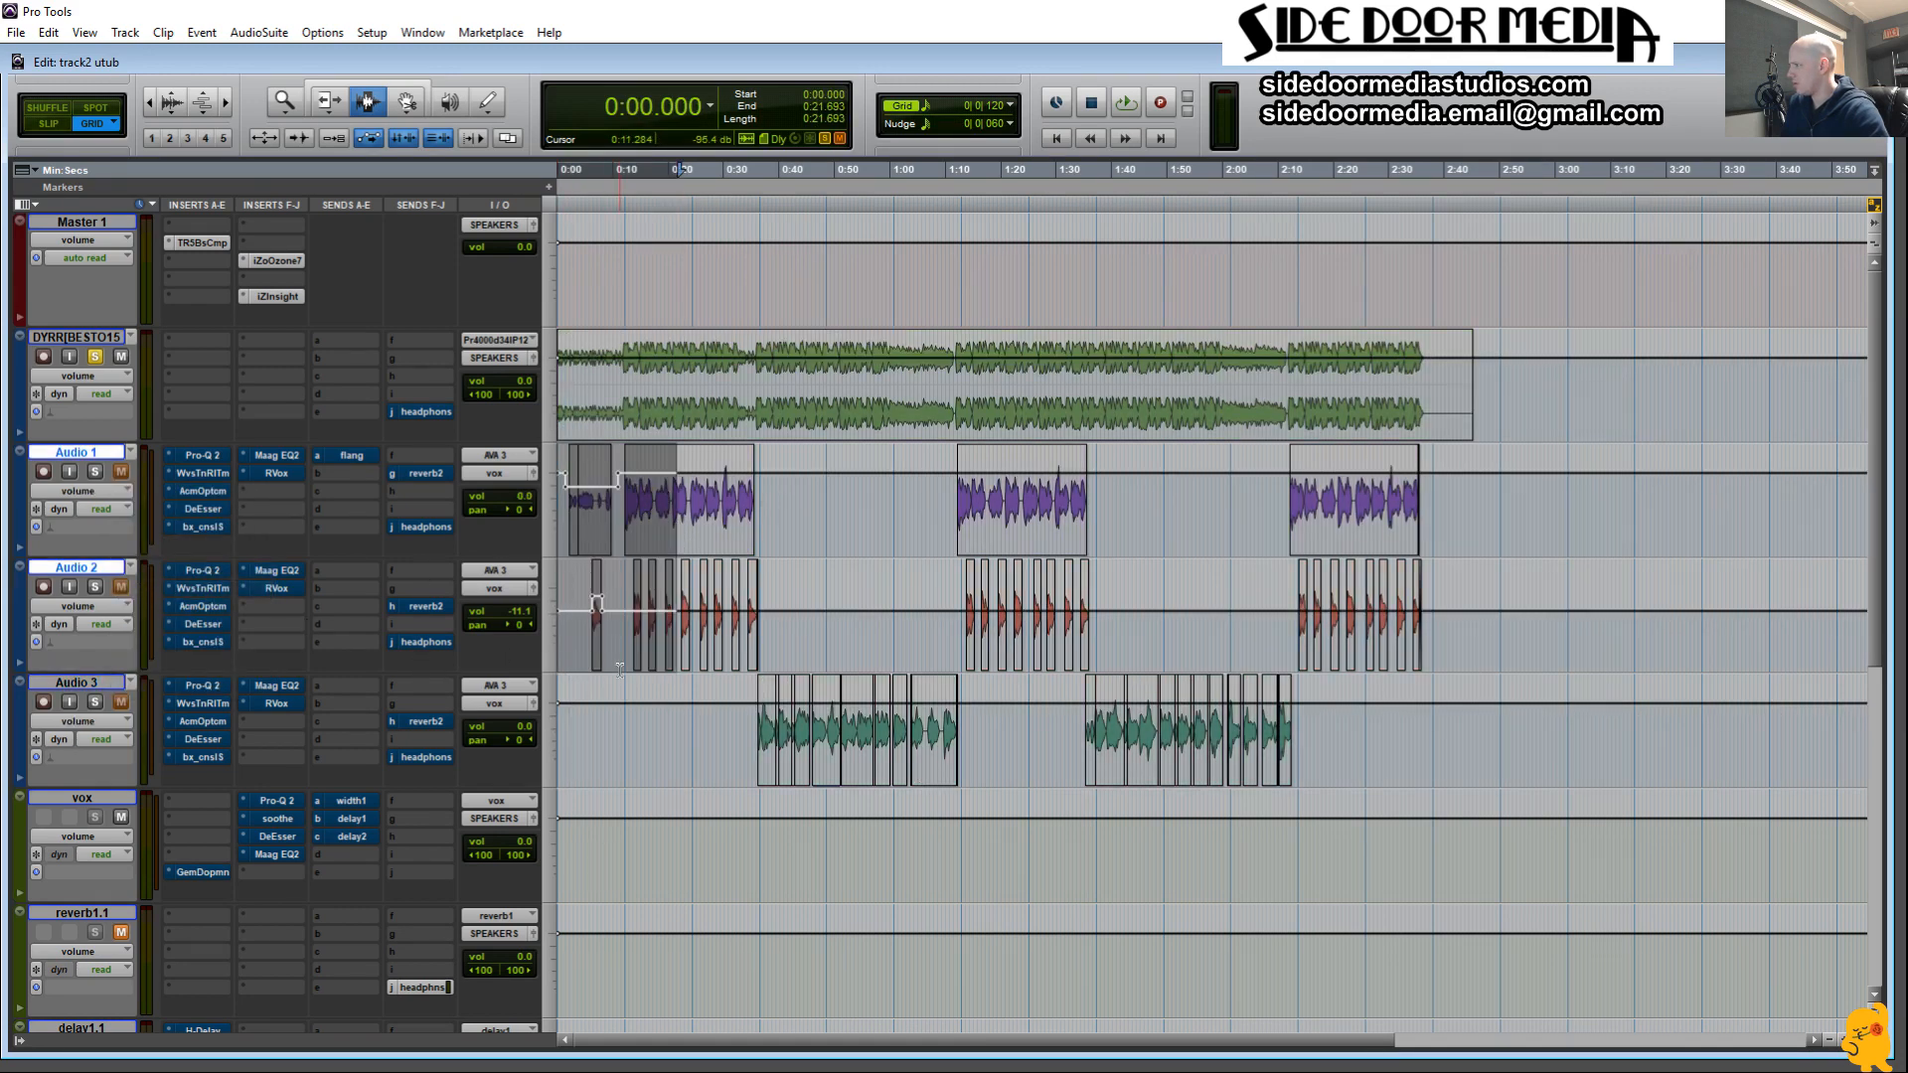
key(alt+f)
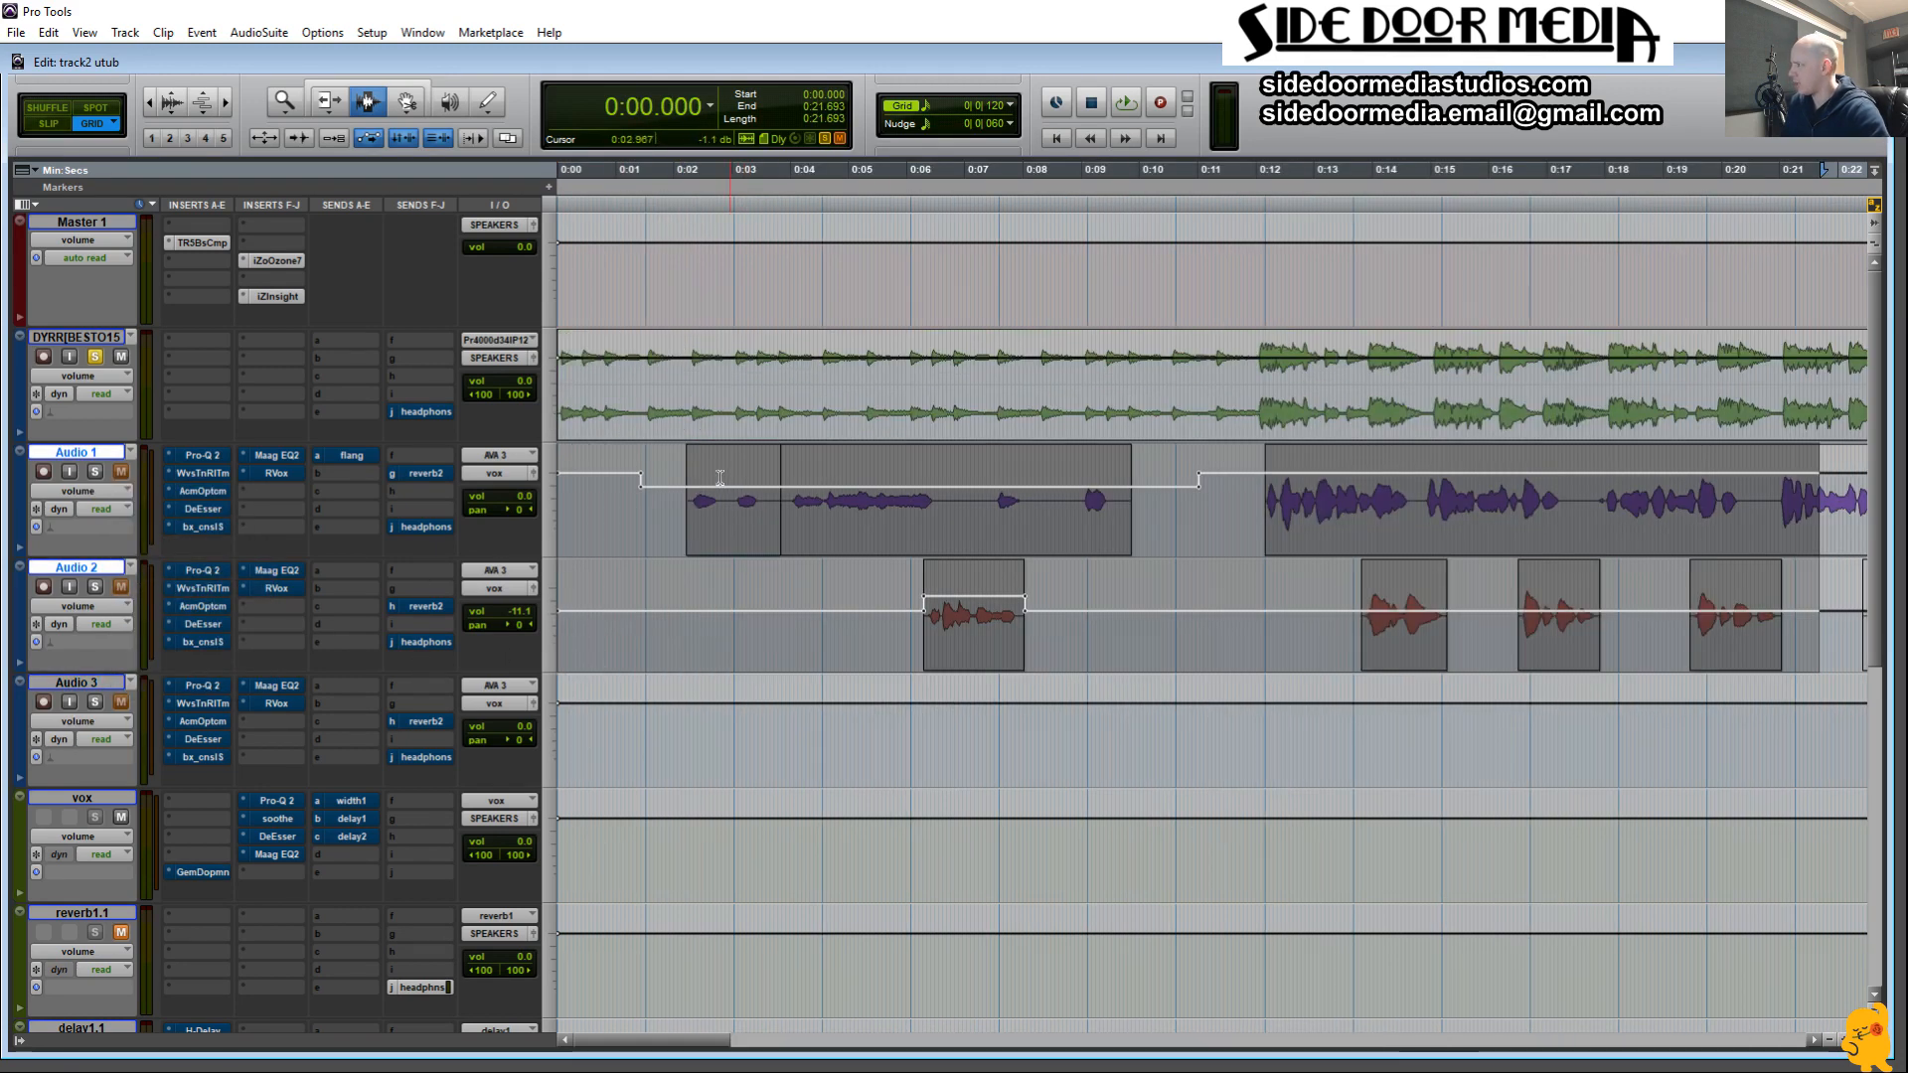
drag(709, 520, 975, 528)
drag(1266, 531, 1161, 534)
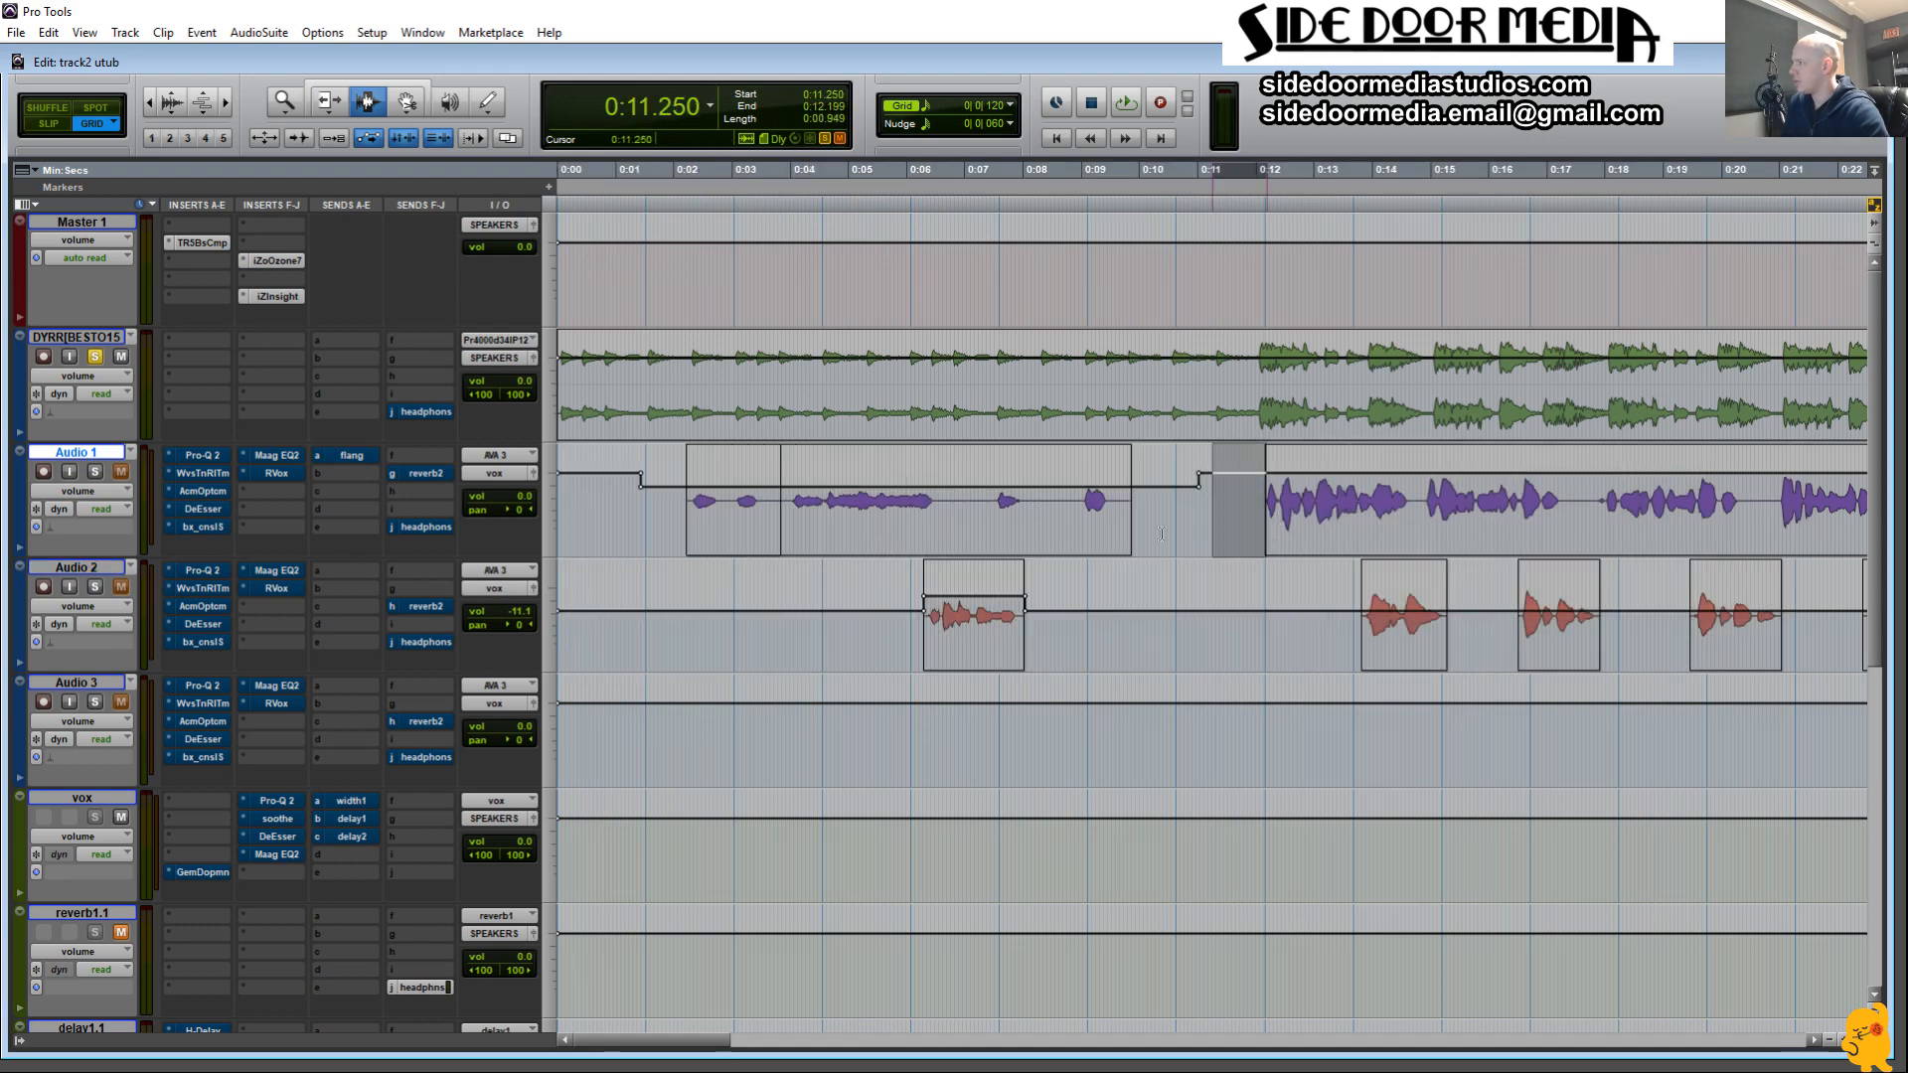
shift+click(978, 449)
click(1123, 606)
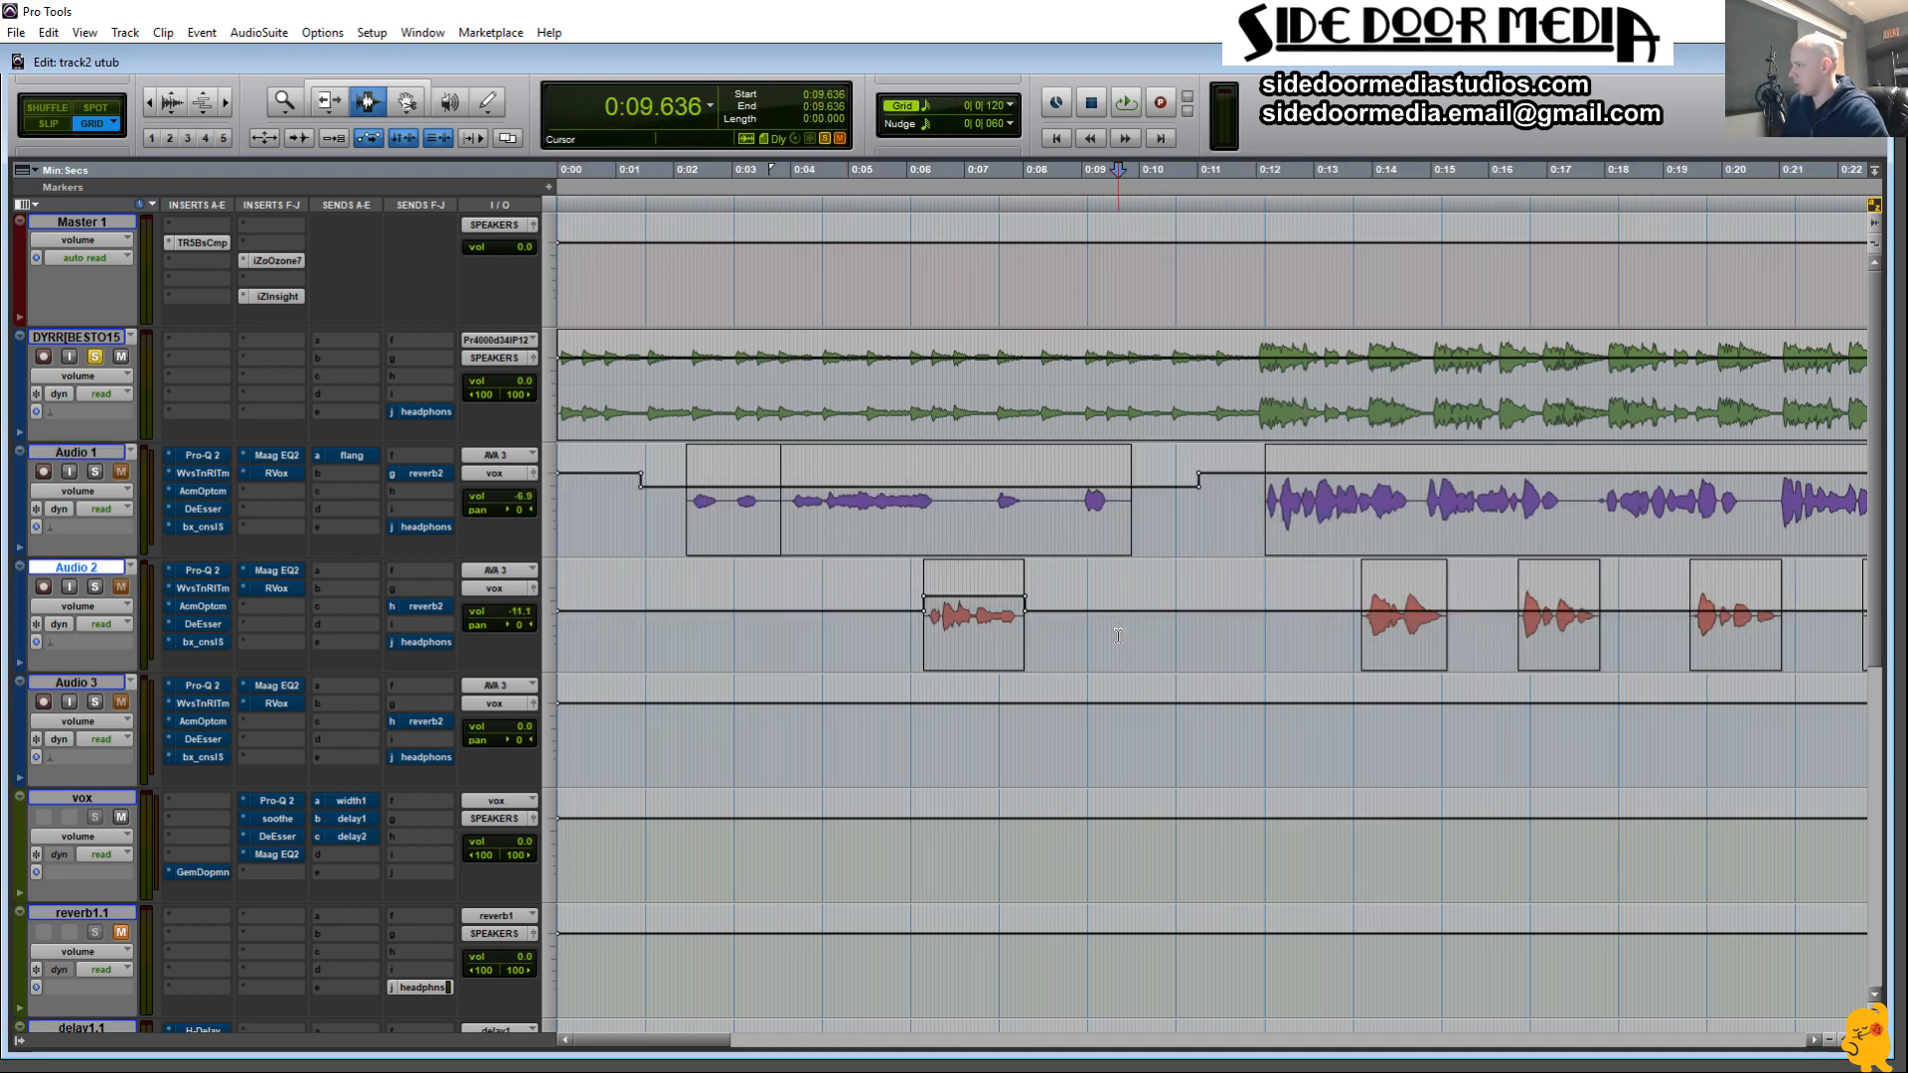
Return all audio tracks to the waveform view.
key(ctrl+bracketleft)
key(ctrl+bracketleft)
key(ctrl+bracketleft)
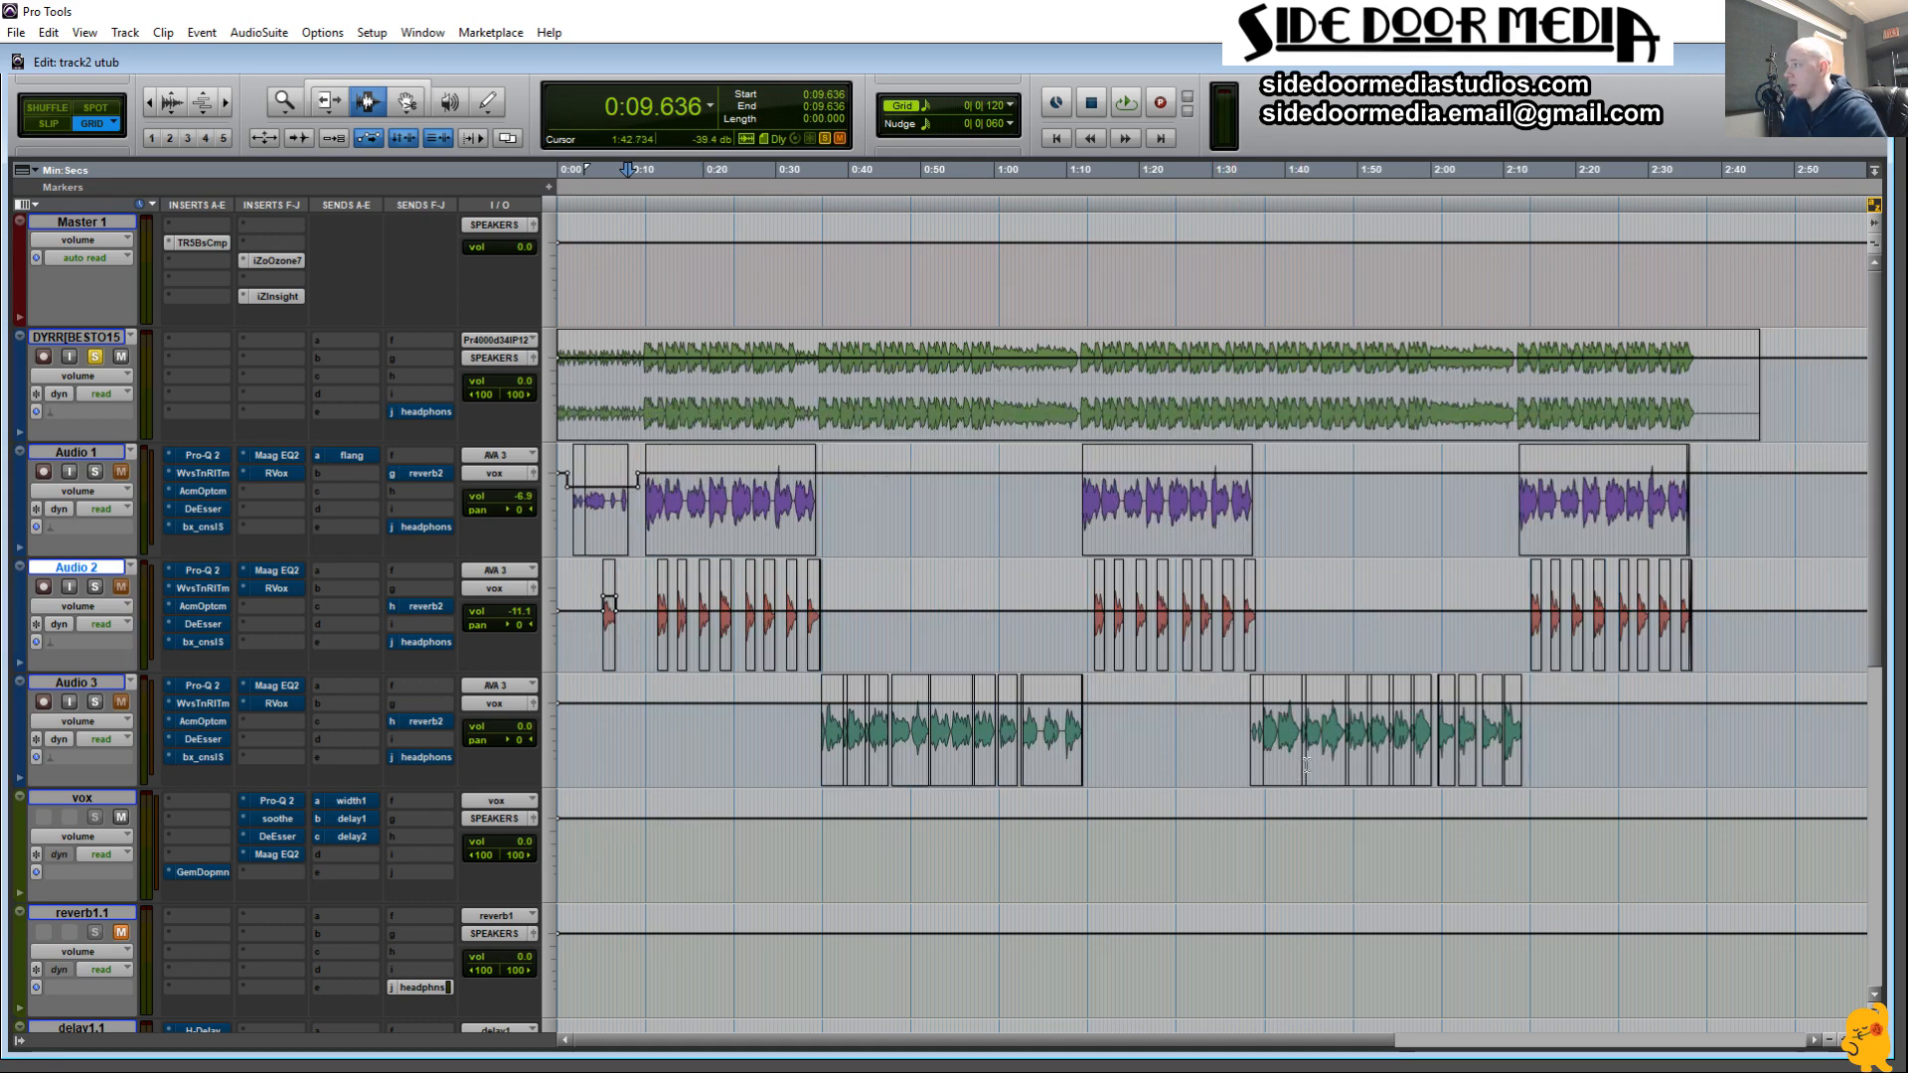
click(109, 728)
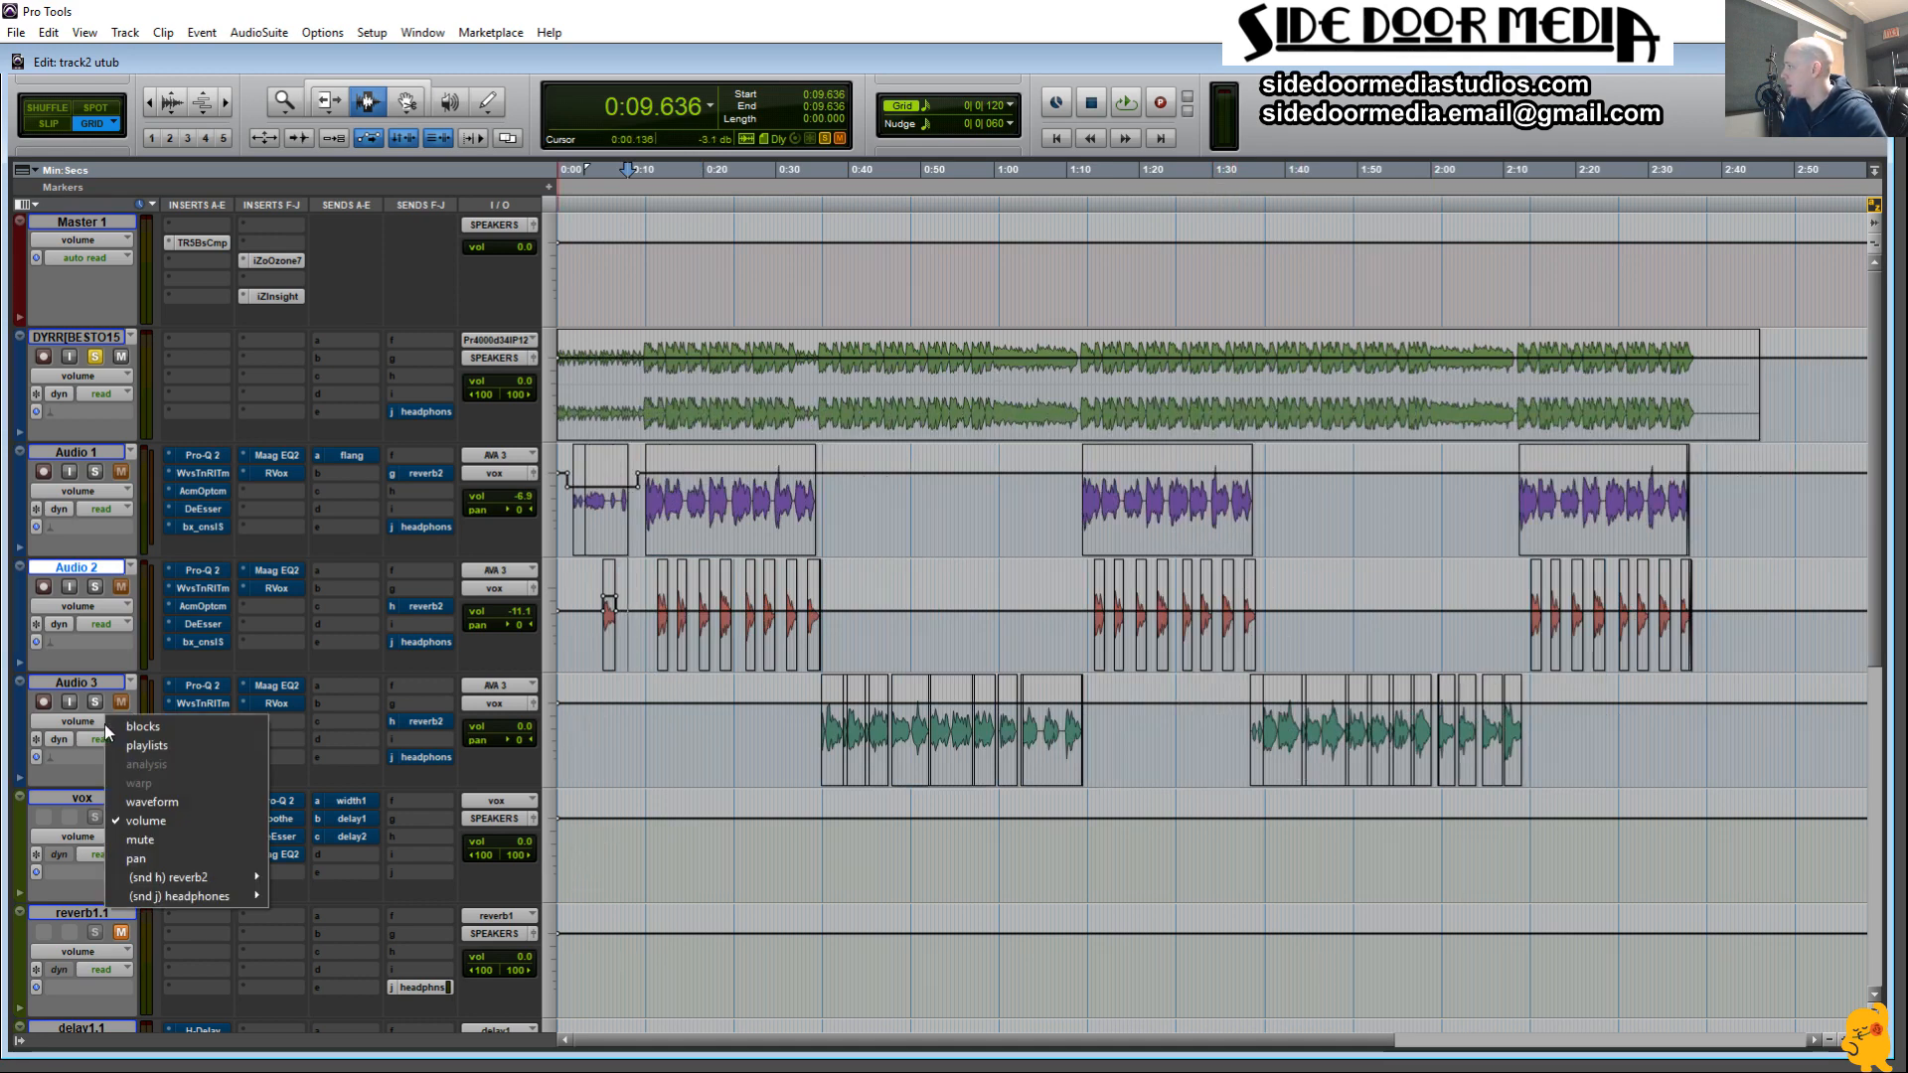
alt+click(220, 802)
Inspect the clip boundaries around Audio 3_01-16 and Audio 3_01-17 on the Audio 3 track near 0:57.
key(alt+f)
drag(836, 744, 1206, 763)
key(alt+f)
drag(1018, 765, 1423, 769)
key(alt+f)
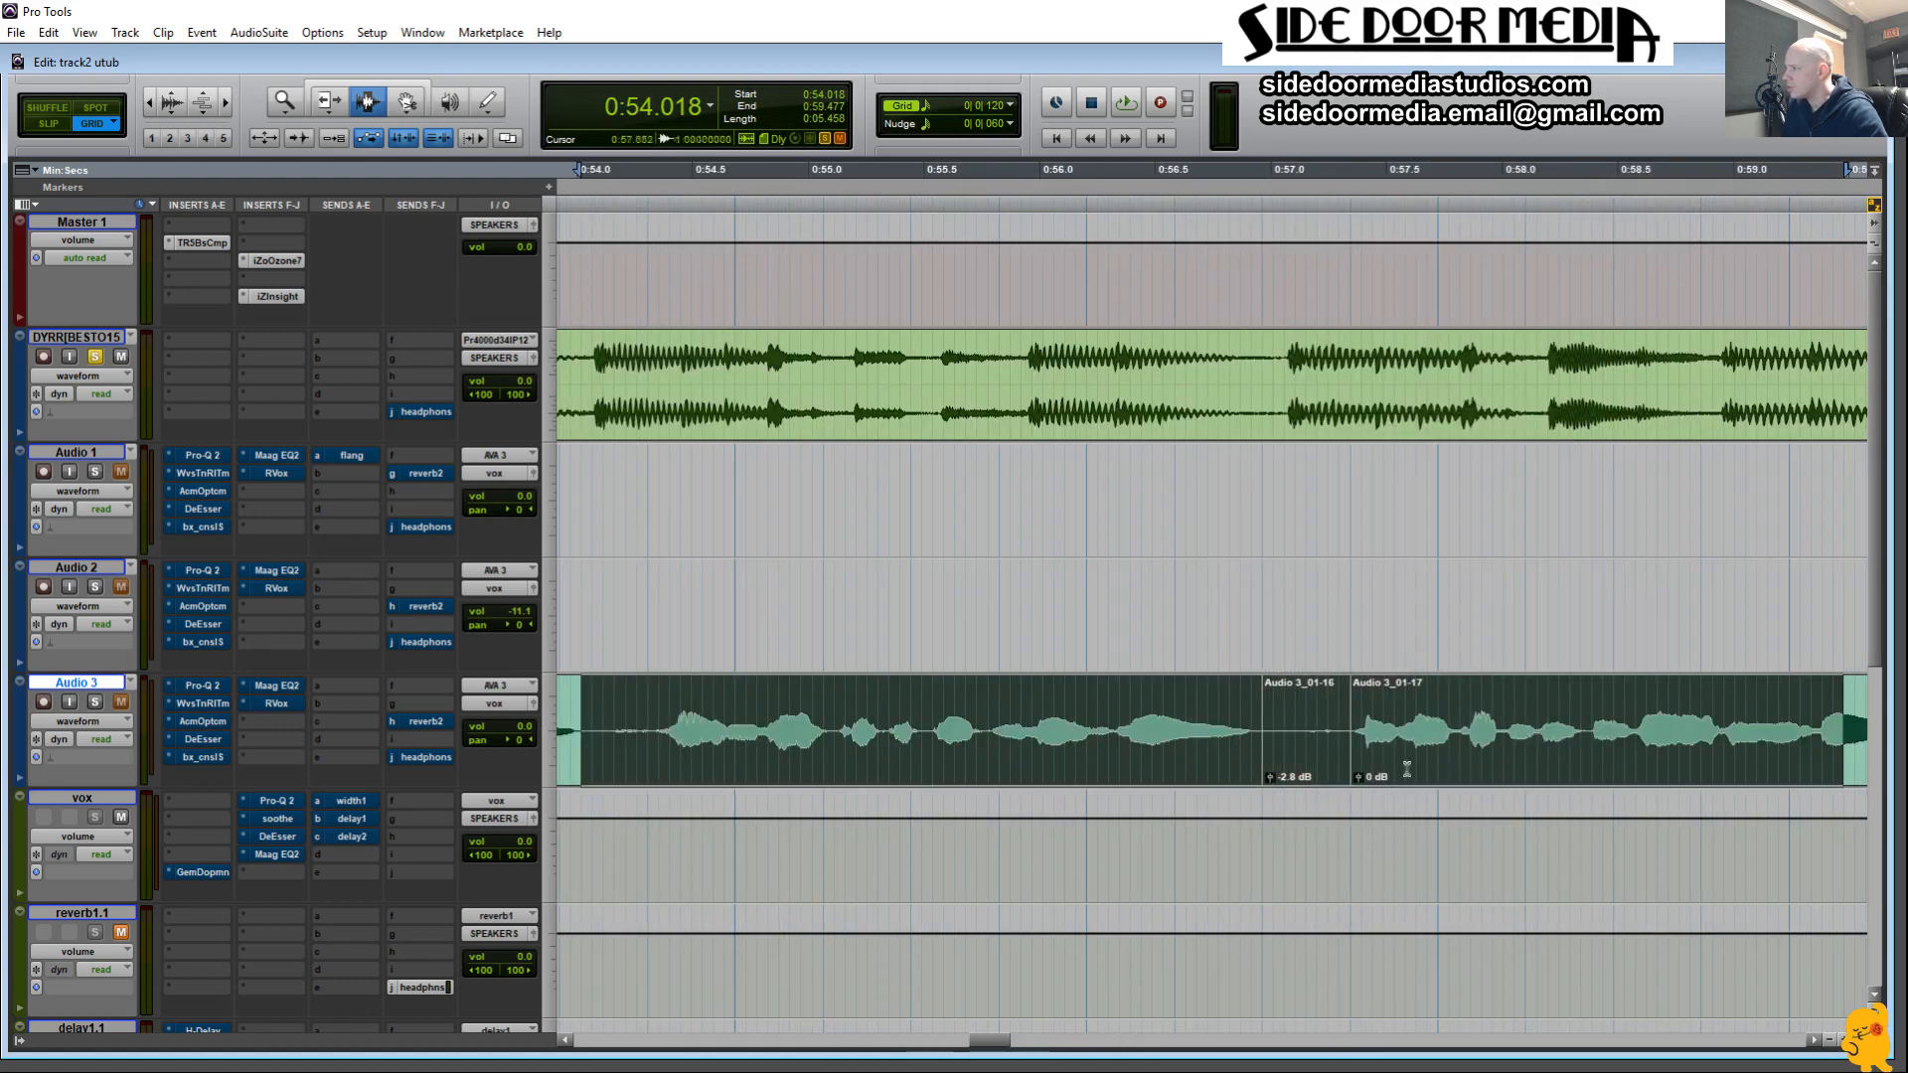
drag(1238, 761, 1458, 760)
key(alt+f)
click(1232, 757)
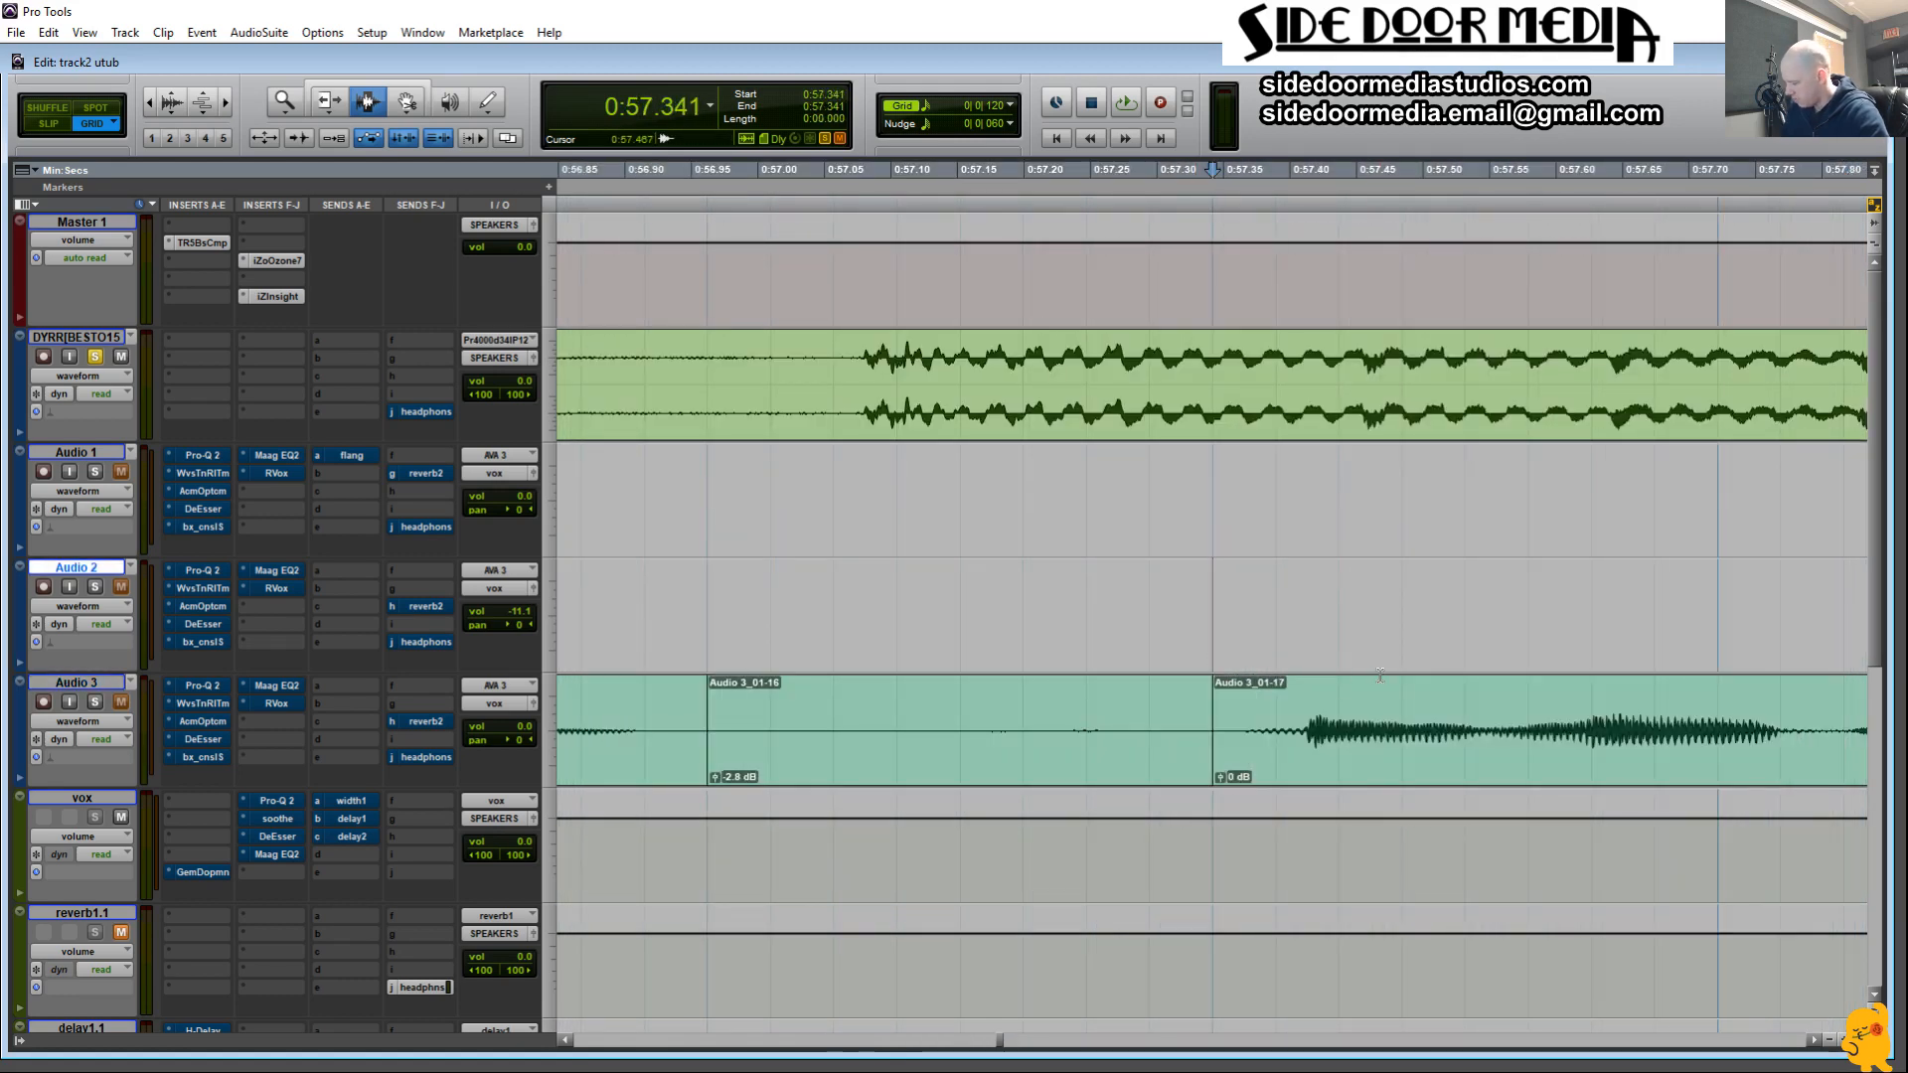
Inspect the fade-outs at the end of the last chorus clips on Audio 1 and Audio 2 near 2:35.
key(r)
key(r)
key(r)
key(r)
key(r)
key(r)
key(r)
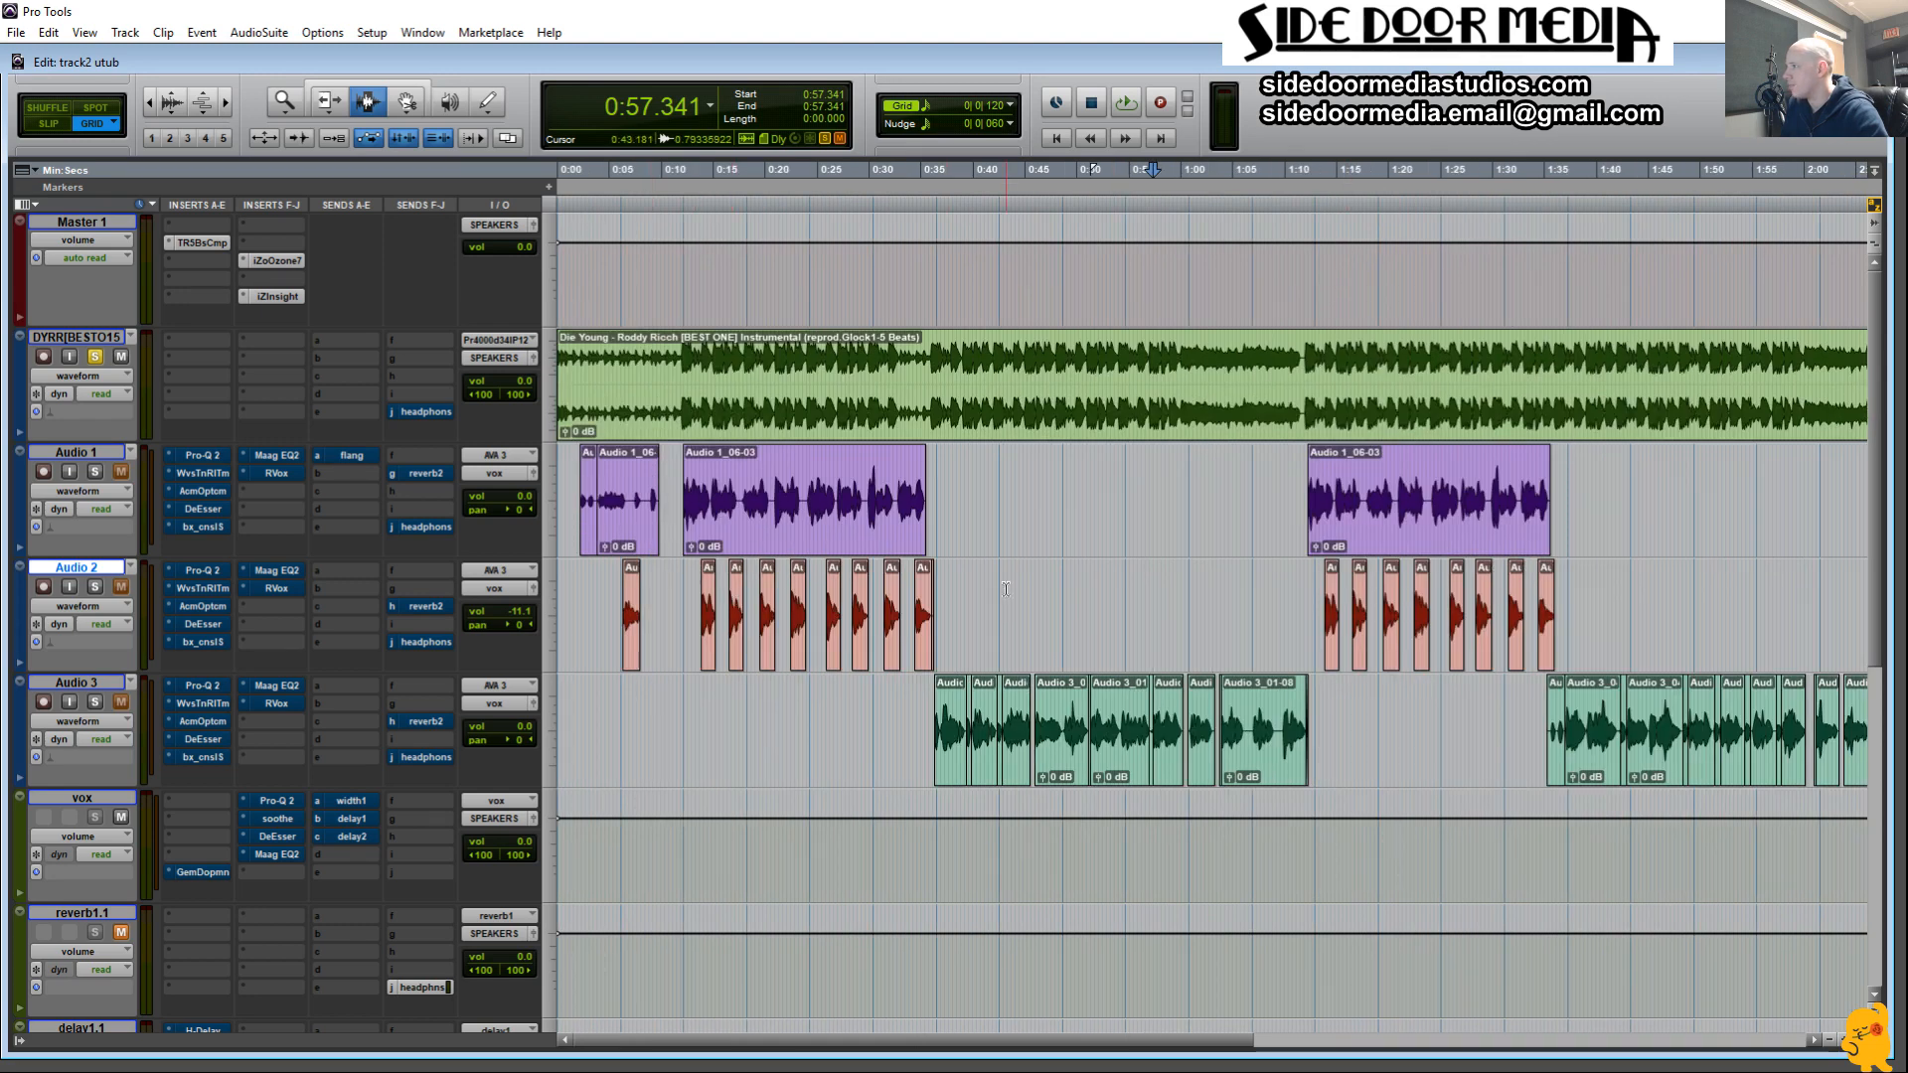
click(1209, 616)
click(1218, 616)
key(r)
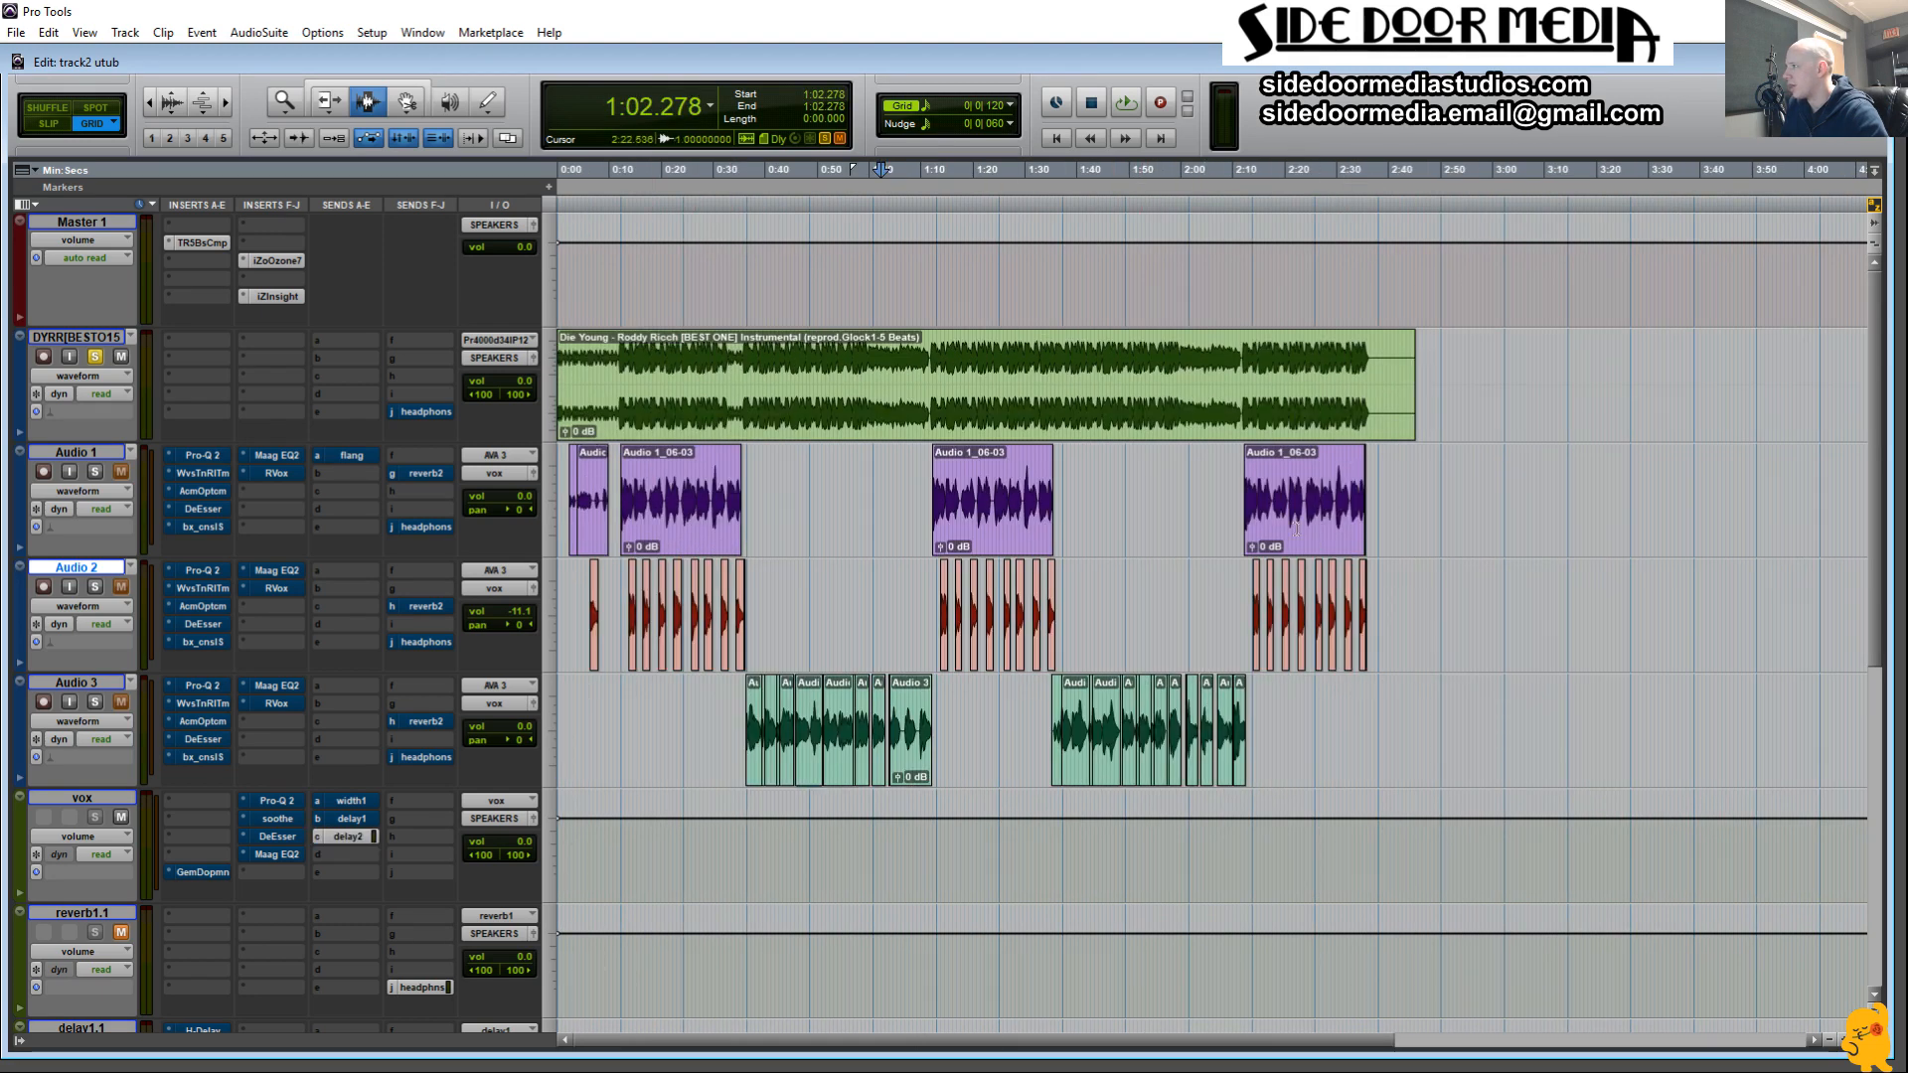
drag(1416, 646, 1281, 497)
drag(1394, 641, 1266, 641)
key(alt+f)
click(1530, 597)
click(1656, 596)
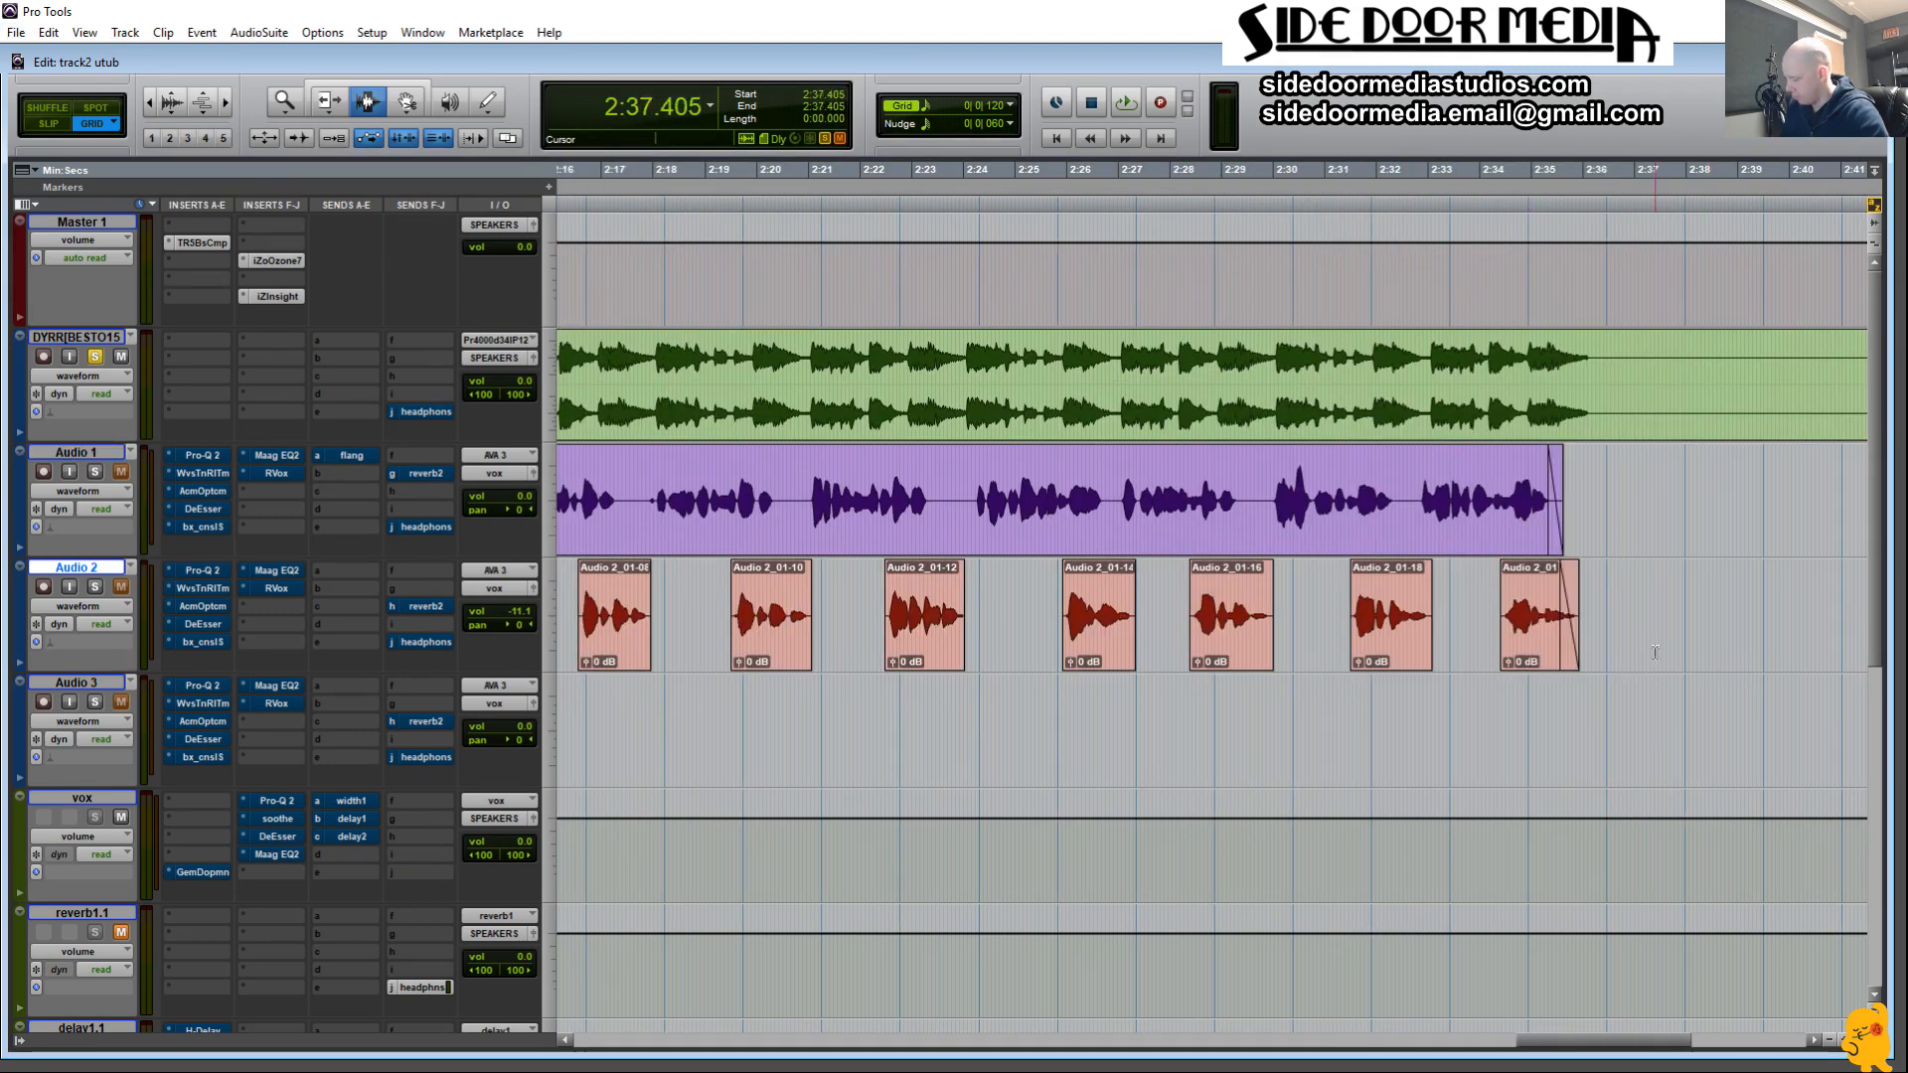
Inspect the fades and the gap between the last two Audio 3 clips near 2:10.
key(r)
key(r)
key(r)
drag(1181, 735, 1078, 735)
key(alt+f)
key(t)
key(t)
key(t)
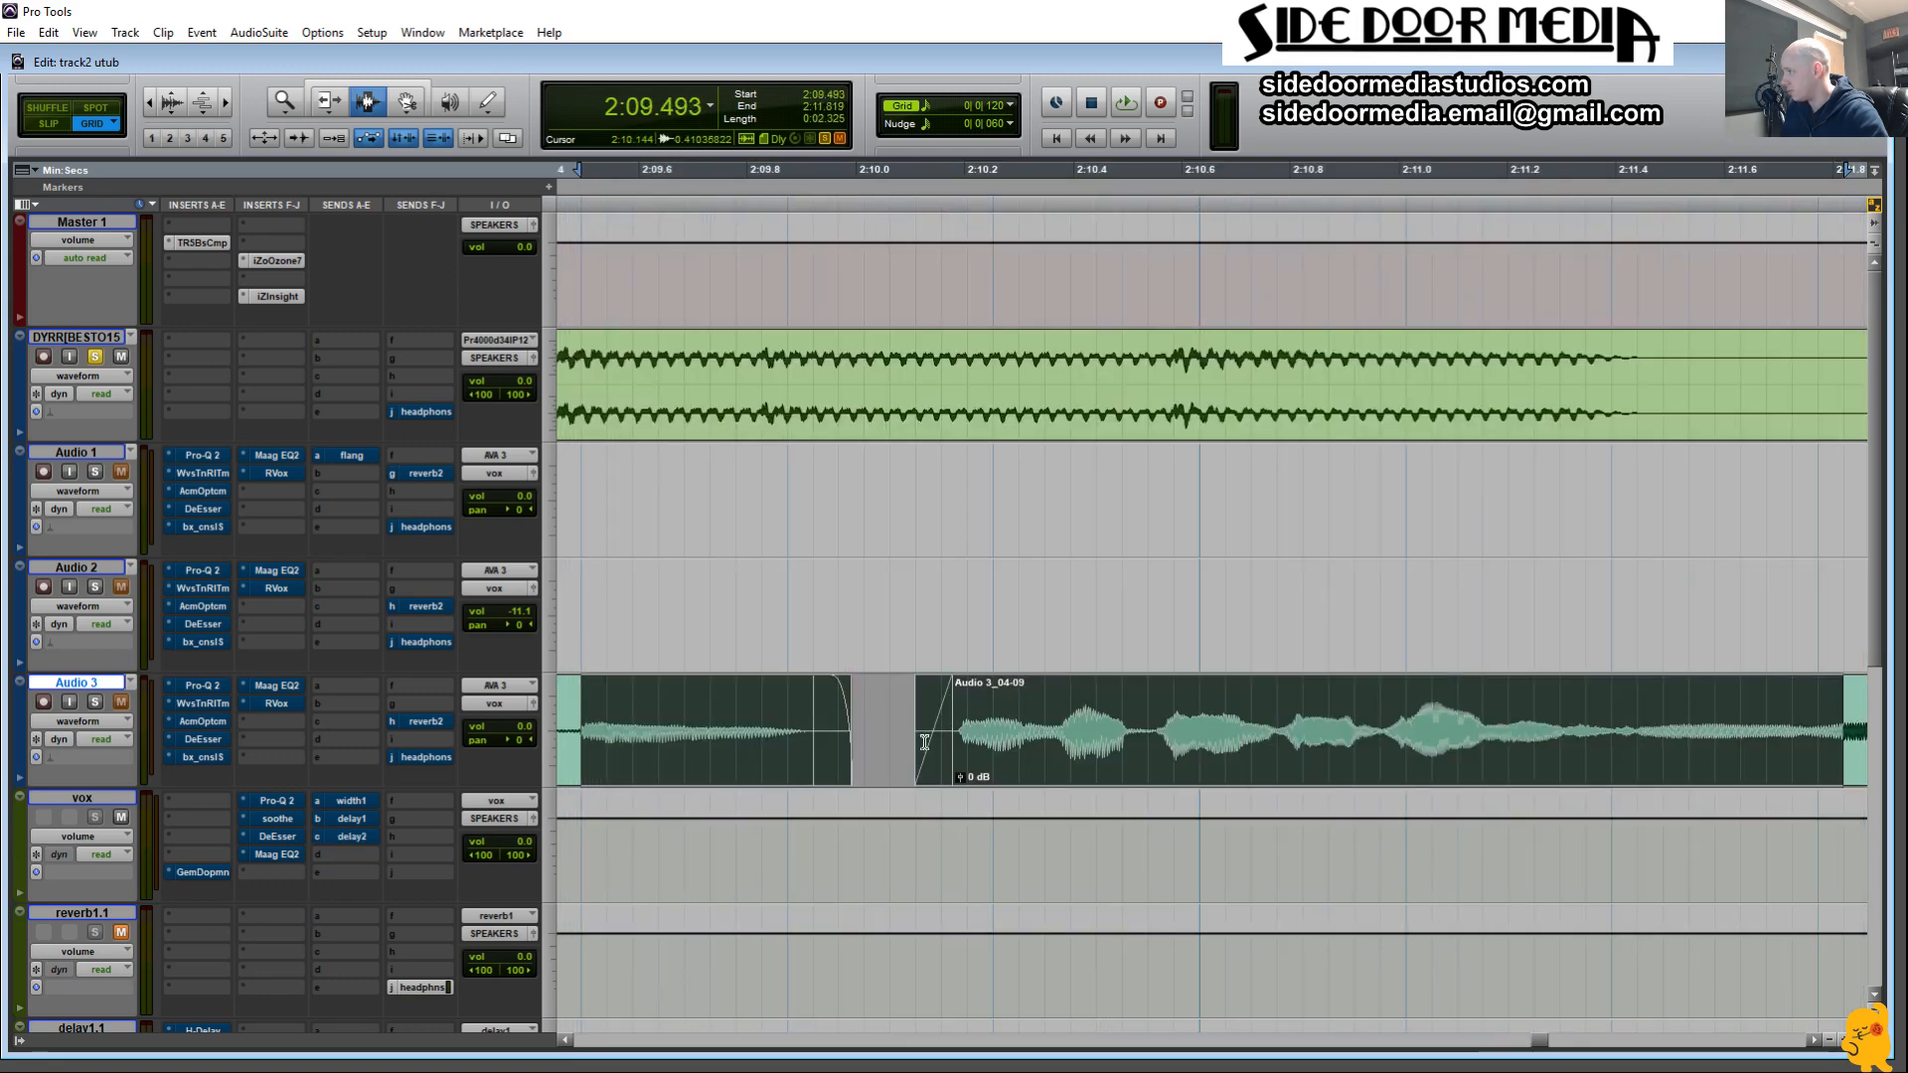
click(895, 730)
Play the song from the beginning to audition the vocals with the instrumental, stopping playback after listening.
key(r)
key(r)
key(r)
key(r)
key(r)
key(r)
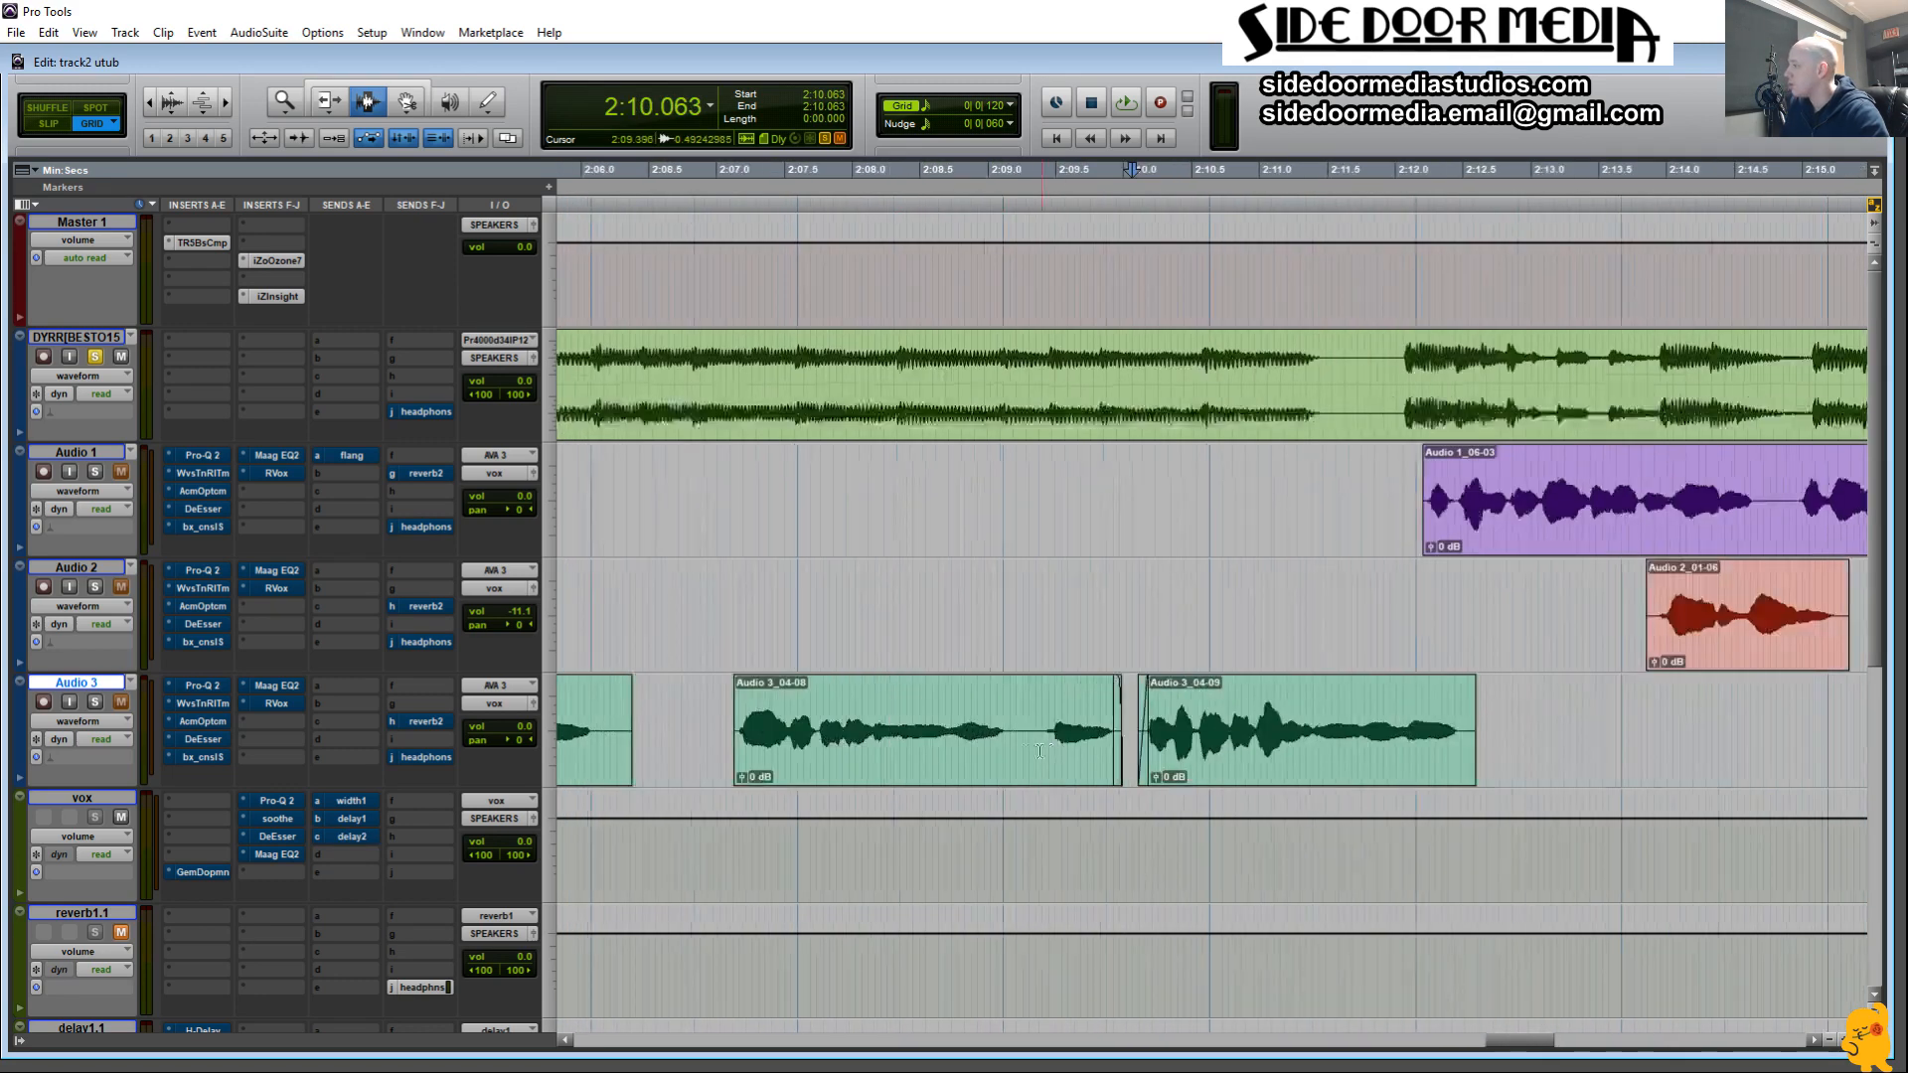
key(r)
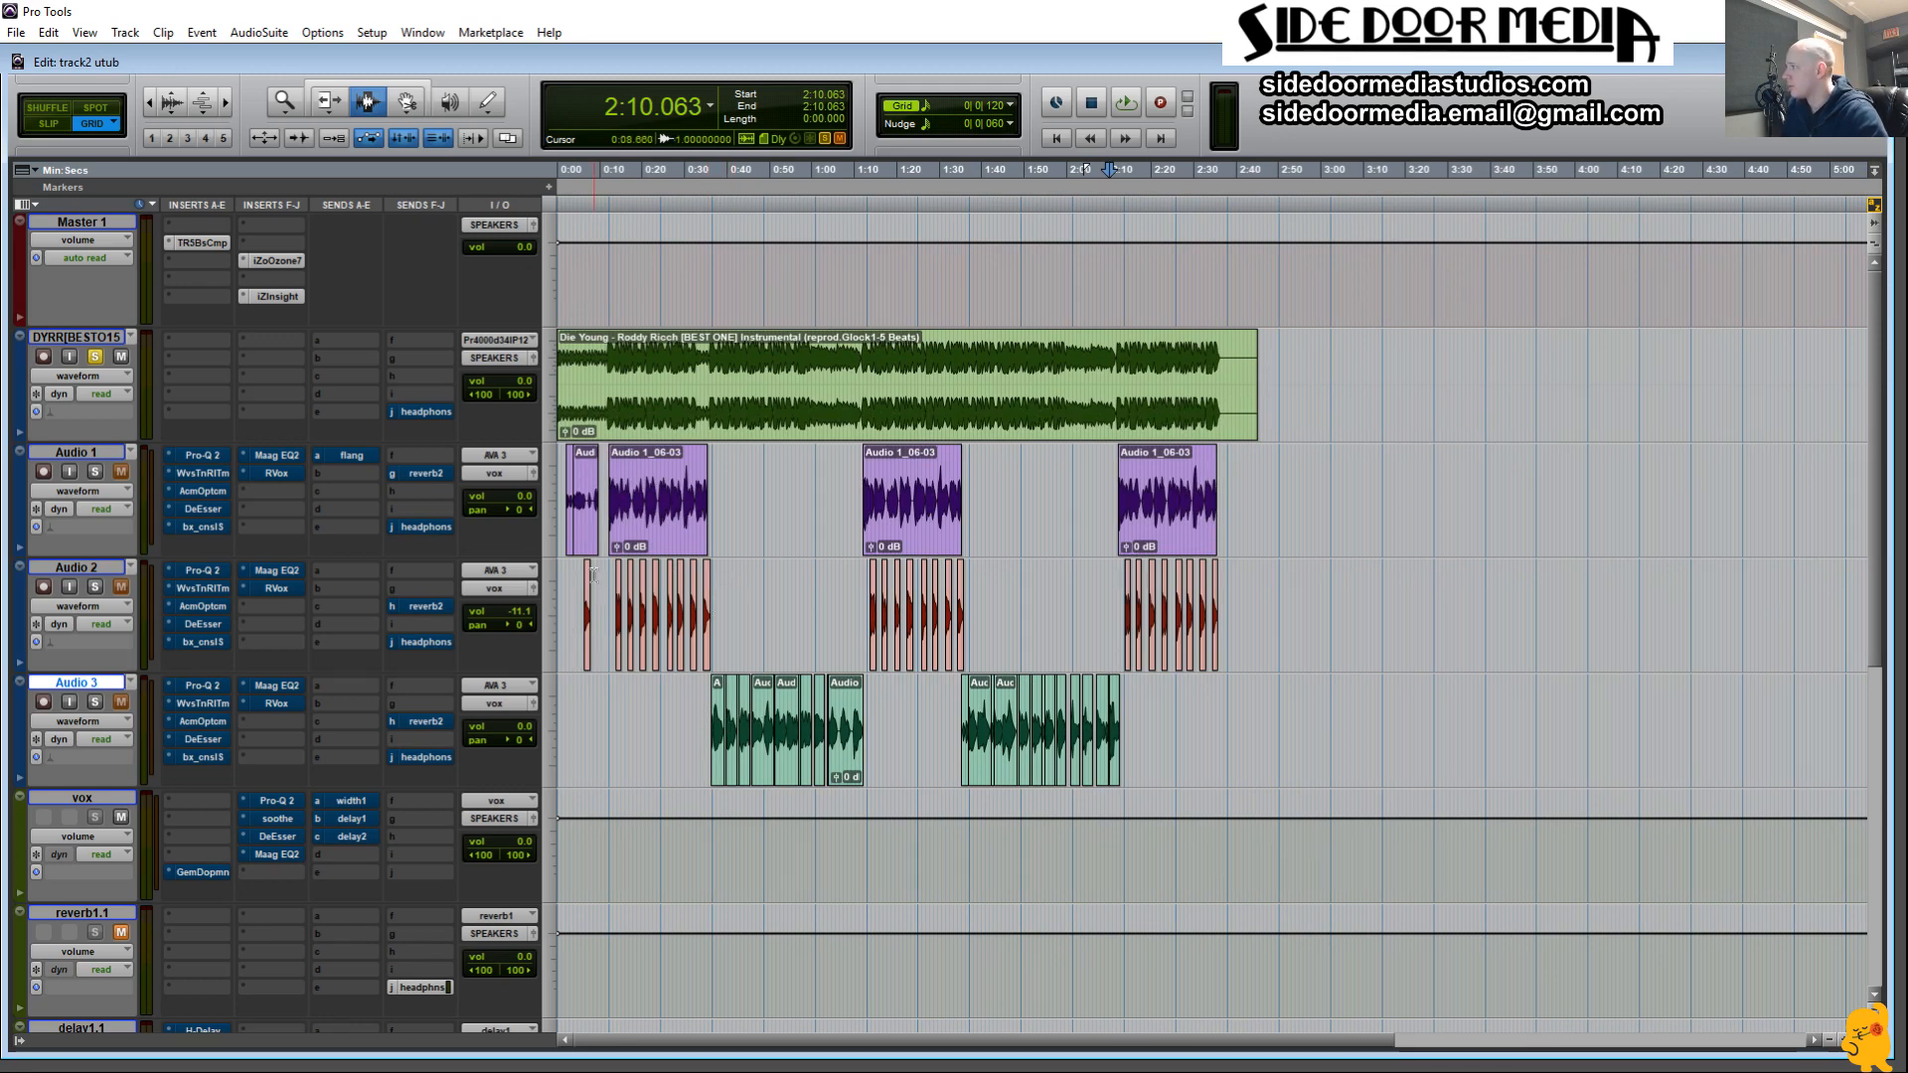
click(868, 726)
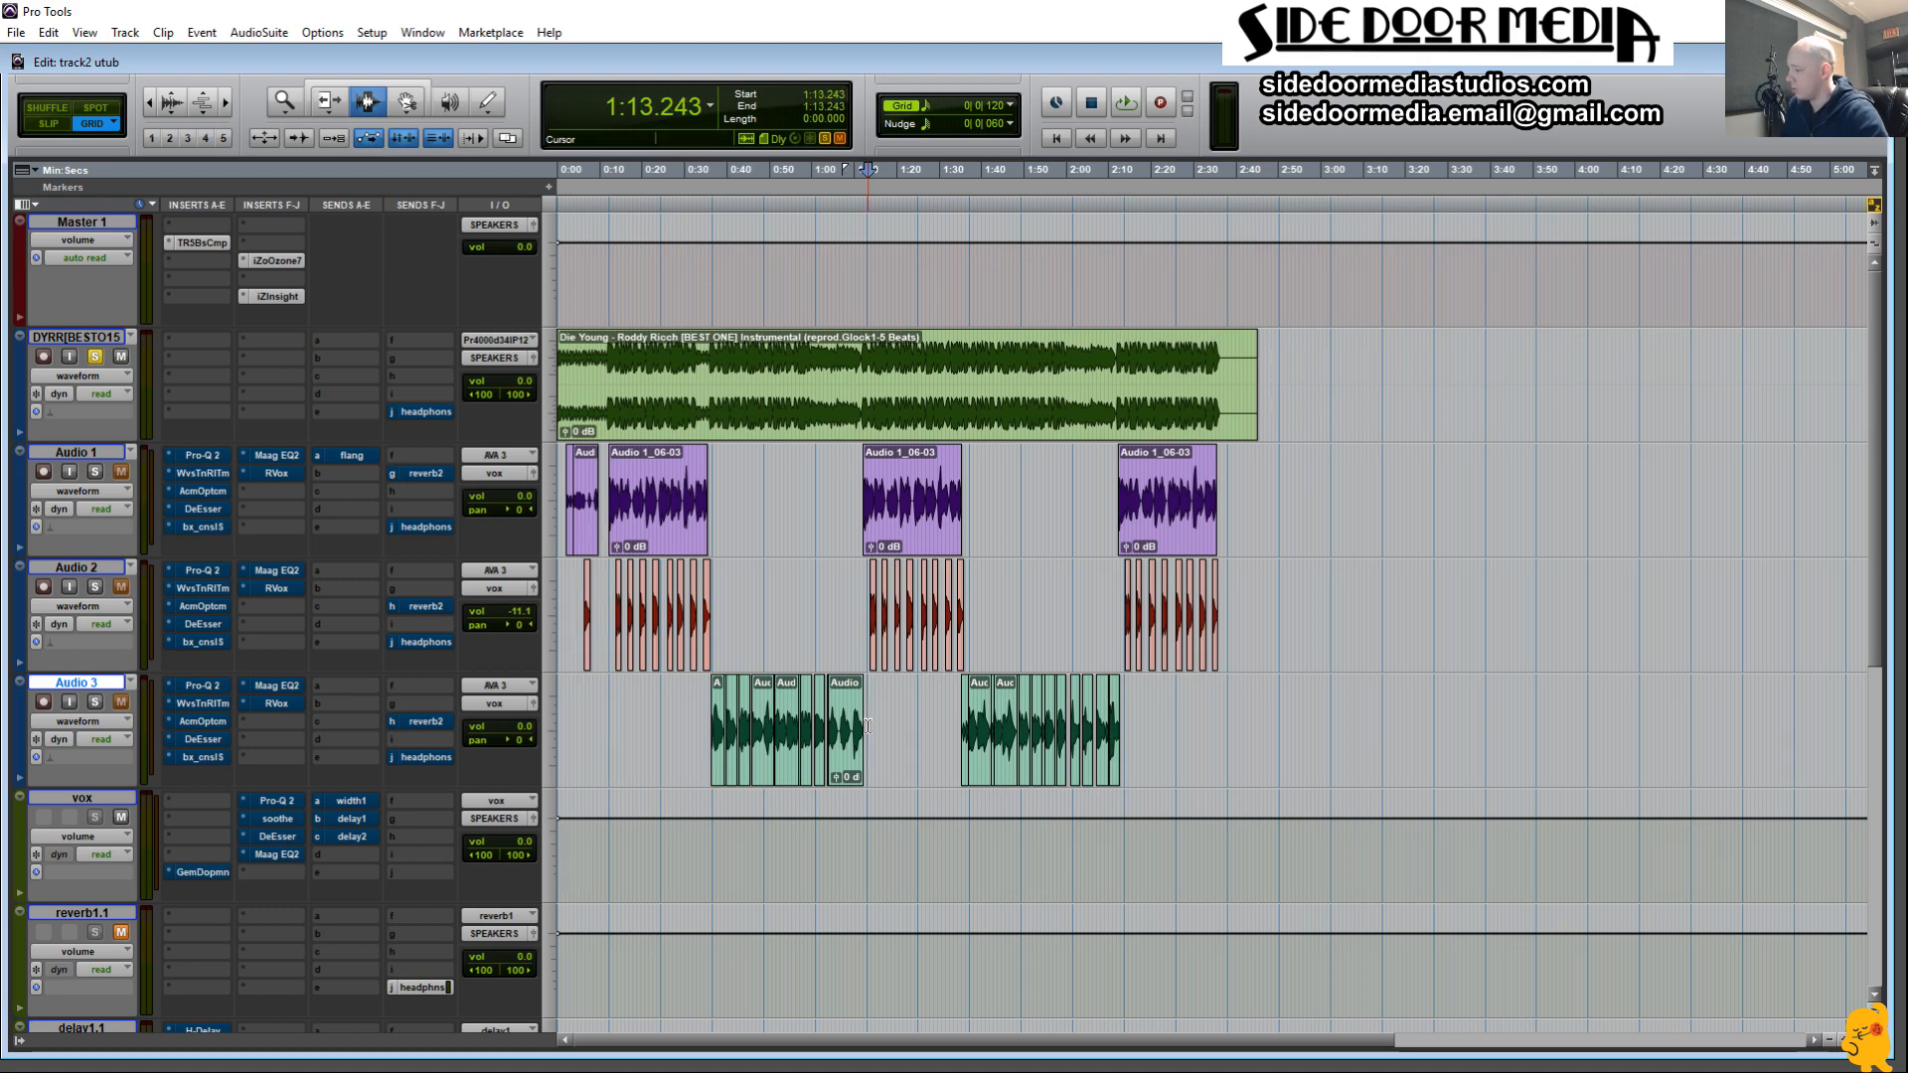
key(Return)
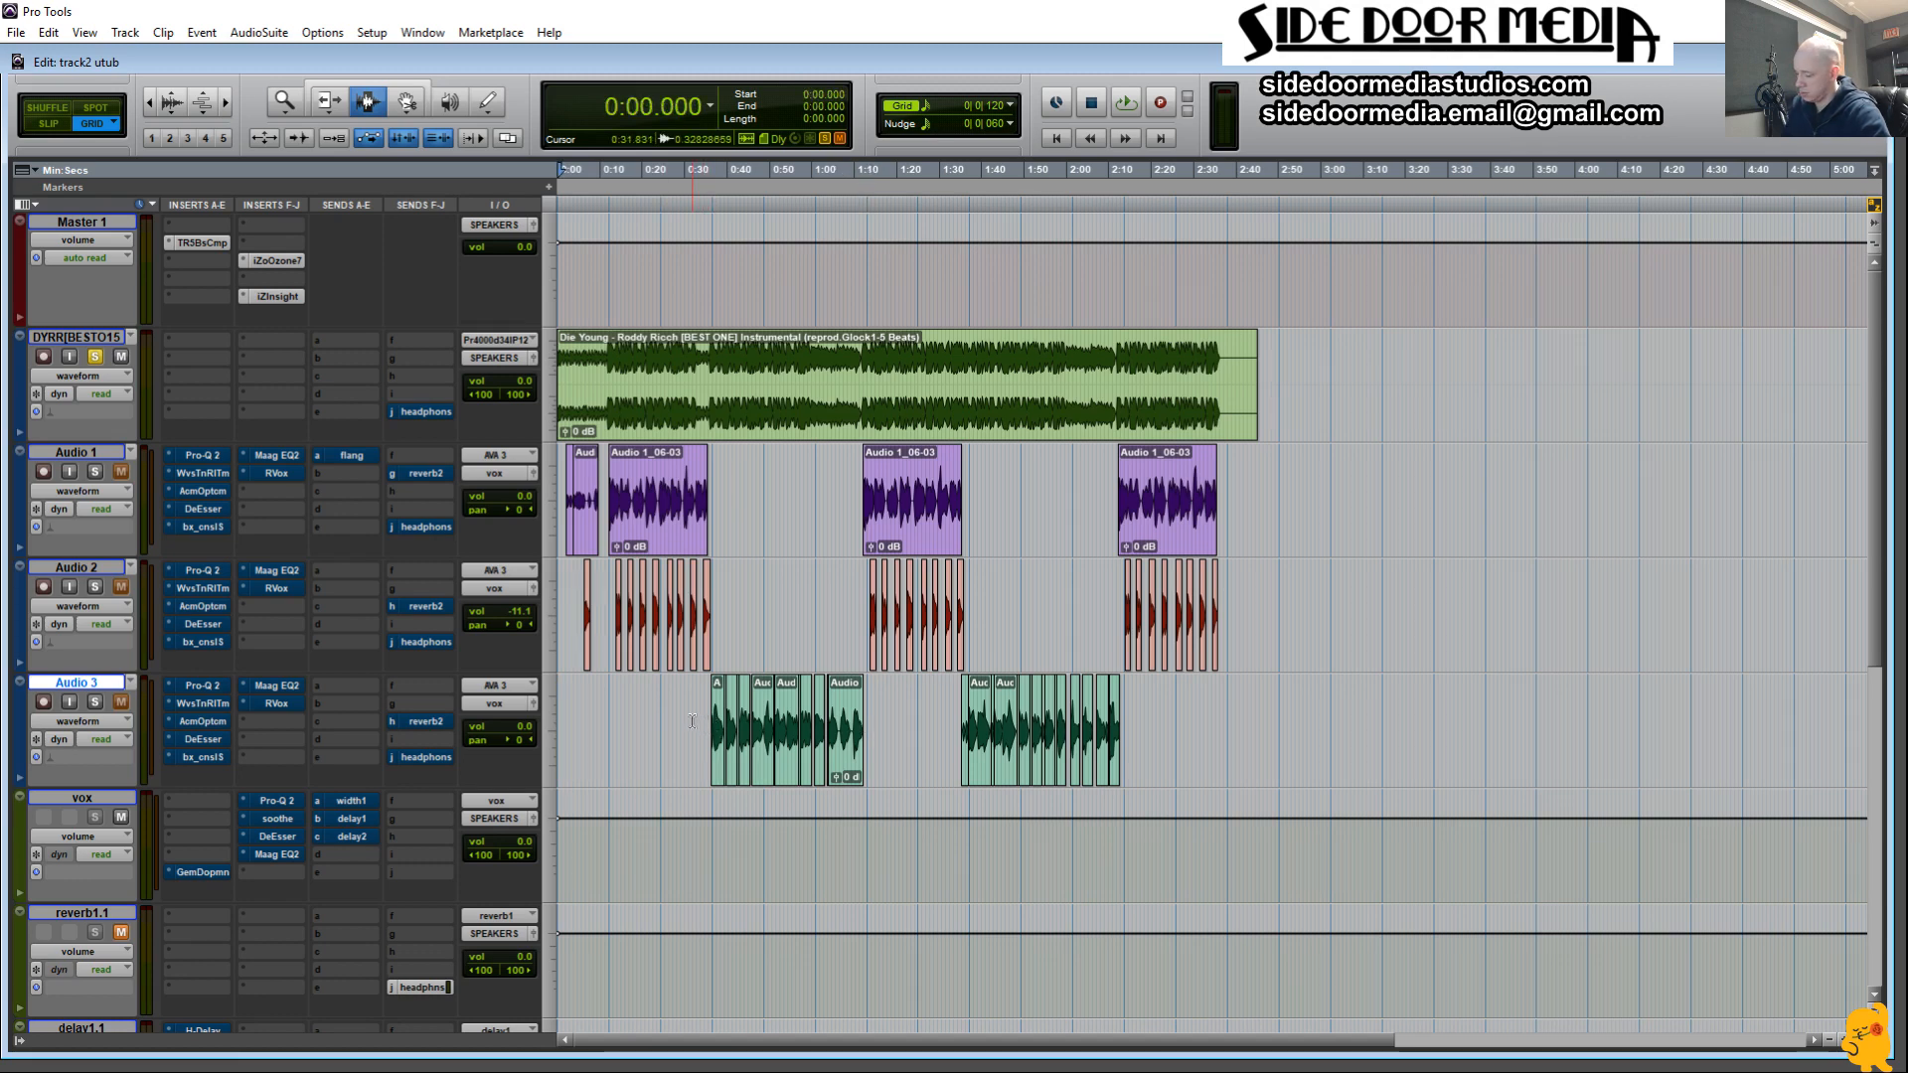
key(space)
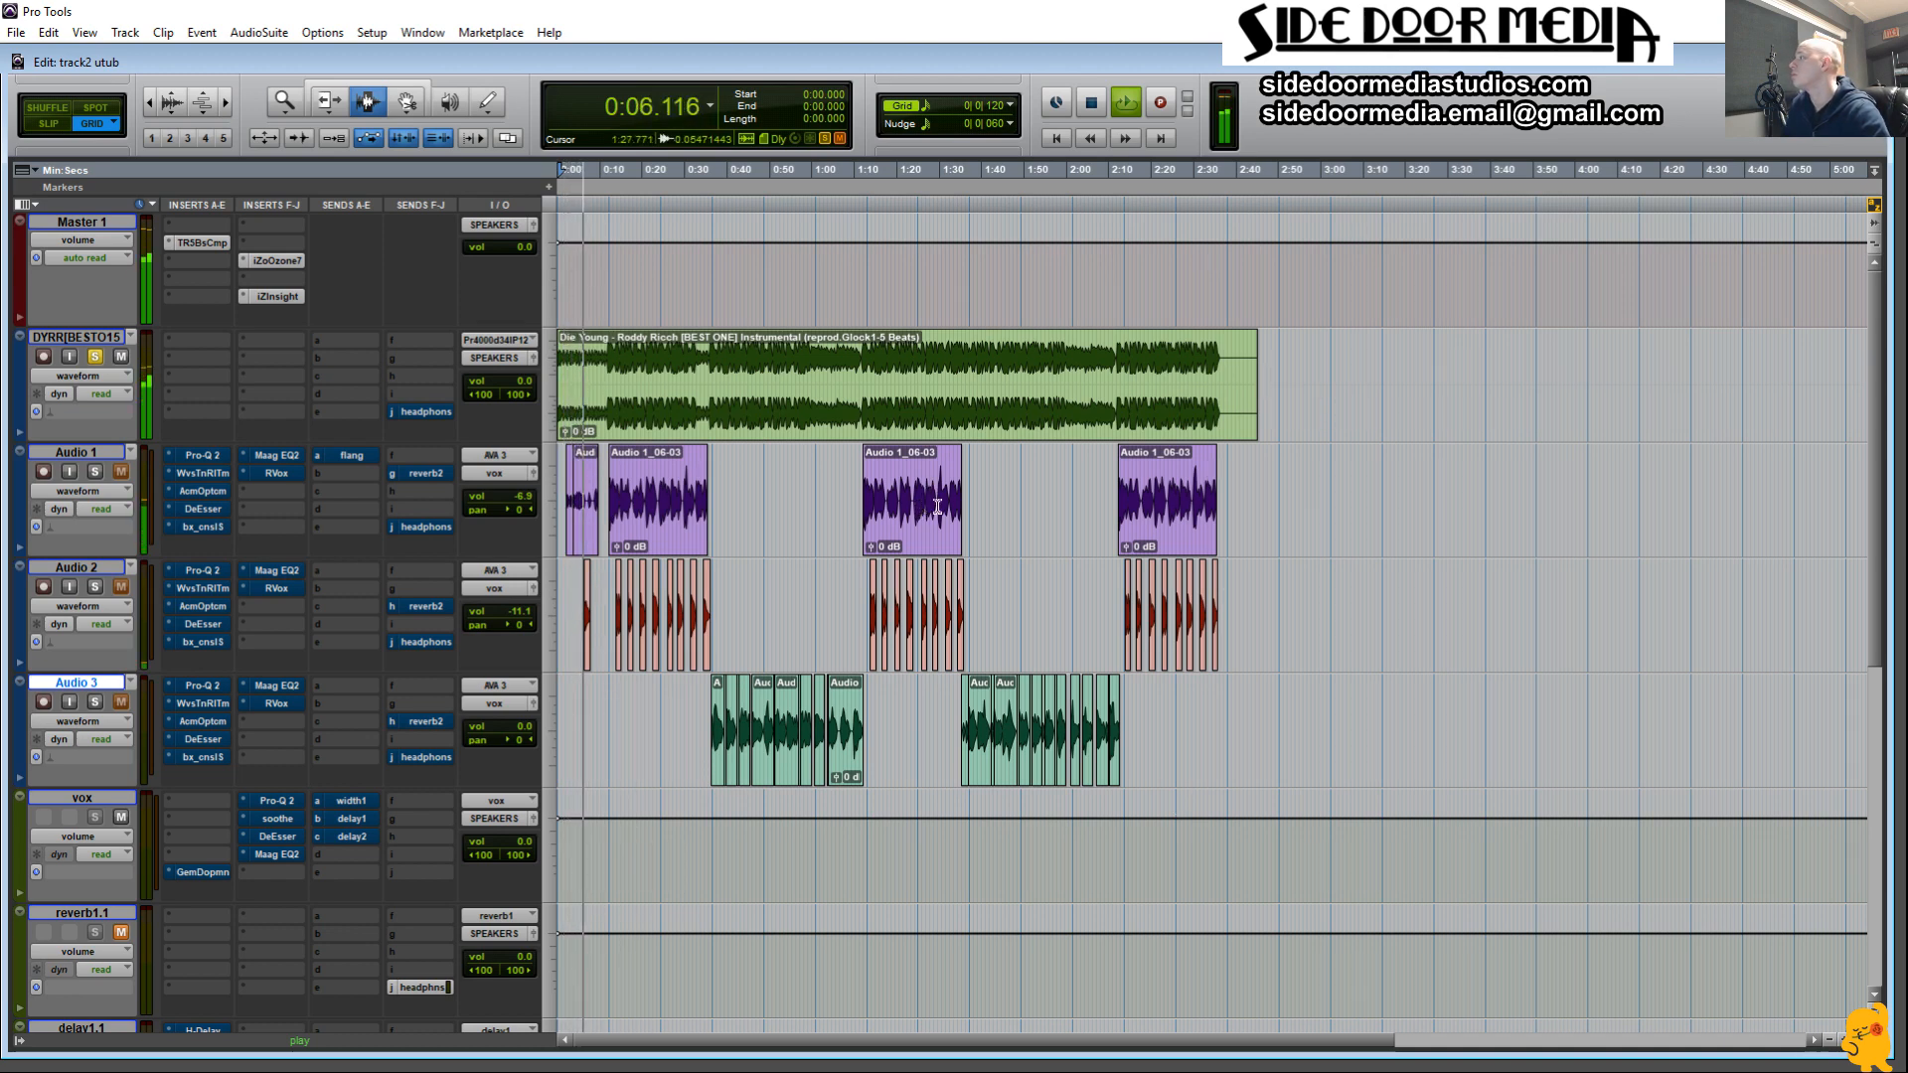
key(space)
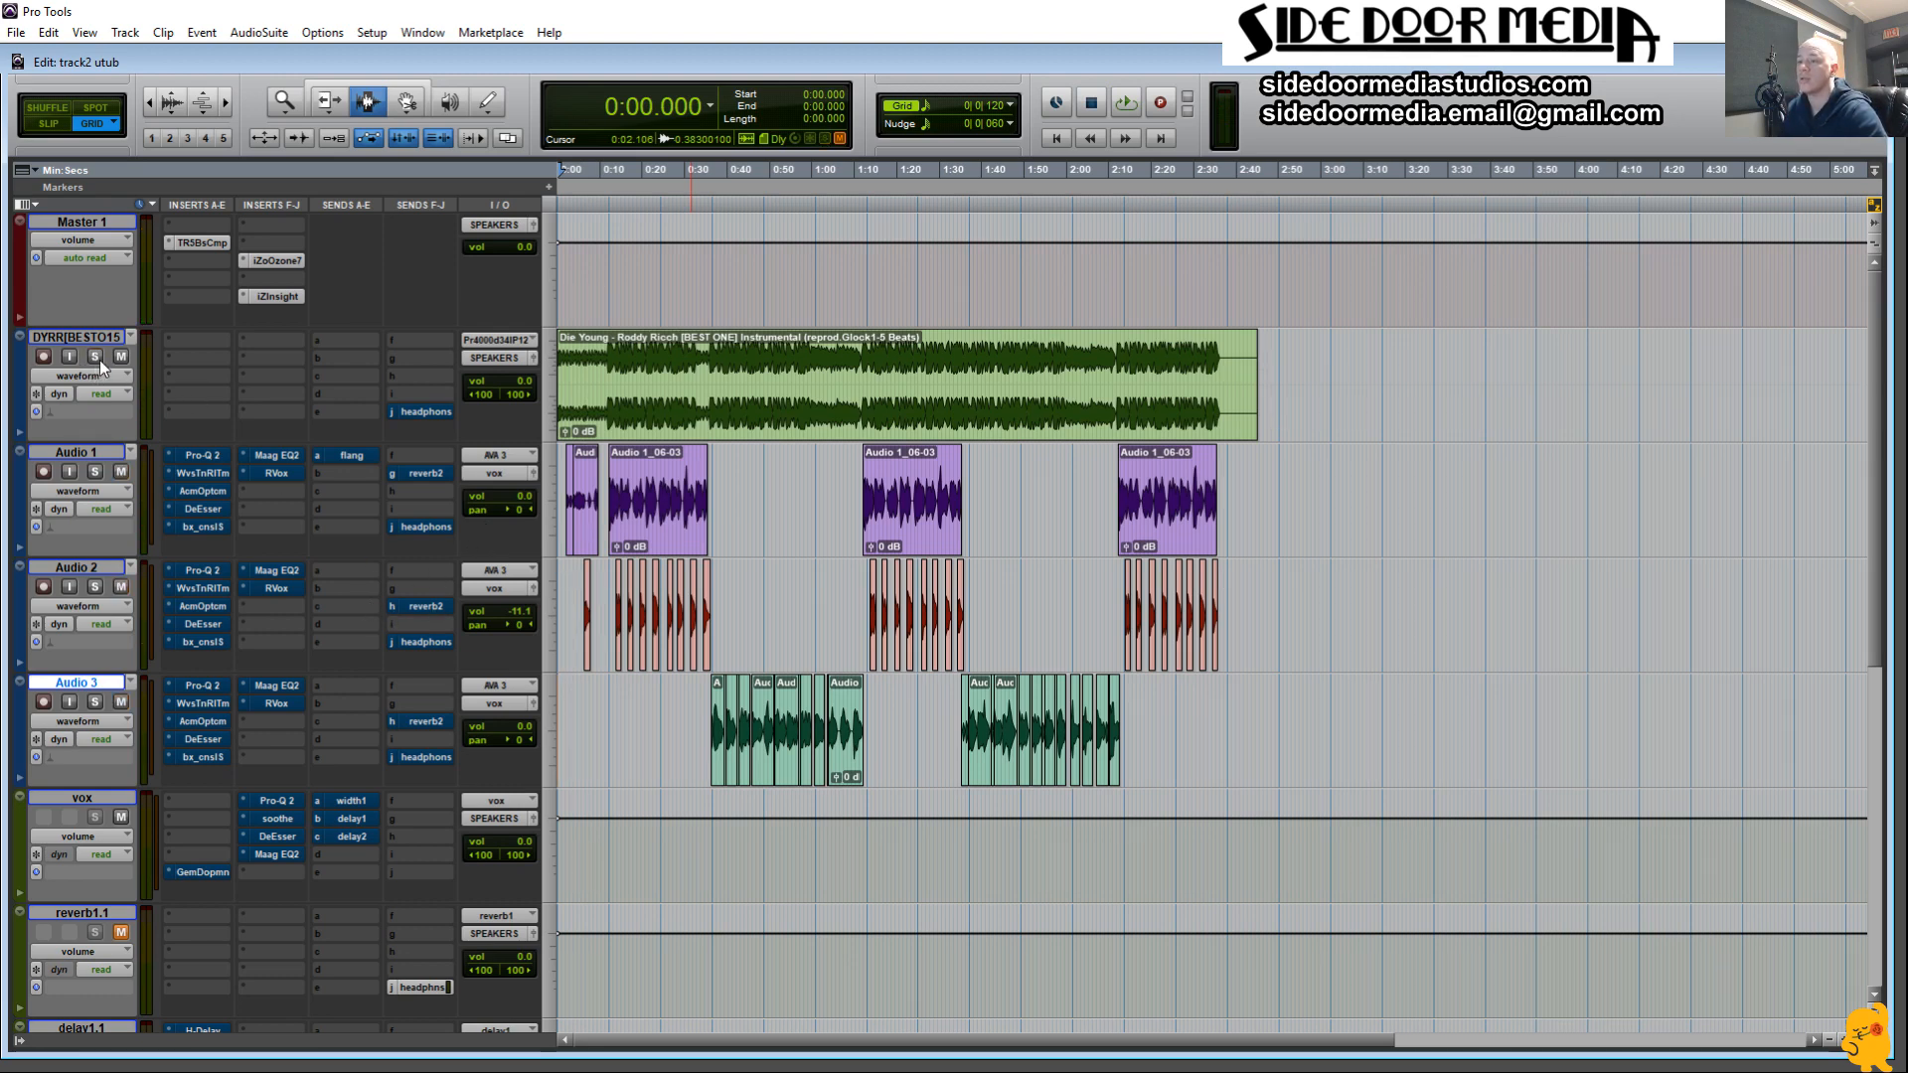
key(space)
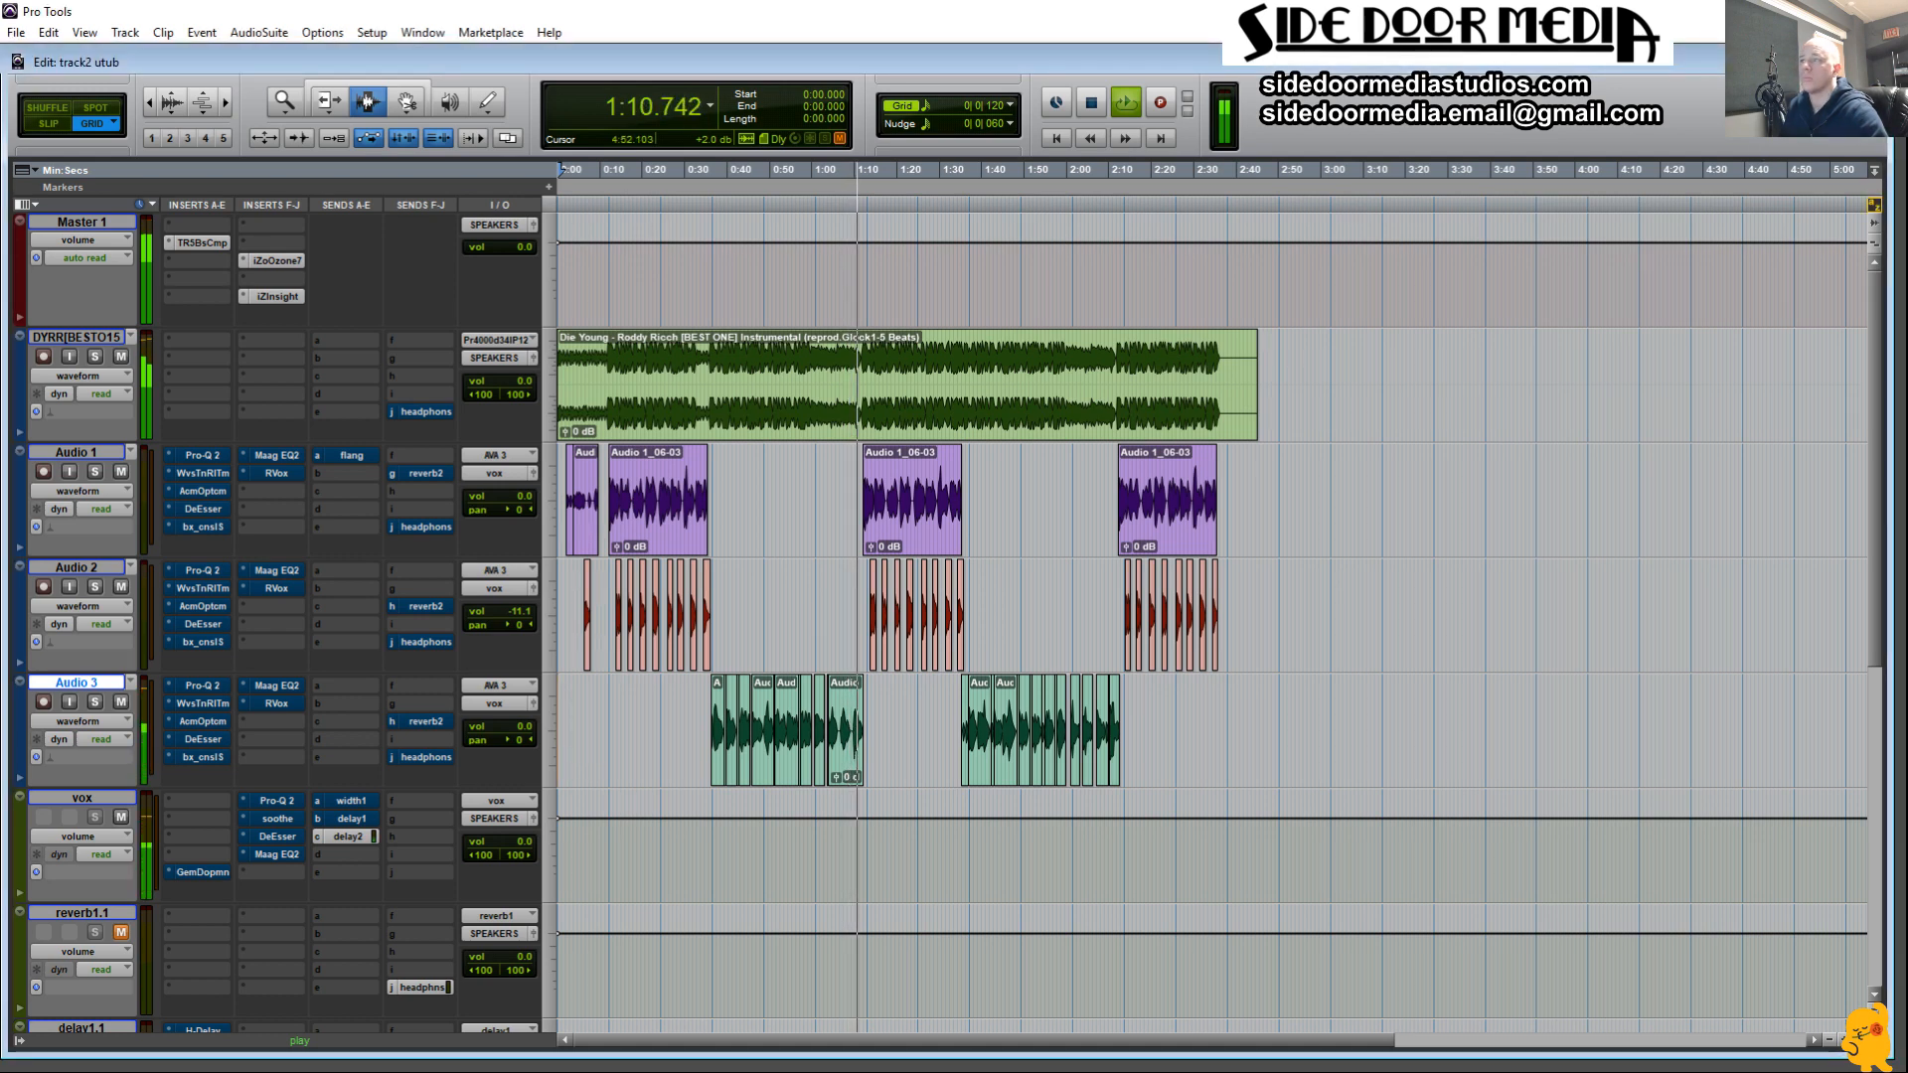
key(space)
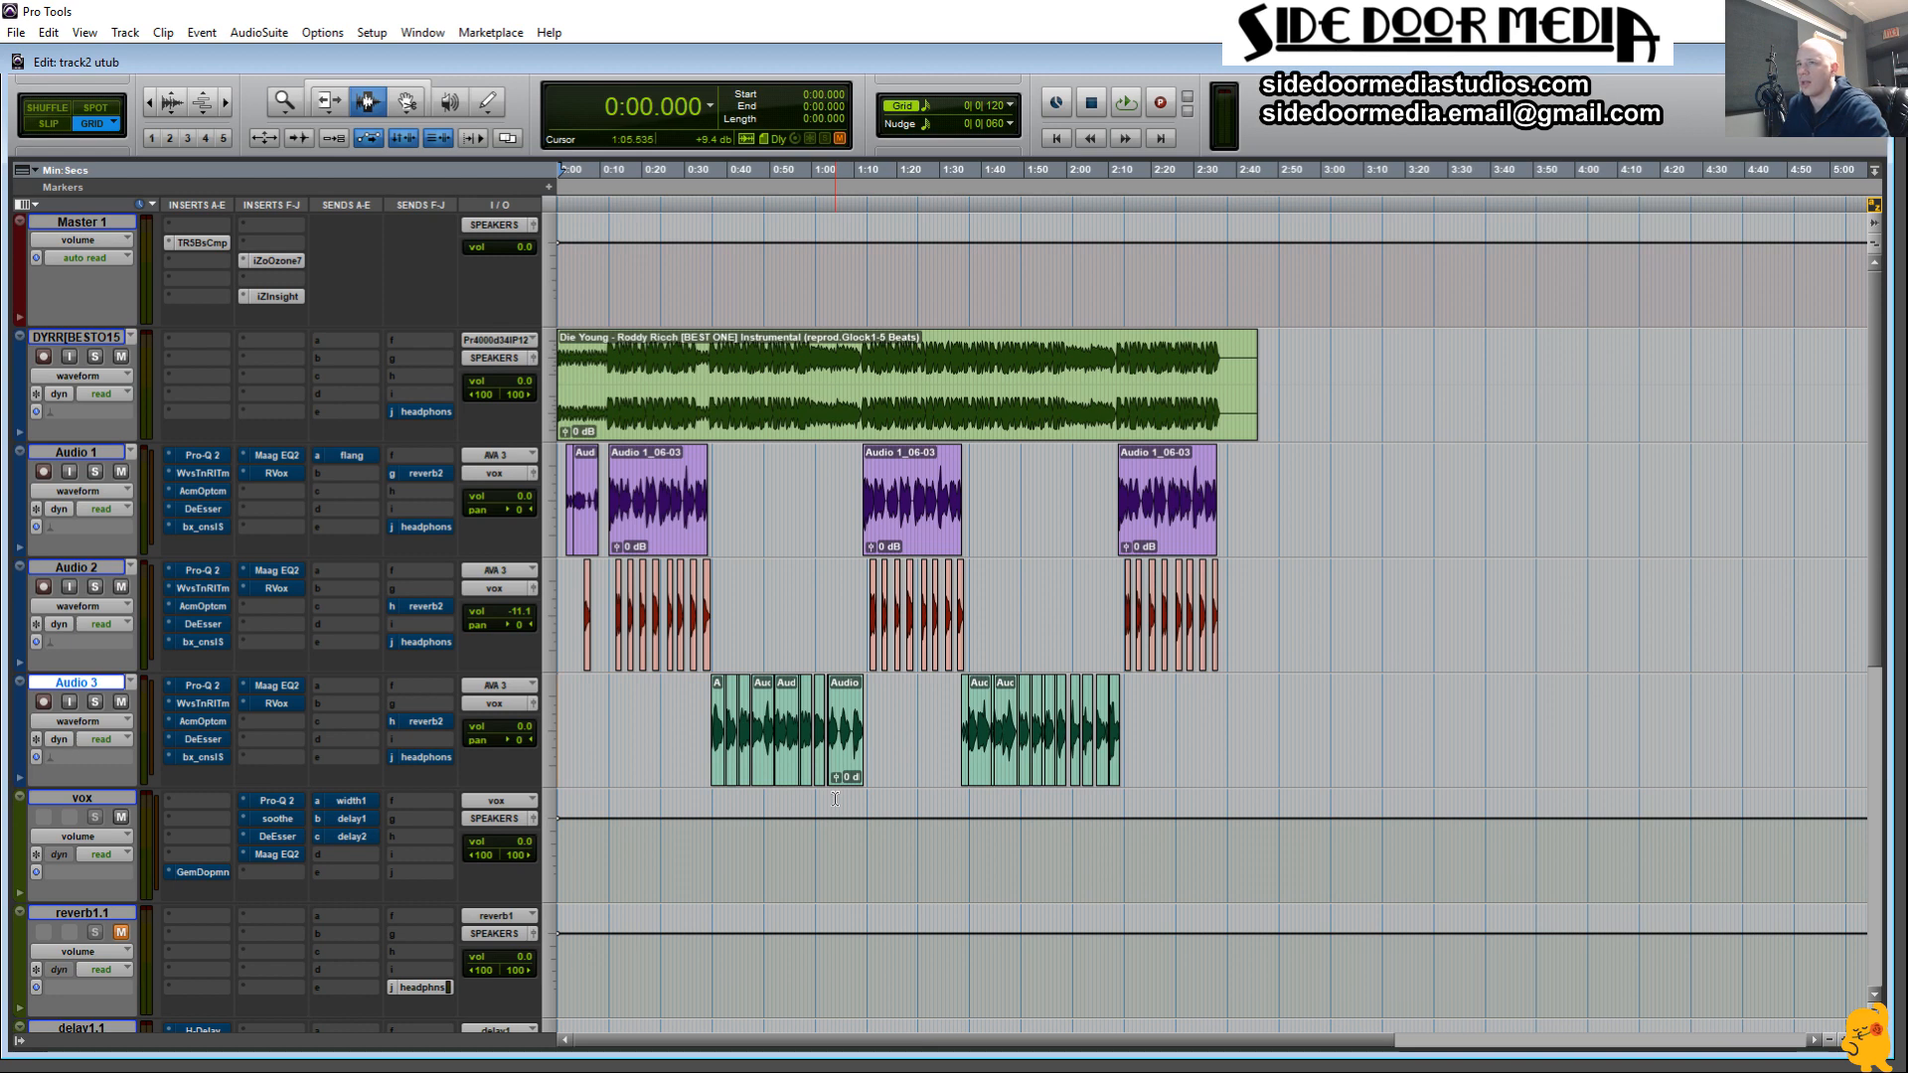
Examine the Audio 3 clips in the second half of the first verse, from about 0:51 to 1:17.
drag(879, 764, 777, 757)
key(alt+f)
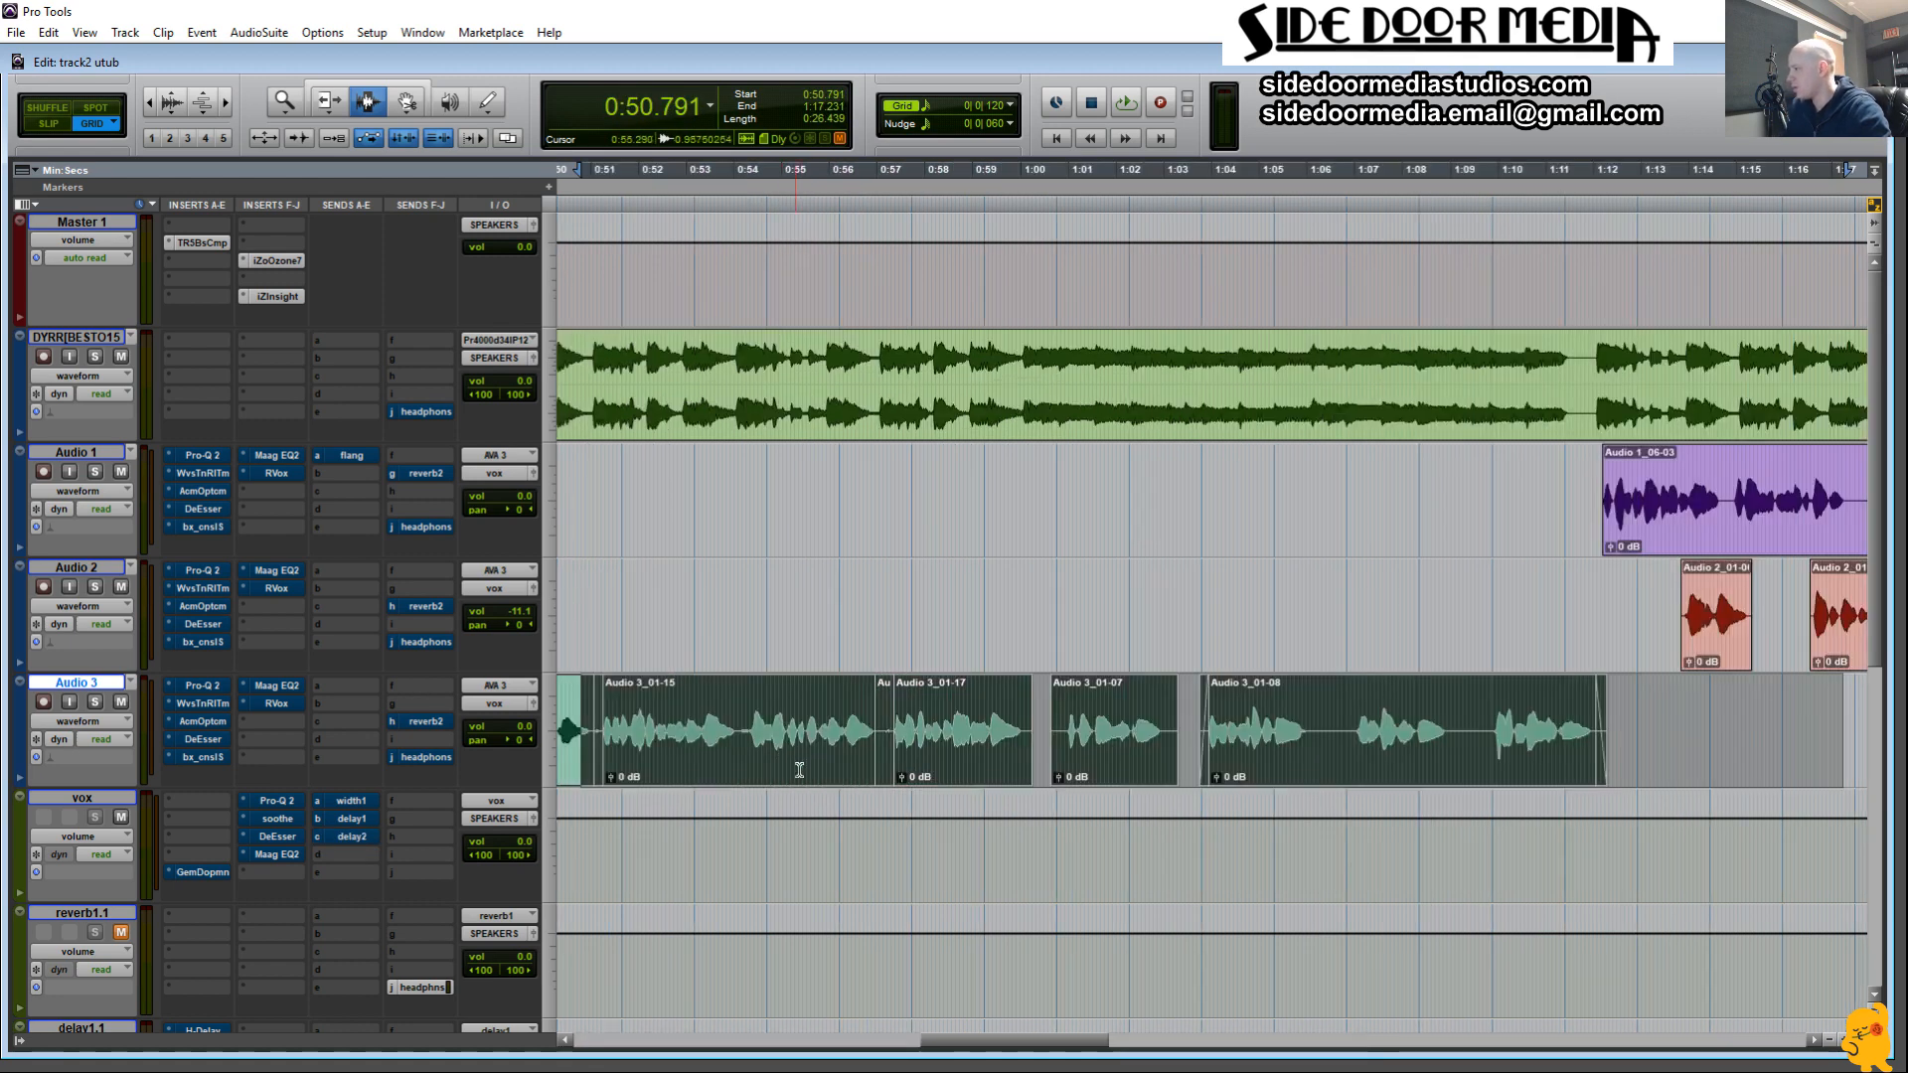
click(787, 759)
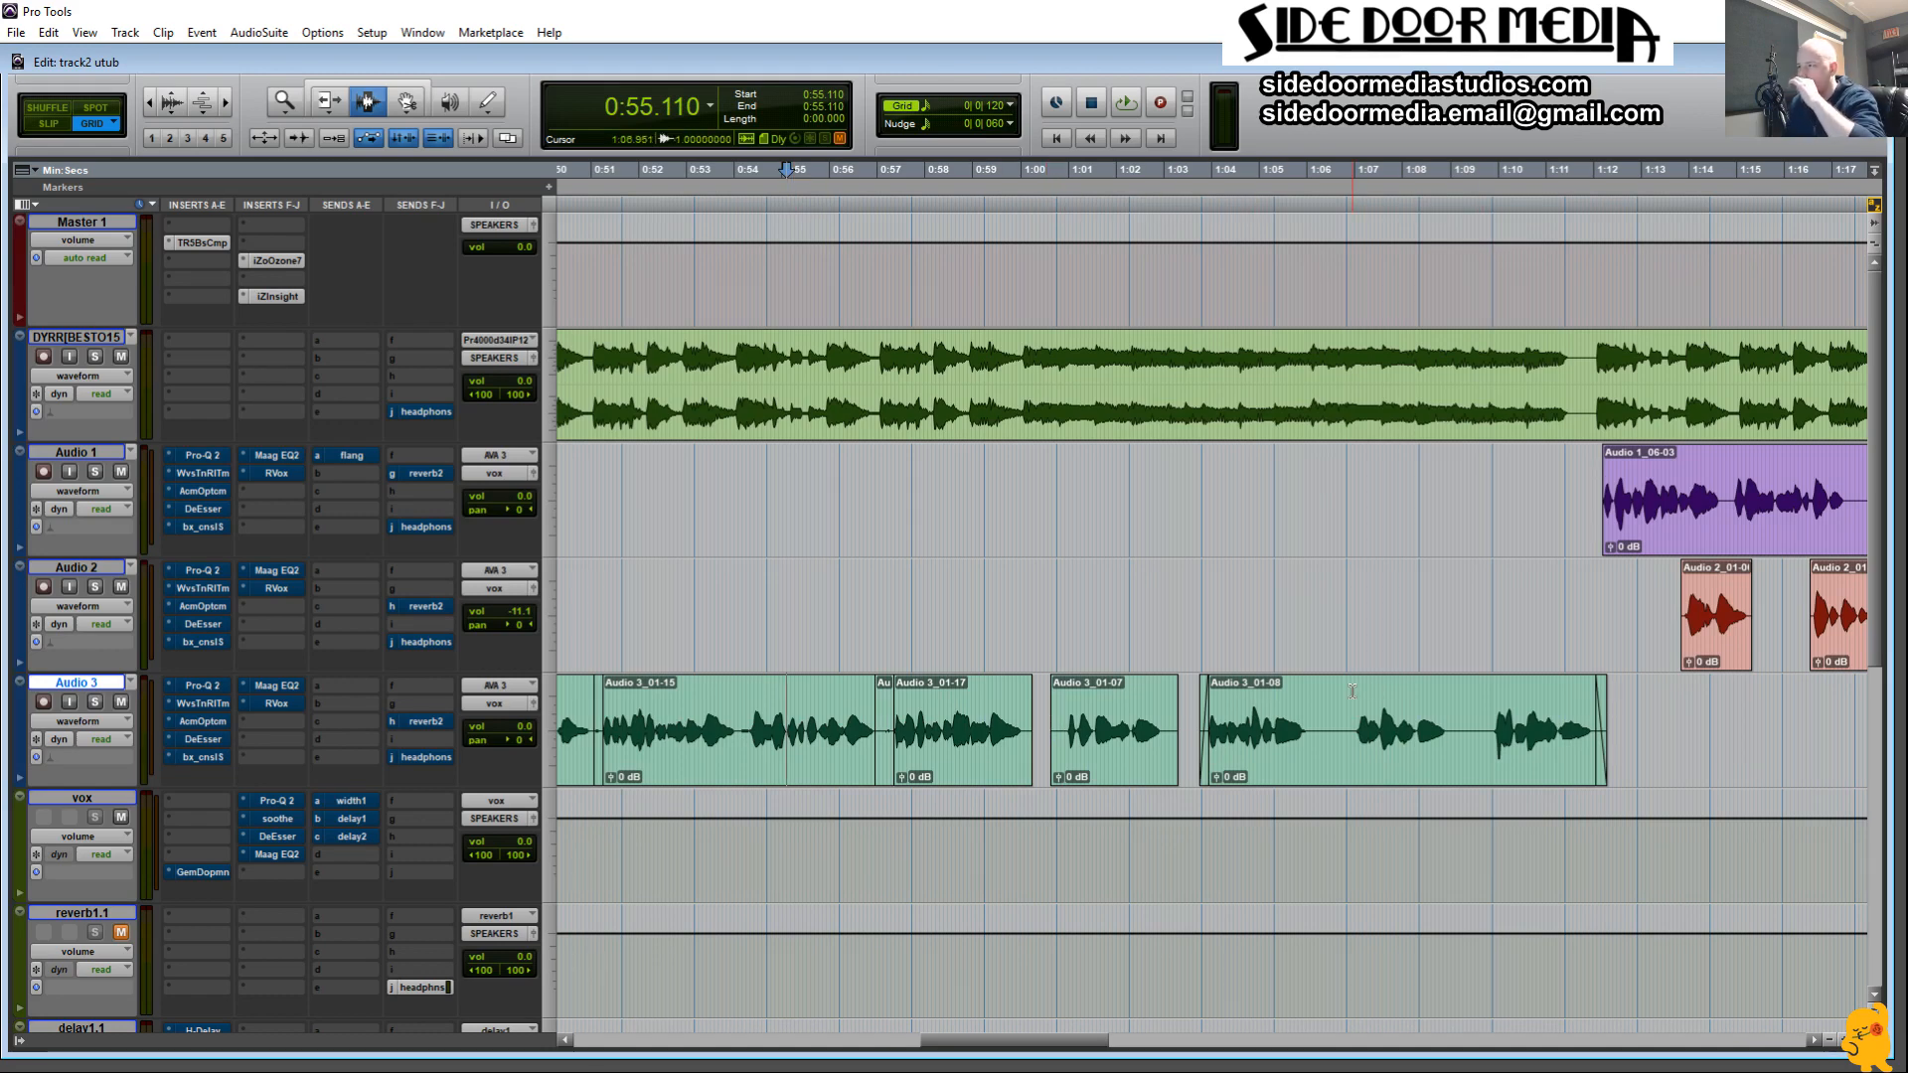
key(r)
key(r)
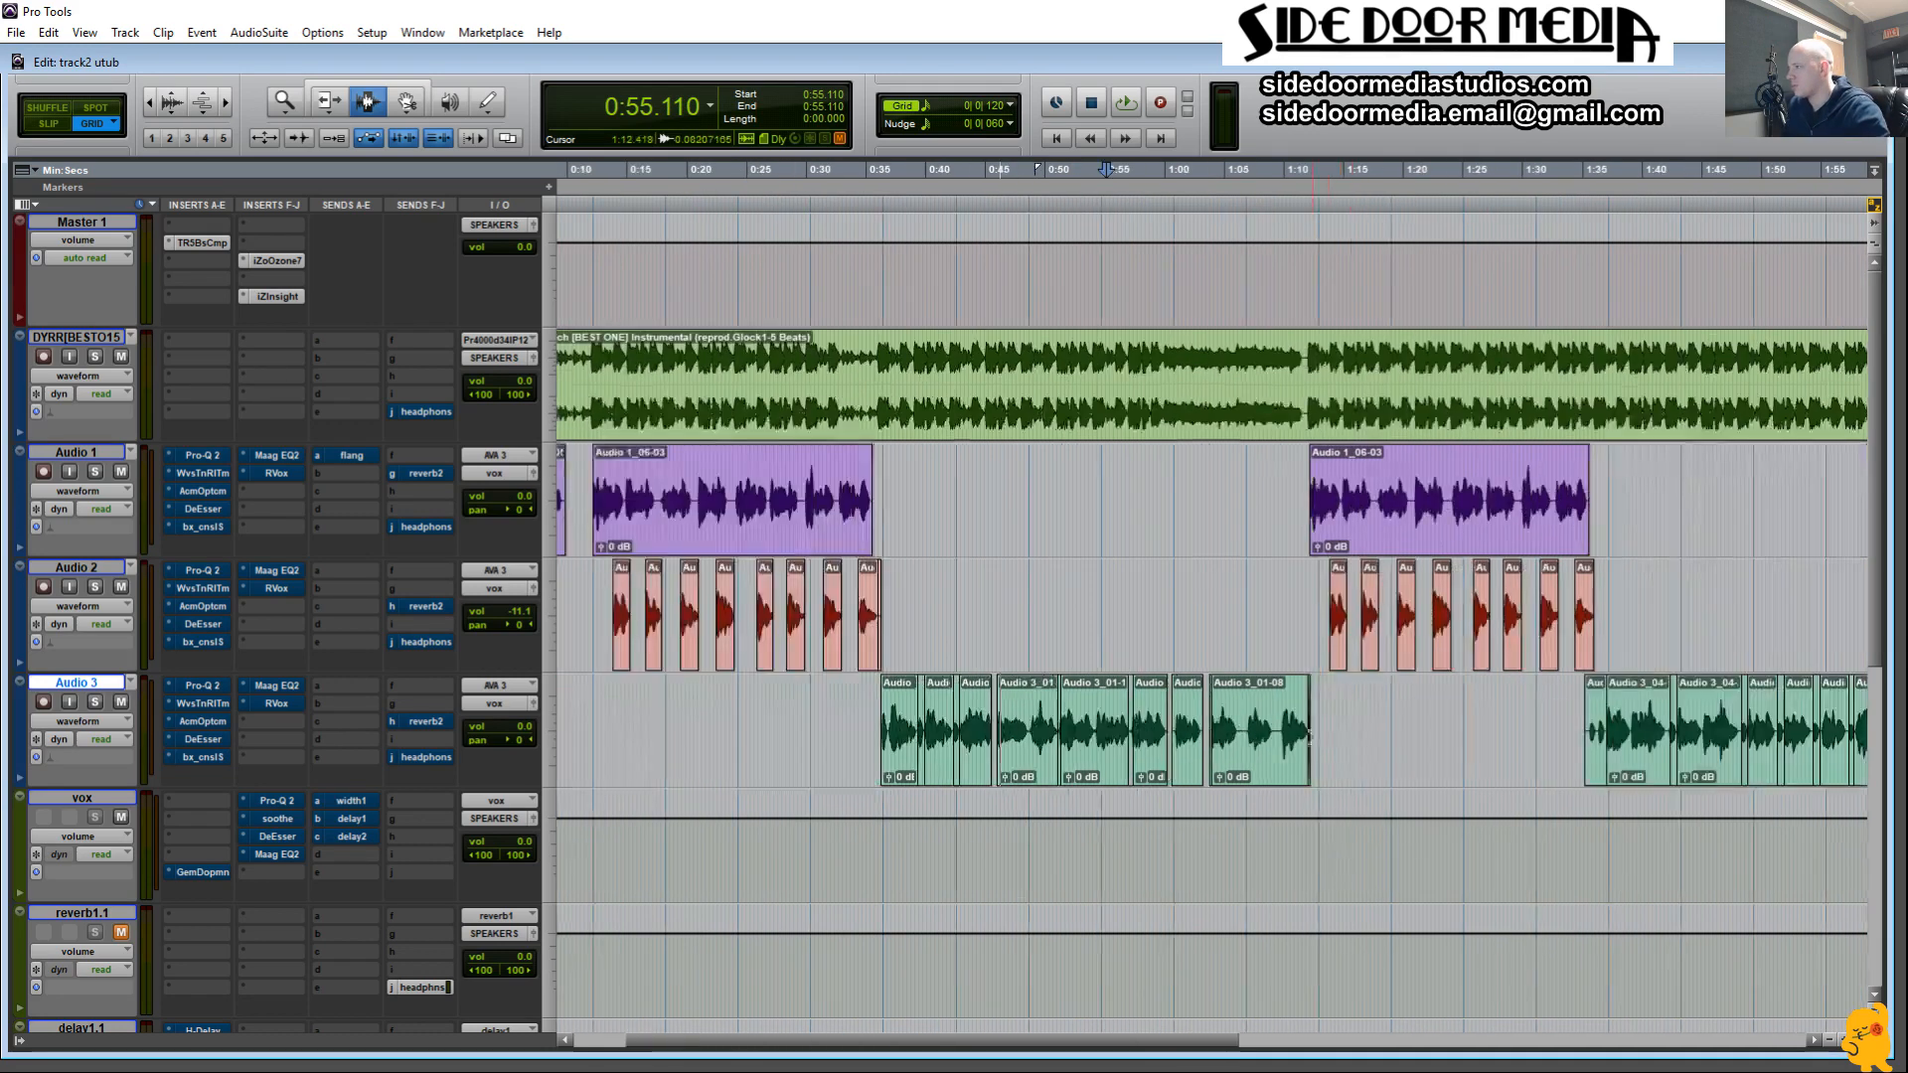
Examine how the Audio 3 vocal is cut into separate clips from about 0:34 to 0:59.
drag(851, 733, 1157, 728)
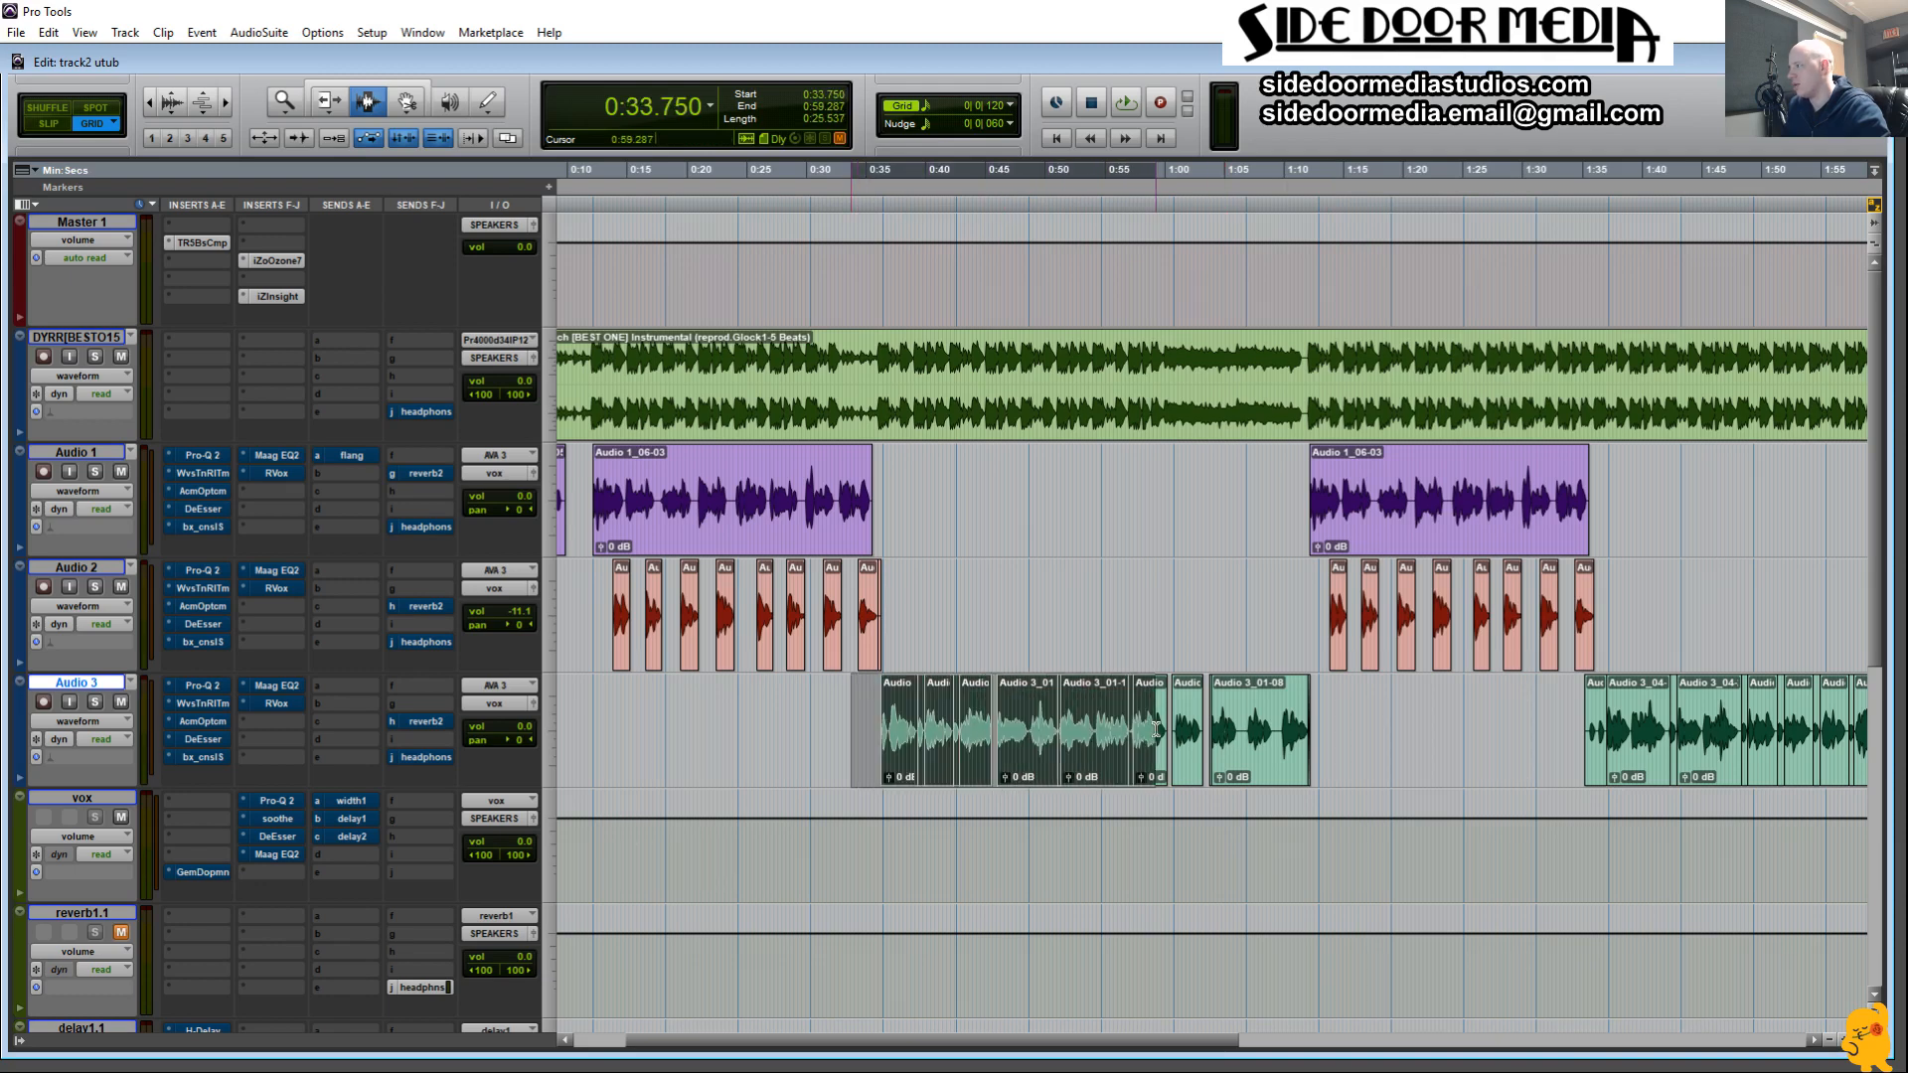
key(alt+f)
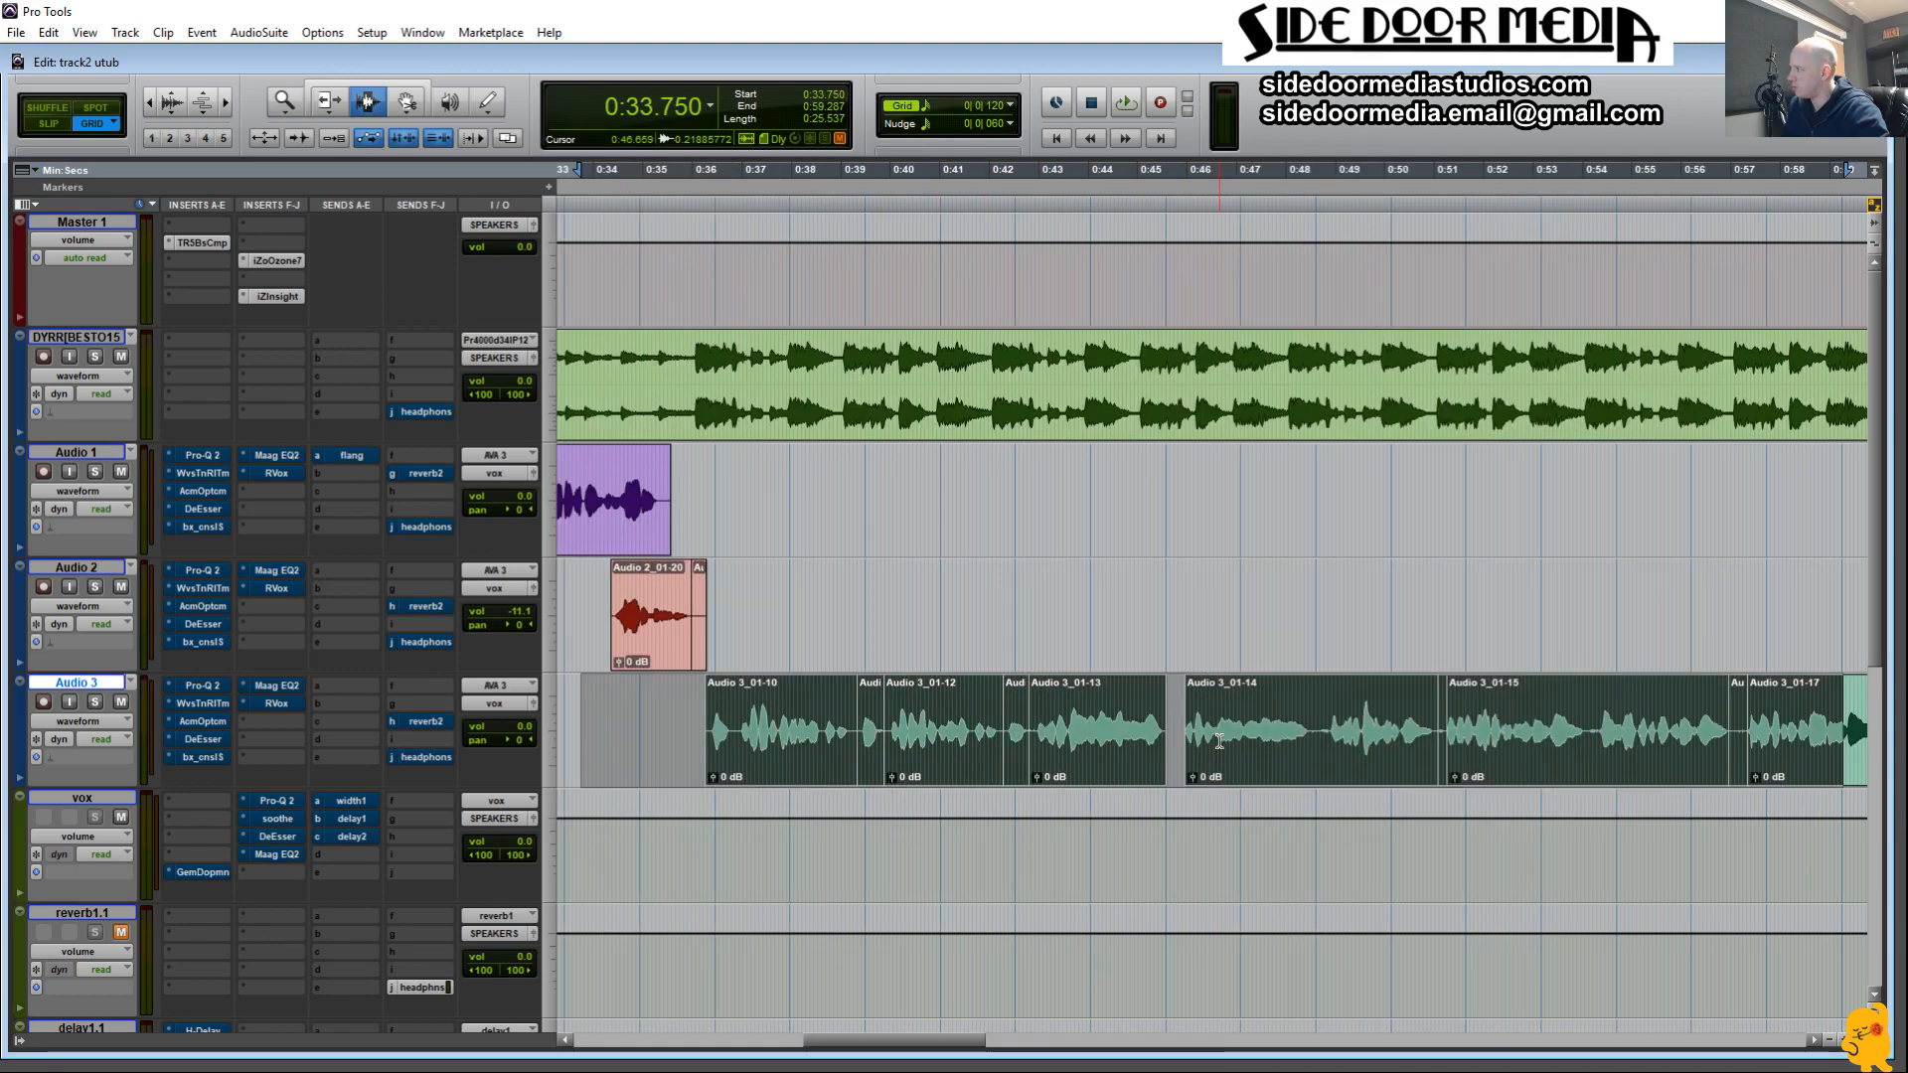
click(662, 745)
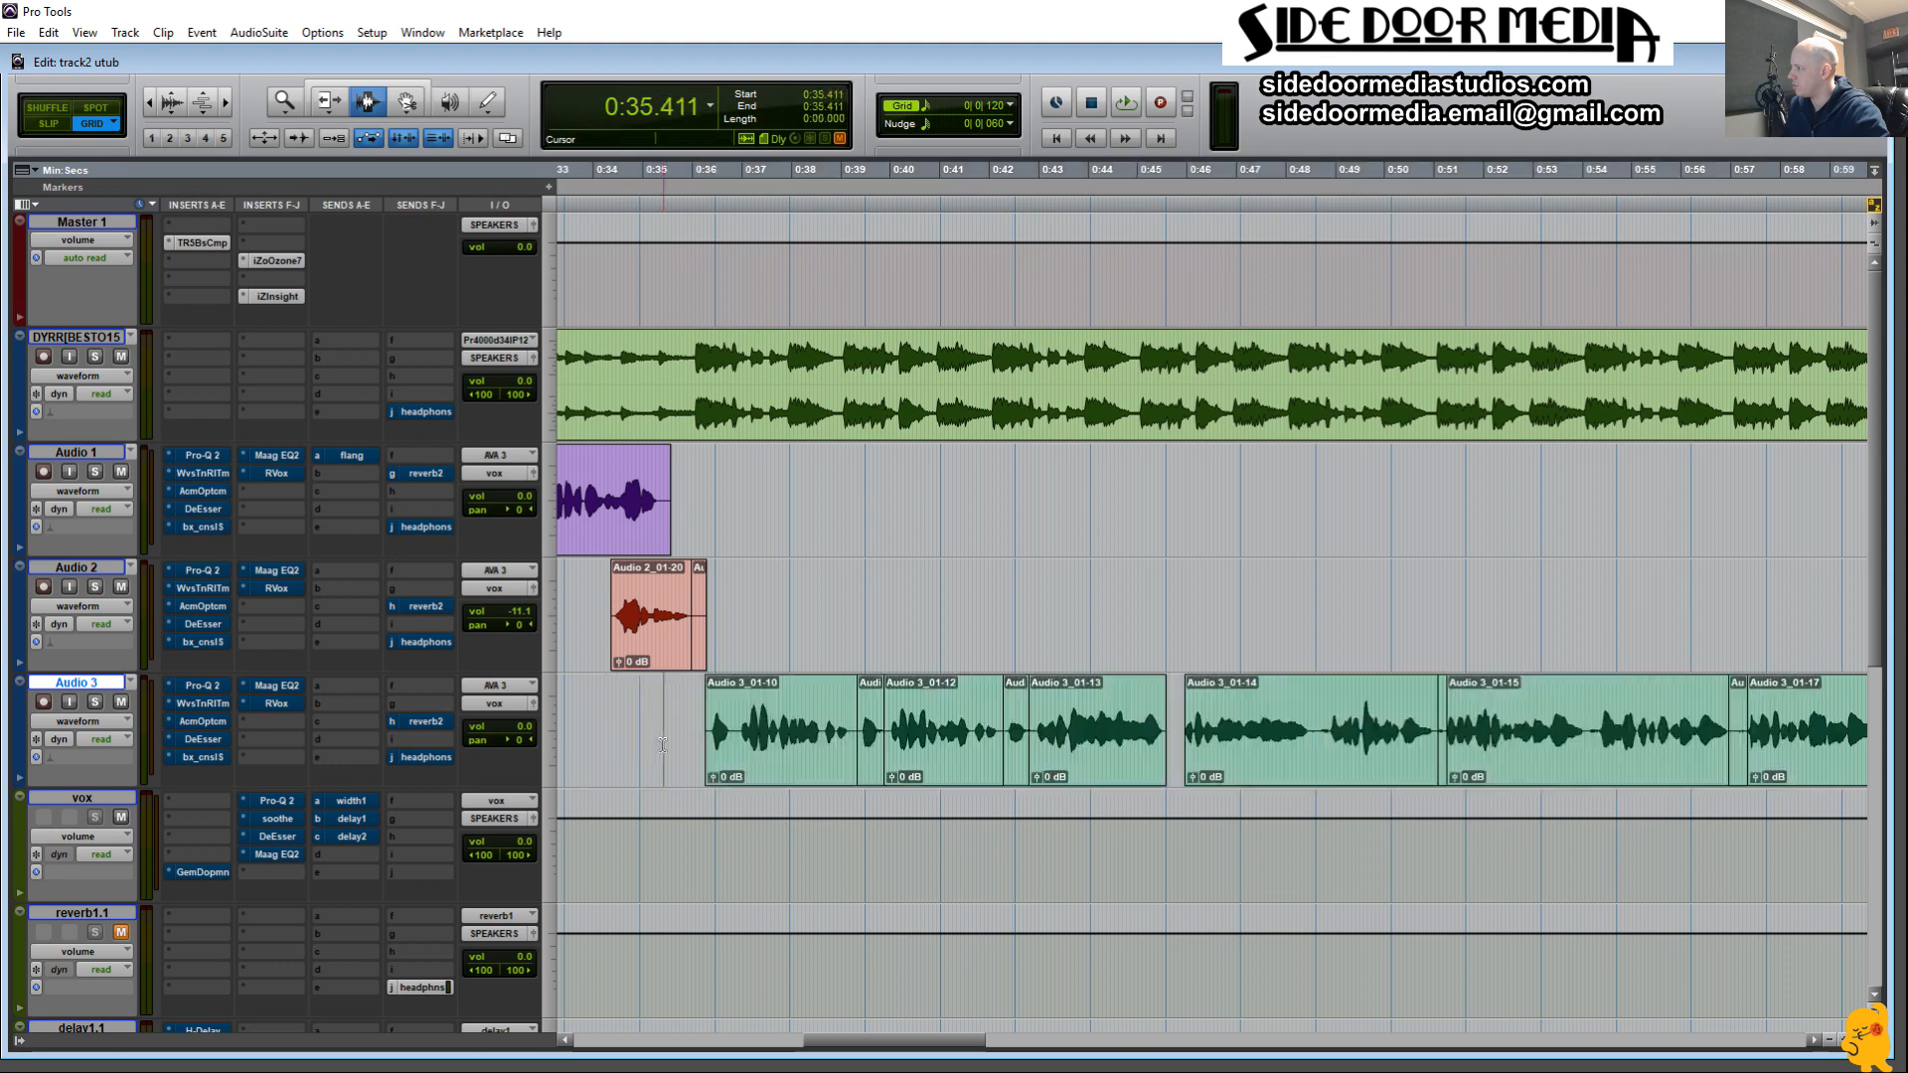
drag(683, 740, 1014, 740)
click(1210, 718)
key(r)
key(r)
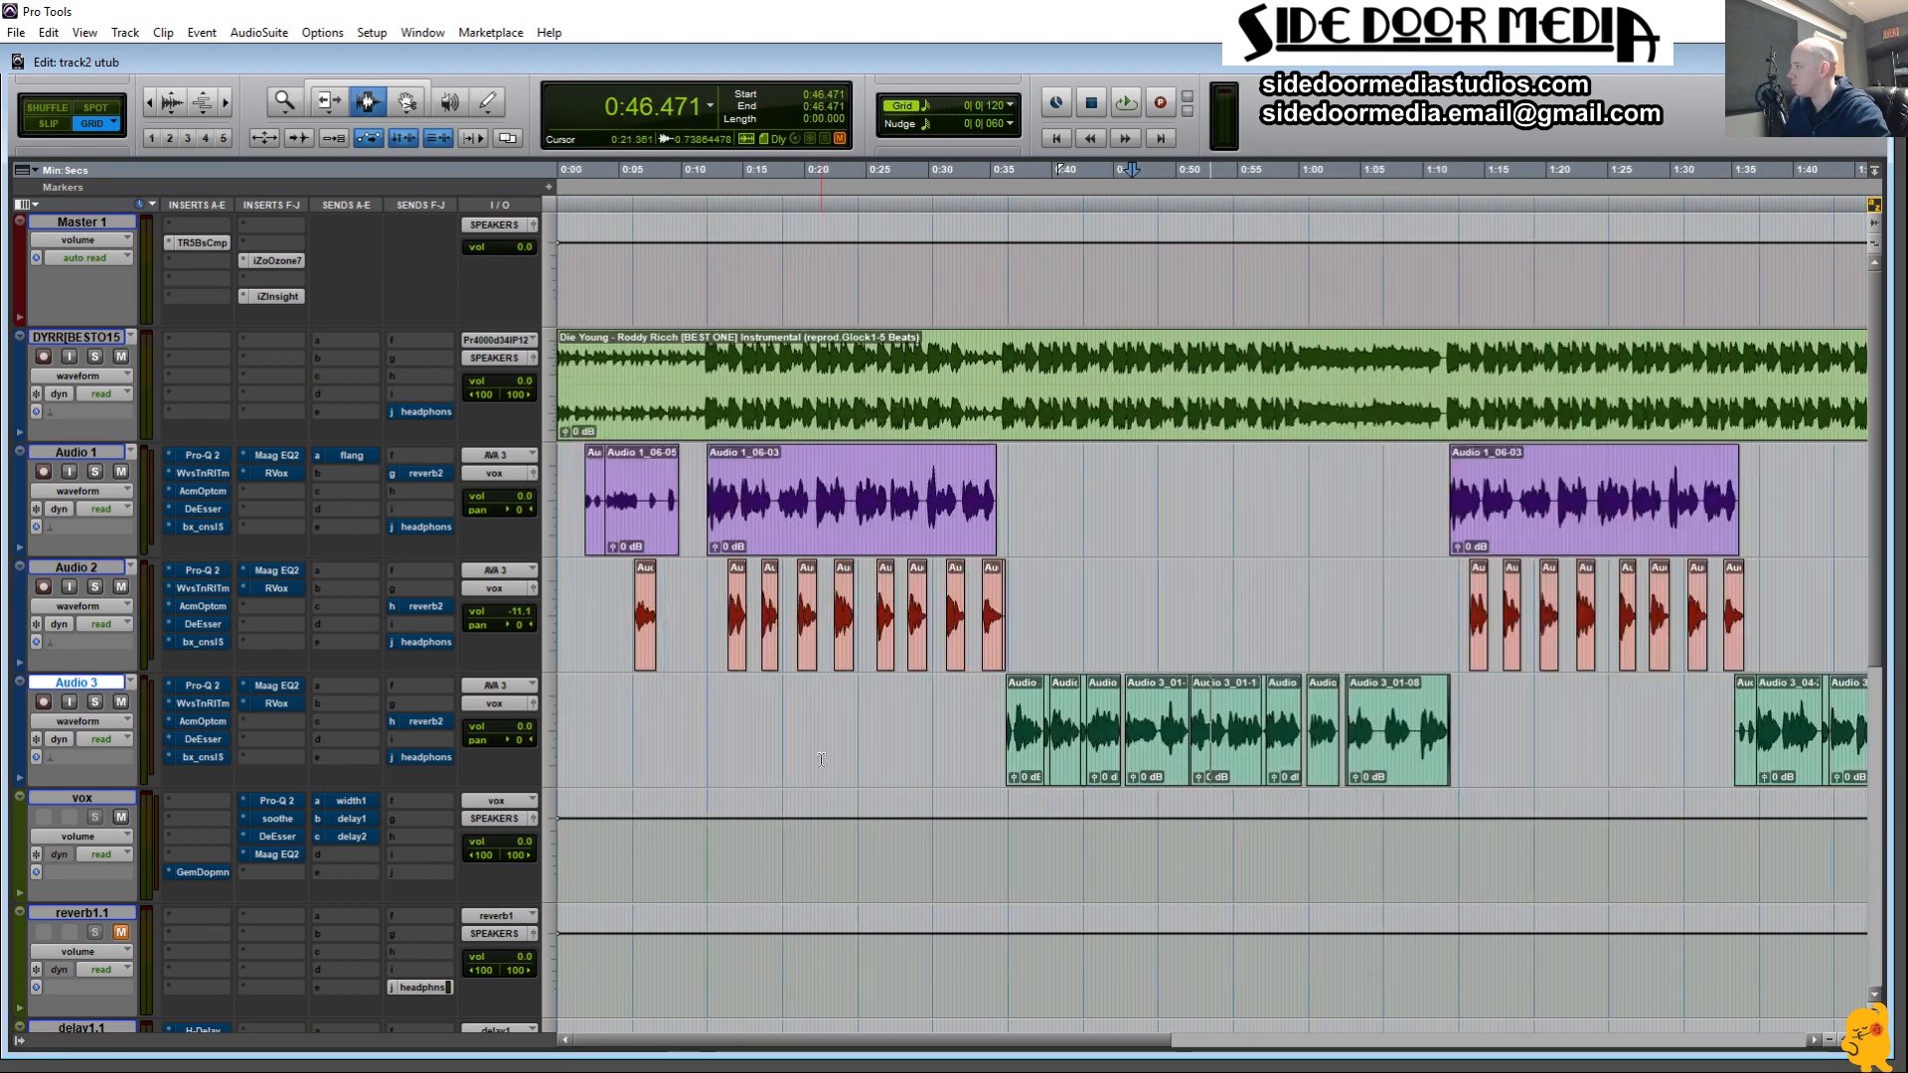
Review the automation parameters available on the Audio 3 and vox tracks, including their reverb and delay sends.
click(84, 724)
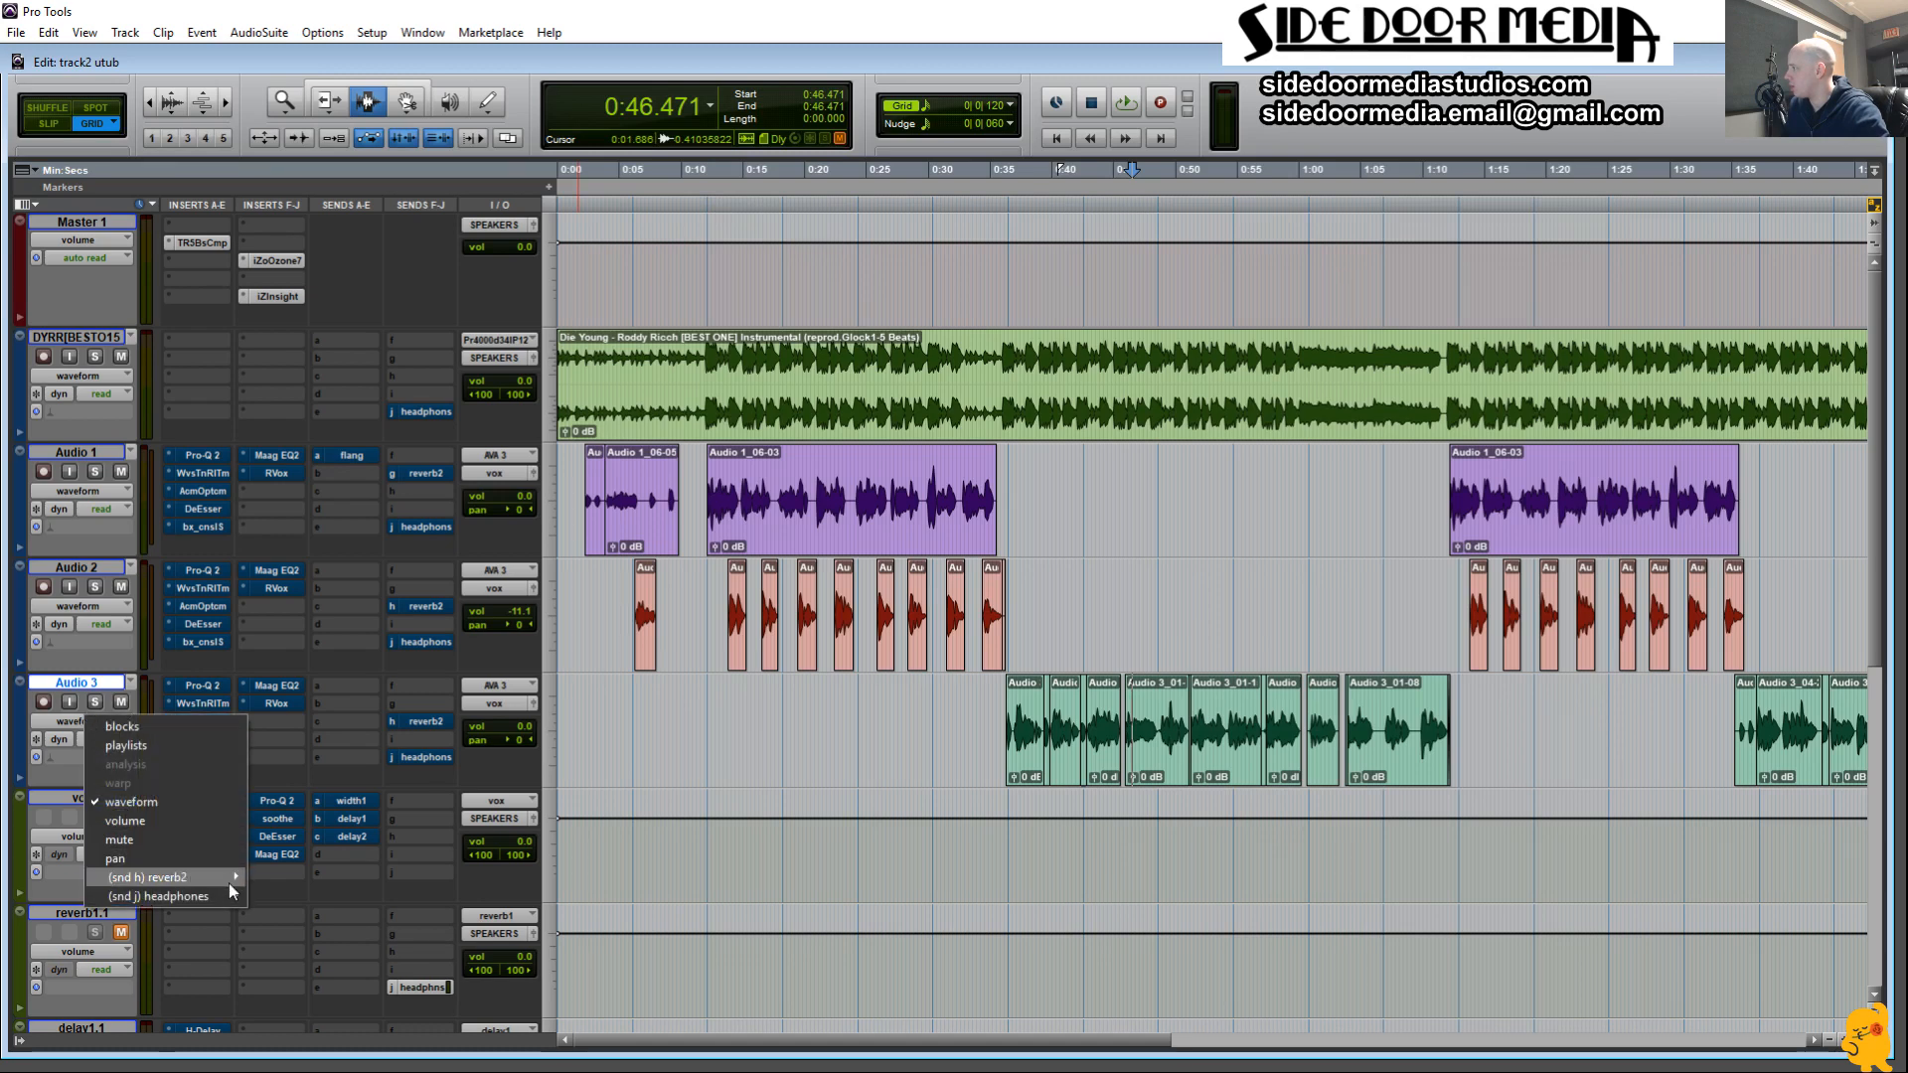
click(781, 746)
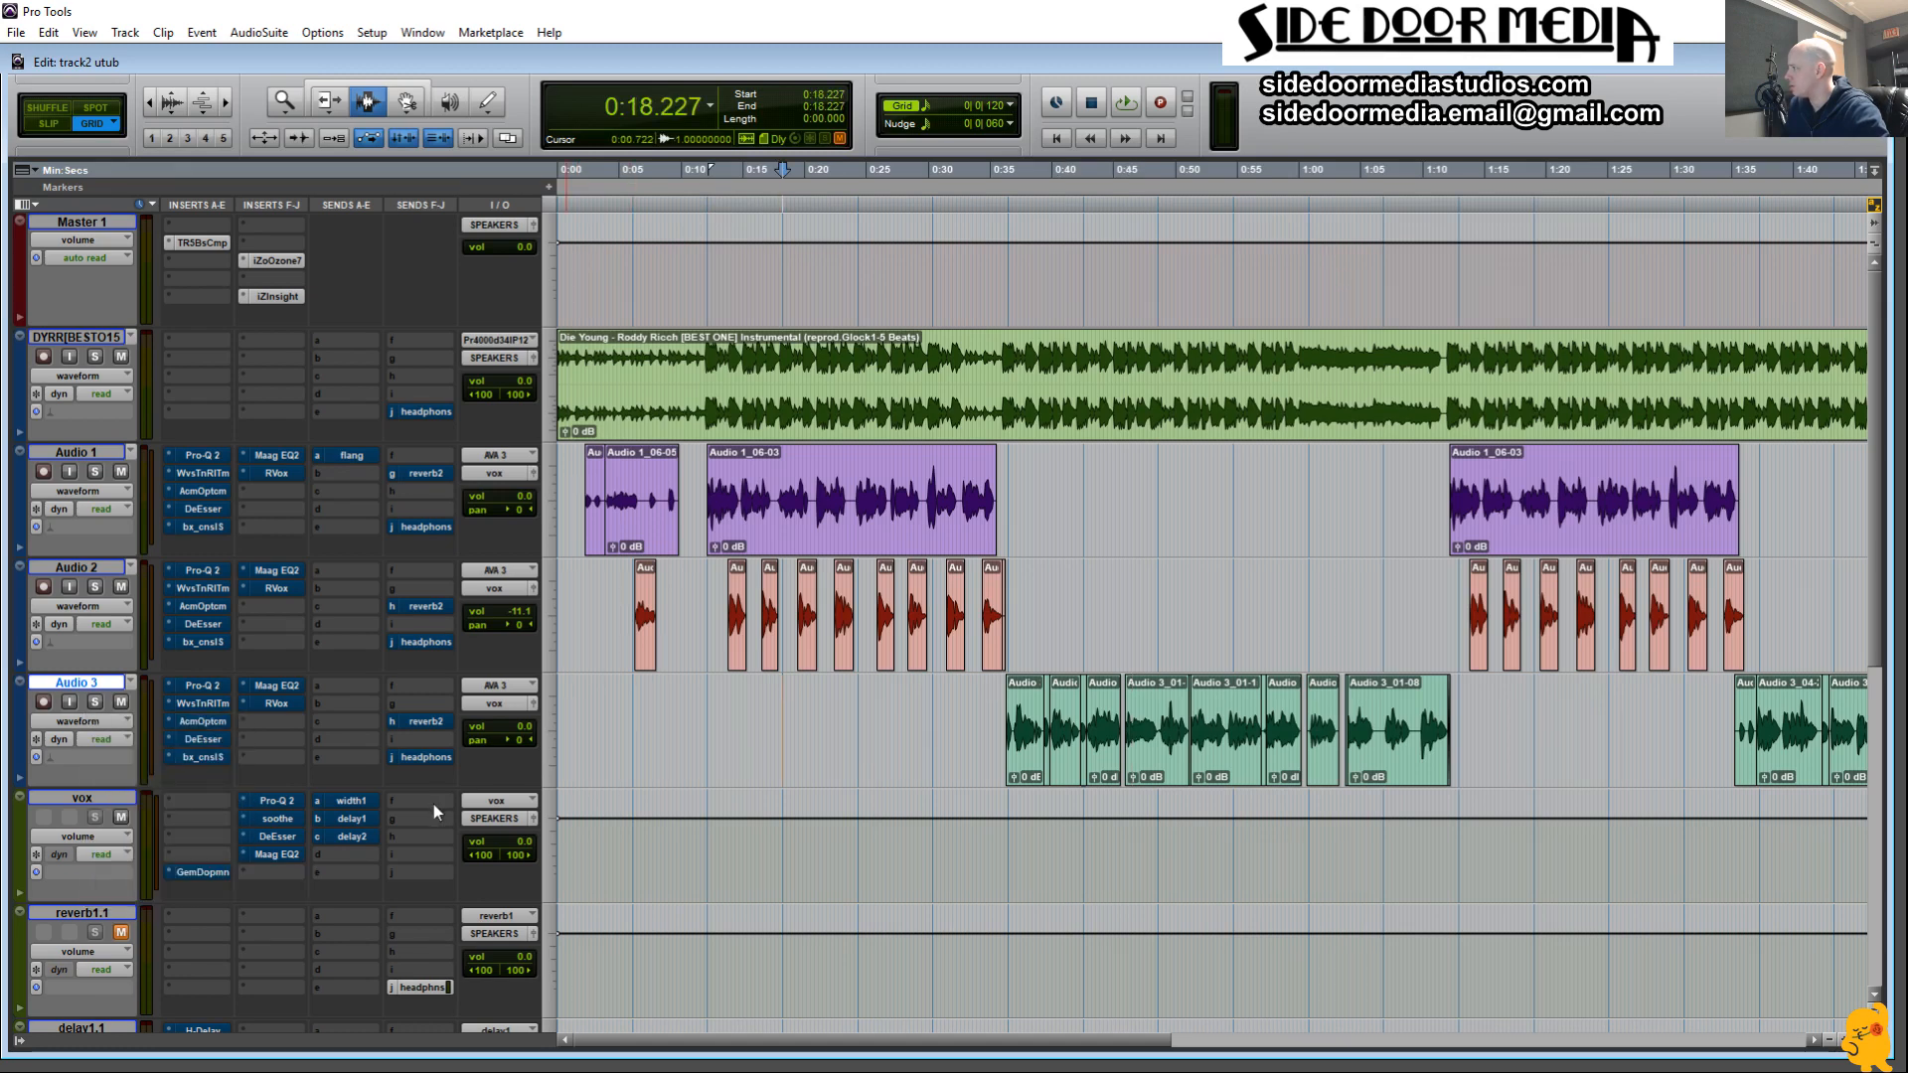
click(116, 724)
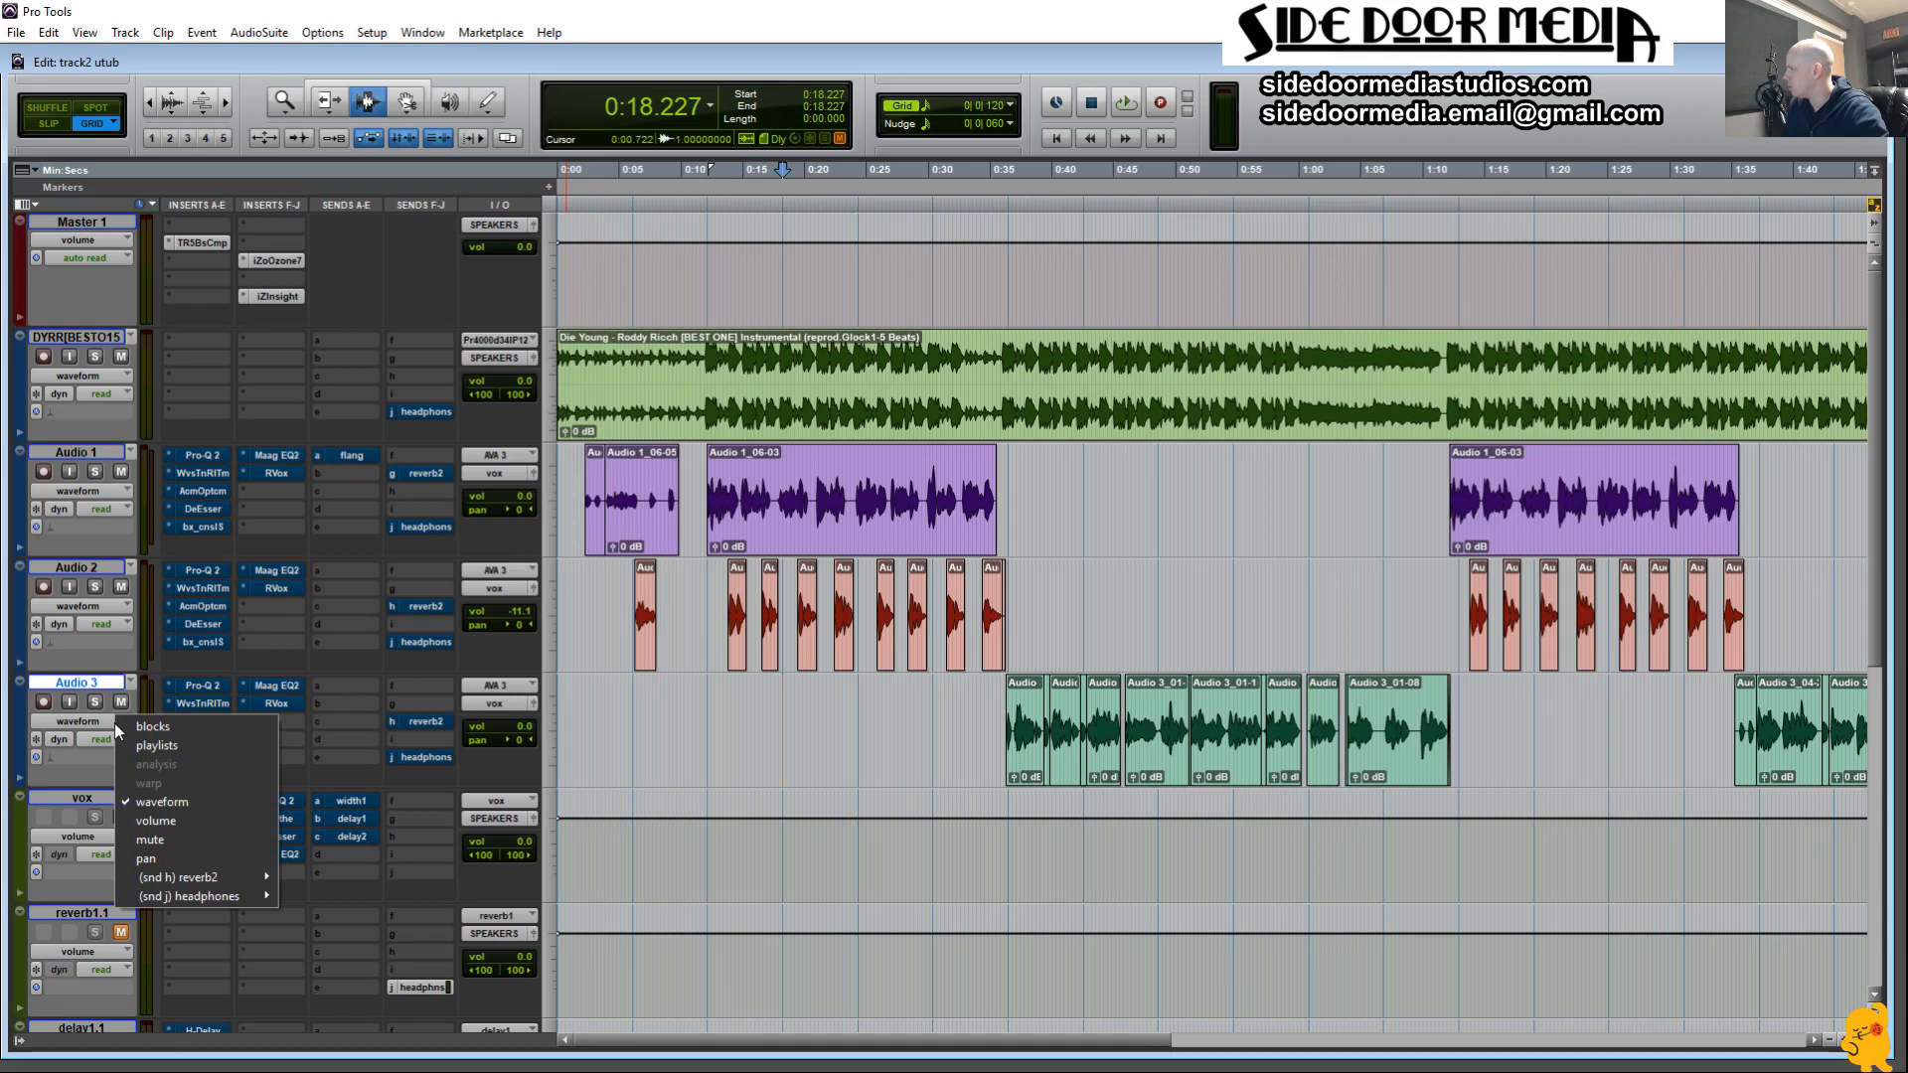
click(664, 730)
click(67, 835)
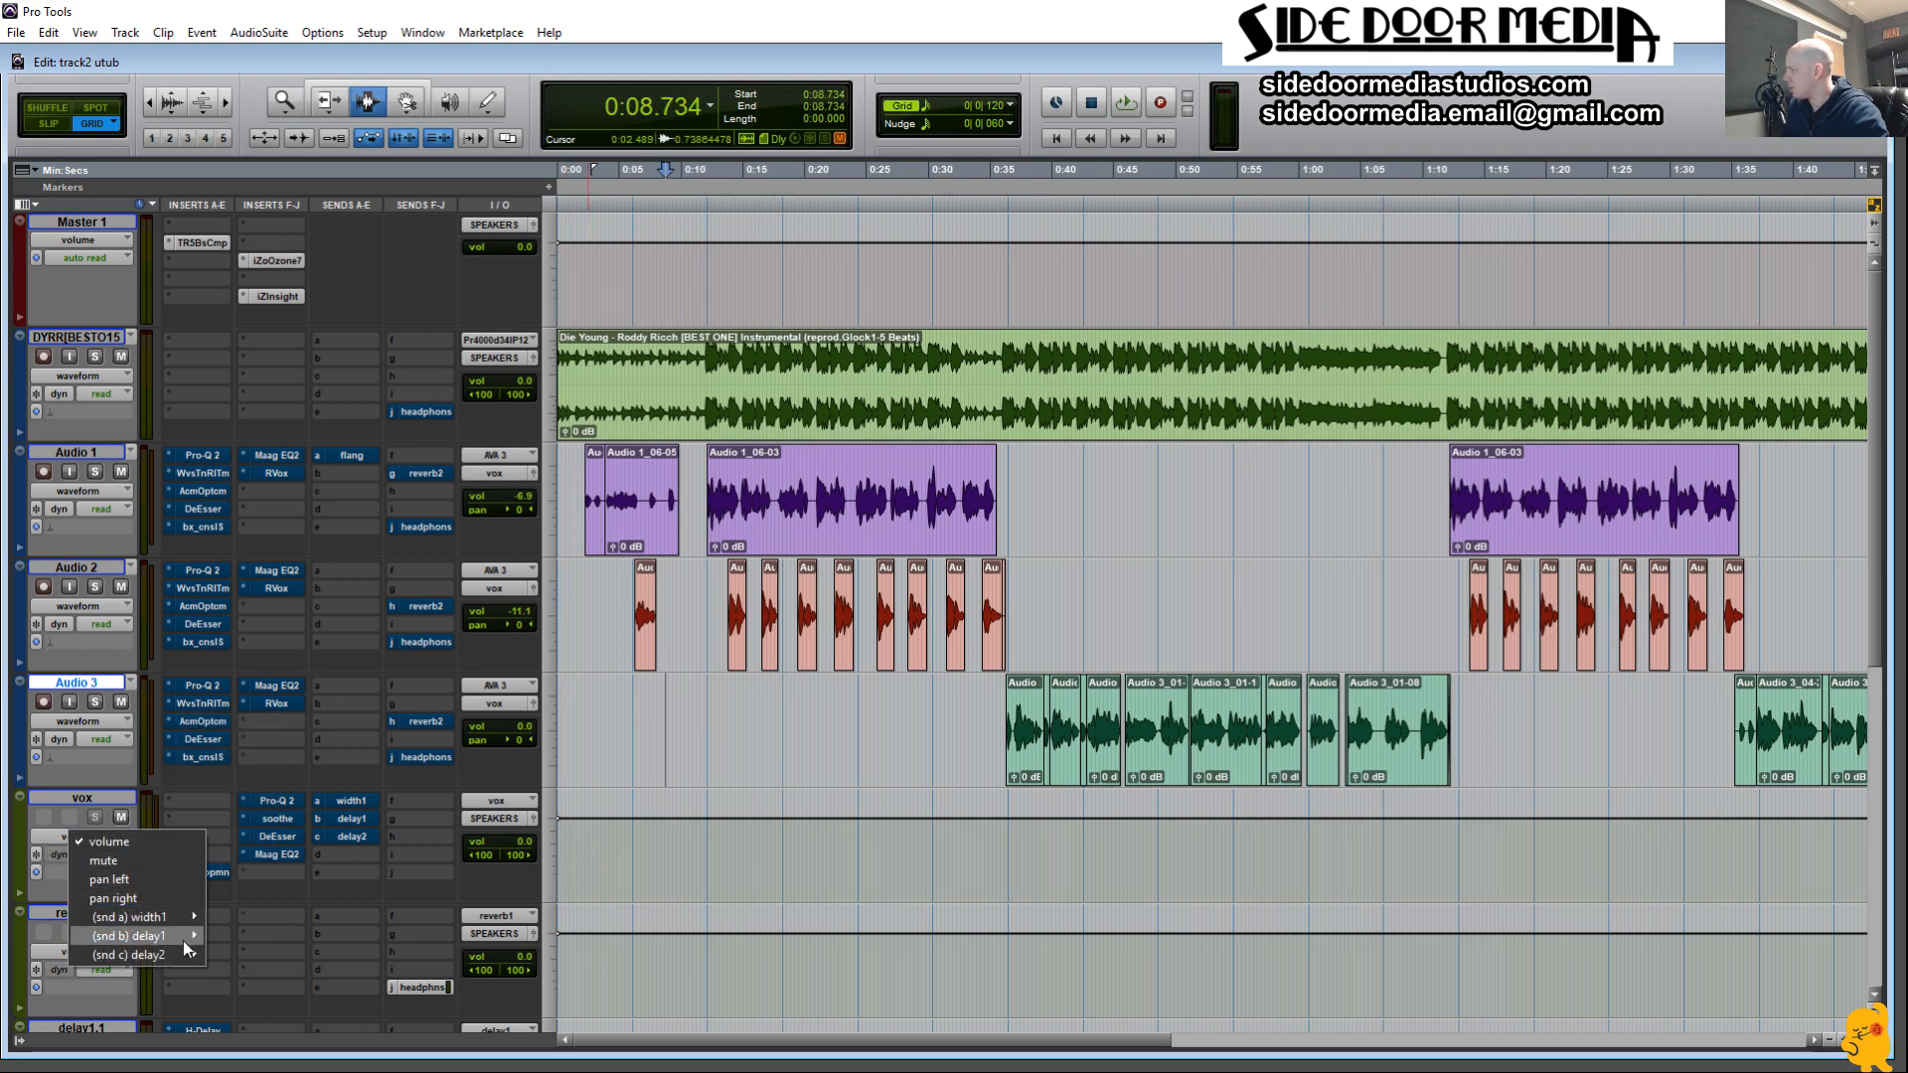
mouse_move(182, 938)
click(257, 952)
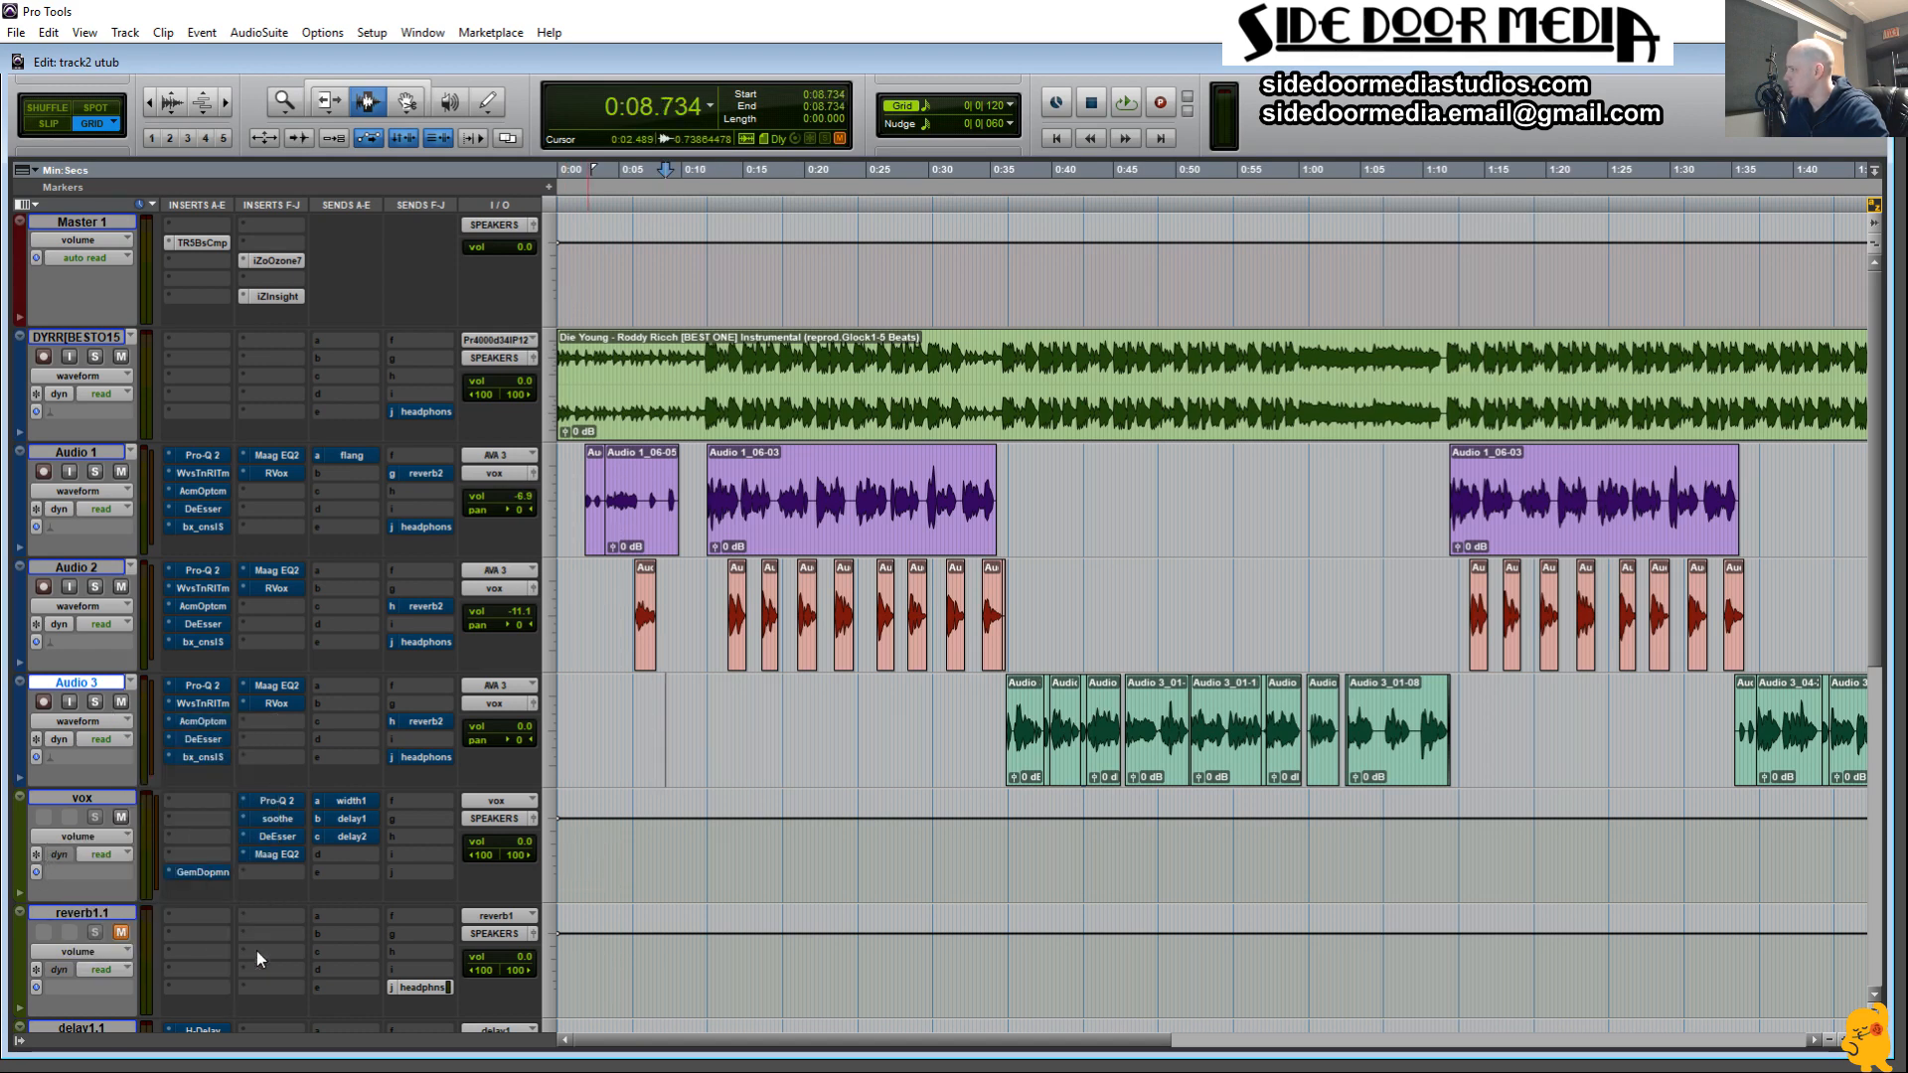
Display the delay2 send's mute automation on the vox track and examine it across the whole song.
click(98, 837)
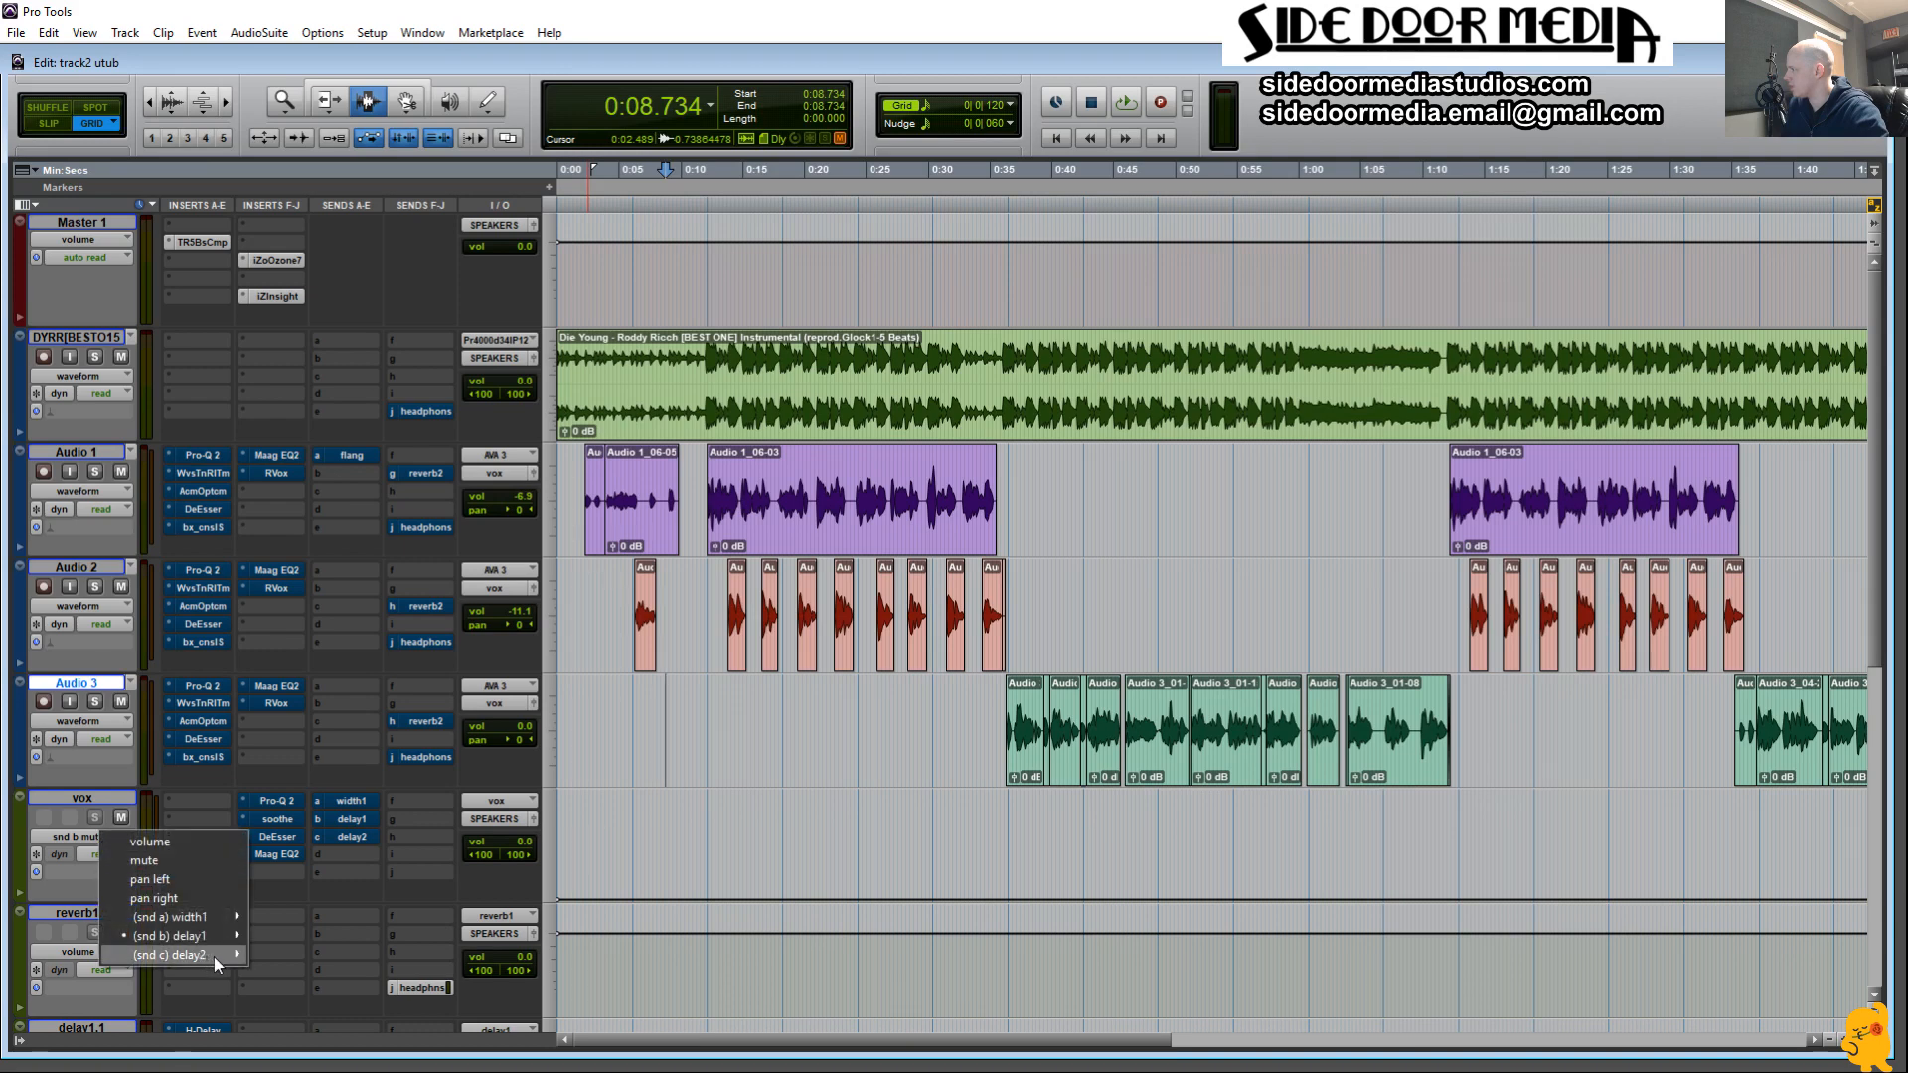
mouse_move(212, 956)
click(304, 969)
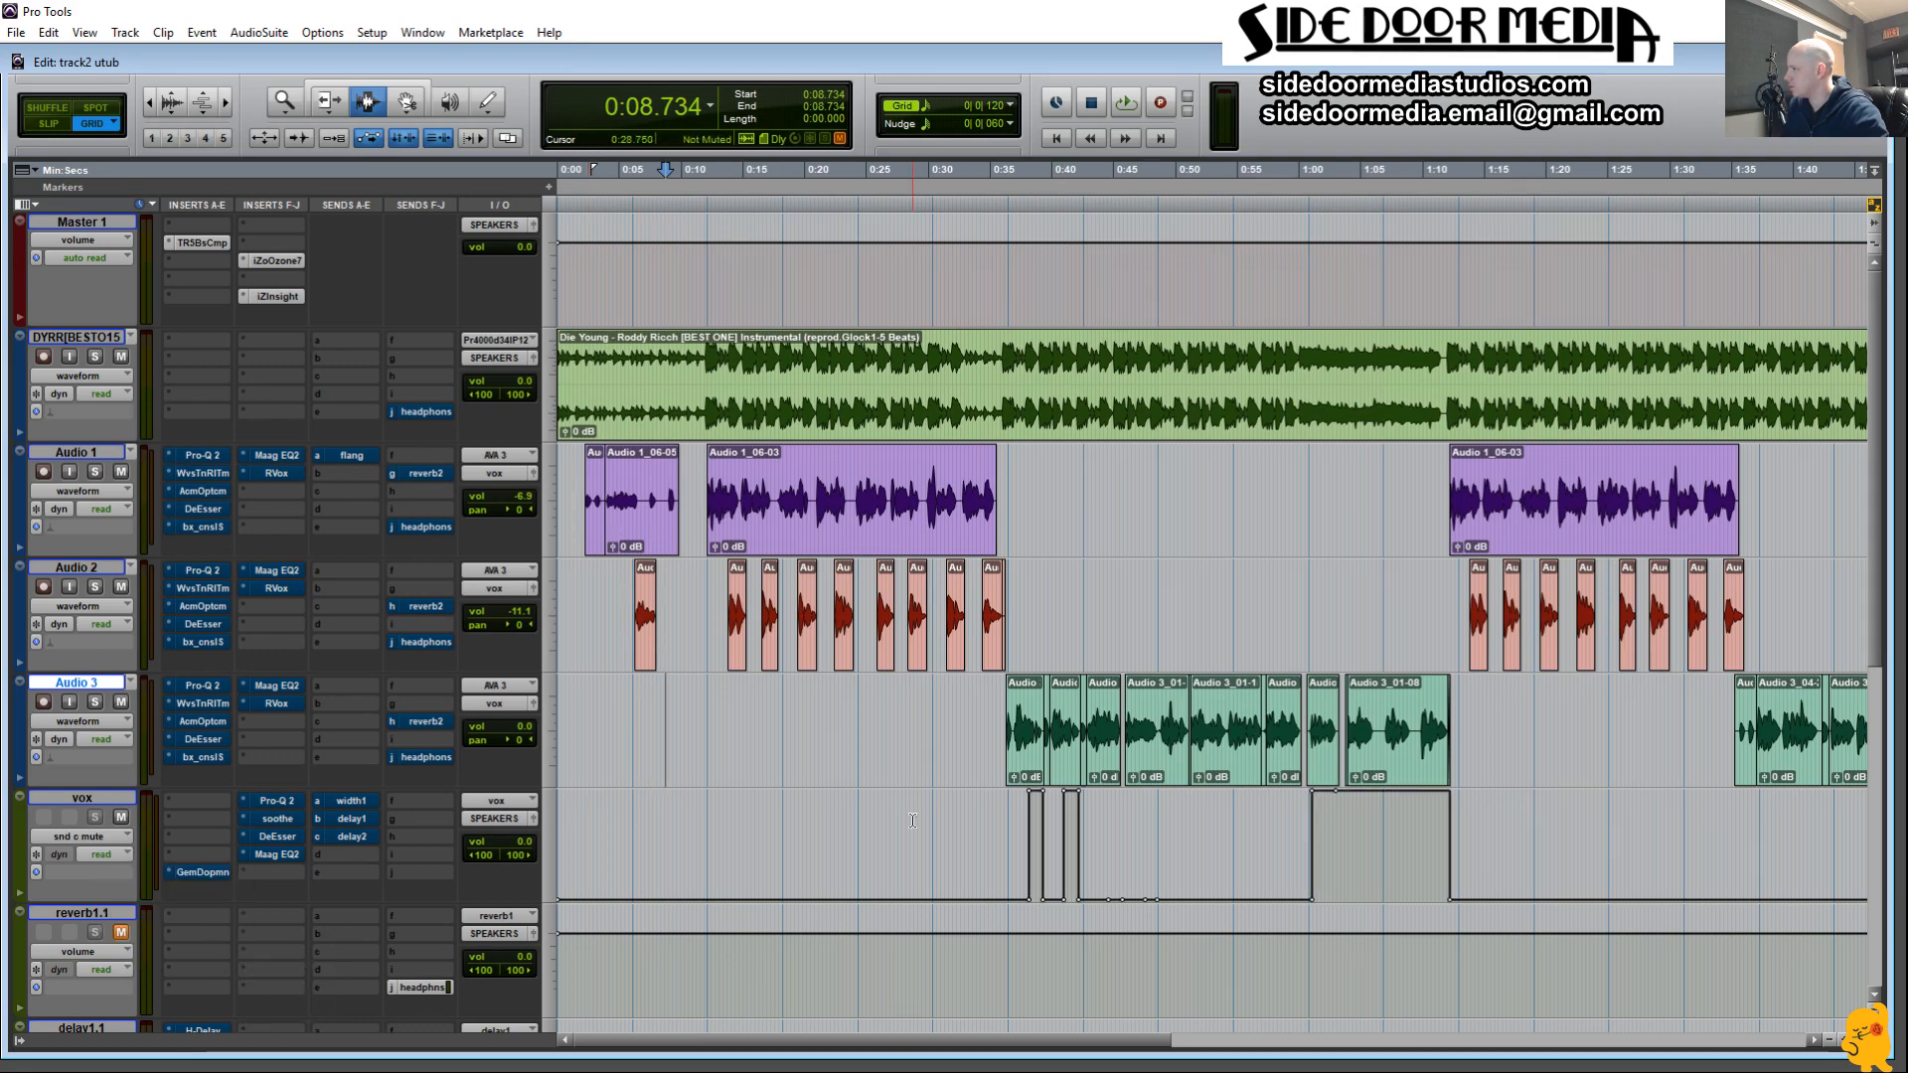
drag(912, 821, 1109, 845)
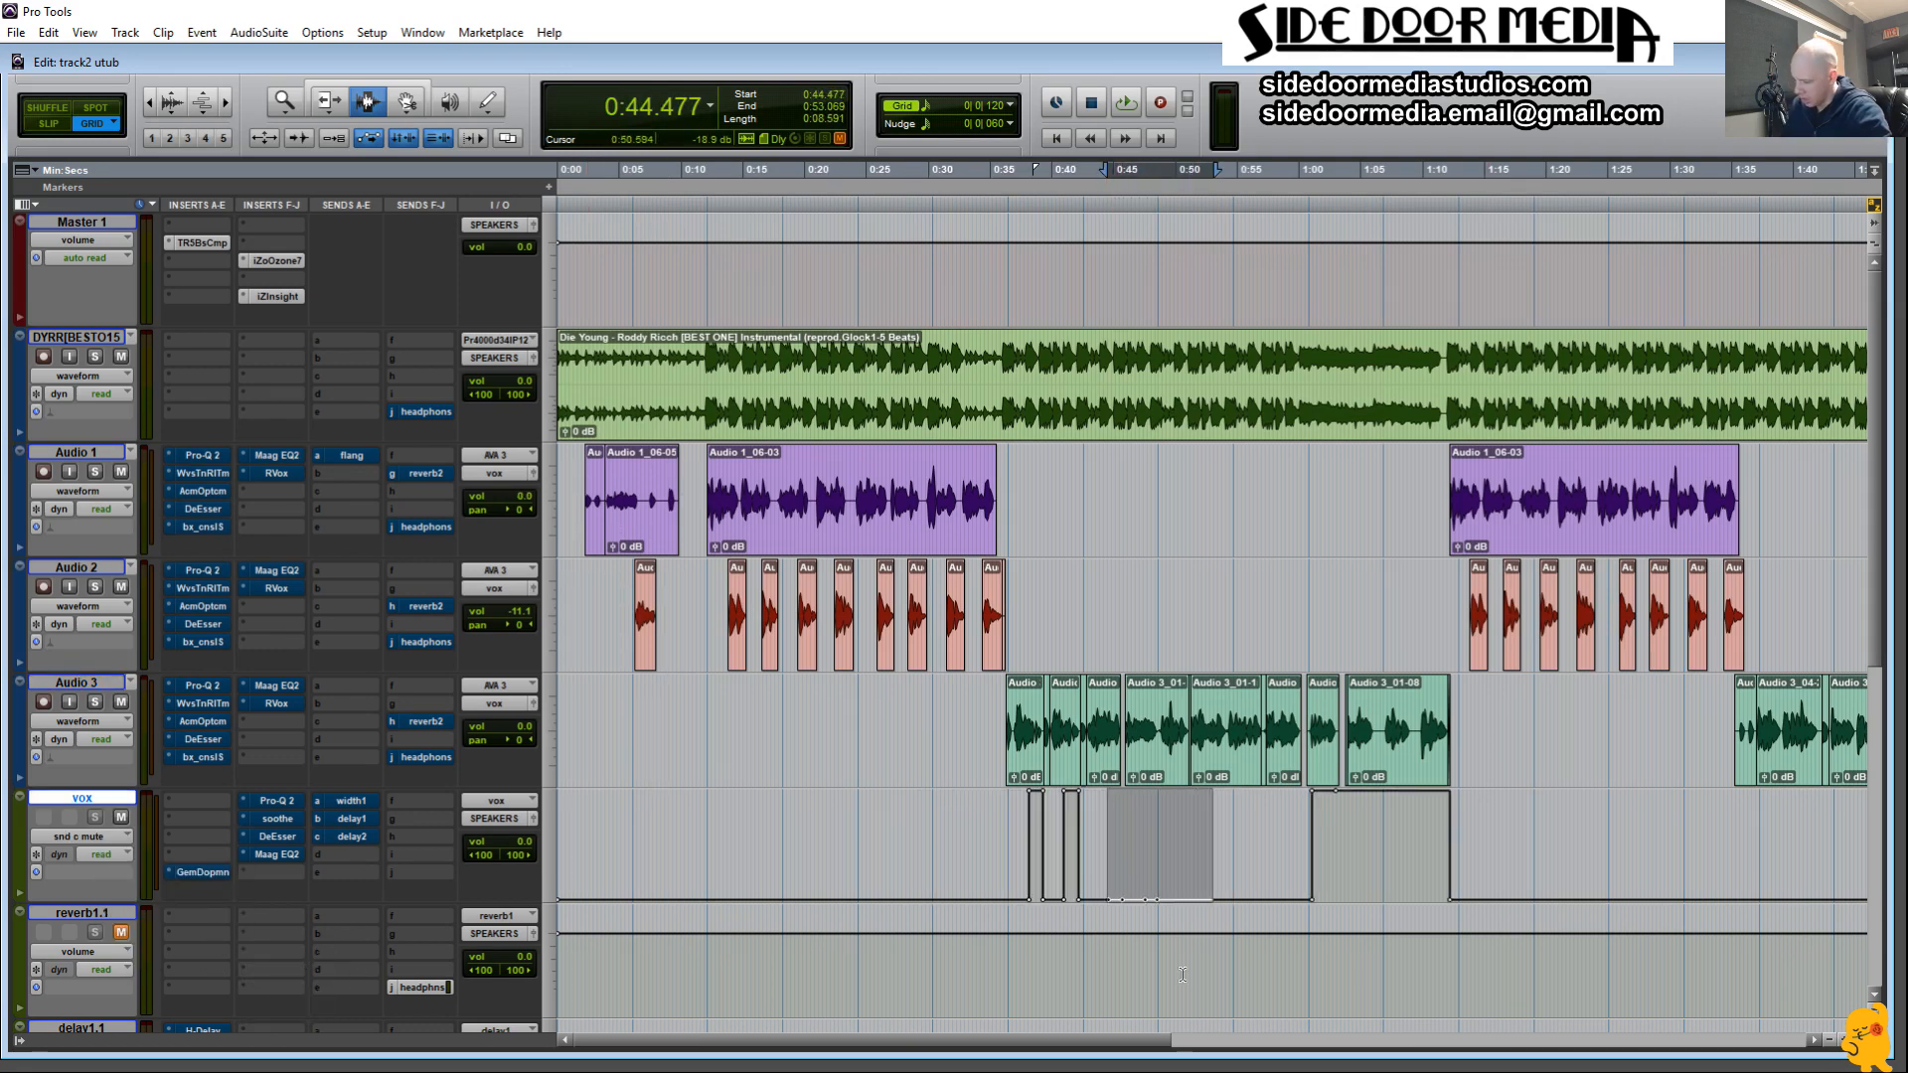
click(1142, 859)
key(r)
key(r)
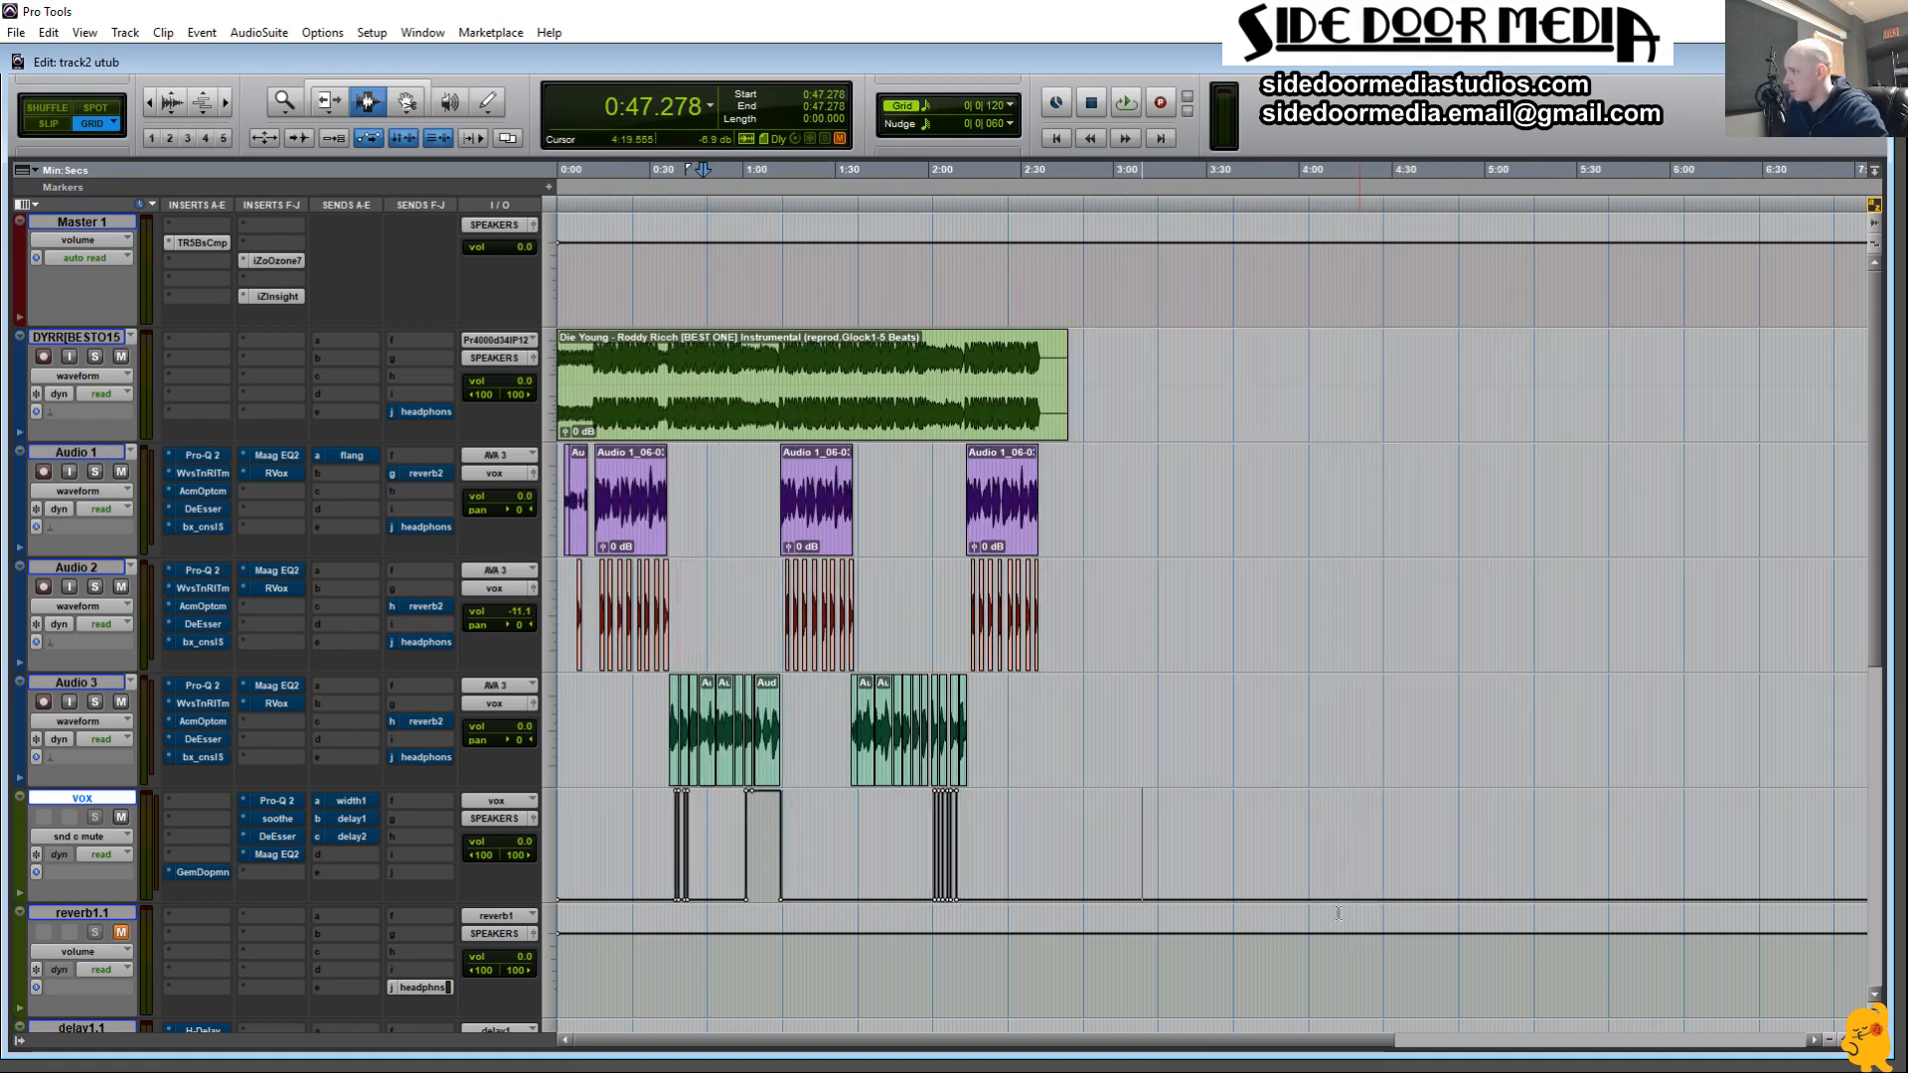
click(1032, 855)
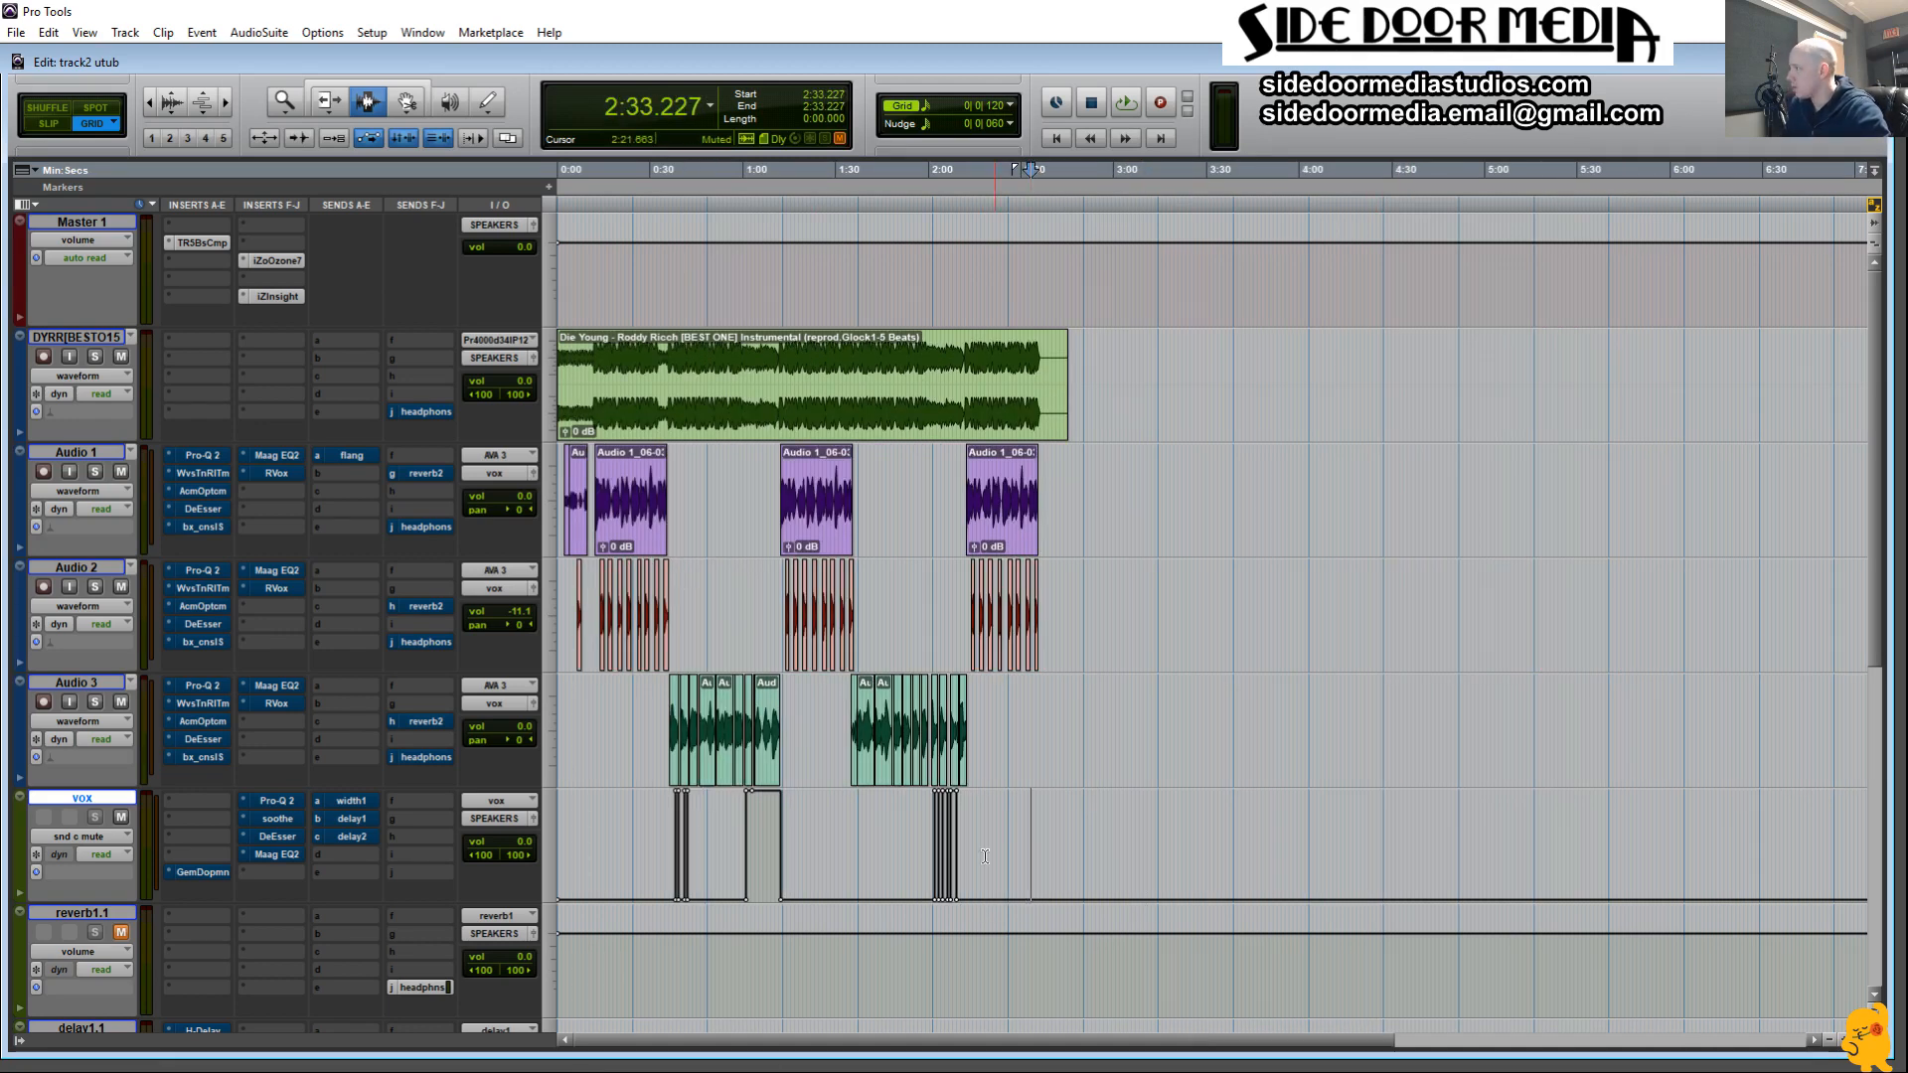
Select the first-verse Audio 3 clips and examine them closely against the delay2 mute automation and the preceding hook.
double_click(663, 527)
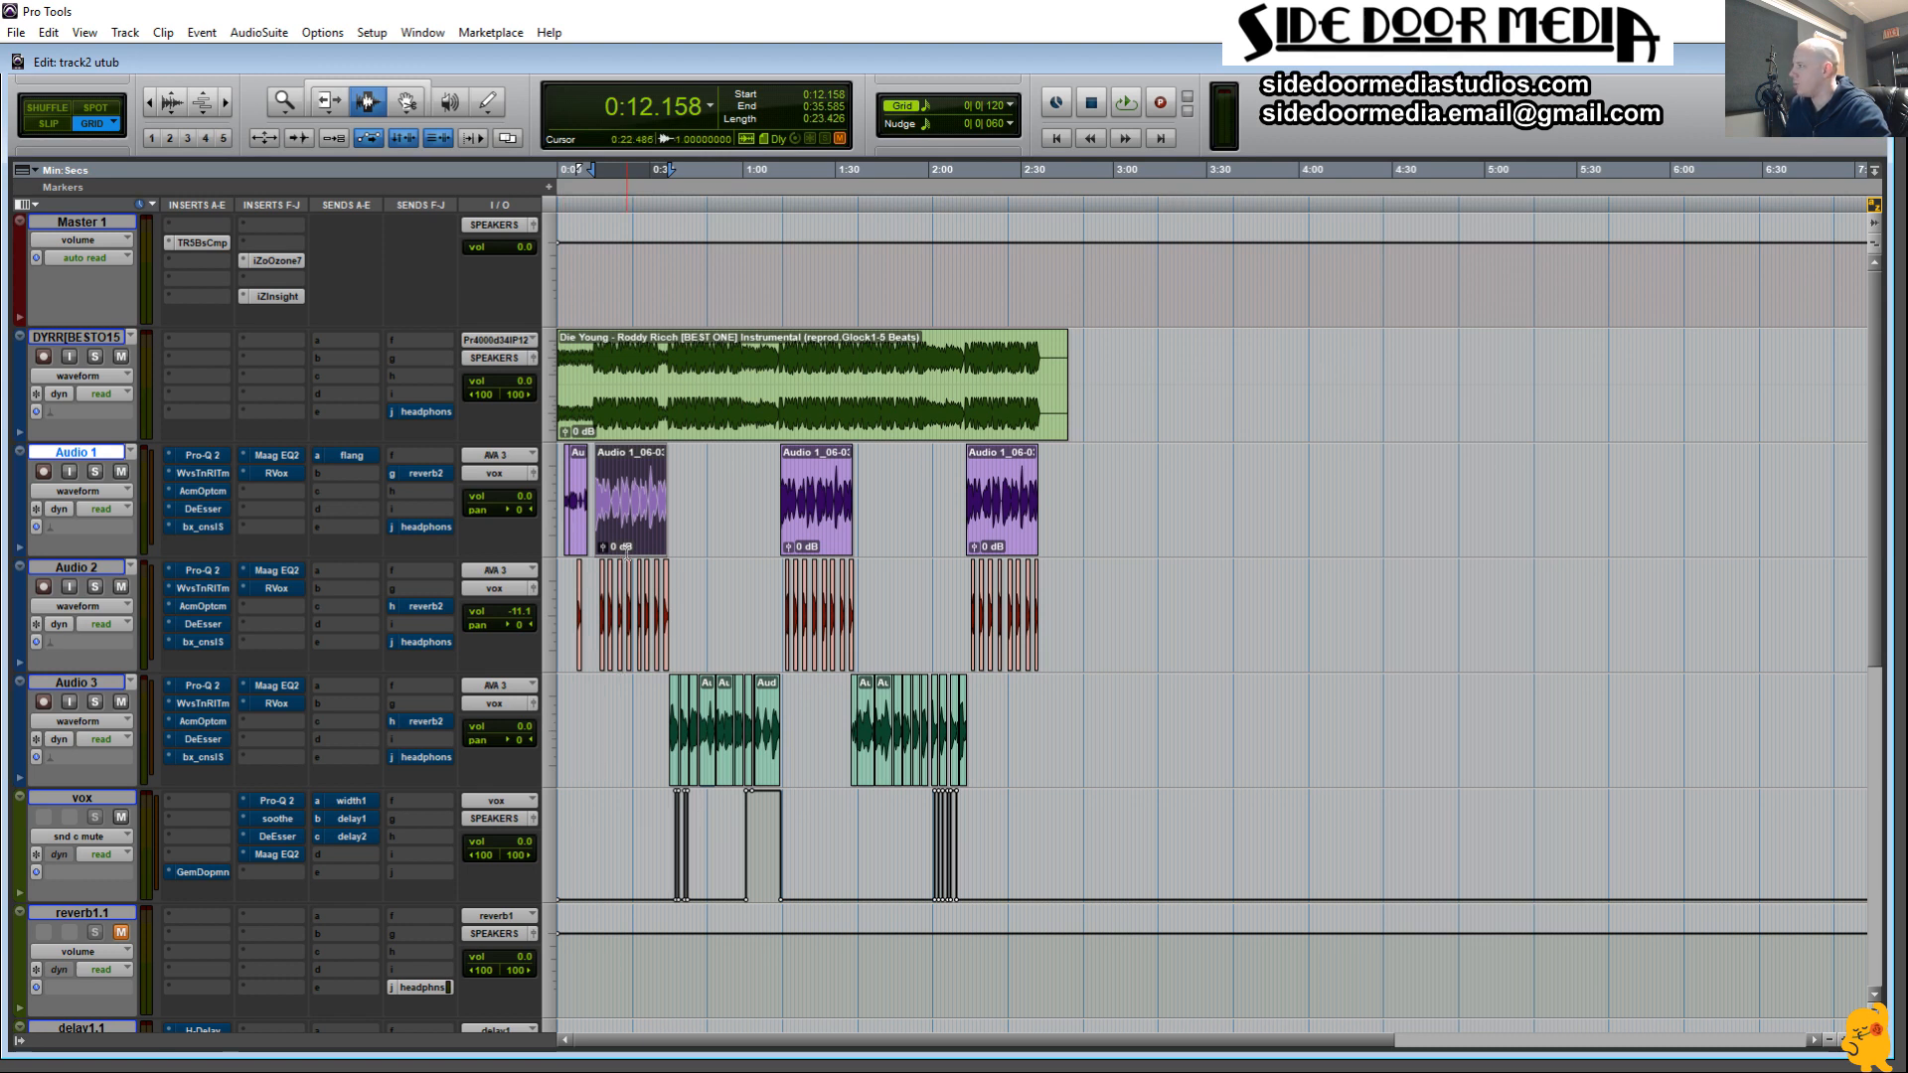
click(676, 725)
shift+click(778, 736)
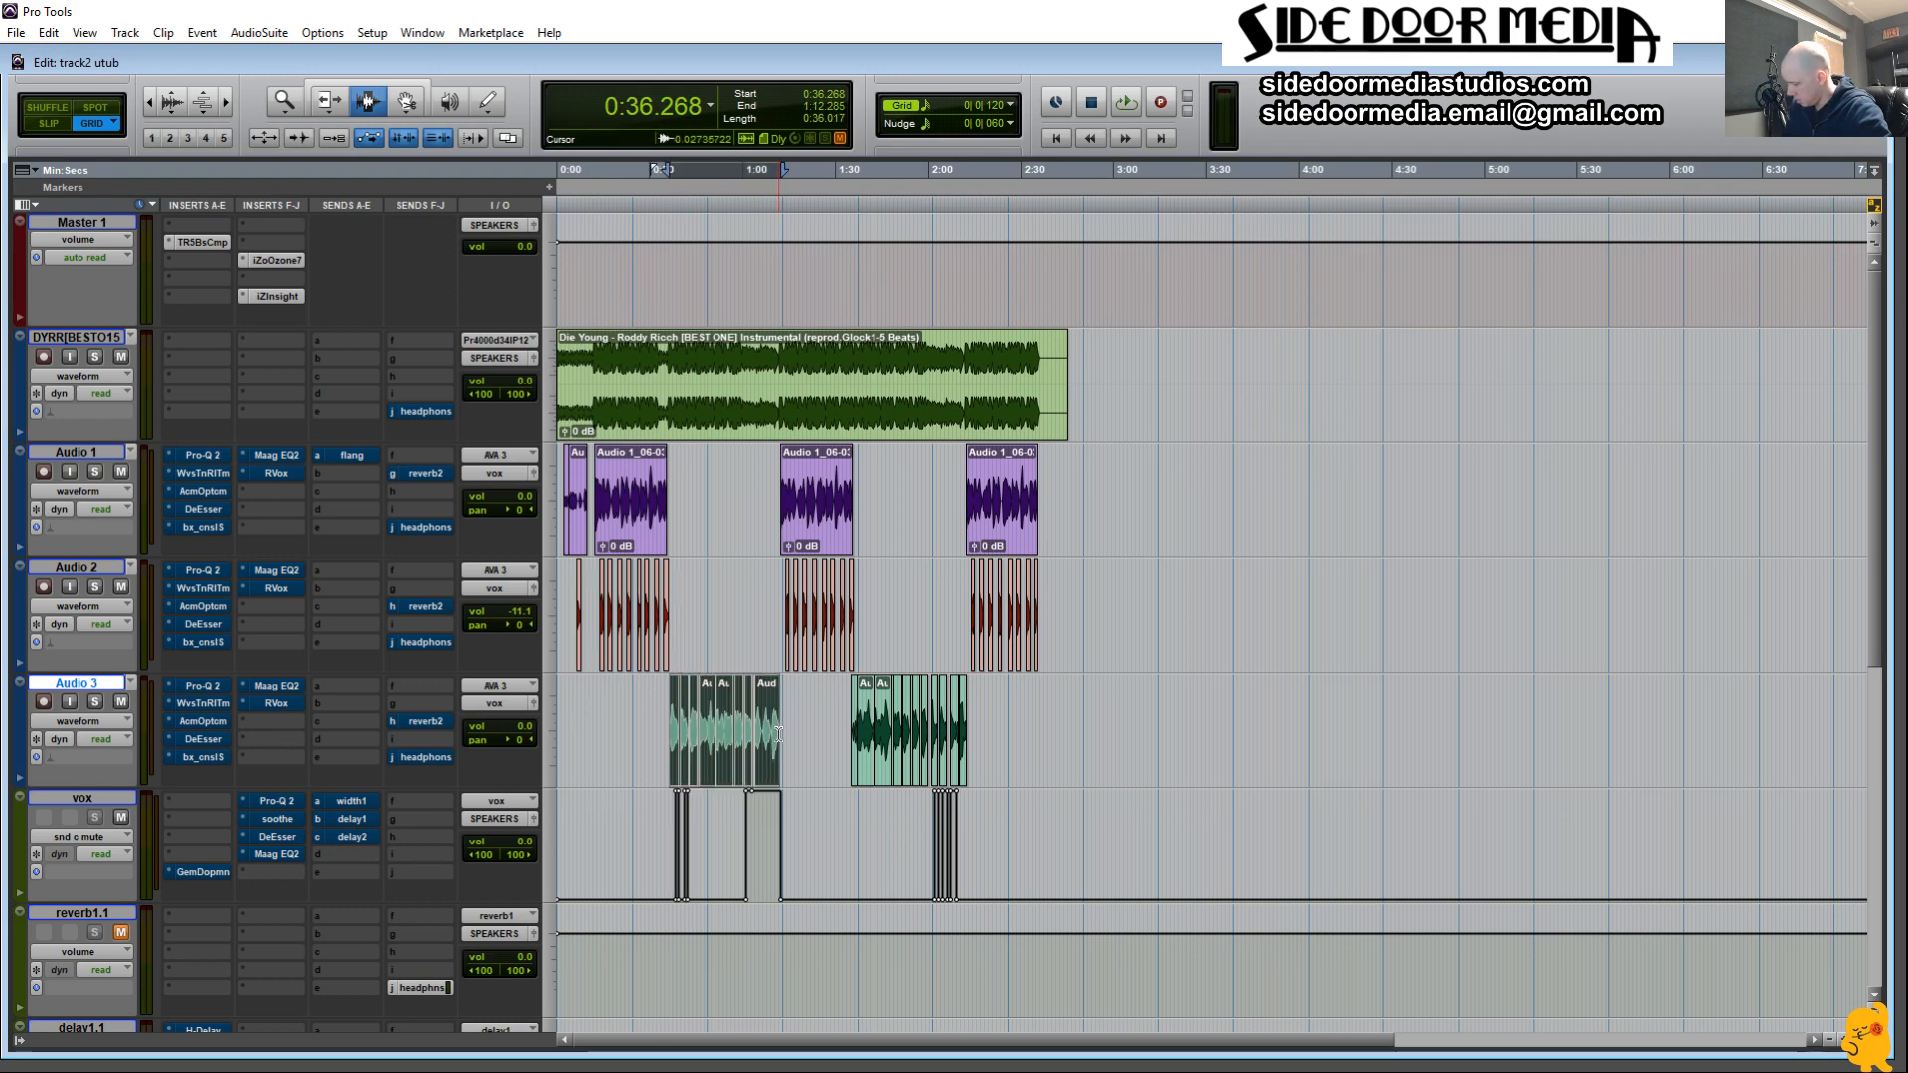
key(ctrl+alt+f)
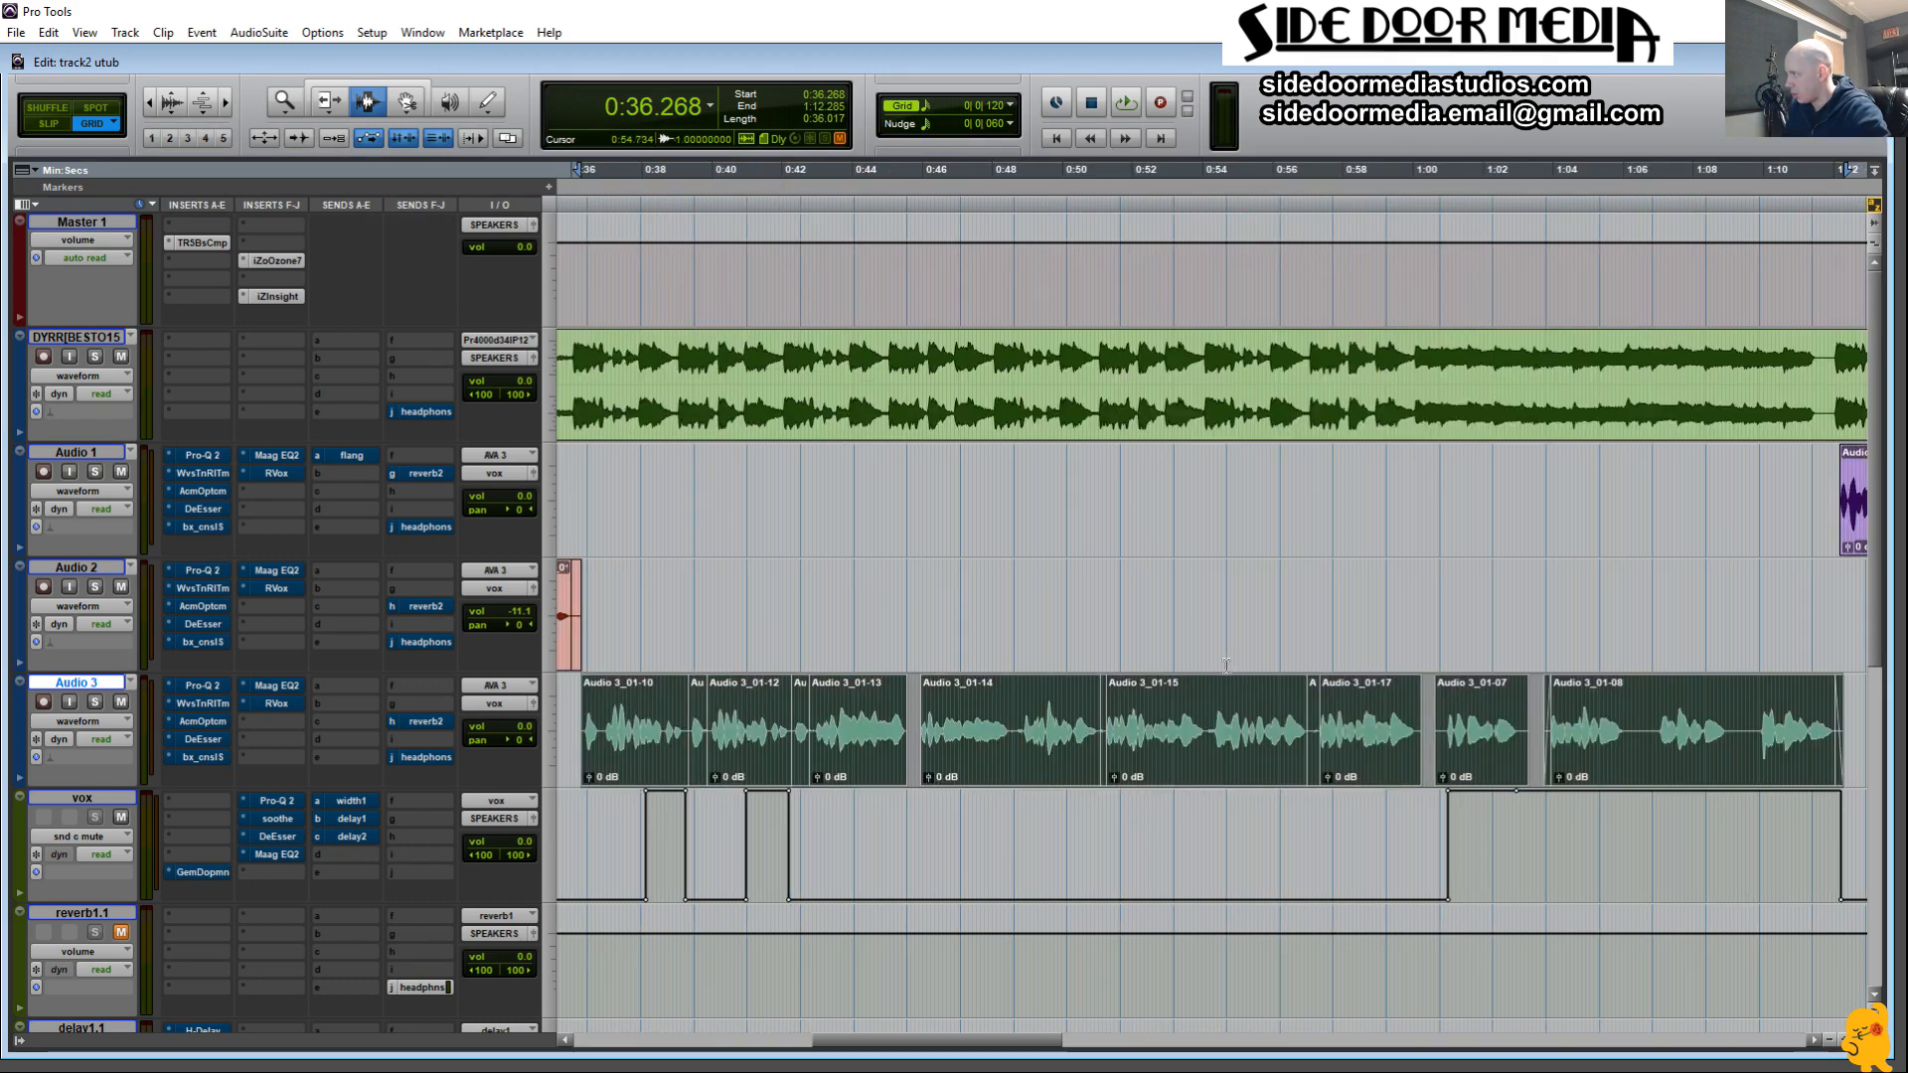
drag(949, 1041, 829, 1040)
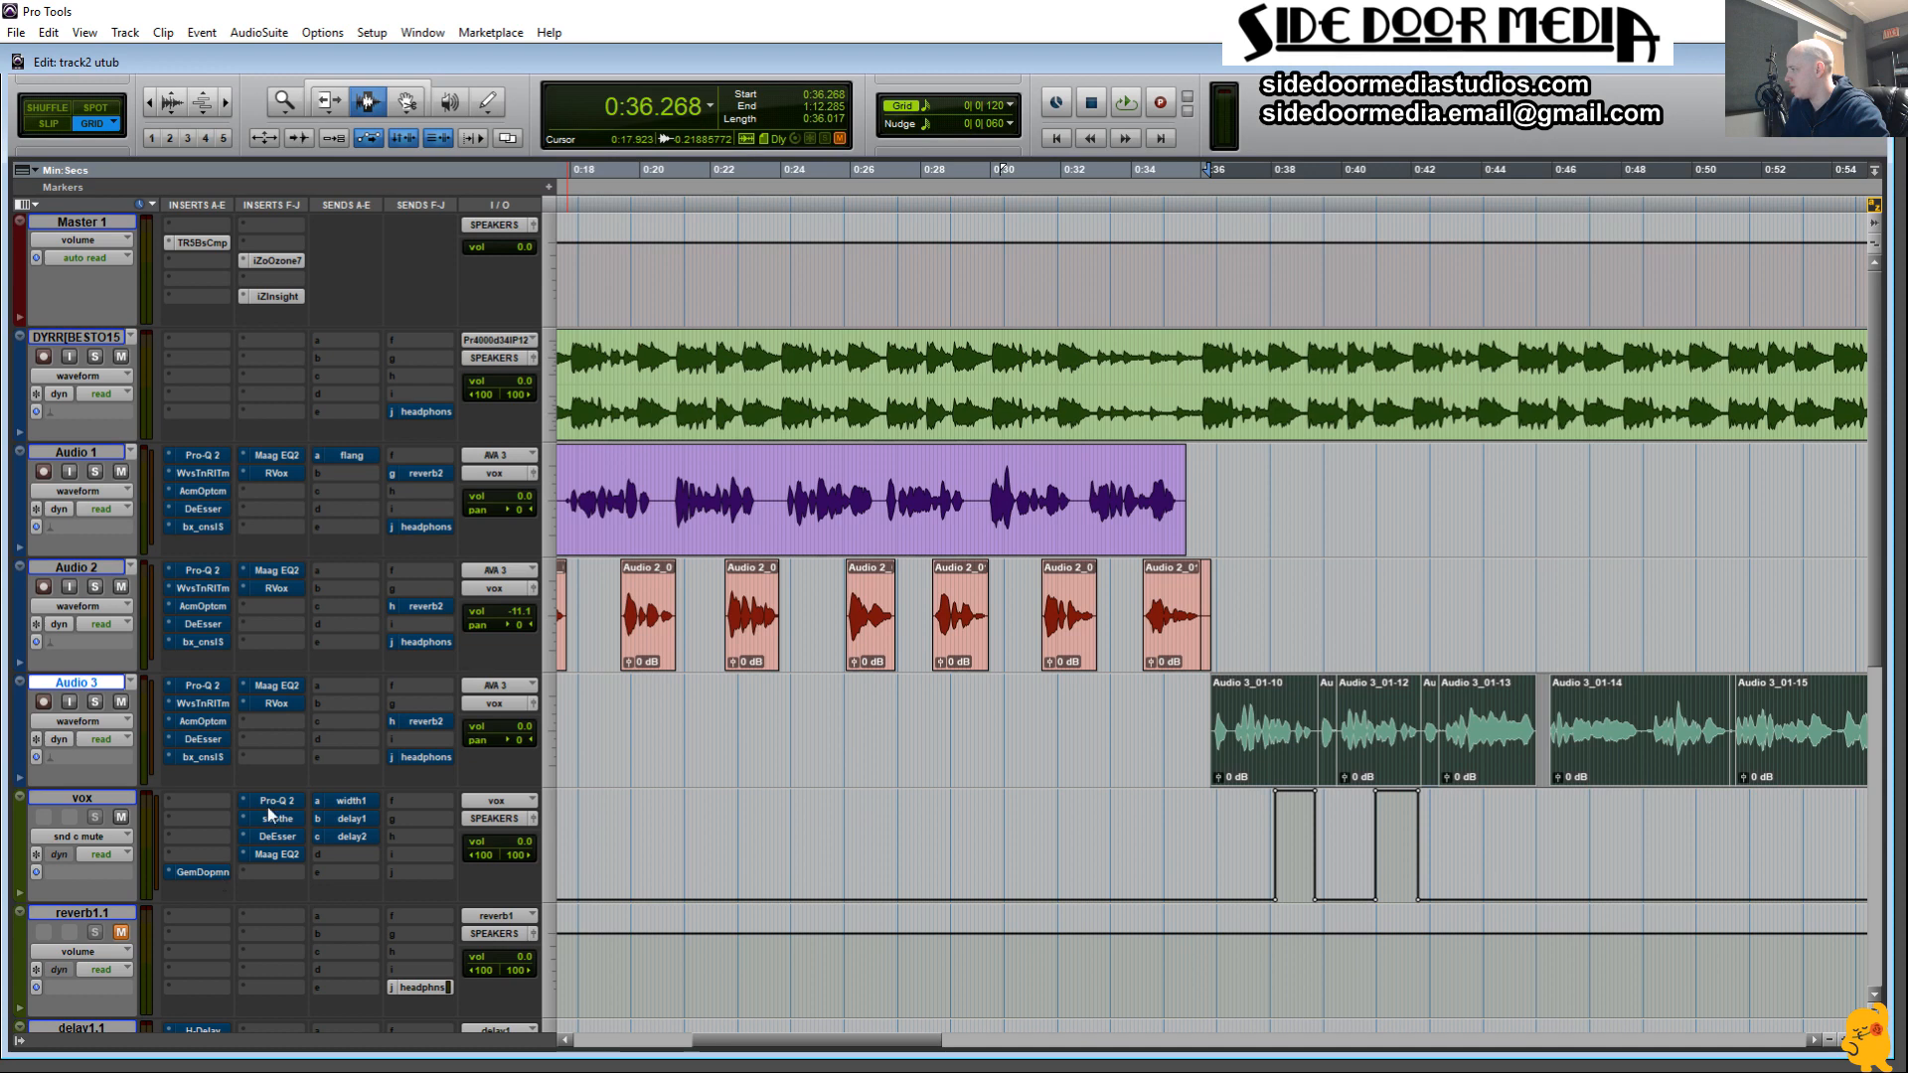
Review the settings of the vox track's Pro-Q 2, soothe, DeEsser and Maag EQ2 inserts.
click(294, 805)
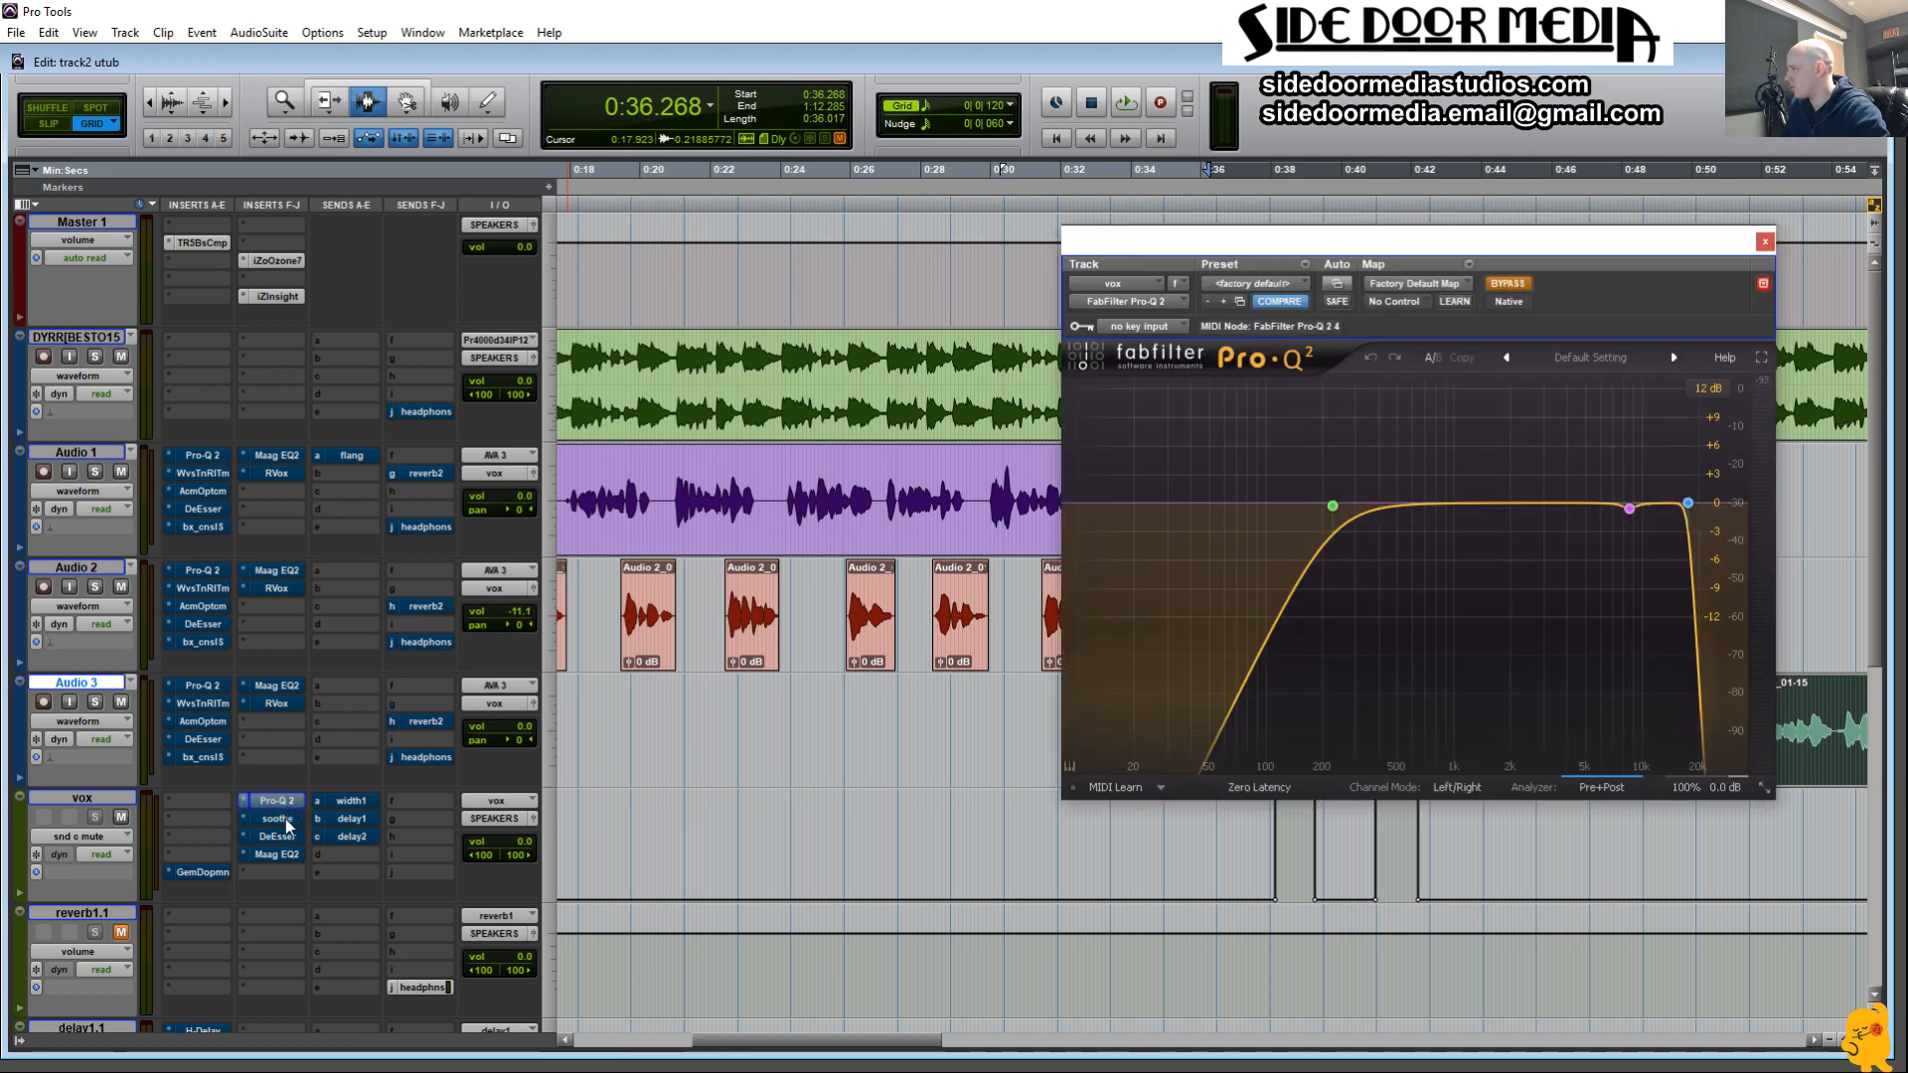
click(285, 820)
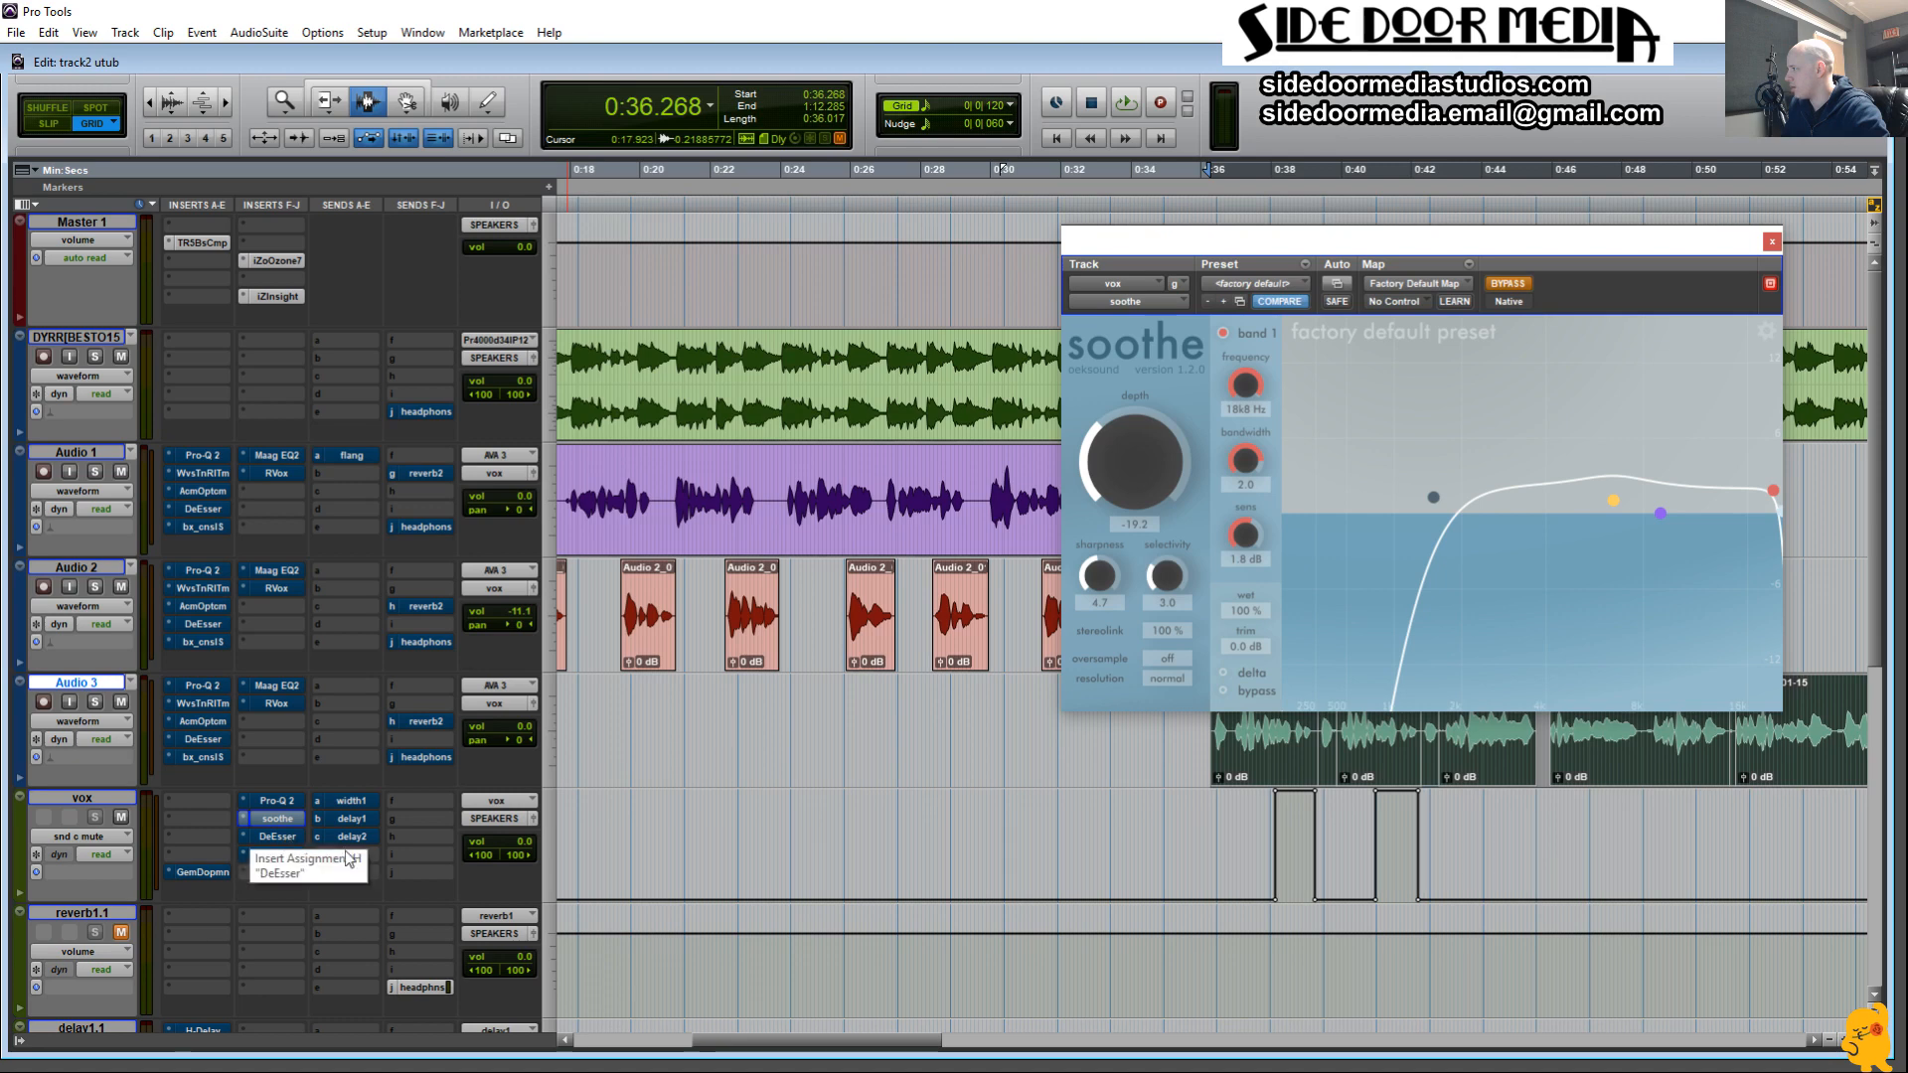
click(292, 839)
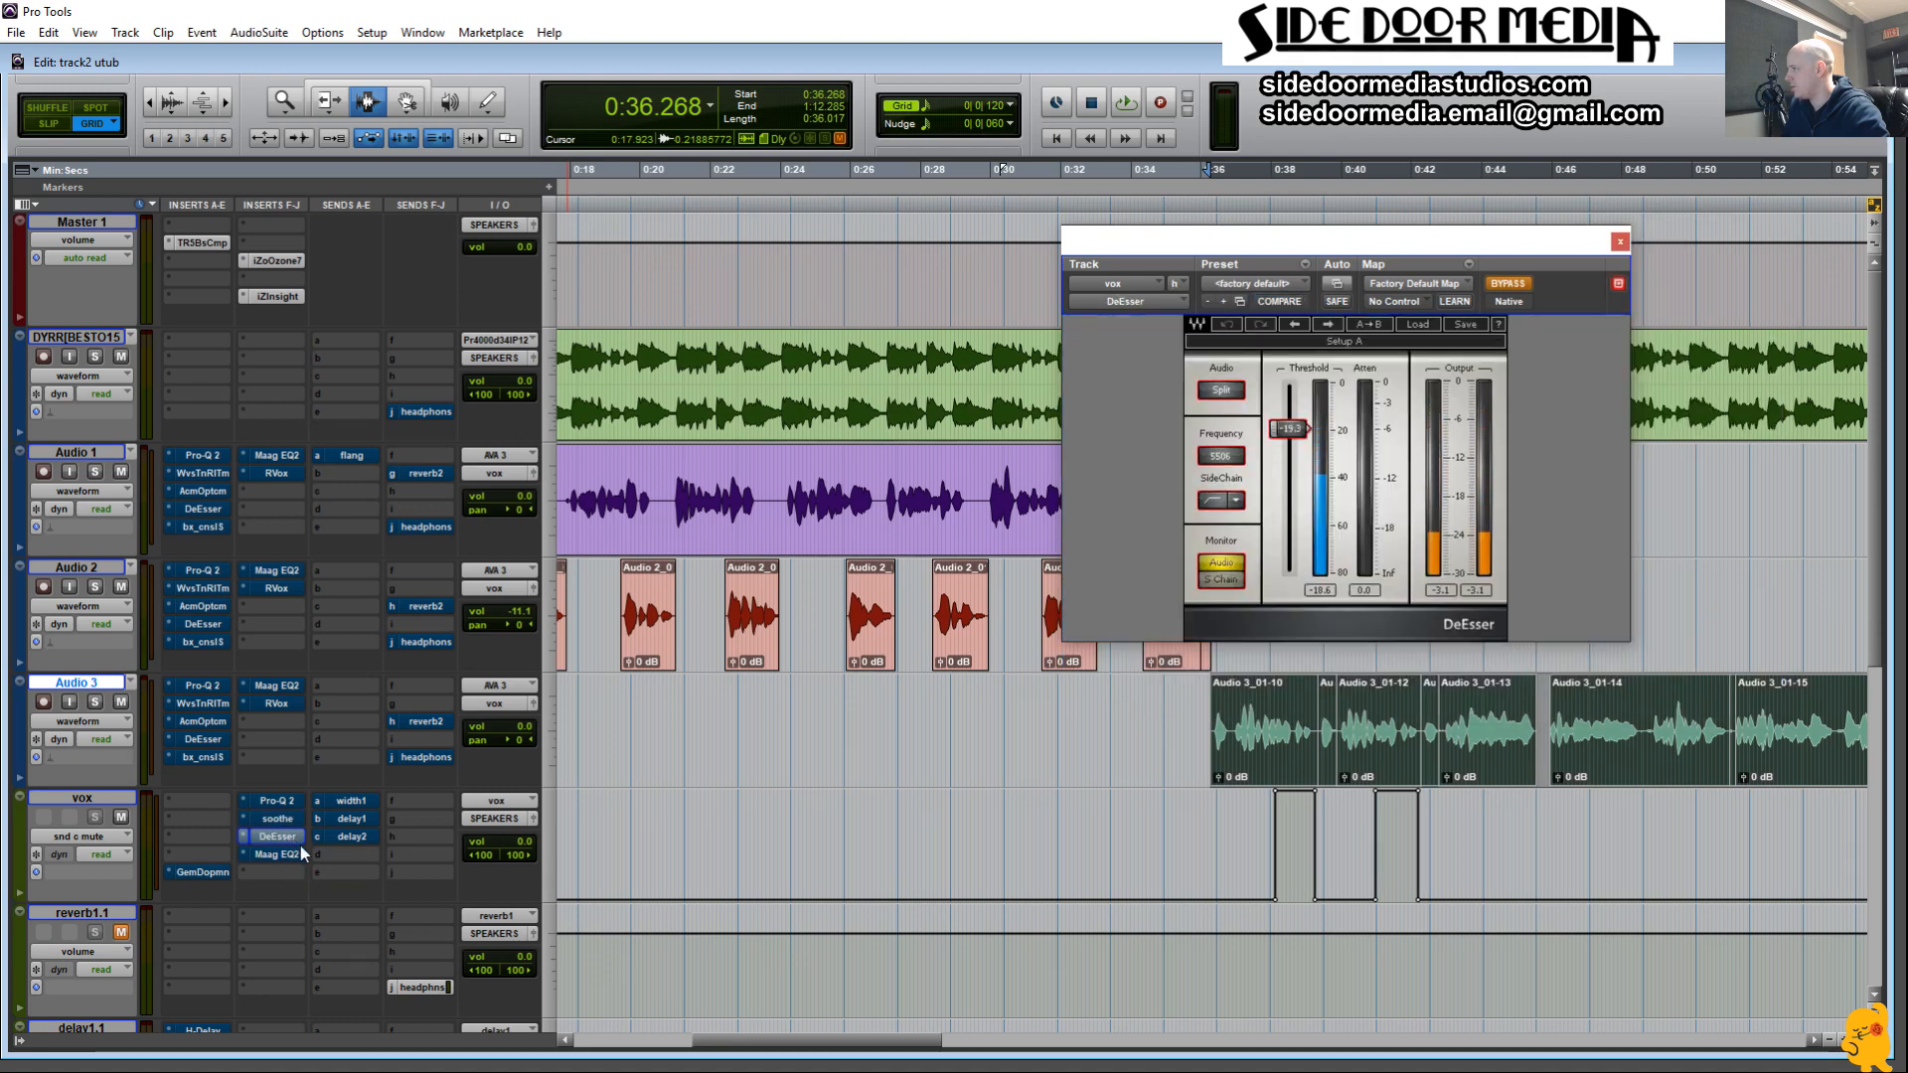
click(282, 856)
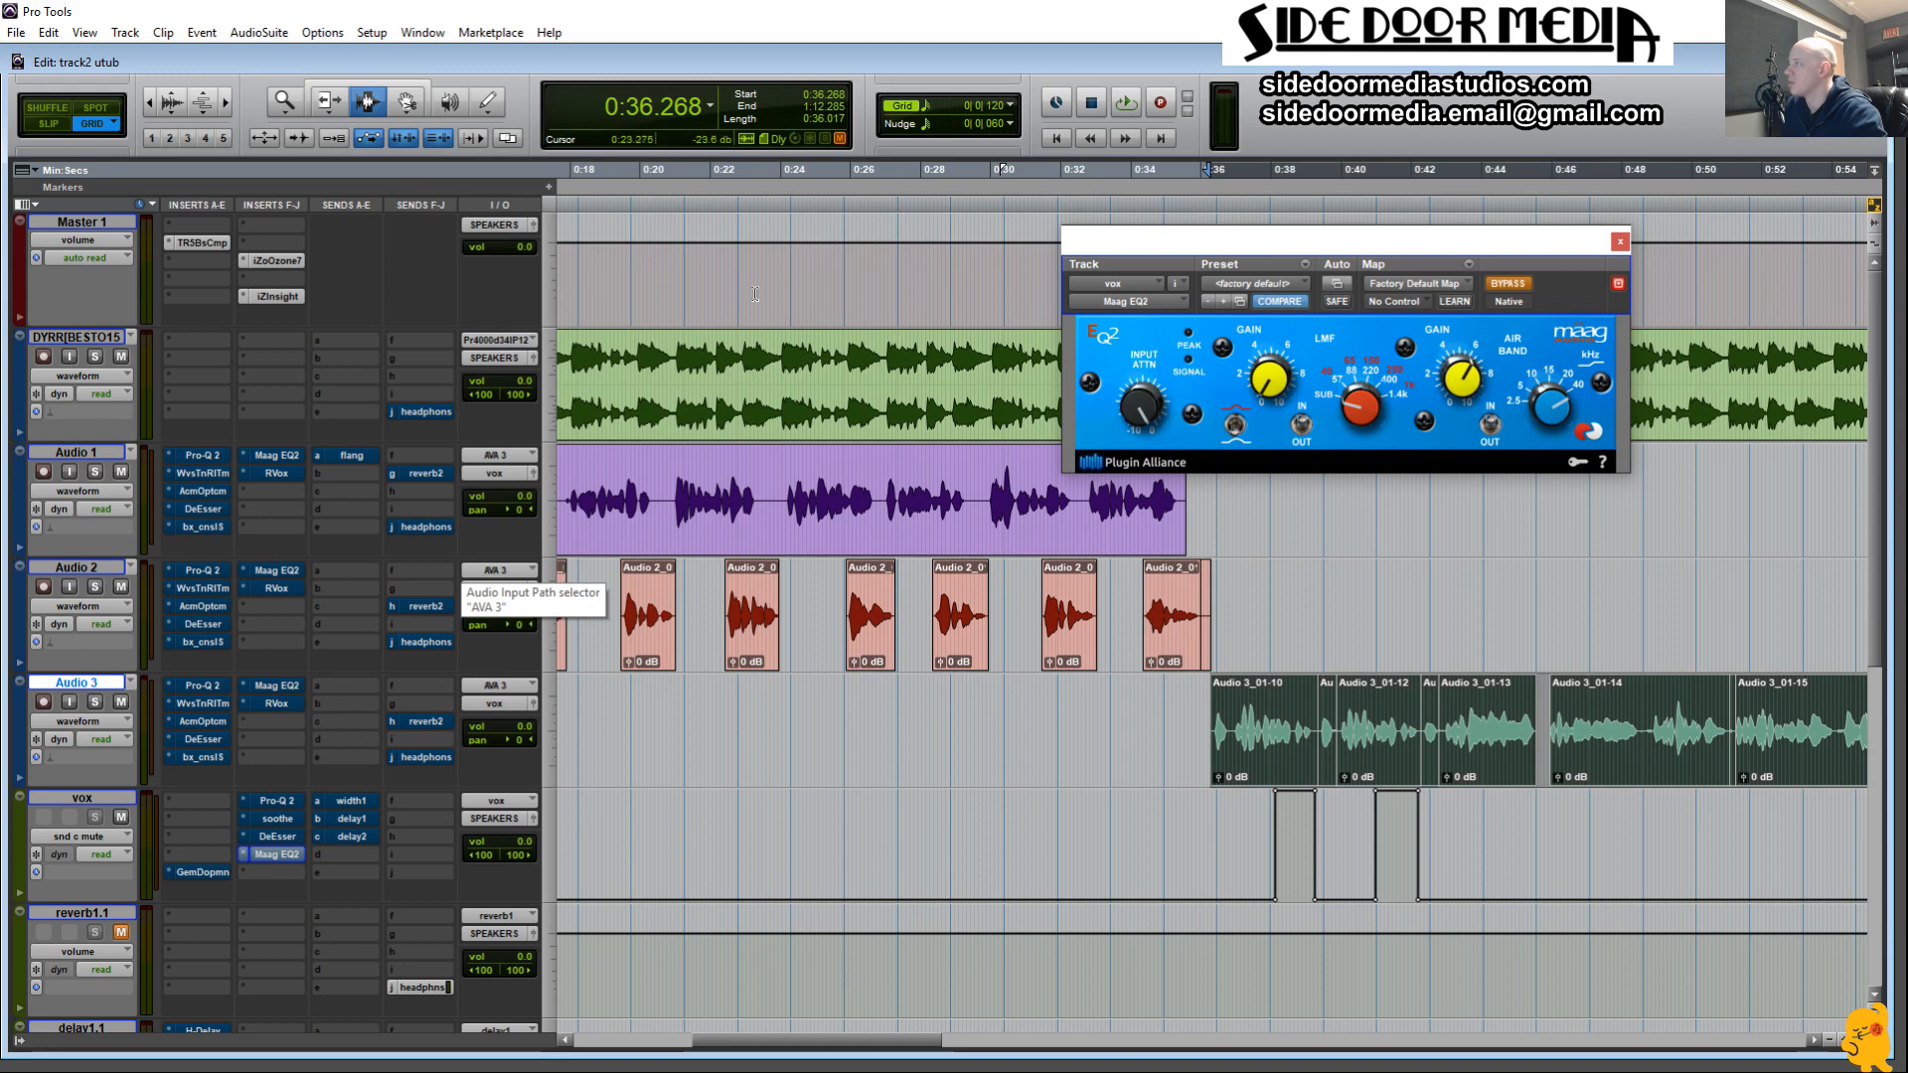
Check the transport settings and the vox track's delay2 and delay1 send levels, closing the transport and send windows when done.
key(ctrl+1)
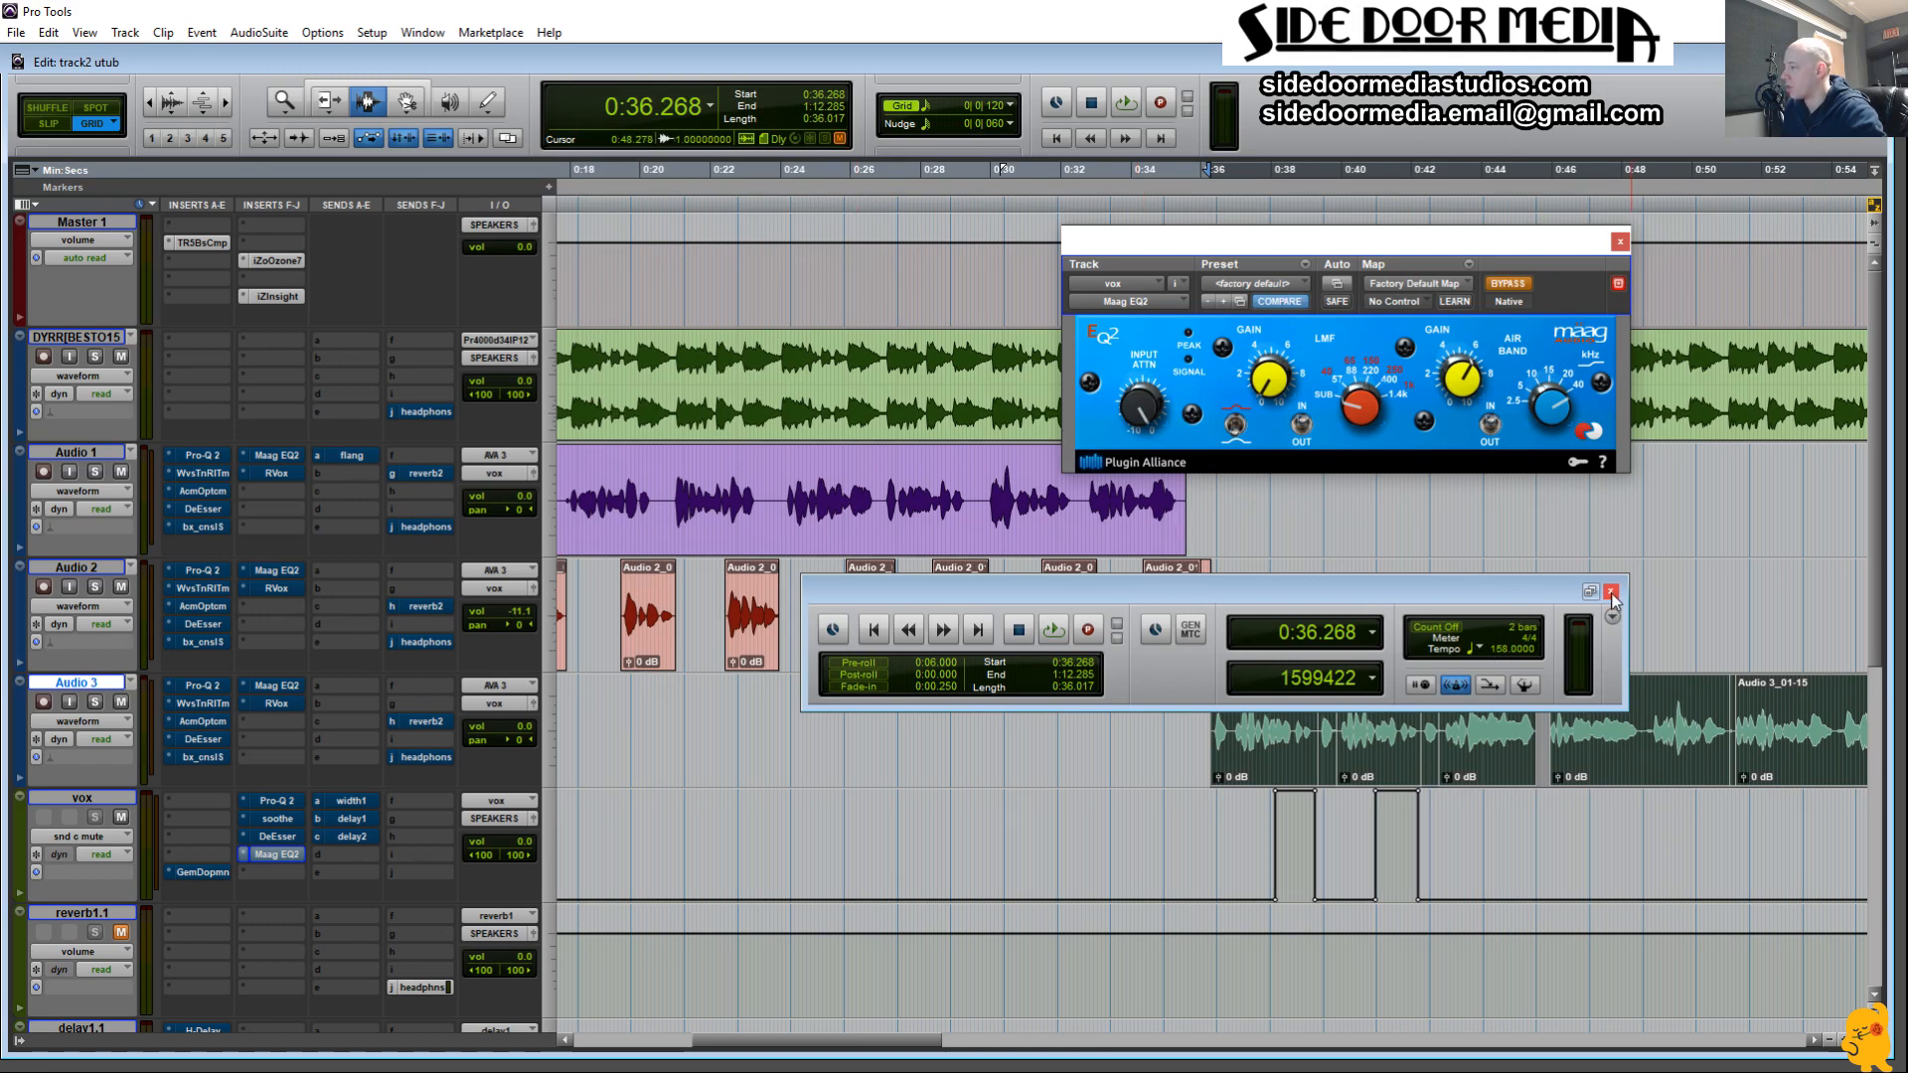
click(350, 837)
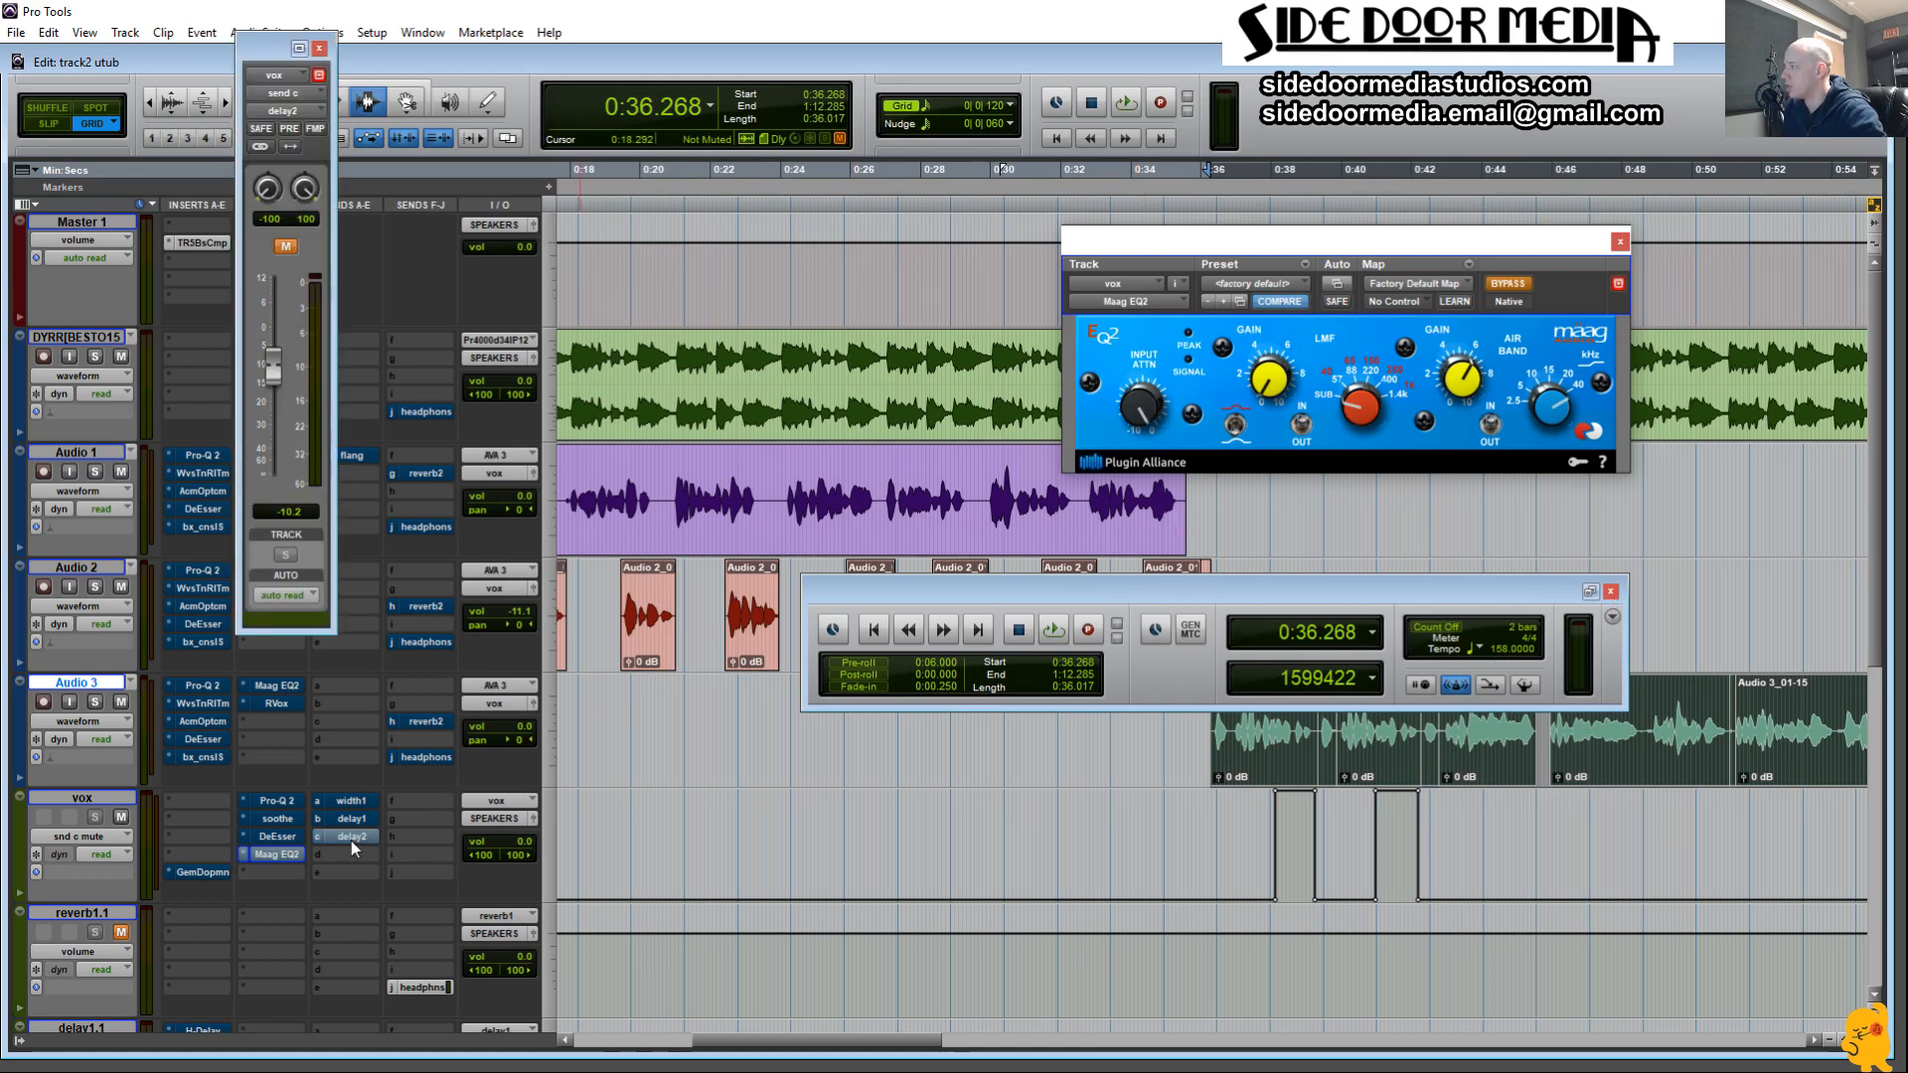
click(354, 821)
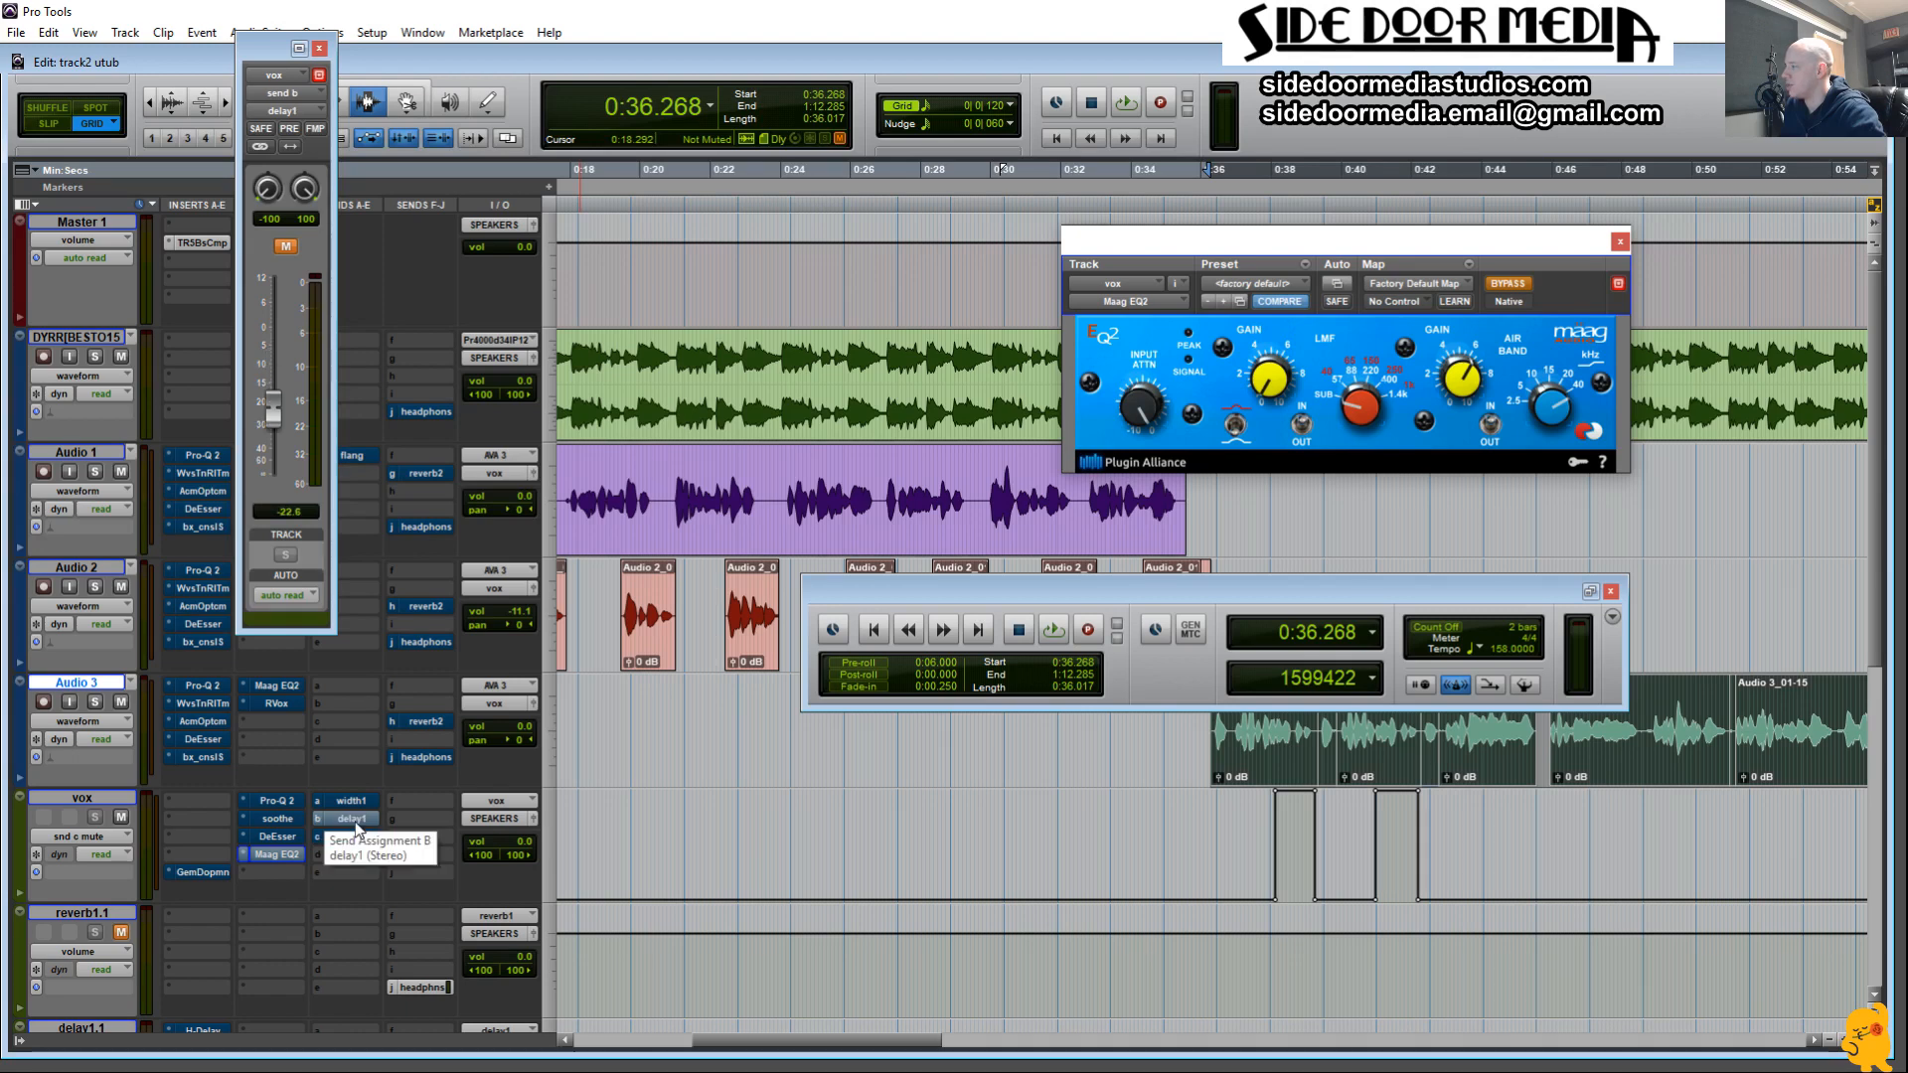
click(319, 48)
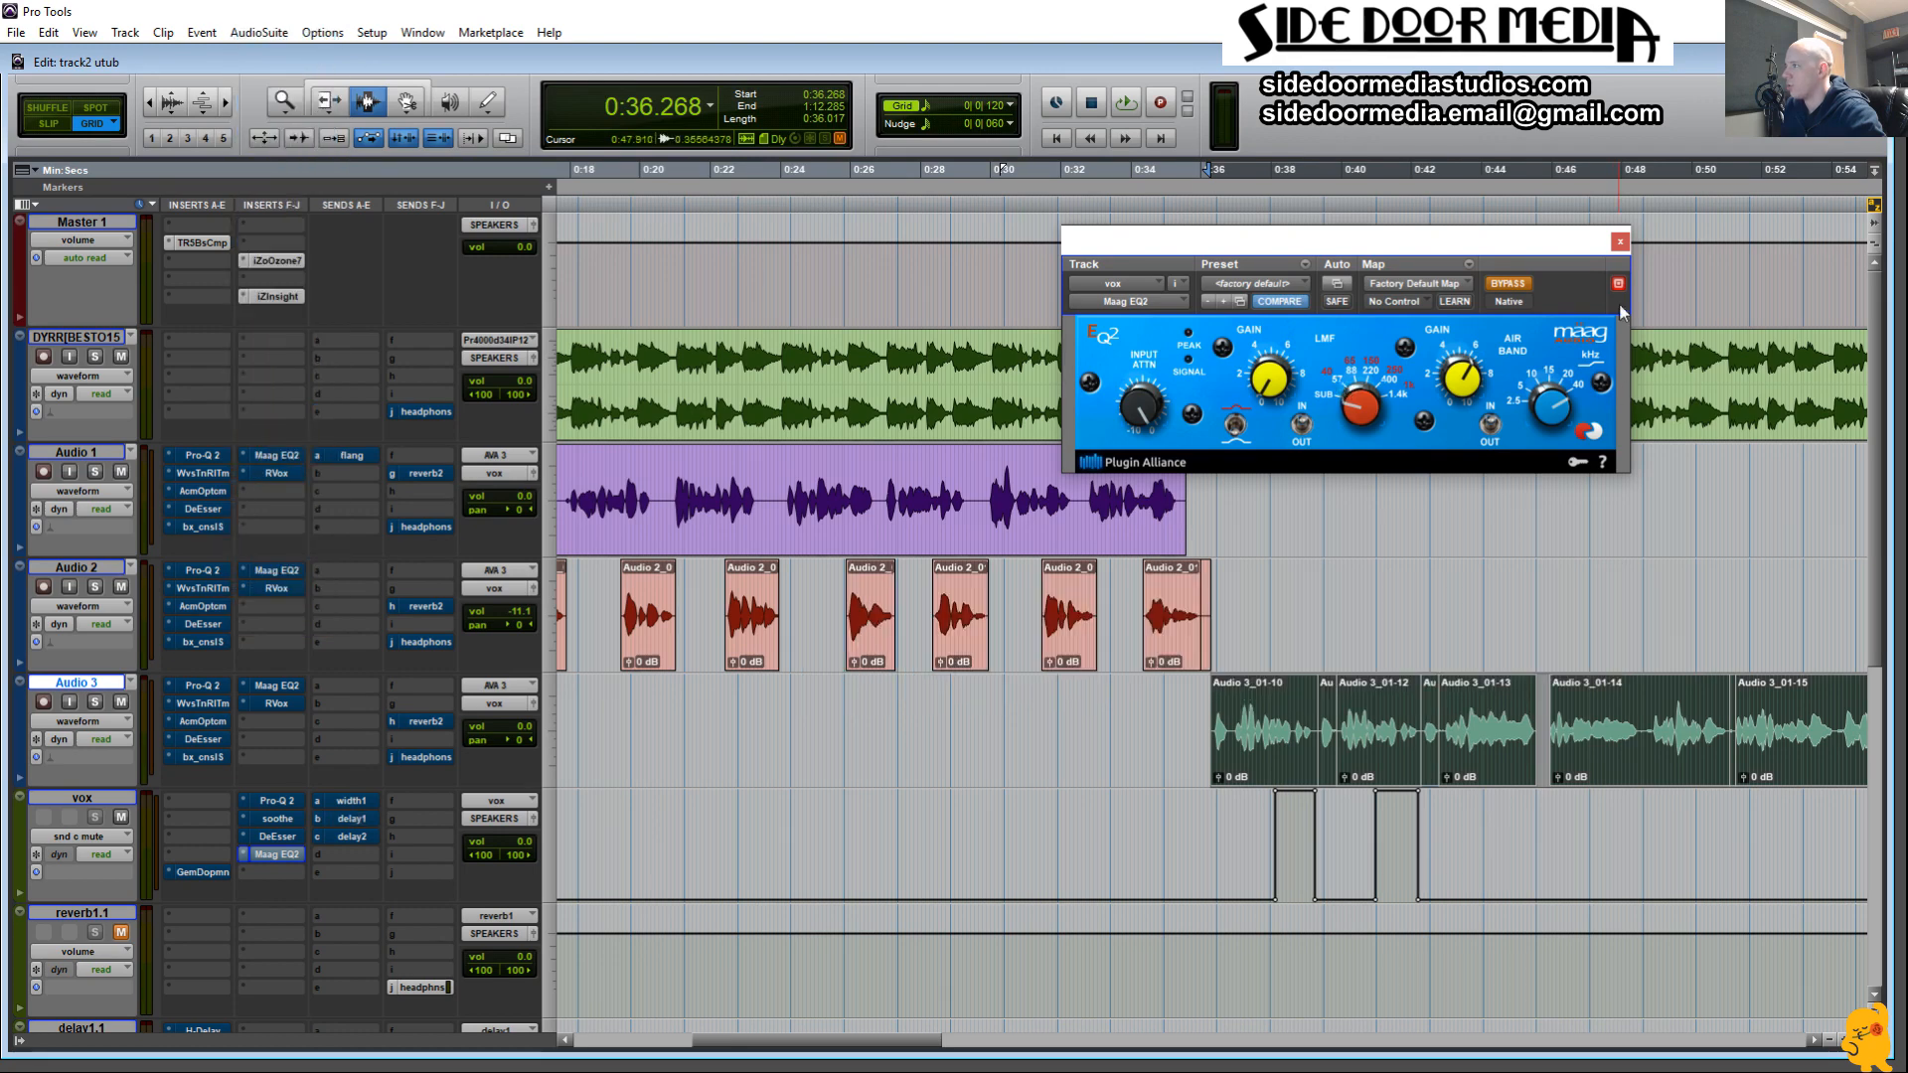
click(1611, 591)
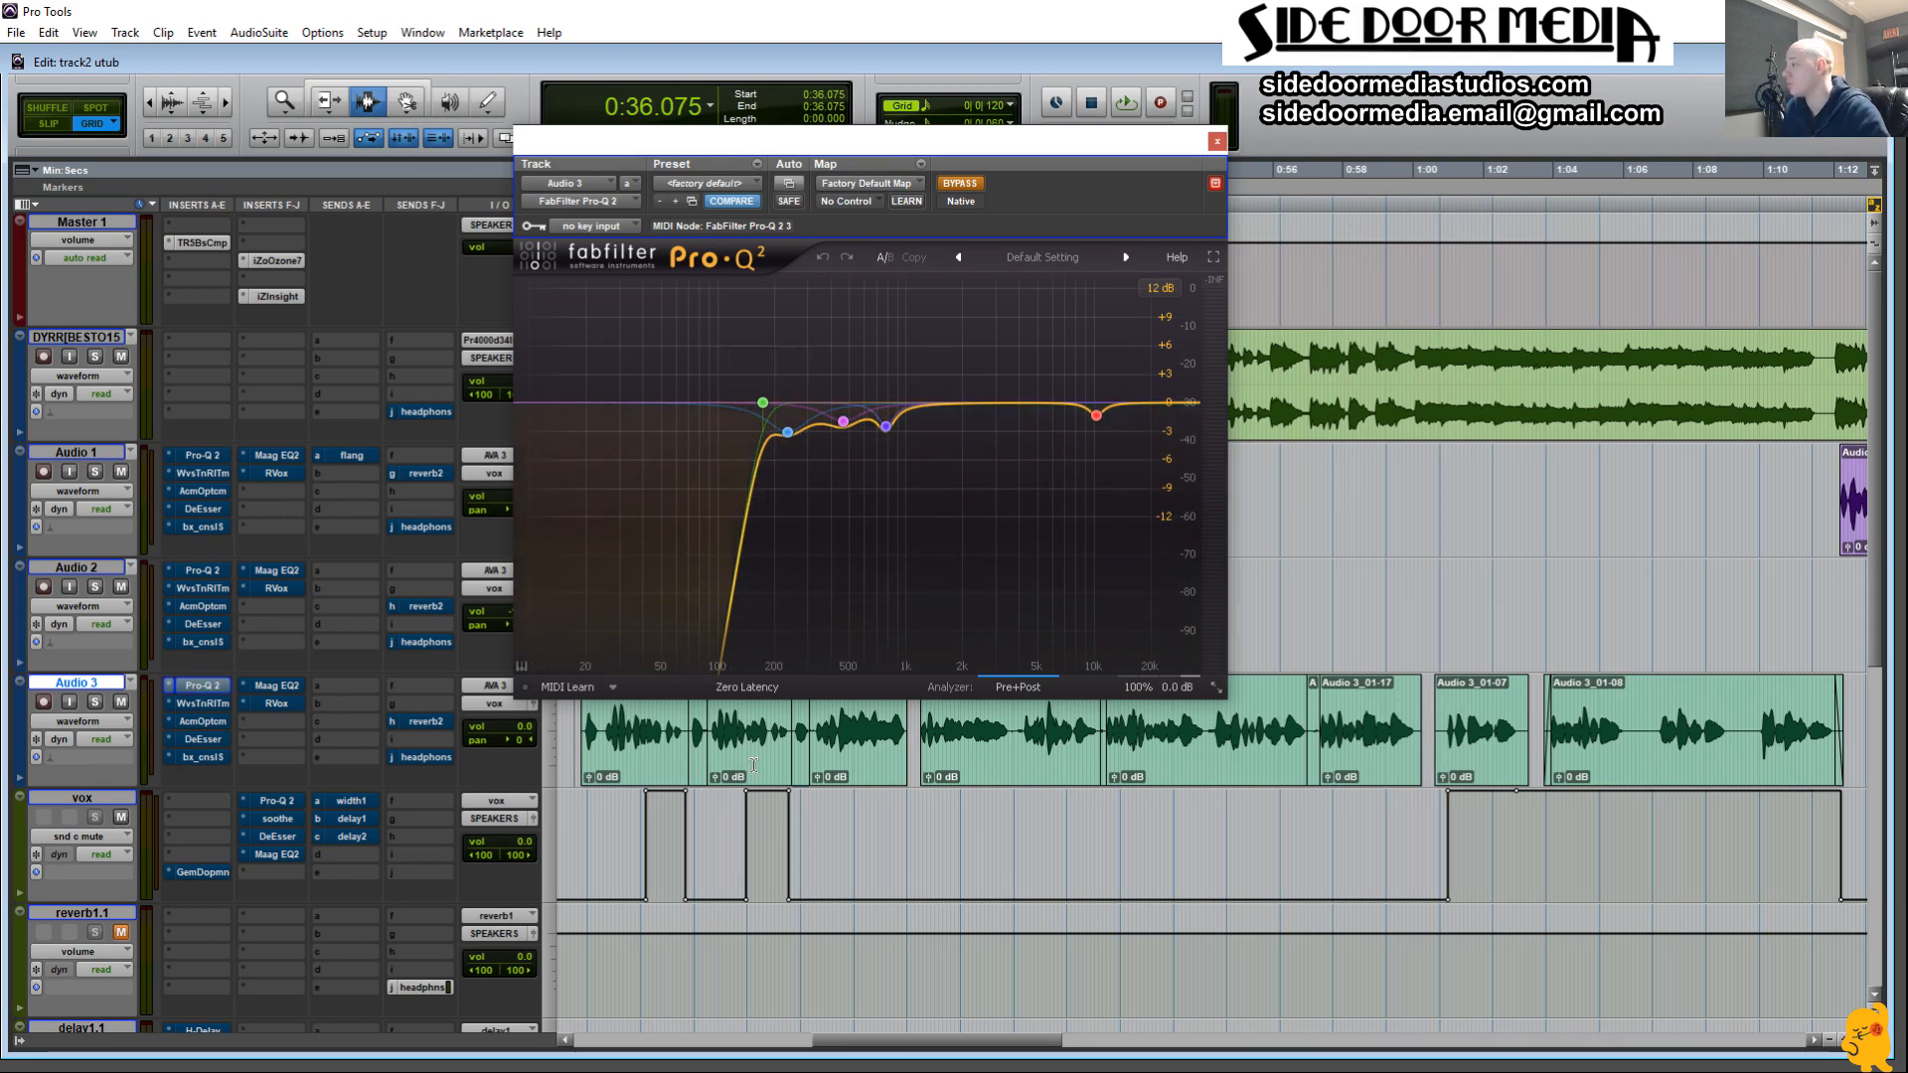
Play the first-verse Audio 3 clips and take the track's Pro-Q 2 out of bypass during playback.
double_click(649, 747)
triple_click(1586, 759)
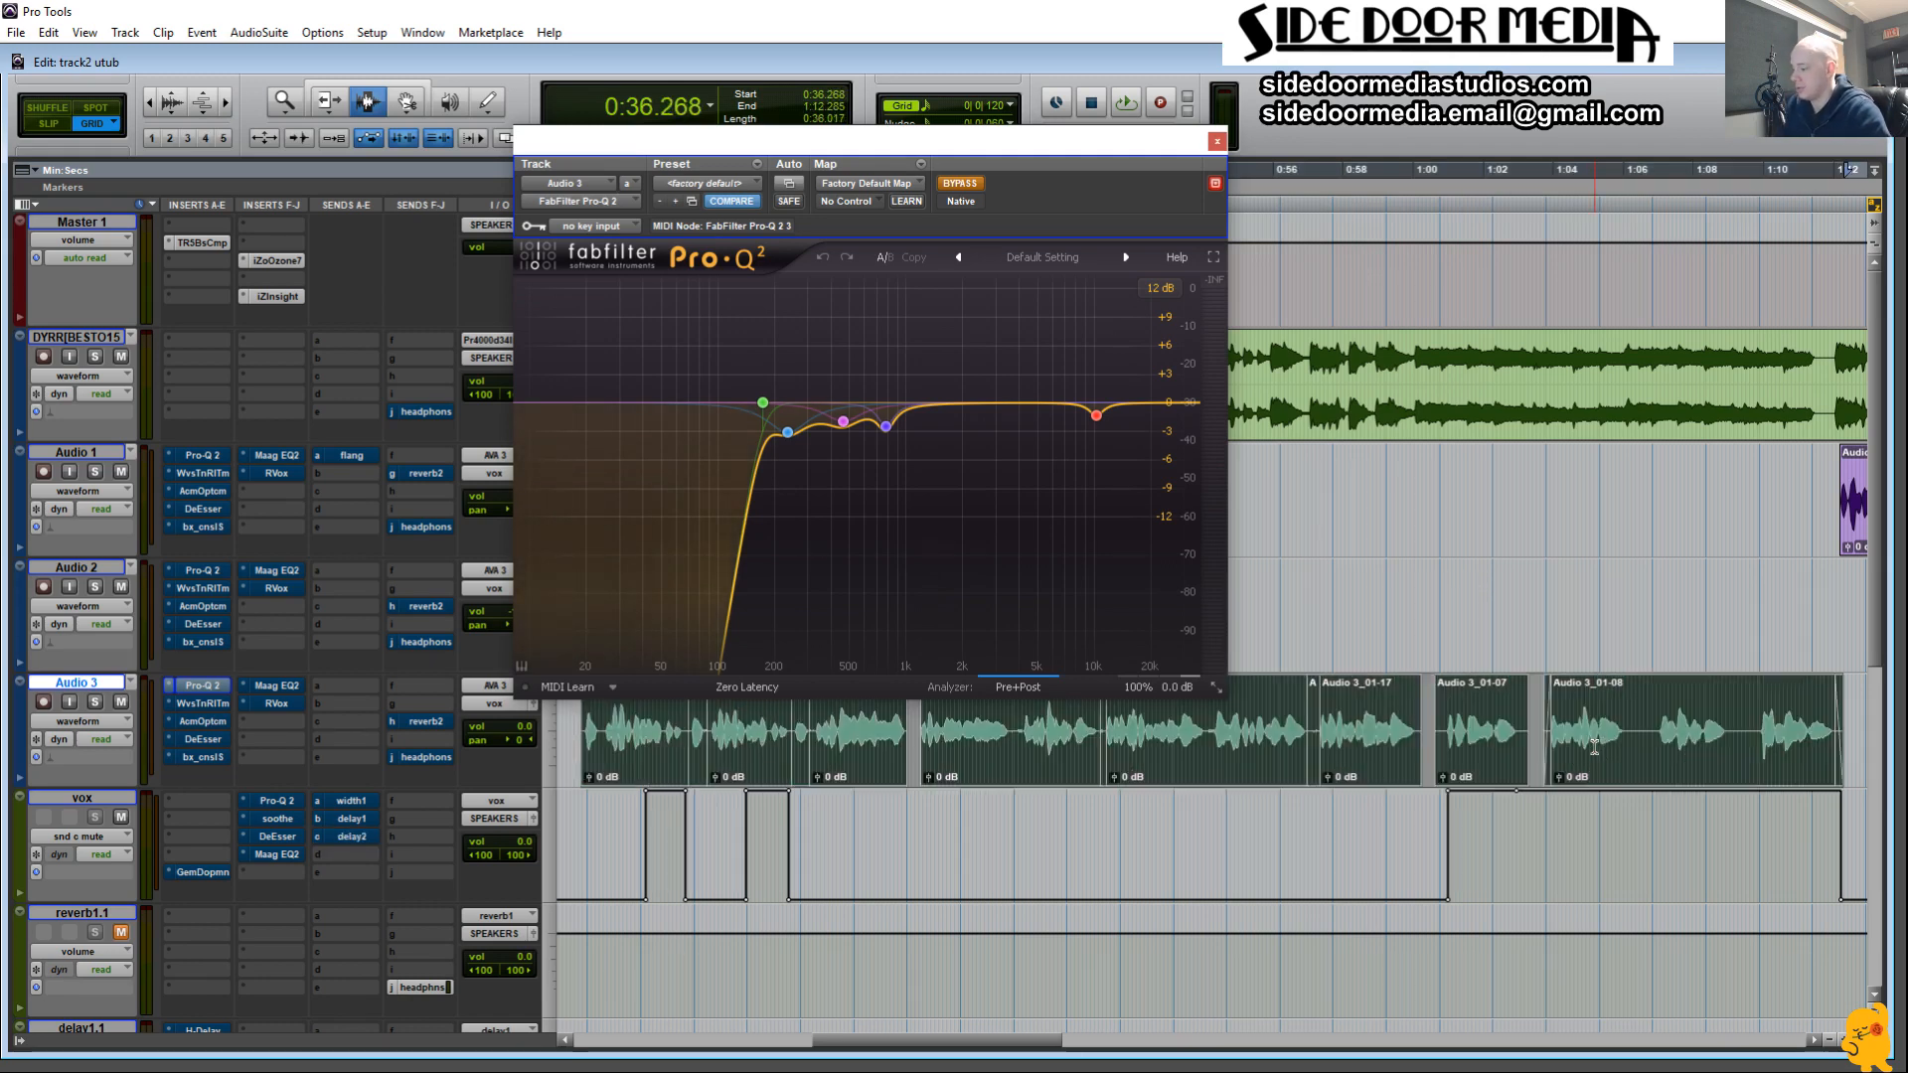
key(space)
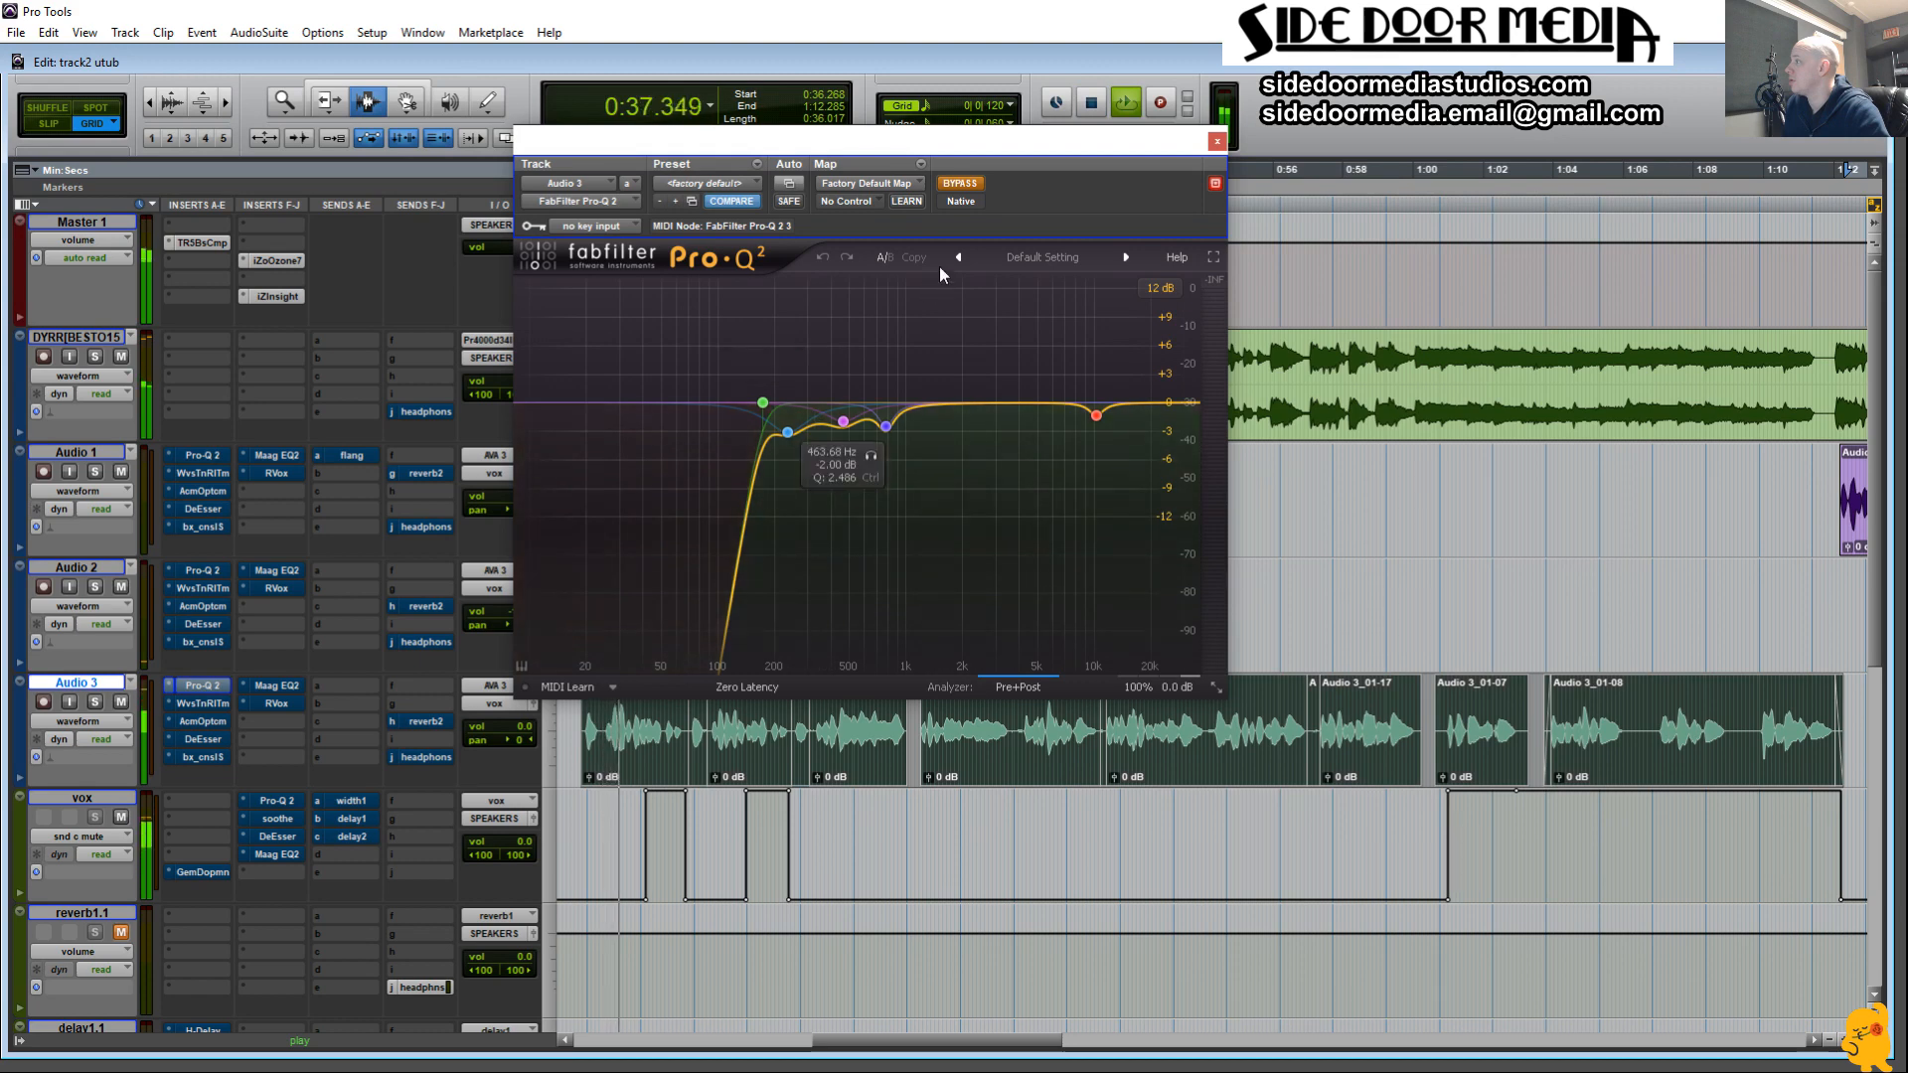
click(959, 184)
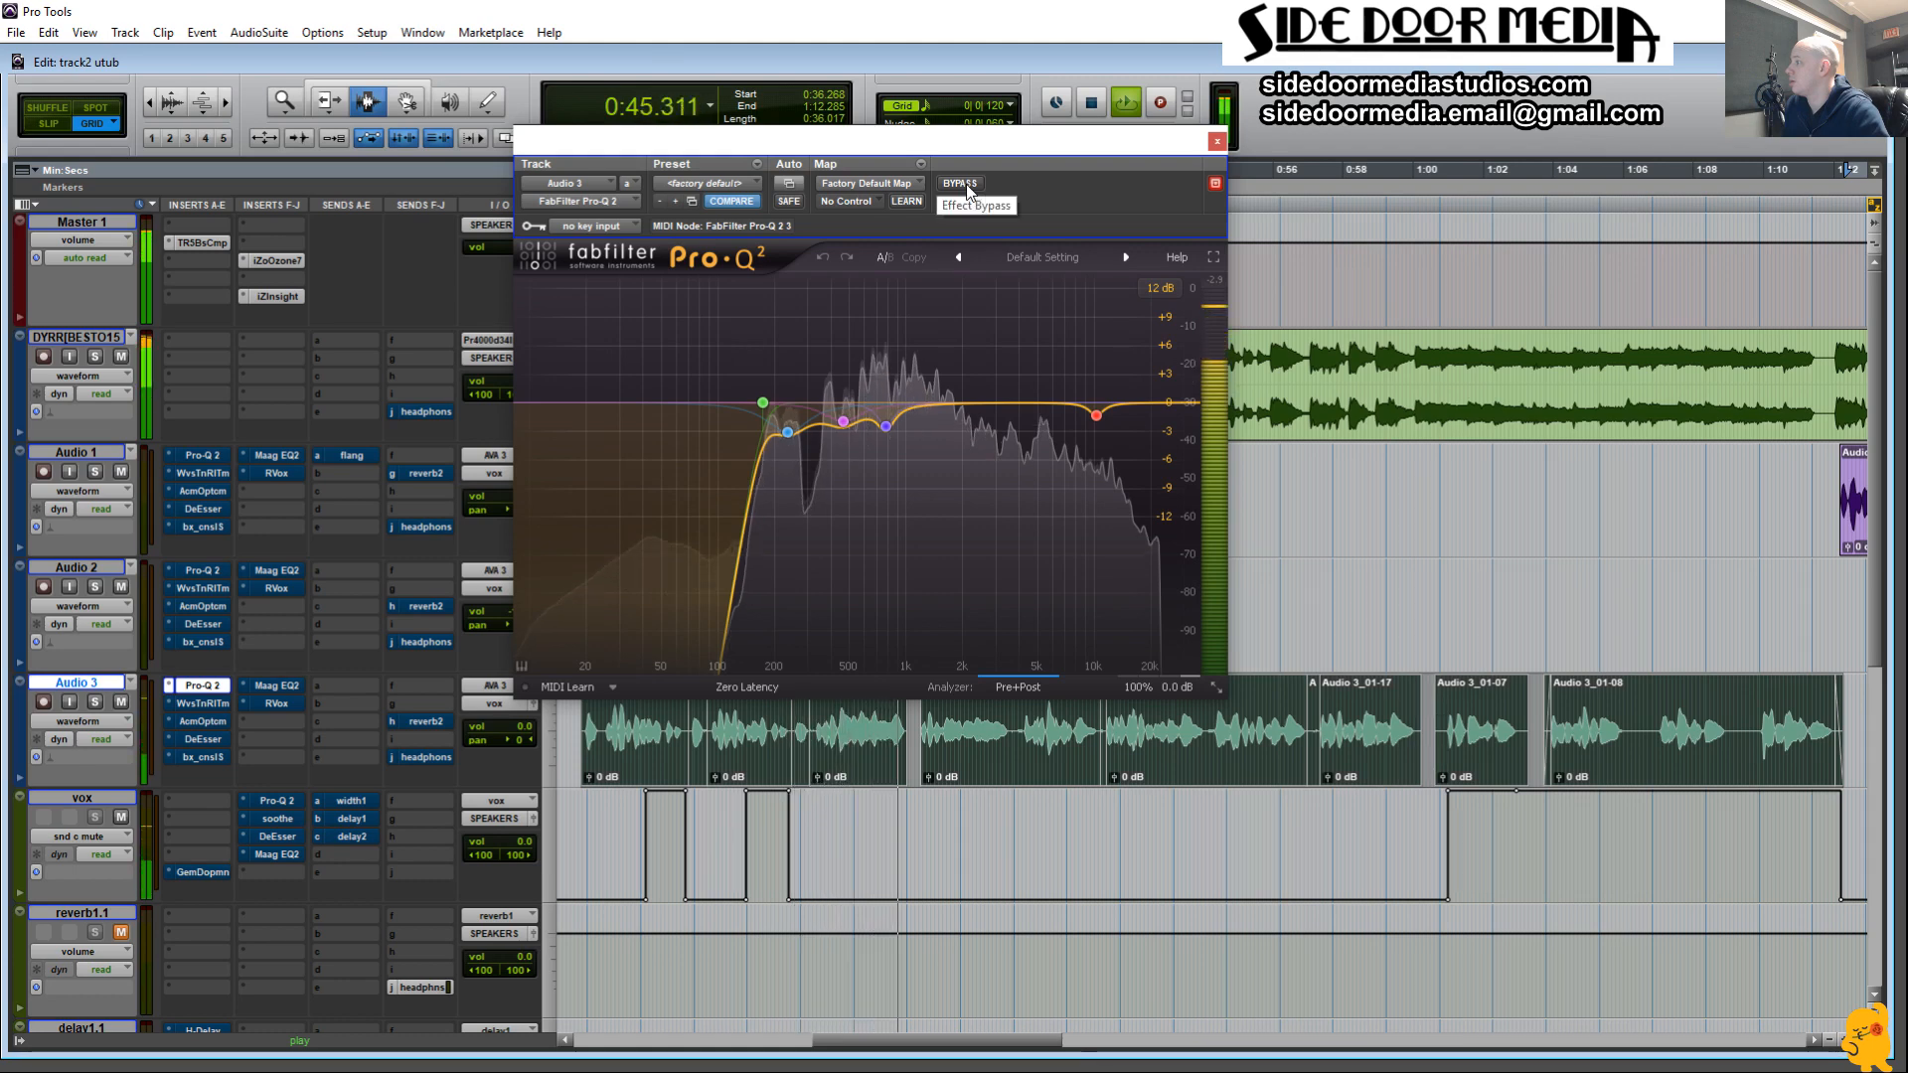
key(space)
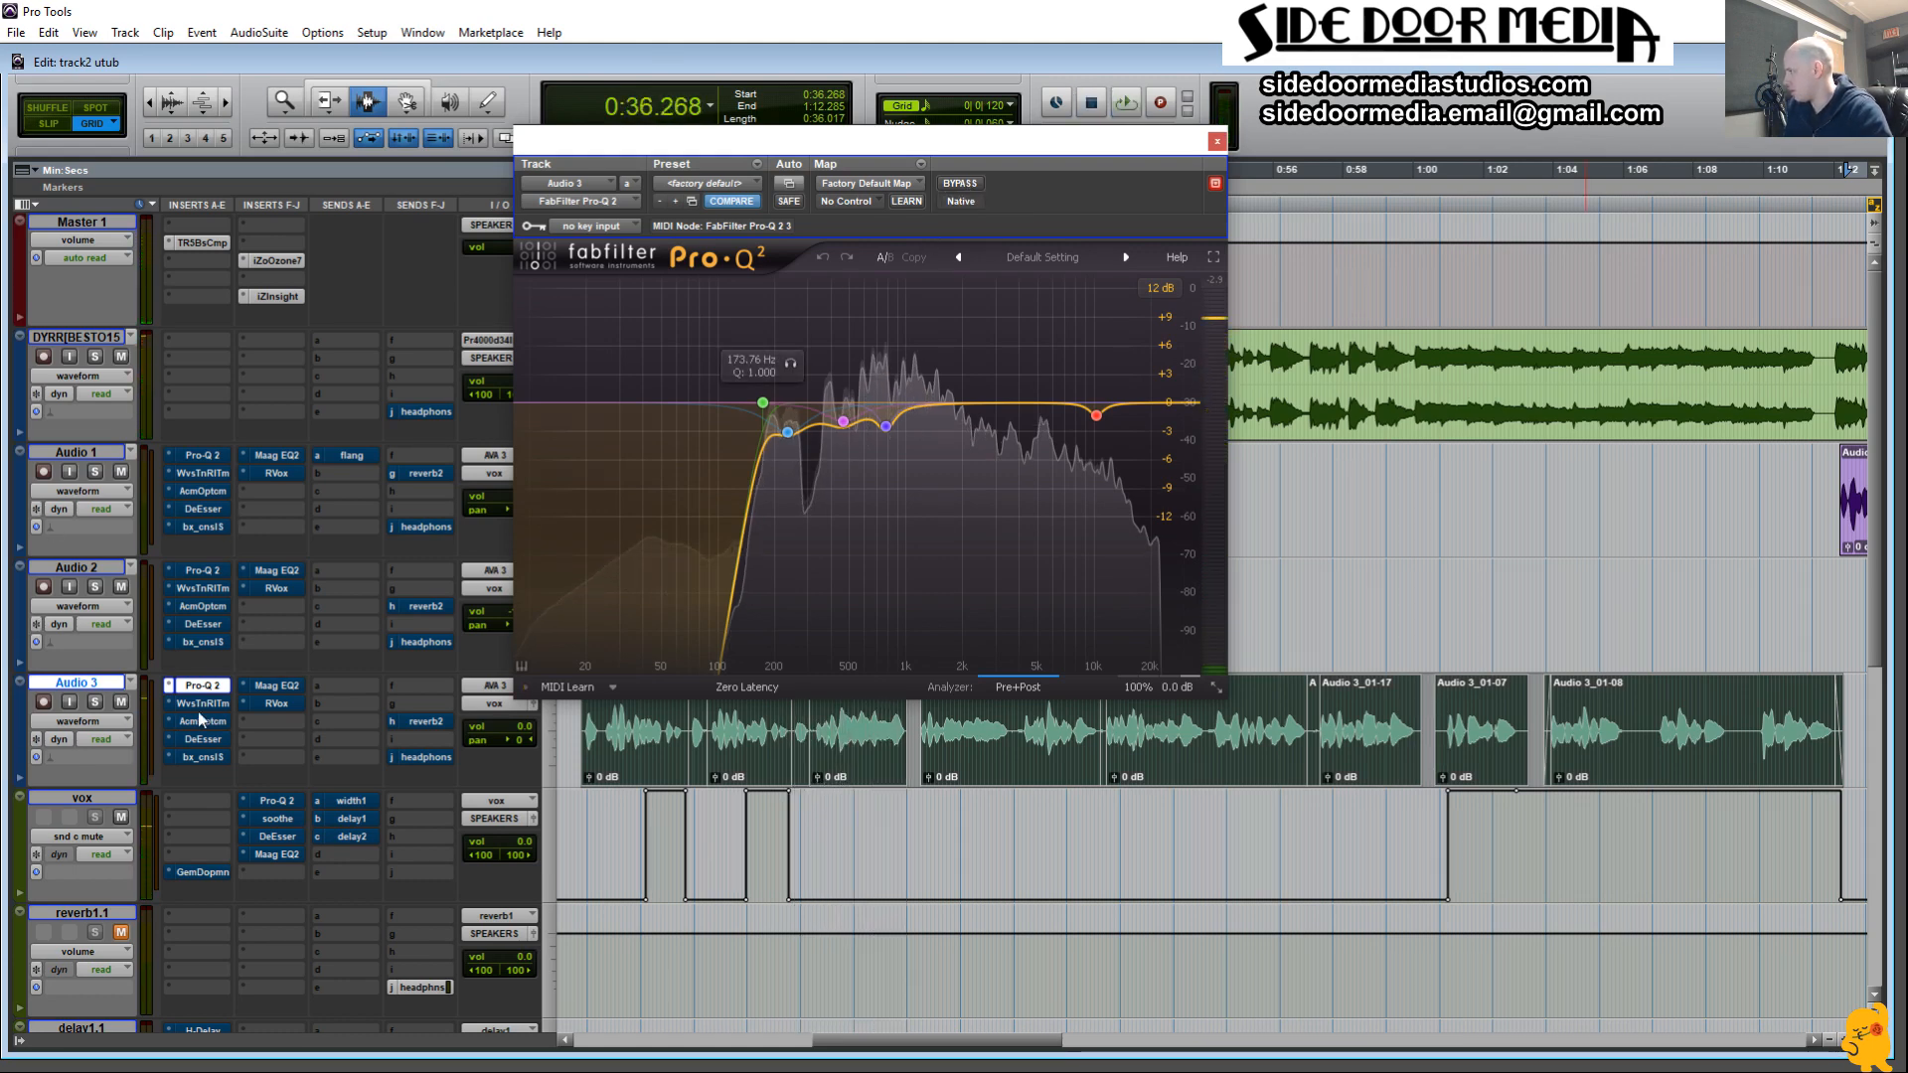
Take Waves Tune Real-Time out of bypass on Audio 3 and audition the verse with the pitch correction.
click(201, 706)
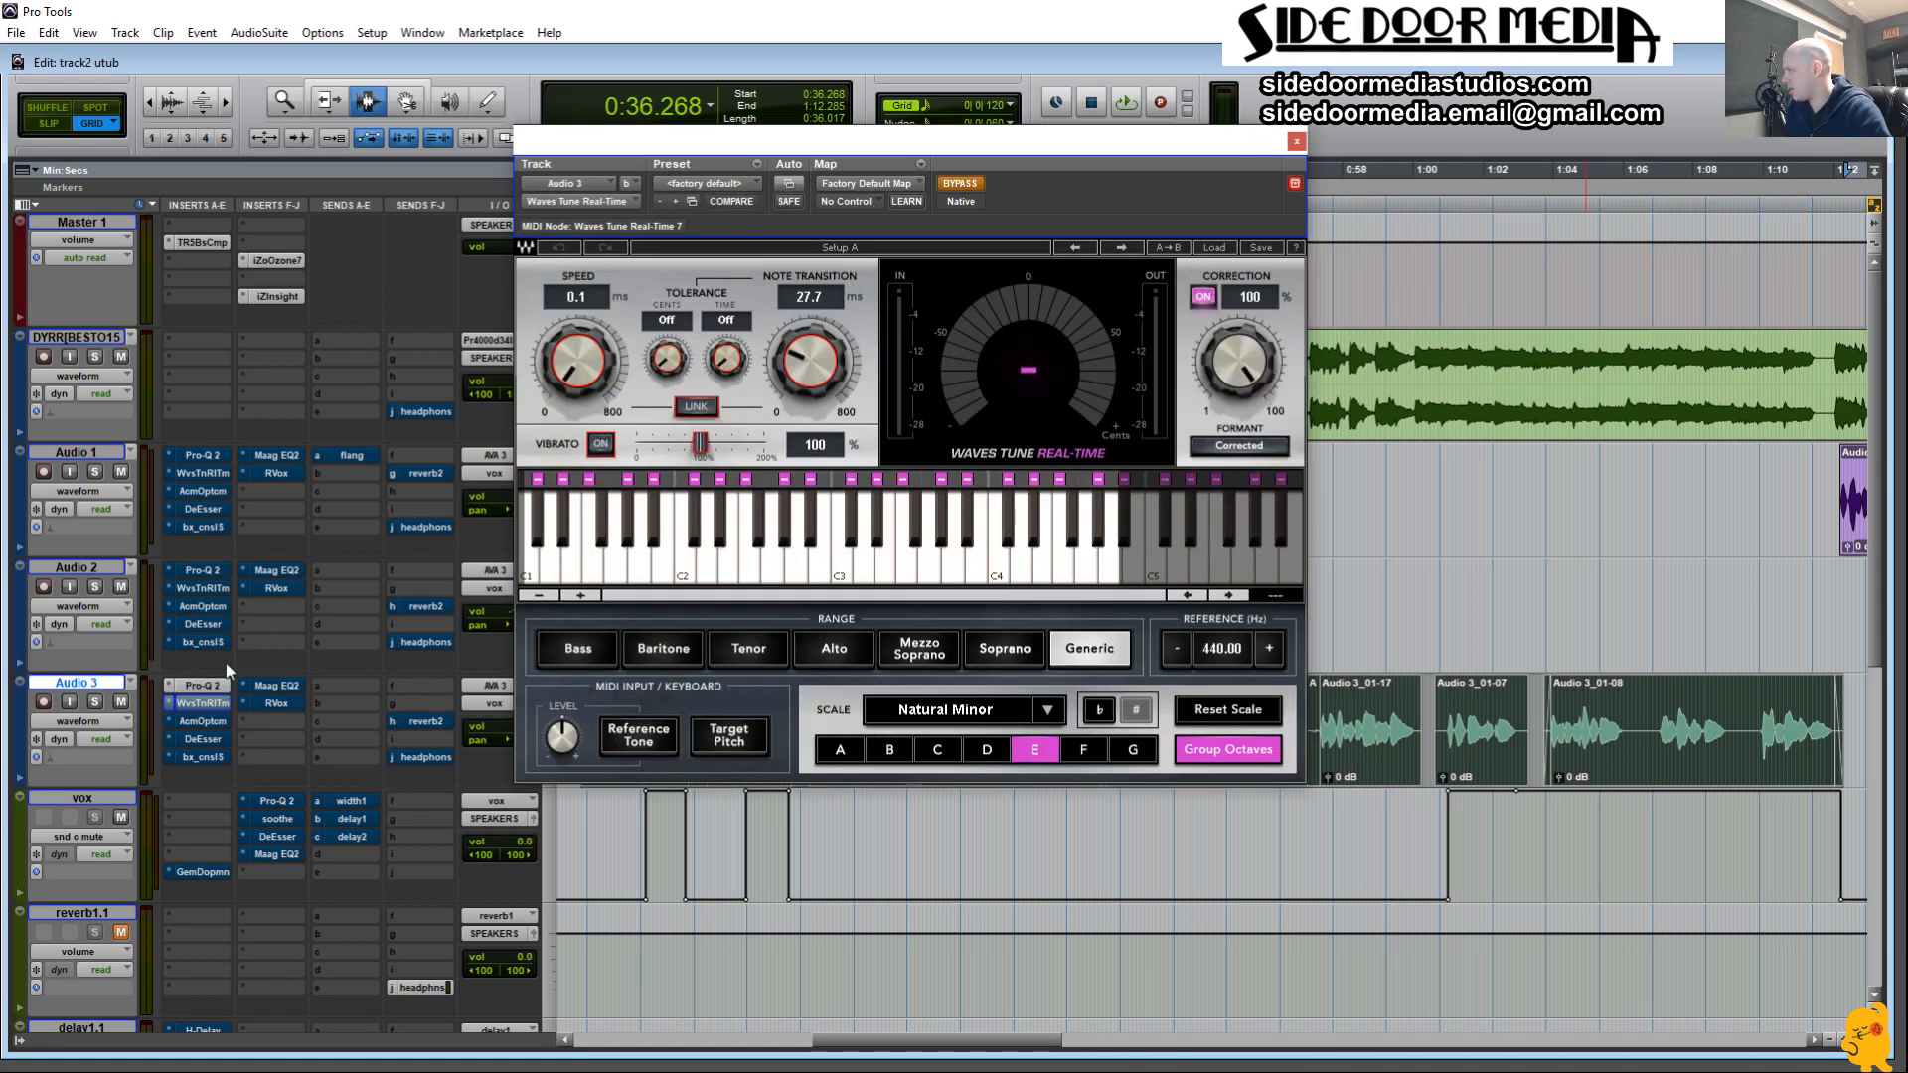
click(957, 183)
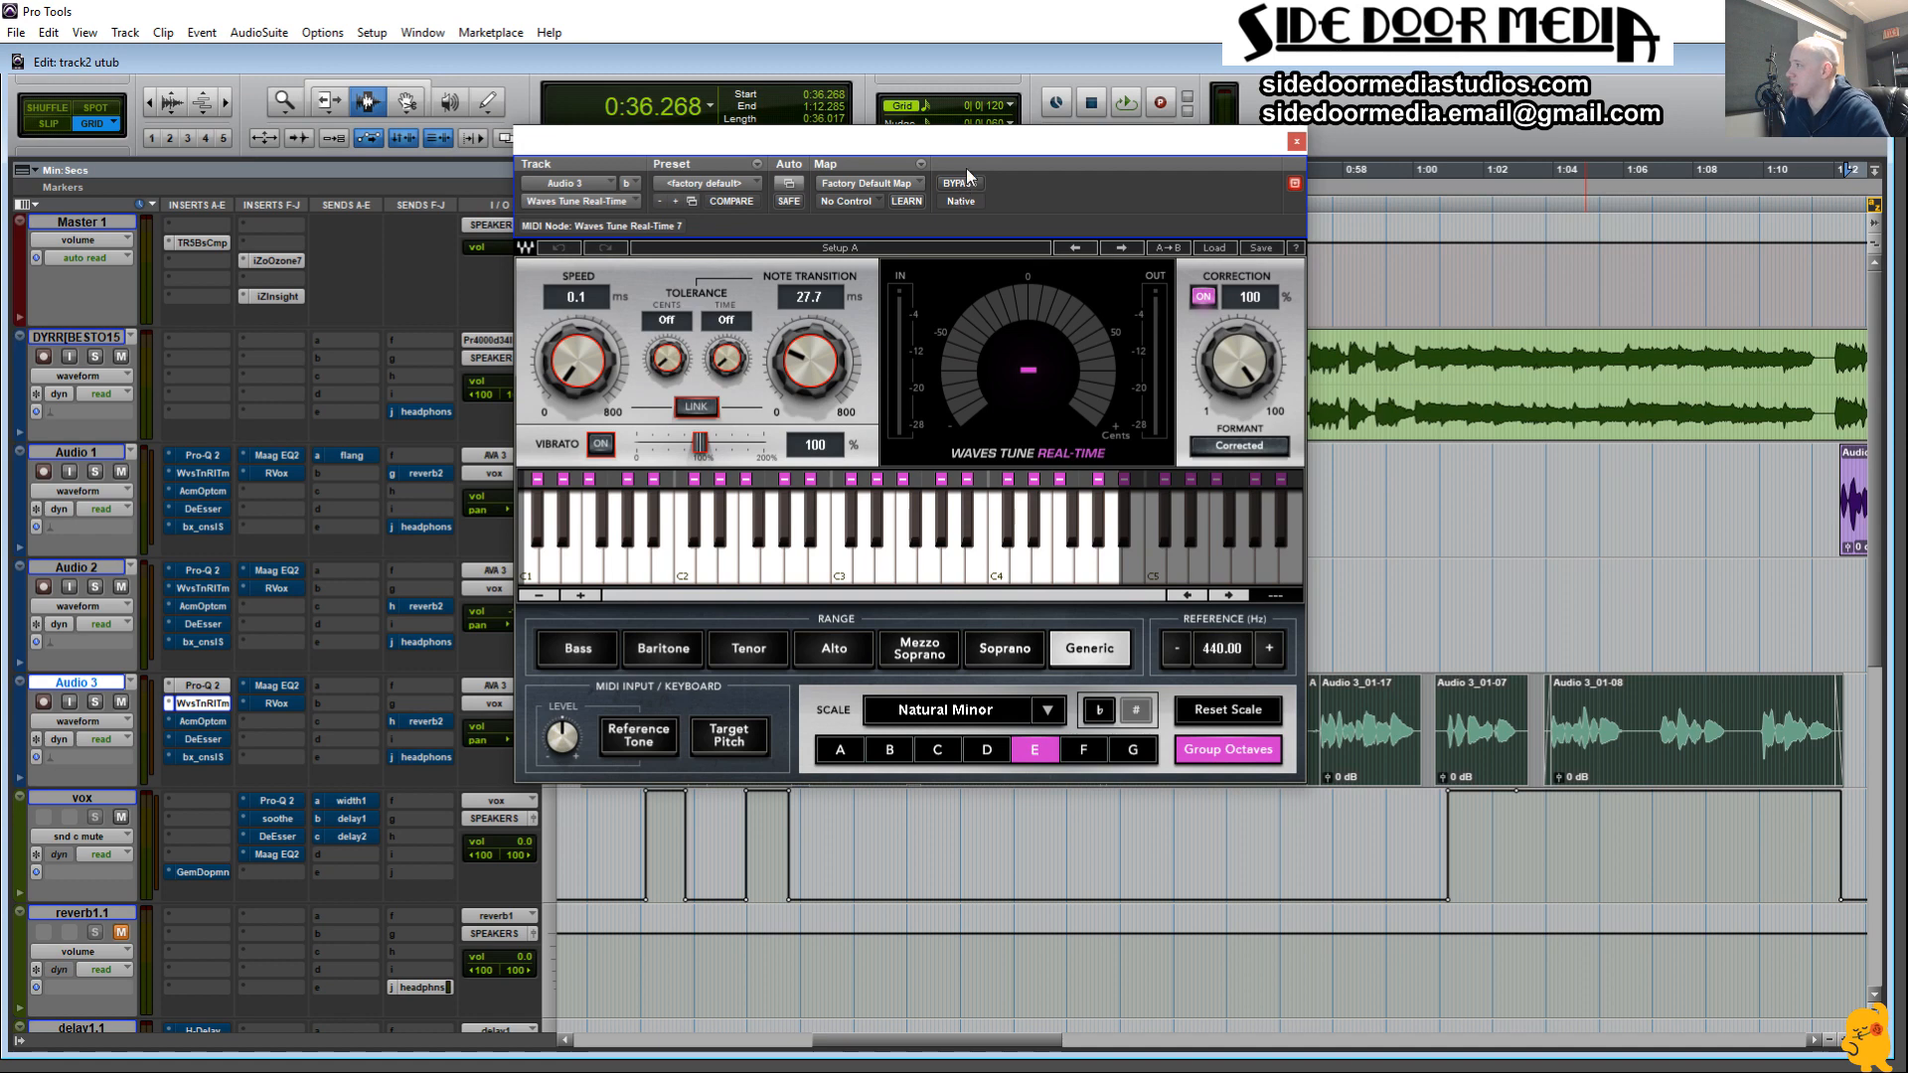
drag(969, 154, 1115, 24)
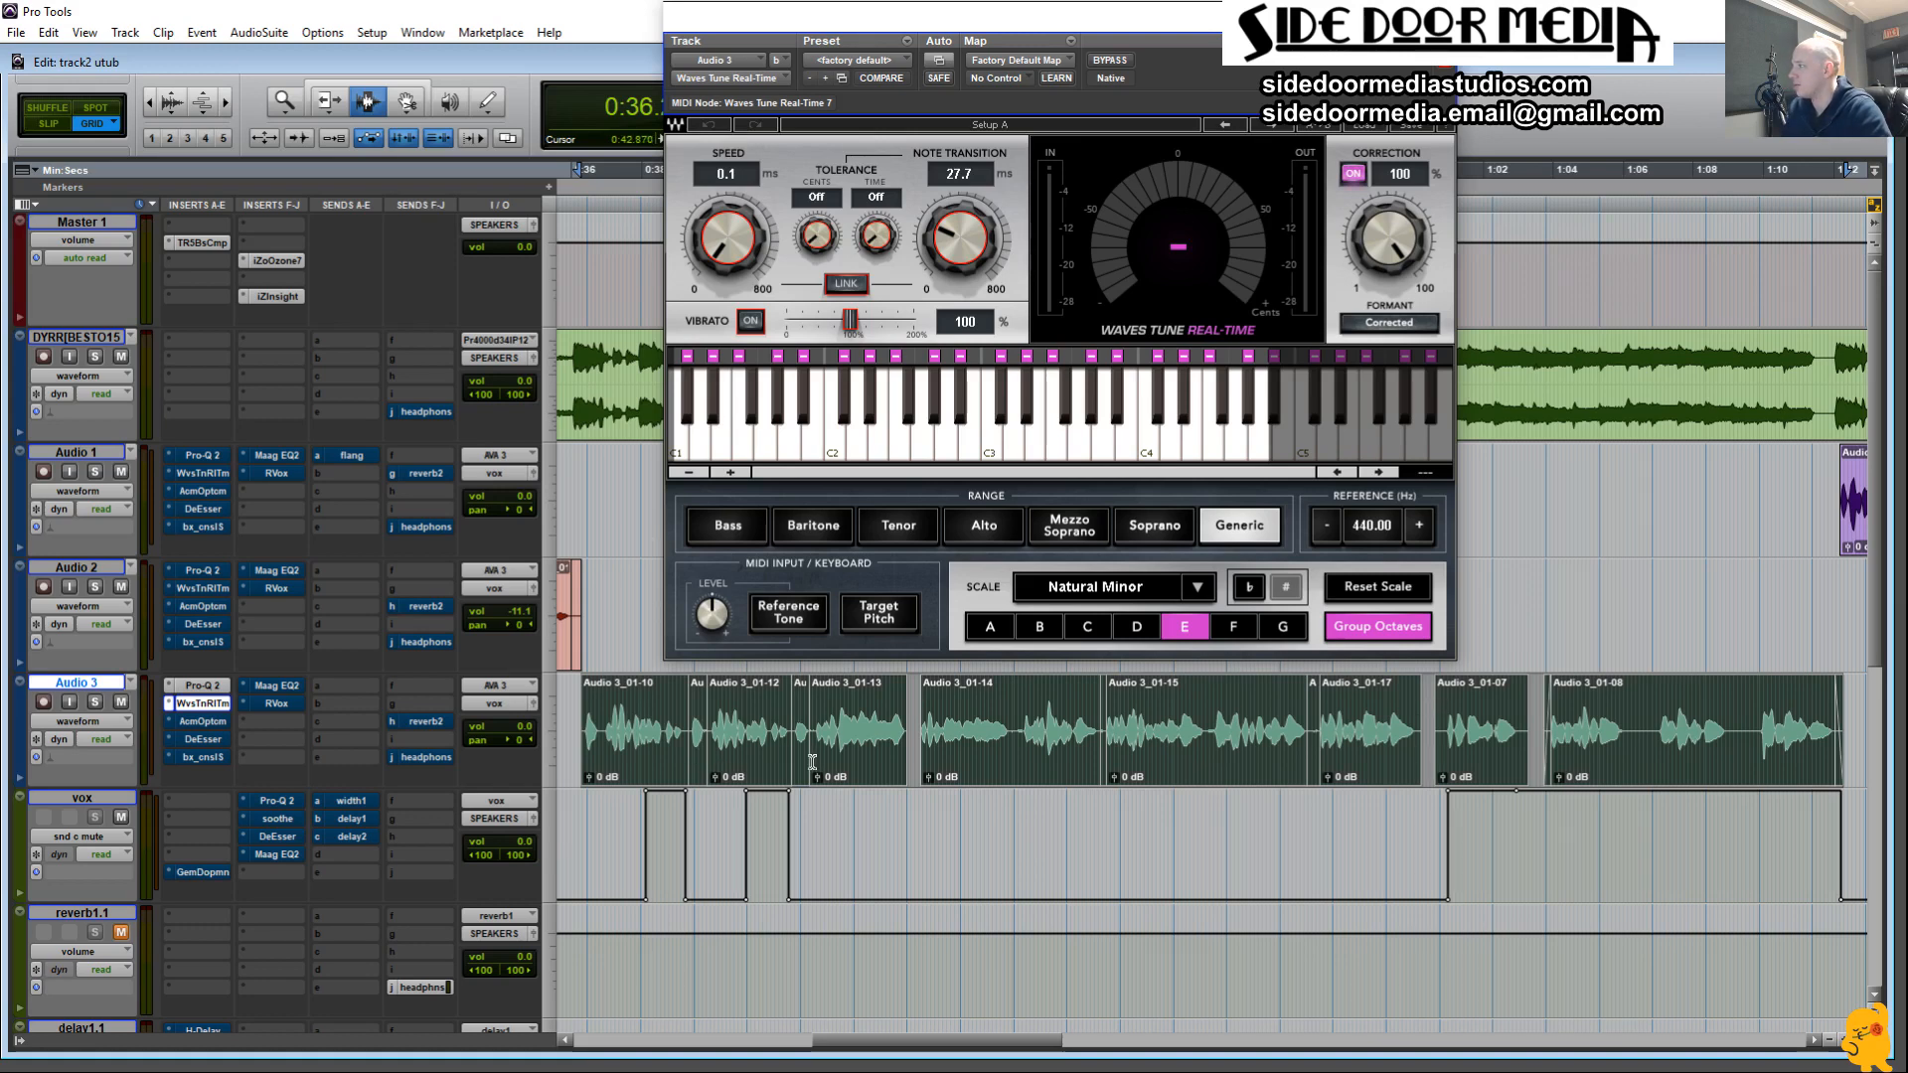
key(space)
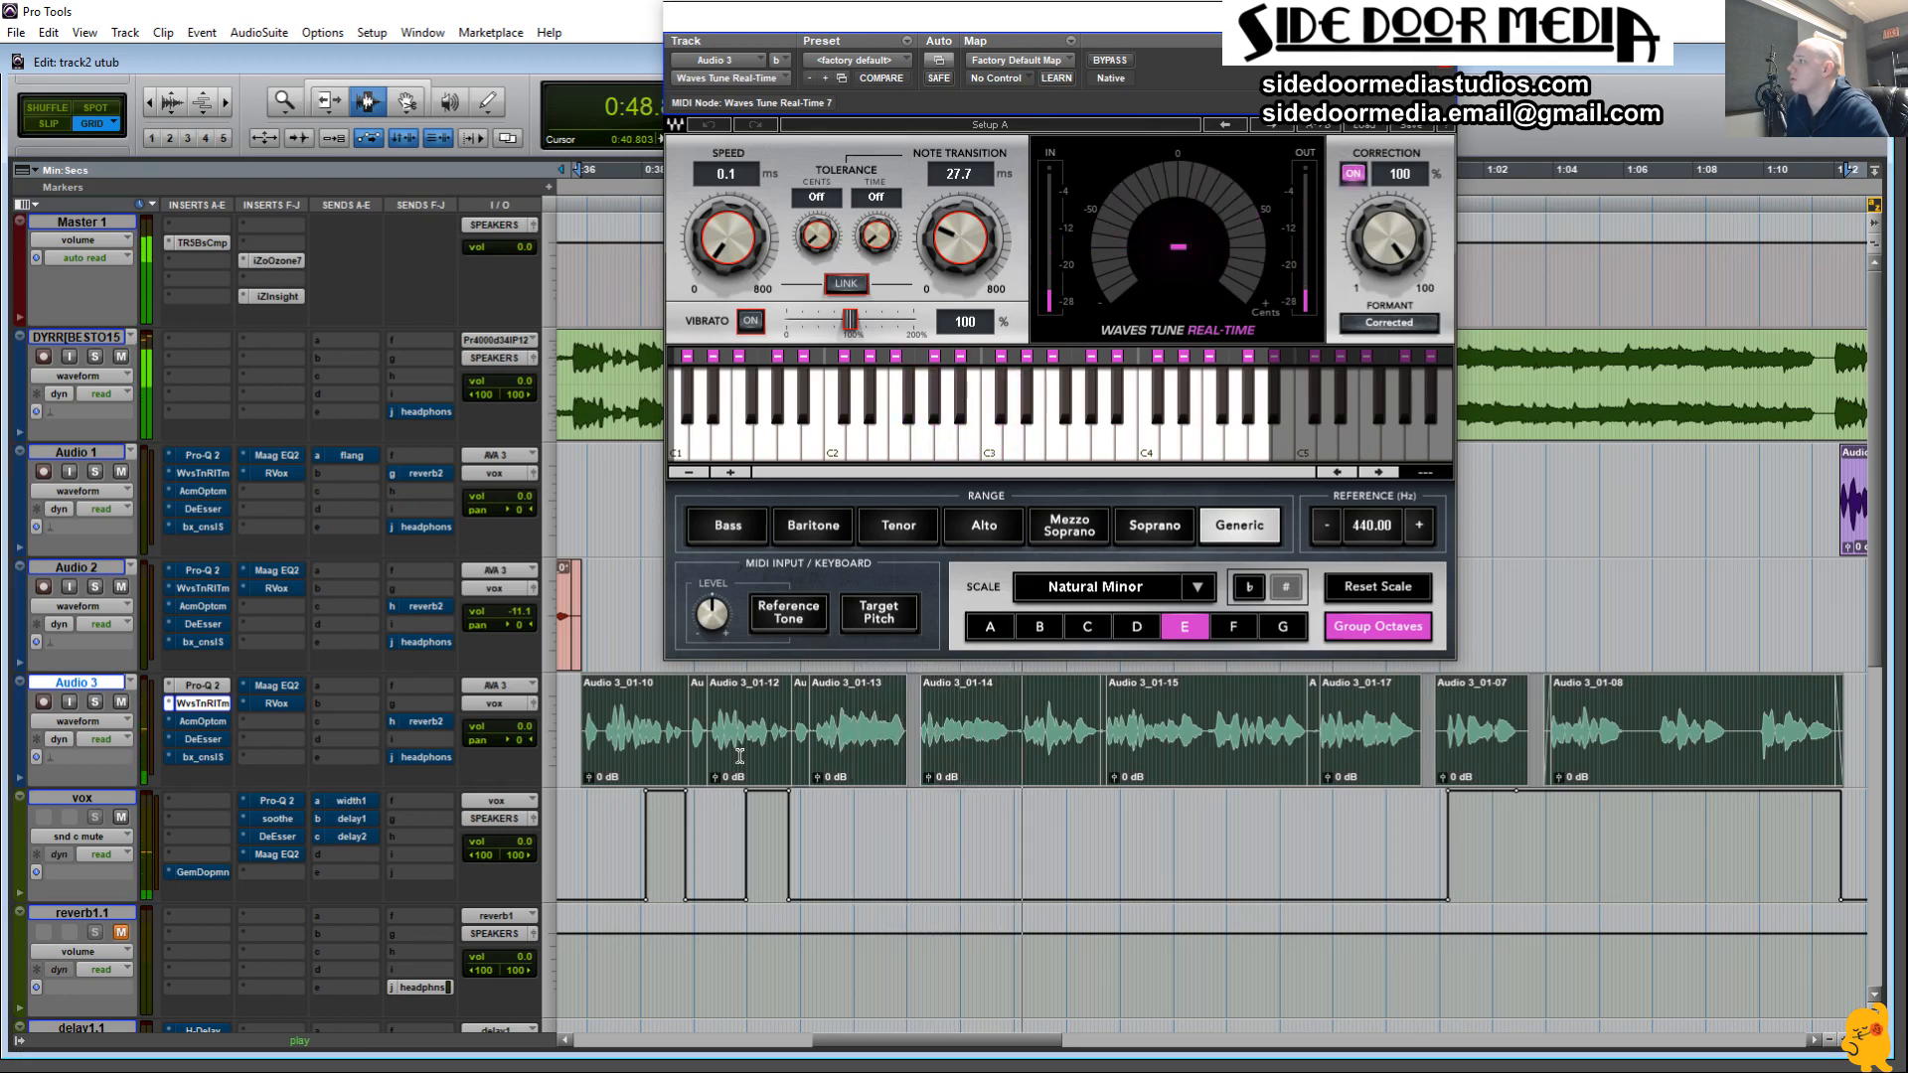
key(space)
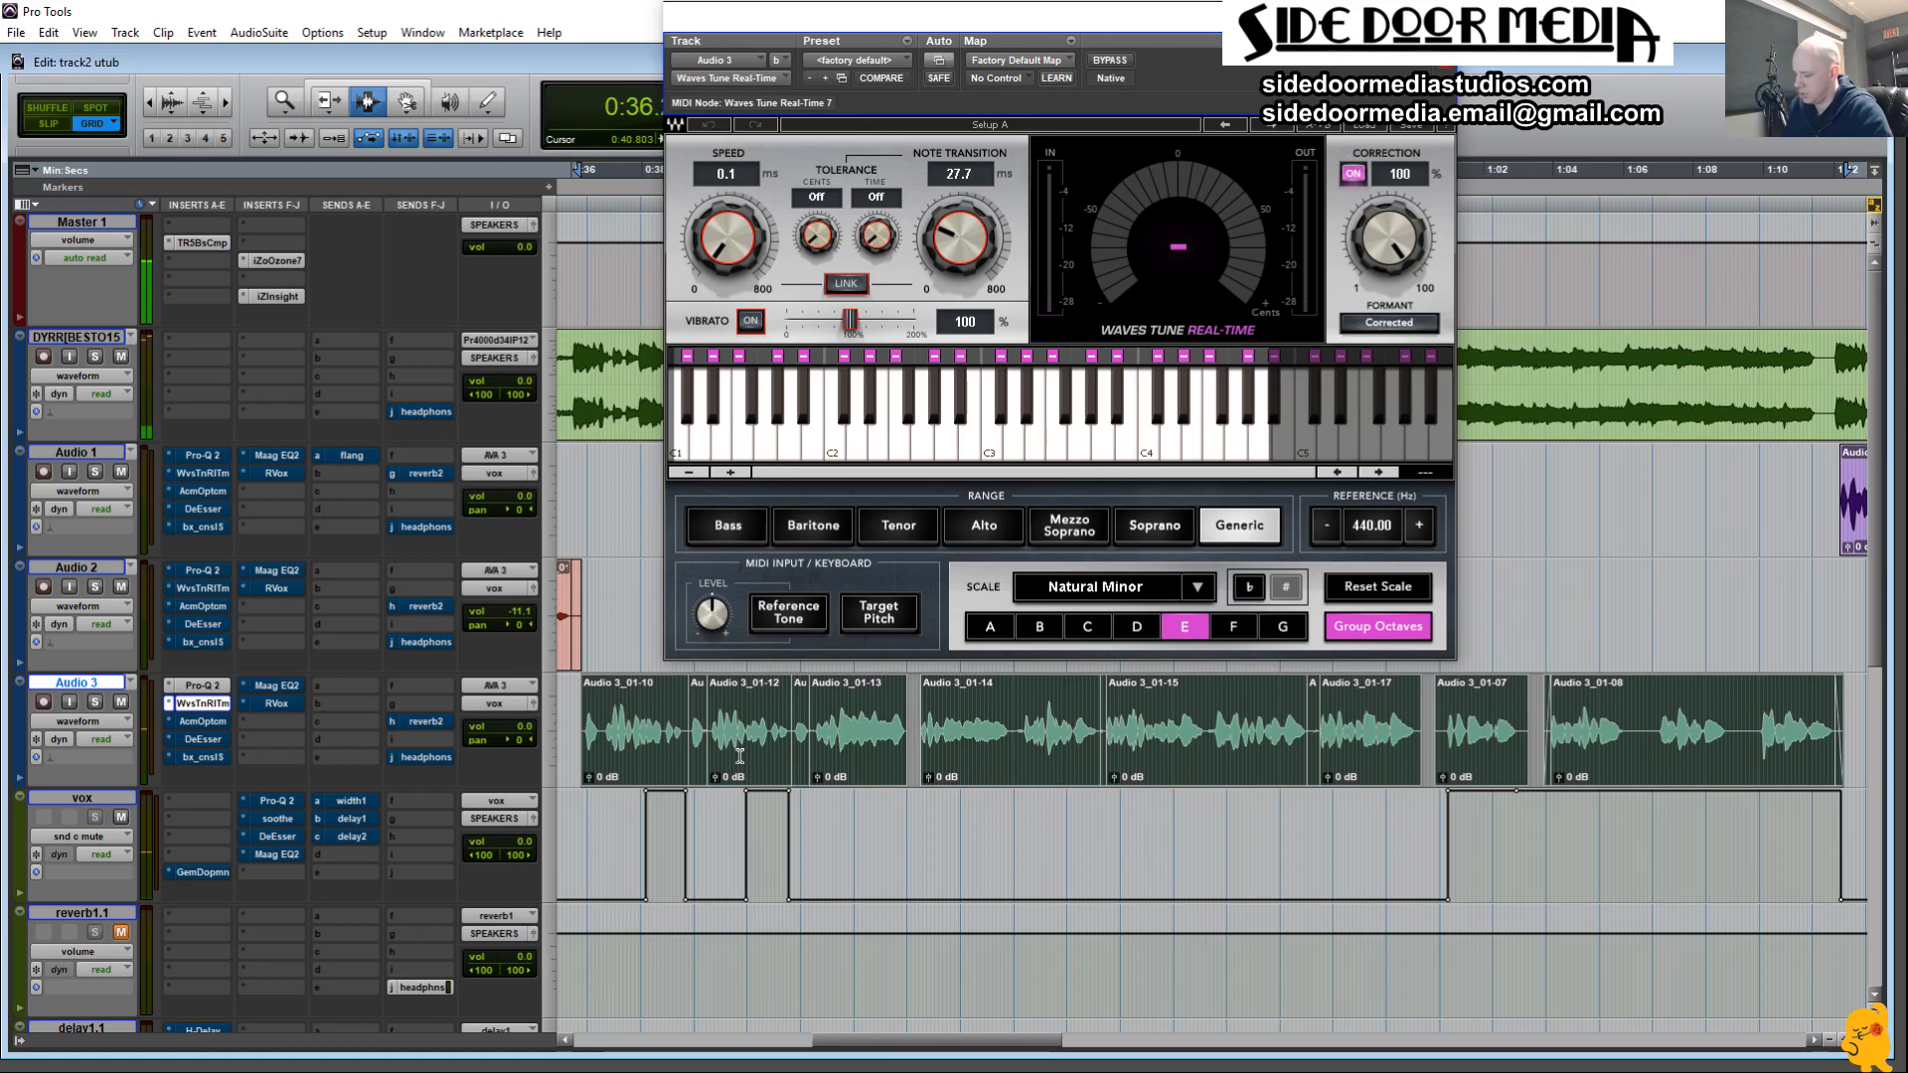
Take the Acme Opticom XLA-3 compressor out of bypass on Audio 3 and audition the verse with it.
click(203, 722)
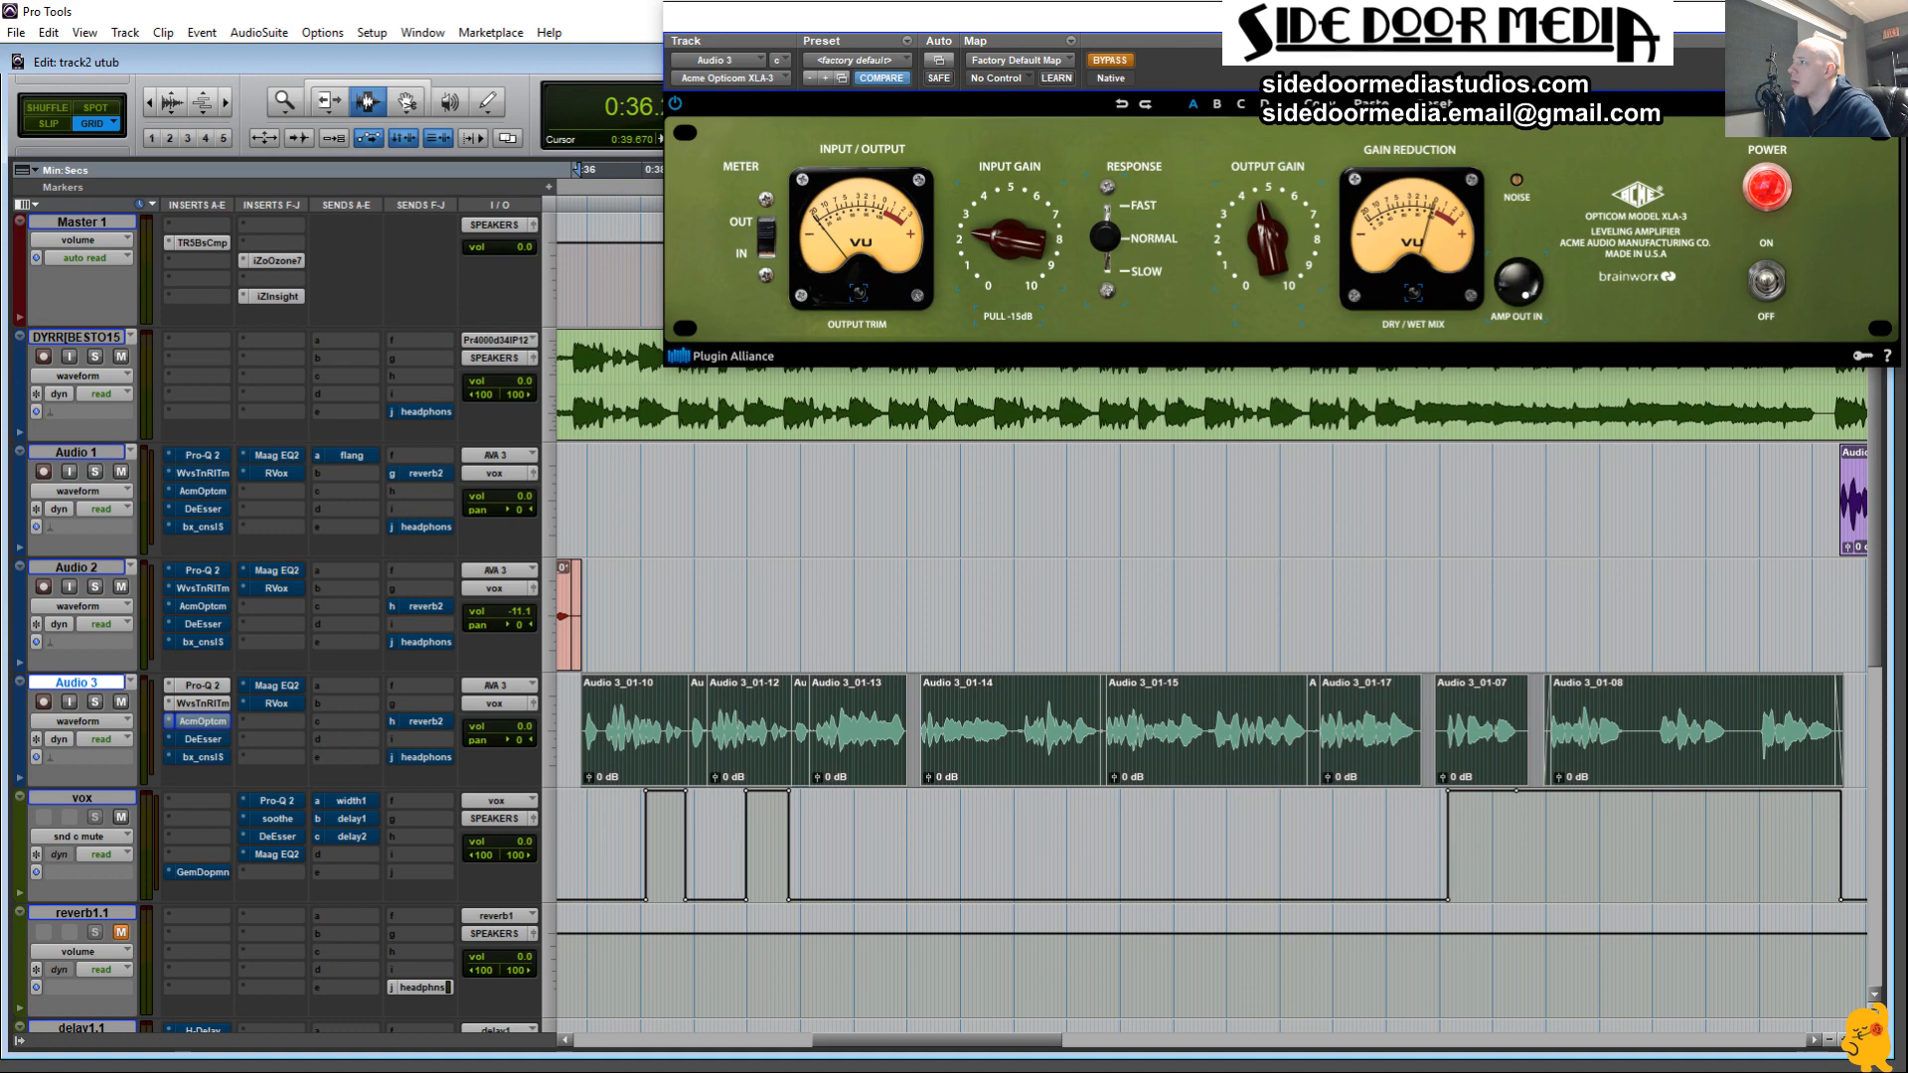
drag(1386, 24, 1169, 64)
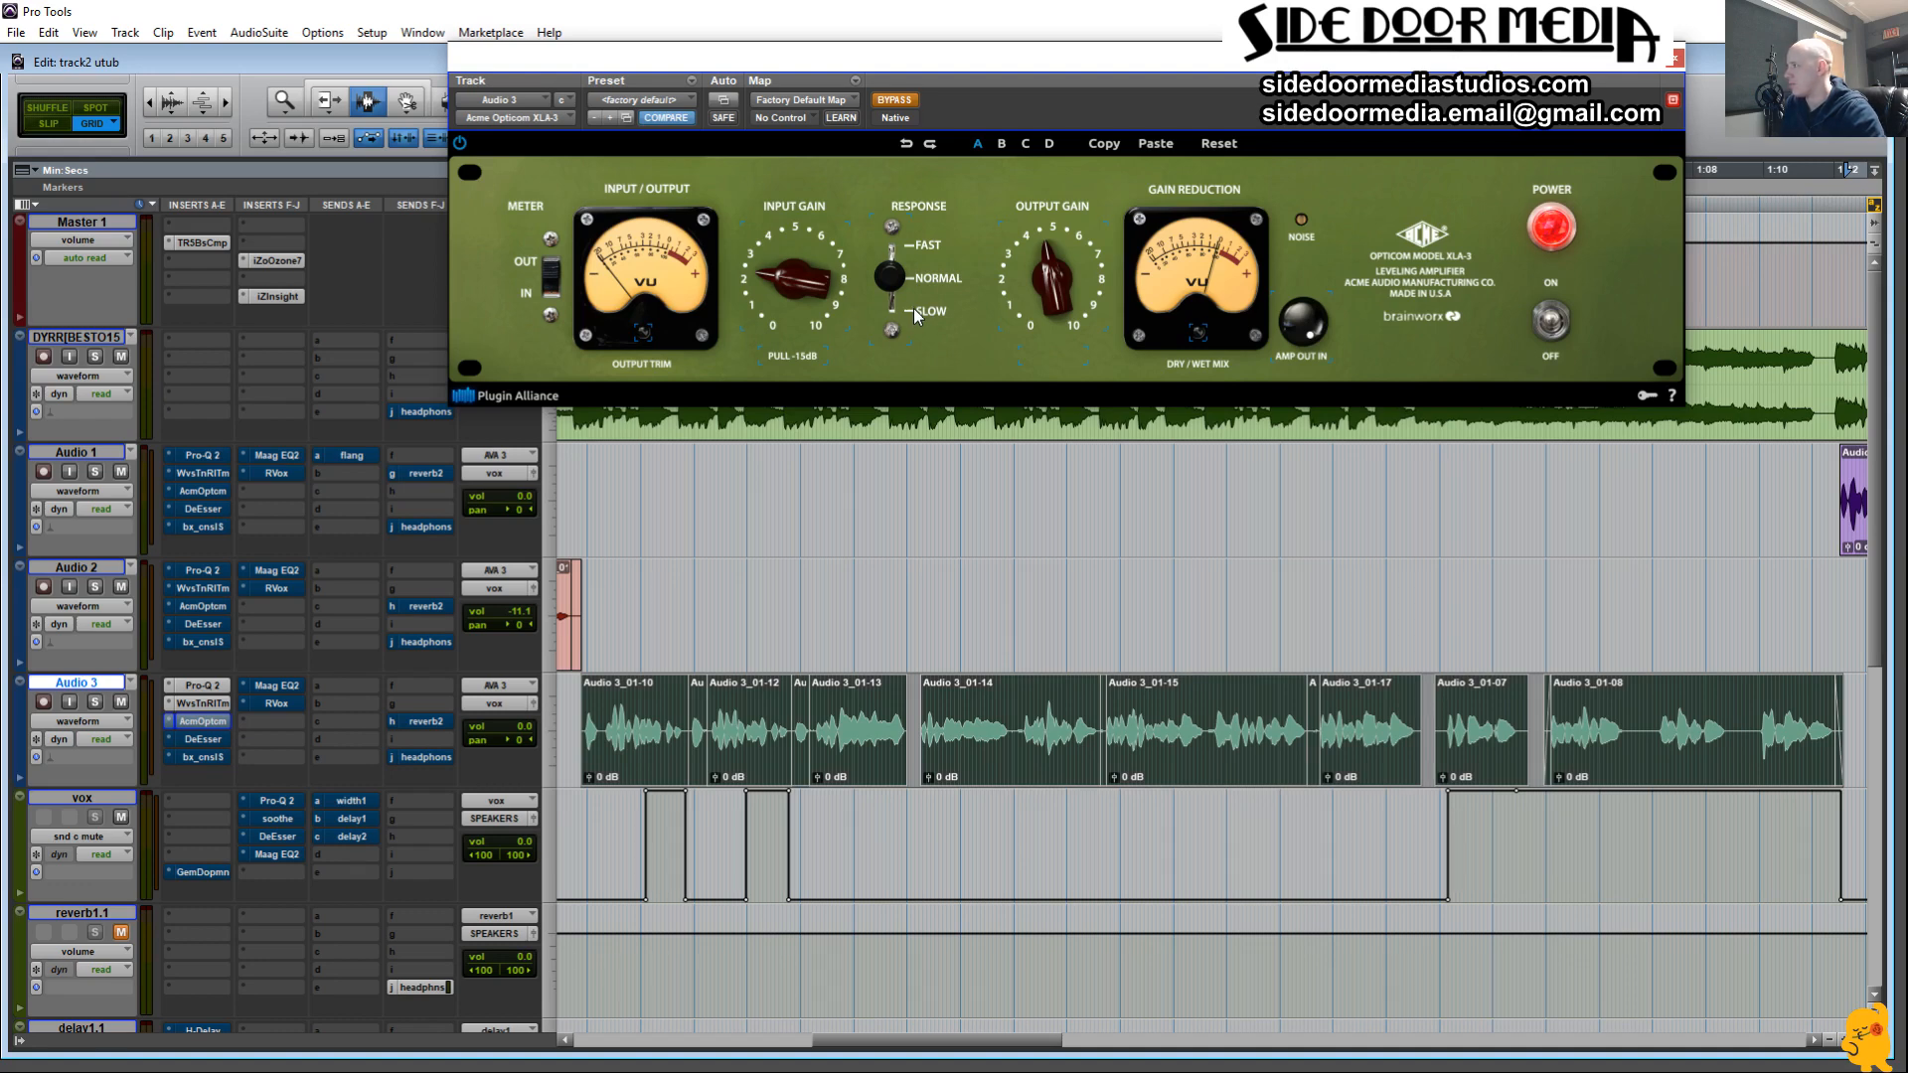
click(895, 103)
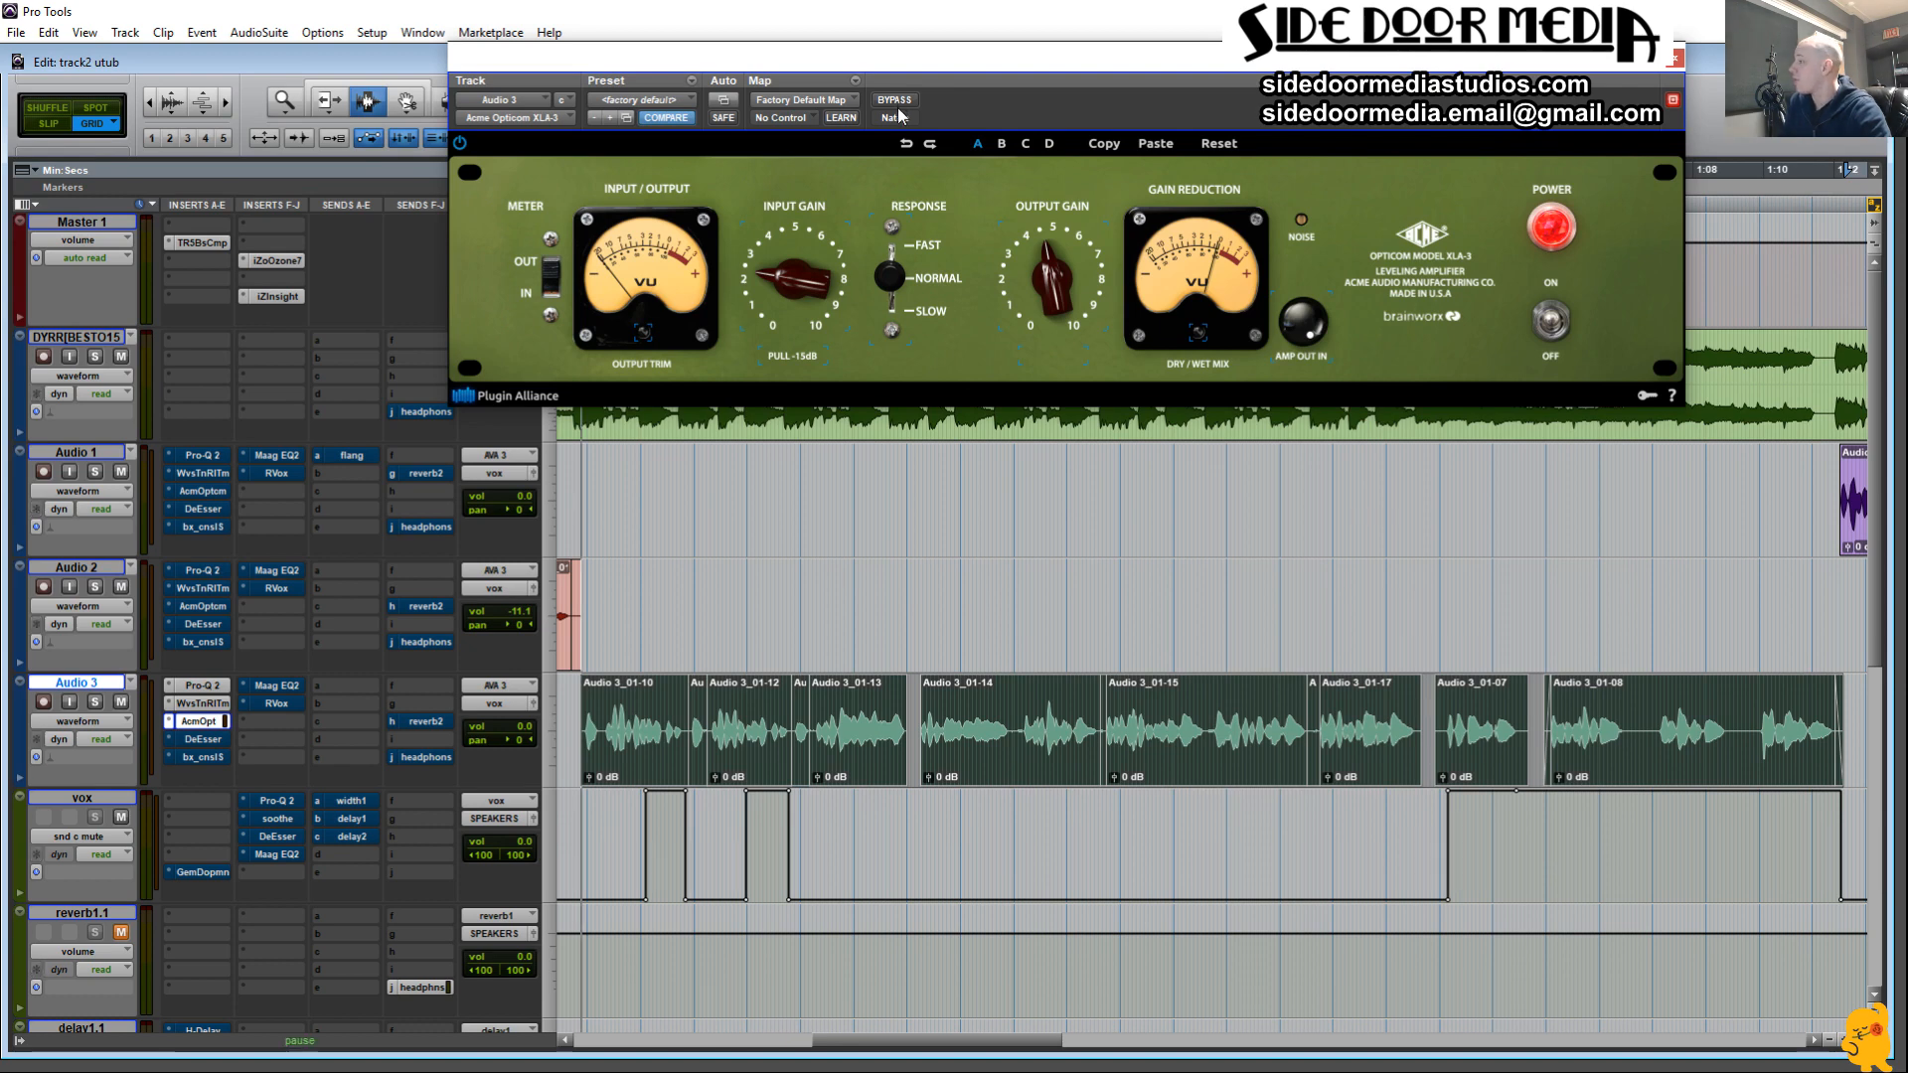
key(space)
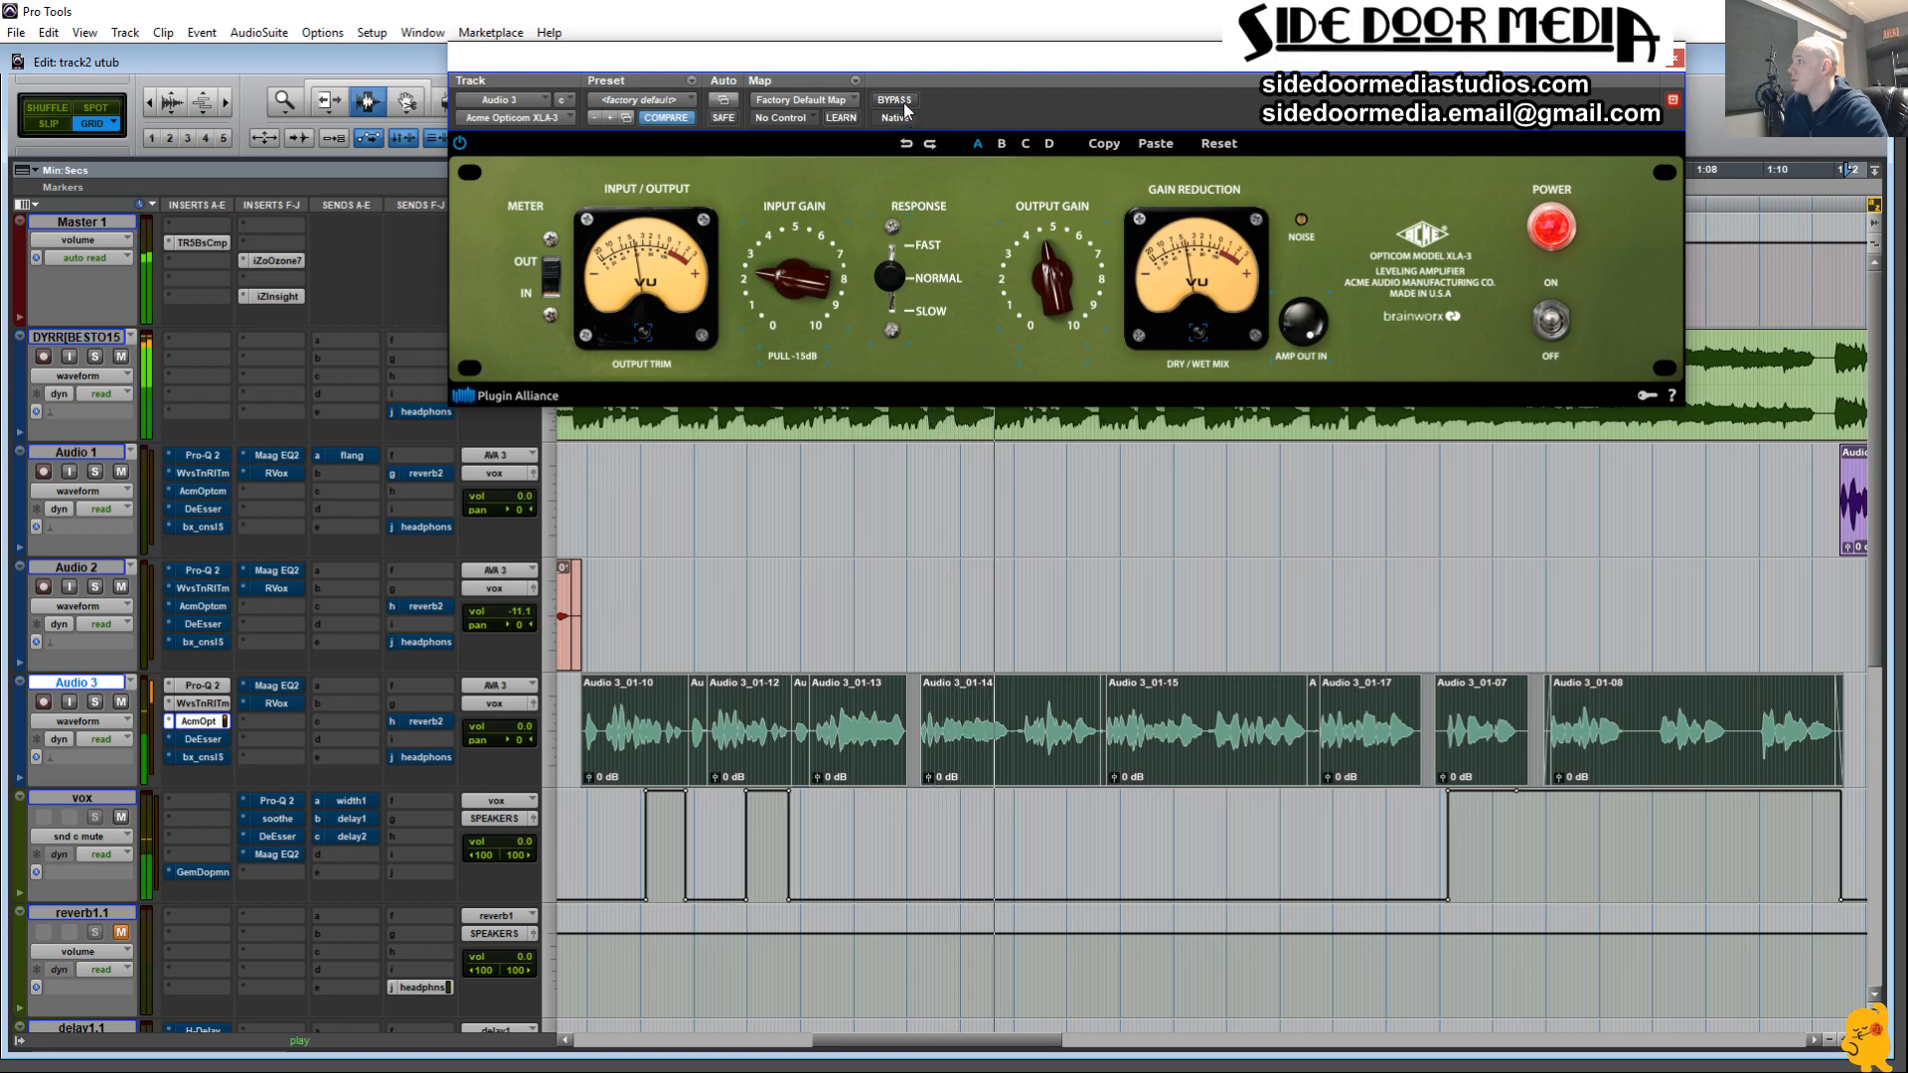
key(space)
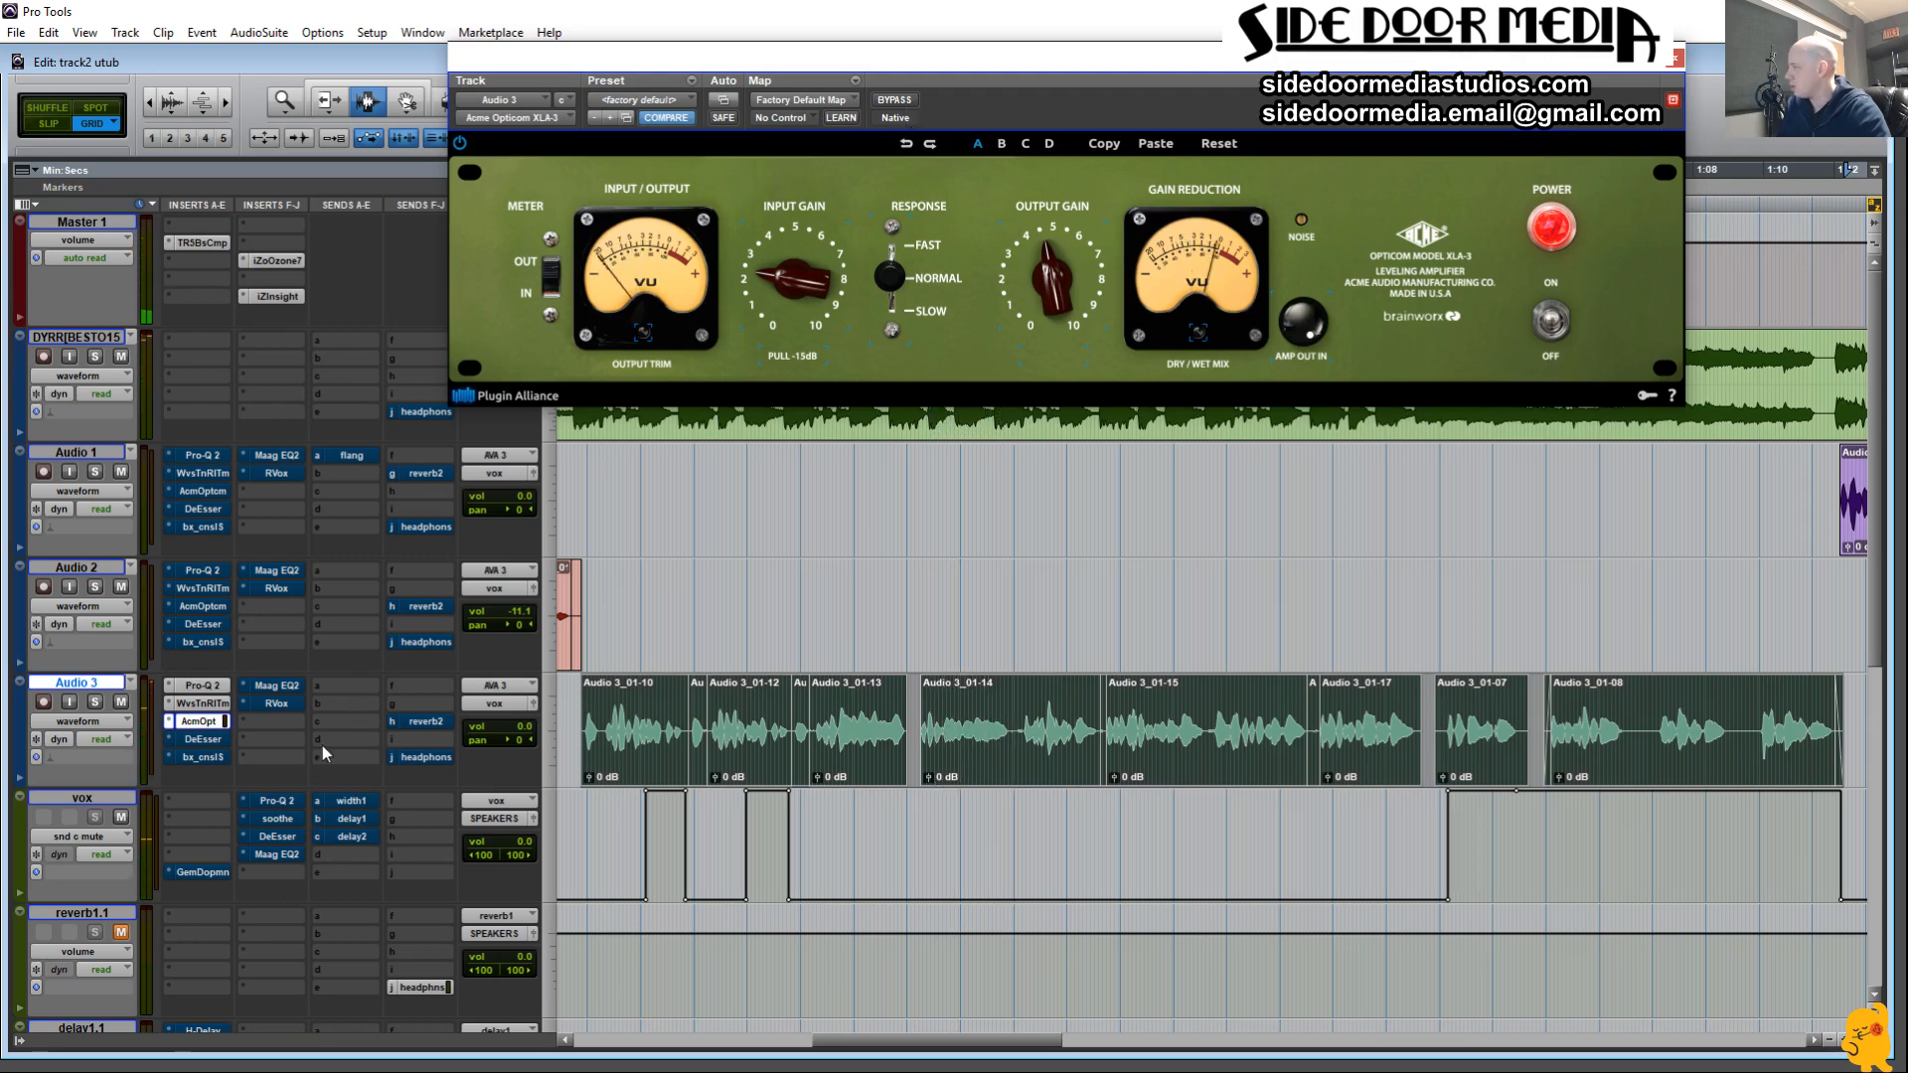
Take the DeEsser out of bypass on Audio 3 and audition the verse while watching its meters.
click(203, 739)
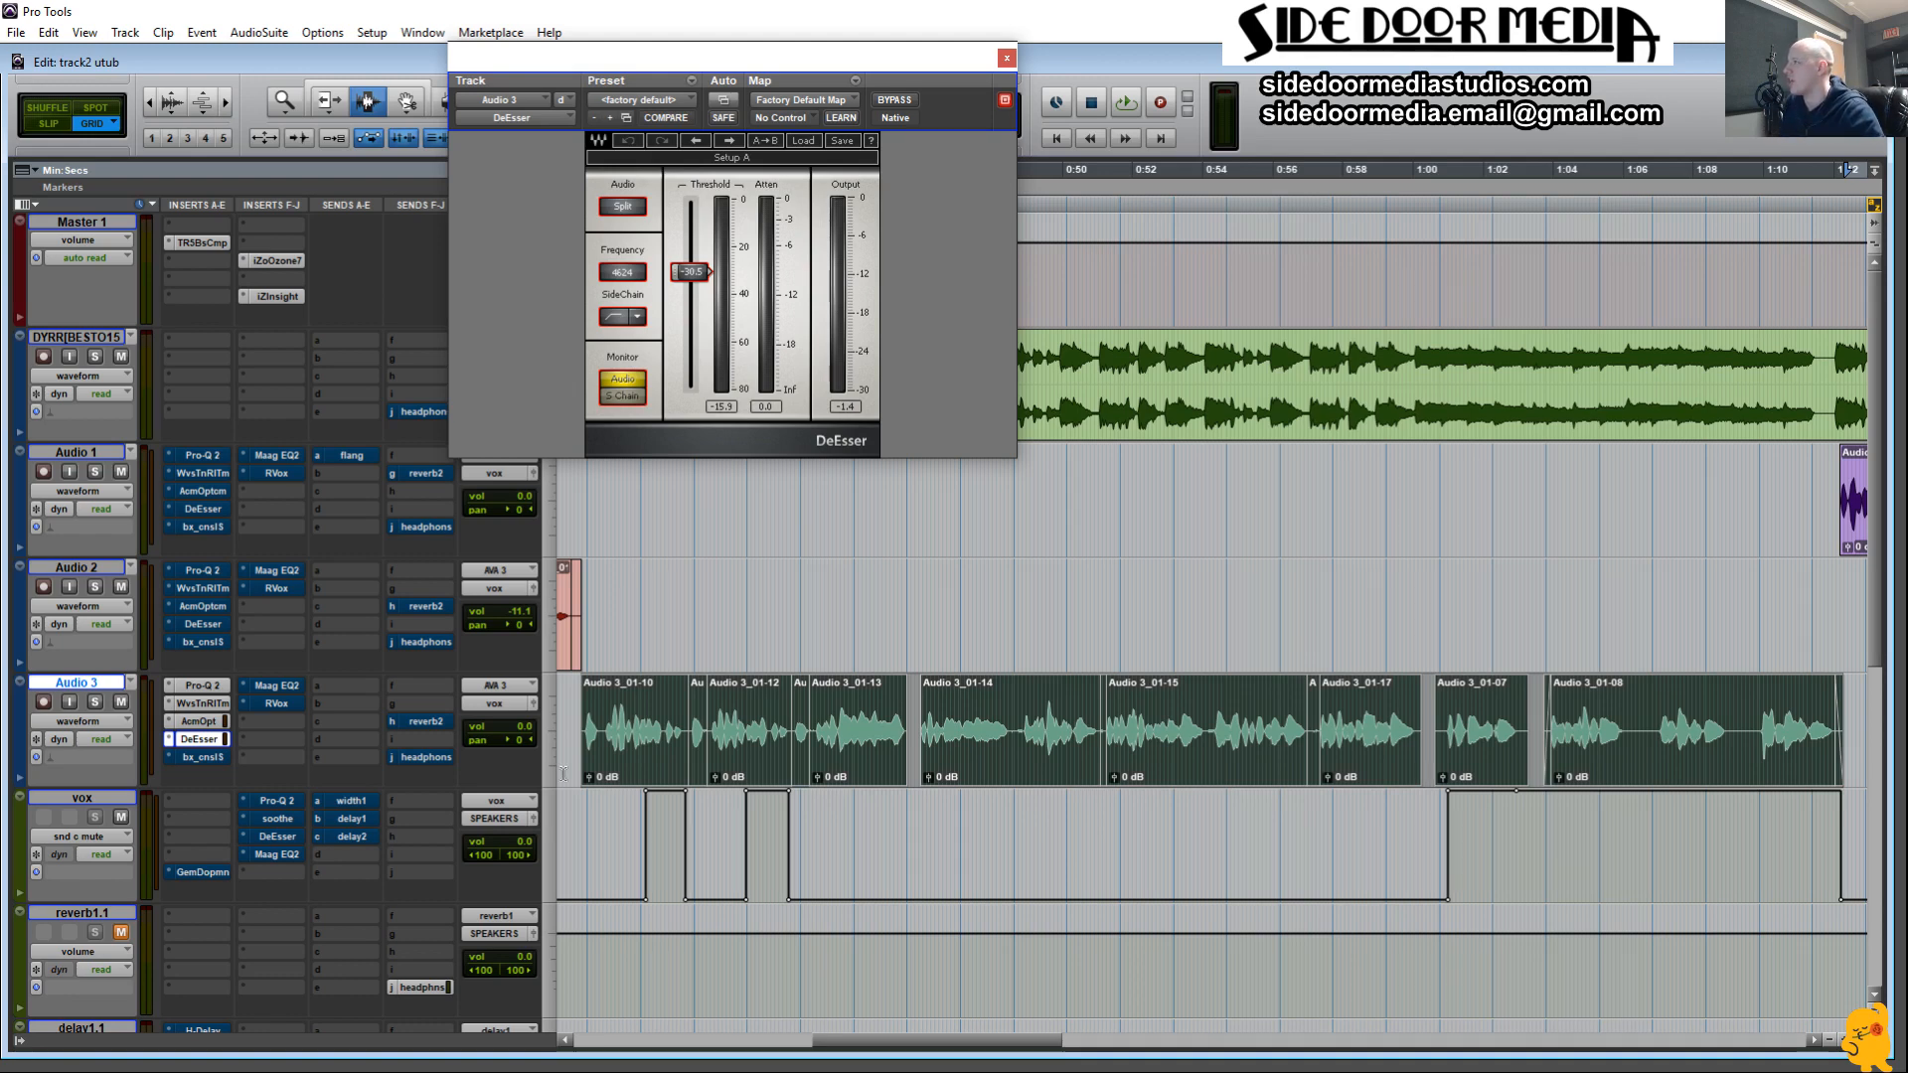
click(1006, 59)
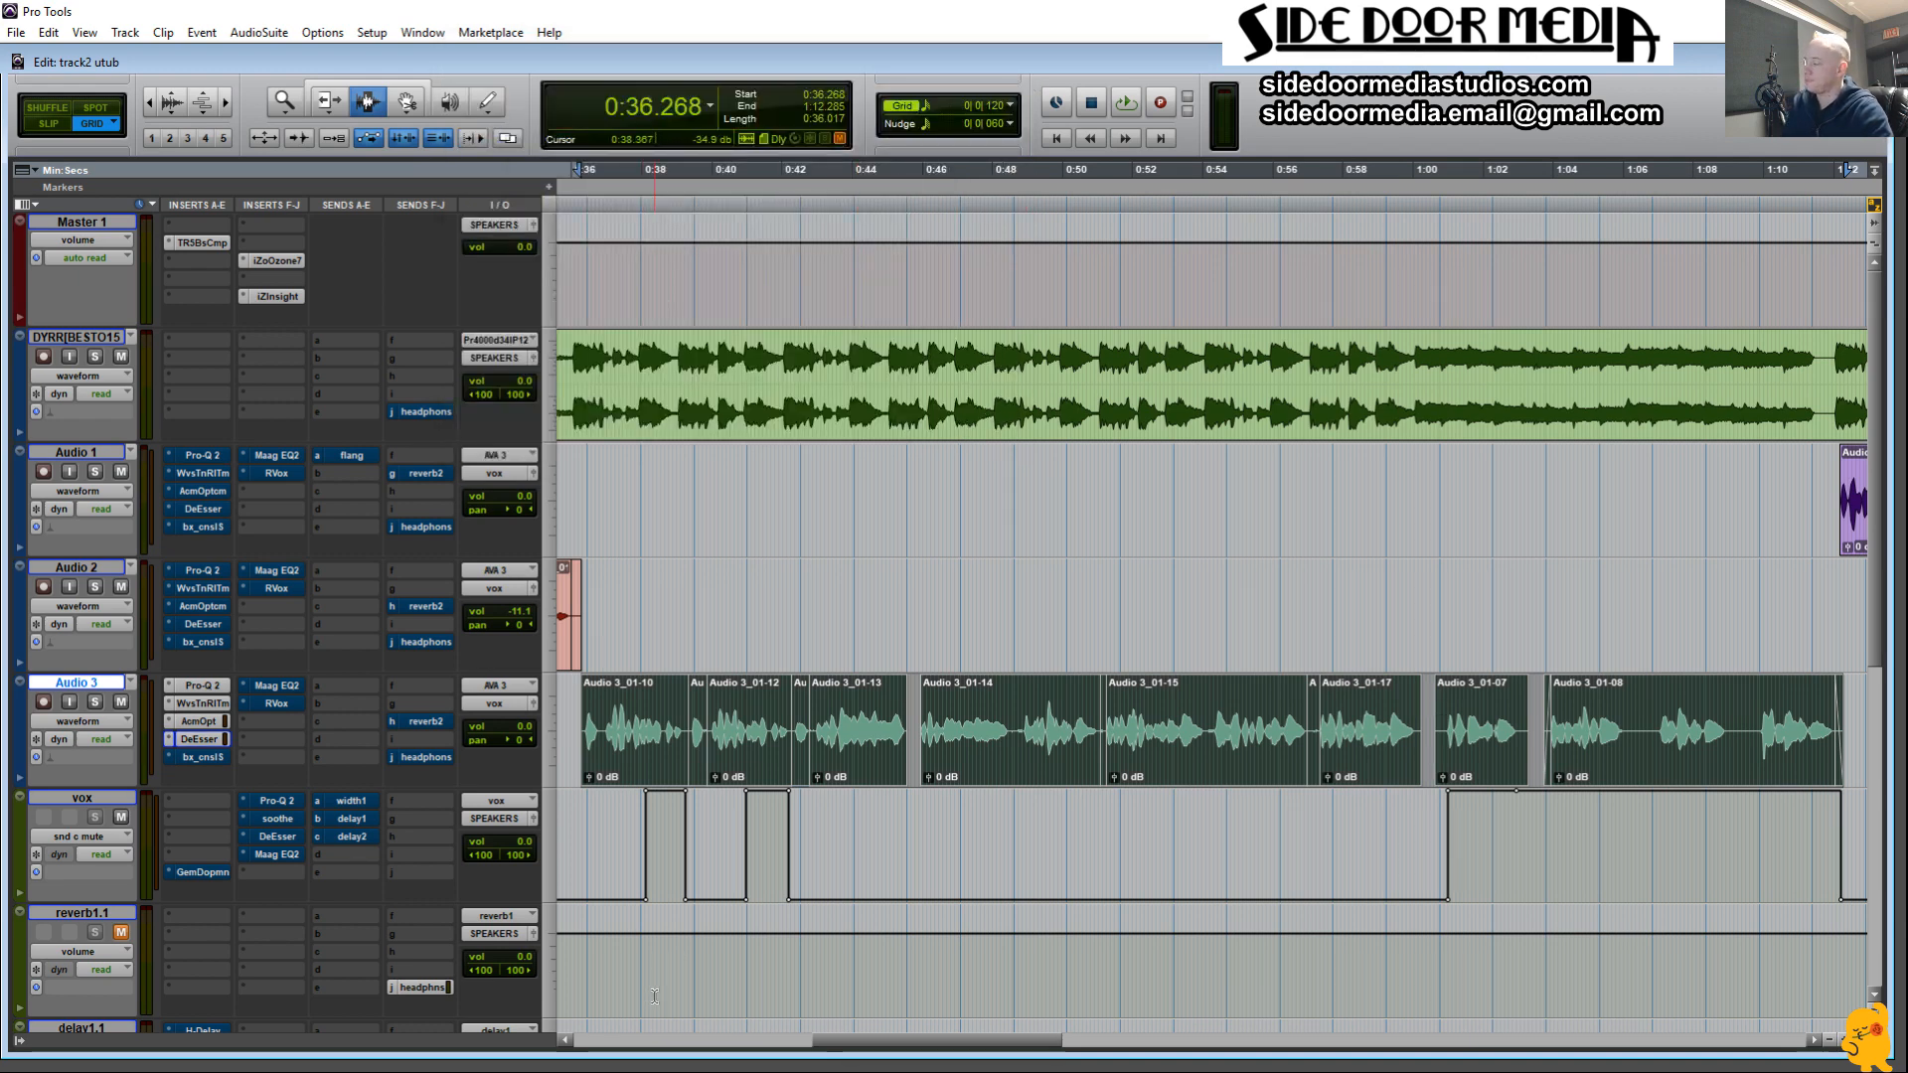
key(space)
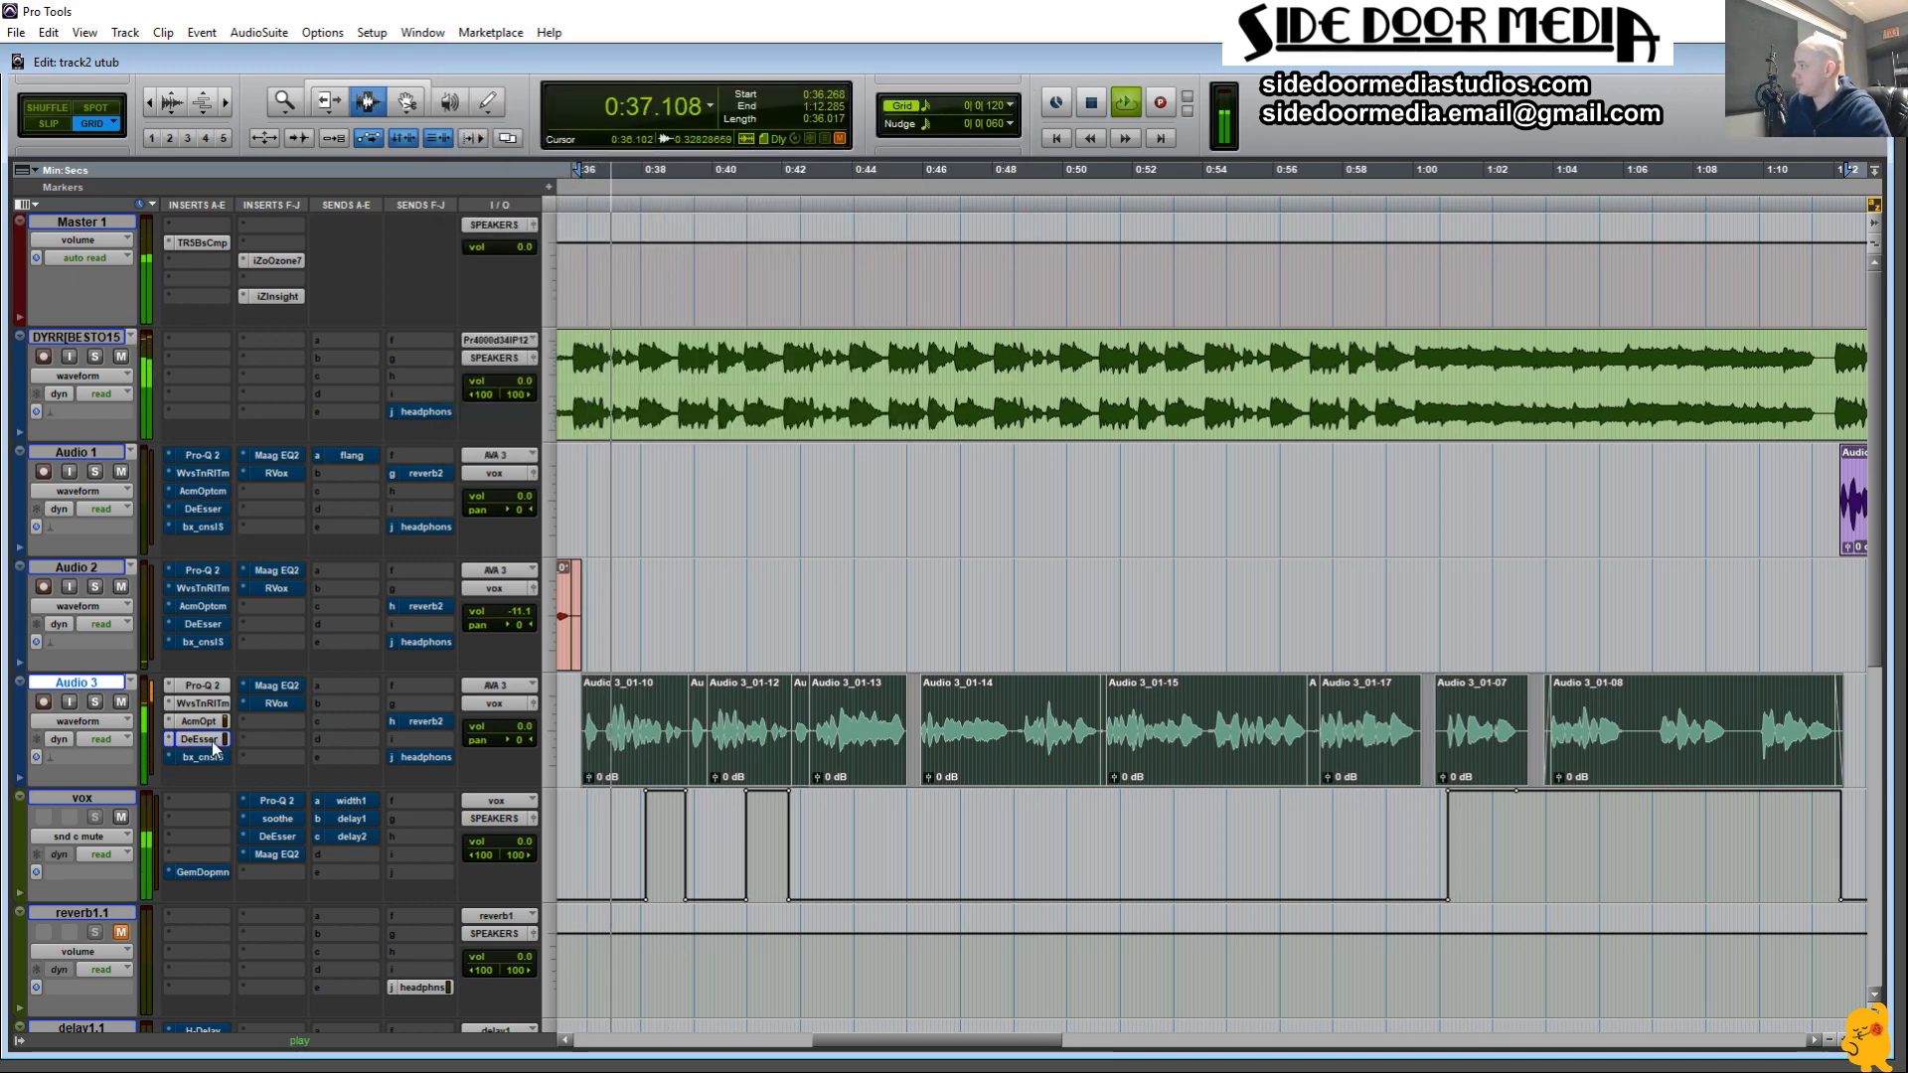
click(212, 742)
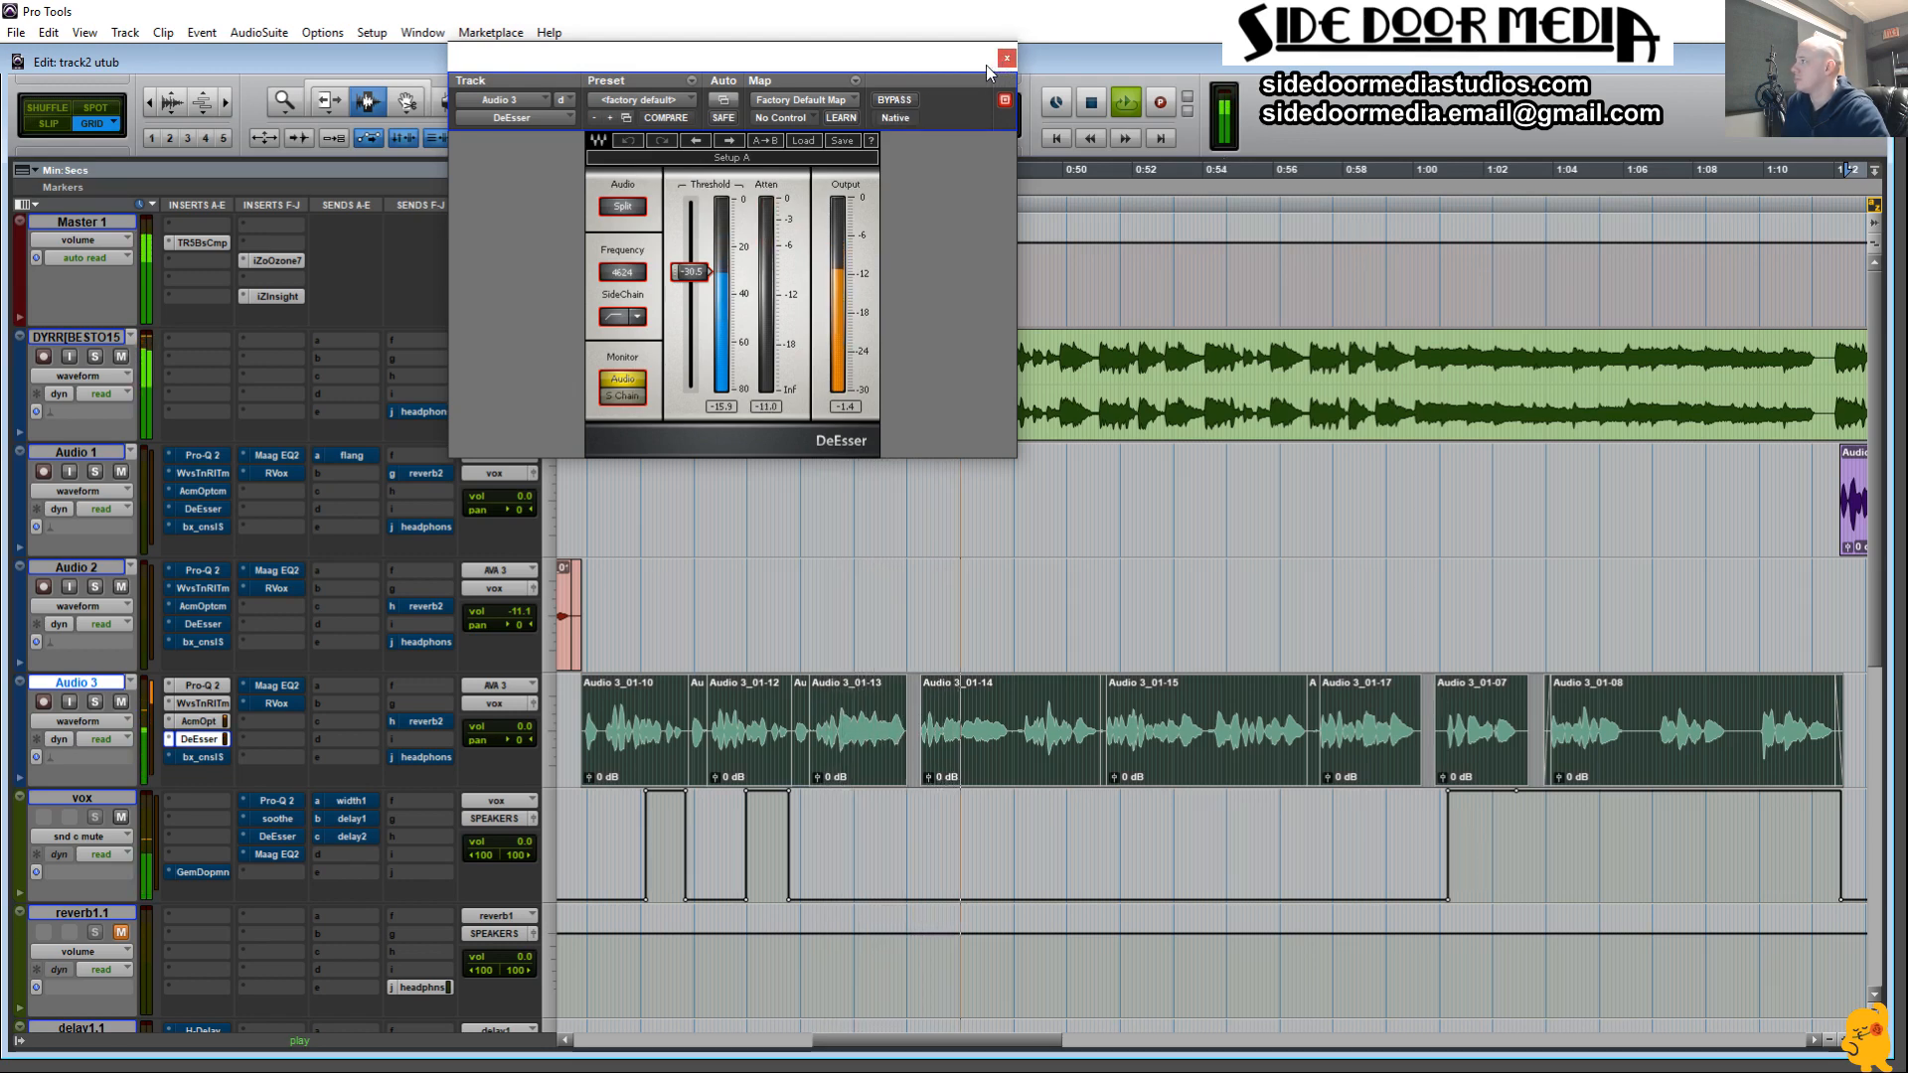
key(space)
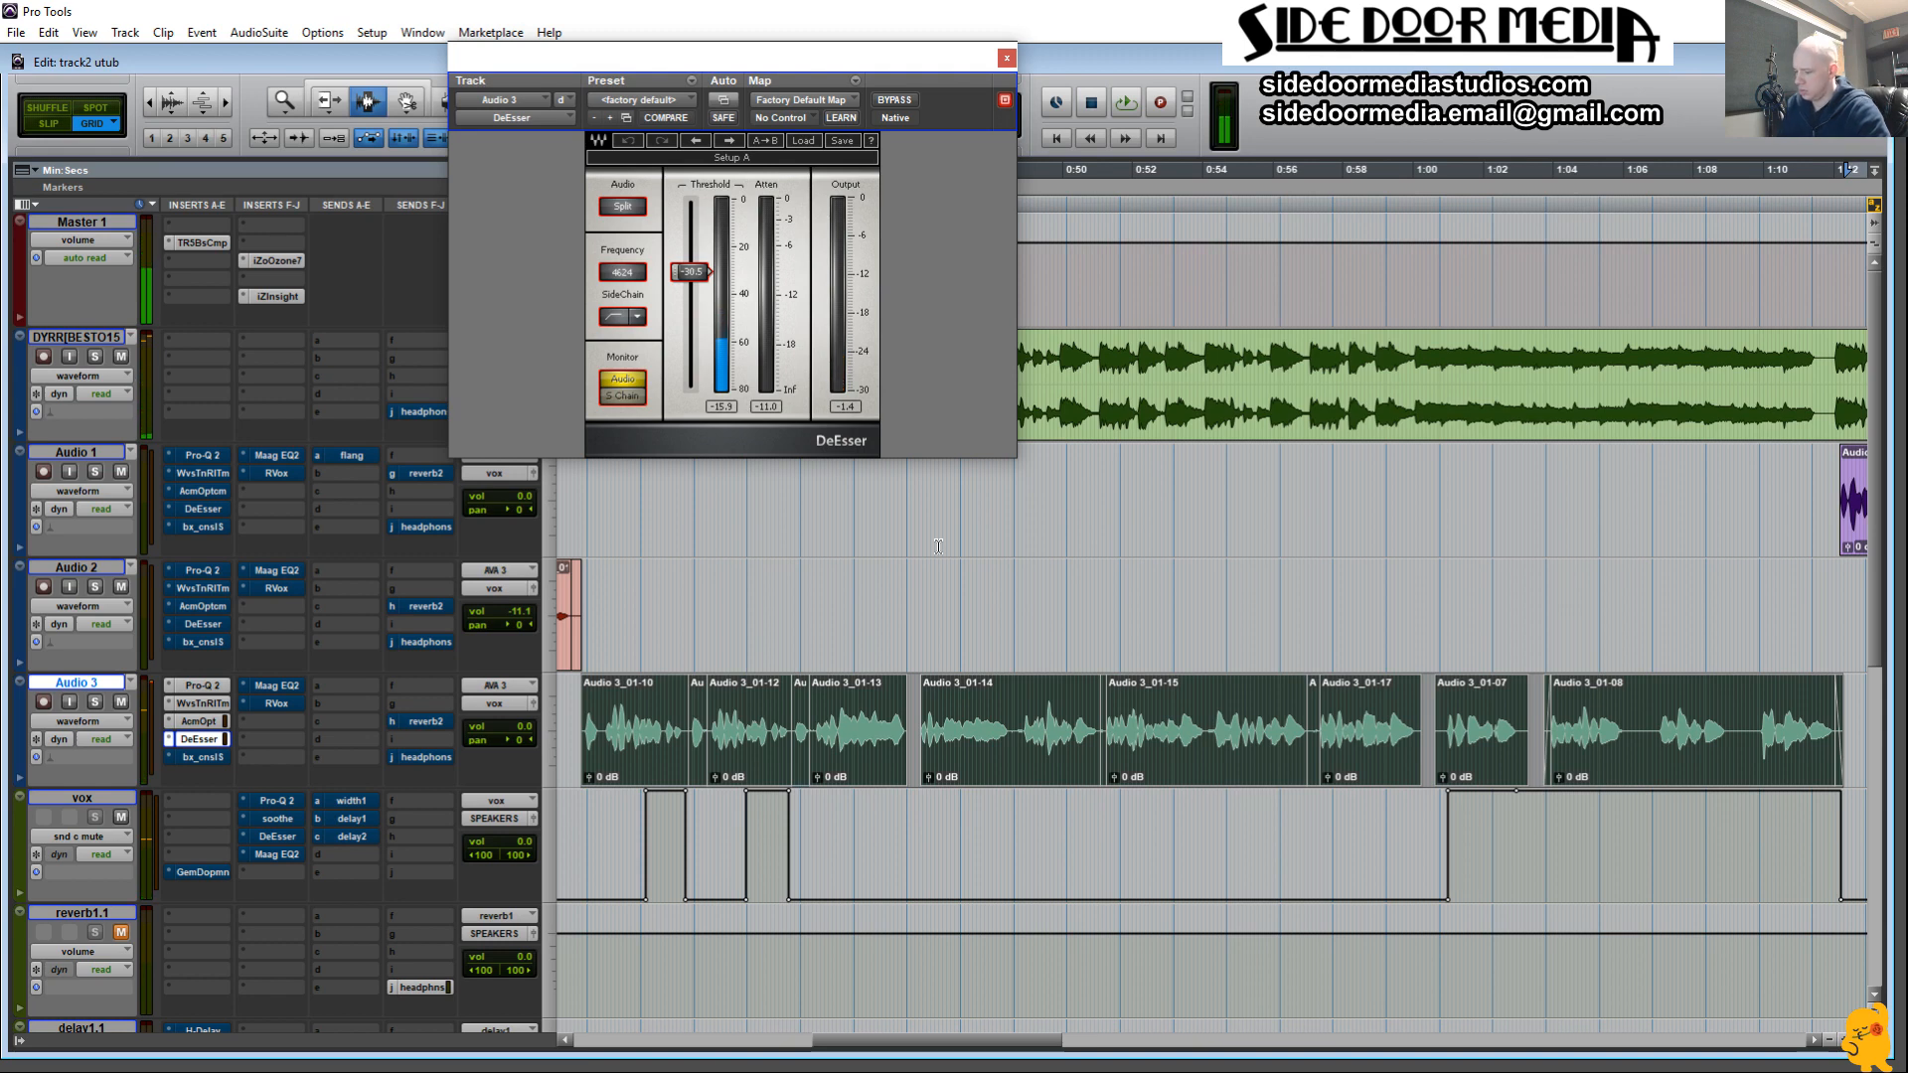
Play a selection spanning clips Audio 3_01-13 and 01-14 and raise the DeEsser threshold to about -22.9.
drag(882, 744, 943, 738)
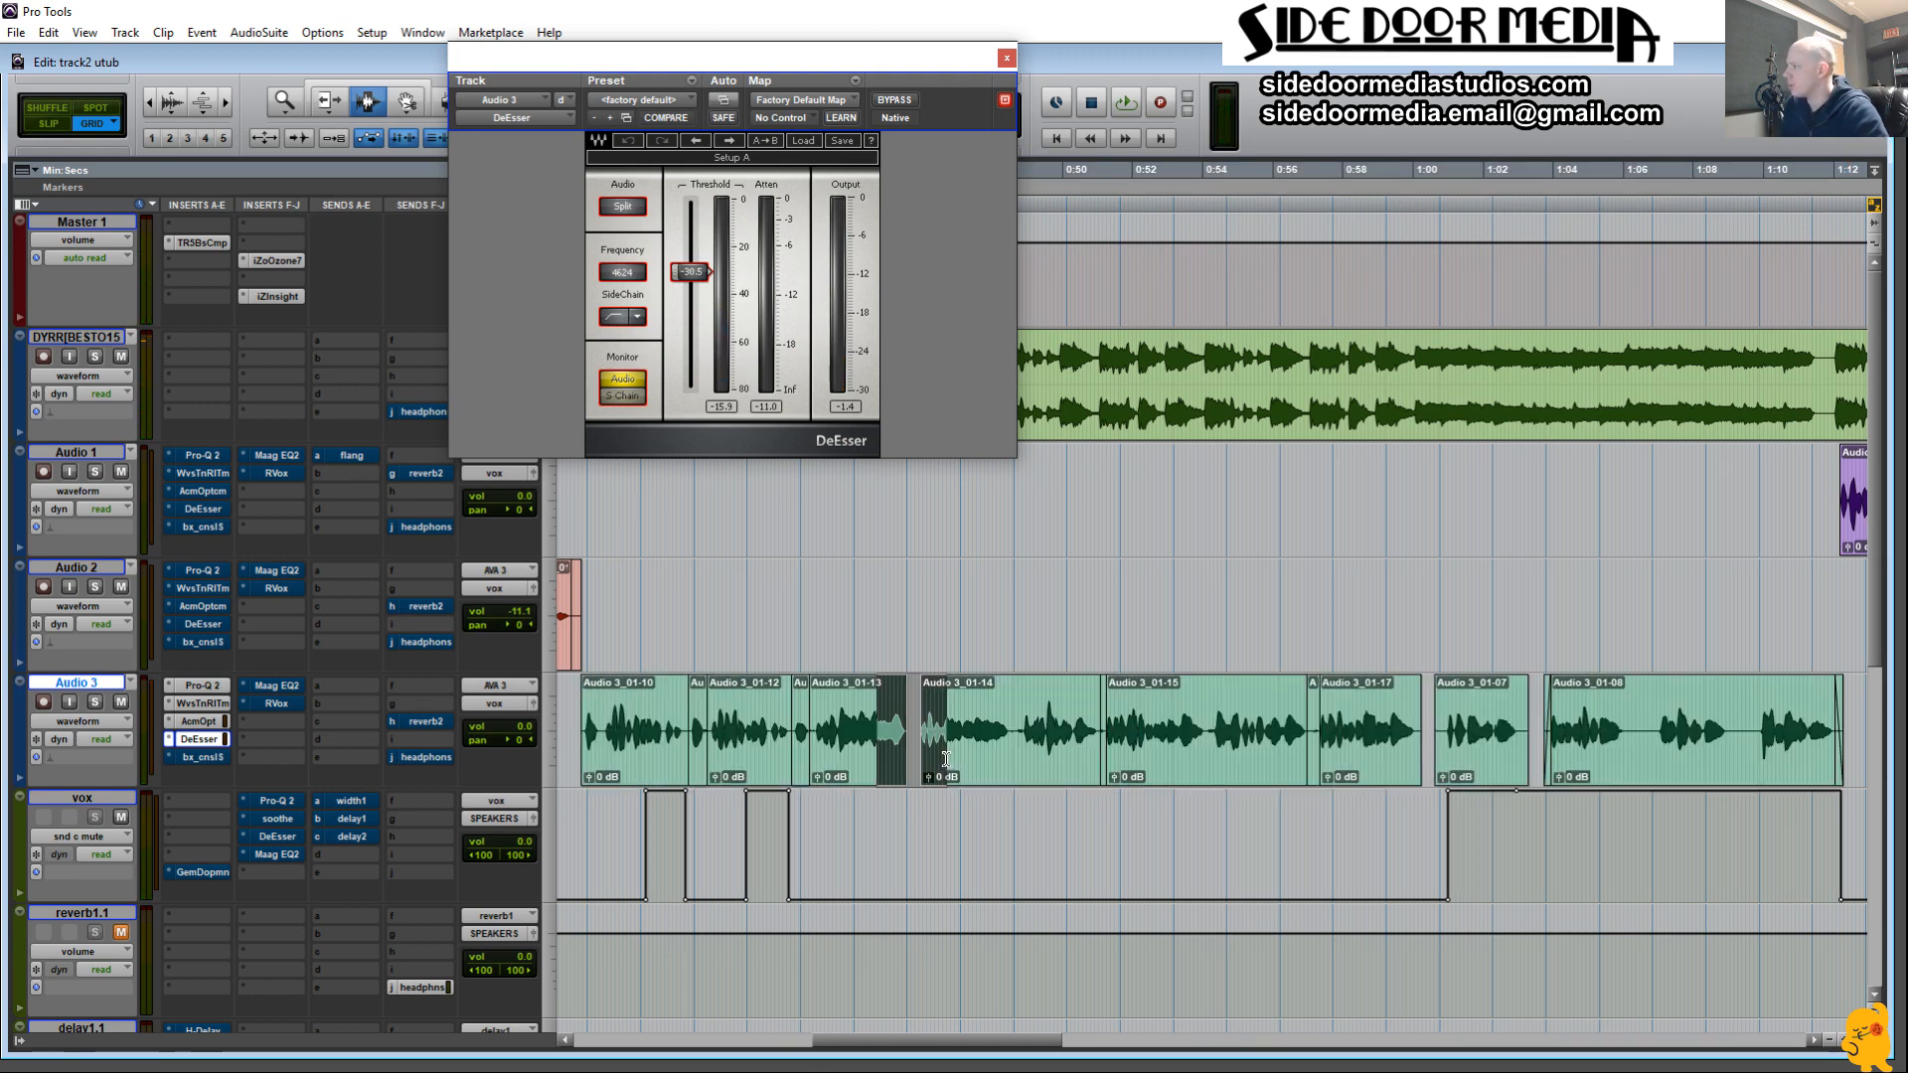
drag(813, 728, 994, 732)
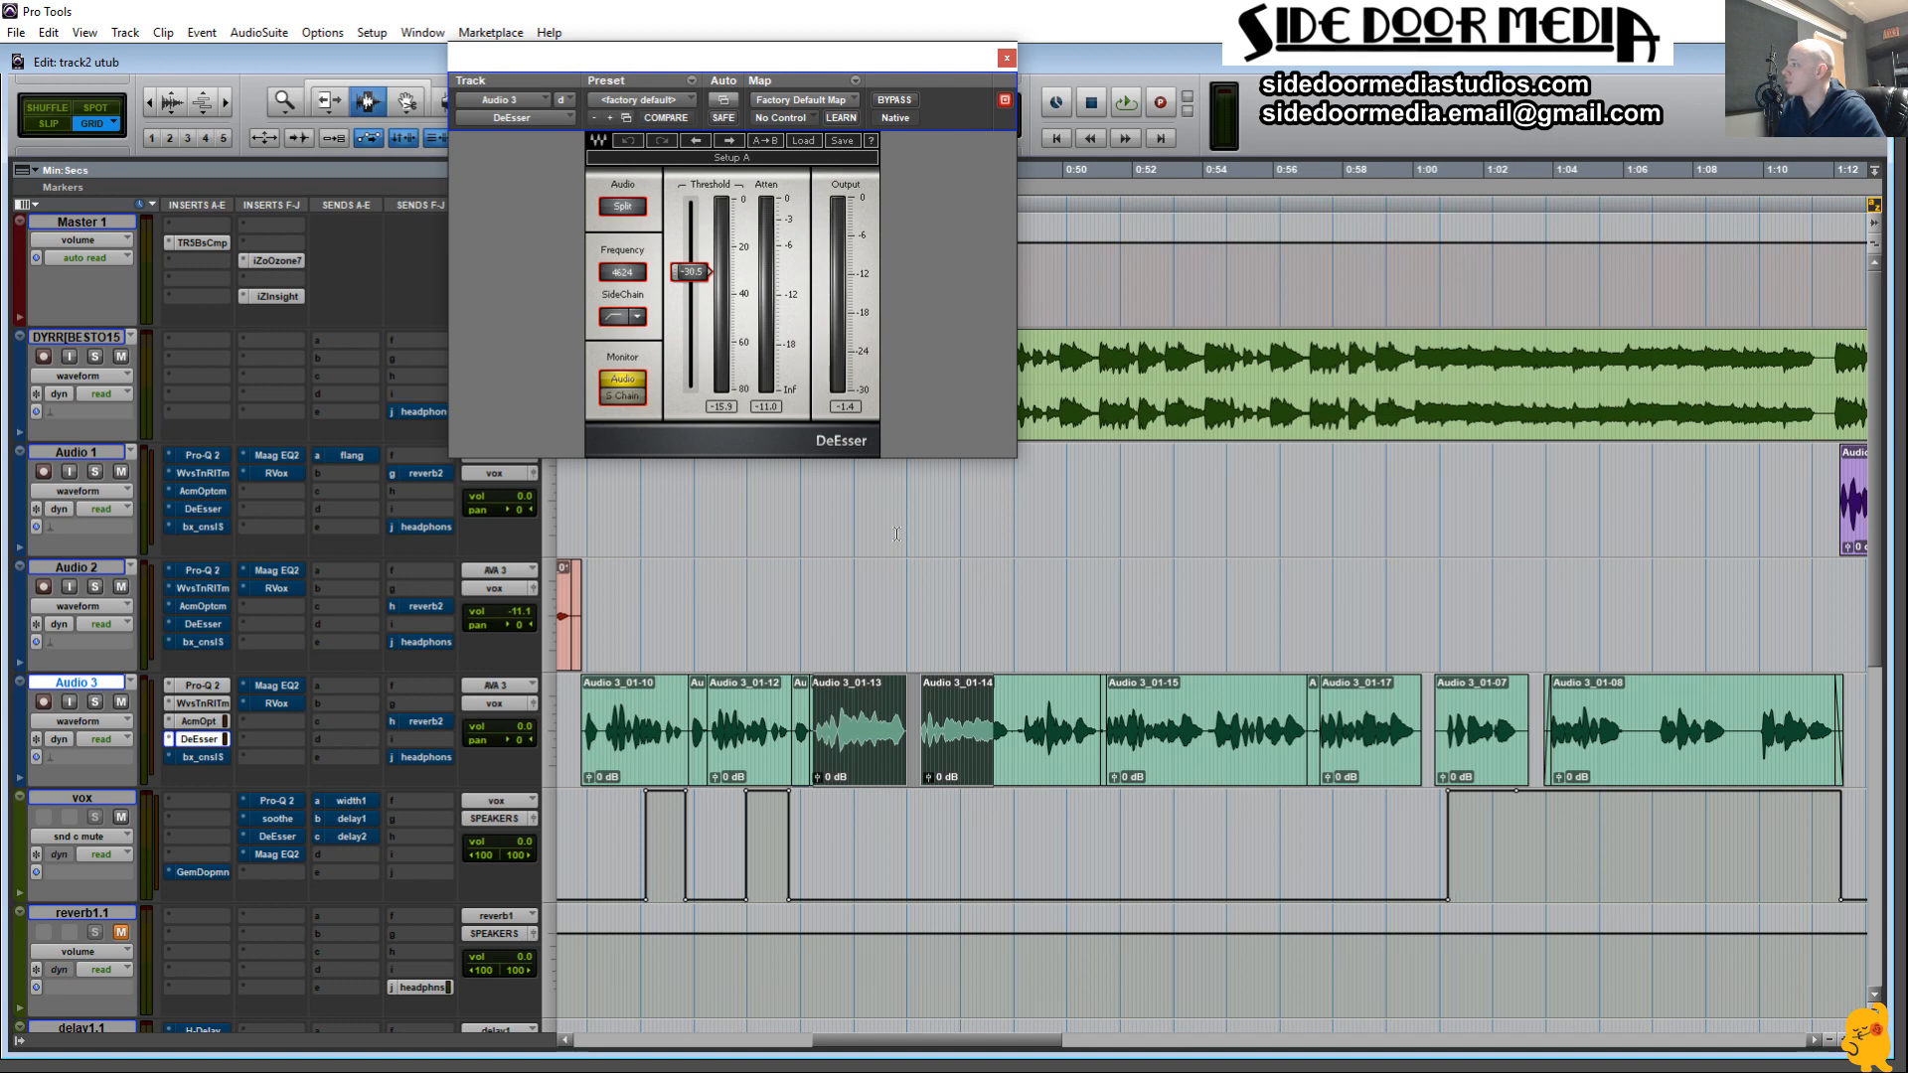
key(space)
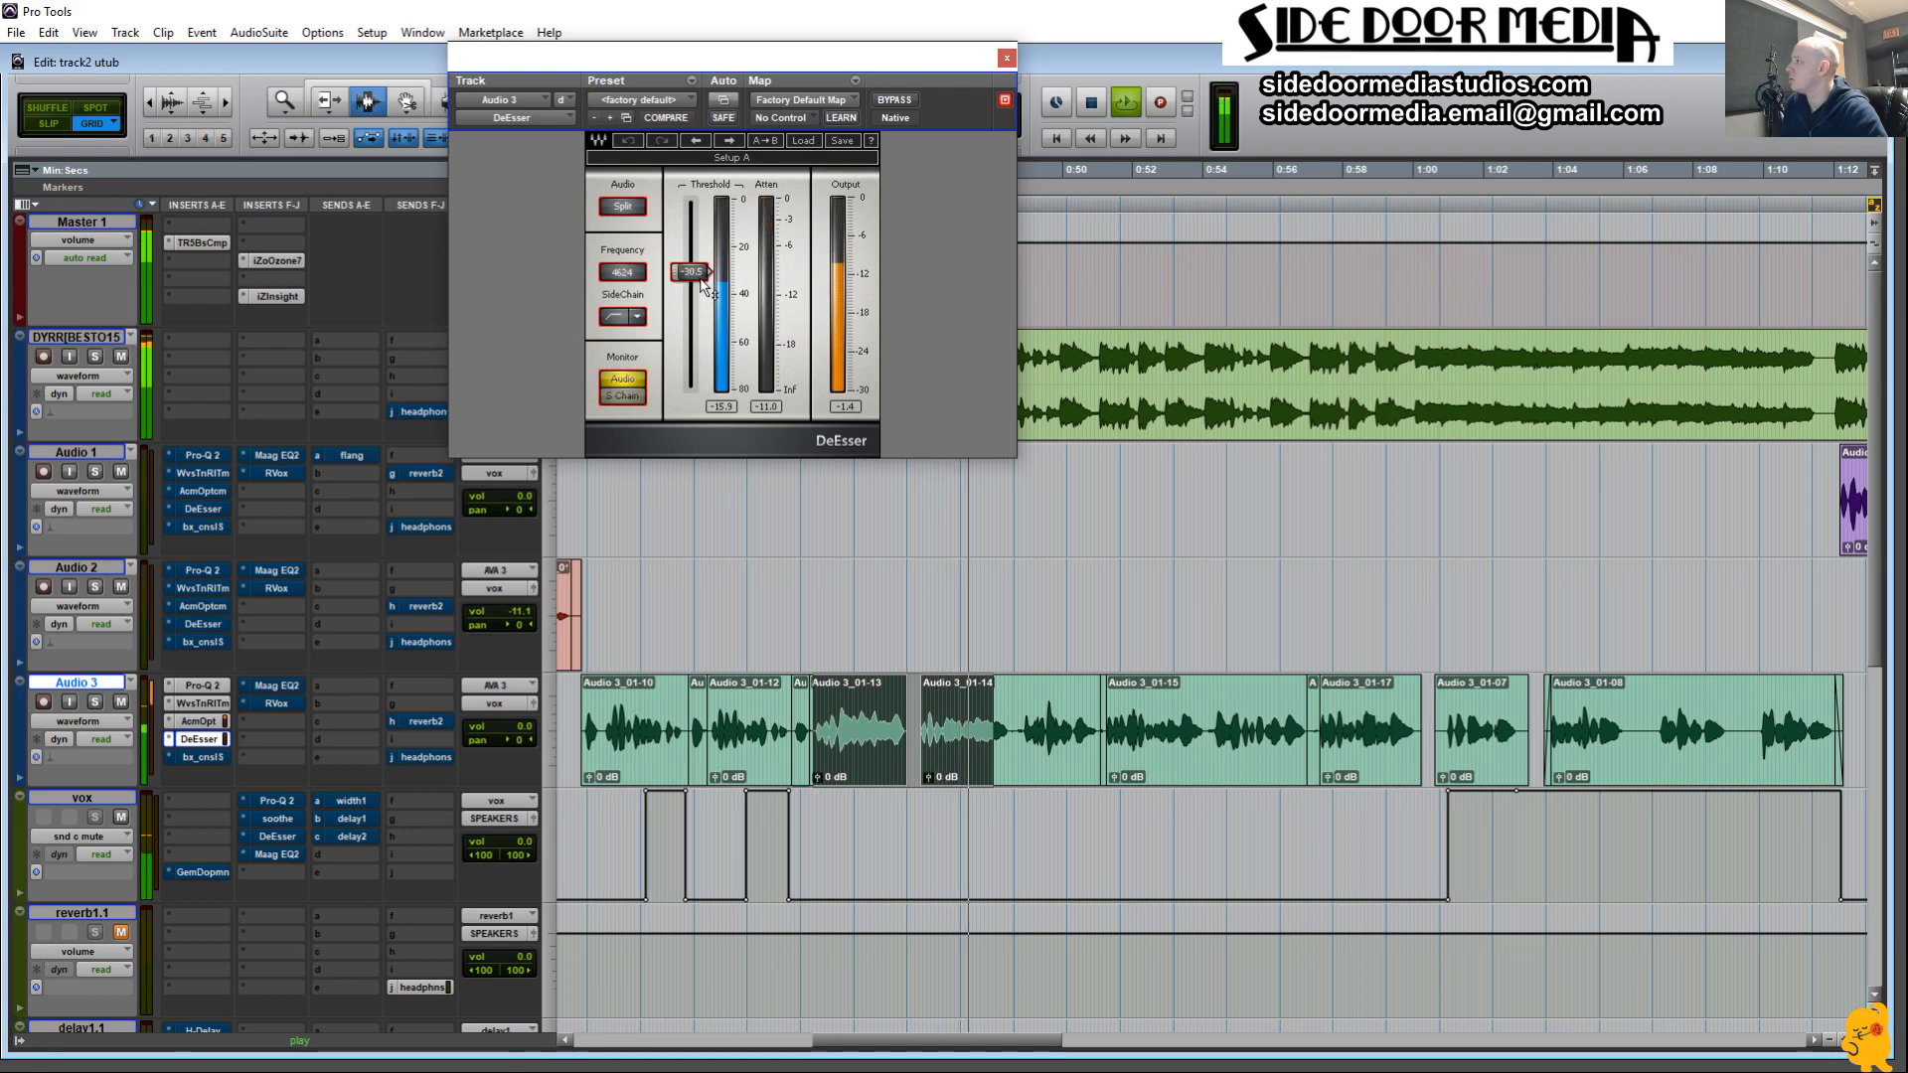
drag(702, 281, 691, 255)
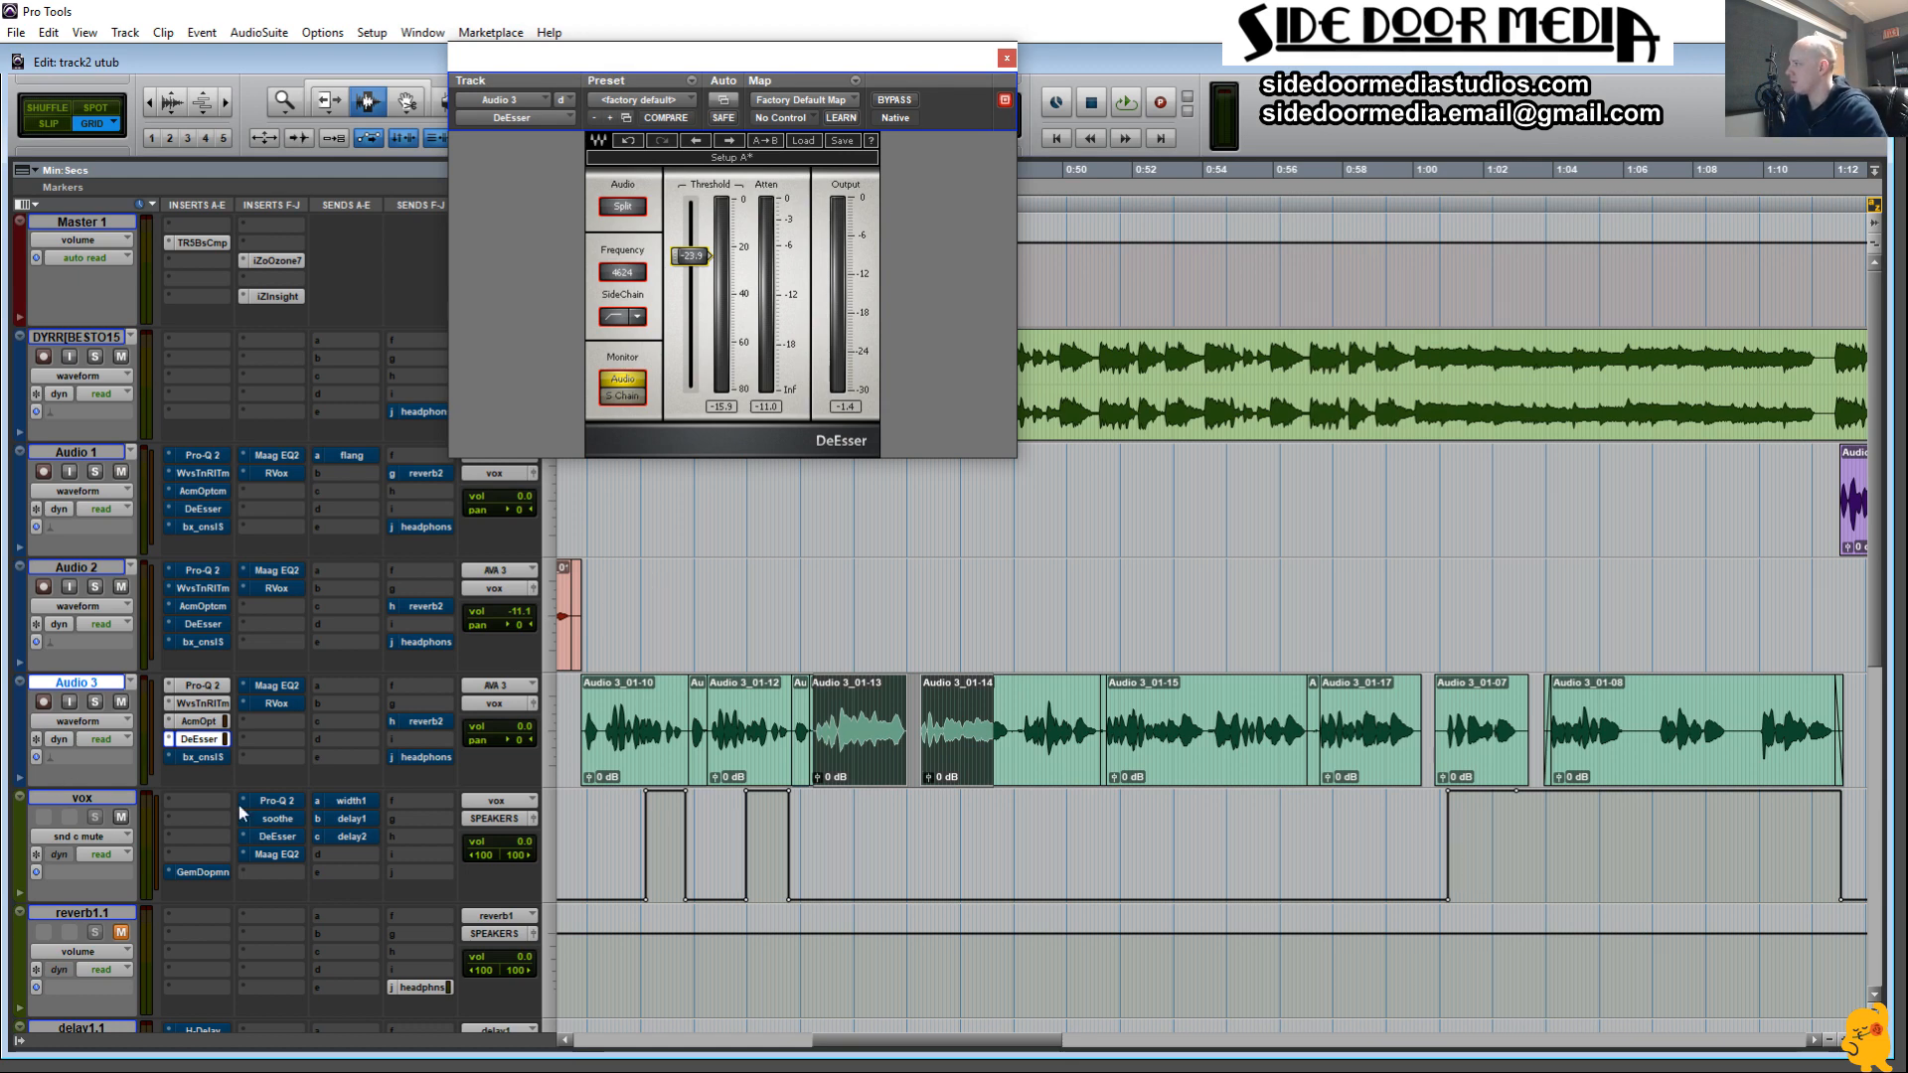
Open Audio 3's bx_console SSL 4000 E and reselect the verse from clip Audio 3_01-10 through 01-08.
click(211, 755)
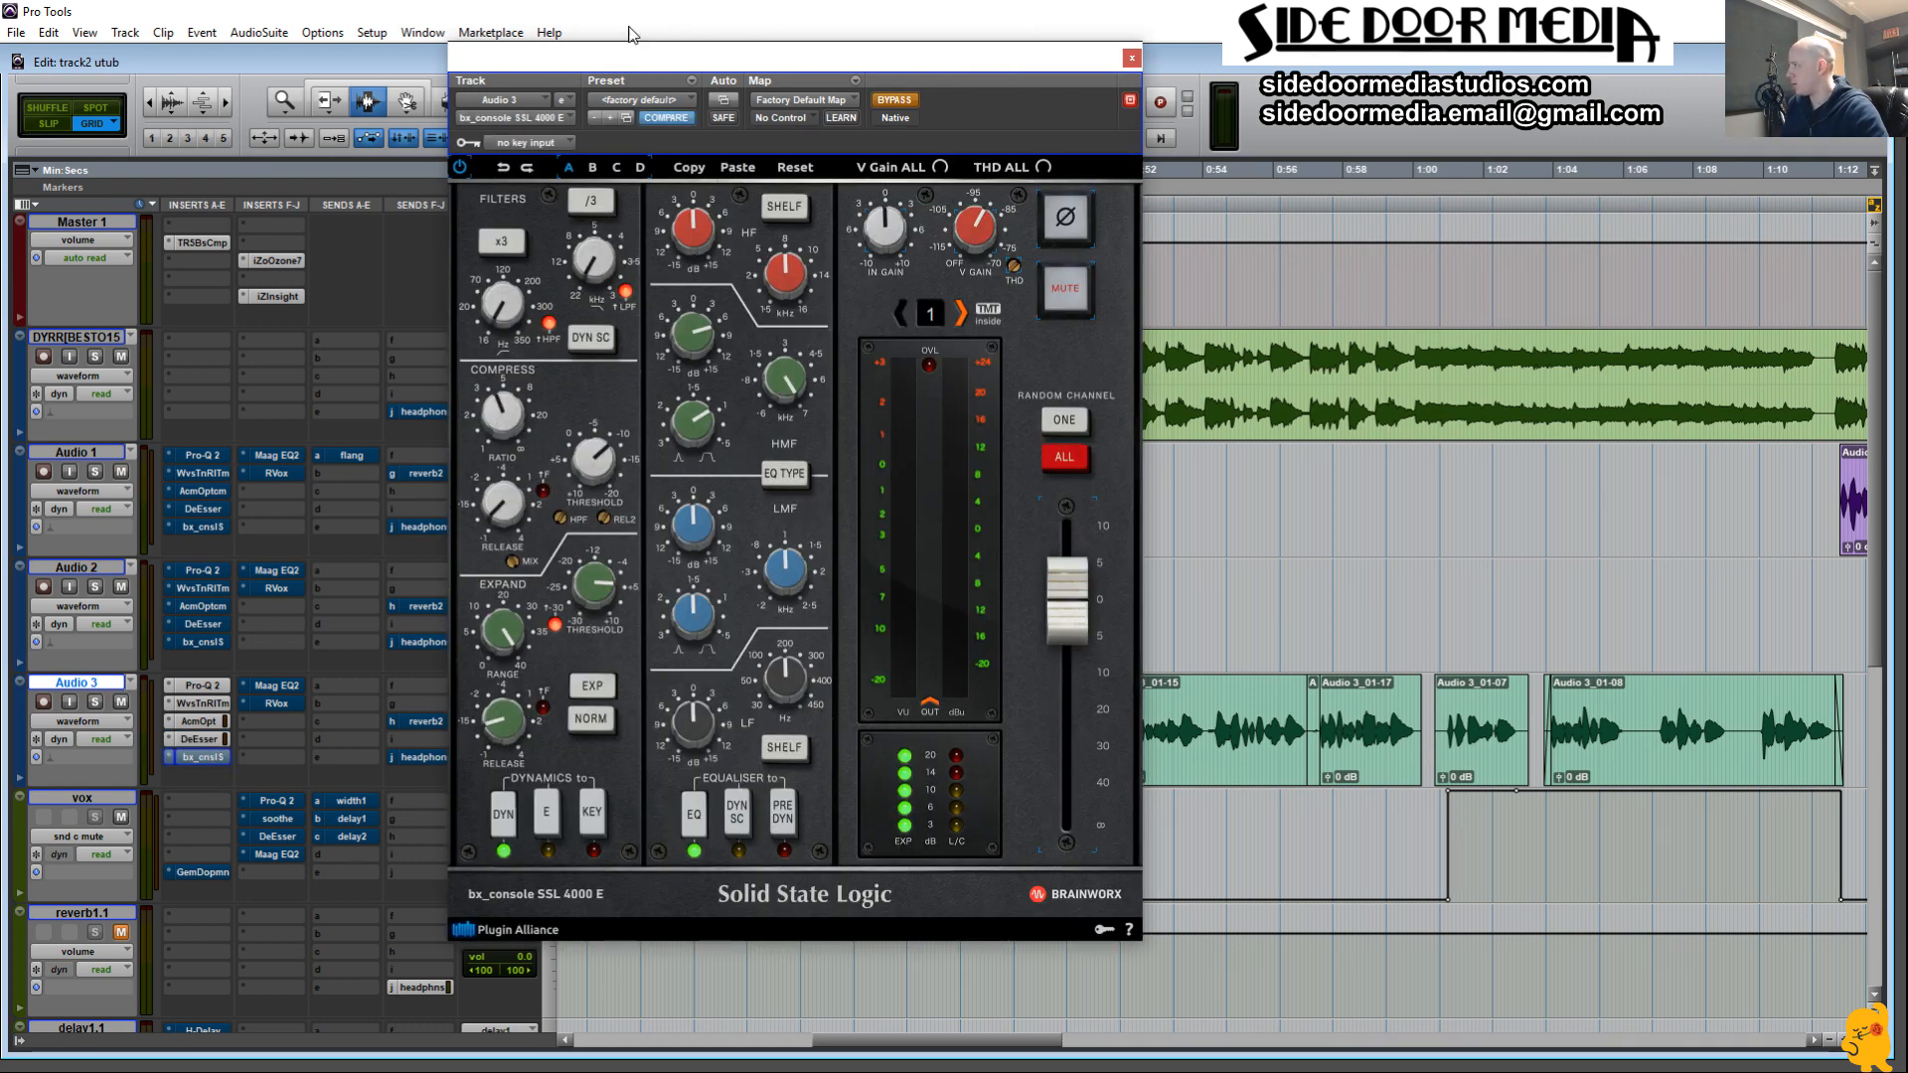
drag(636, 69, 316, 7)
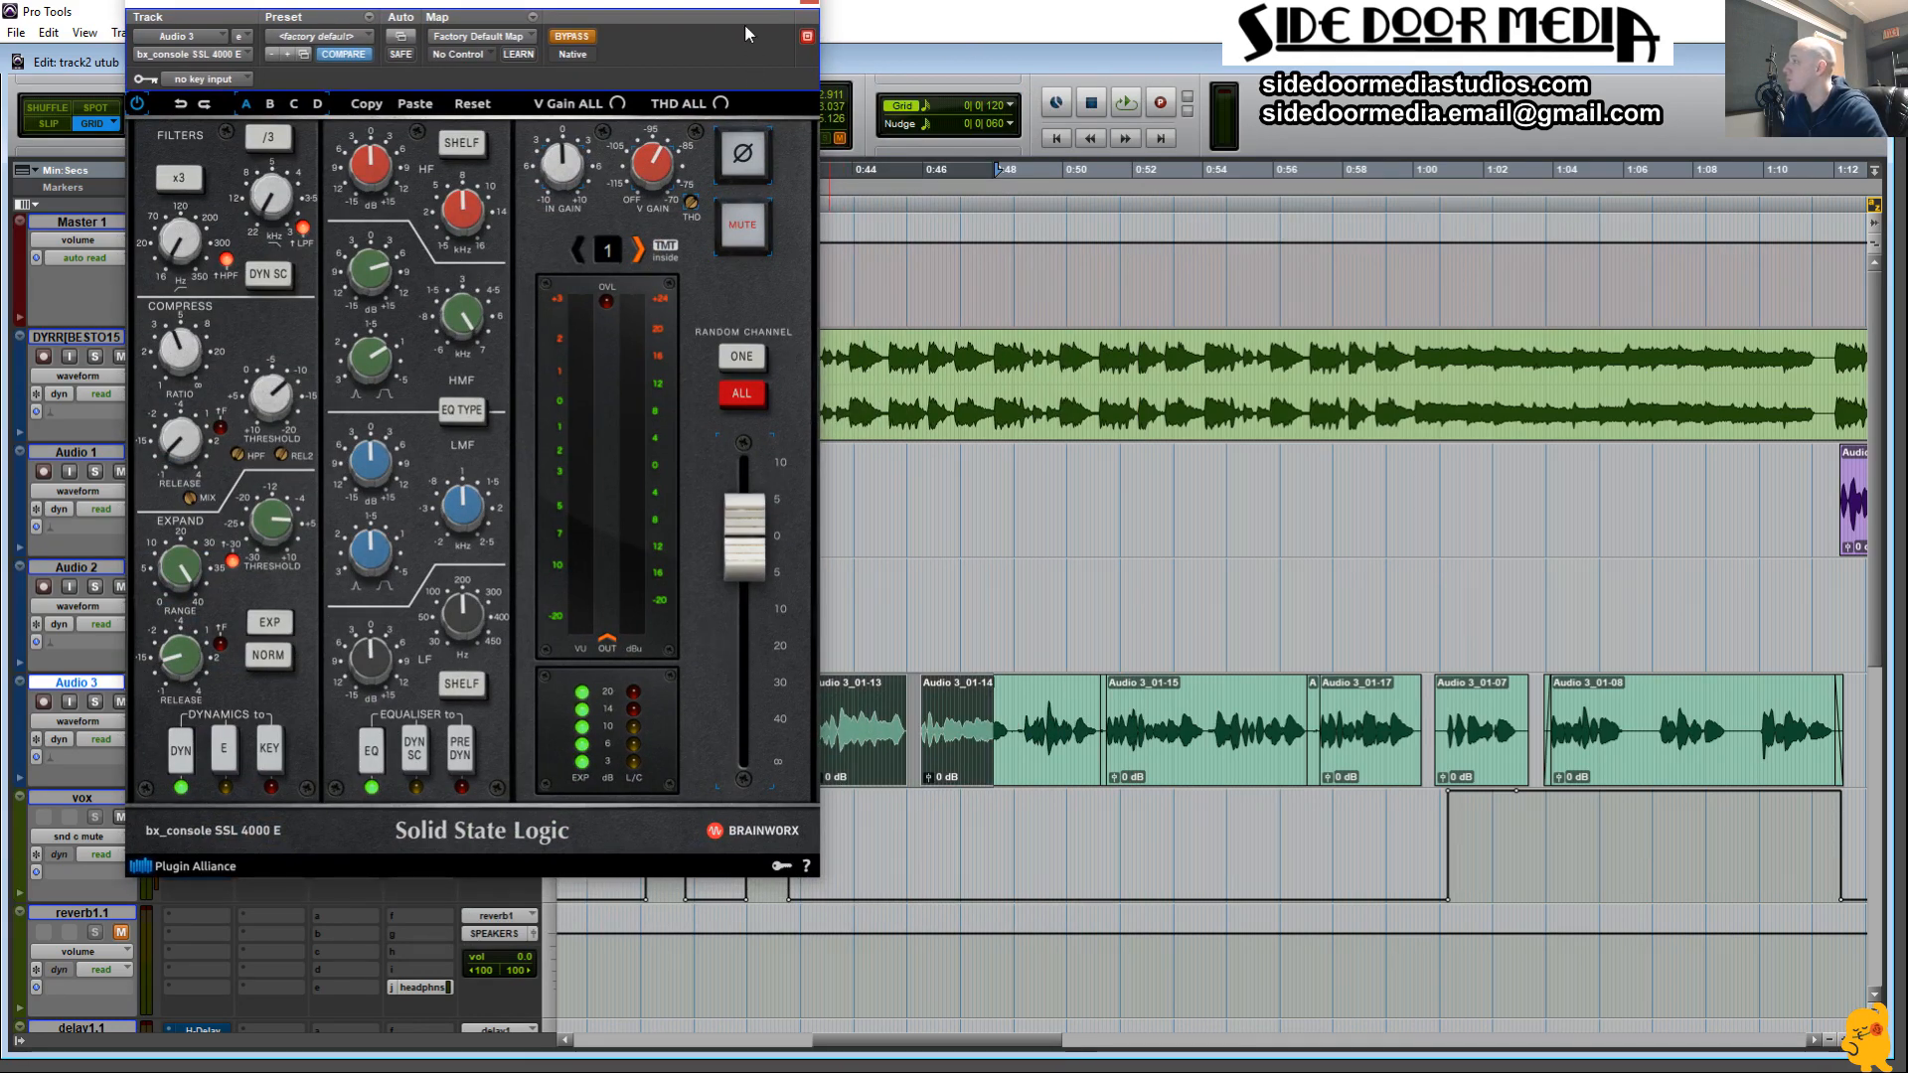
drag(723, 15, 420, 175)
shift+click(634, 695)
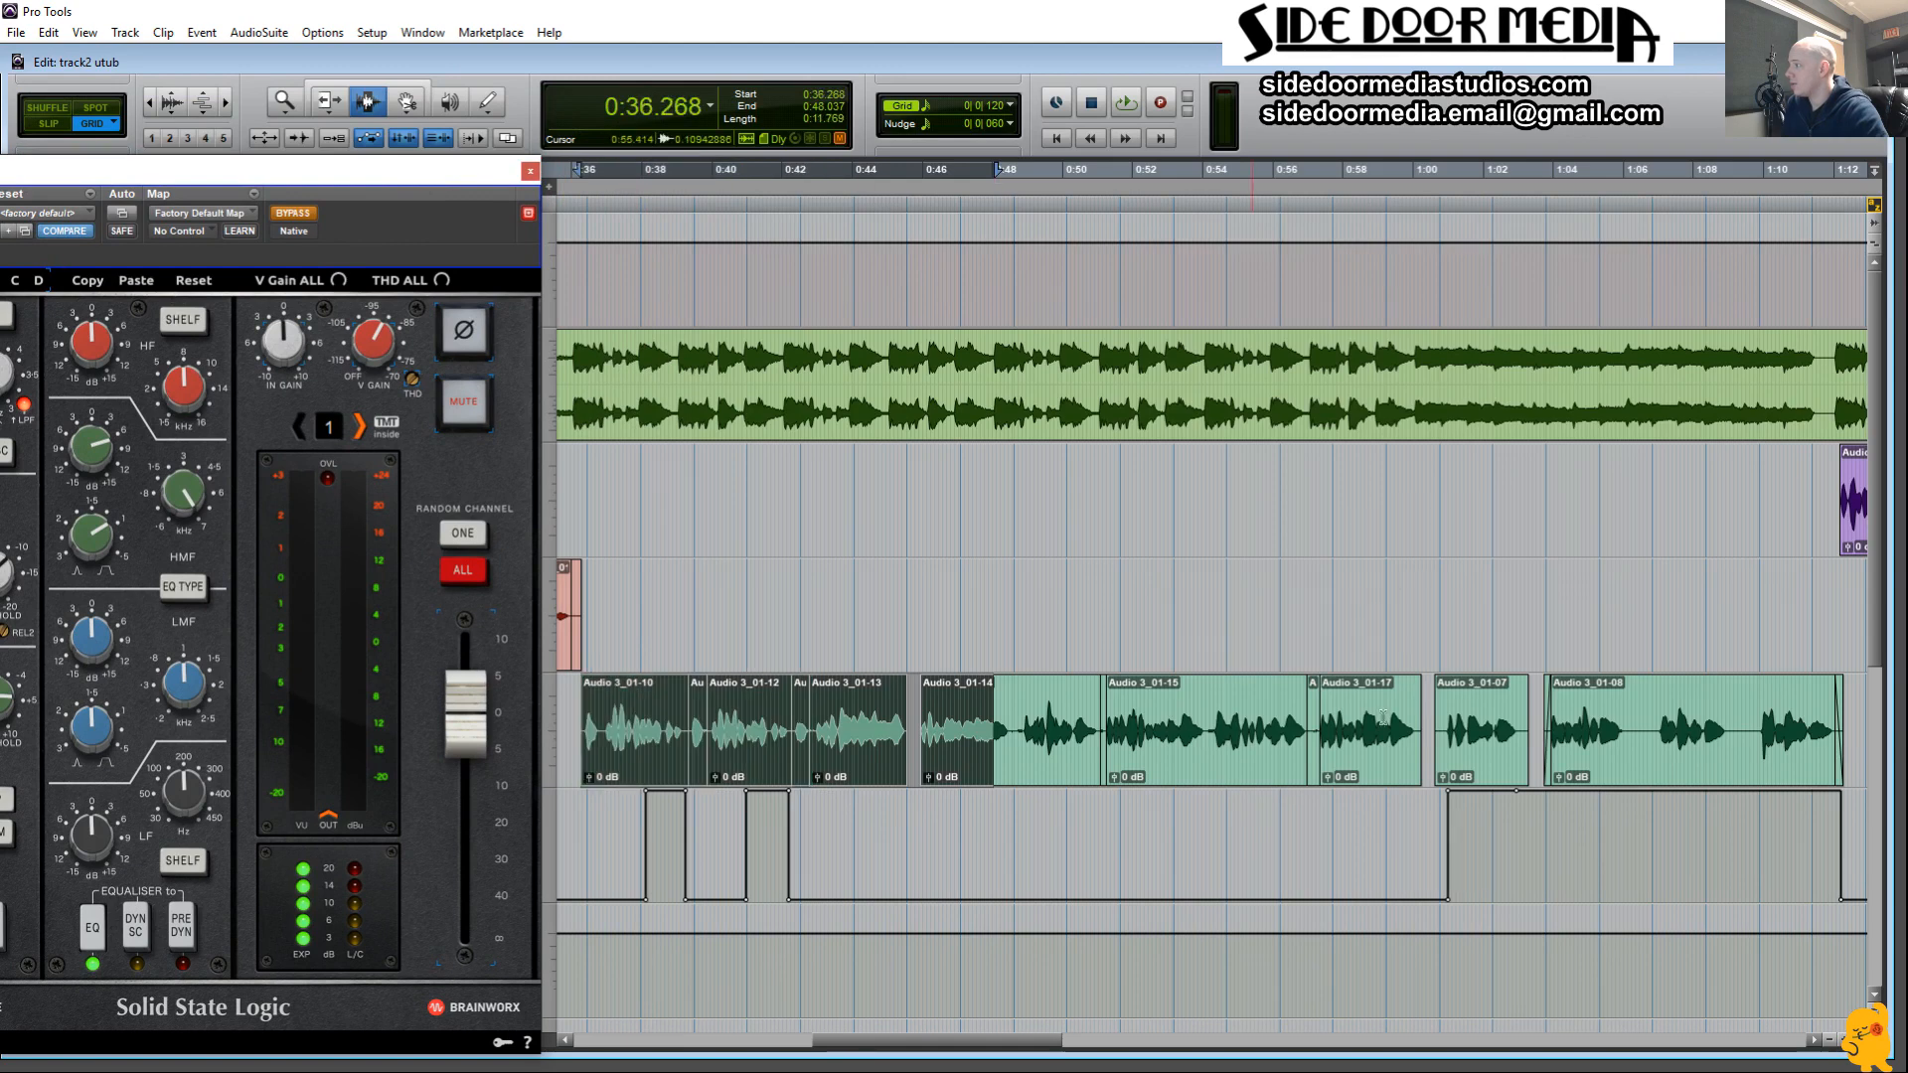
shift+click(1700, 708)
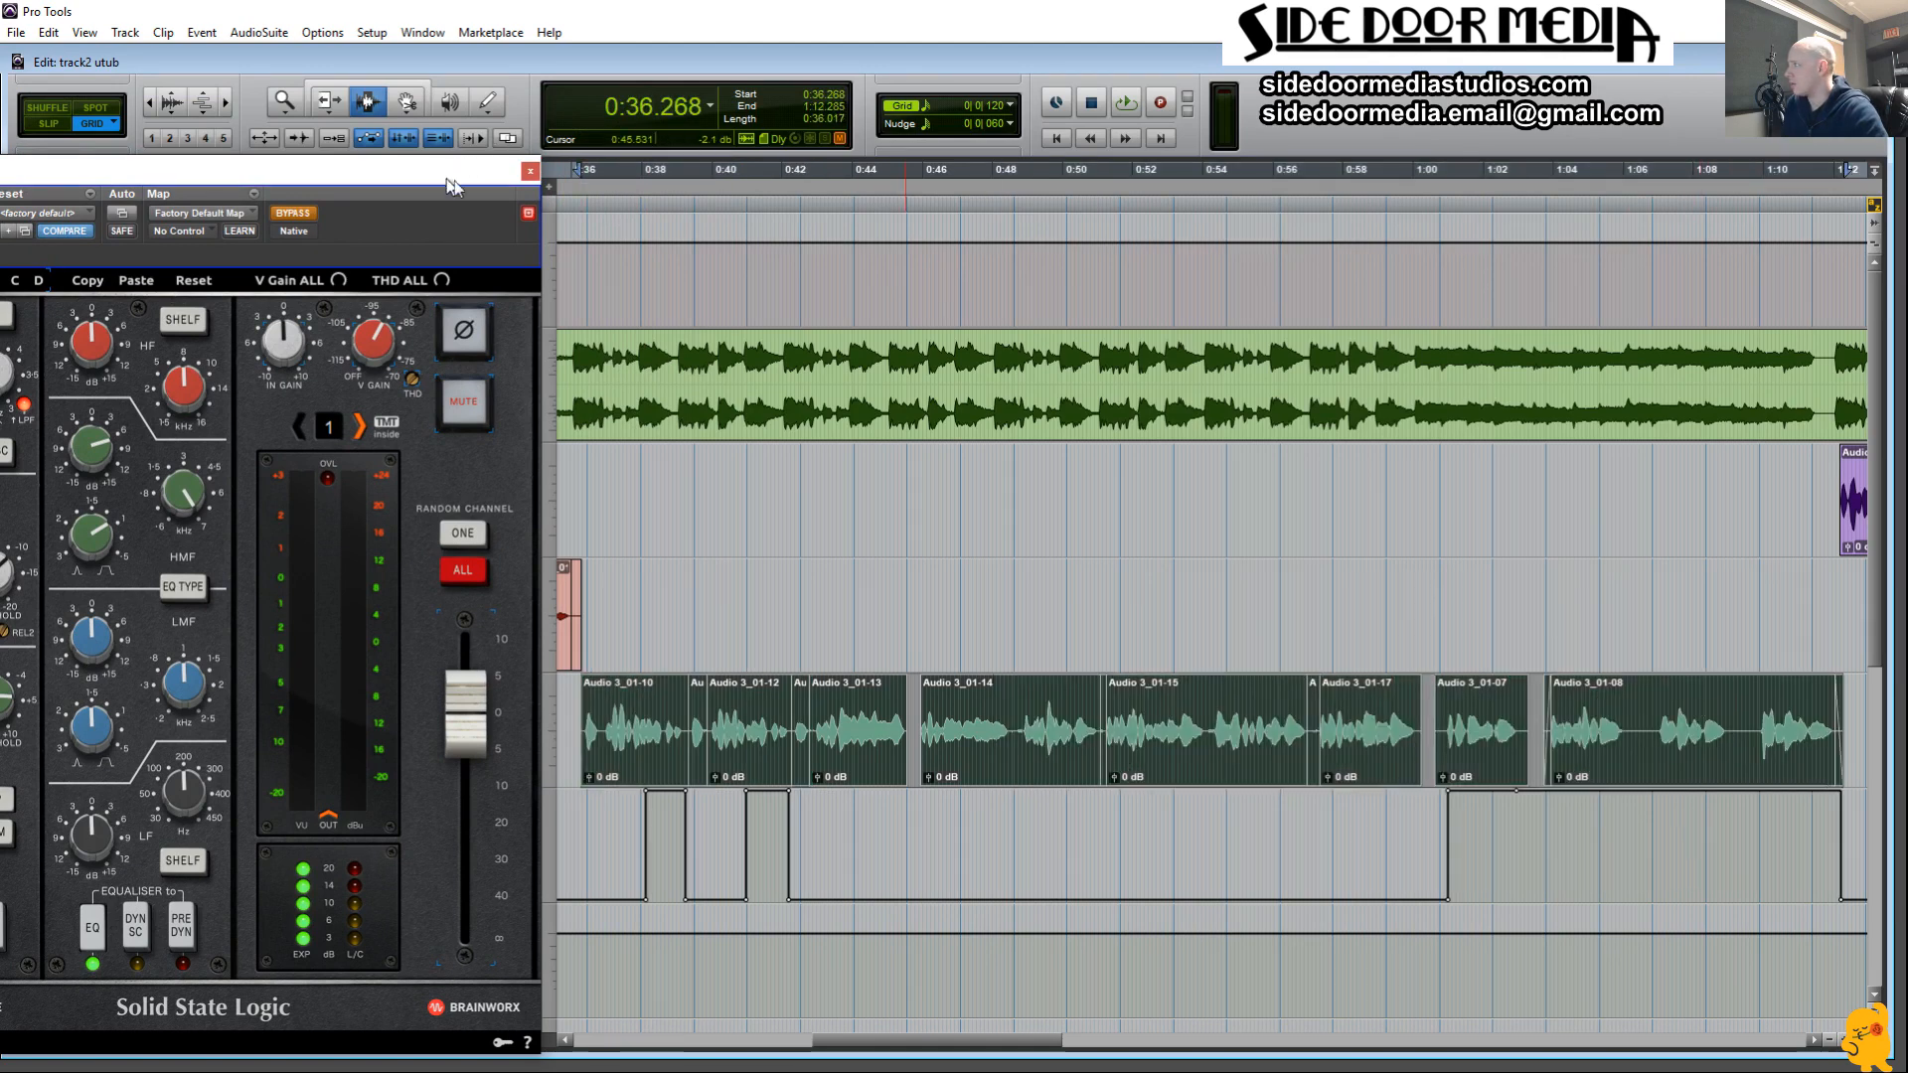
drag(453, 187, 1182, 30)
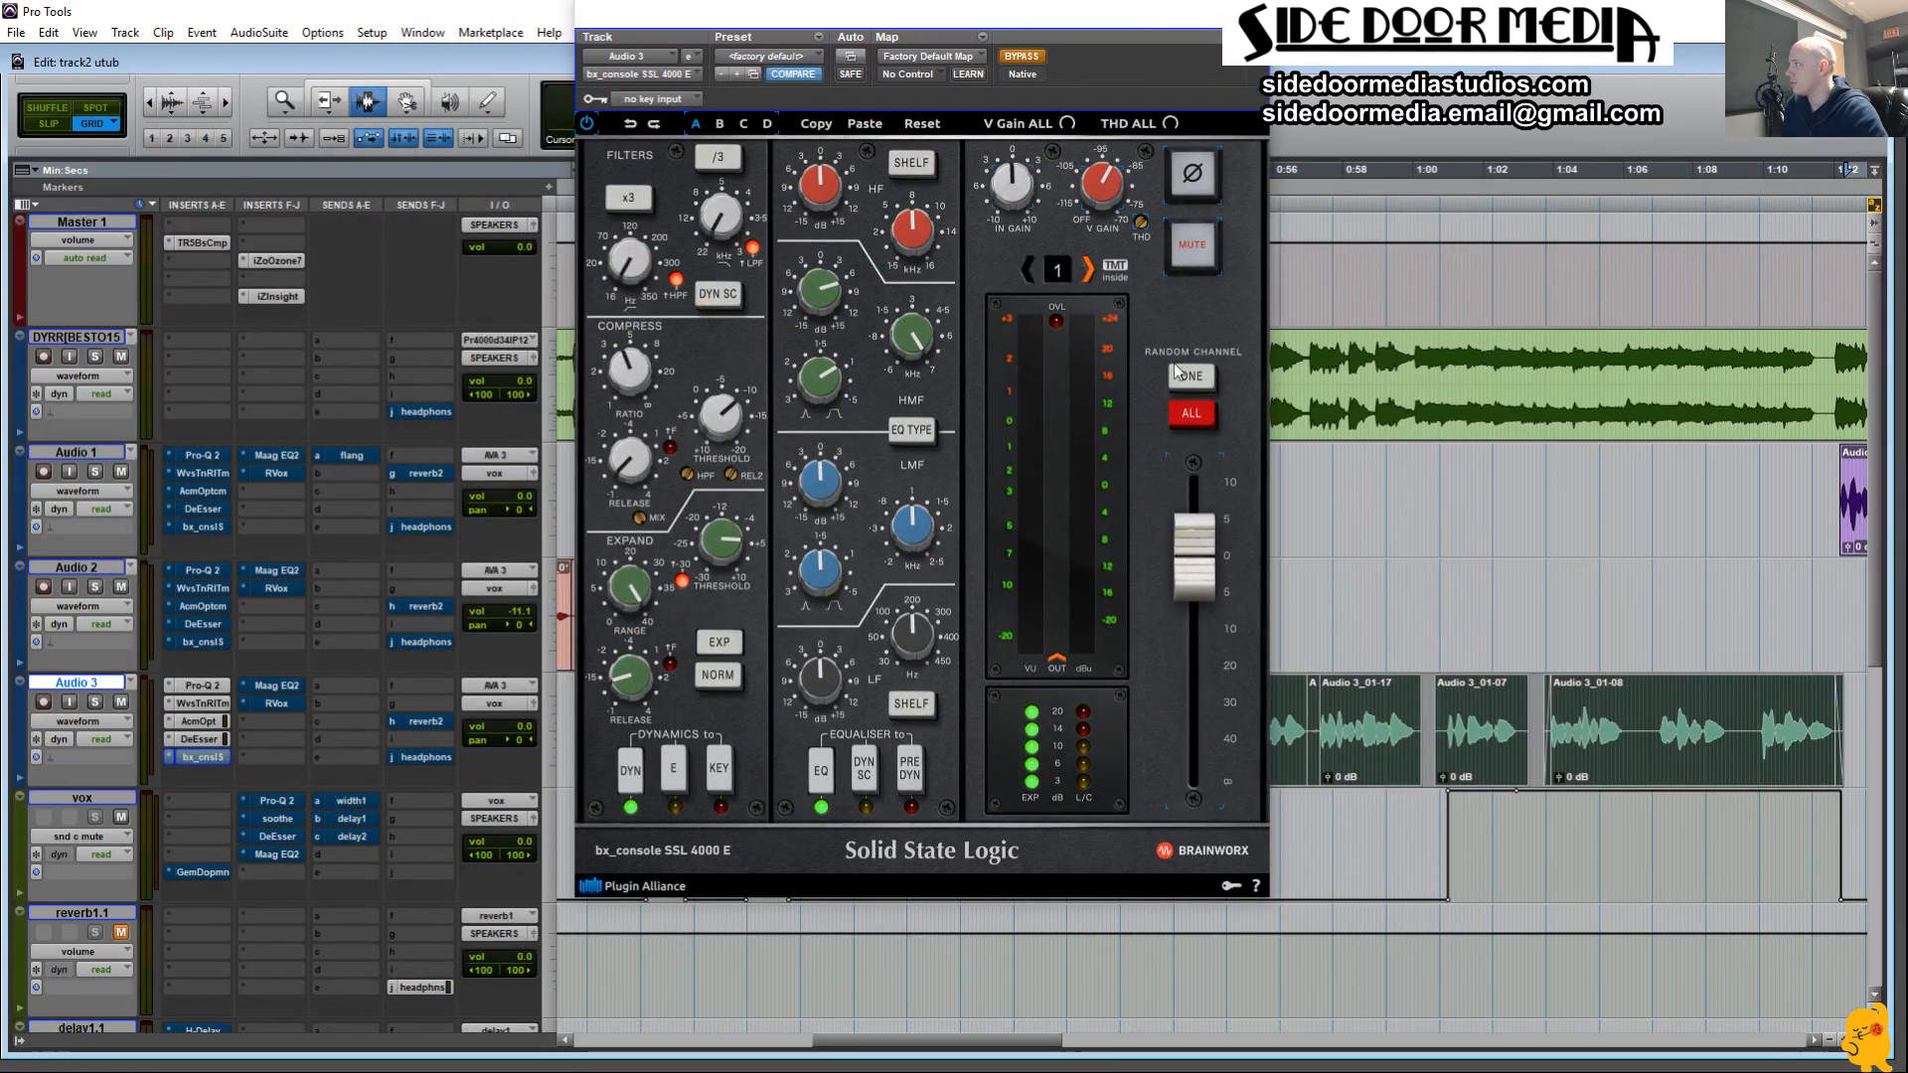
Take the bx_console SSL 4000 E out of bypass on Audio 3 during playback and review its settings.
mouse_move(634, 387)
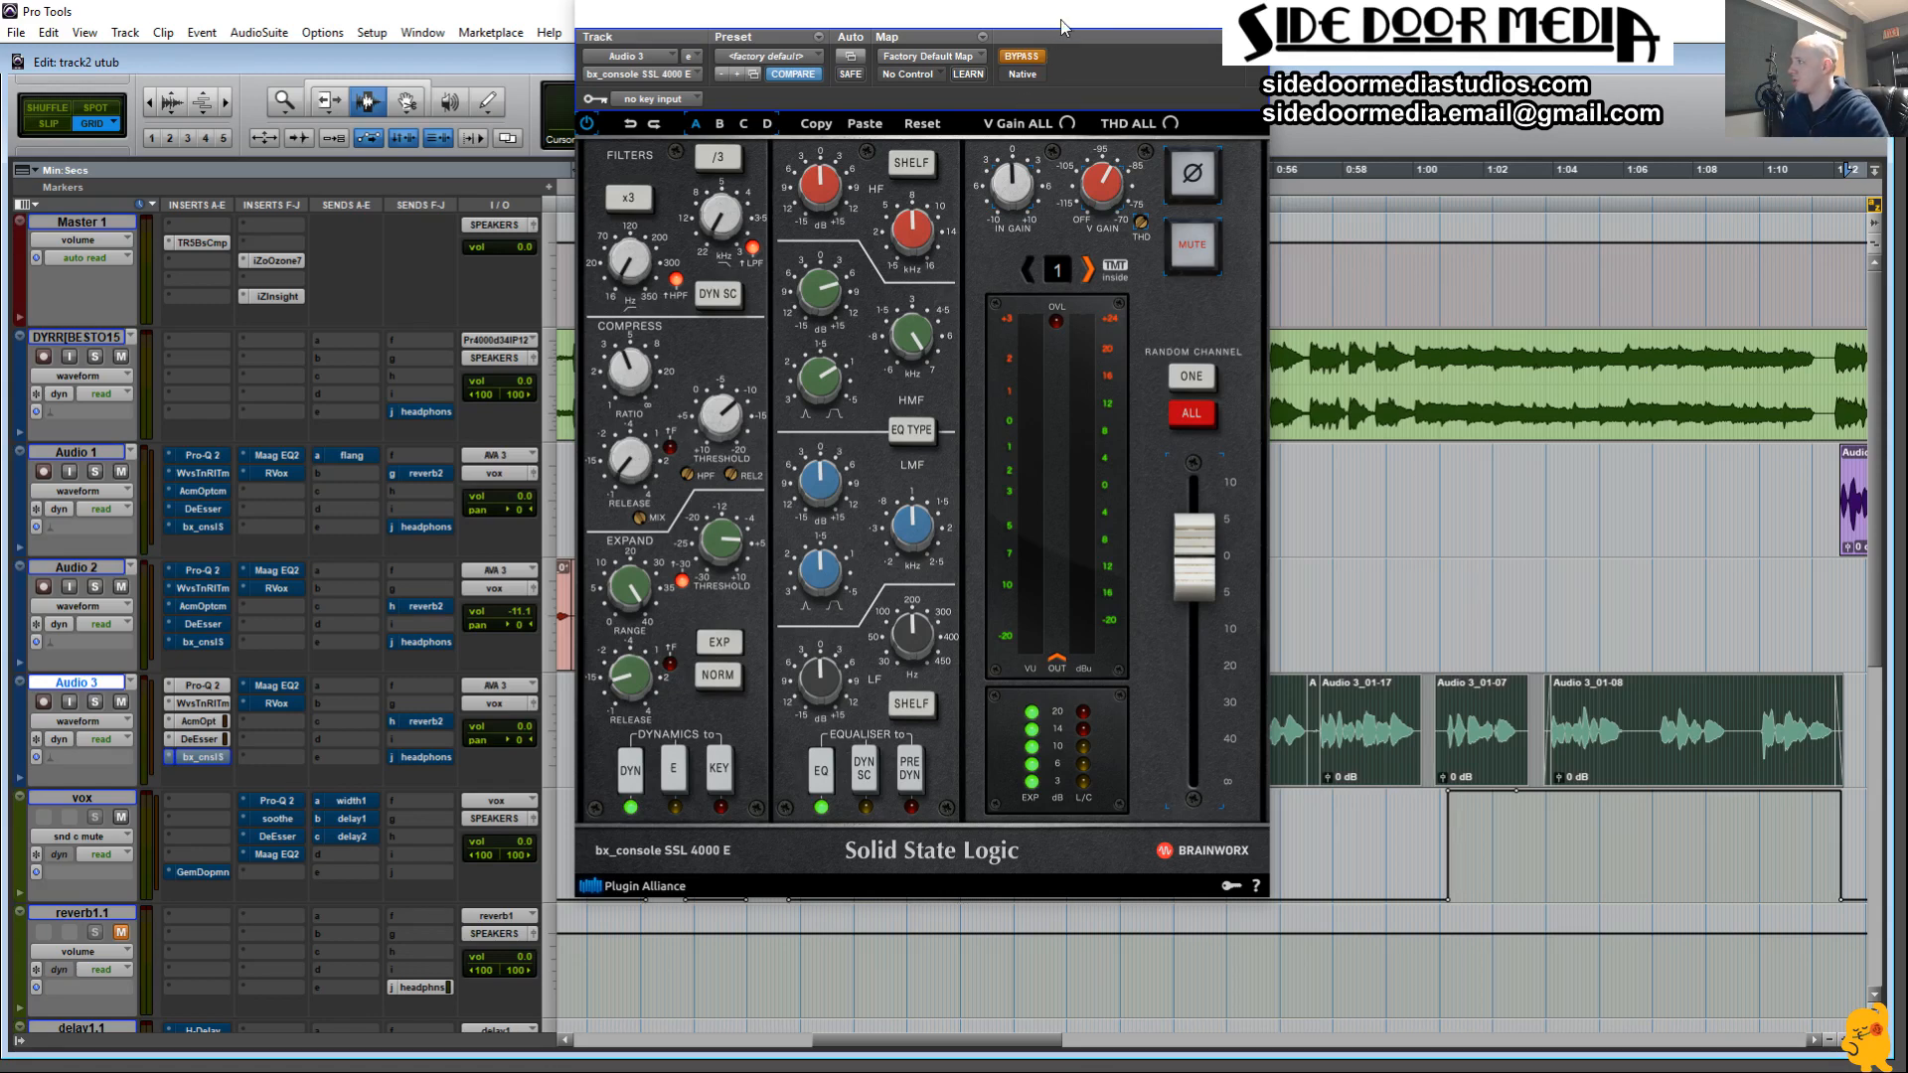
drag(1060, 19, 1078, 18)
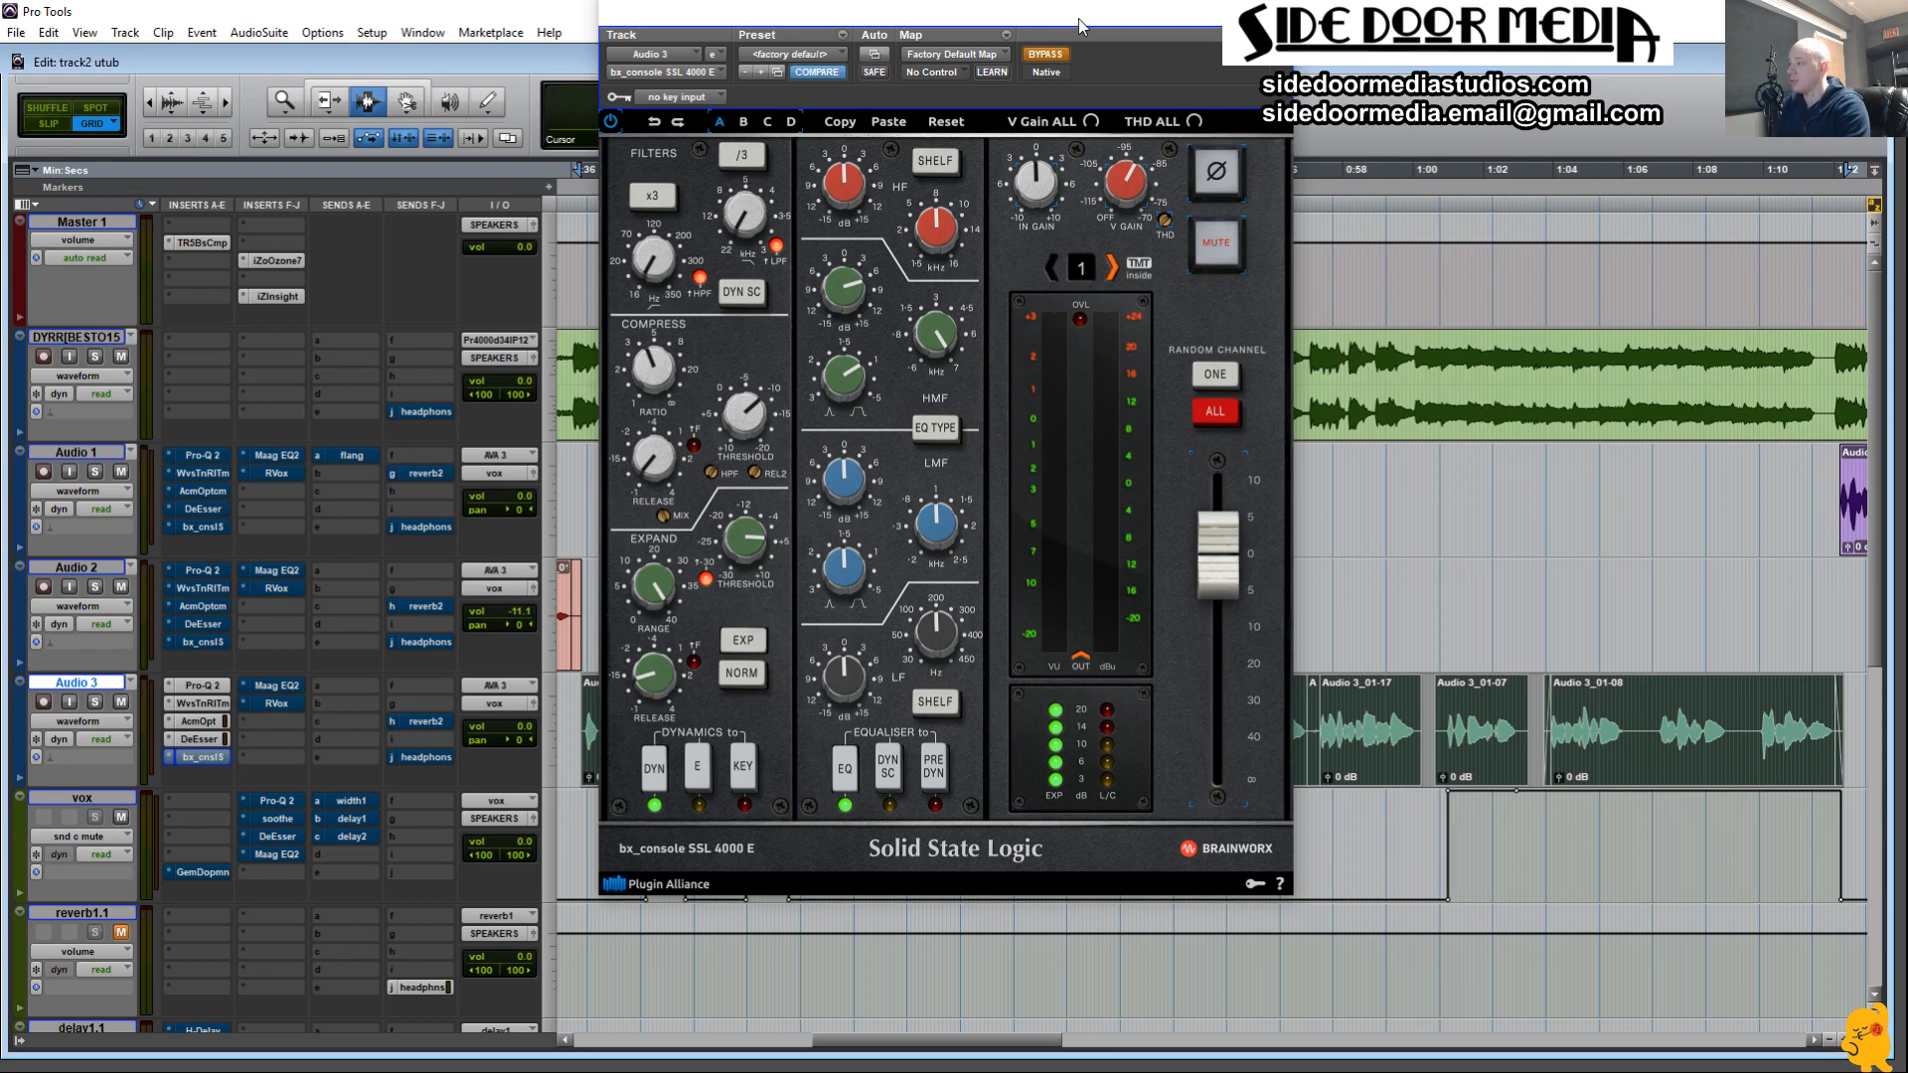
key(space)
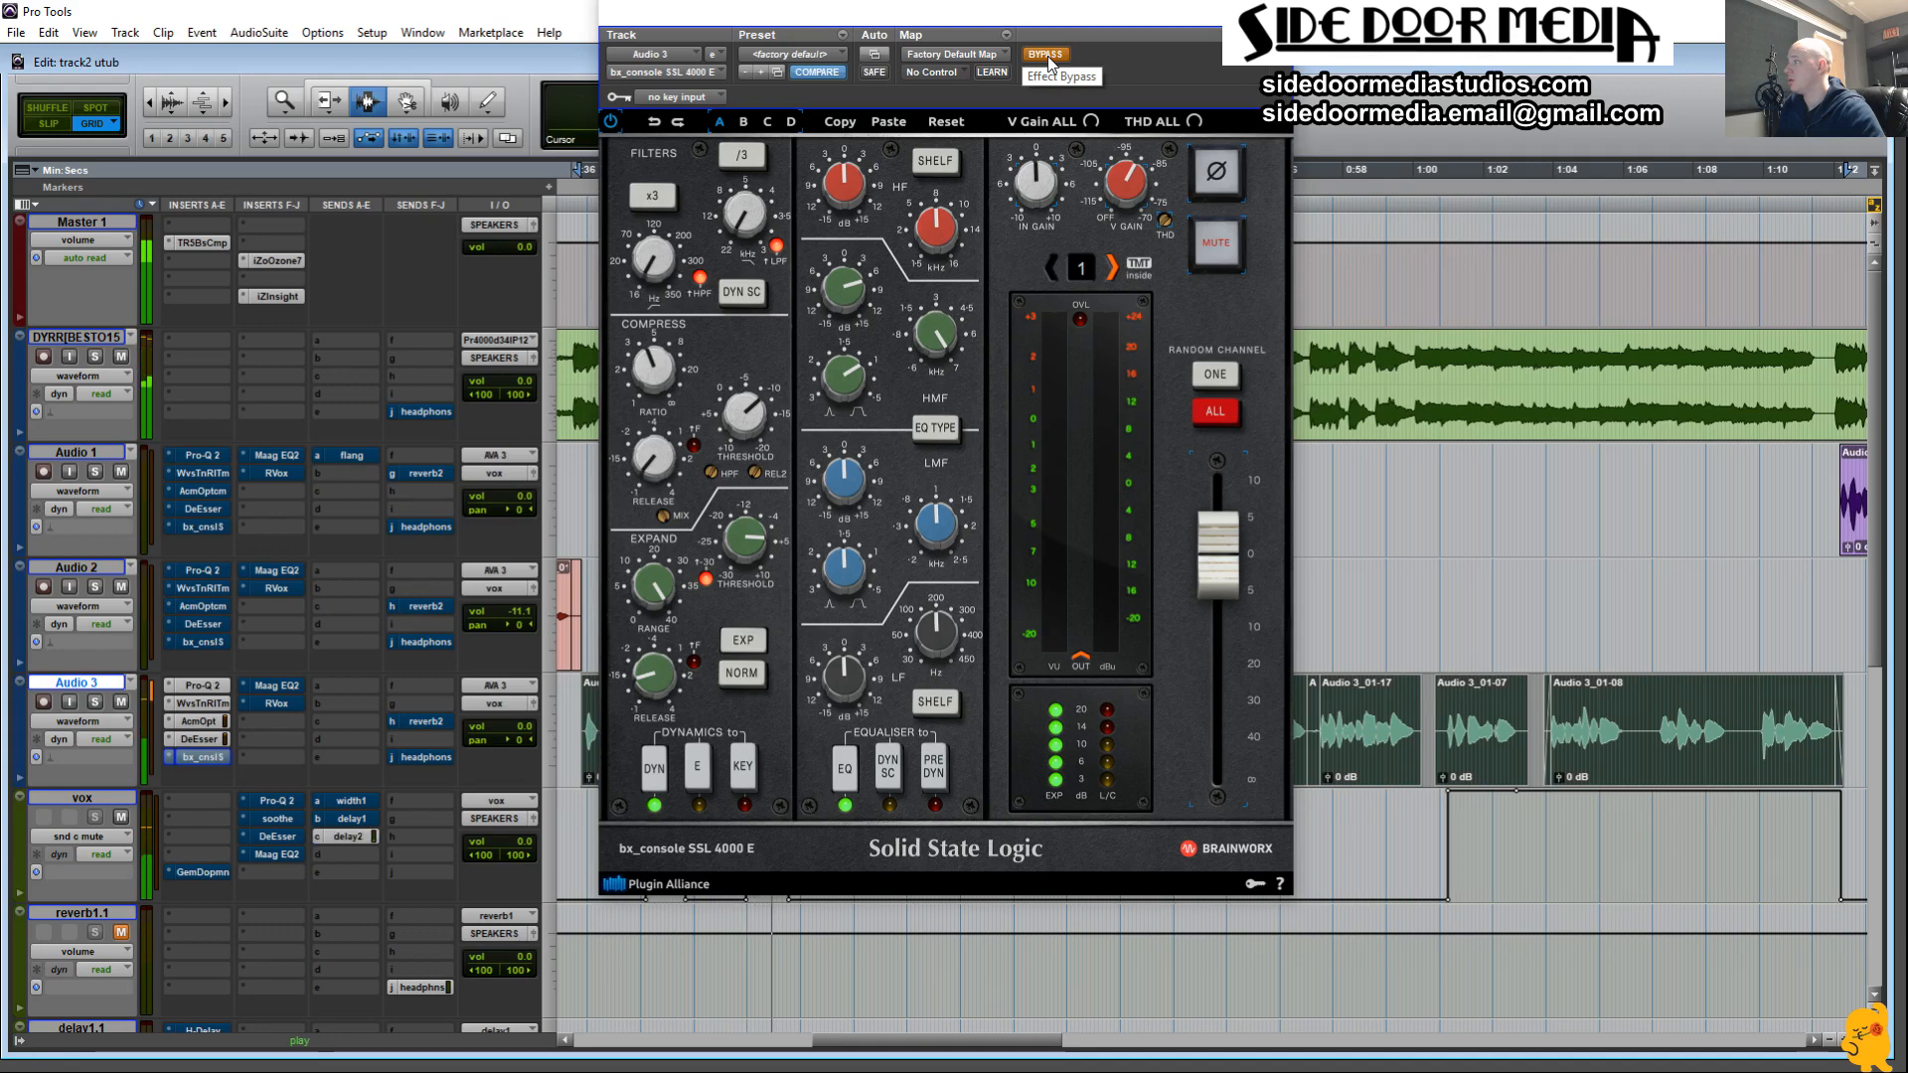
click(1047, 56)
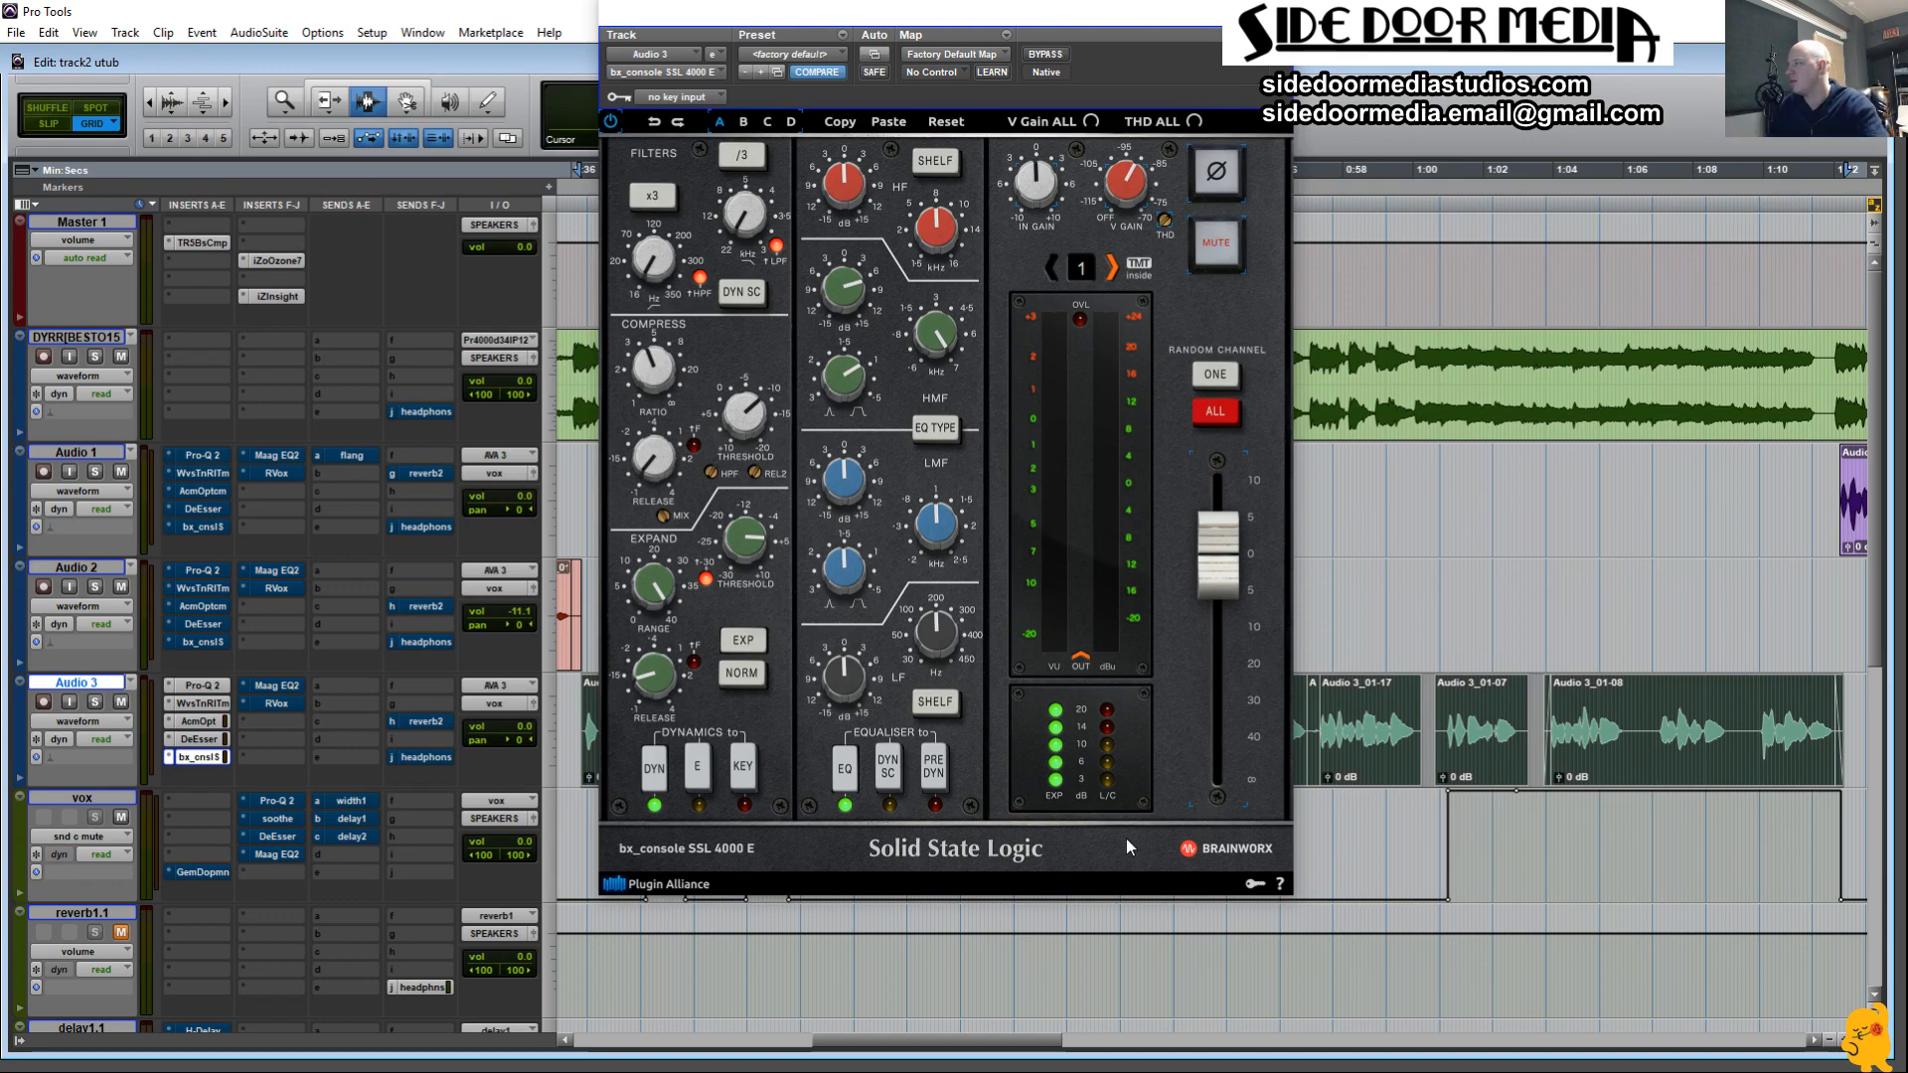
click(288, 687)
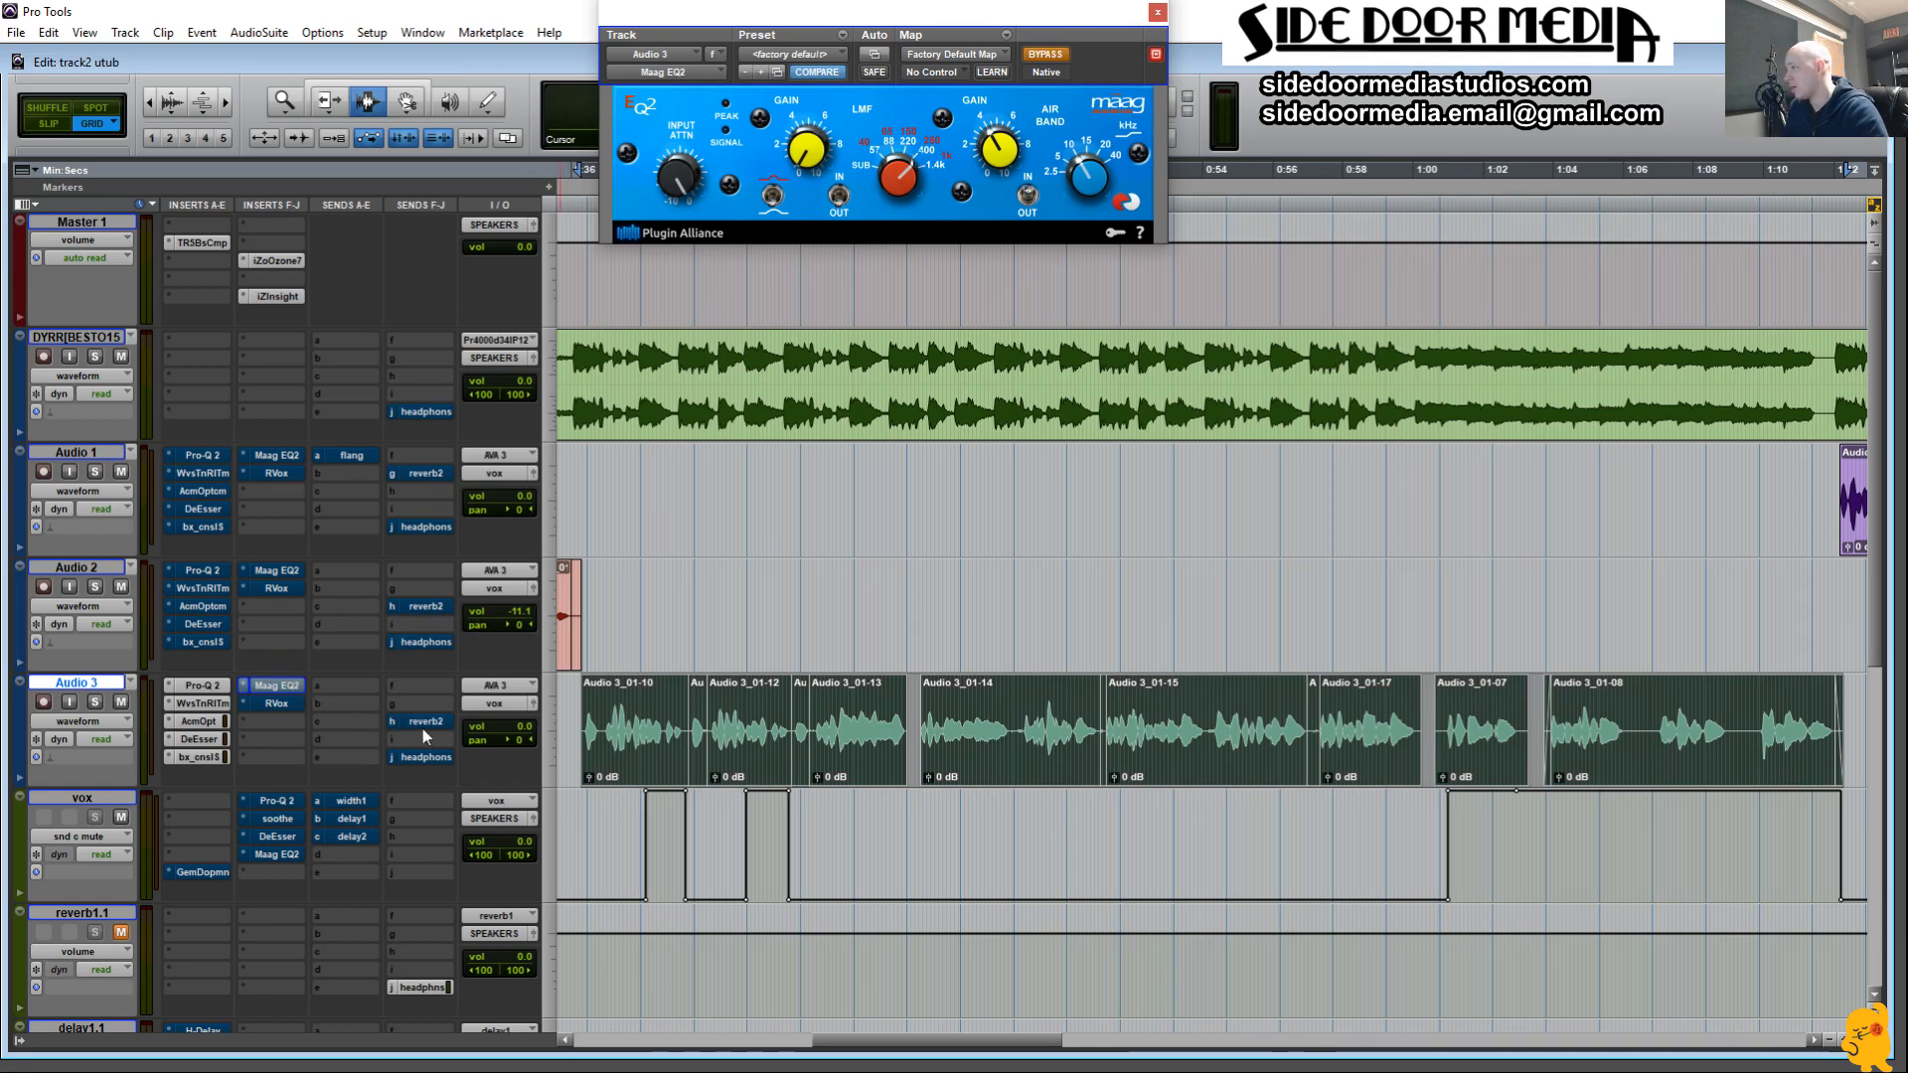
click(204, 757)
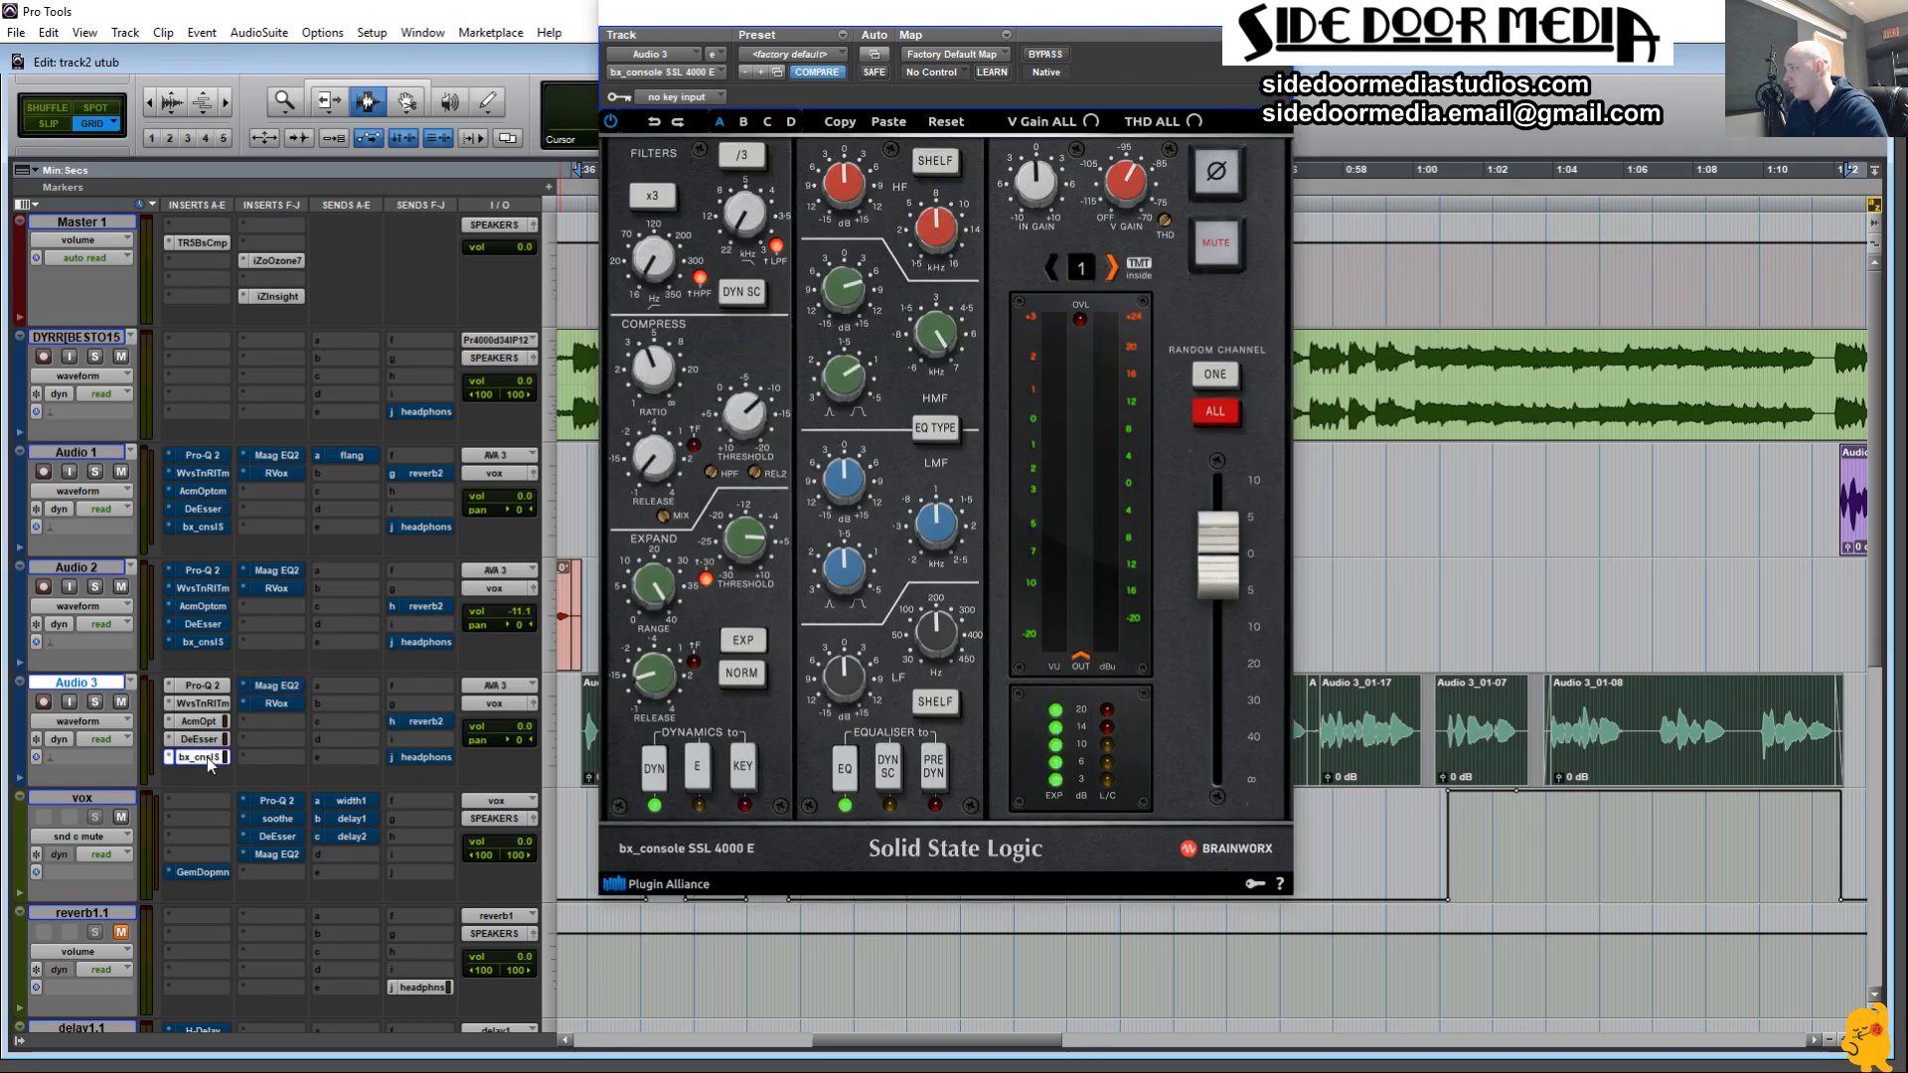
Compare the verse with Audio 3's Maag EQ2 bypassed and active during playback, leaving the EQ active.
click(265, 687)
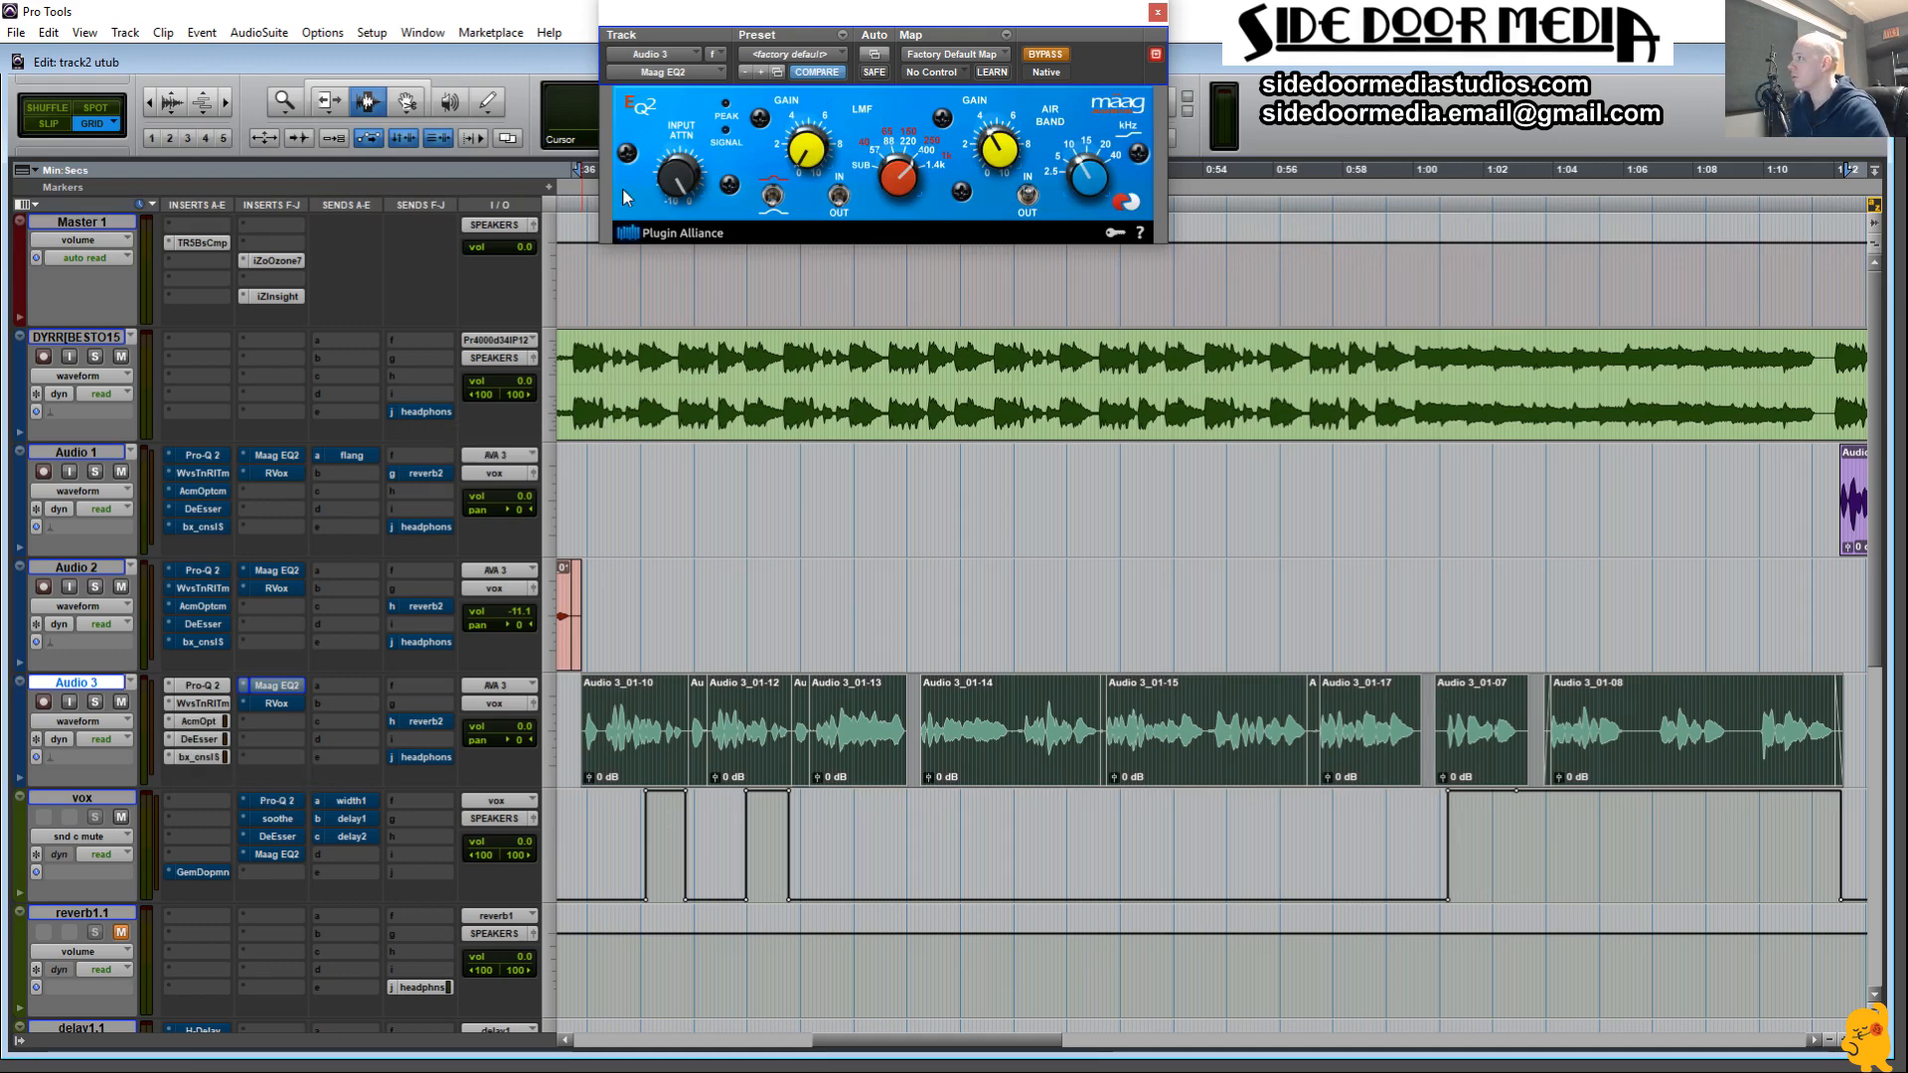
key(space)
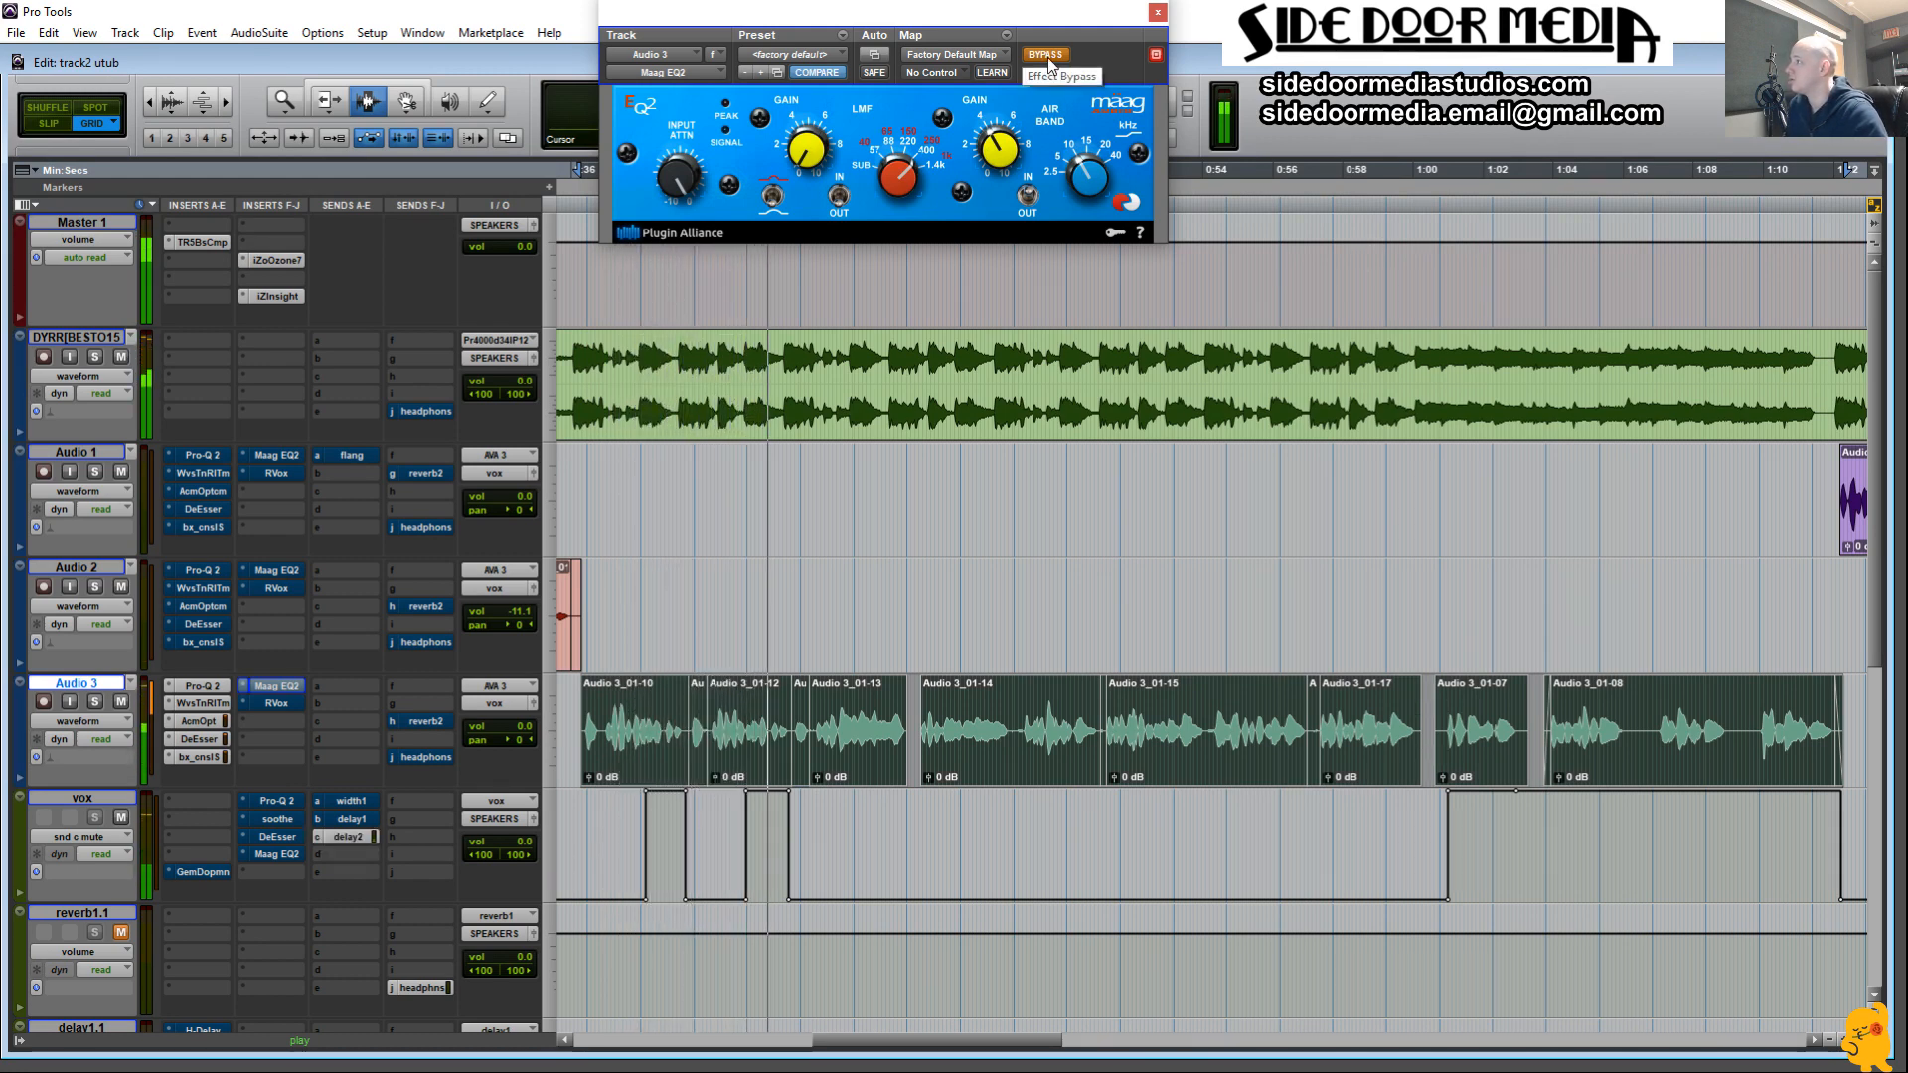
click(1049, 60)
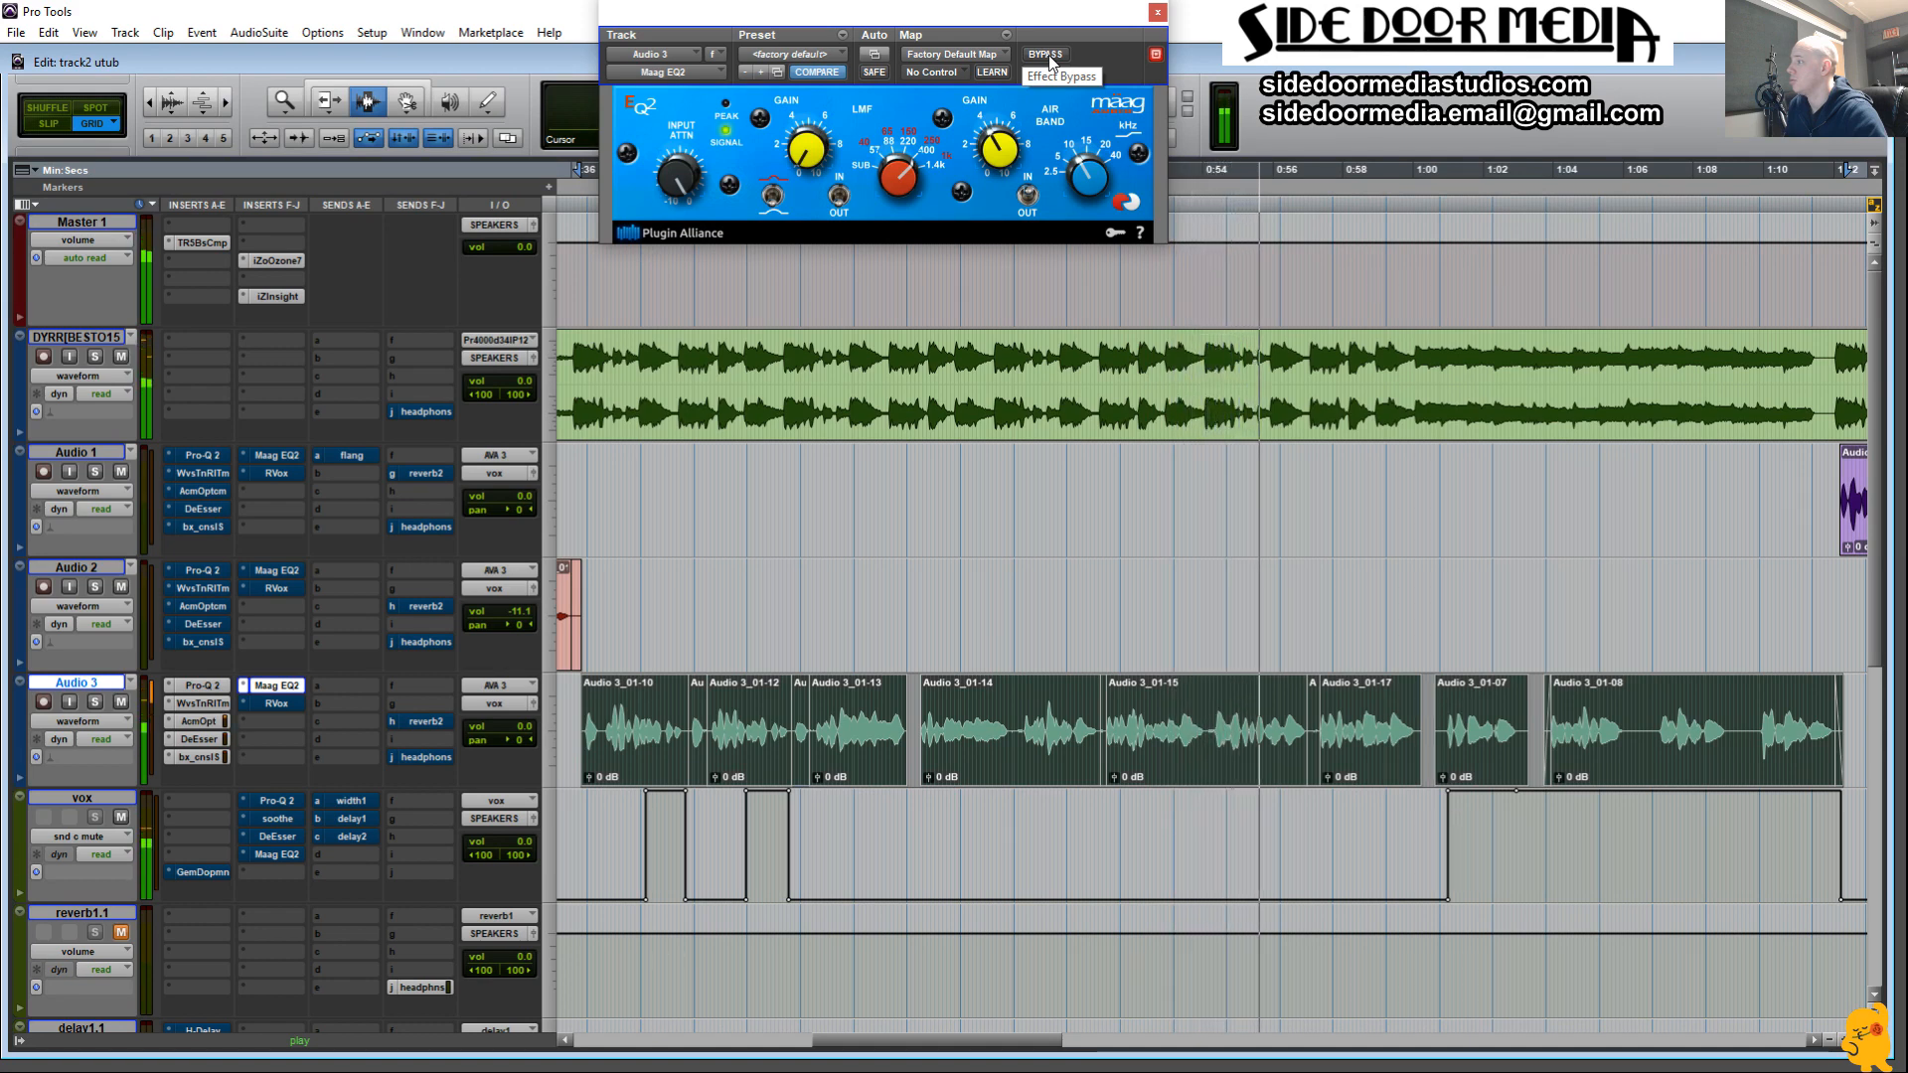
click(1050, 61)
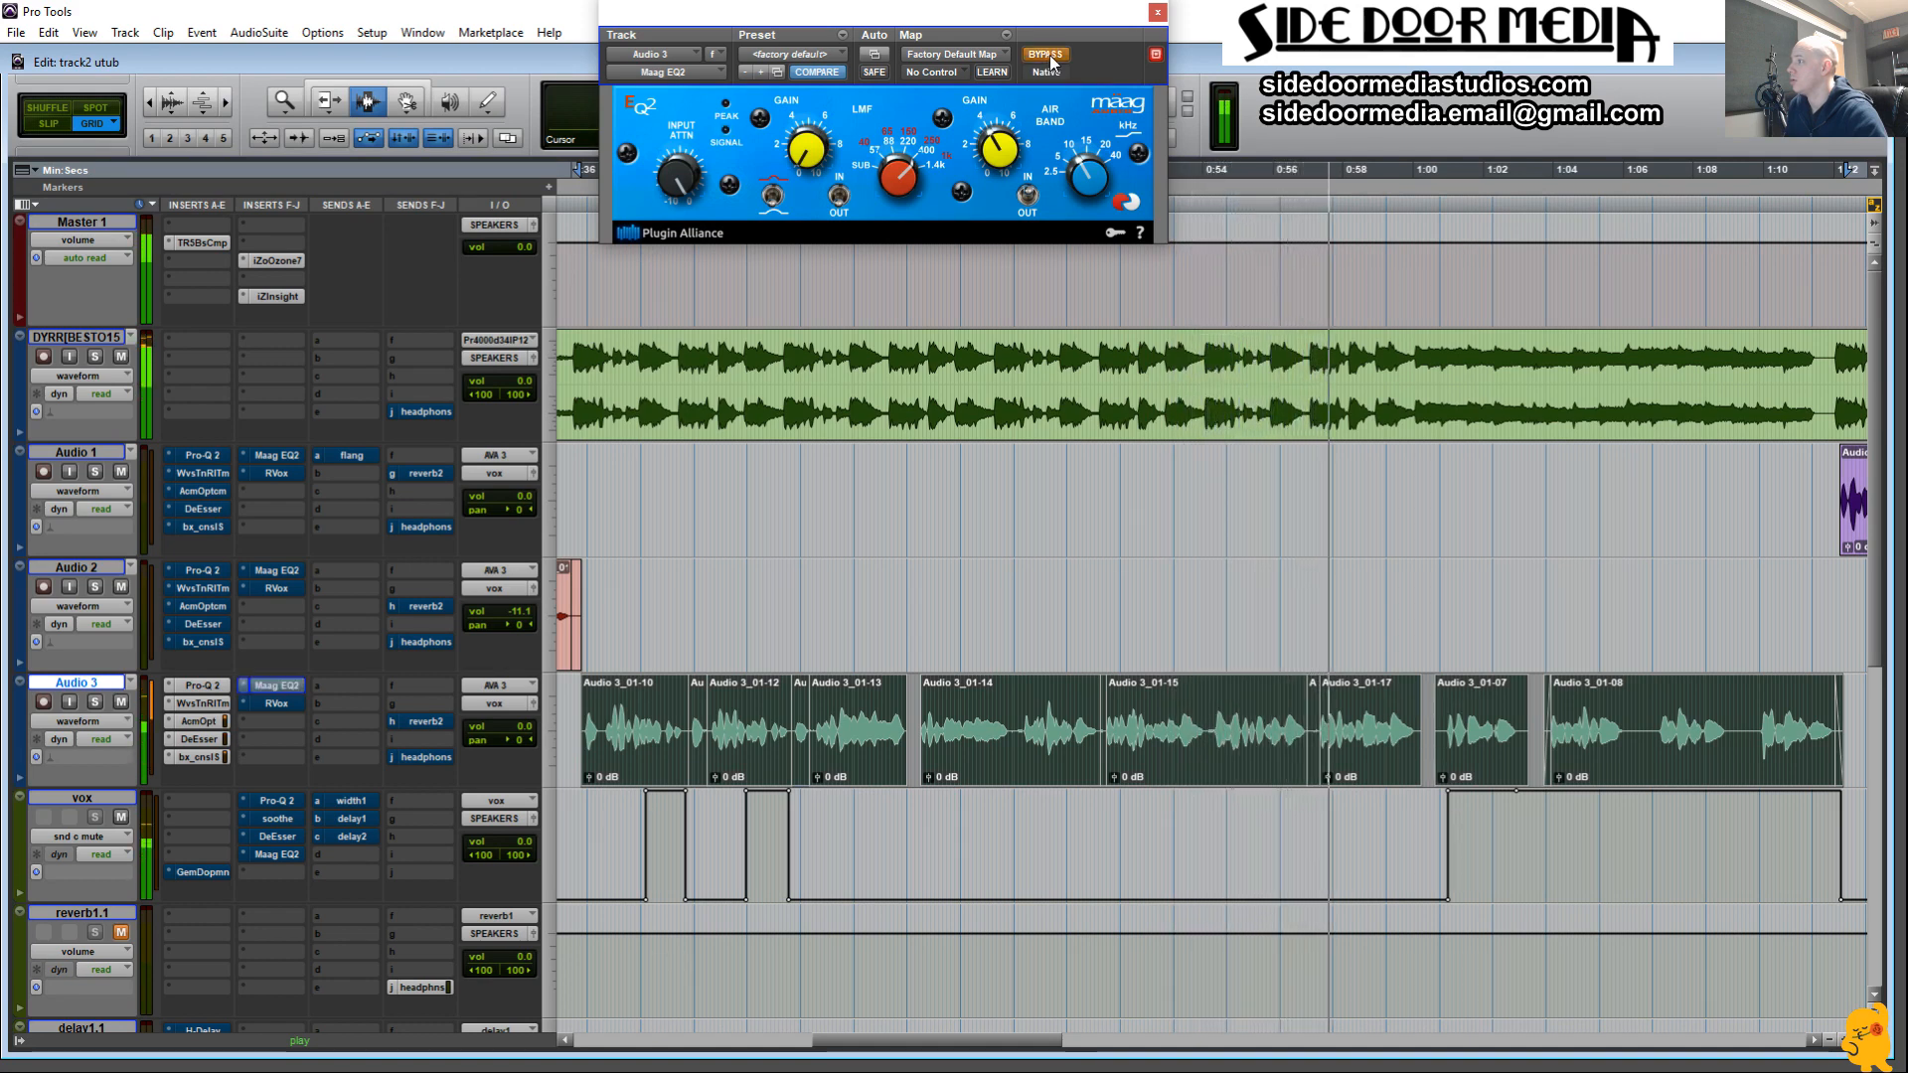
click(1050, 62)
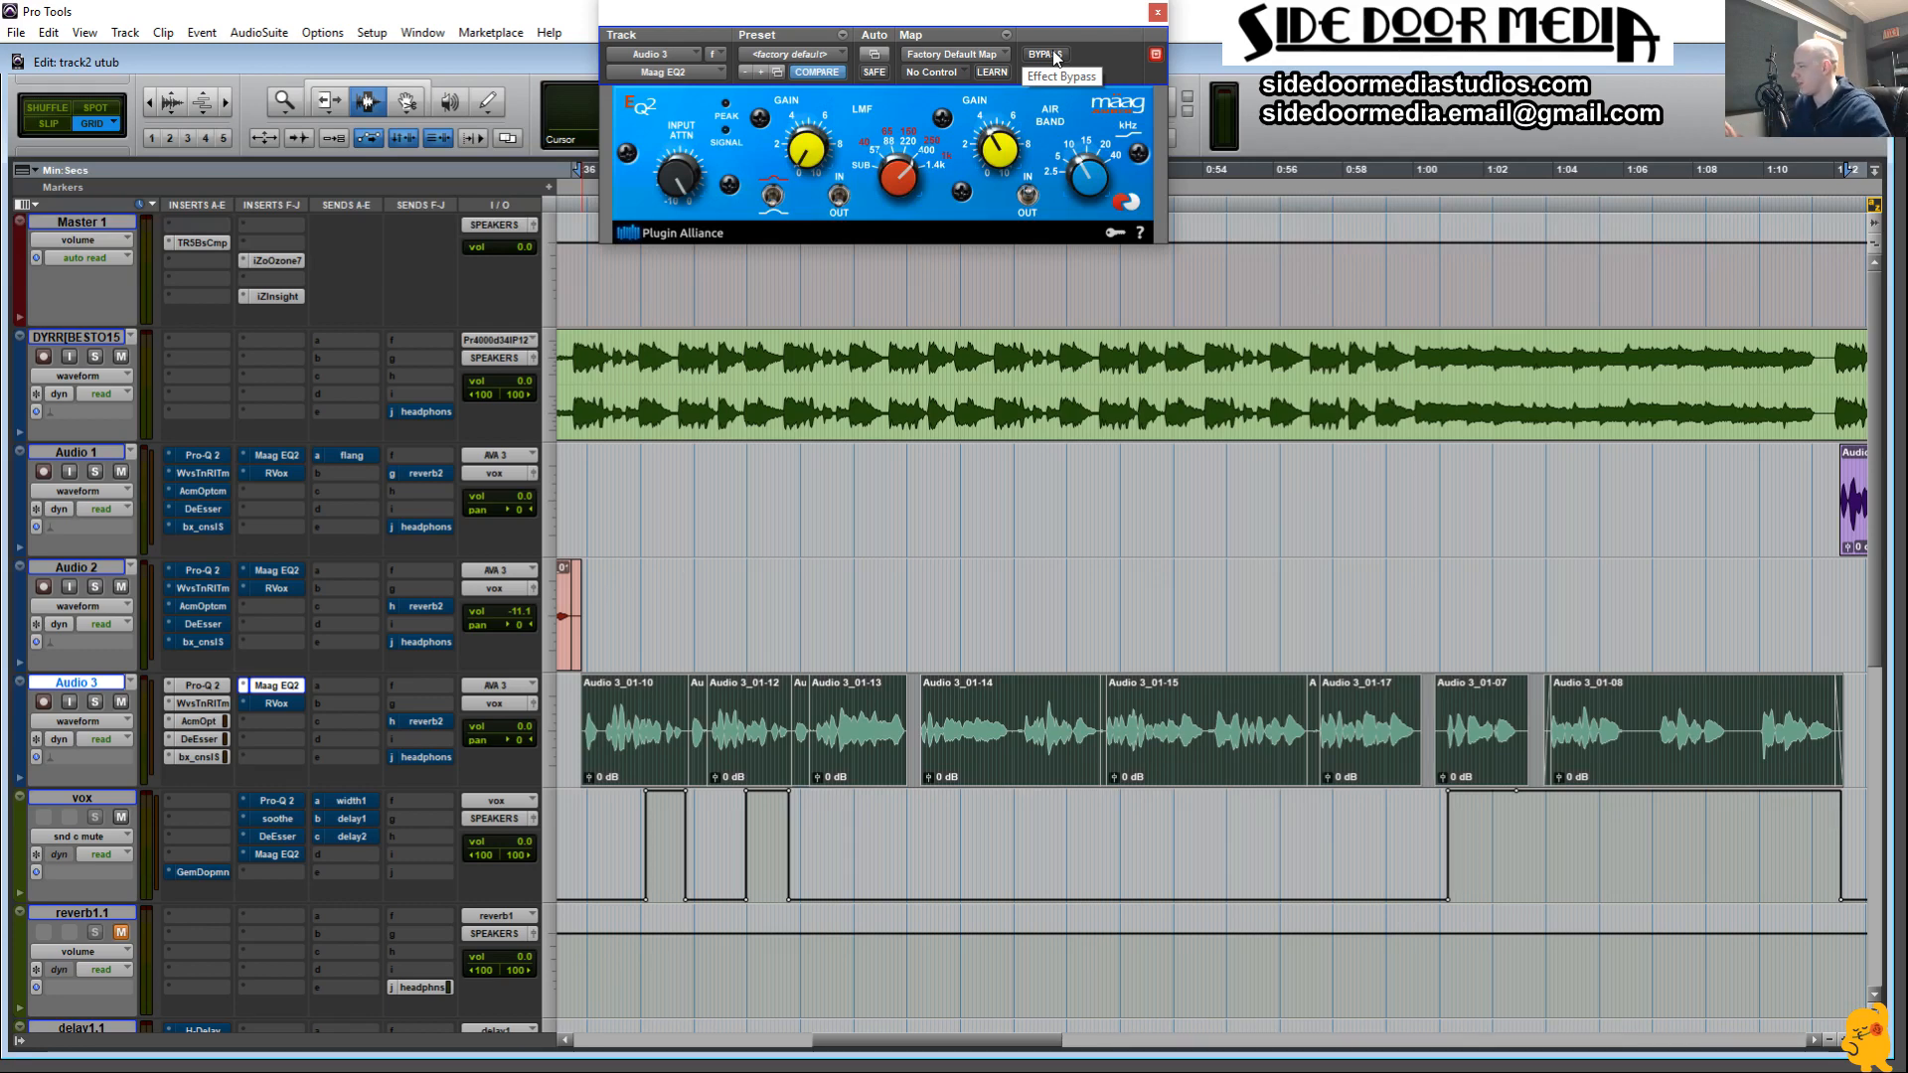
Take the Renaissance Vox out of bypass on Audio 3 during verse playback, closing its window when done.
click(283, 704)
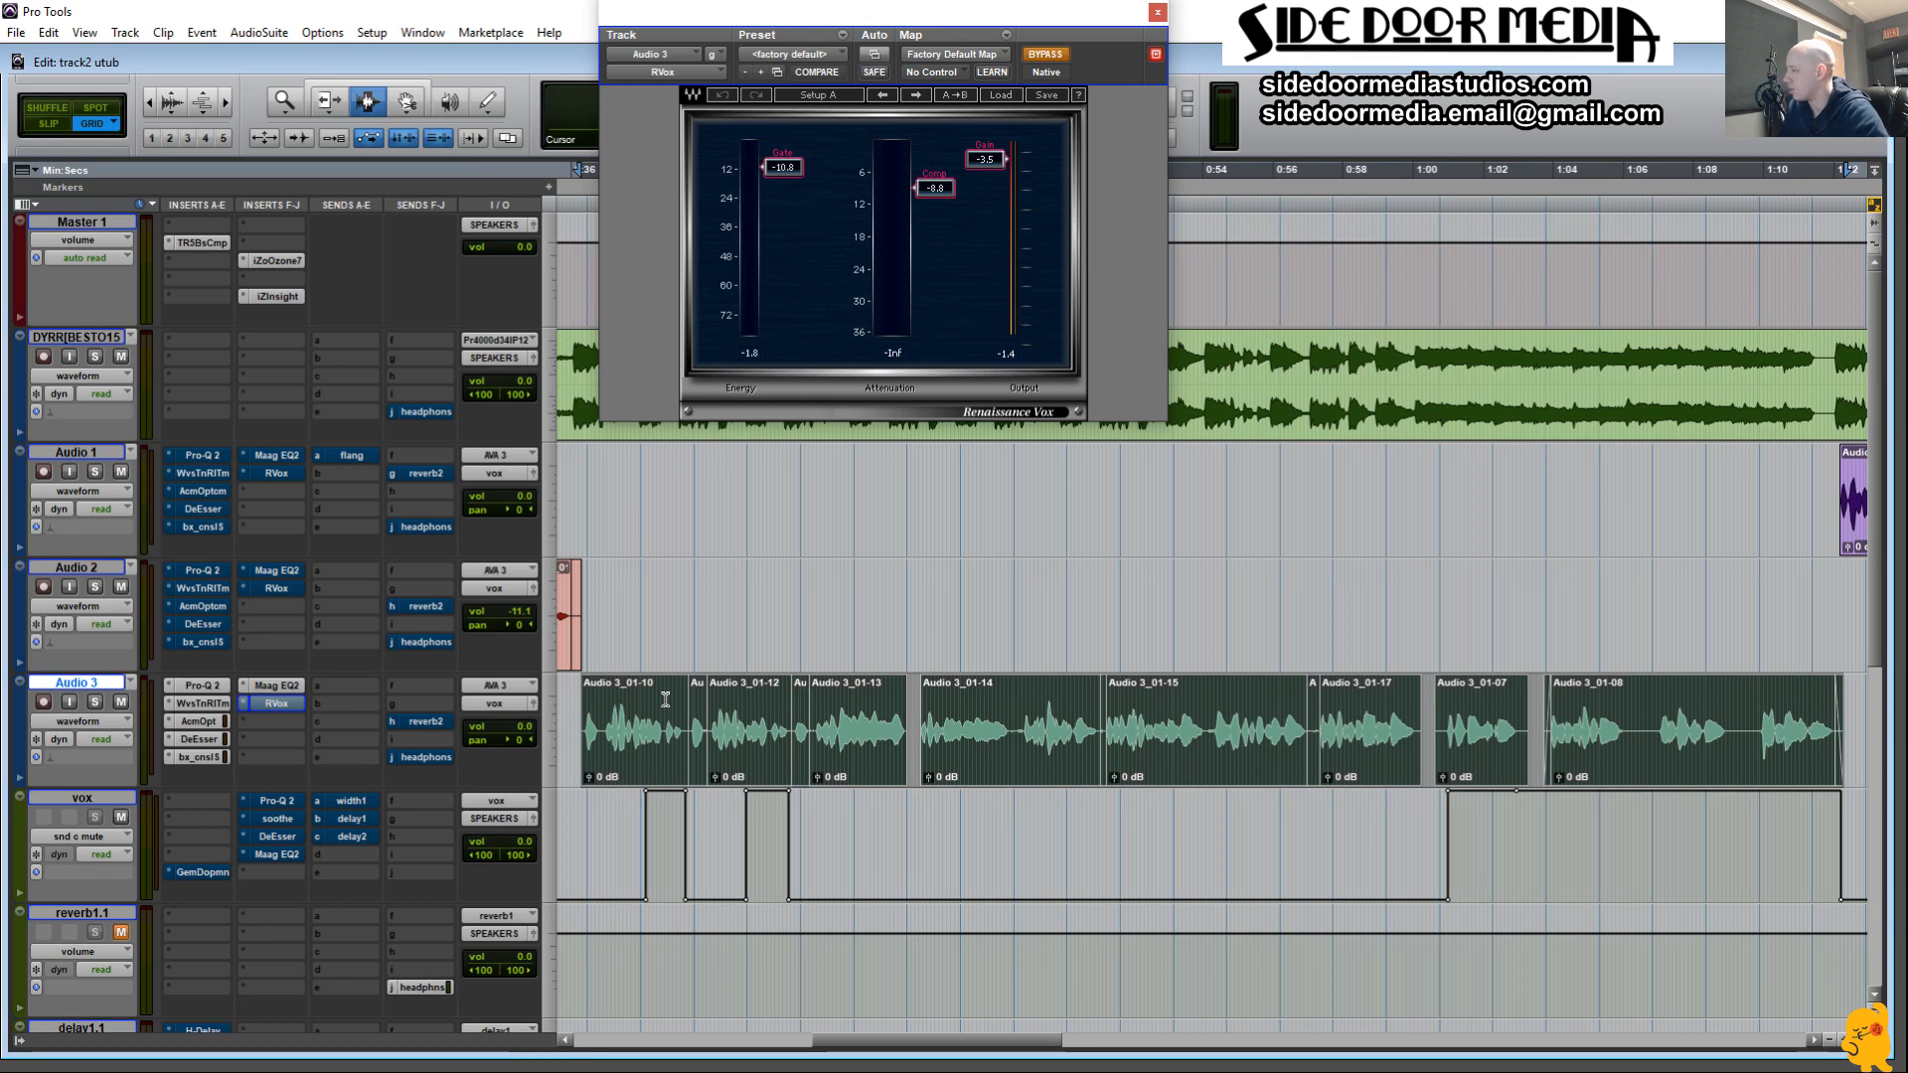
key(space)
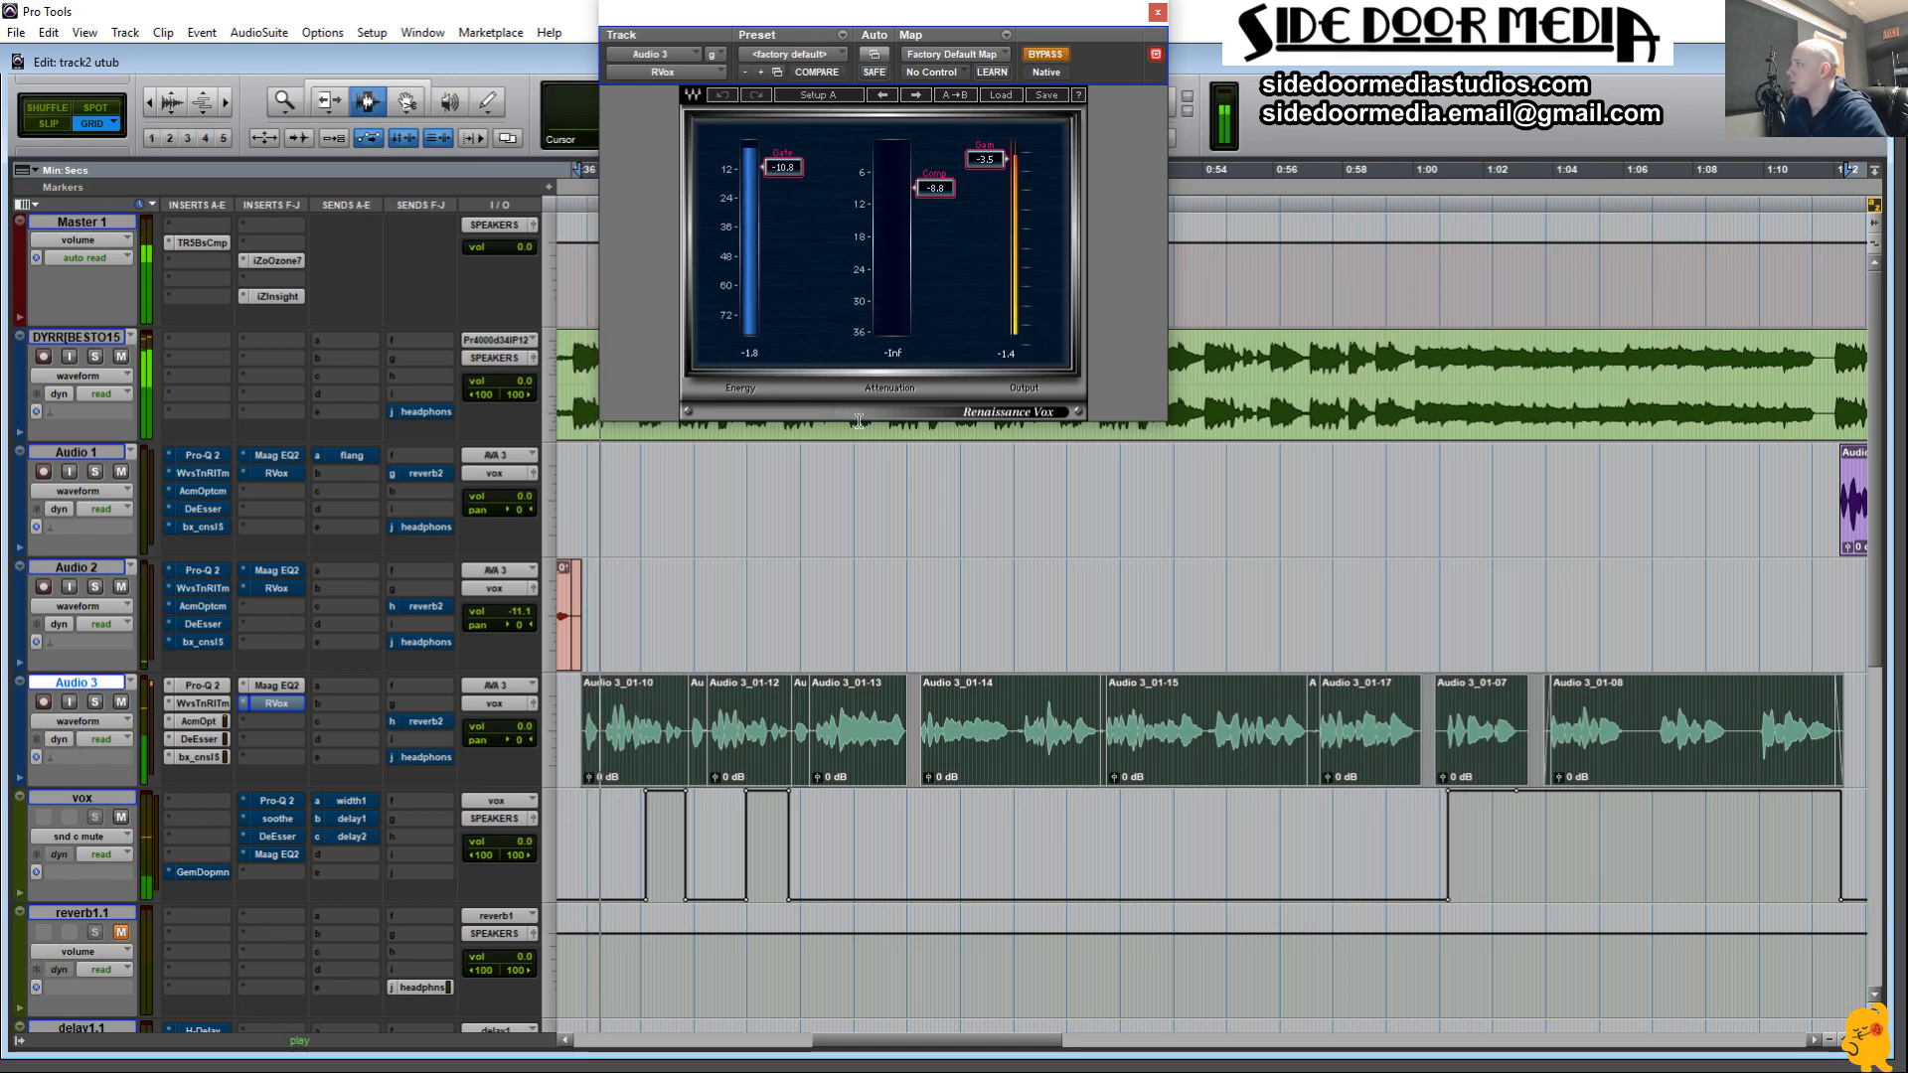
click(1051, 58)
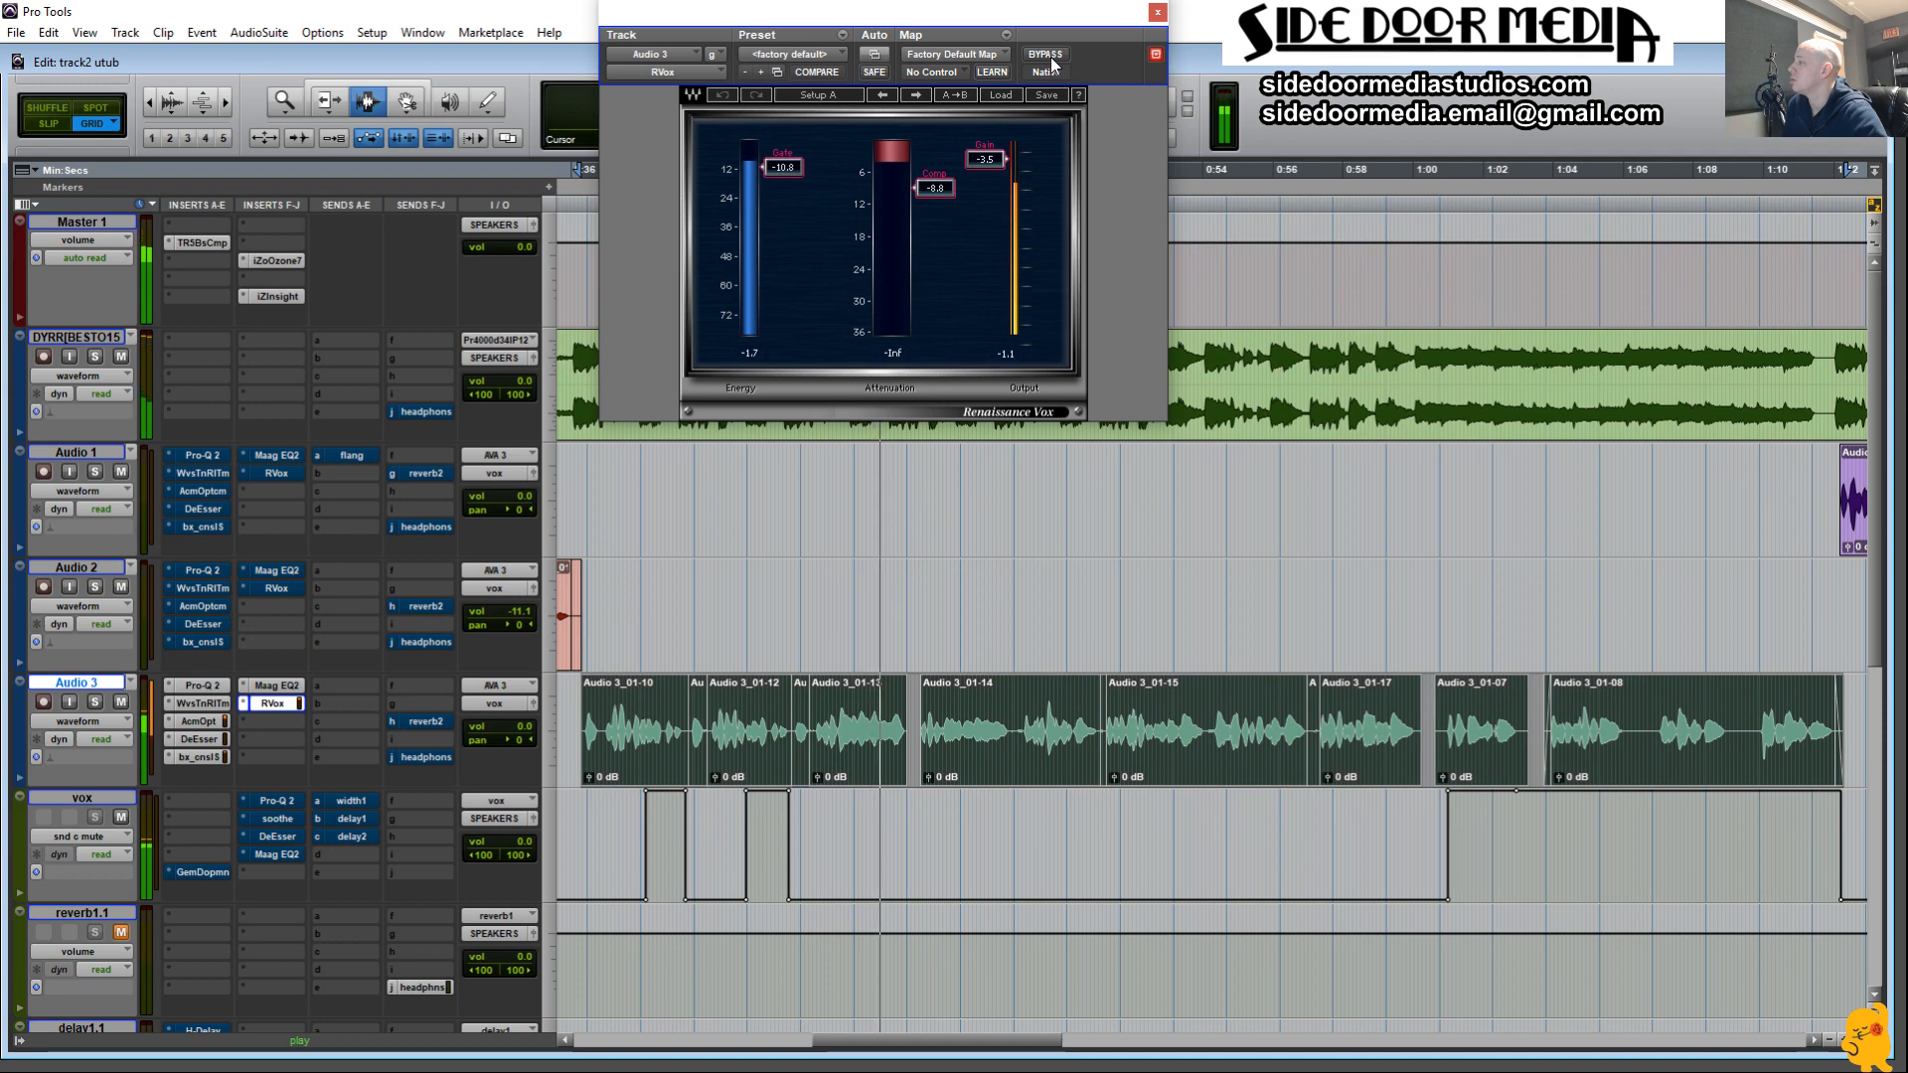
key(space)
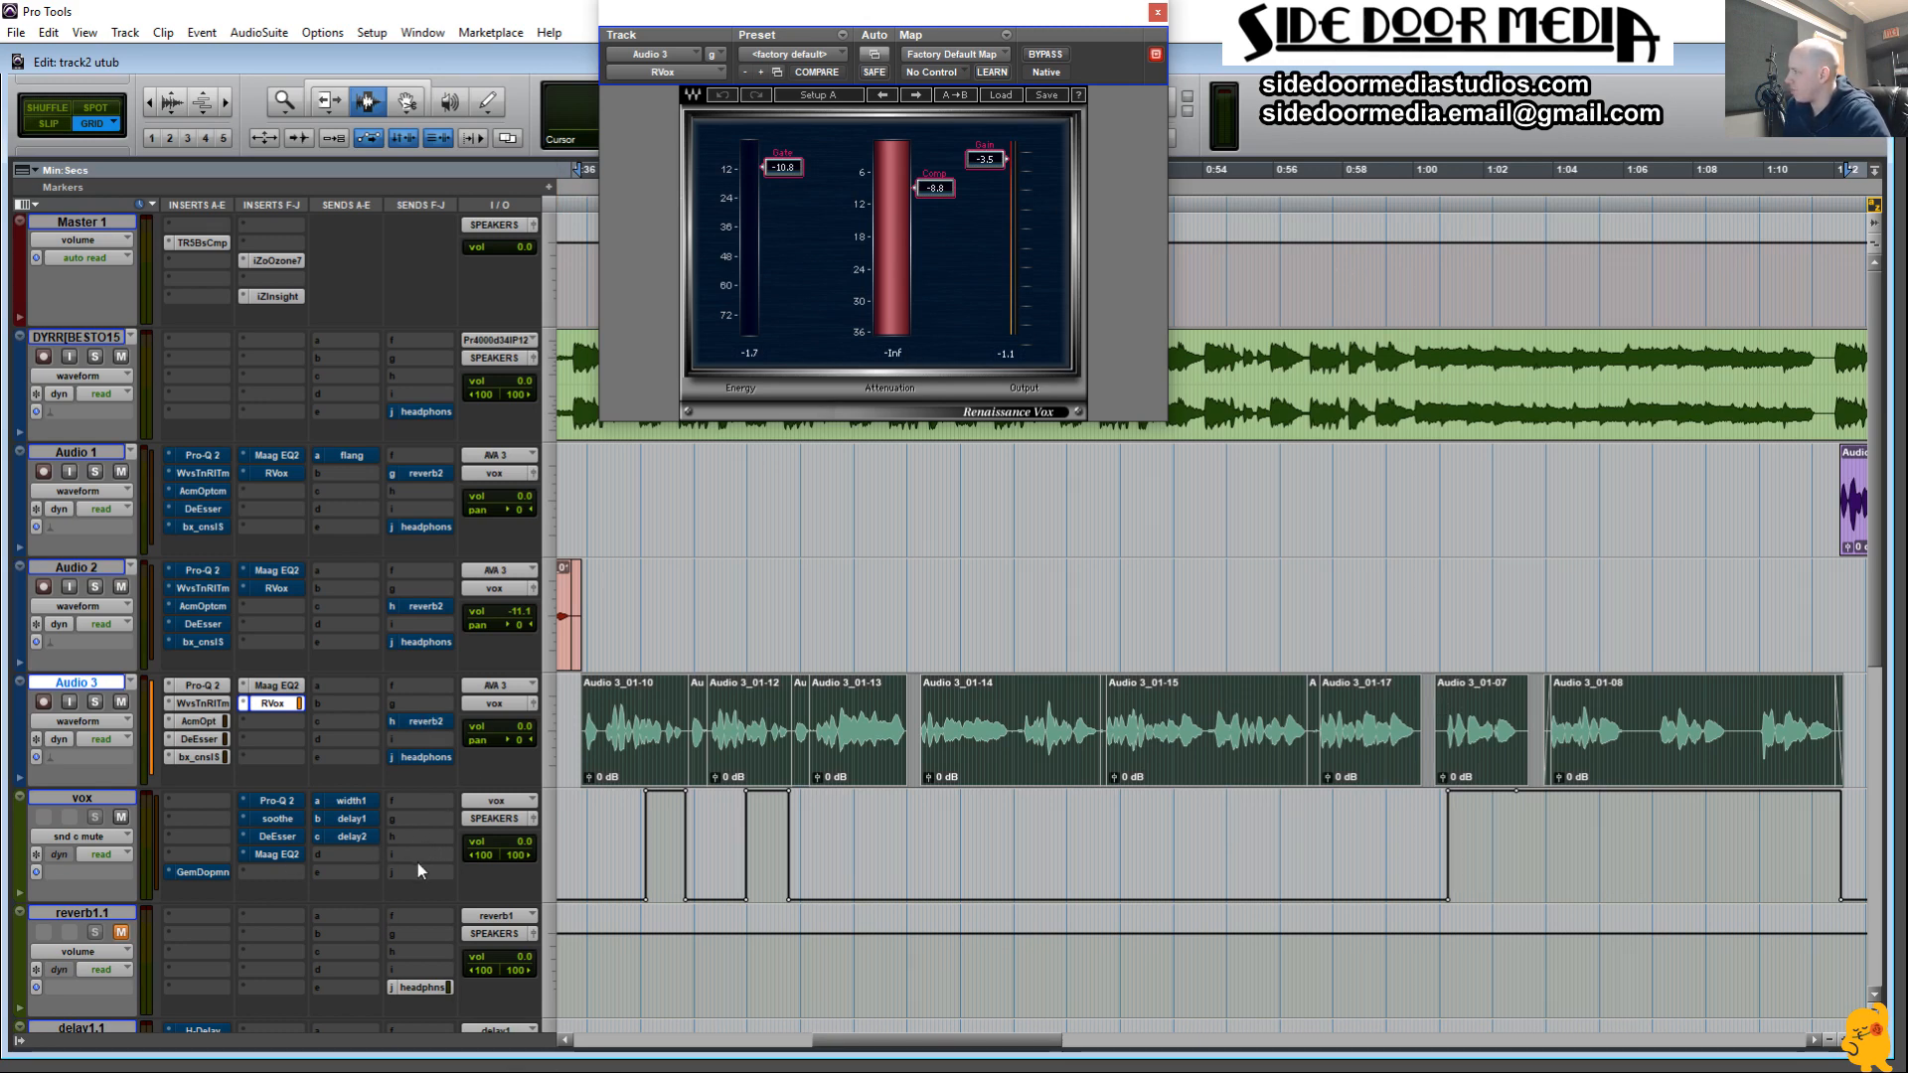
click(1157, 12)
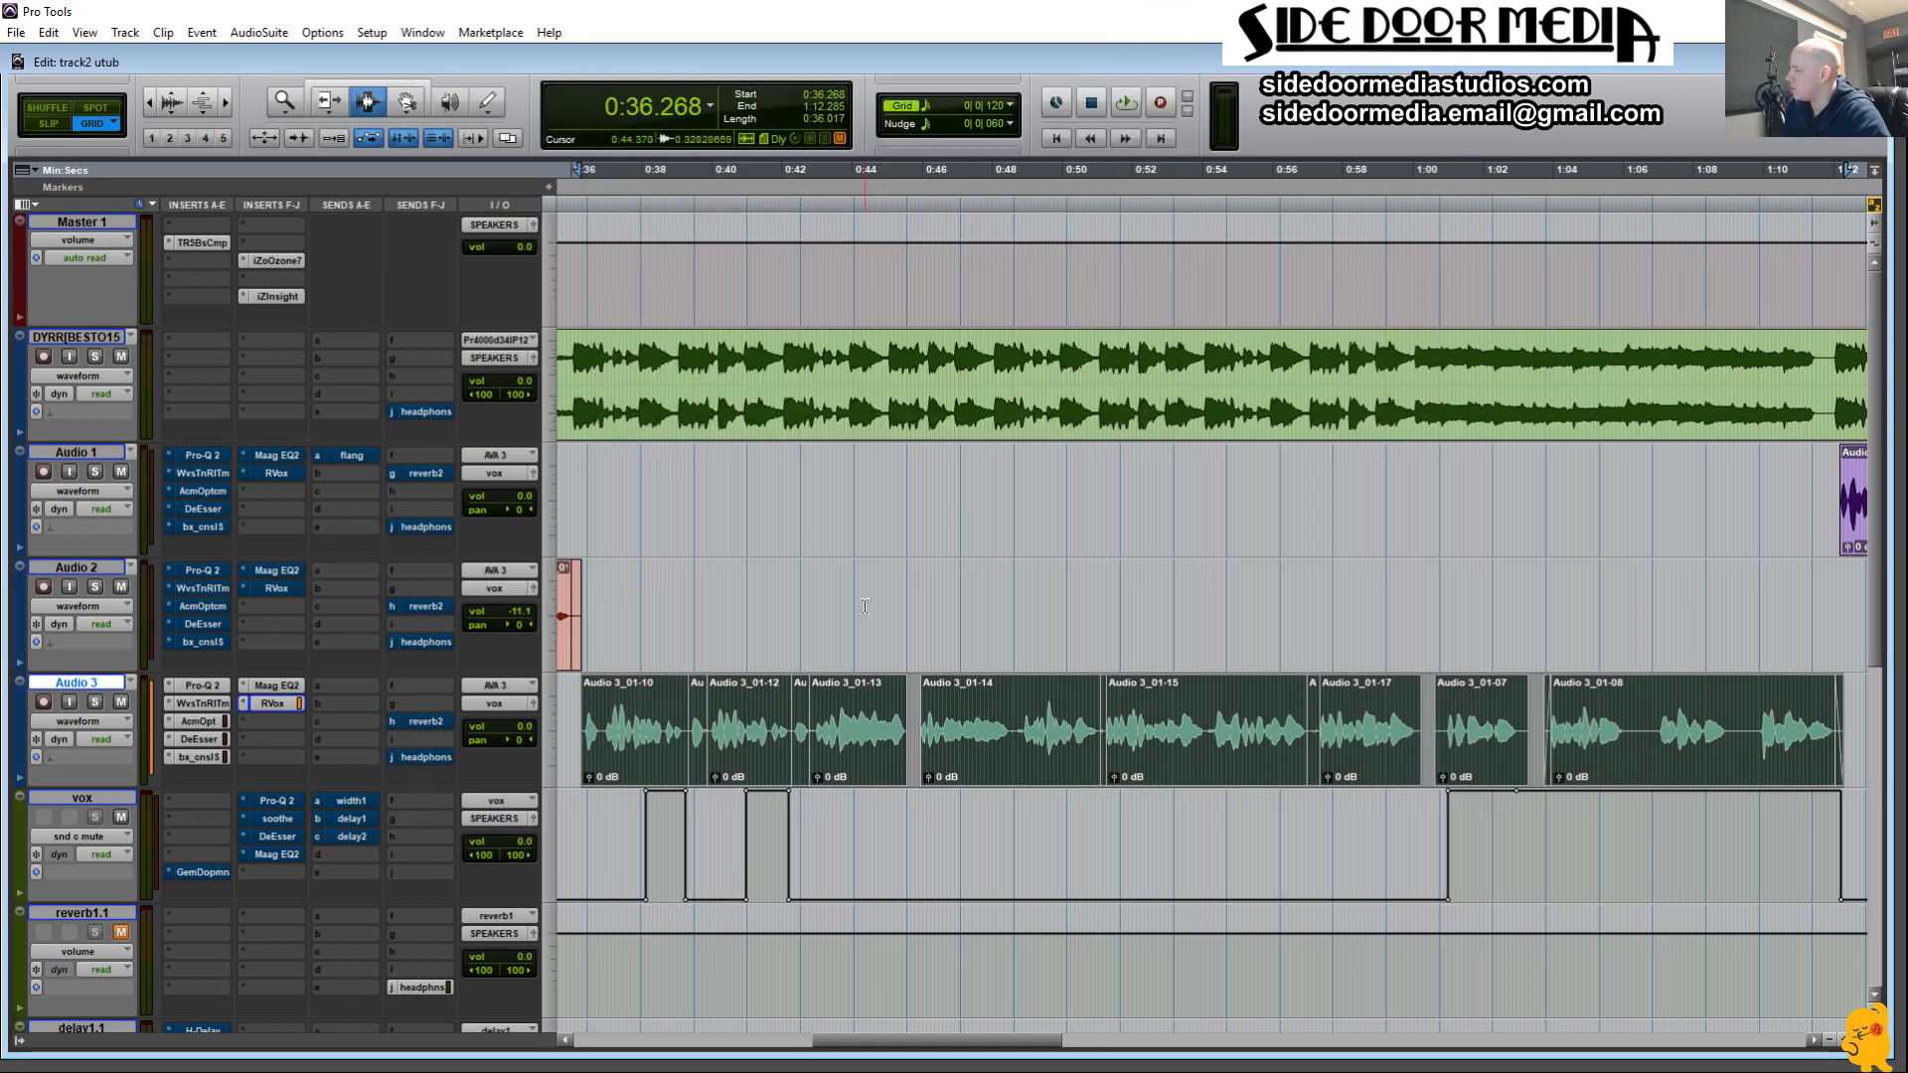
Move the reverb2.1 track directly beneath the Audio 3 track in the track order.
drag(879, 1034, 675, 1040)
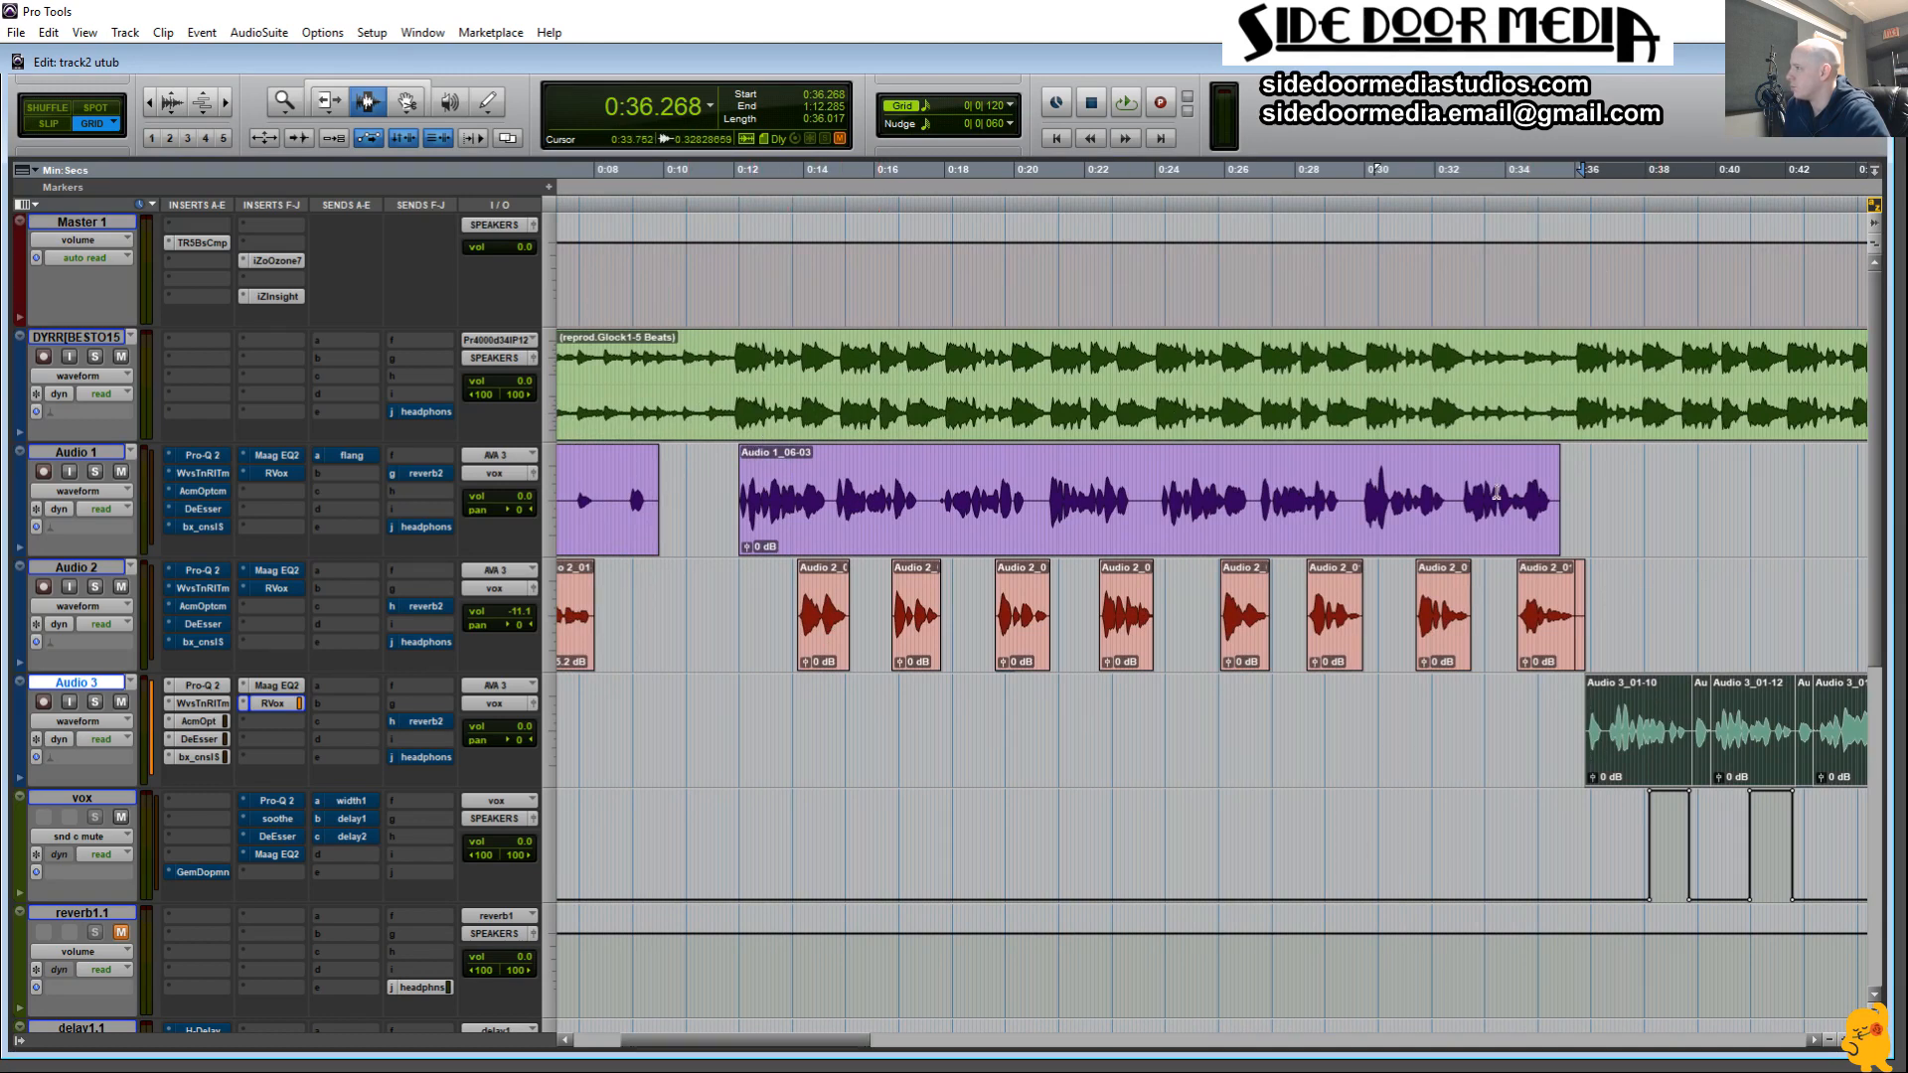
drag(845, 1041, 1026, 1056)
drag(1049, 1056, 1031, 1059)
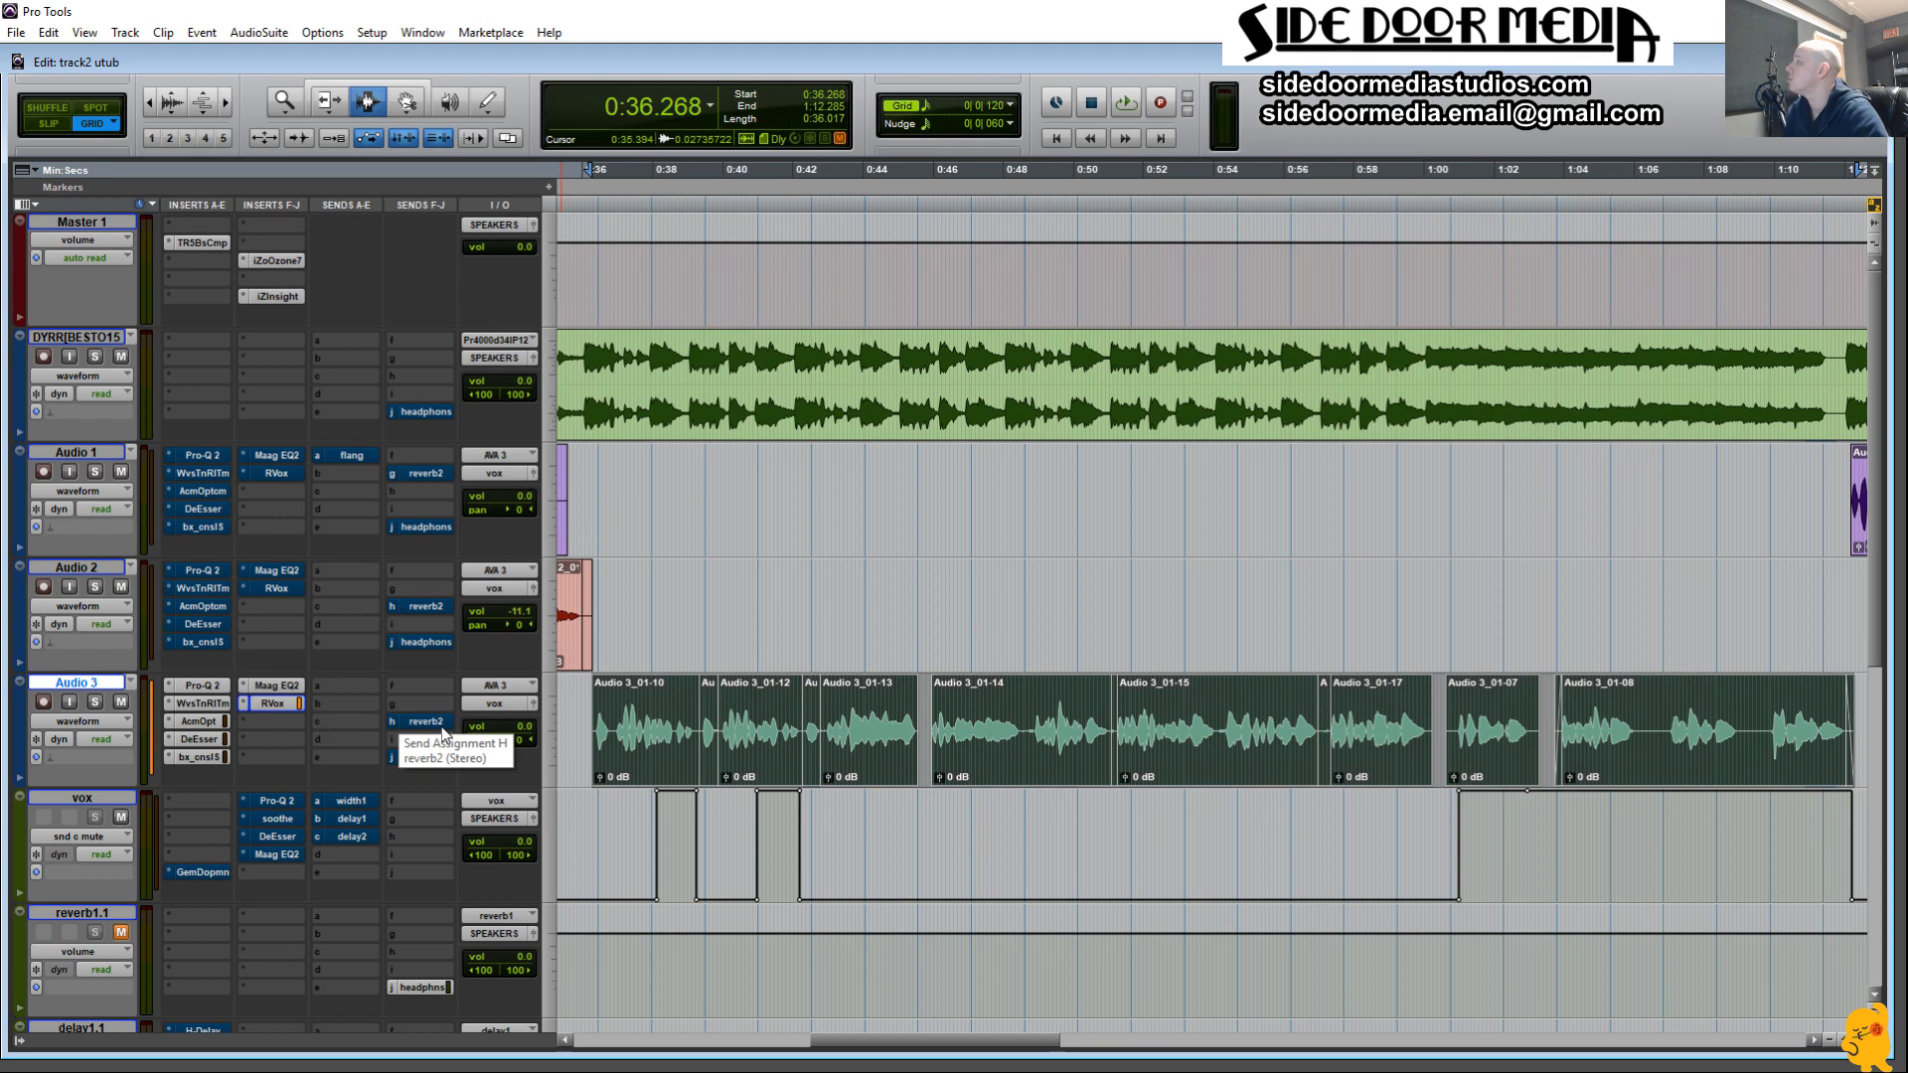
scroll(437, 737, down, 4)
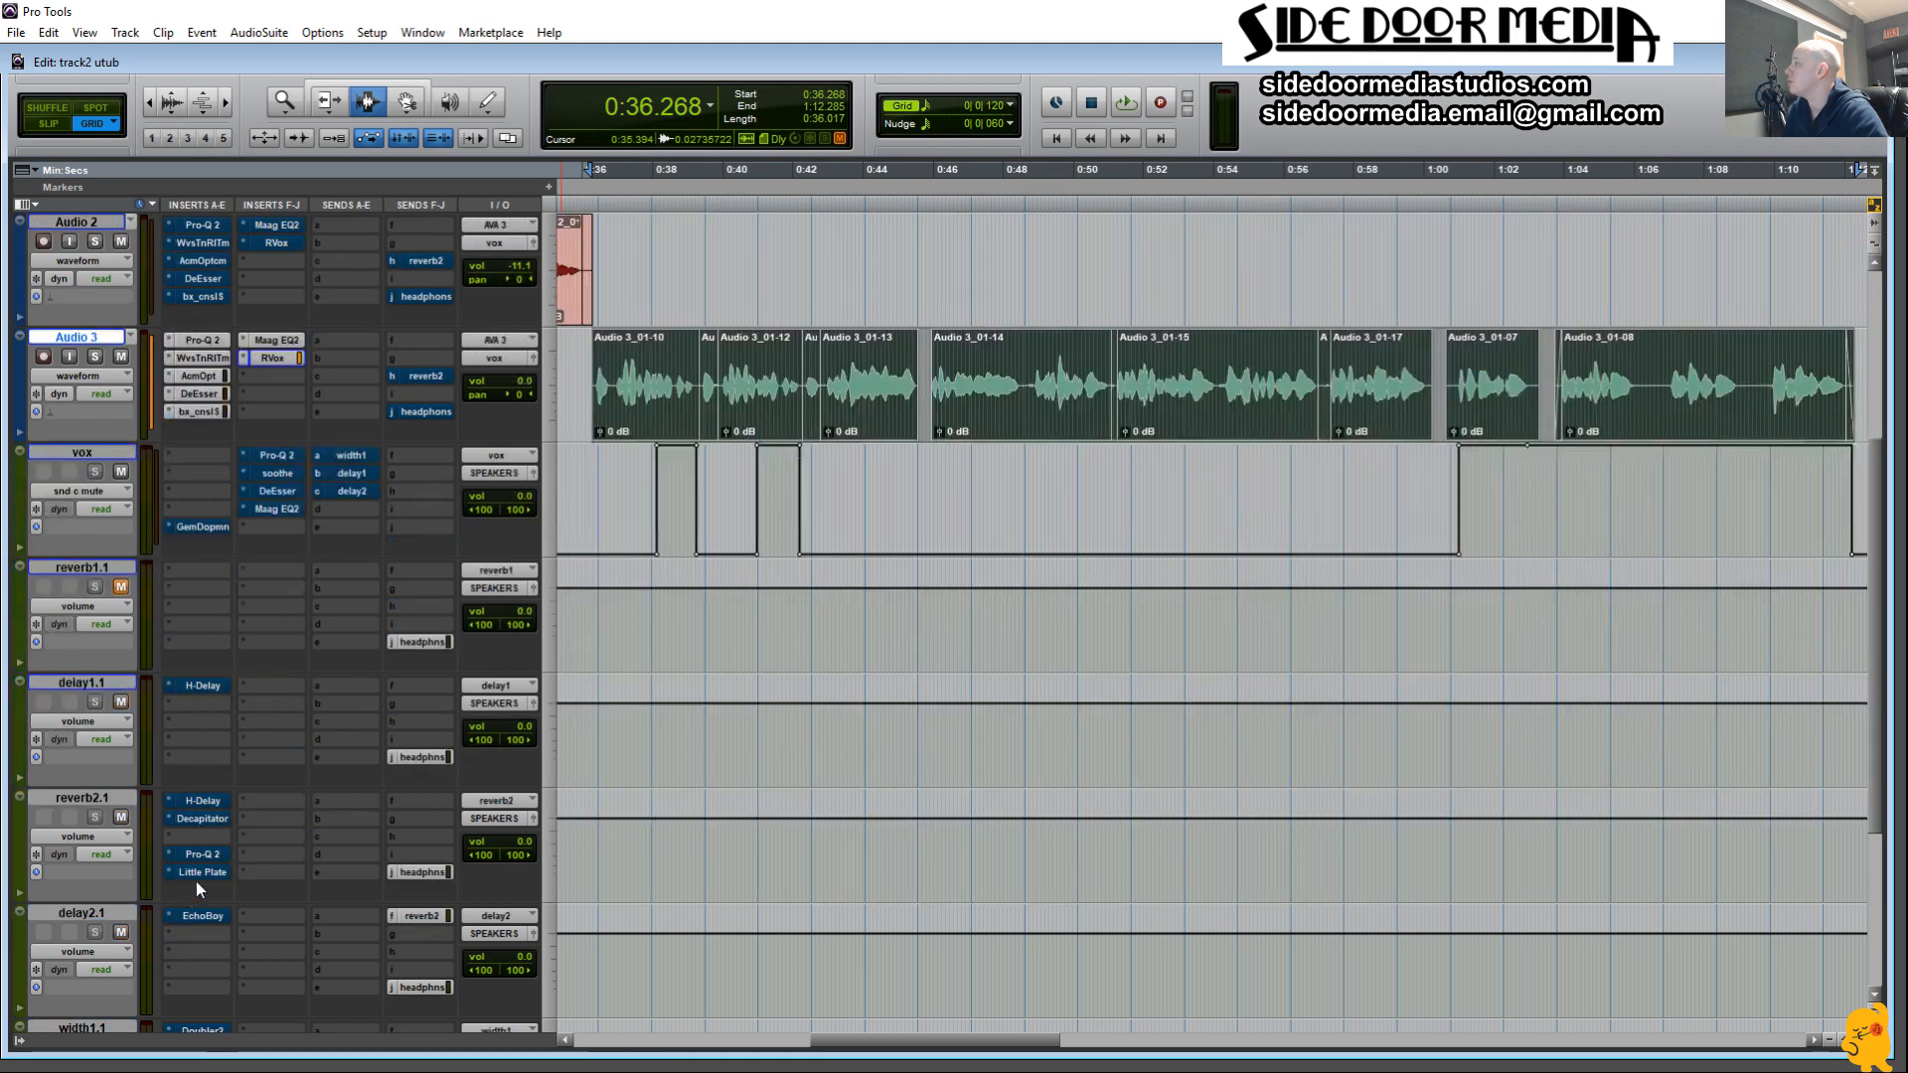
scroll(198, 879, down, 1)
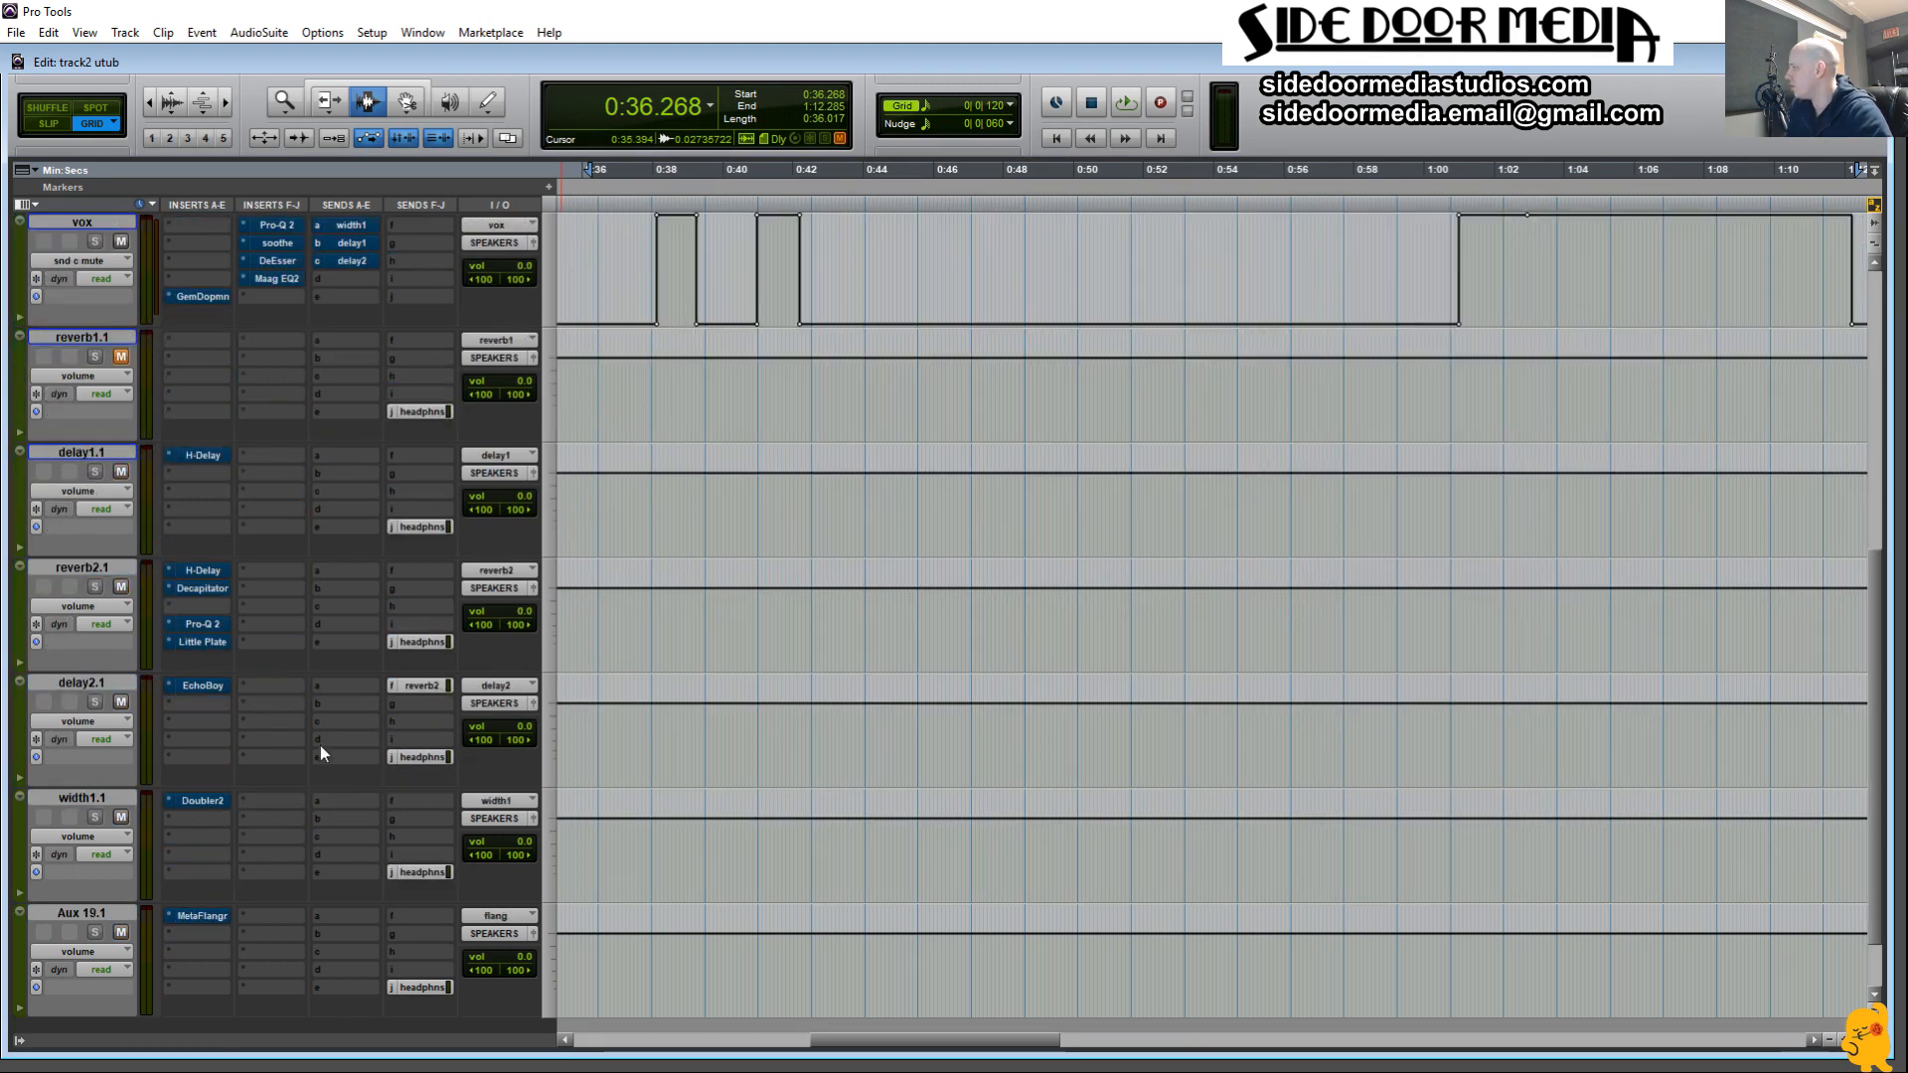
drag(114, 574, 199, 567)
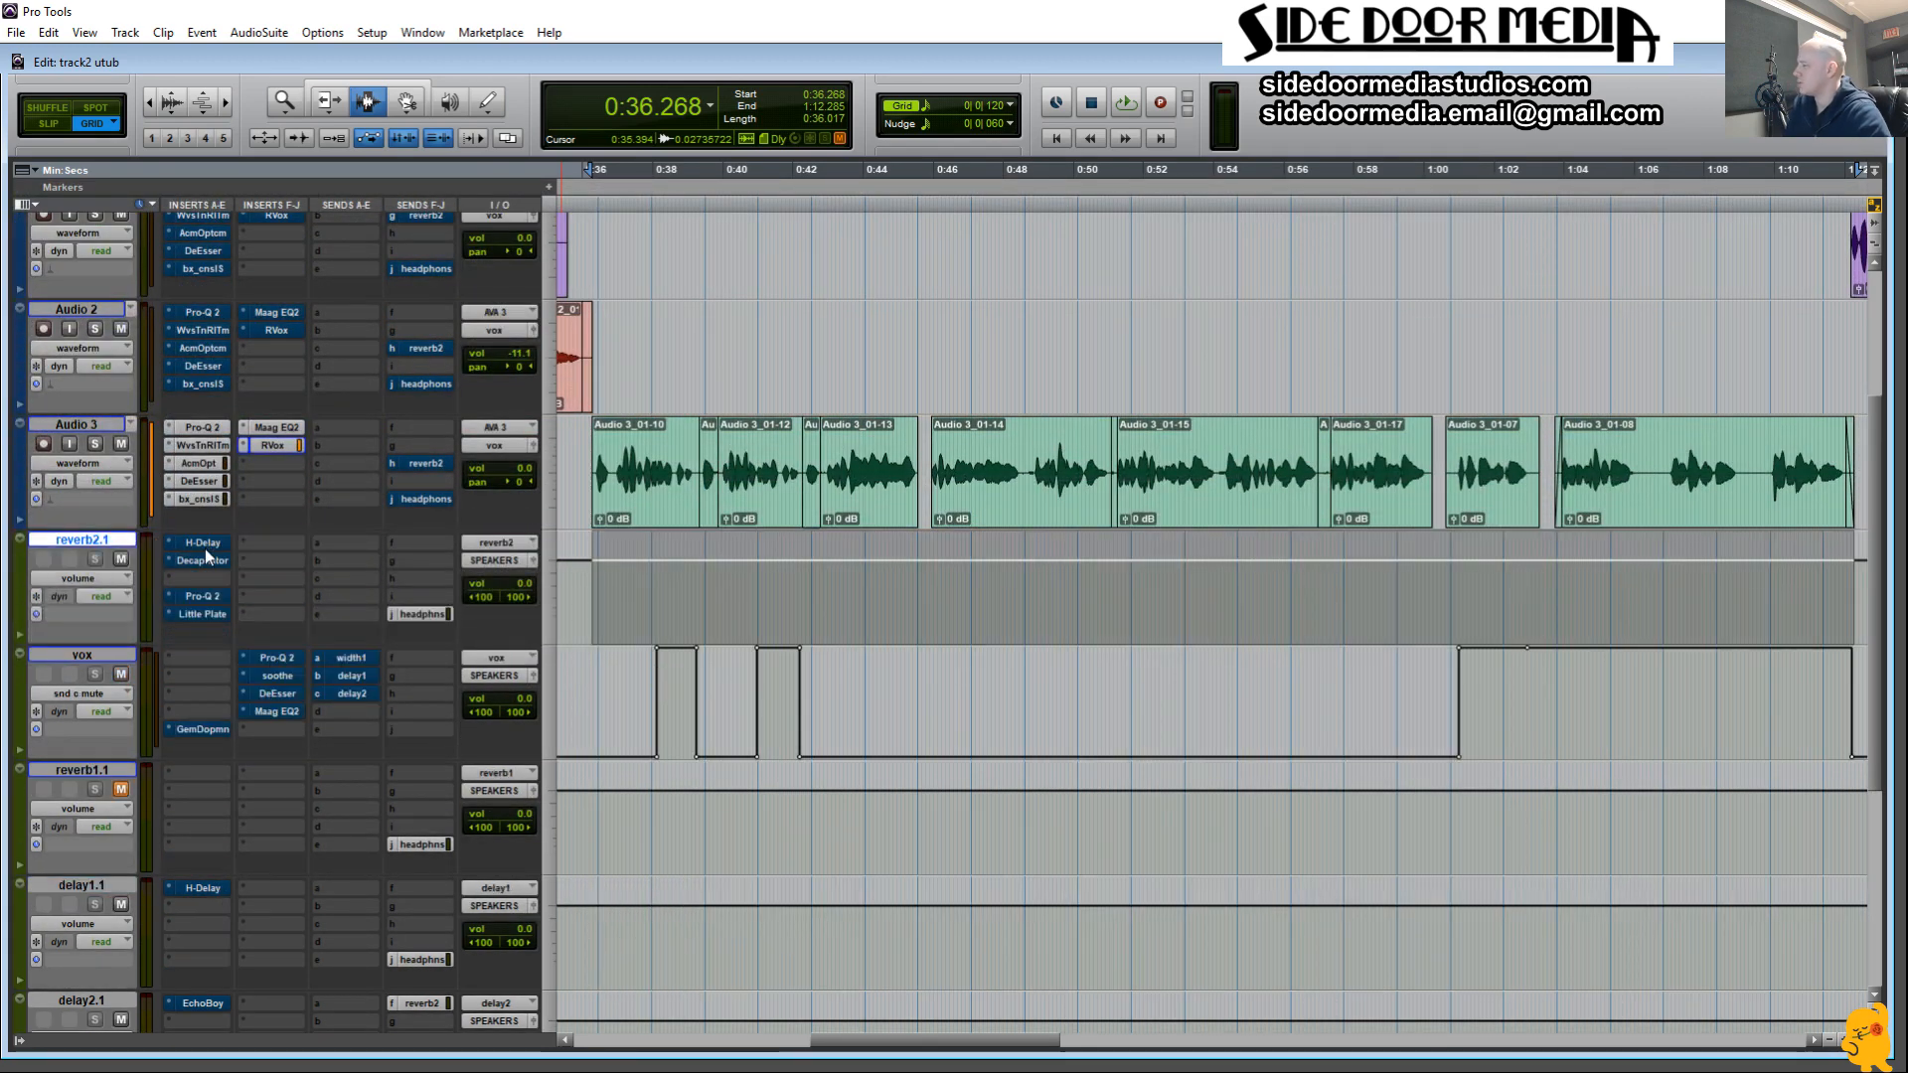
Unmute Audio 3's reverb2 send and take the H-Delay out of bypass on reverb2.1, keeping its delay at 1/32.
ctrl+super+click(432, 465)
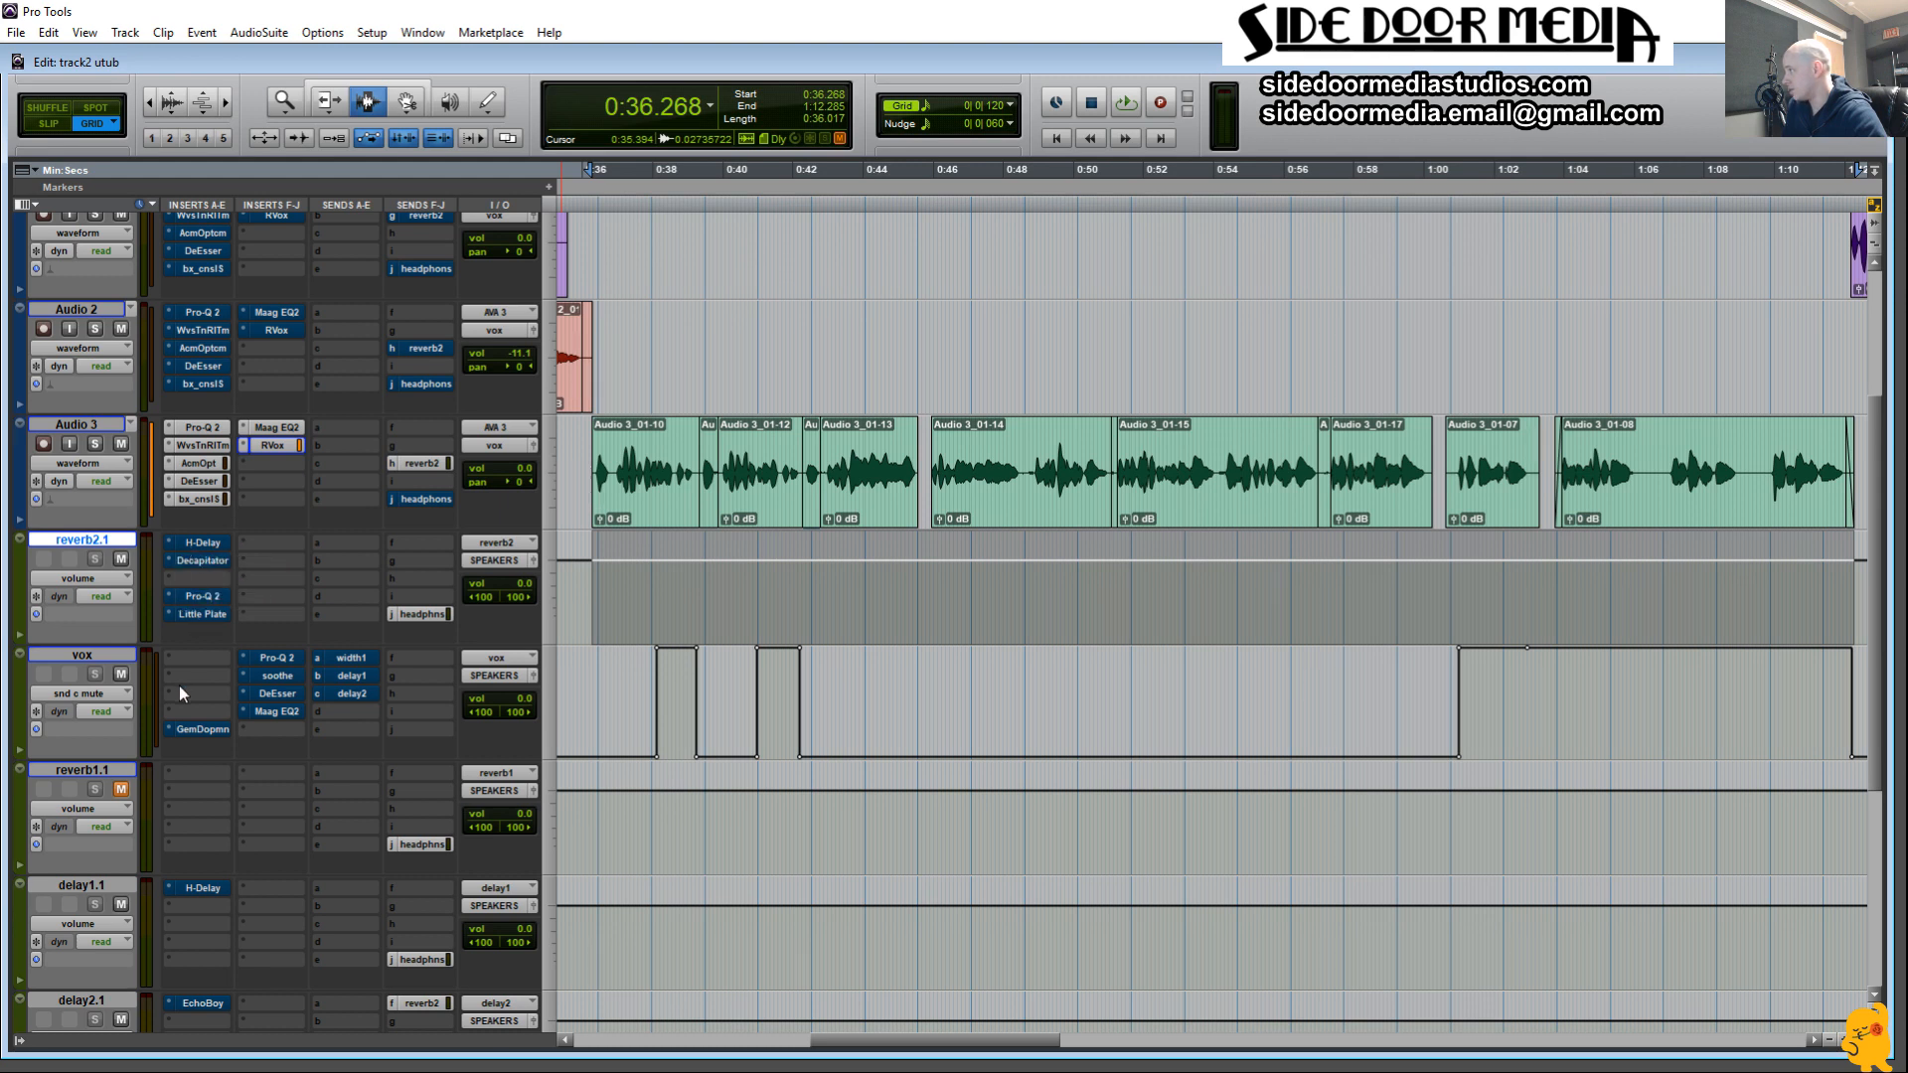
click(214, 544)
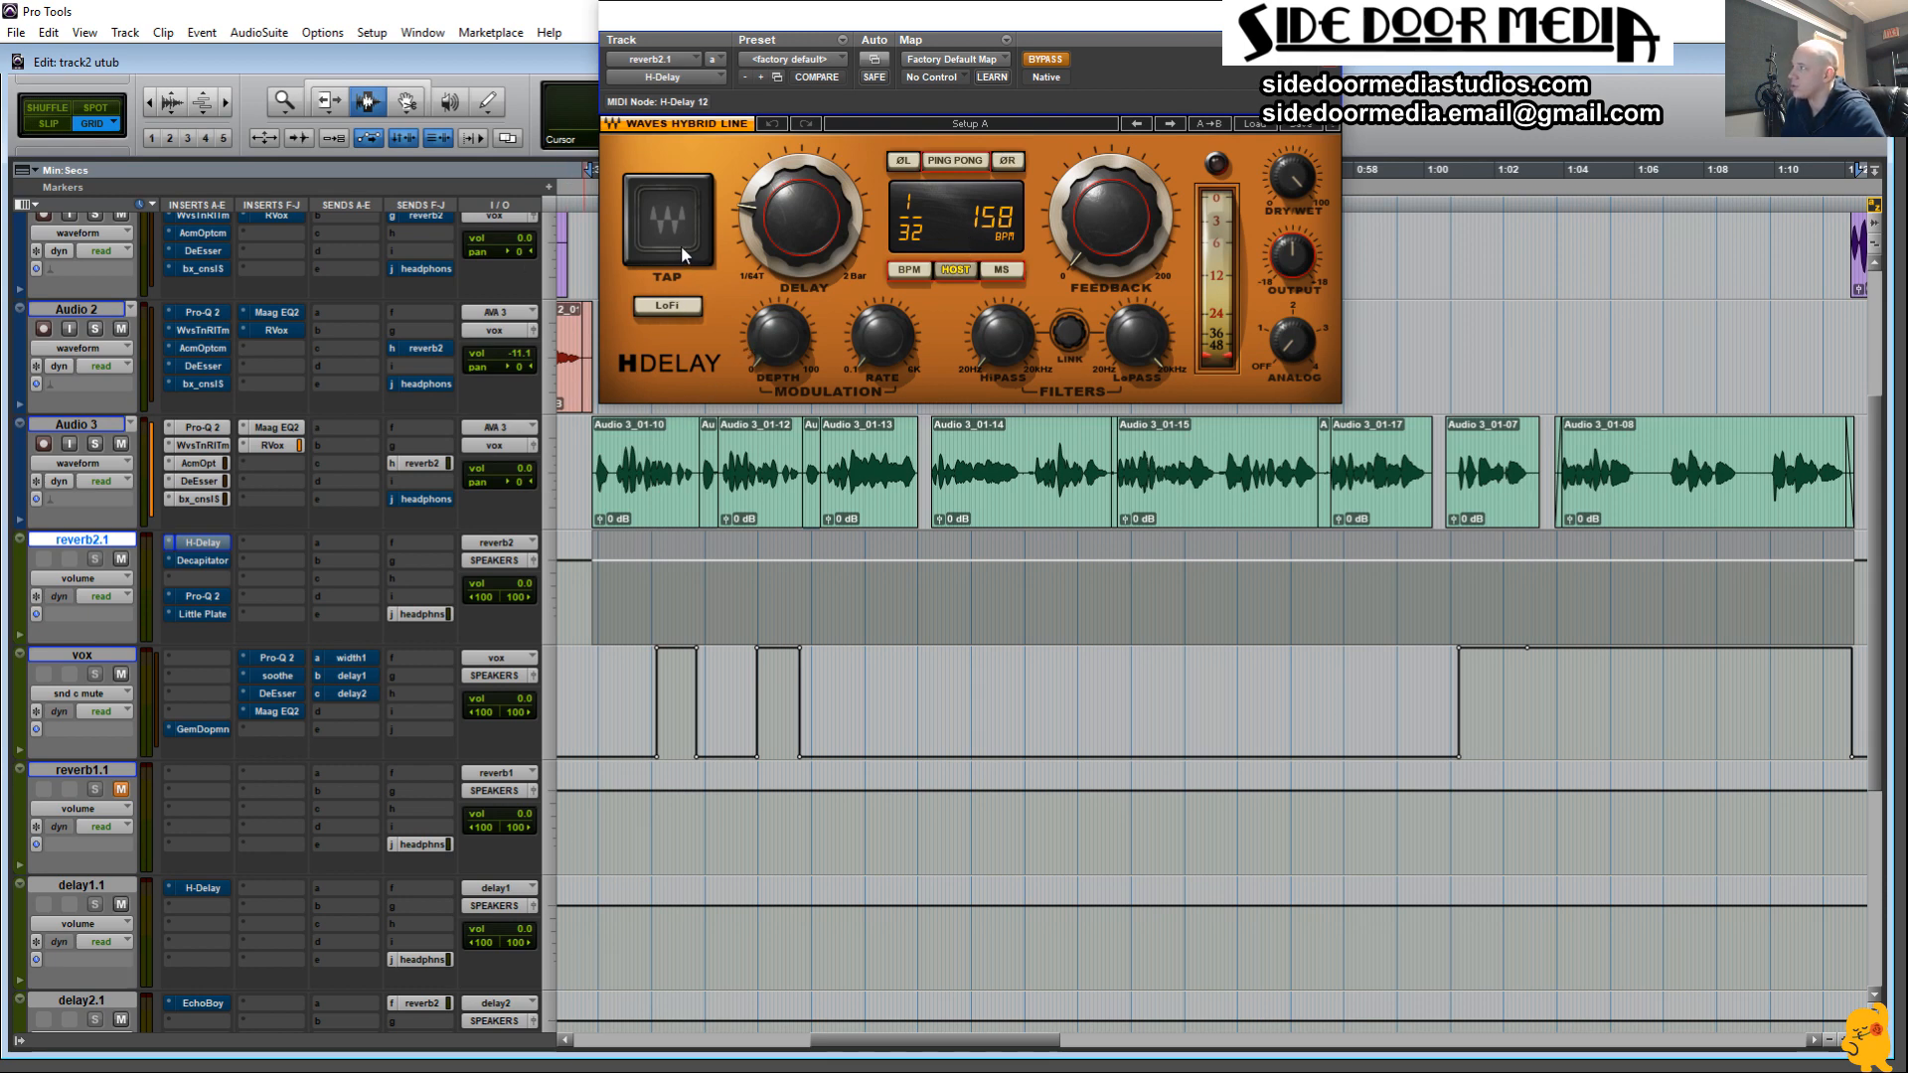
mouse_move(800, 216)
mouse_down()
mouse_move(800, 238)
mouse_move(800, 221)
mouse_up()
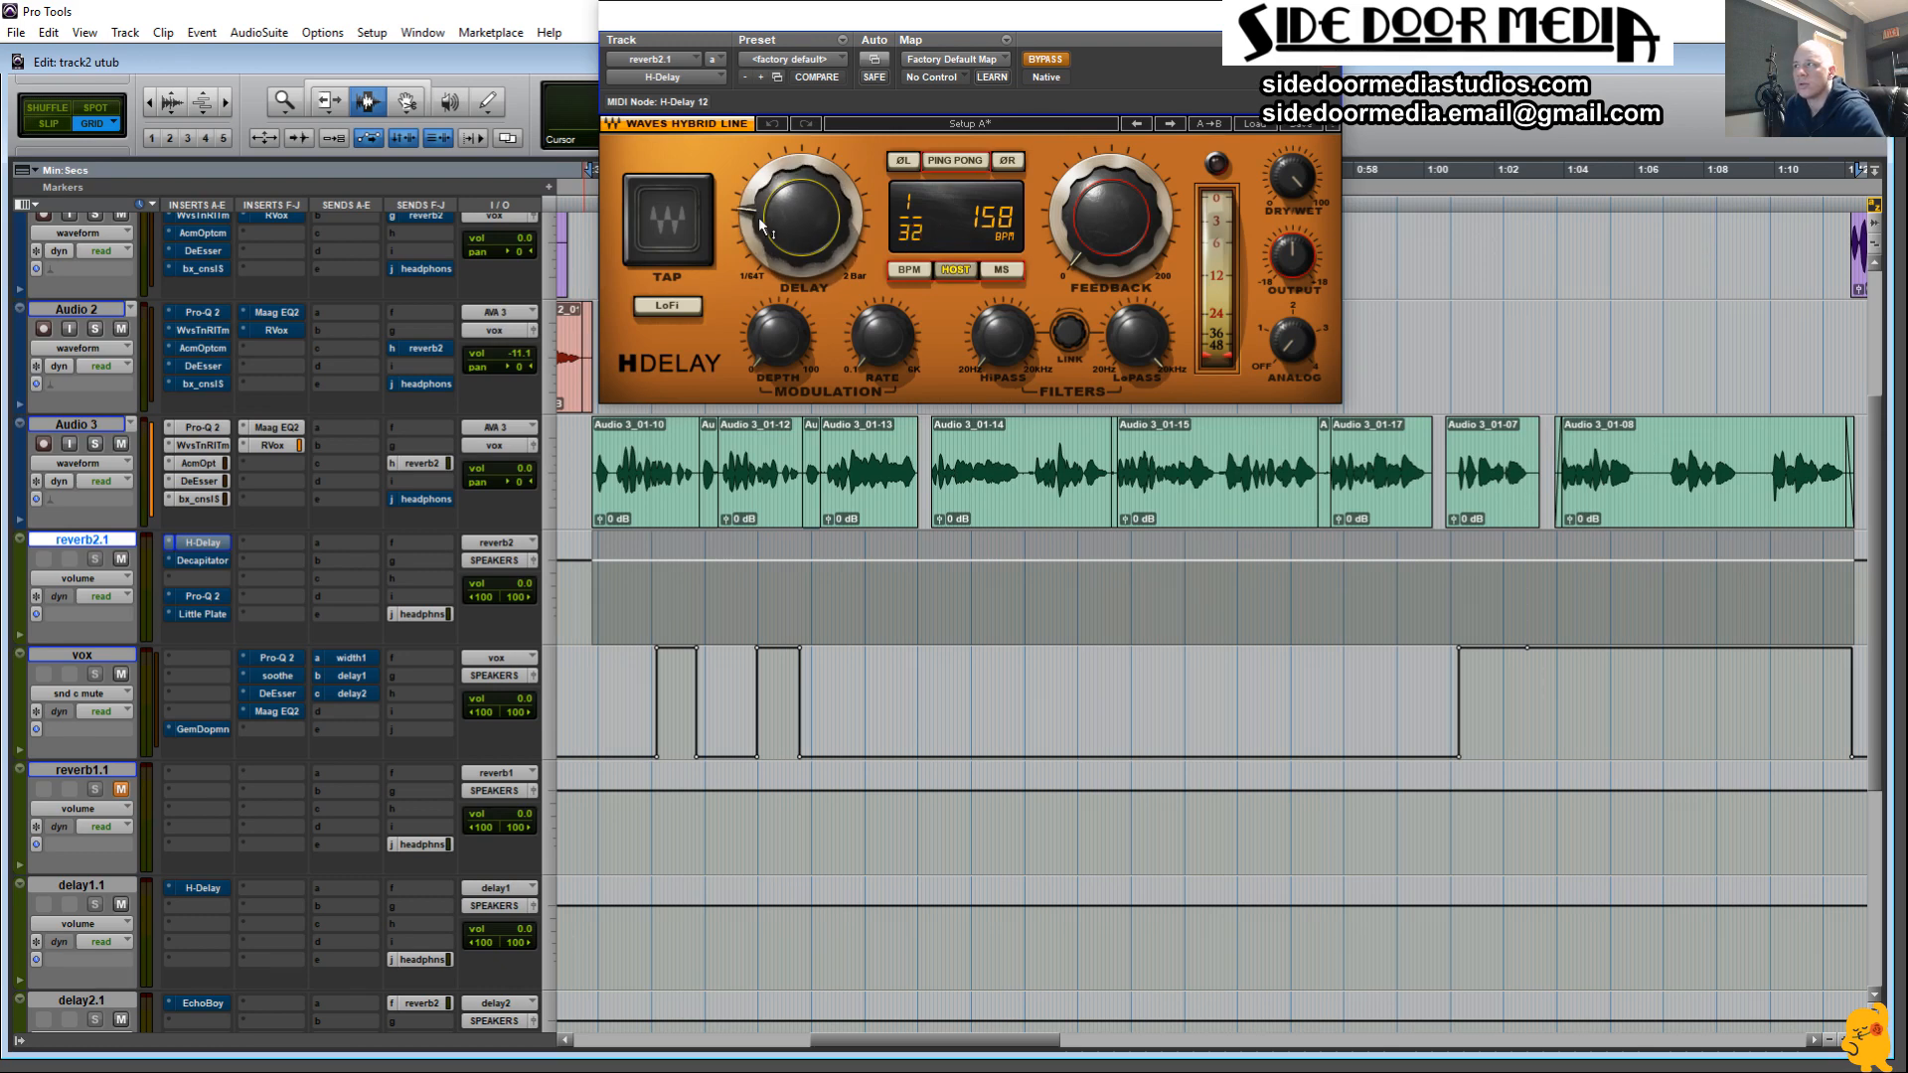
drag(763, 226, 762, 227)
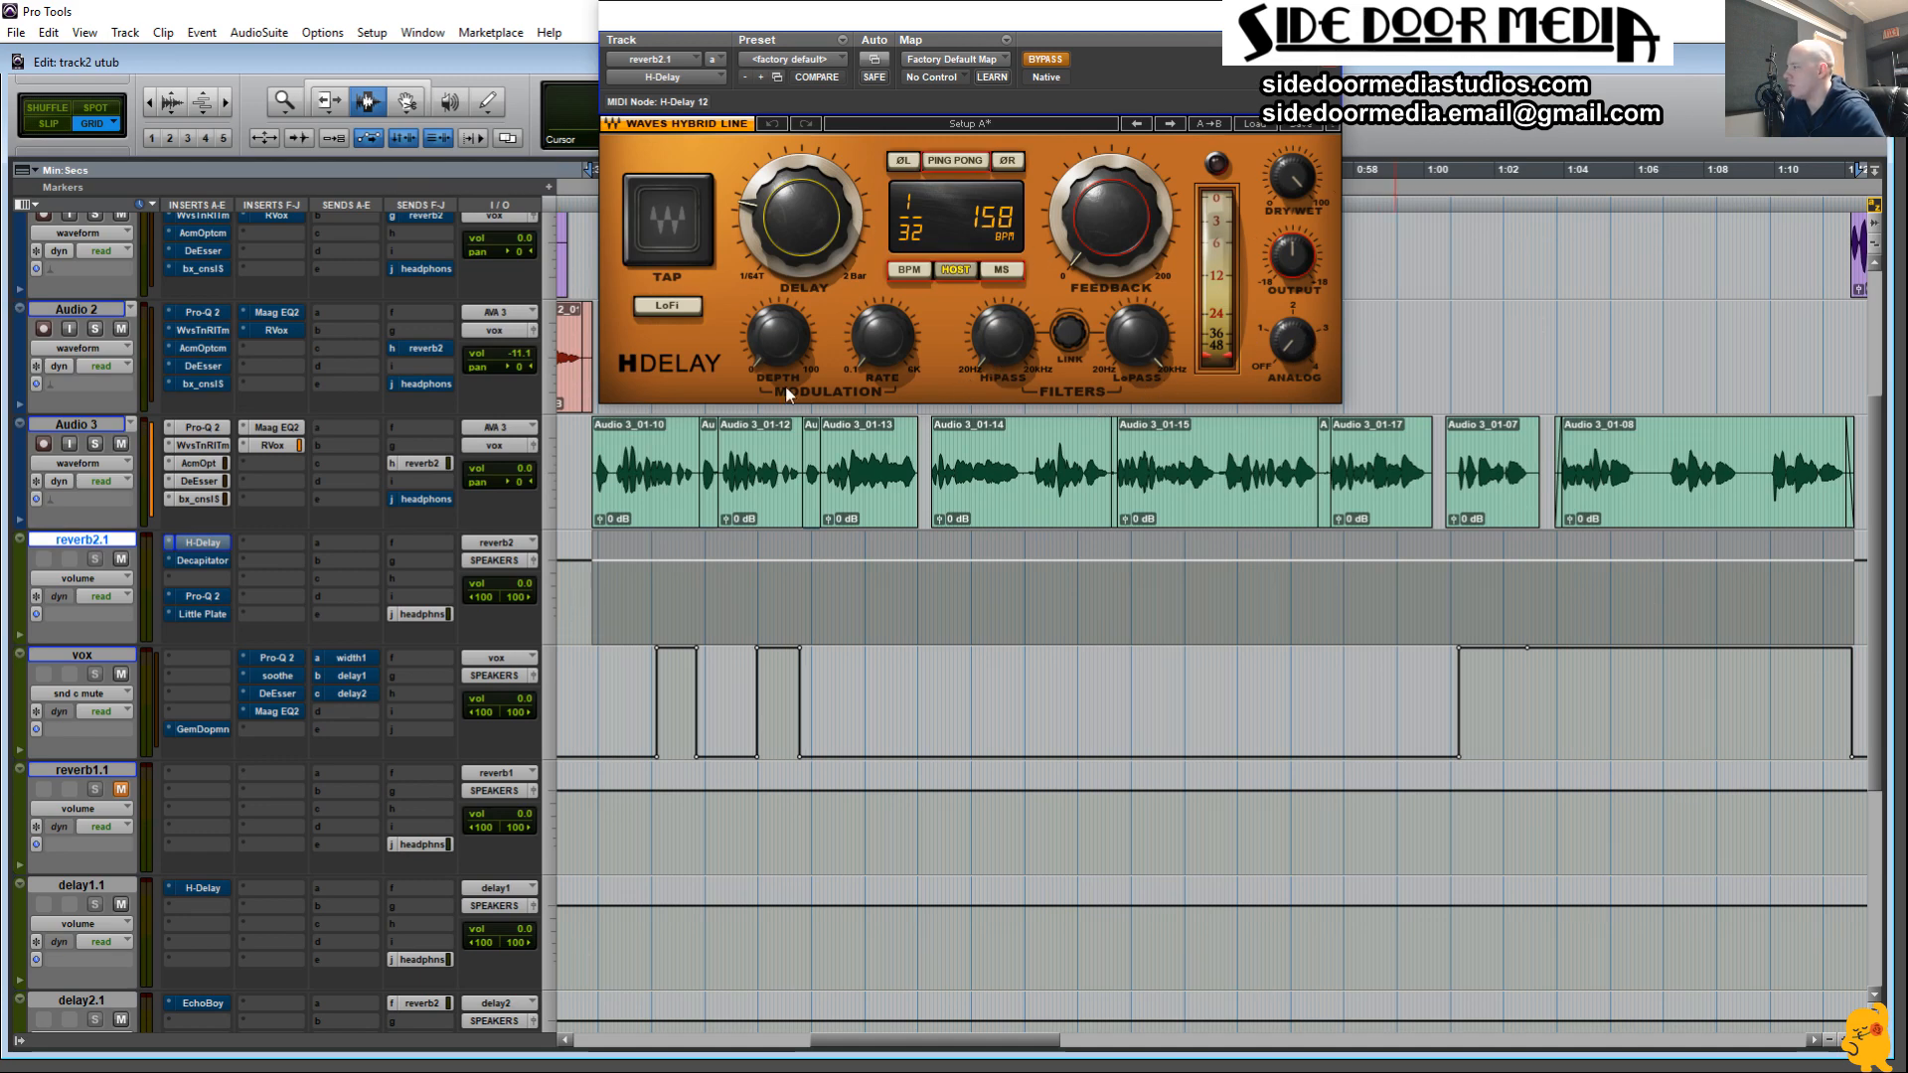
ctrl+click(214, 544)
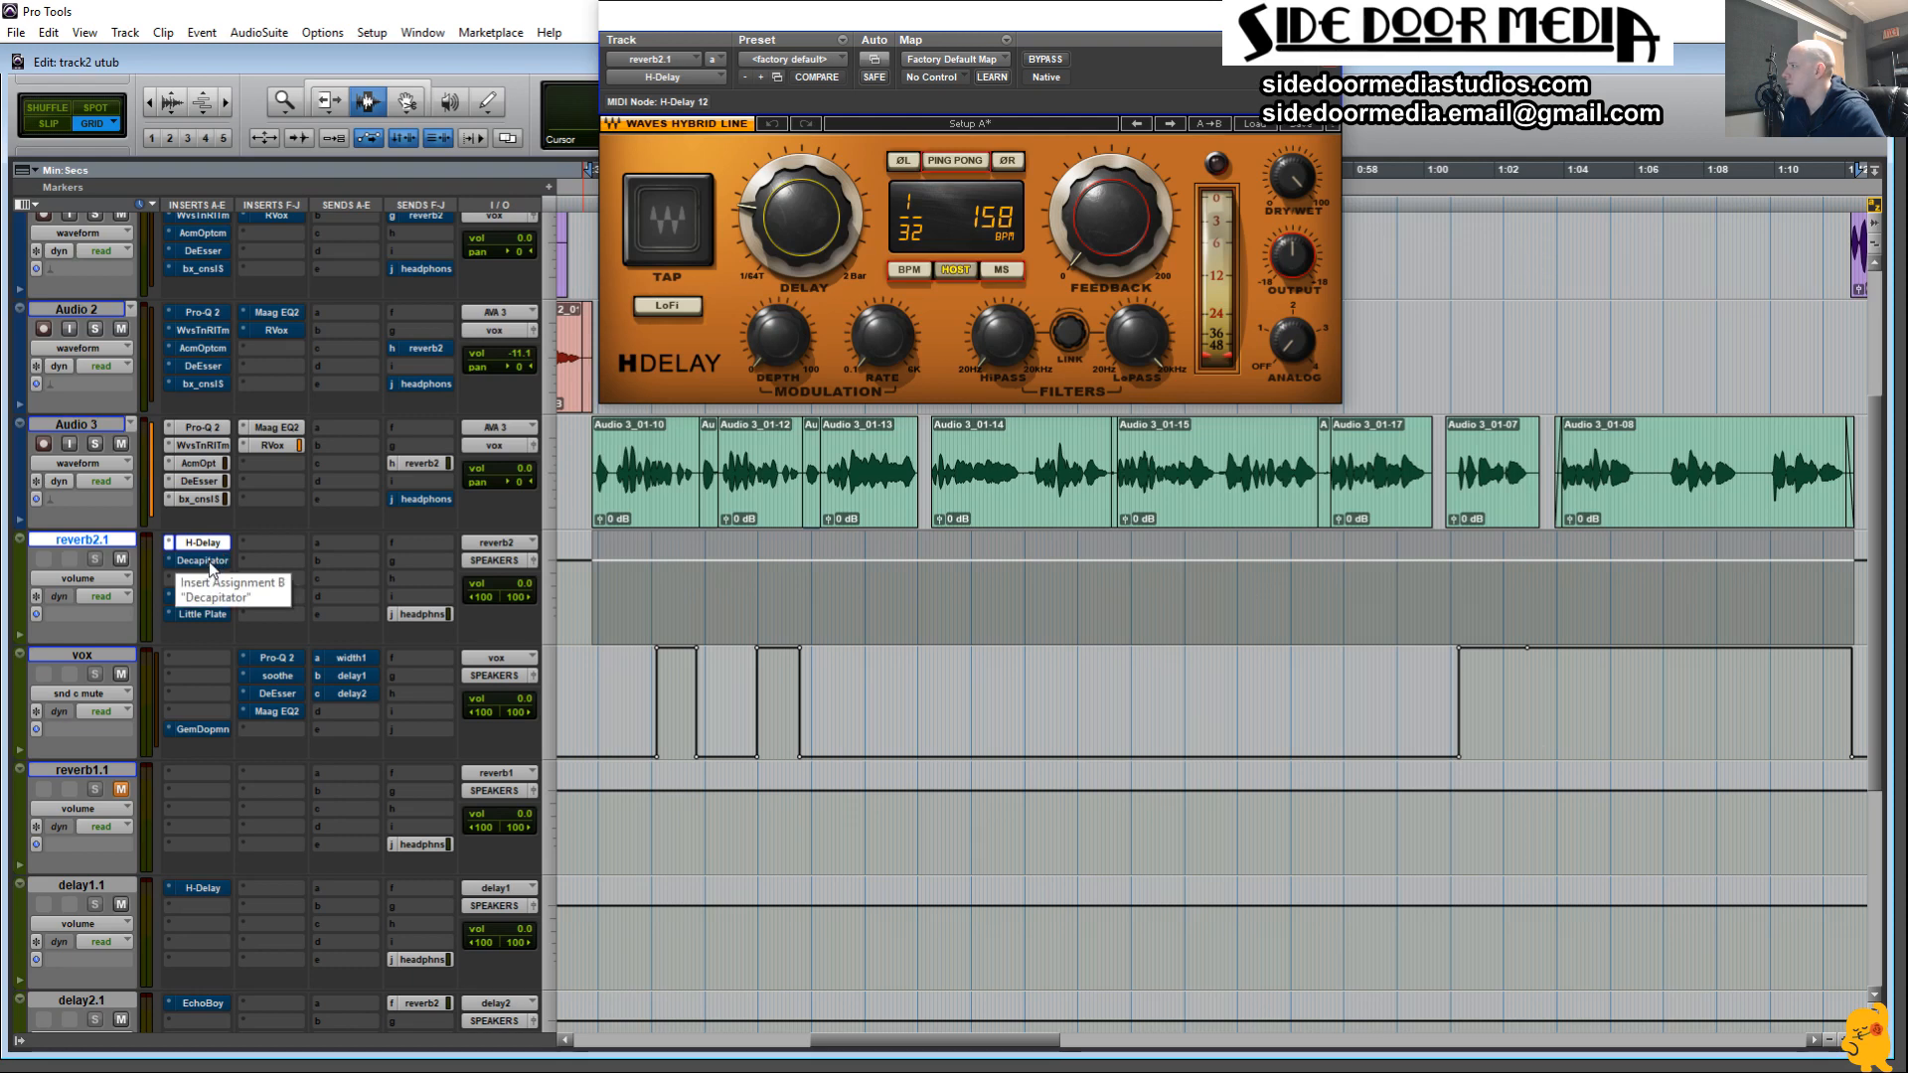
Take the Decapitator, Pro-Q 2 and Little Plate out of bypass on reverb2.1, reviewing each one's settings and auditioning the result.
click(209, 562)
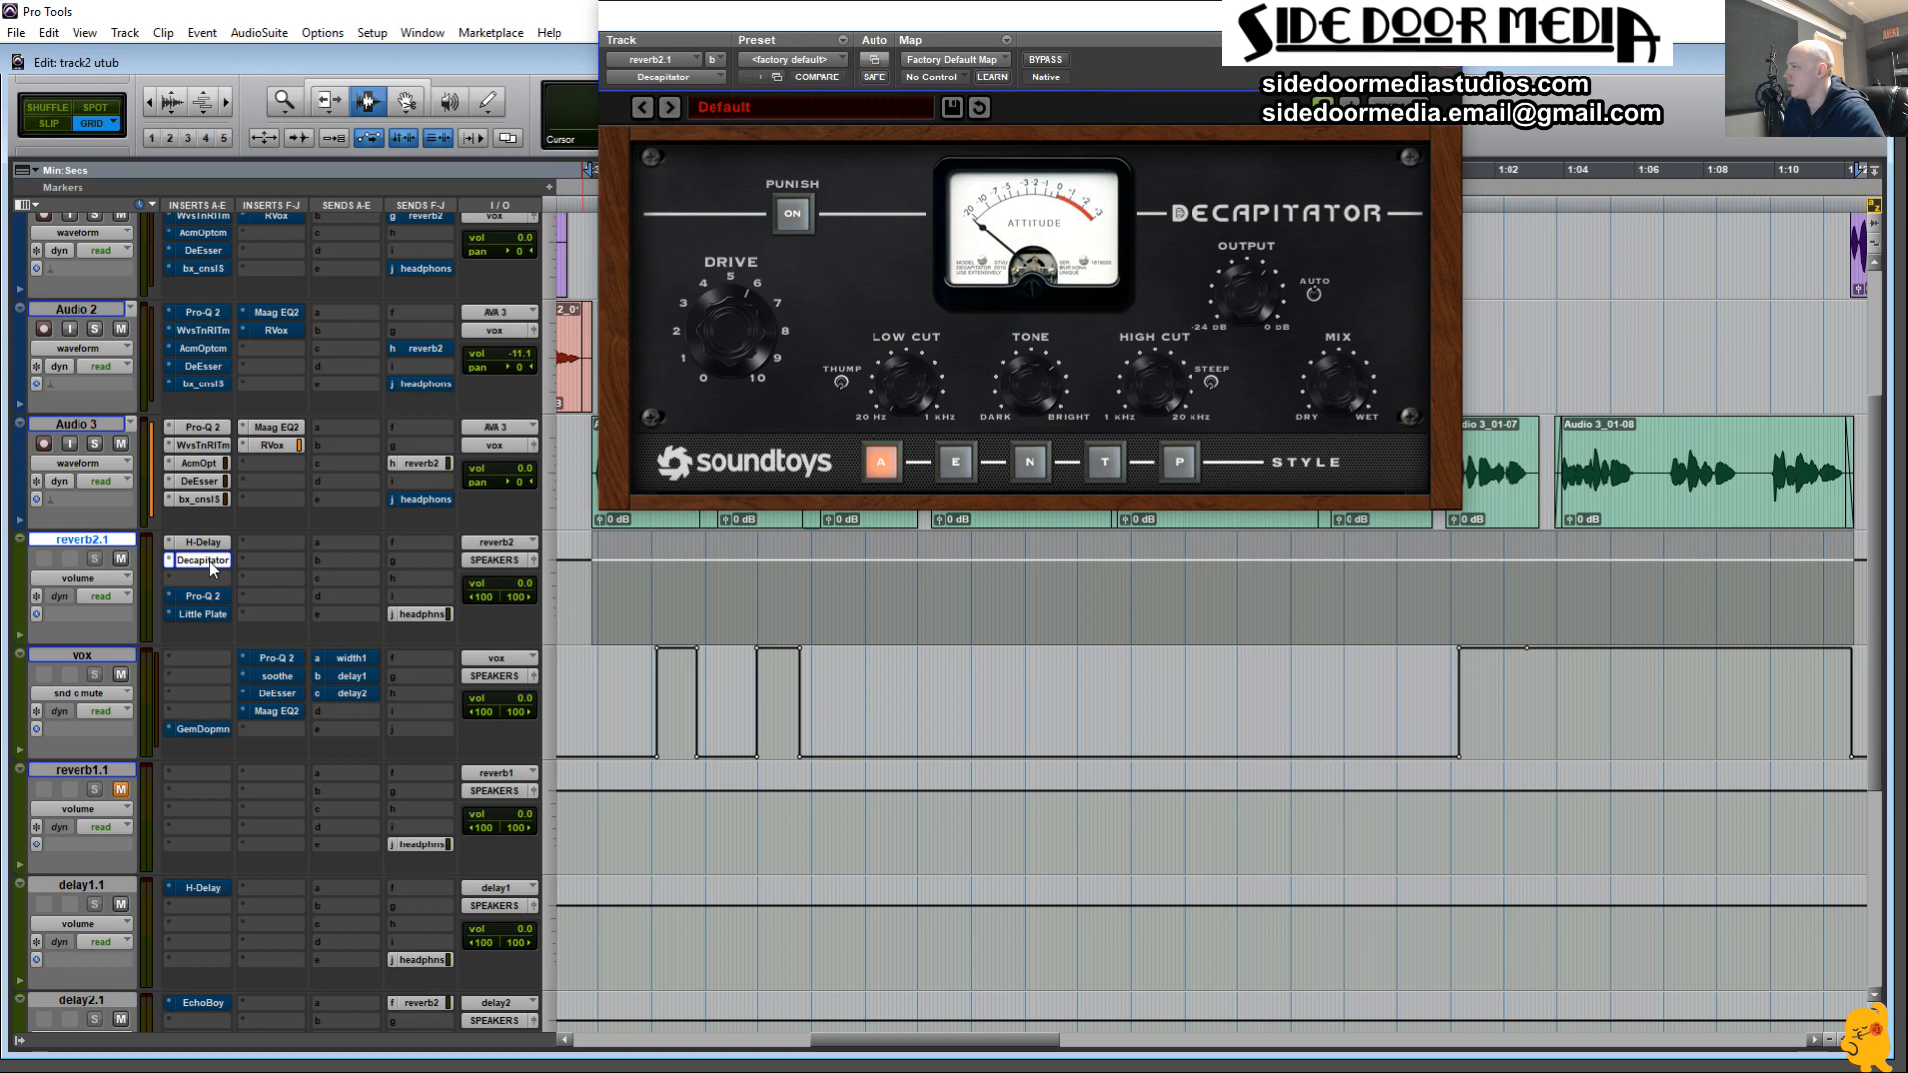
ctrl+click(209, 562)
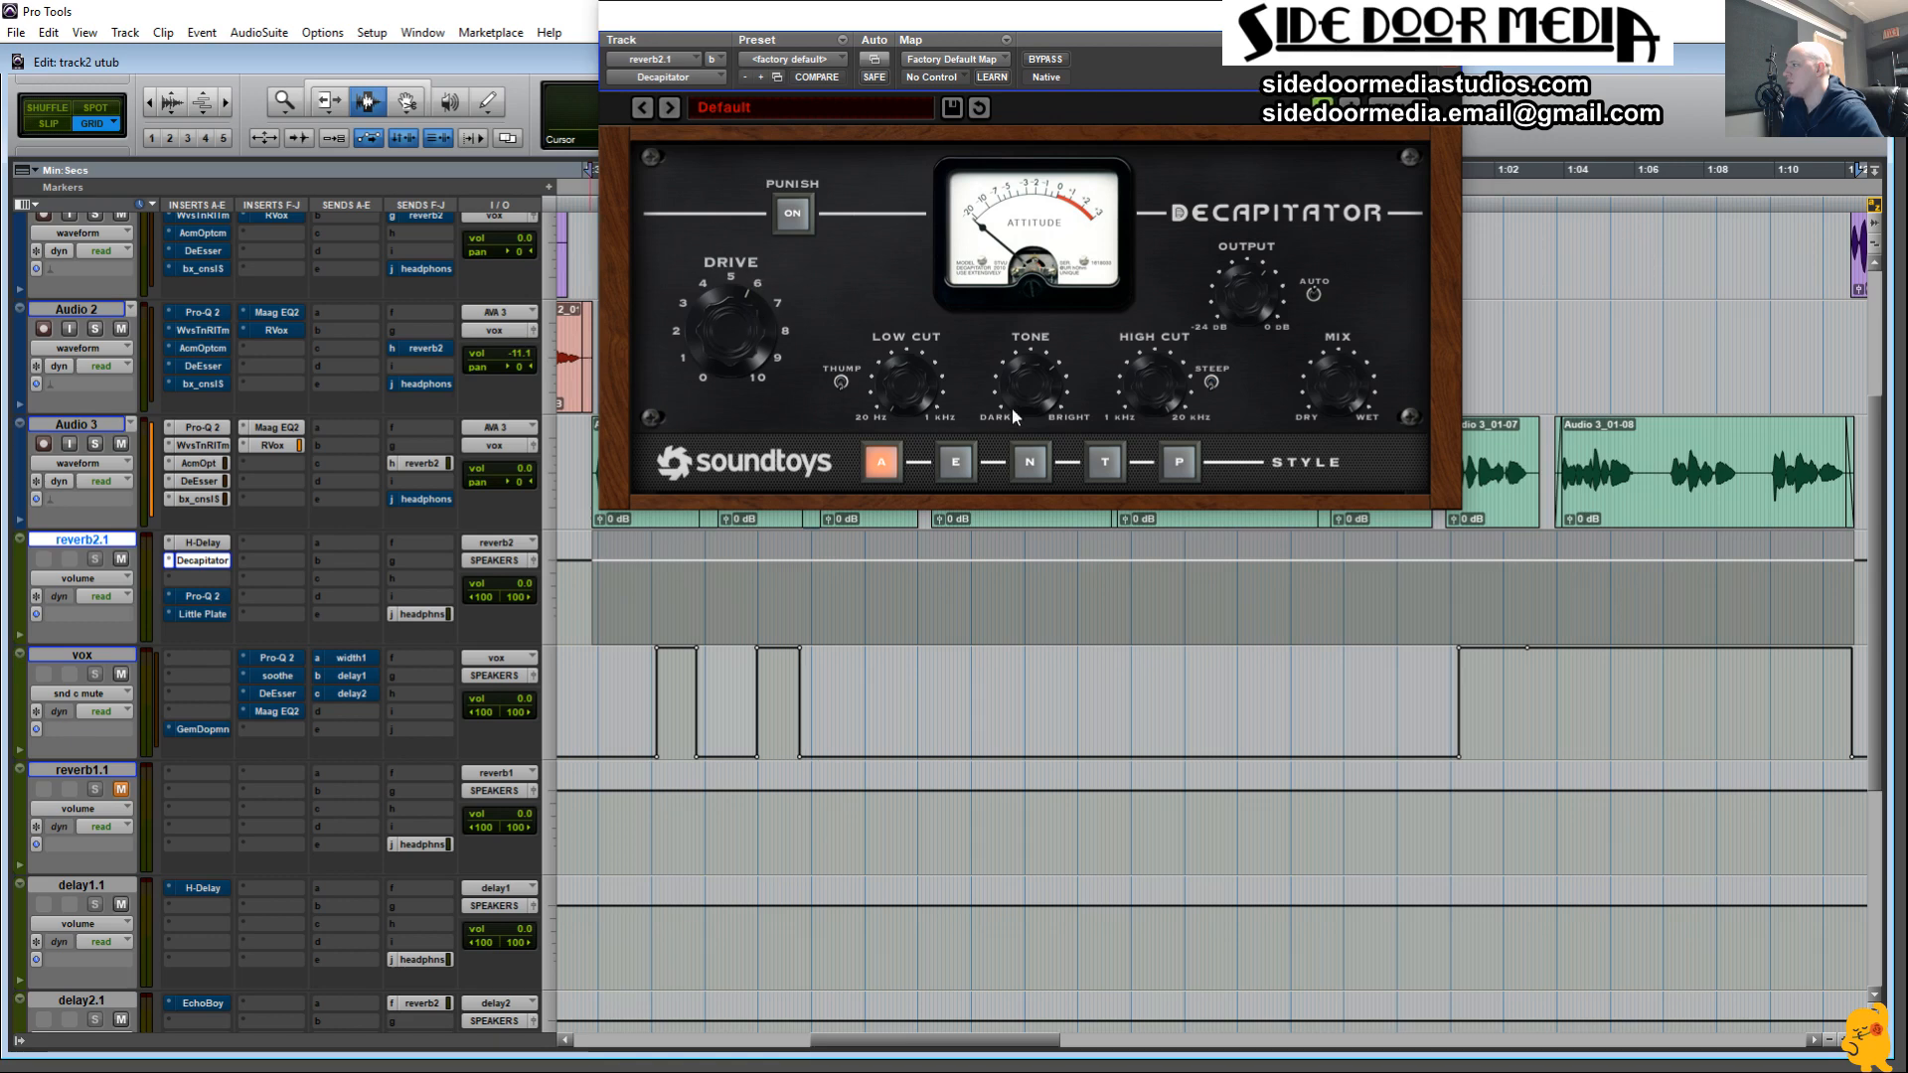
ctrl+click(214, 595)
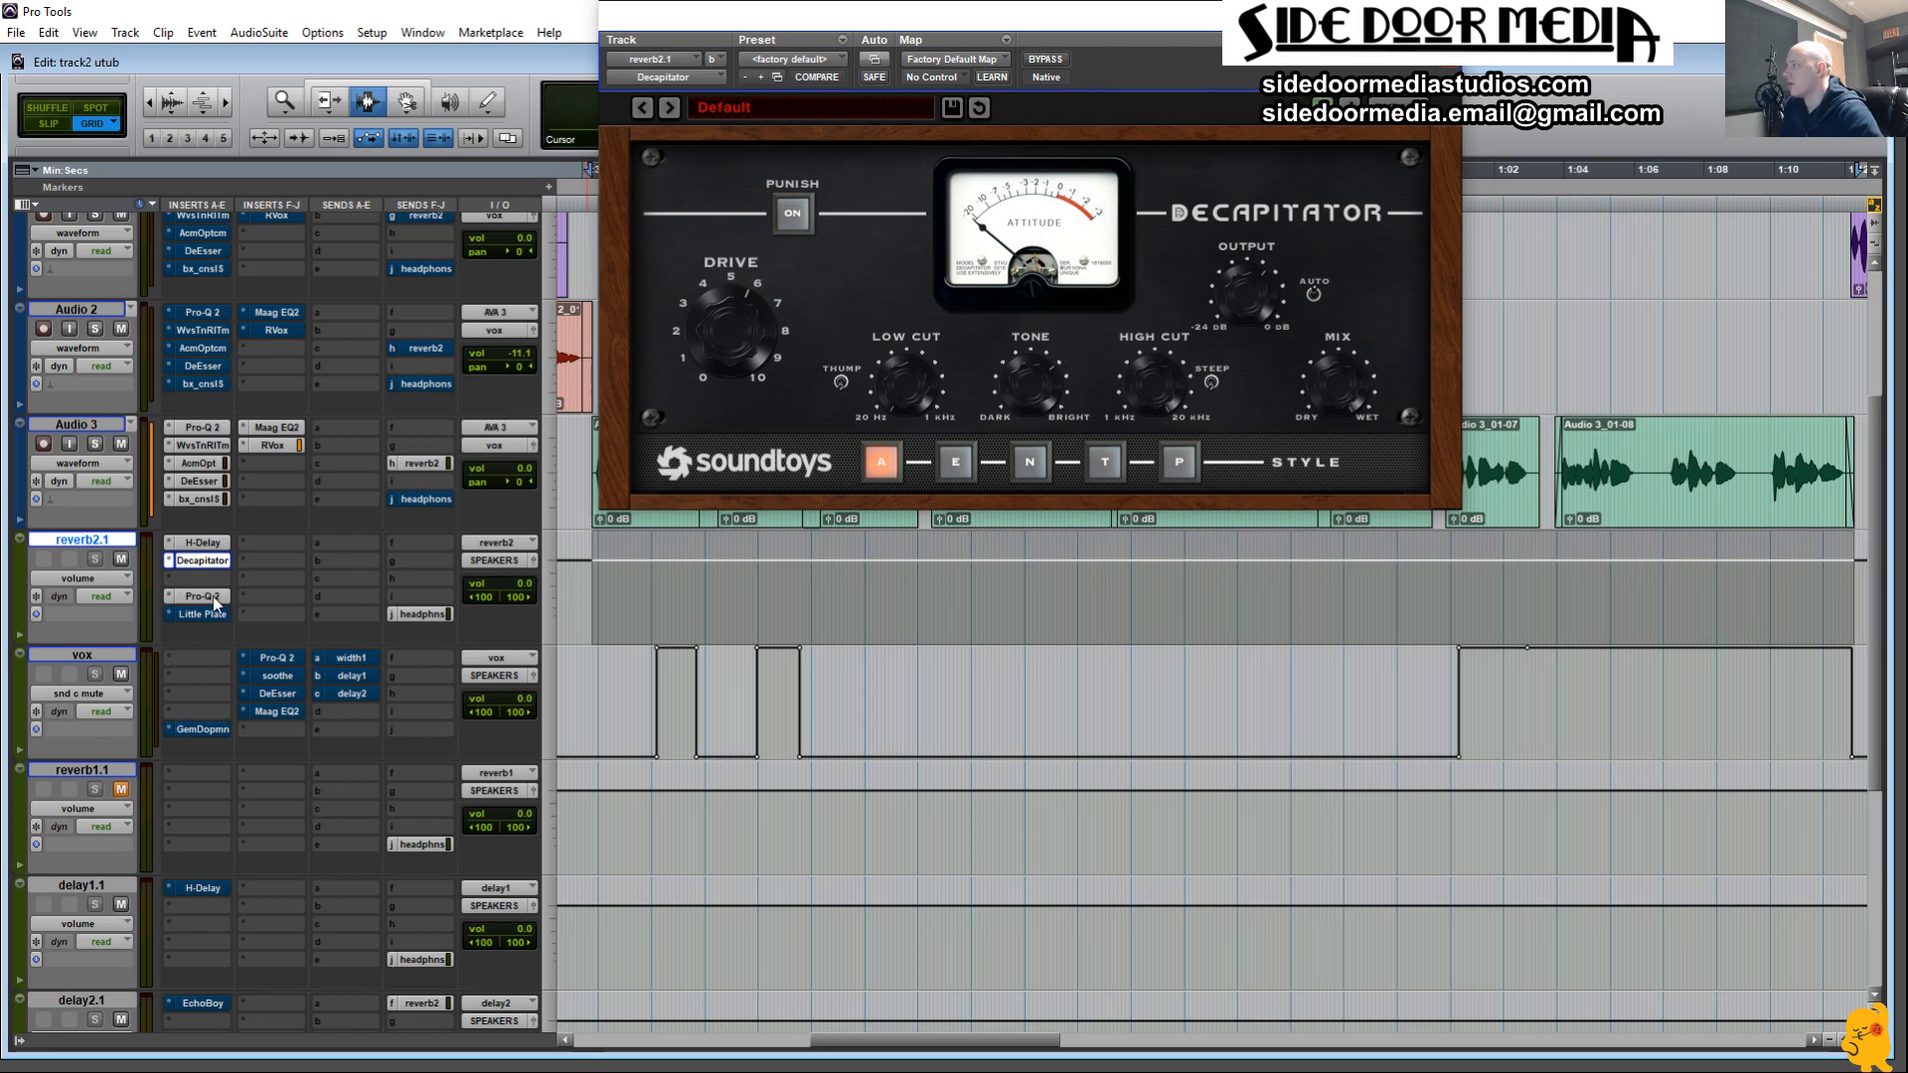
click(212, 597)
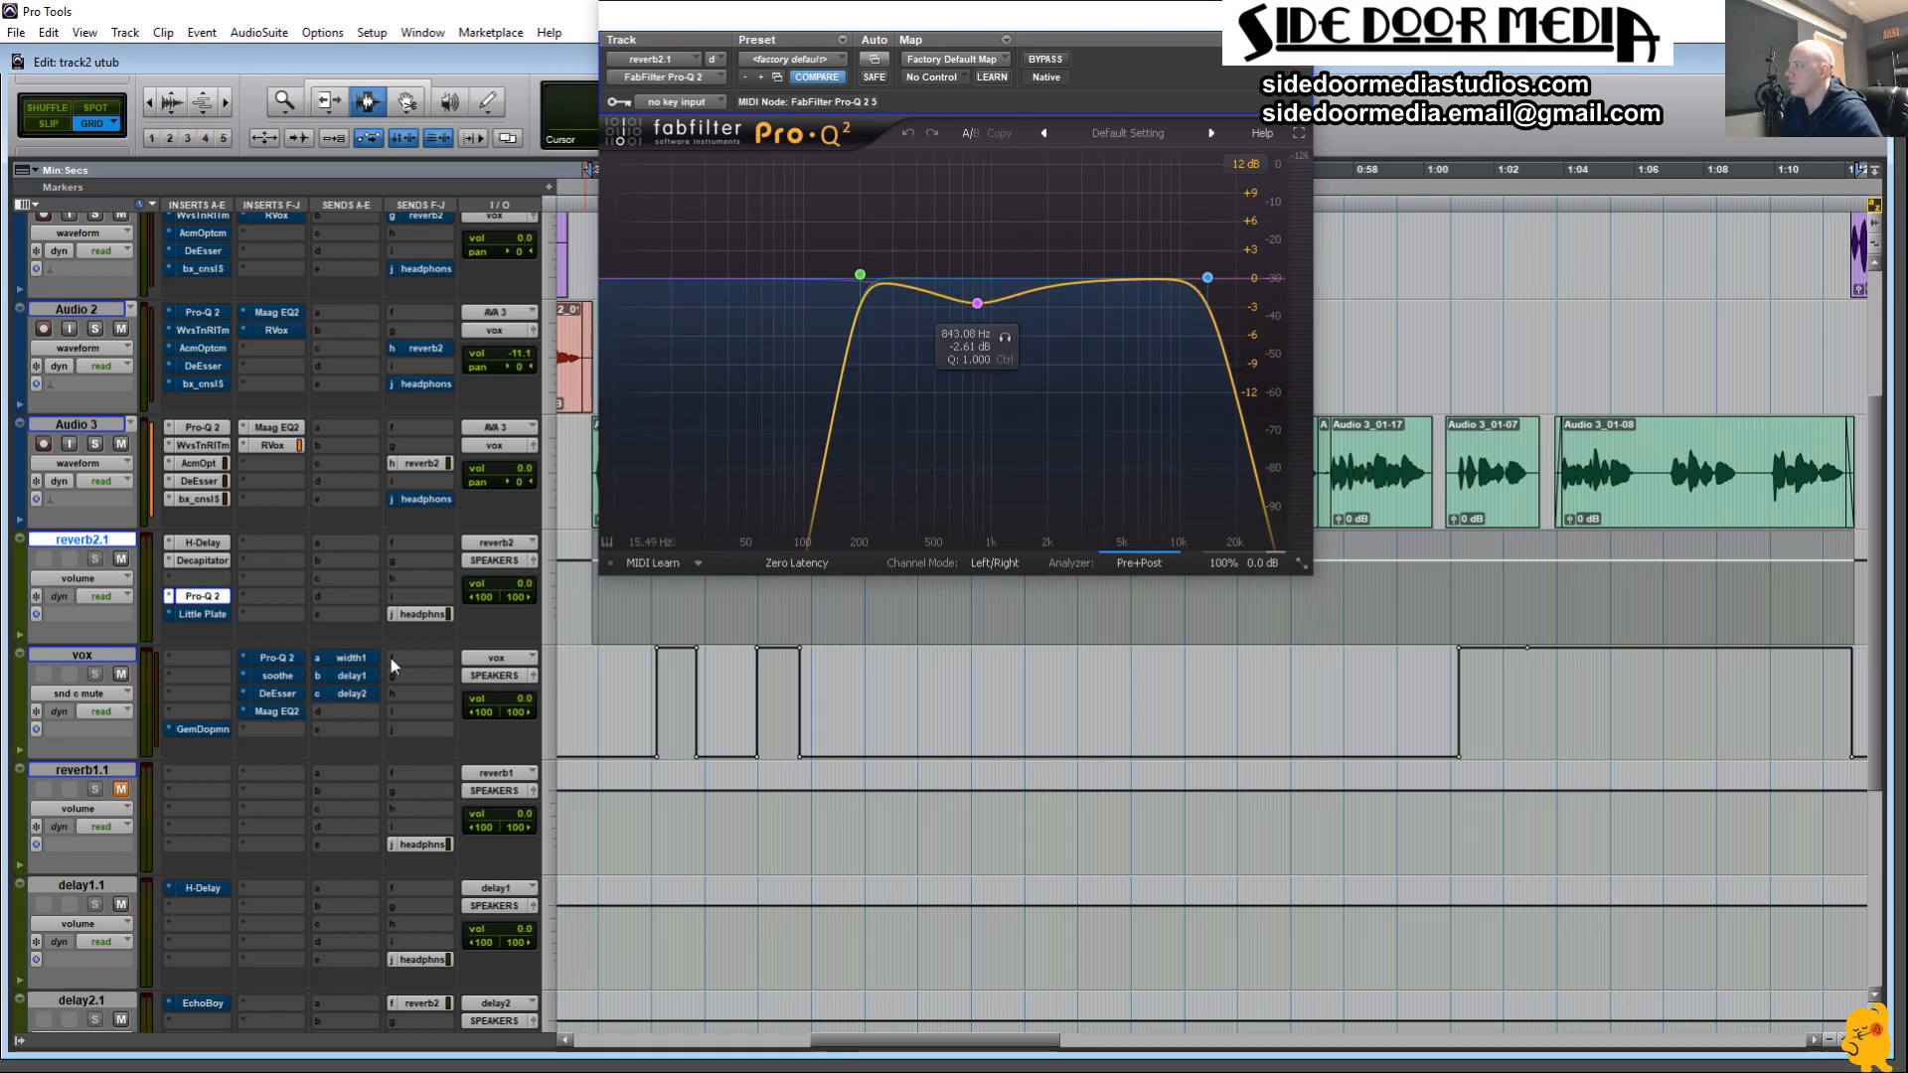
click(211, 614)
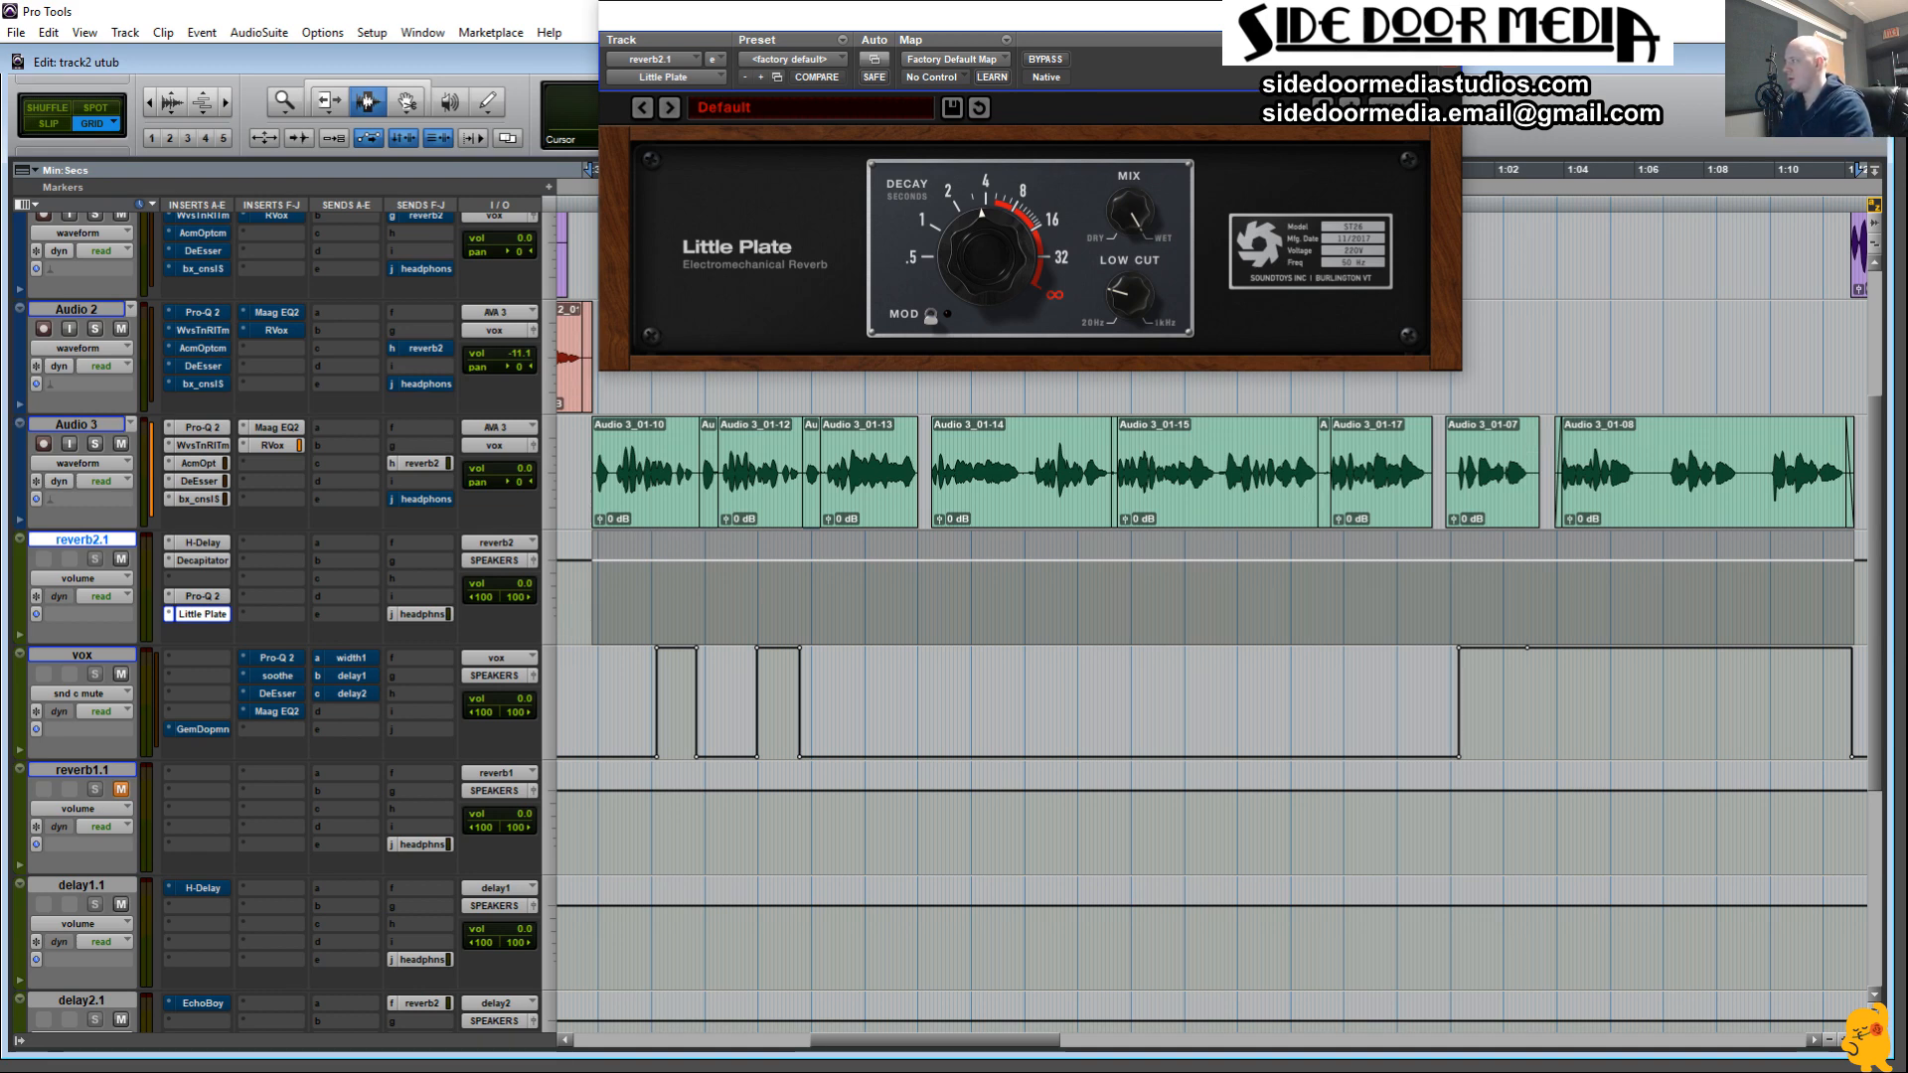
key(space)
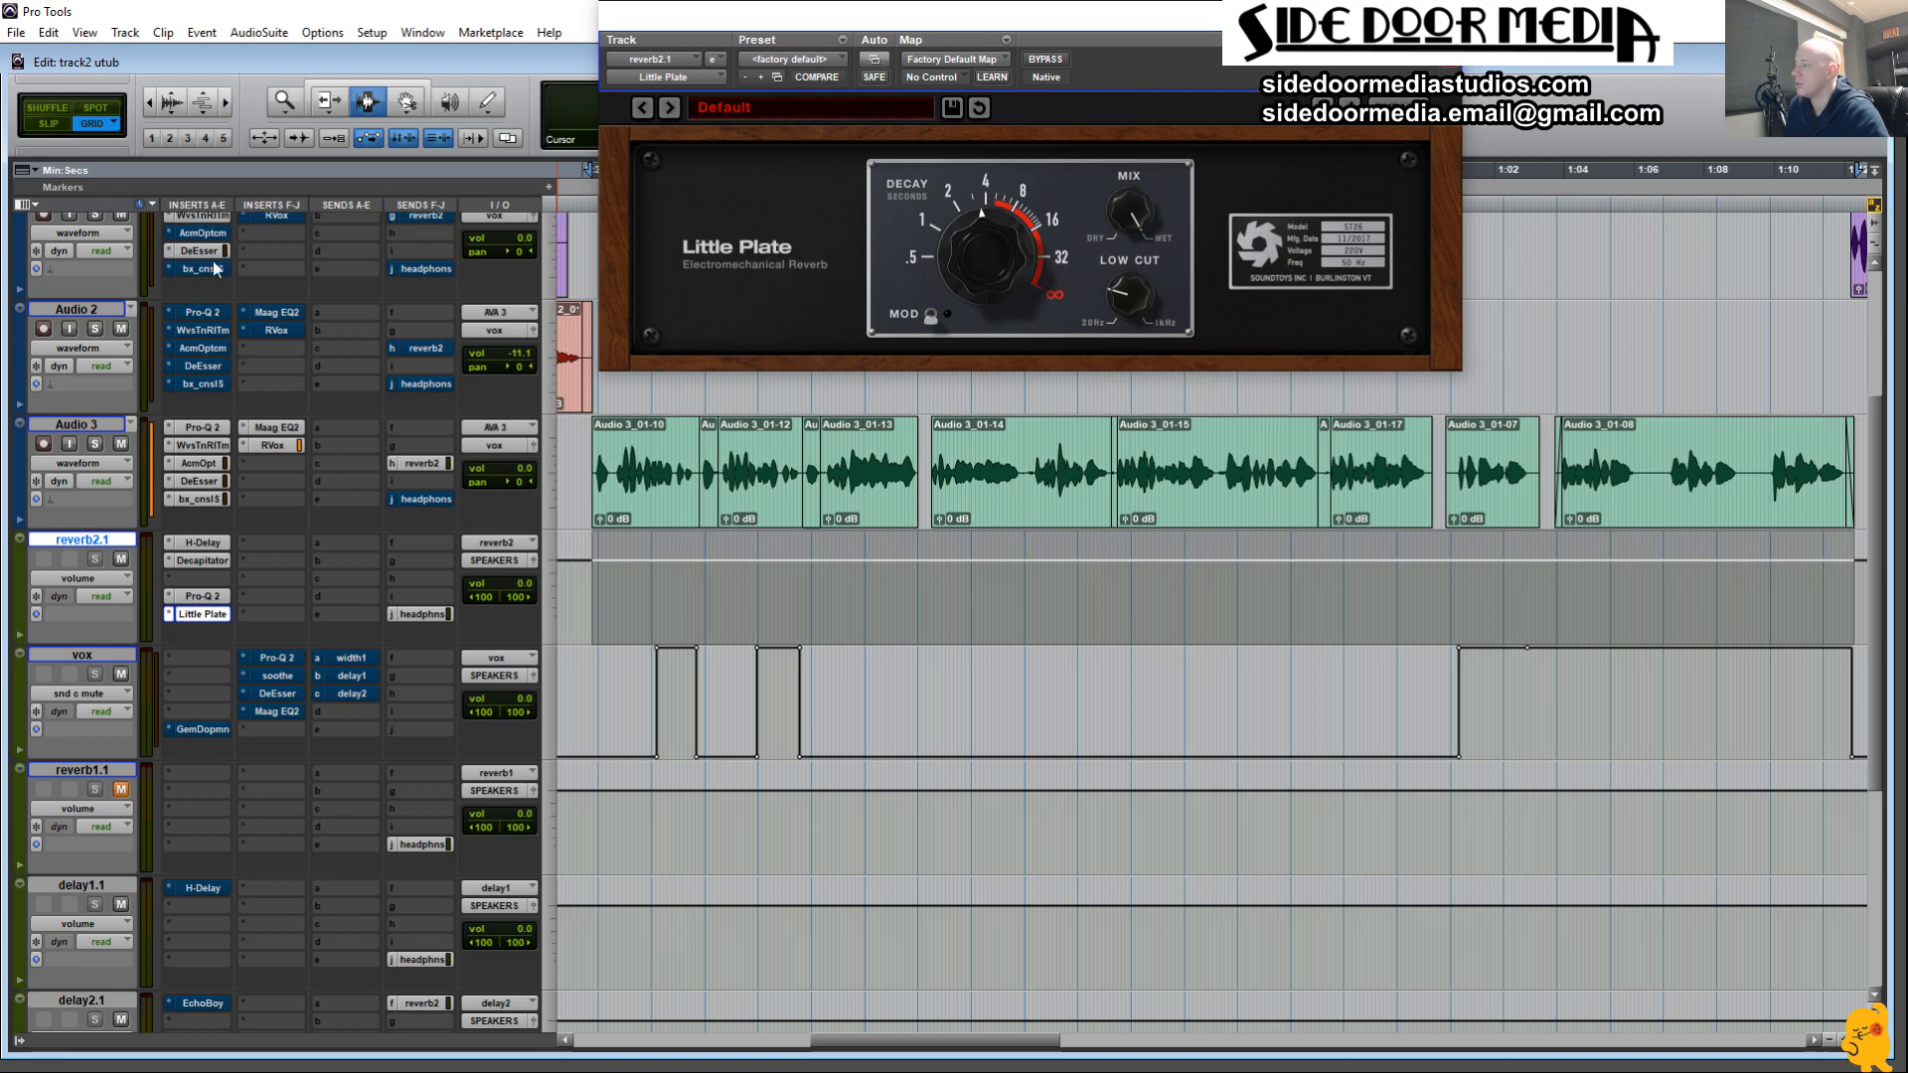
Take all inserts out of bypass on Audio 1 and Audio 2 and unmute both tracks' sends, including Audio 1's flang send.
scroll(199, 294, up, 3)
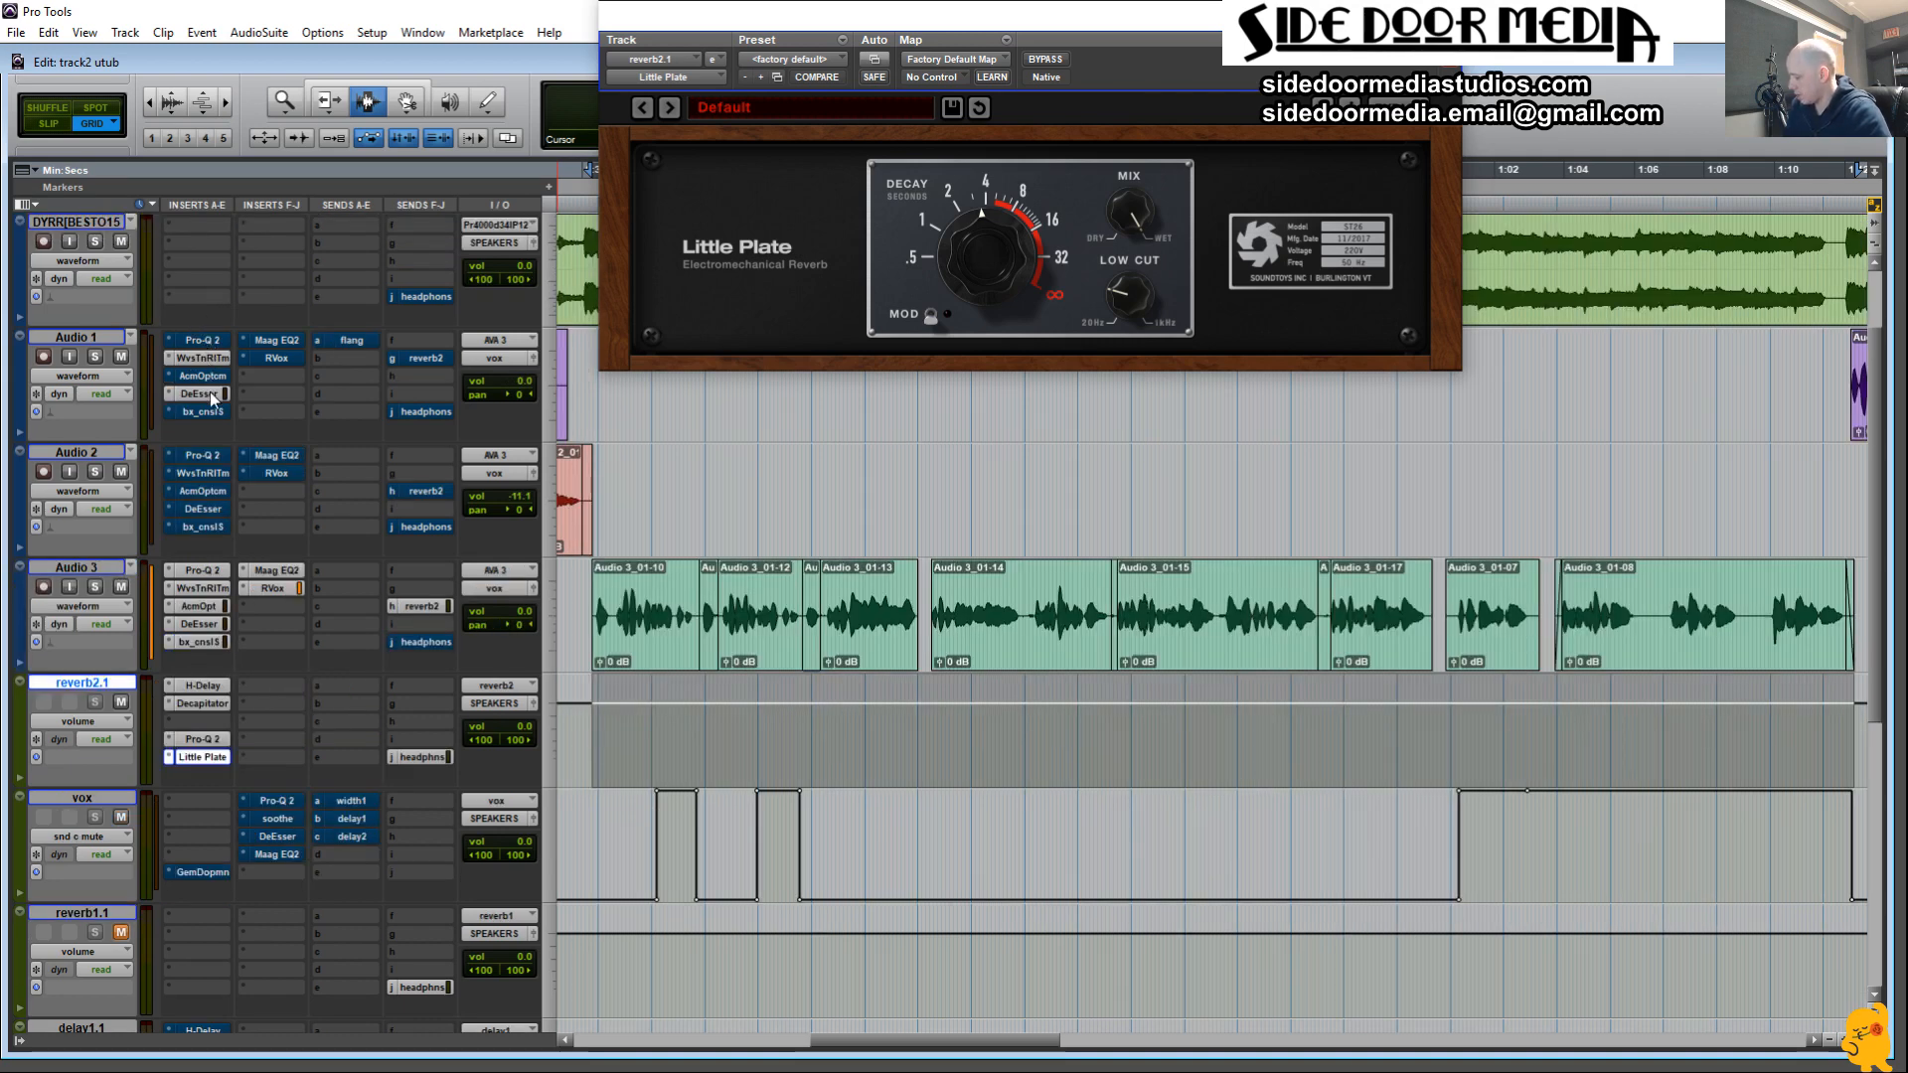
ctrl+shift+click(191, 342)
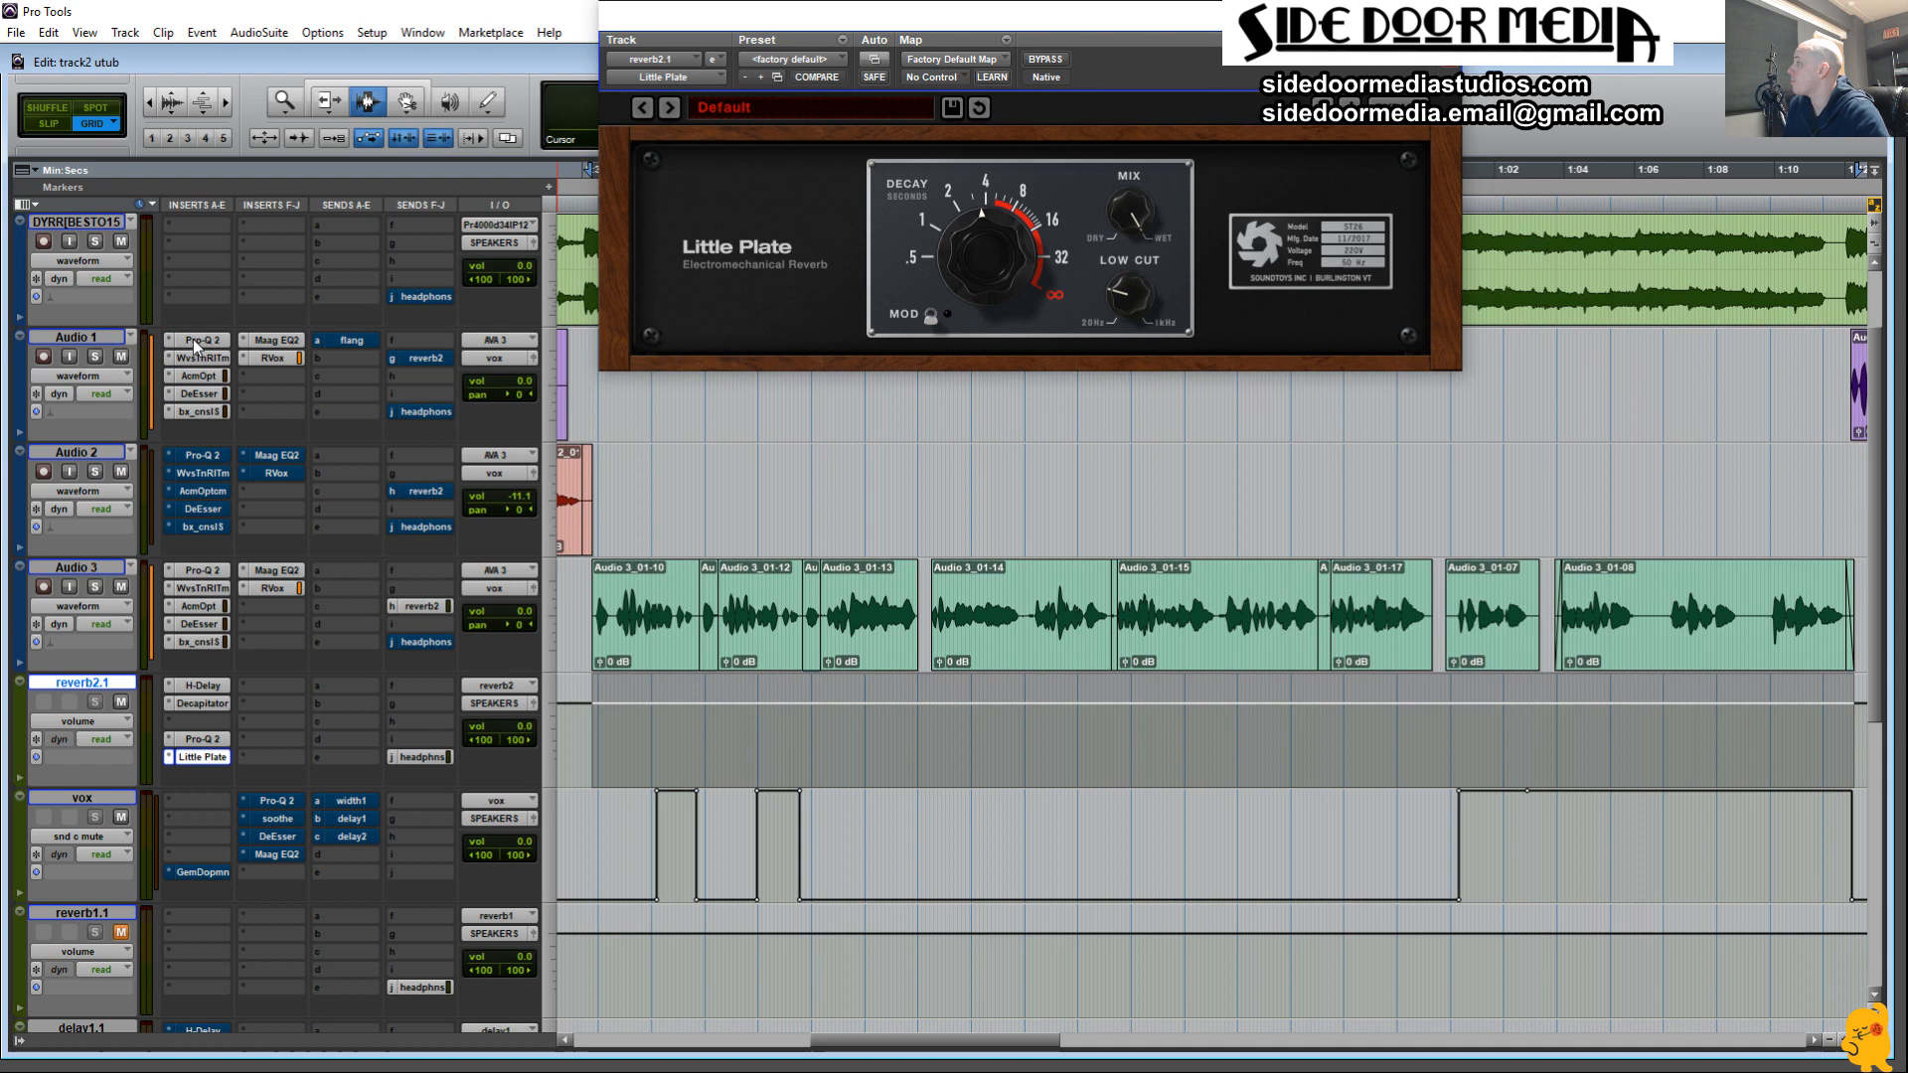
ctrl+shift+click(200, 456)
ctrl+shift+click(435, 493)
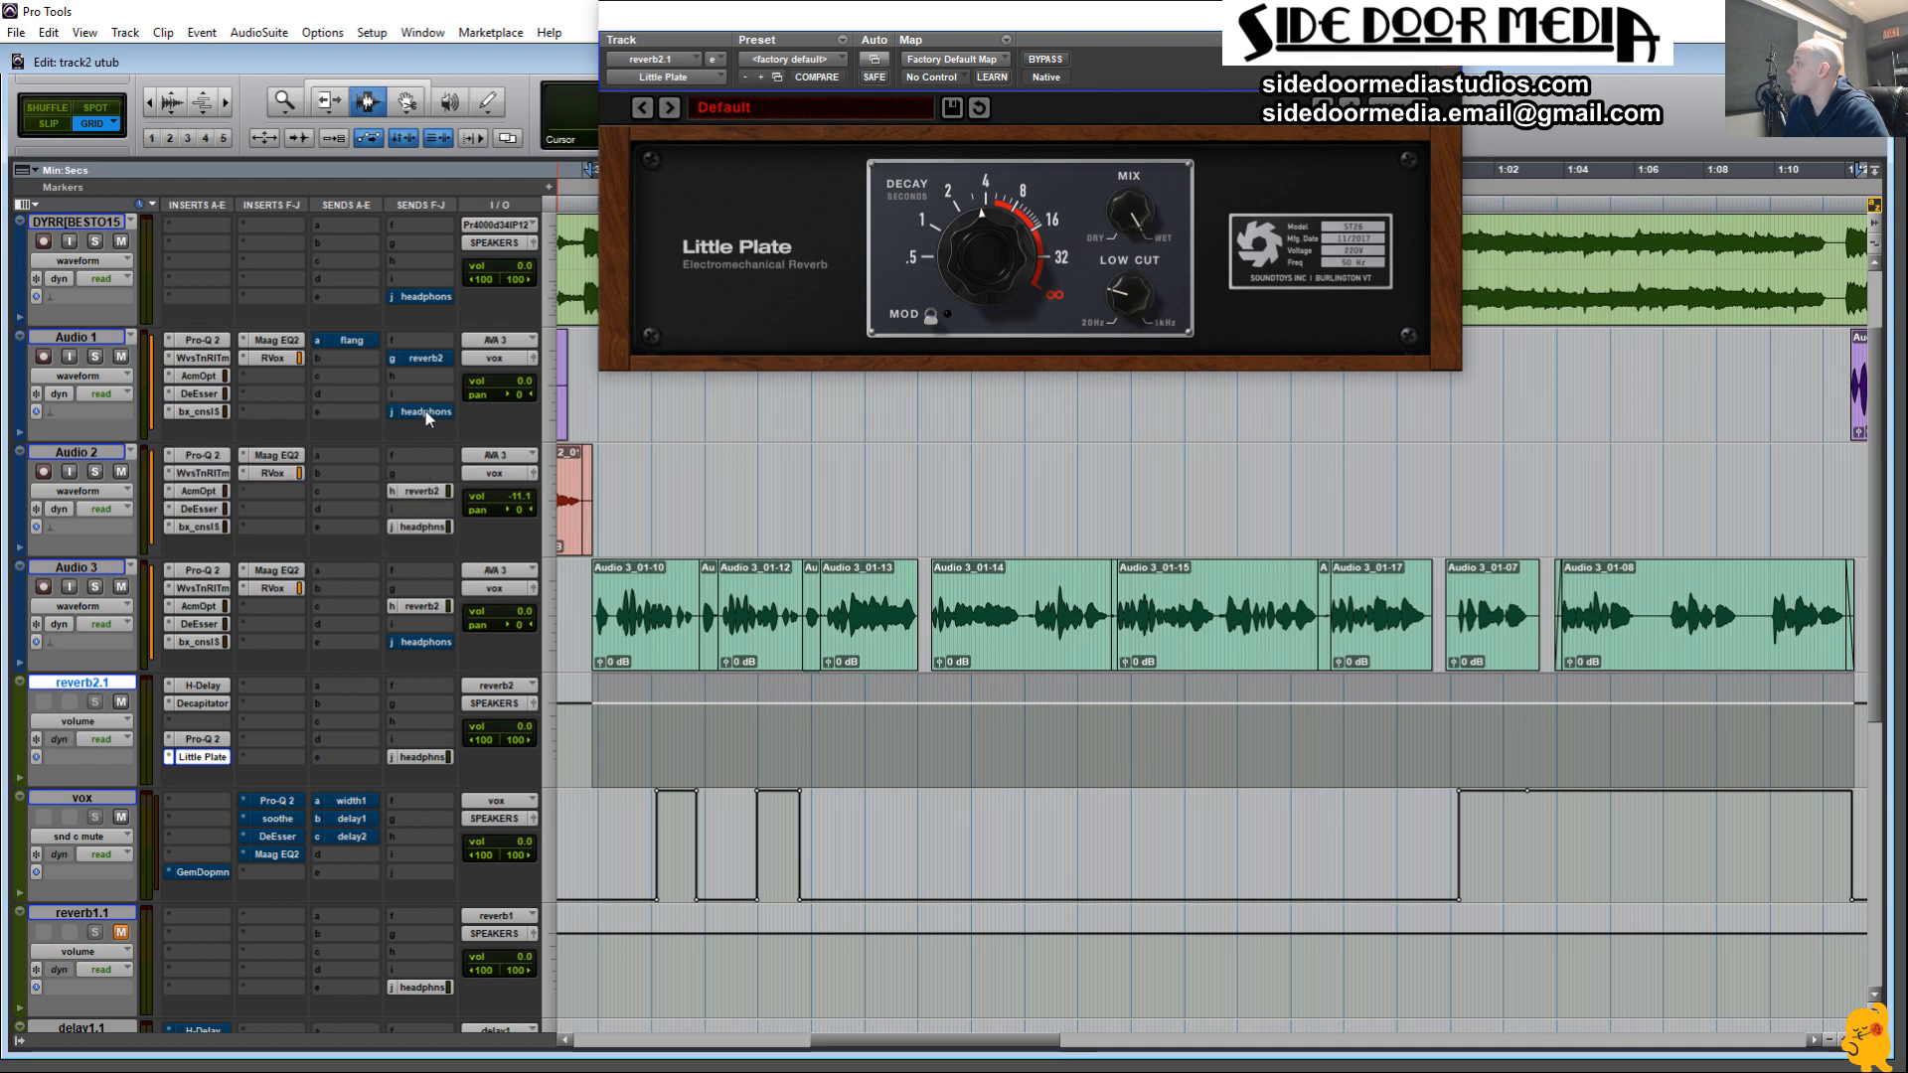
ctrl+shift+click(354, 339)
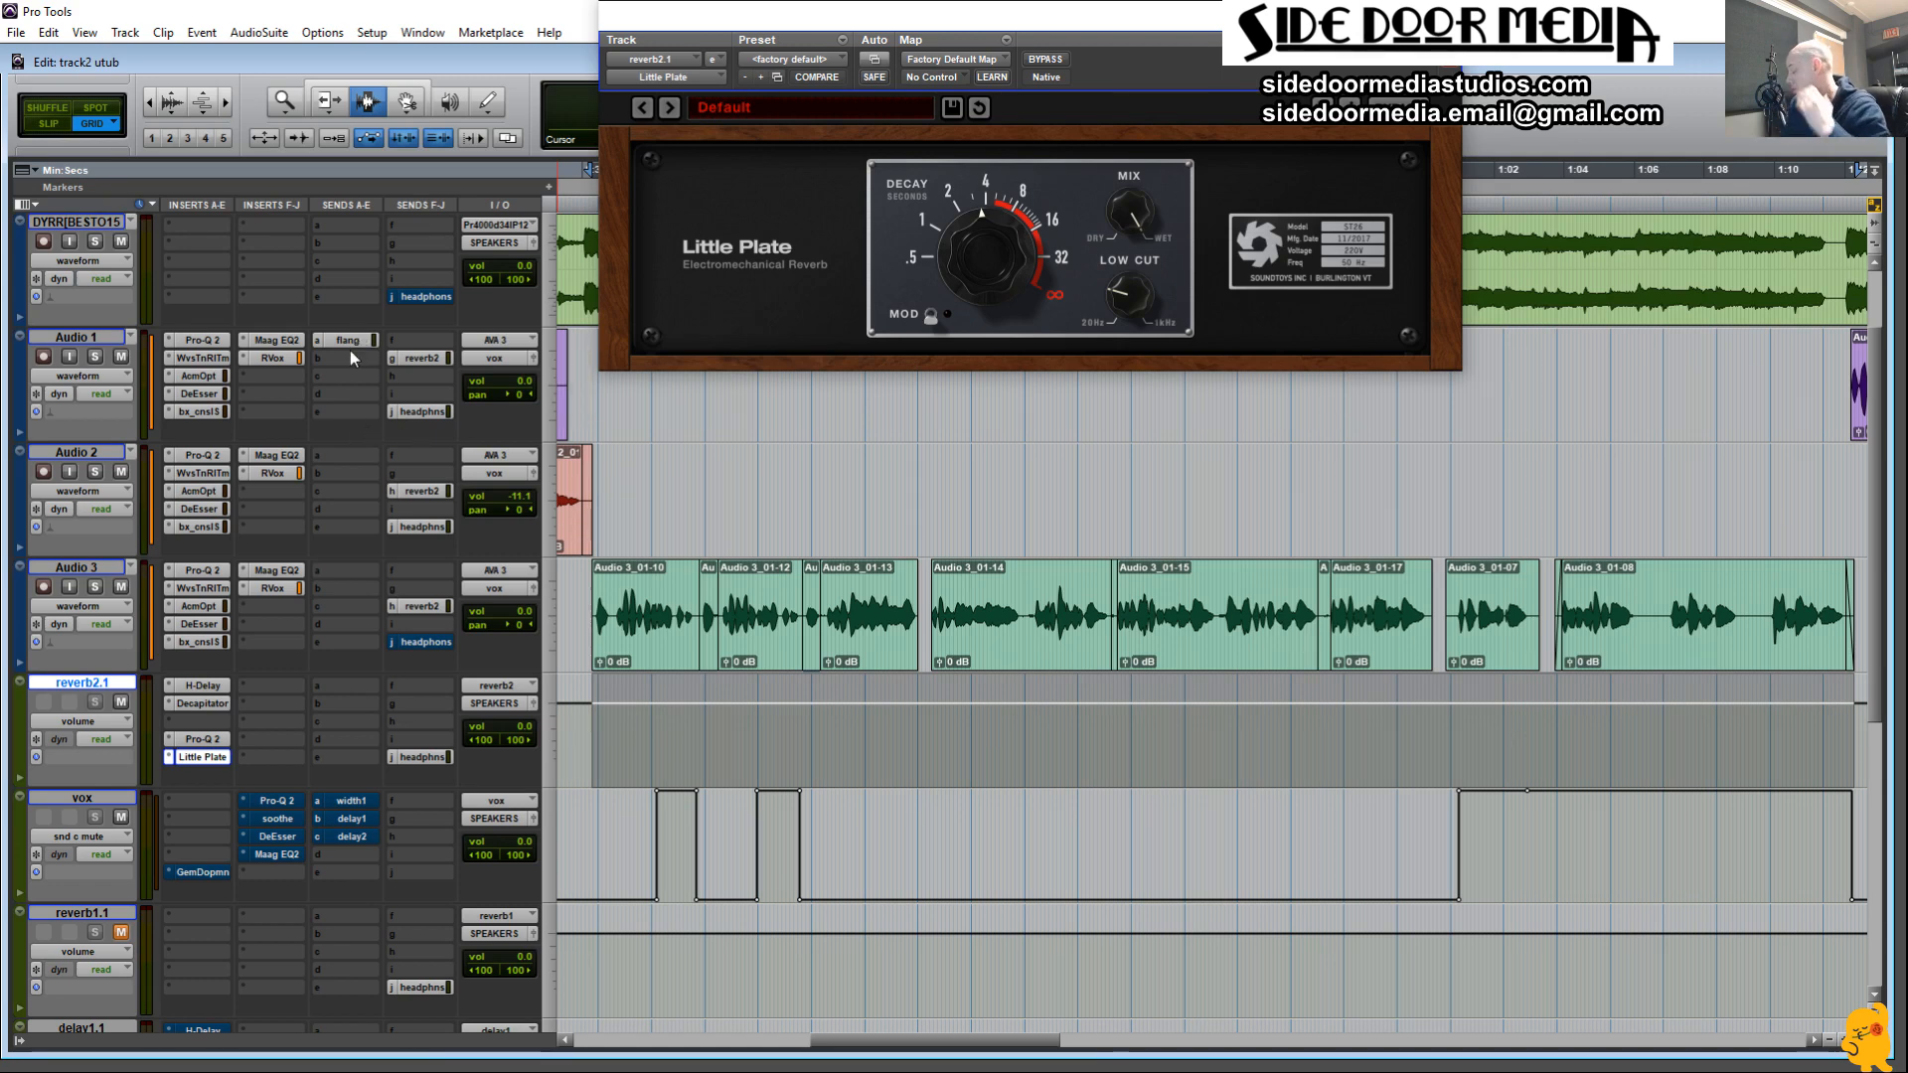
Take the Gem Dopamine noise stressor out of bypass on the vox track during verse playback.
click(202, 873)
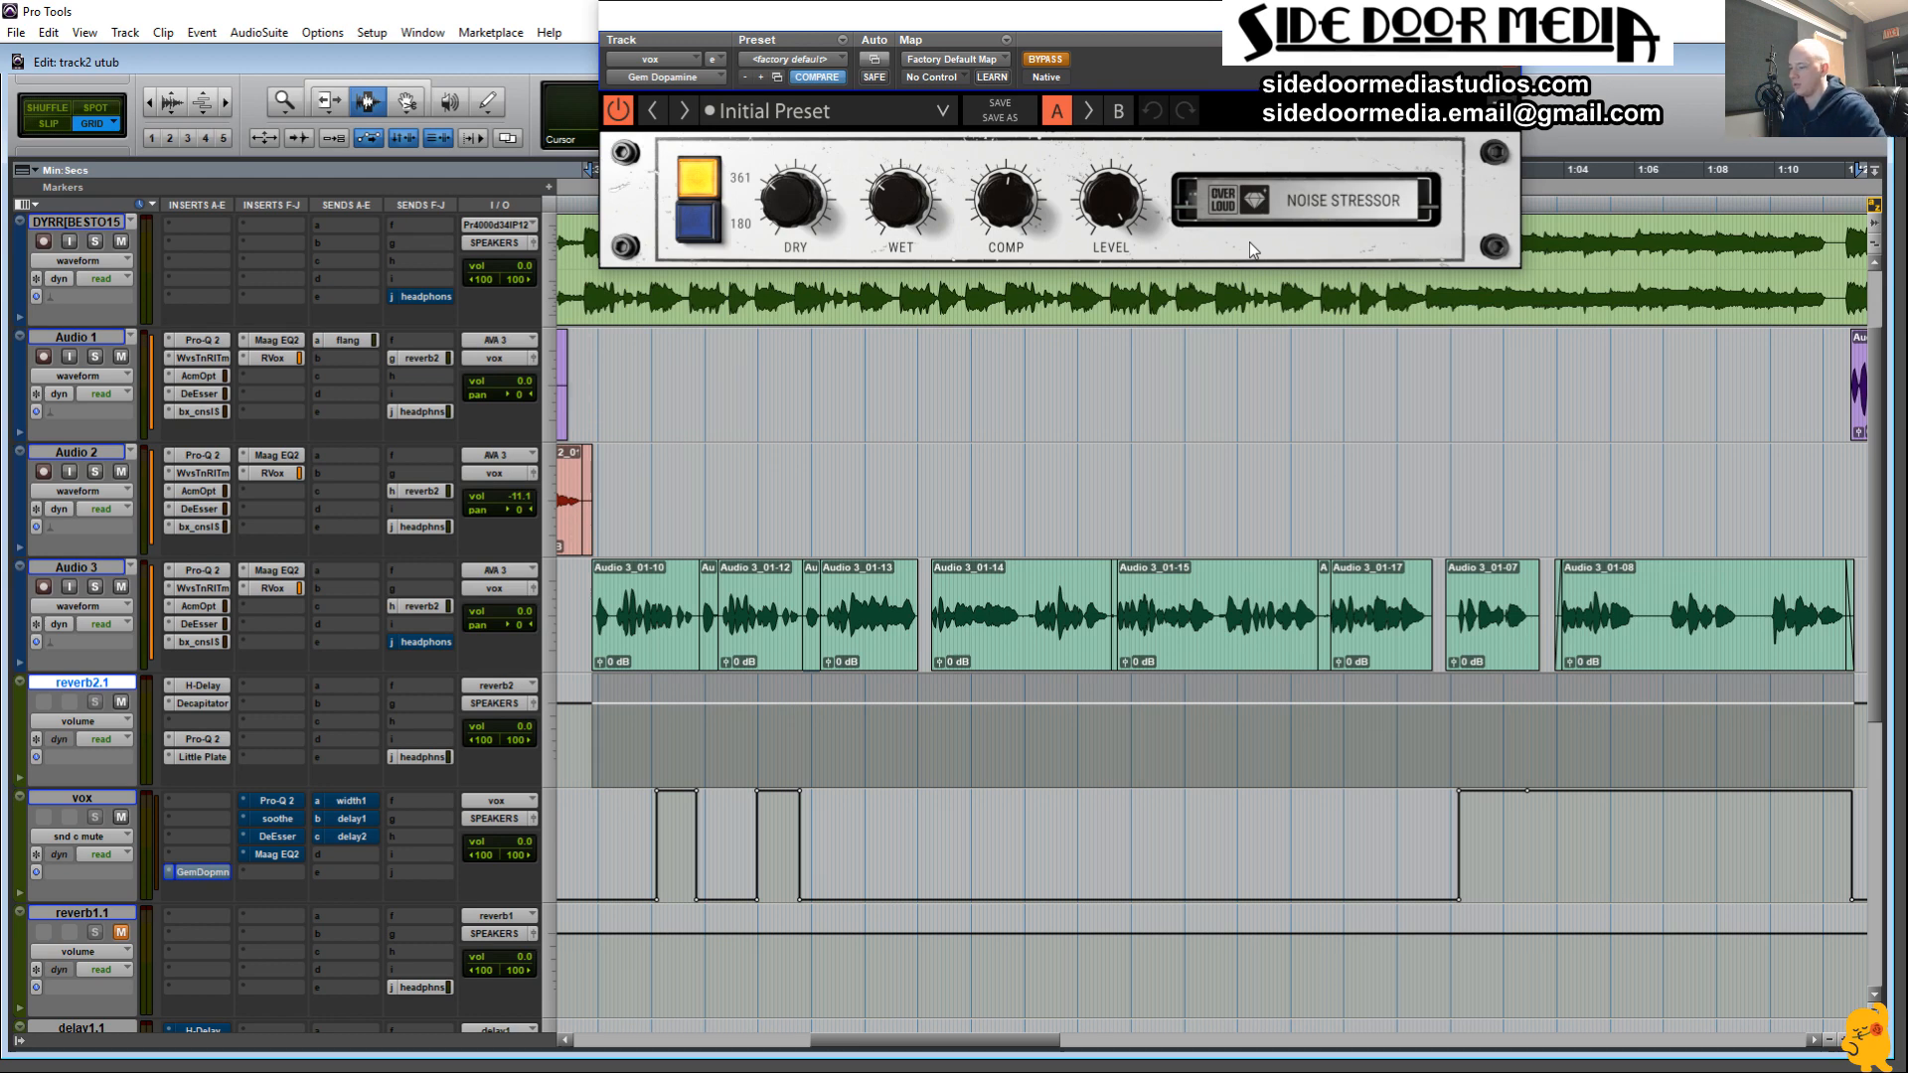
key(space)
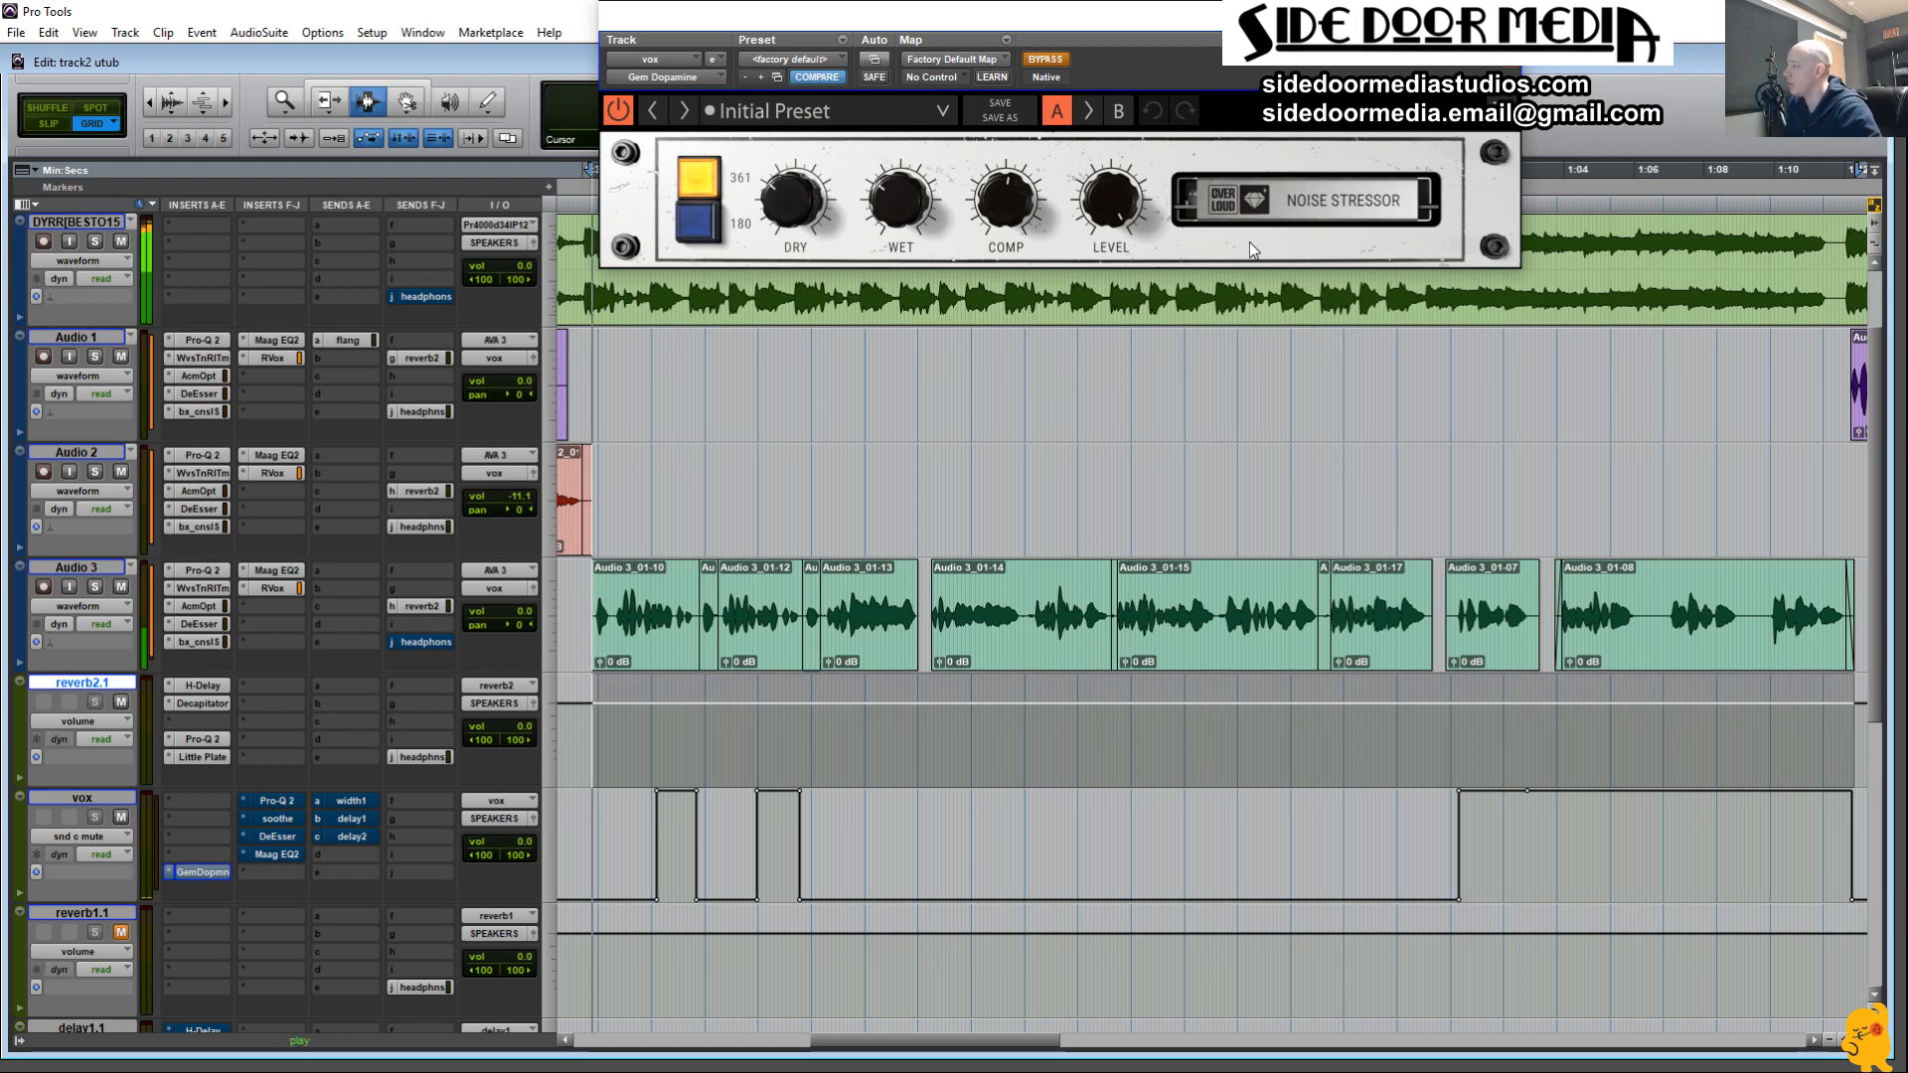
click(1045, 60)
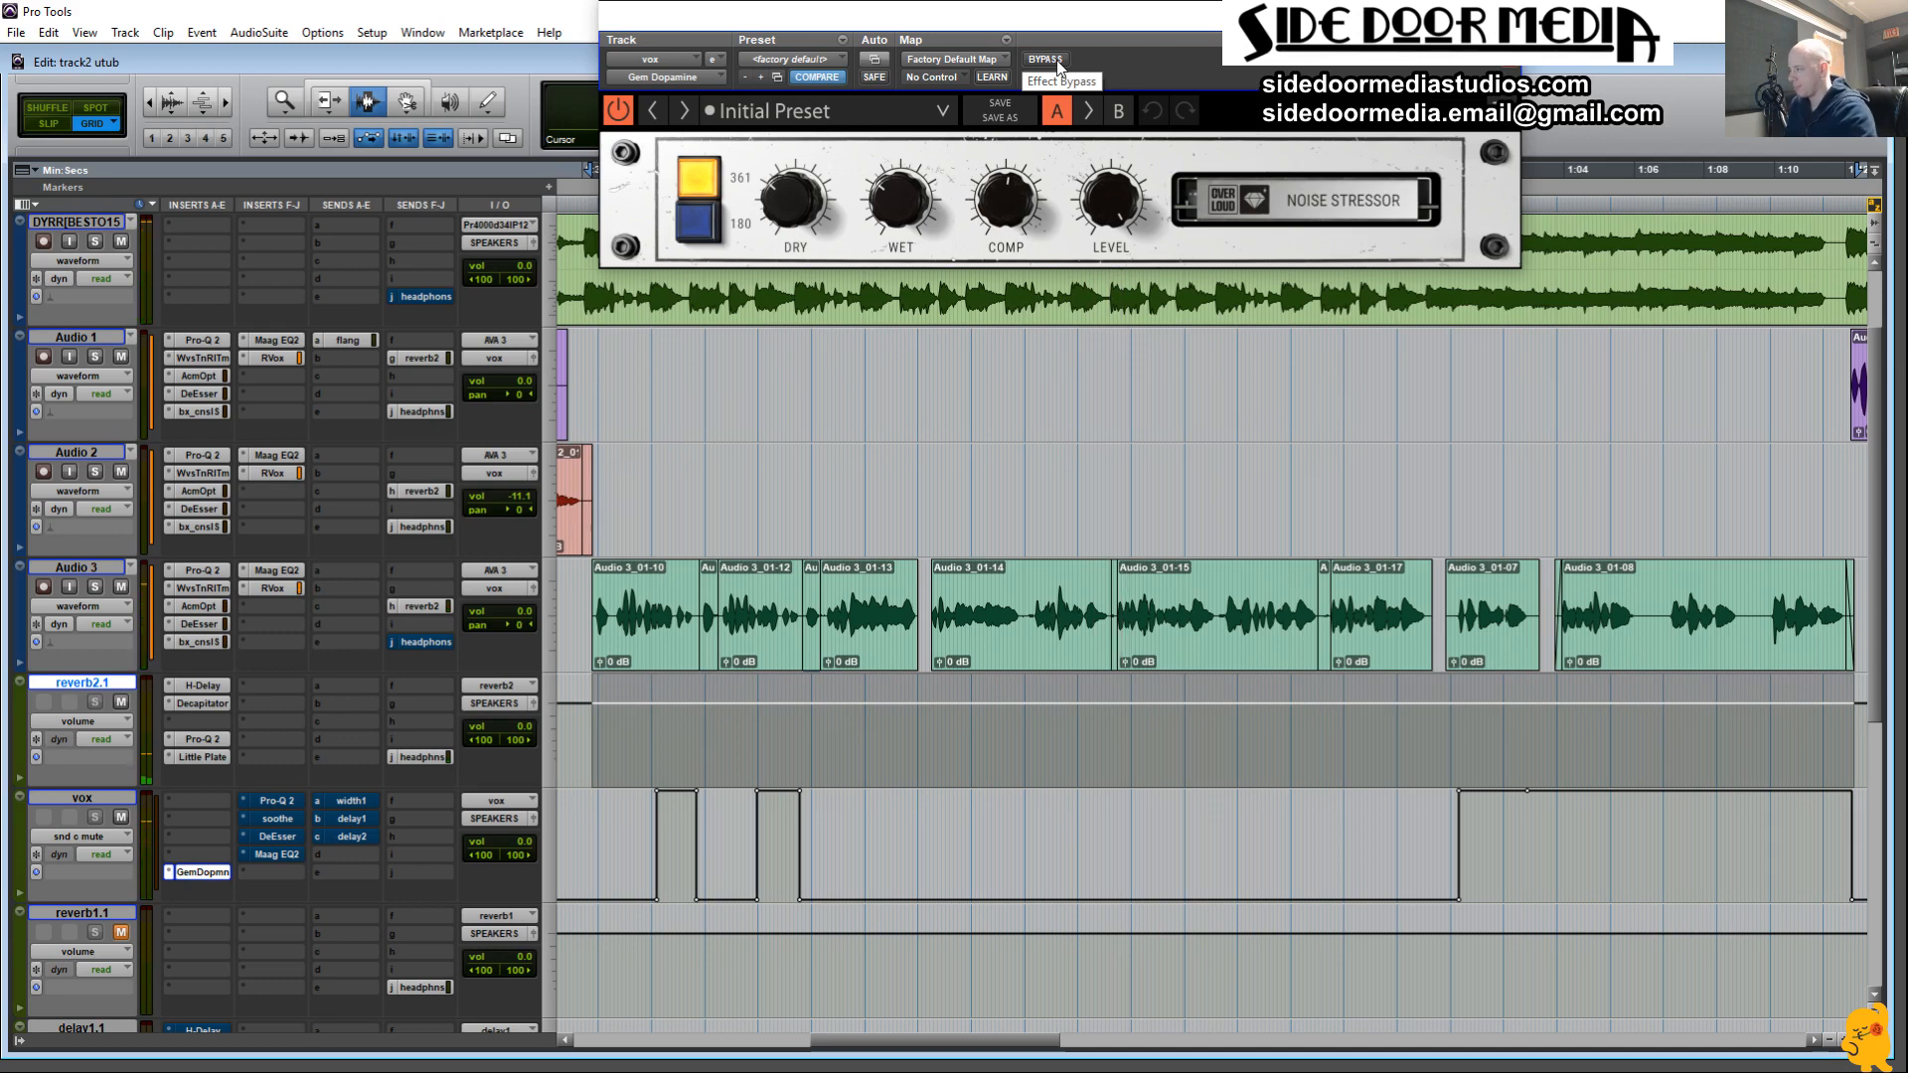
key(space)
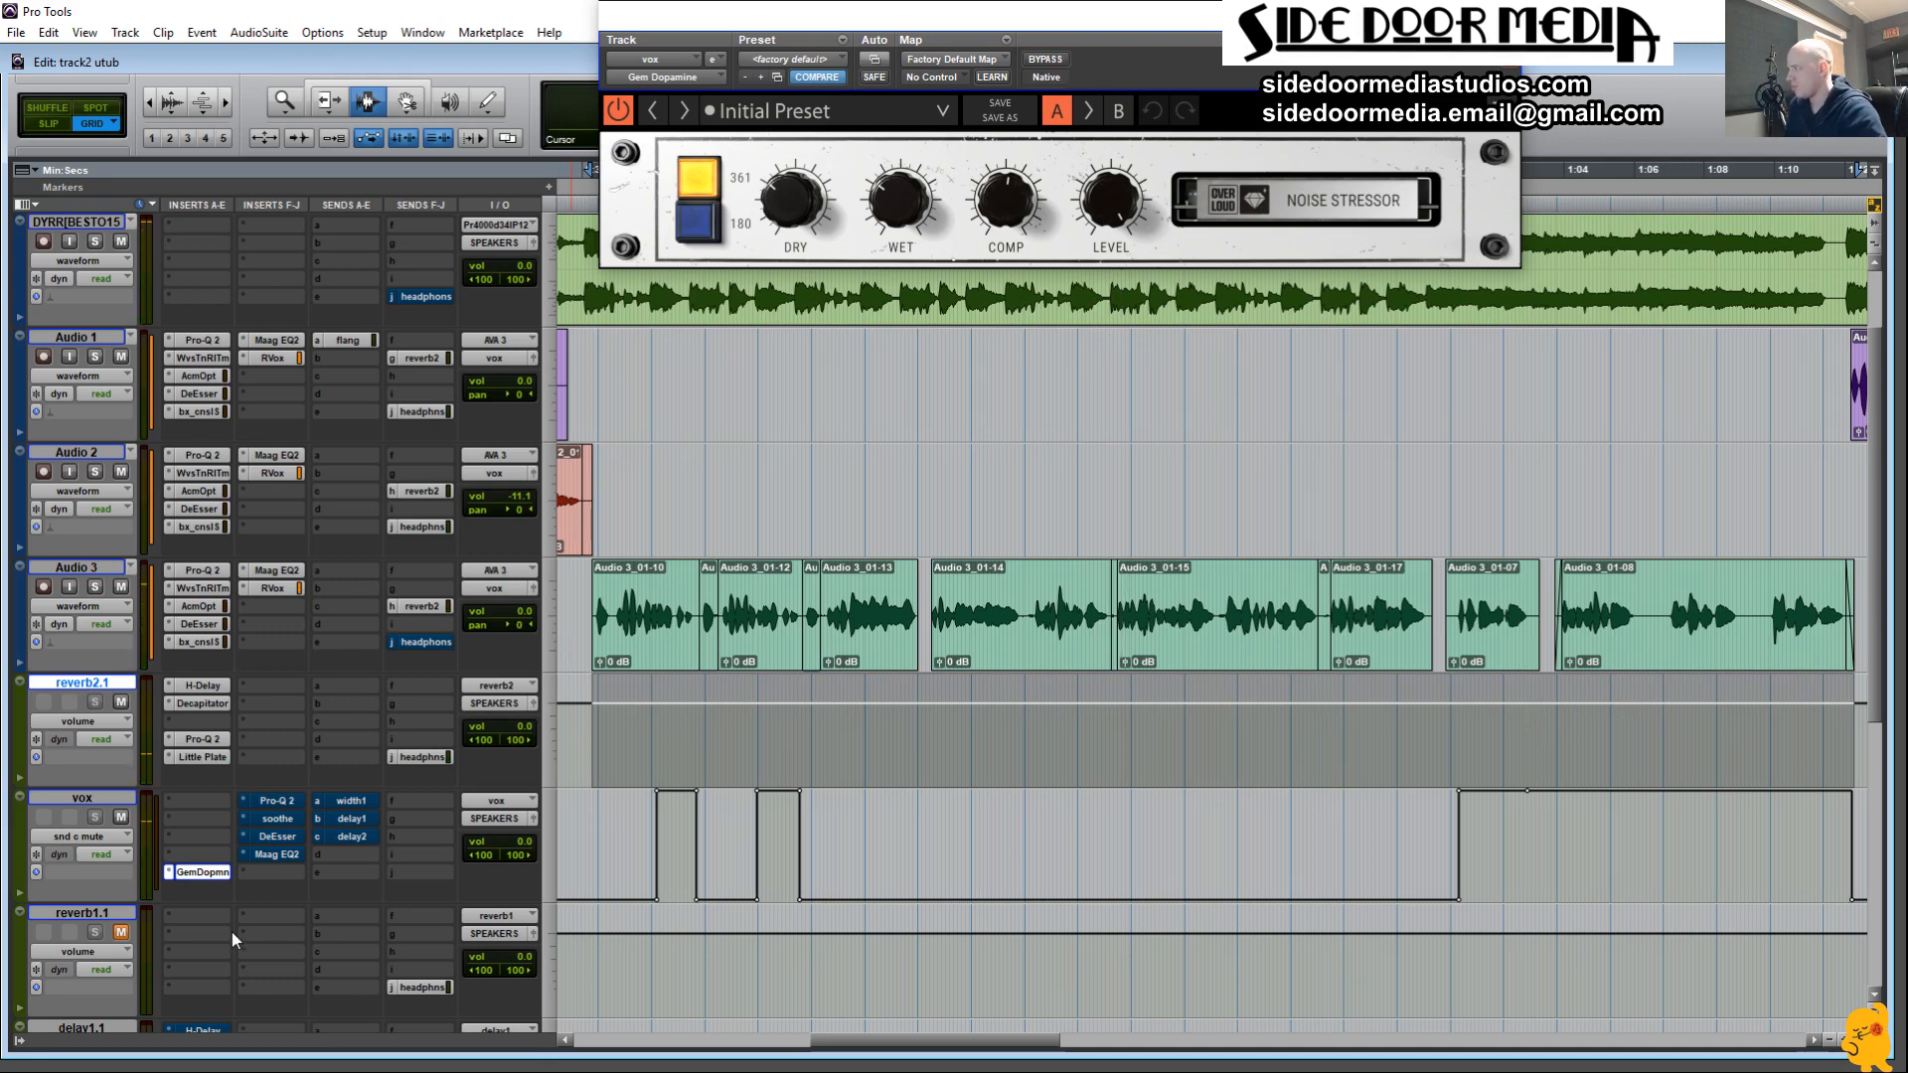
Review the EQ bands of the vox track's Pro-Q 2 and take it out of bypass during verse playback.
click(292, 799)
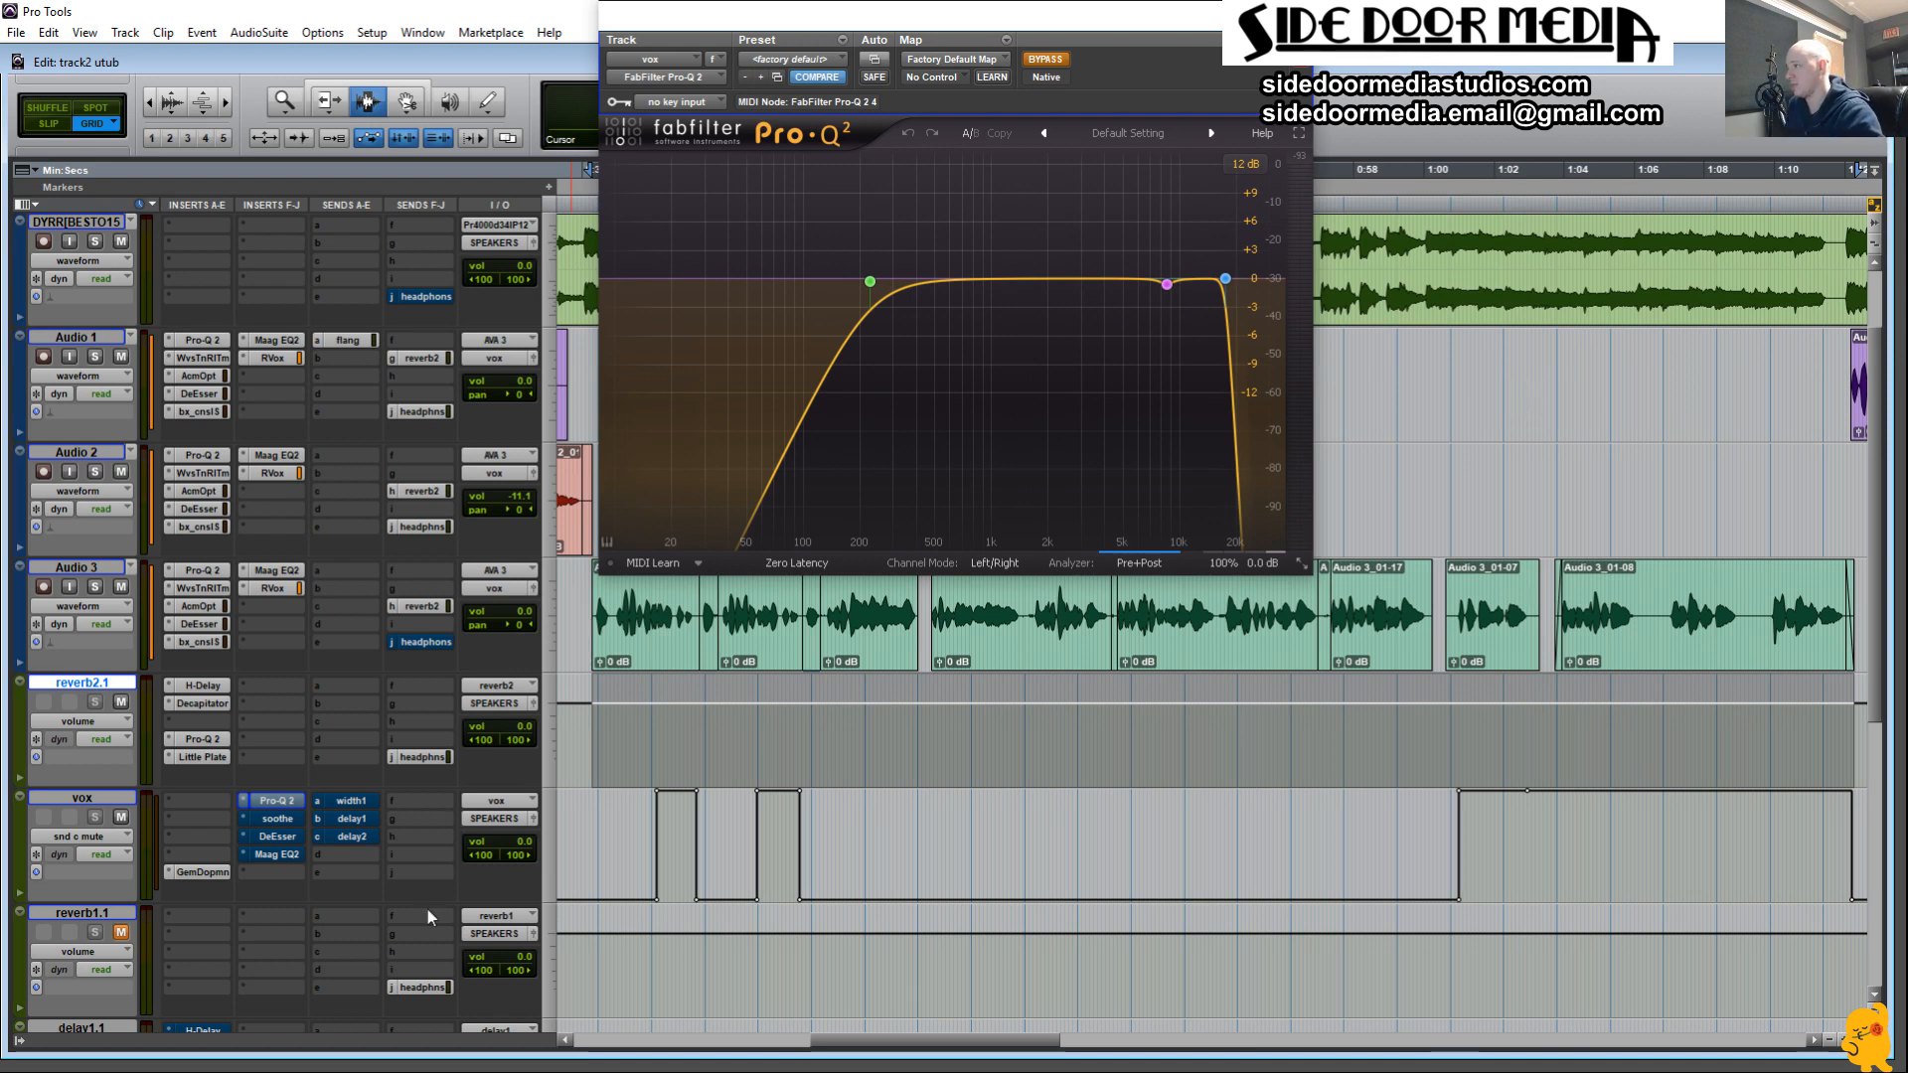
mouse_move(1151, 269)
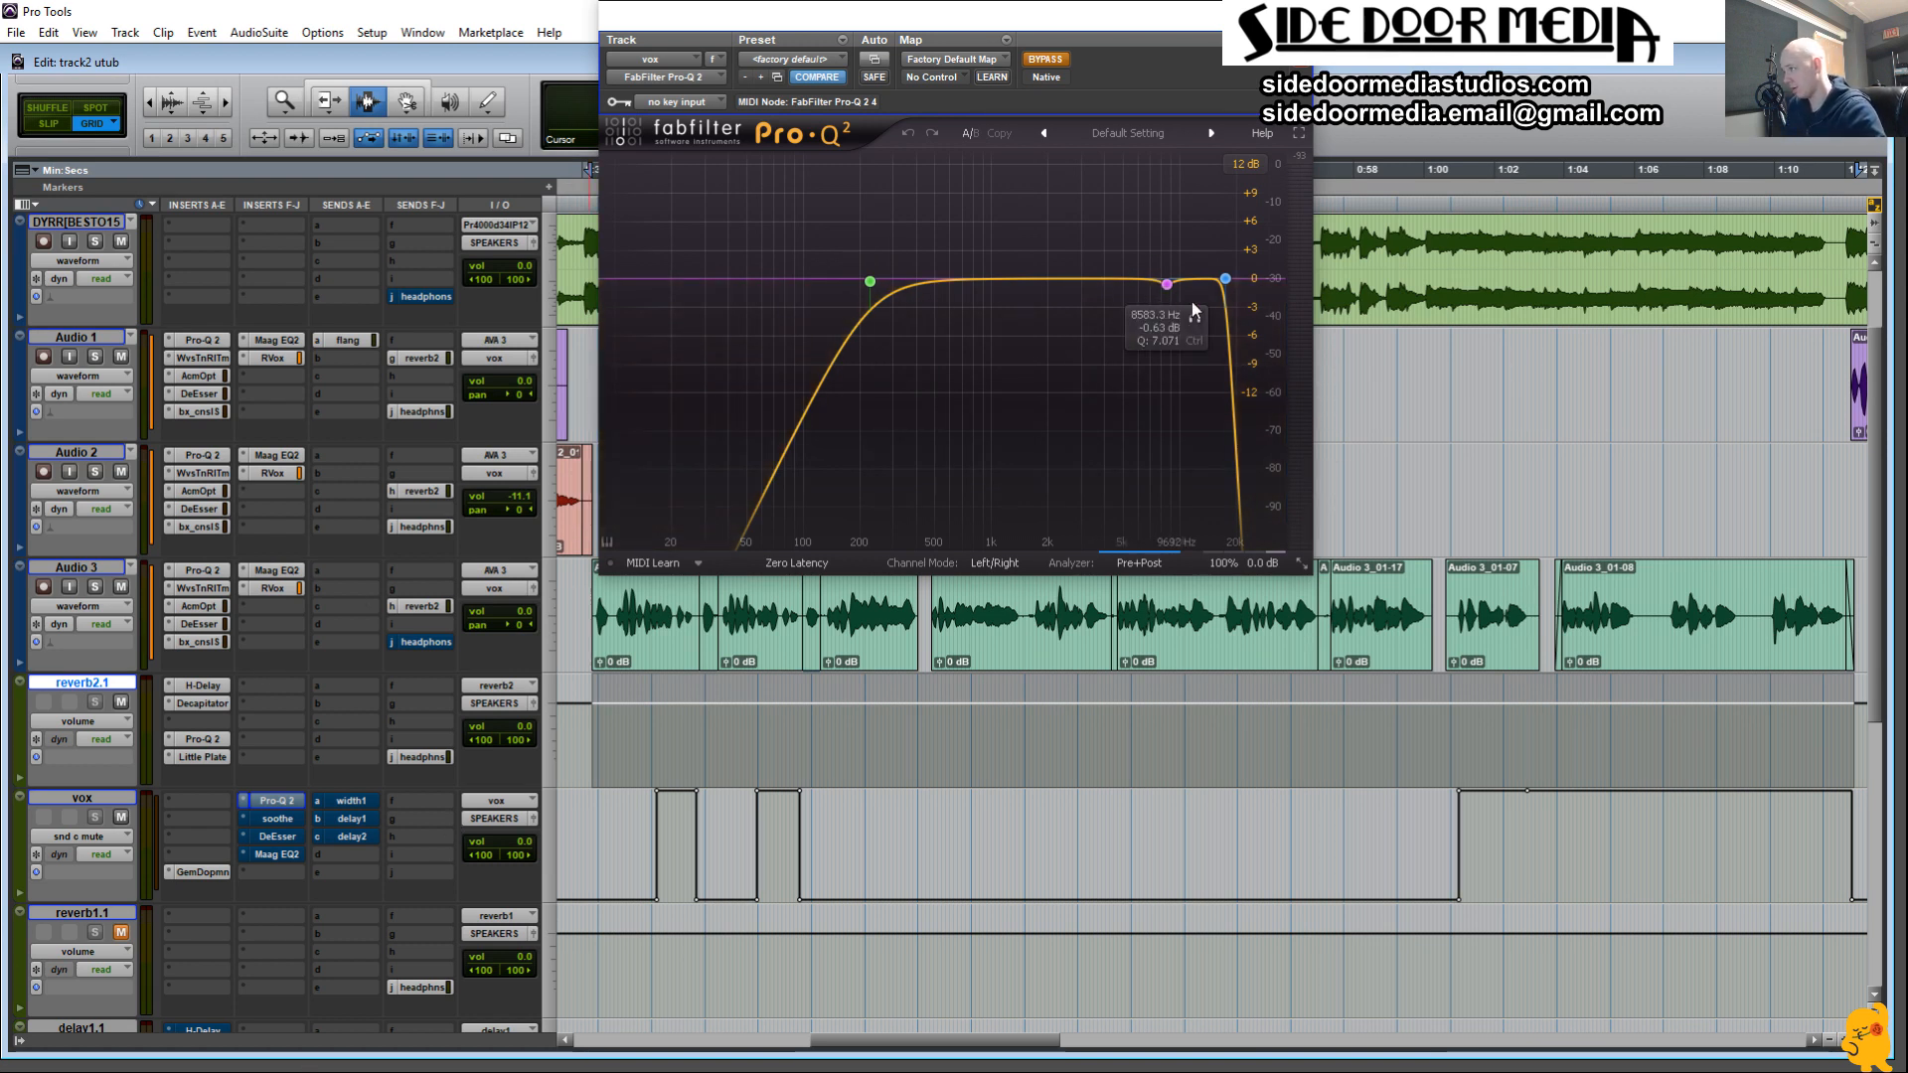
mouse_move(1221, 282)
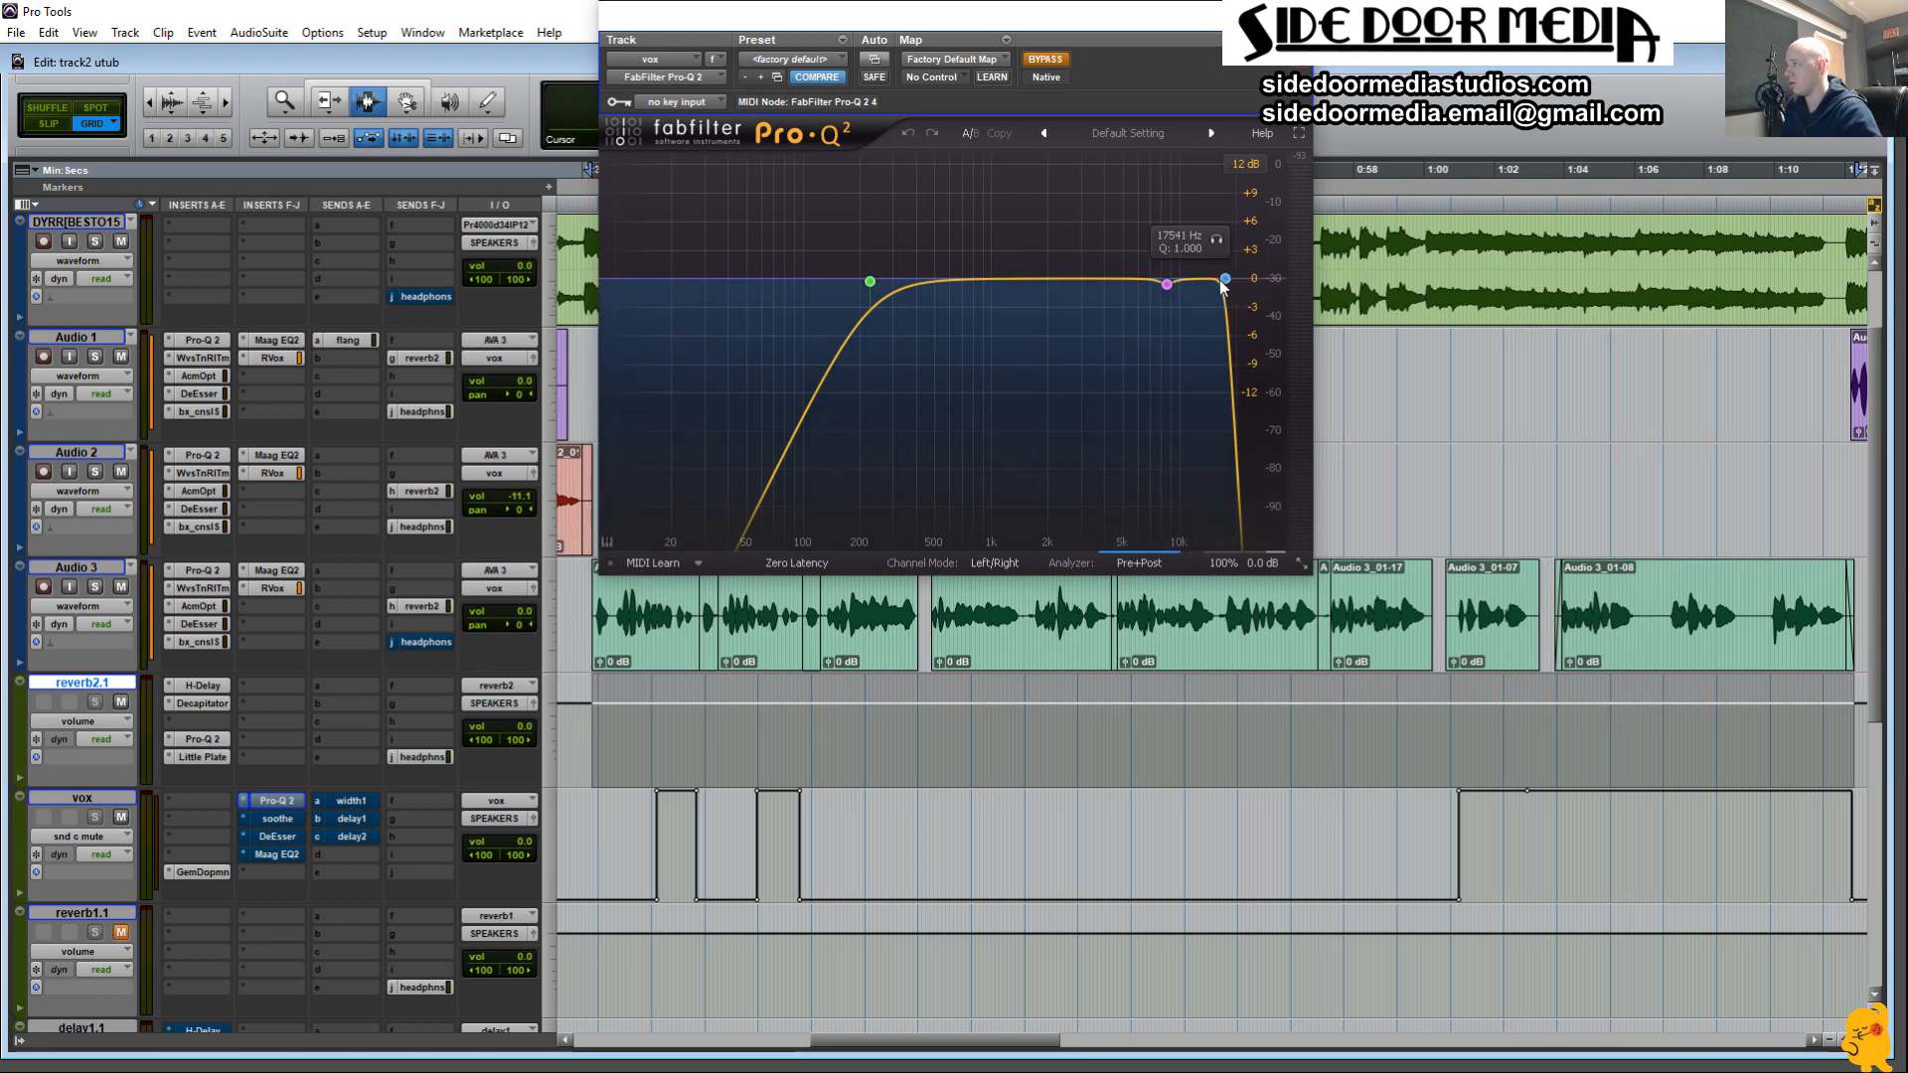
mouse_move(1278, 568)
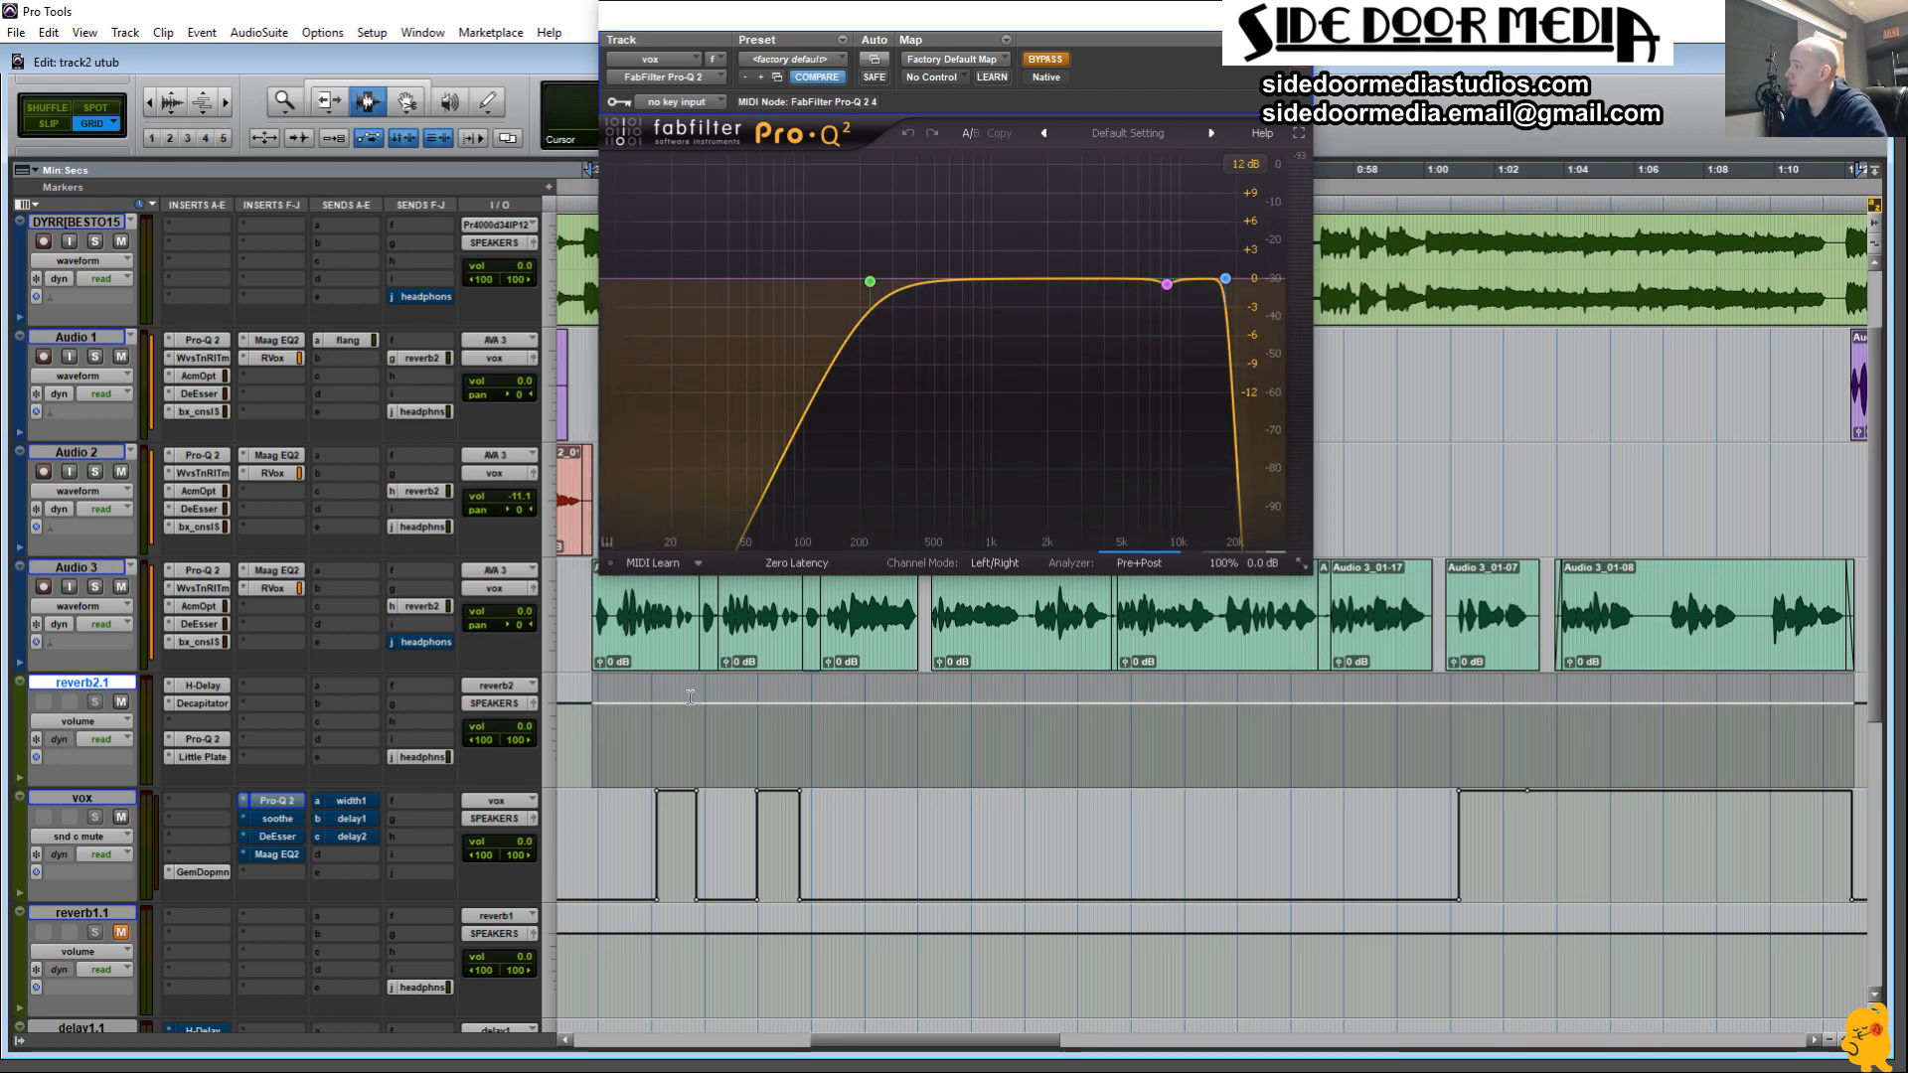
key(space)
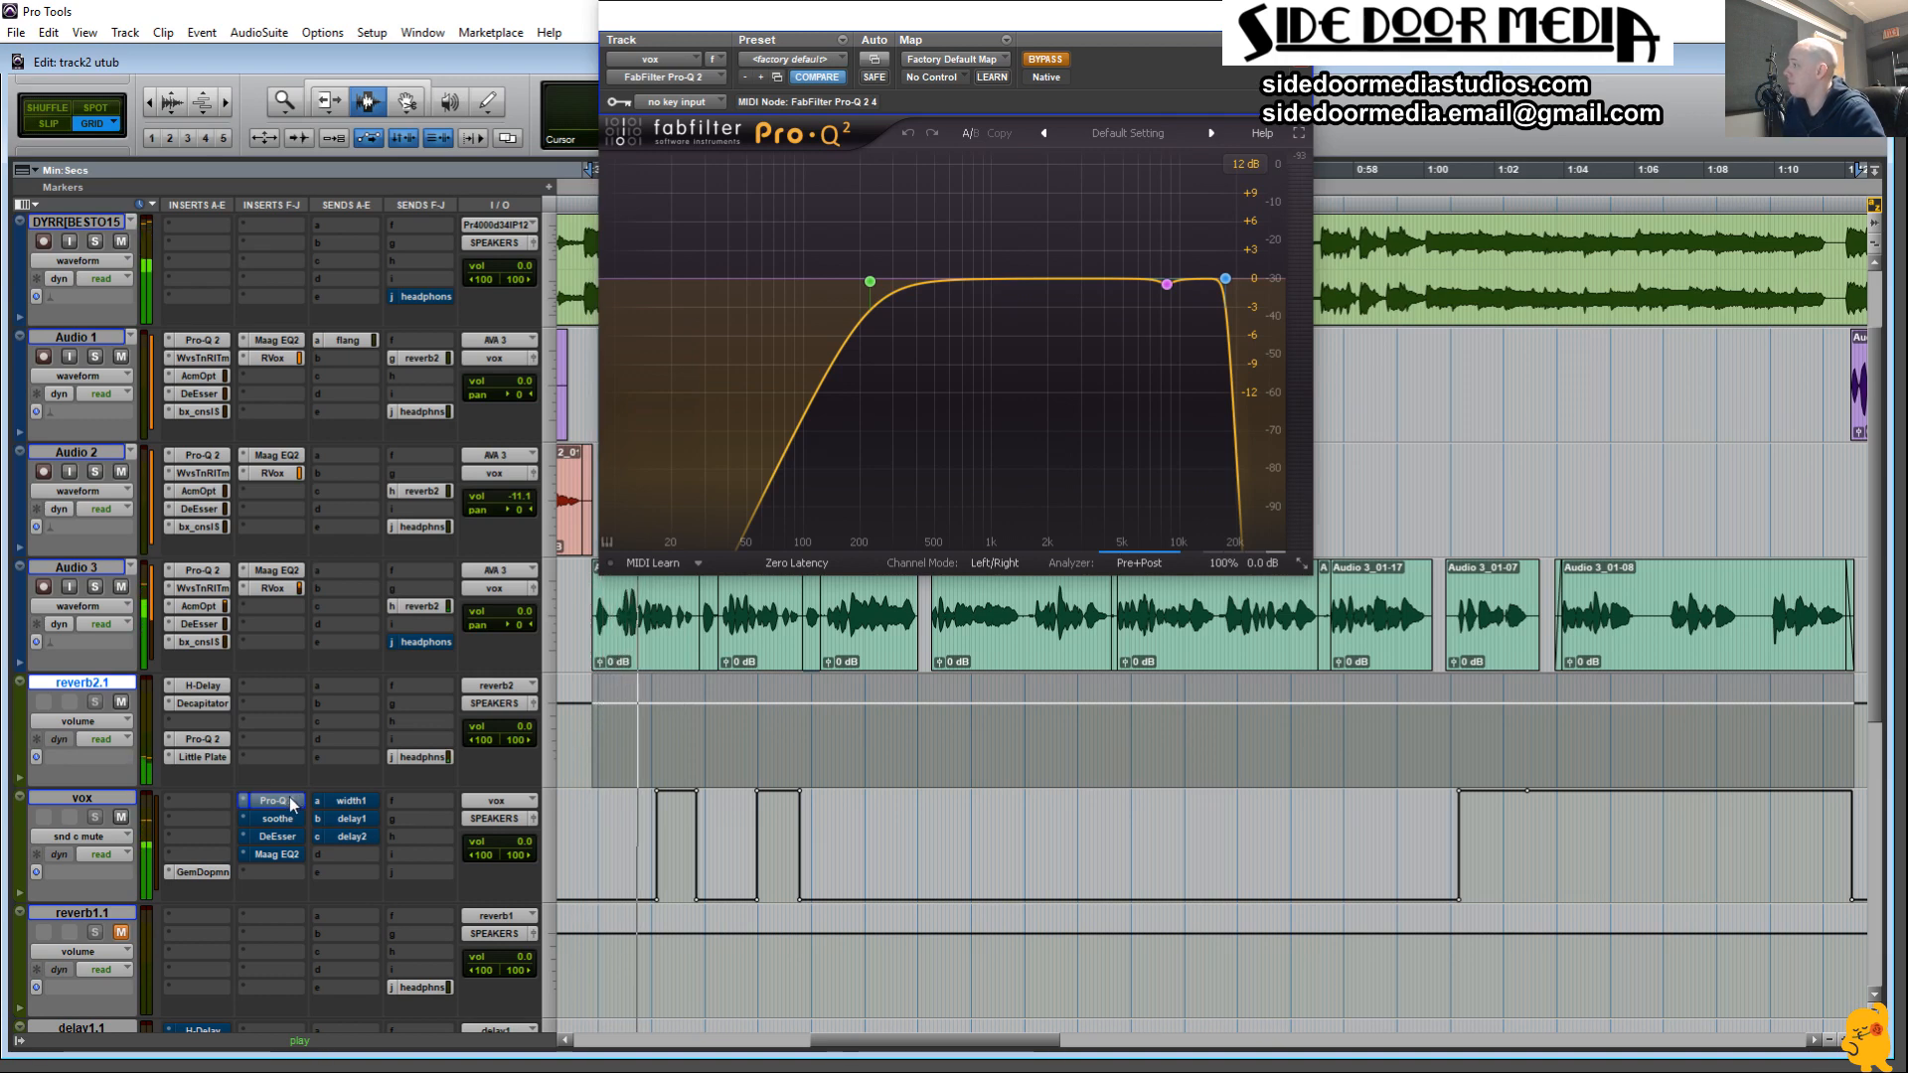
click(1045, 60)
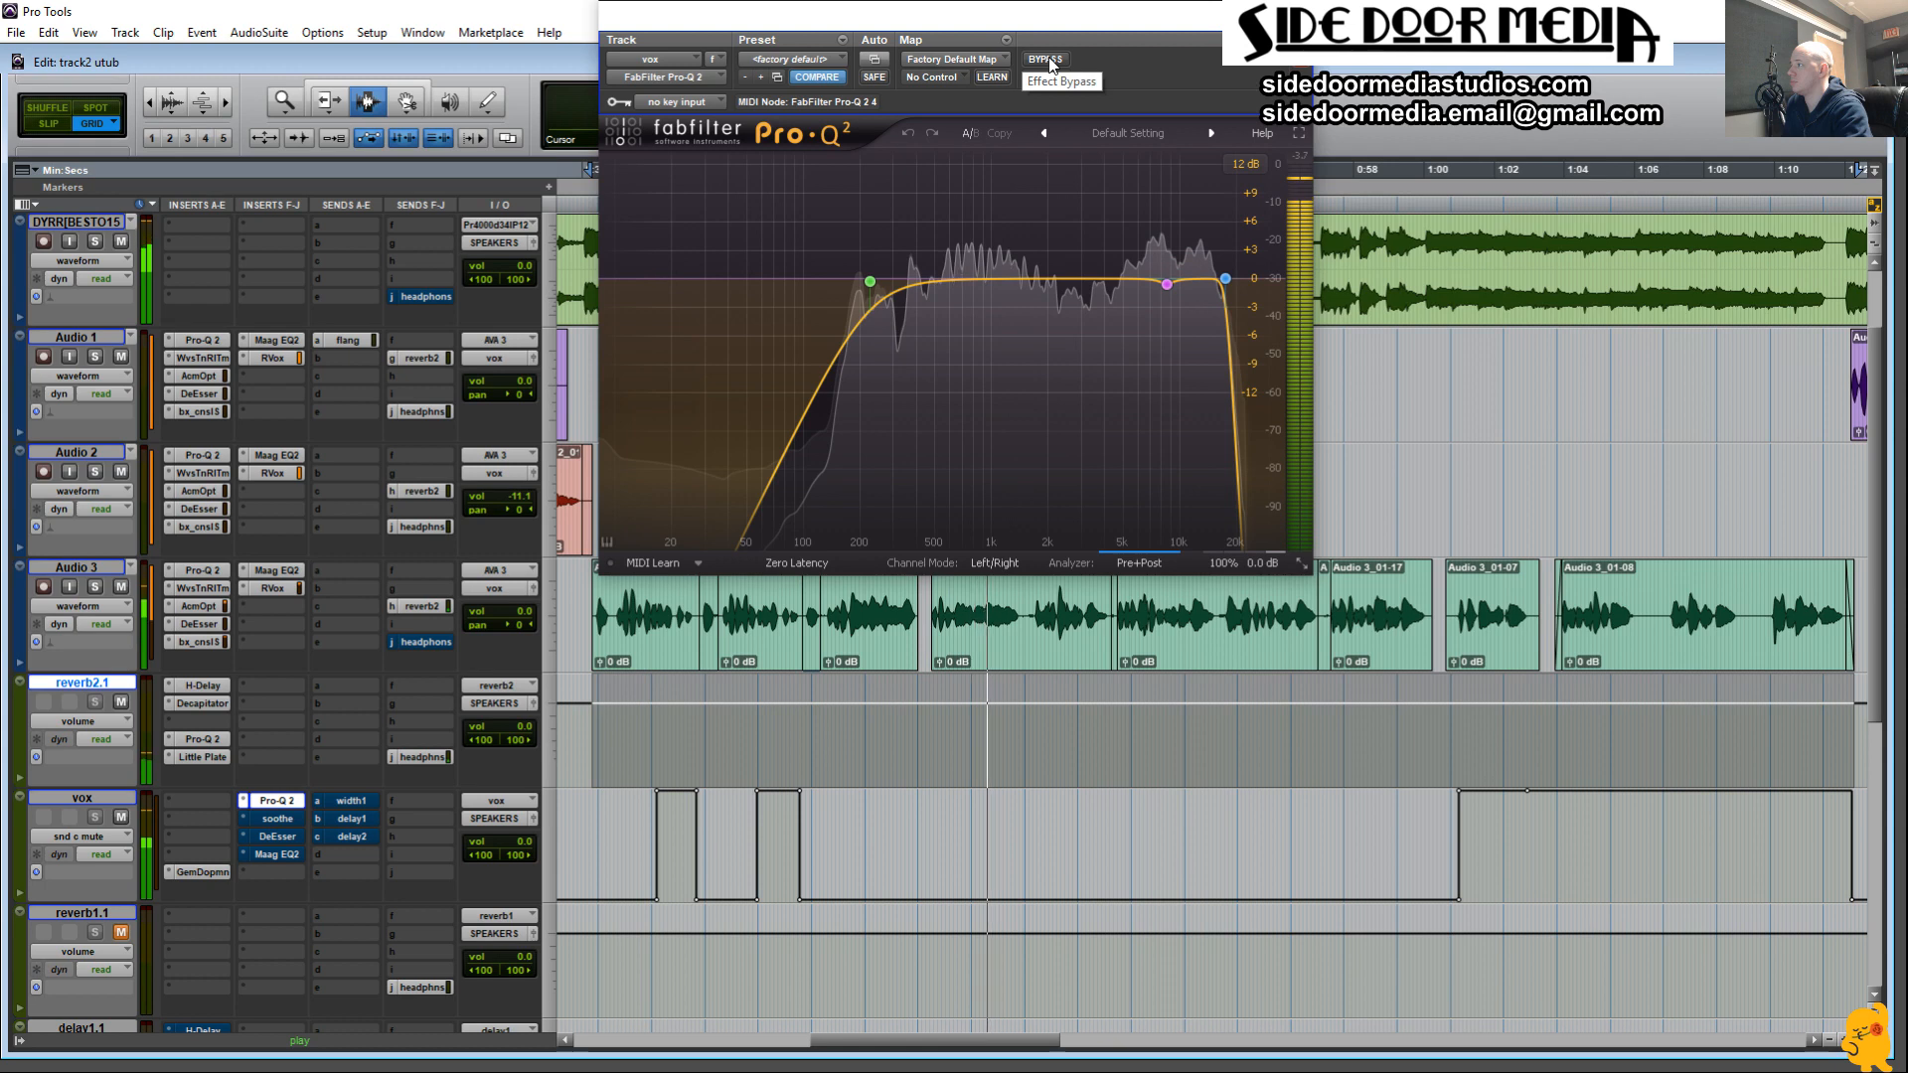
key(space)
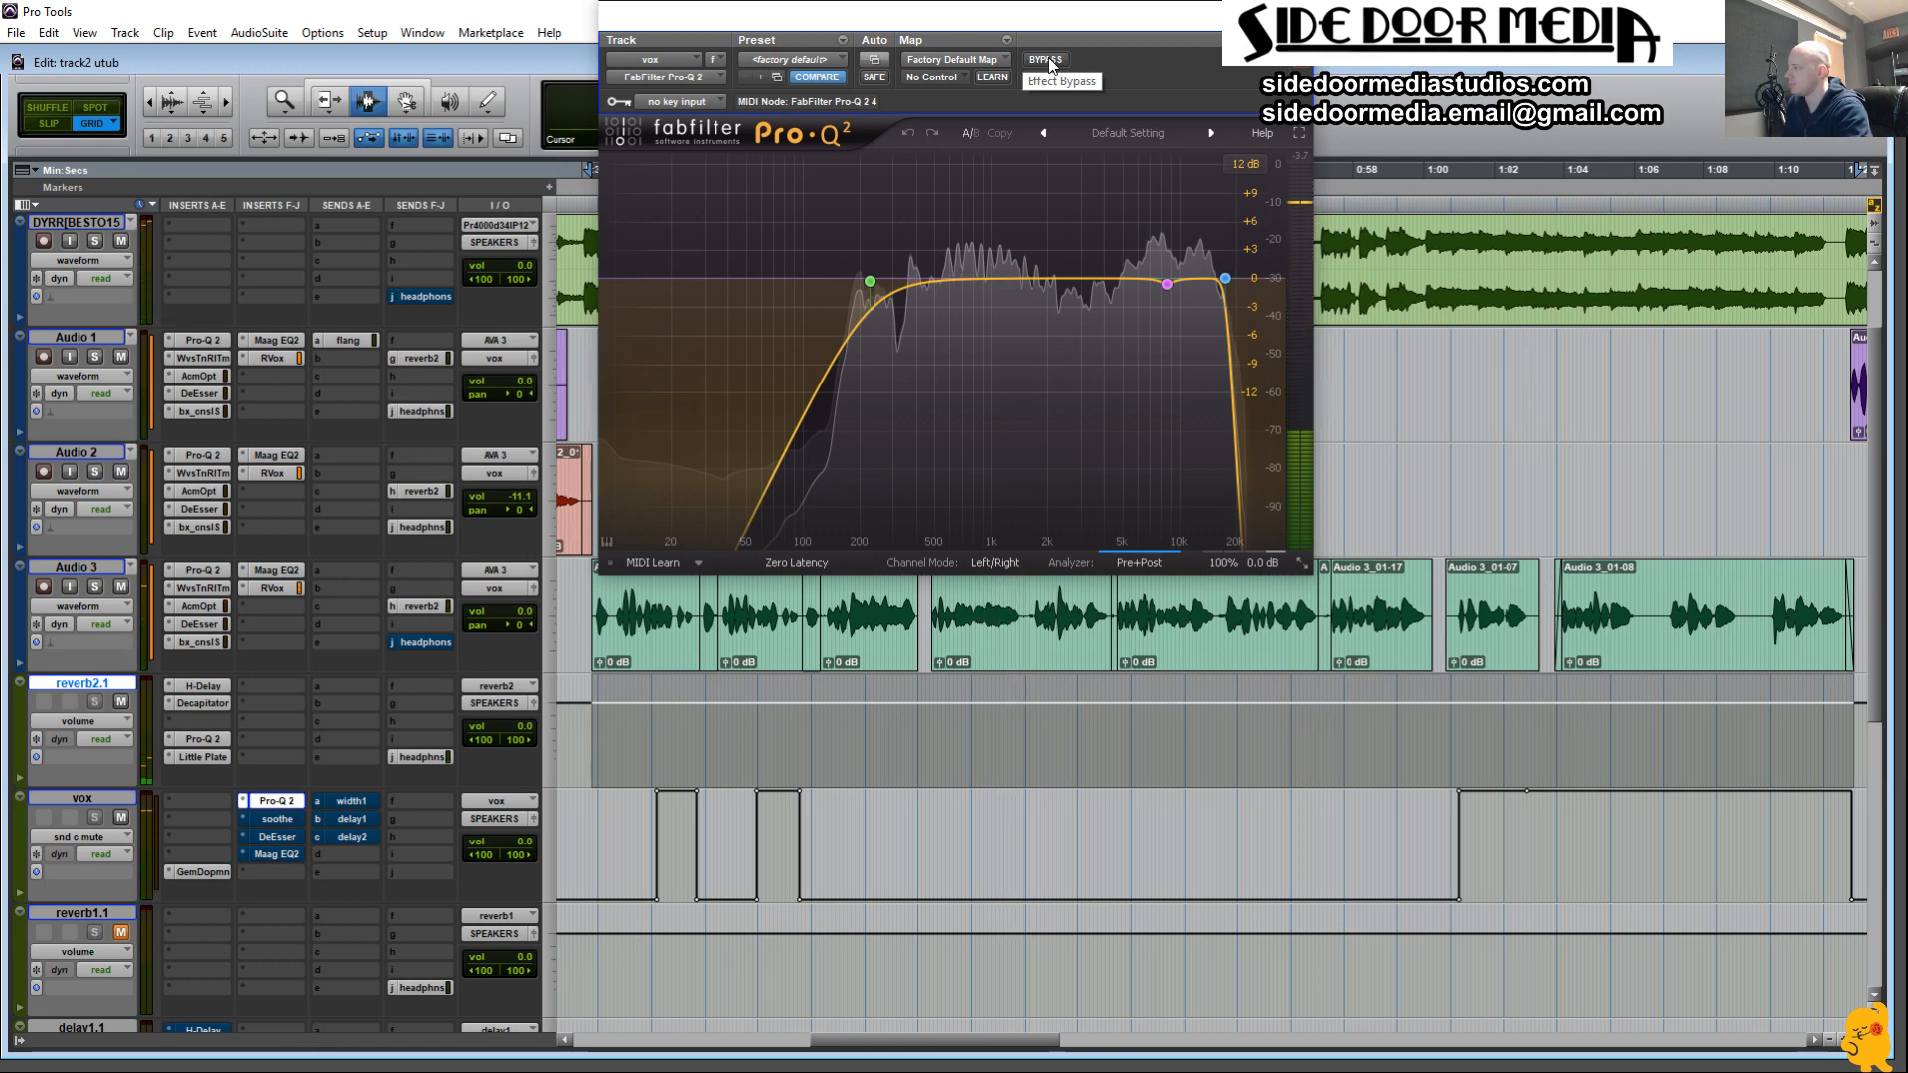
Compare the verse with the vox track's soothe bypassed and active during playback, leaving it active.
click(284, 819)
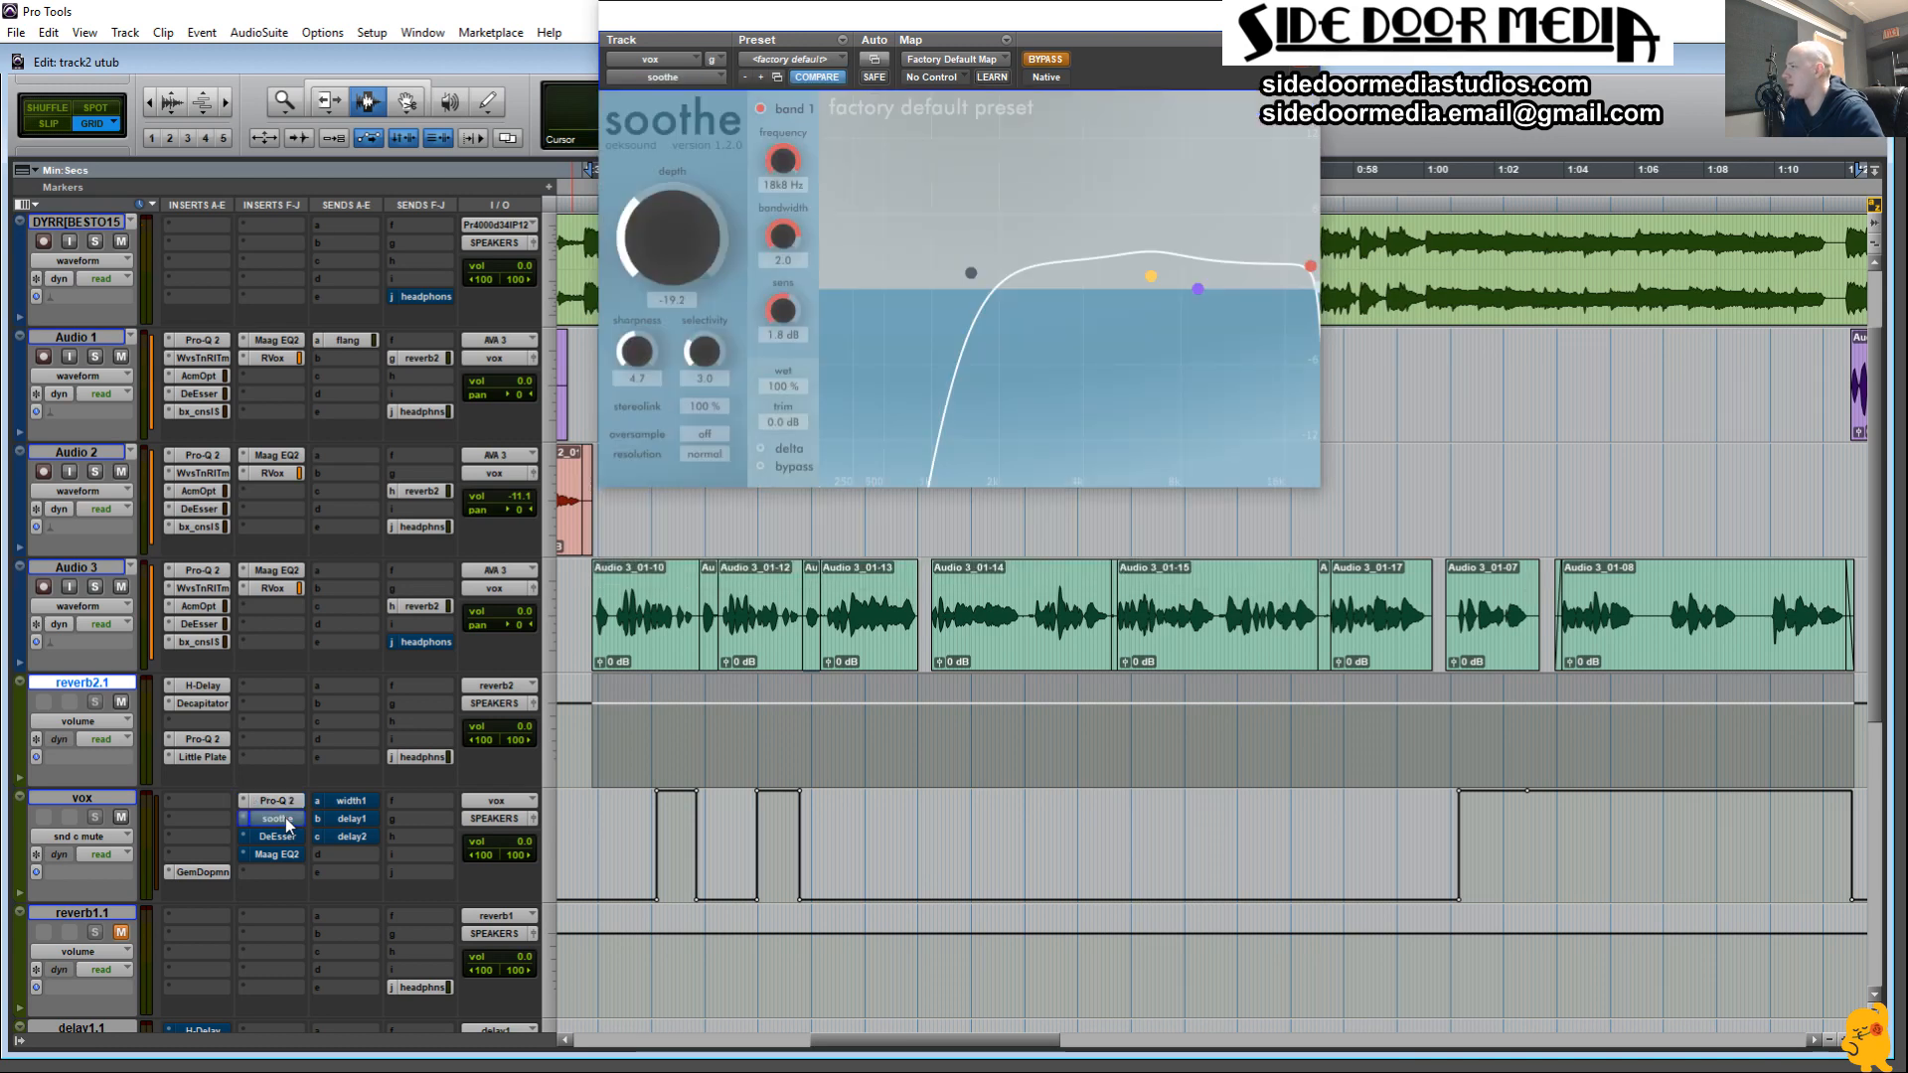
click(1051, 63)
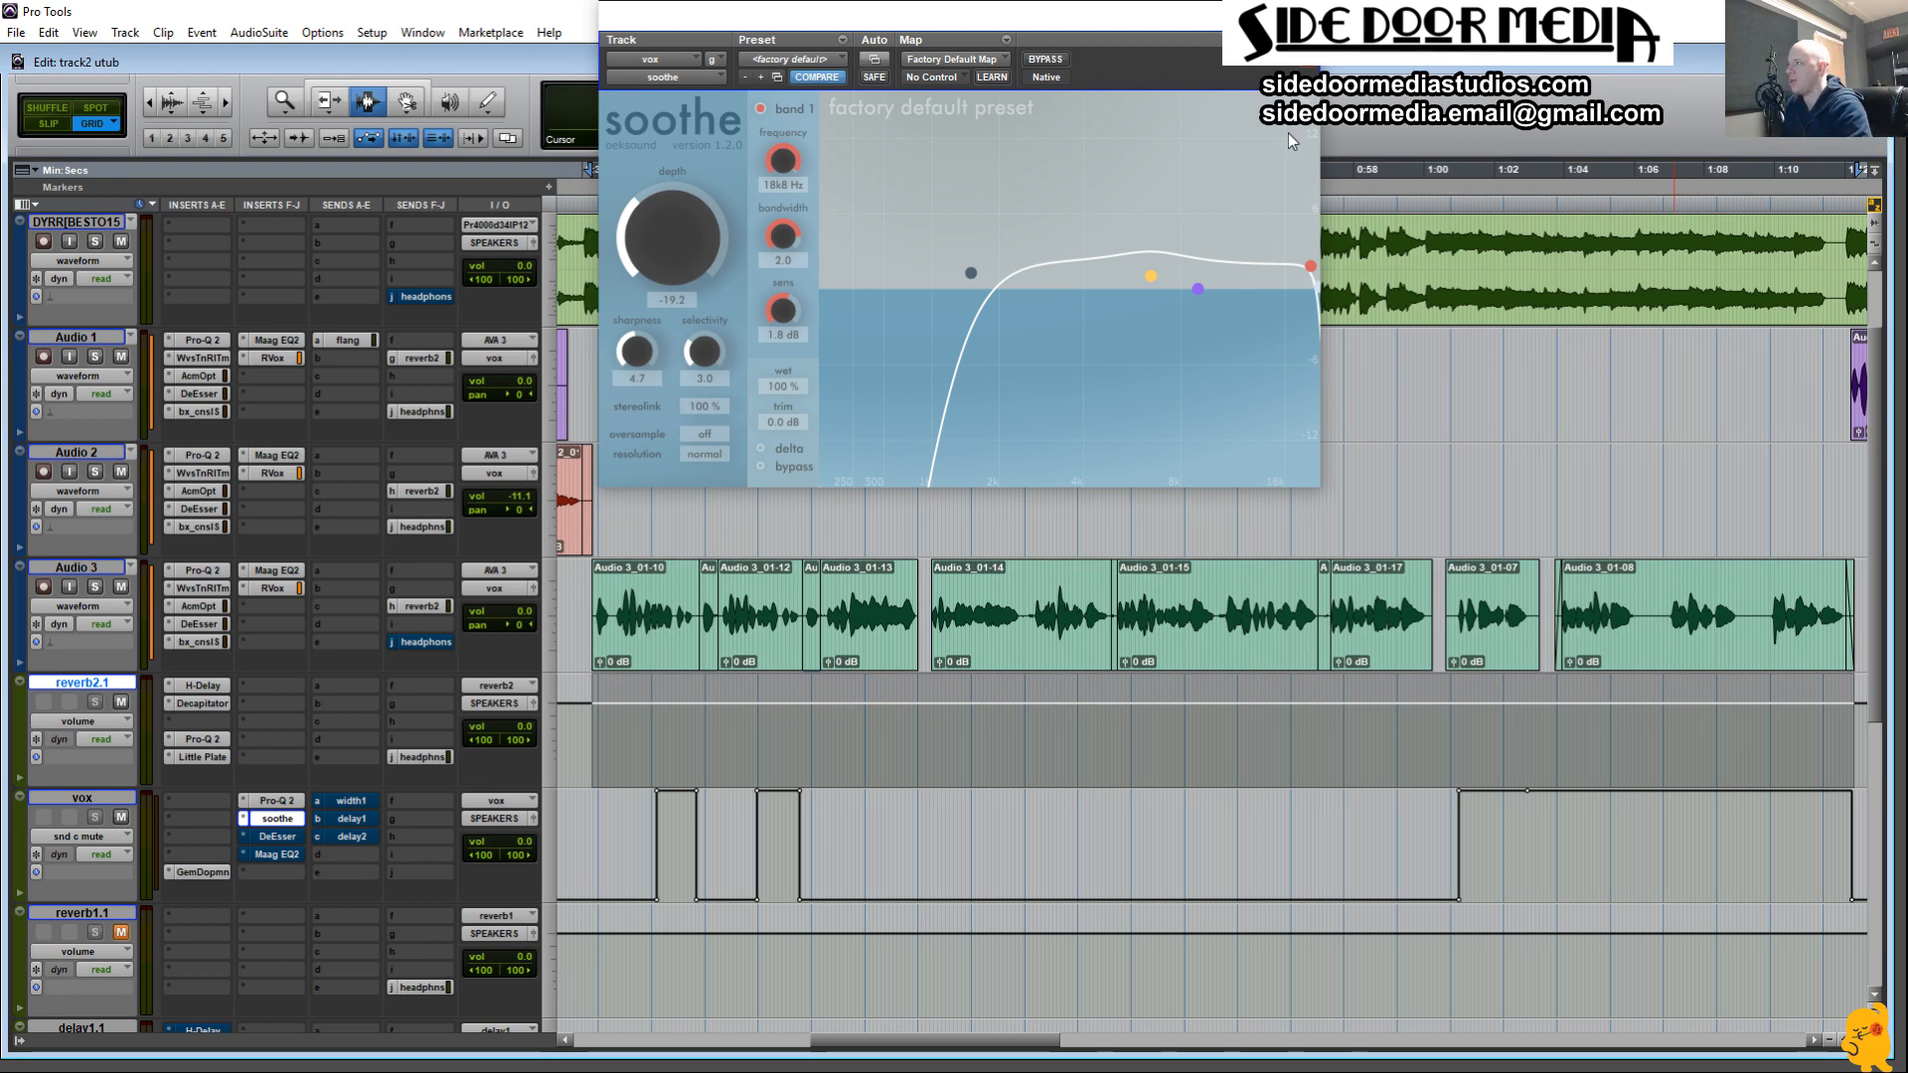
click(1046, 60)
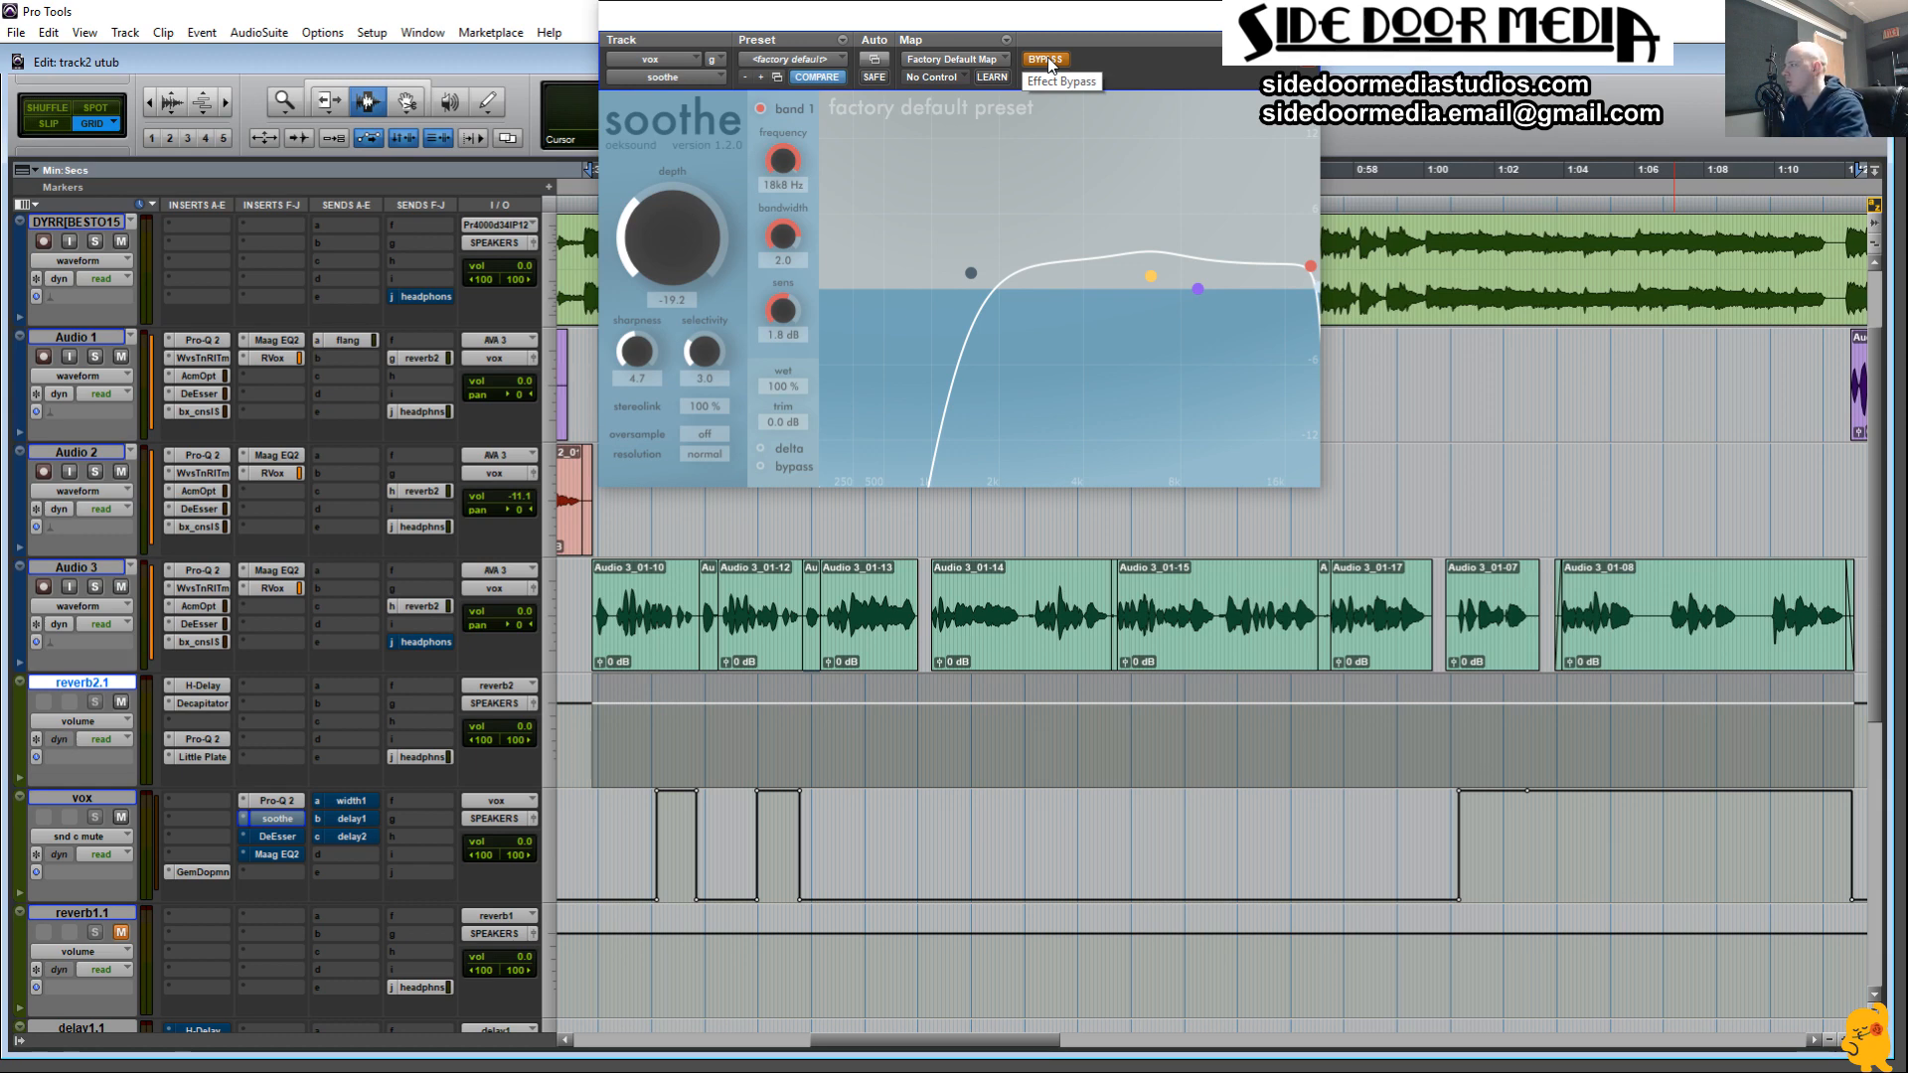
key(space)
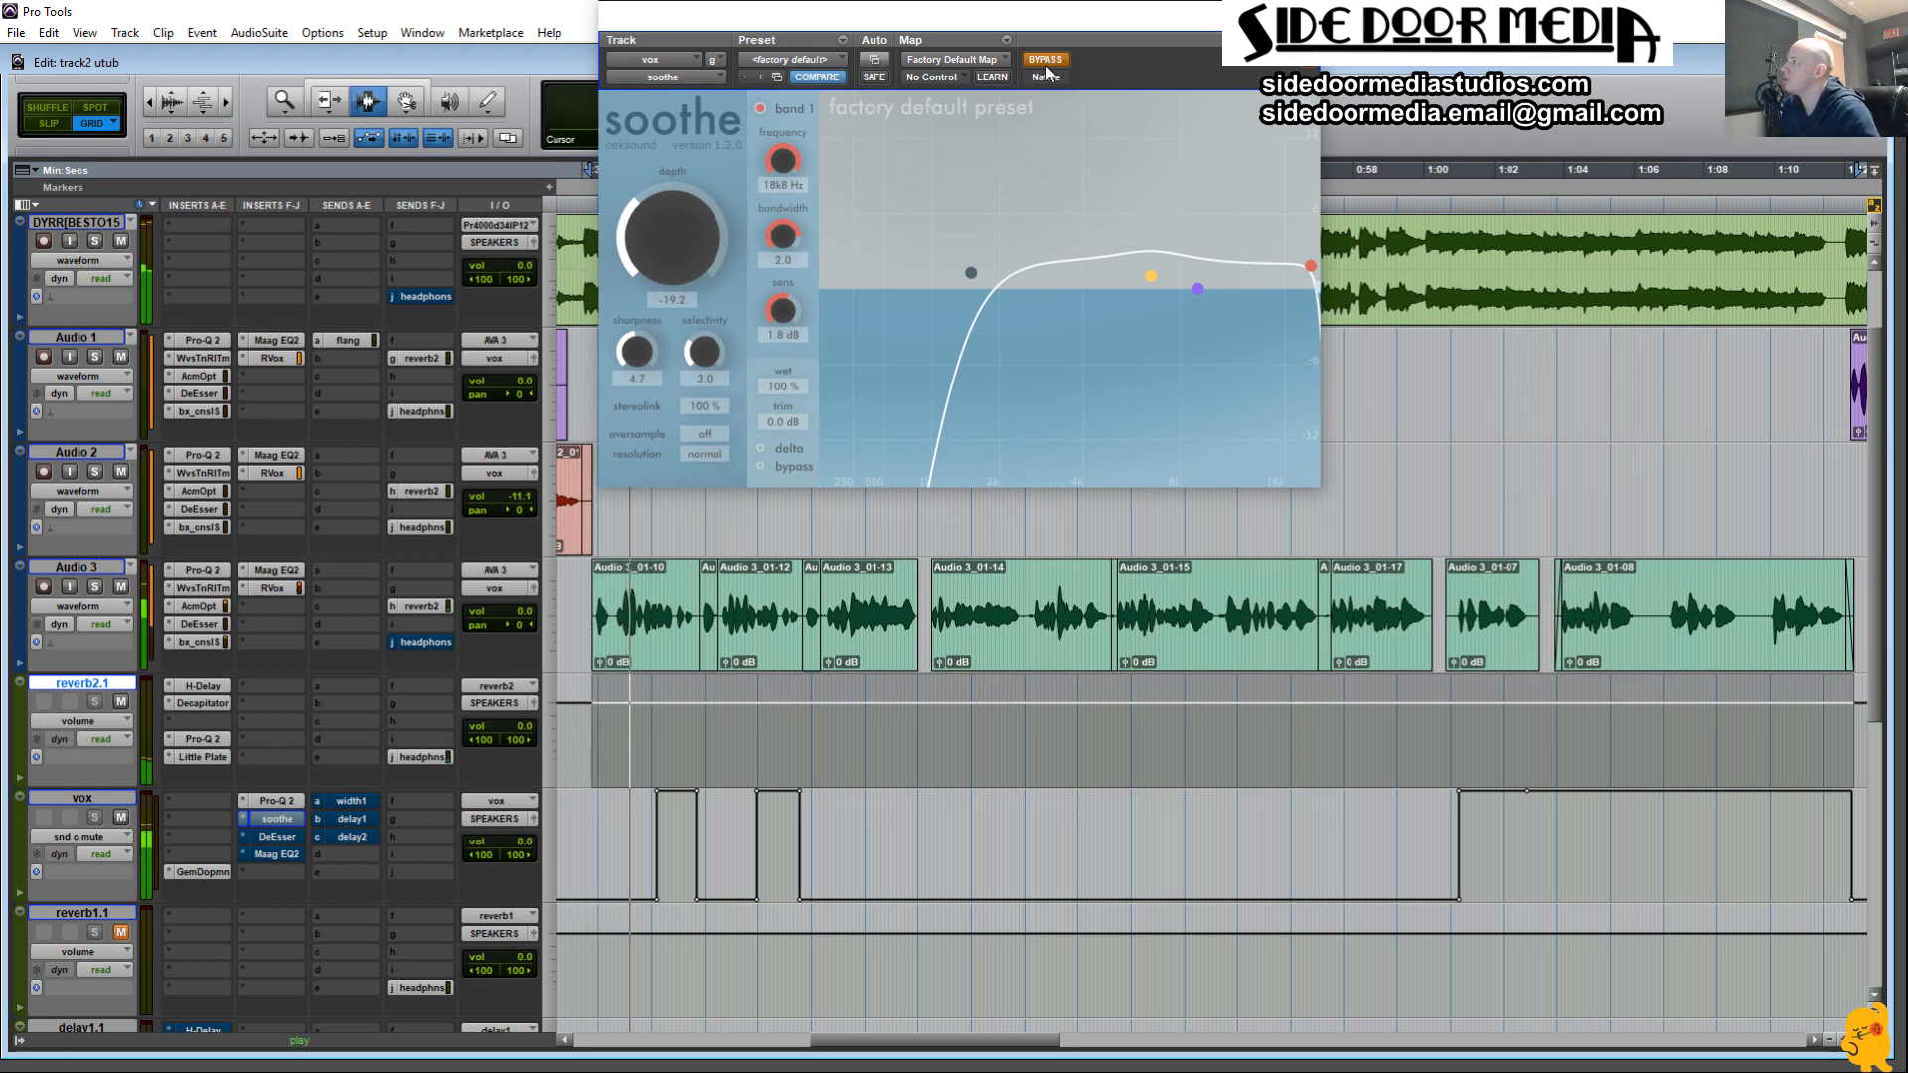
click(1046, 60)
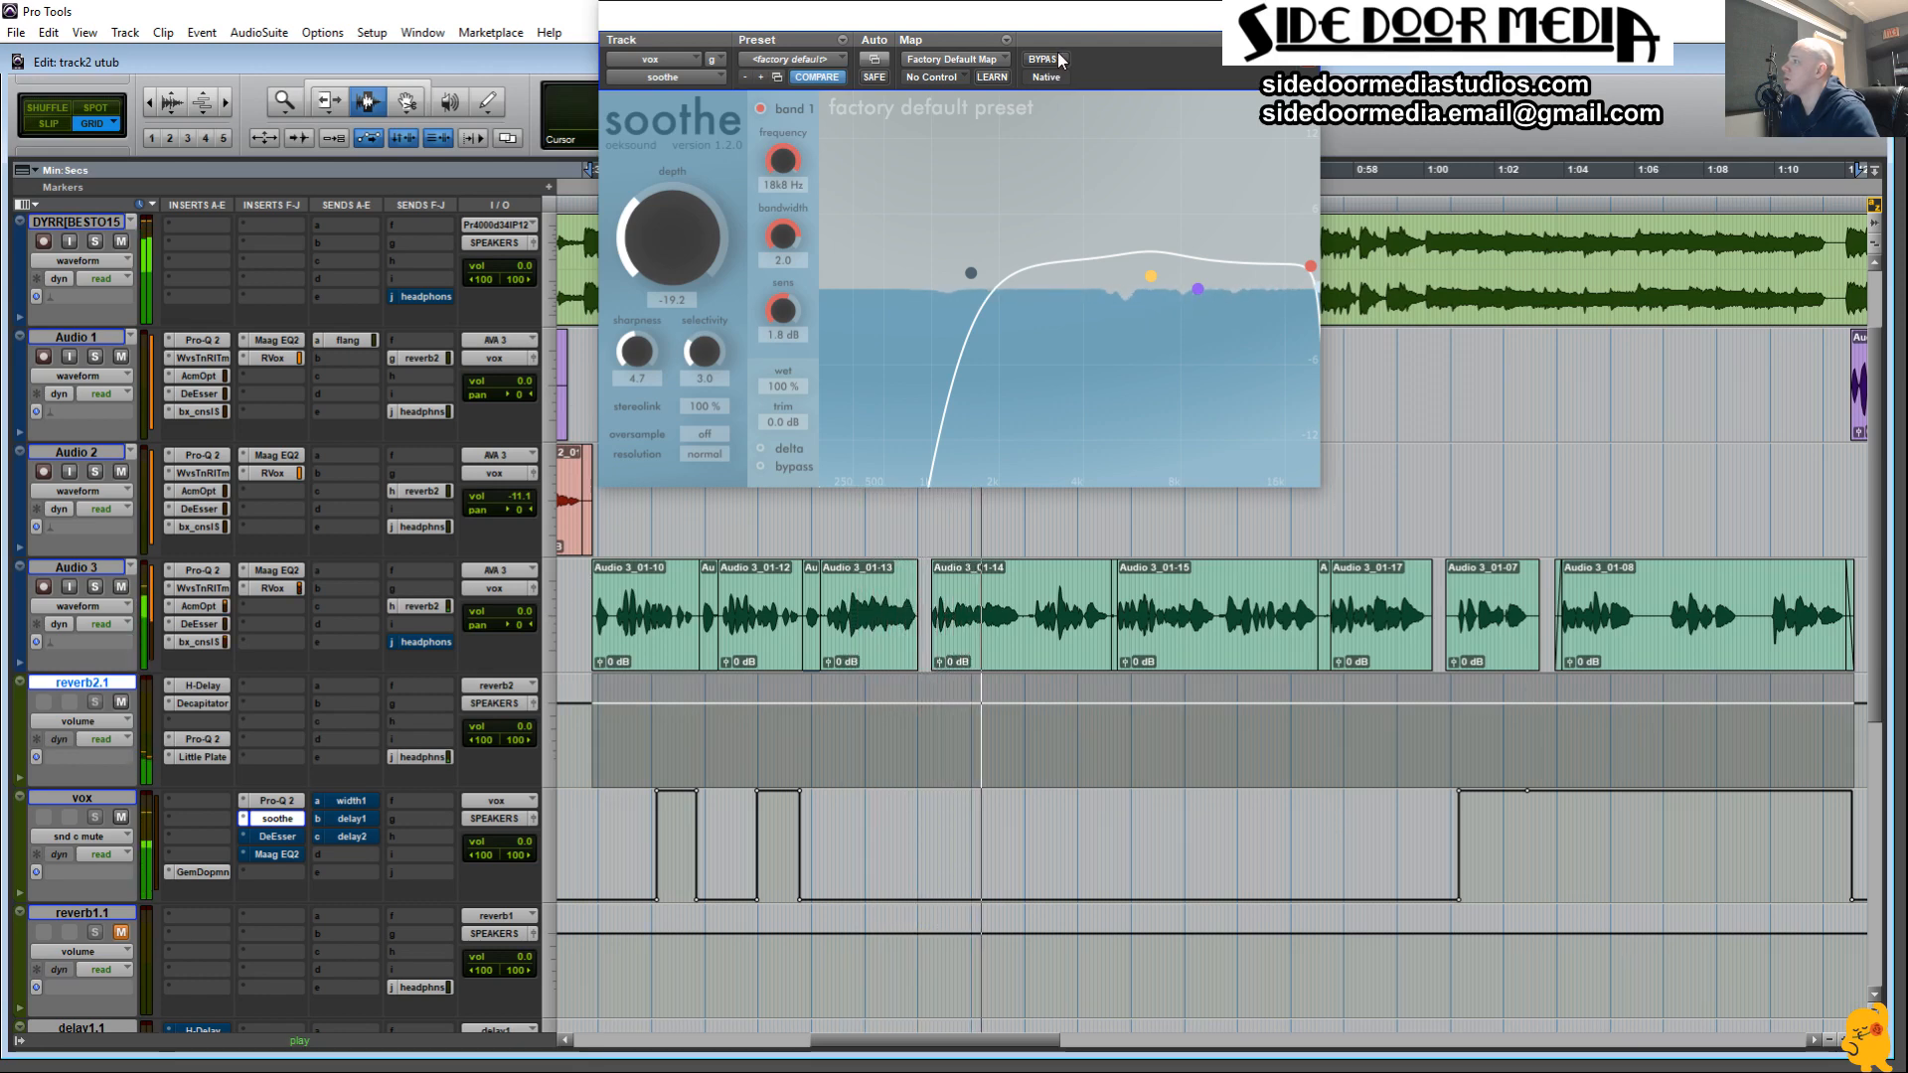
key(space)
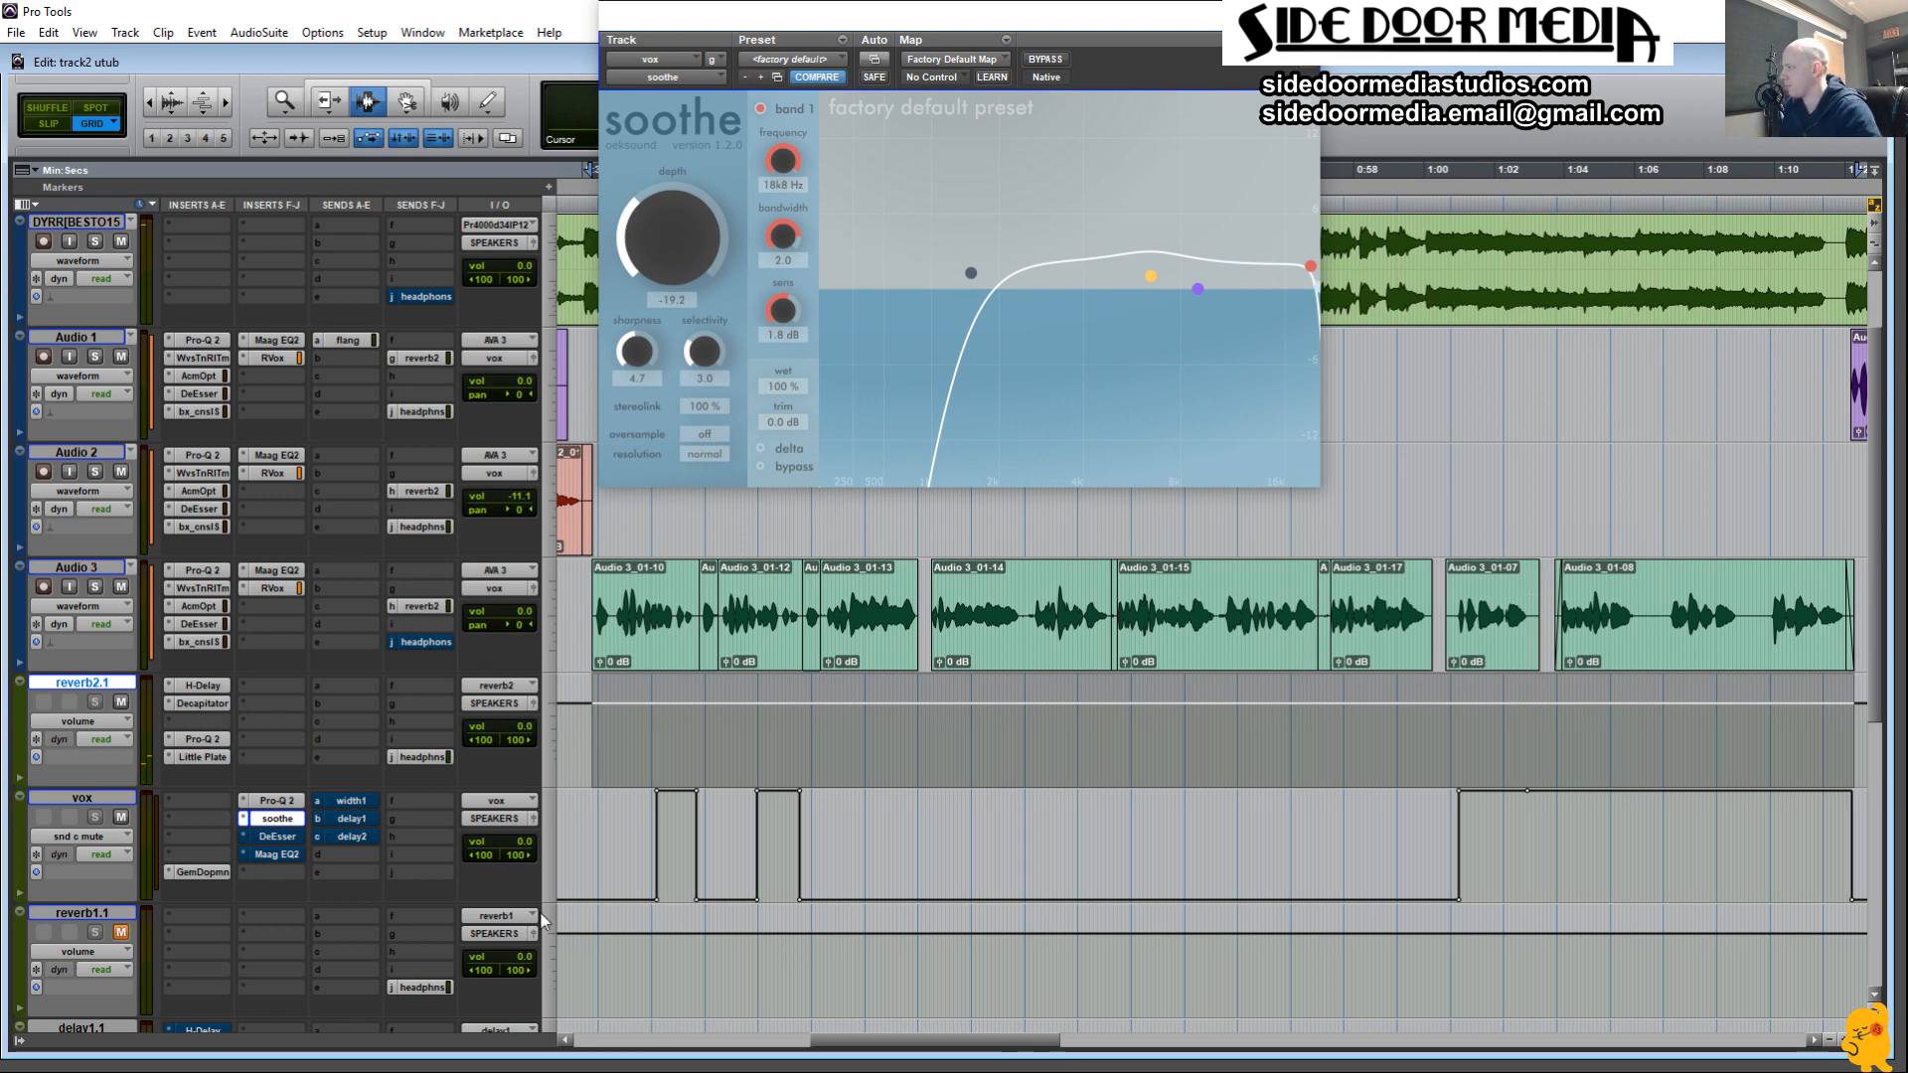
Open the vox track's DeEsser and delete the send c mute automation breakpoint between about 1:02 and 1:07.
click(276, 836)
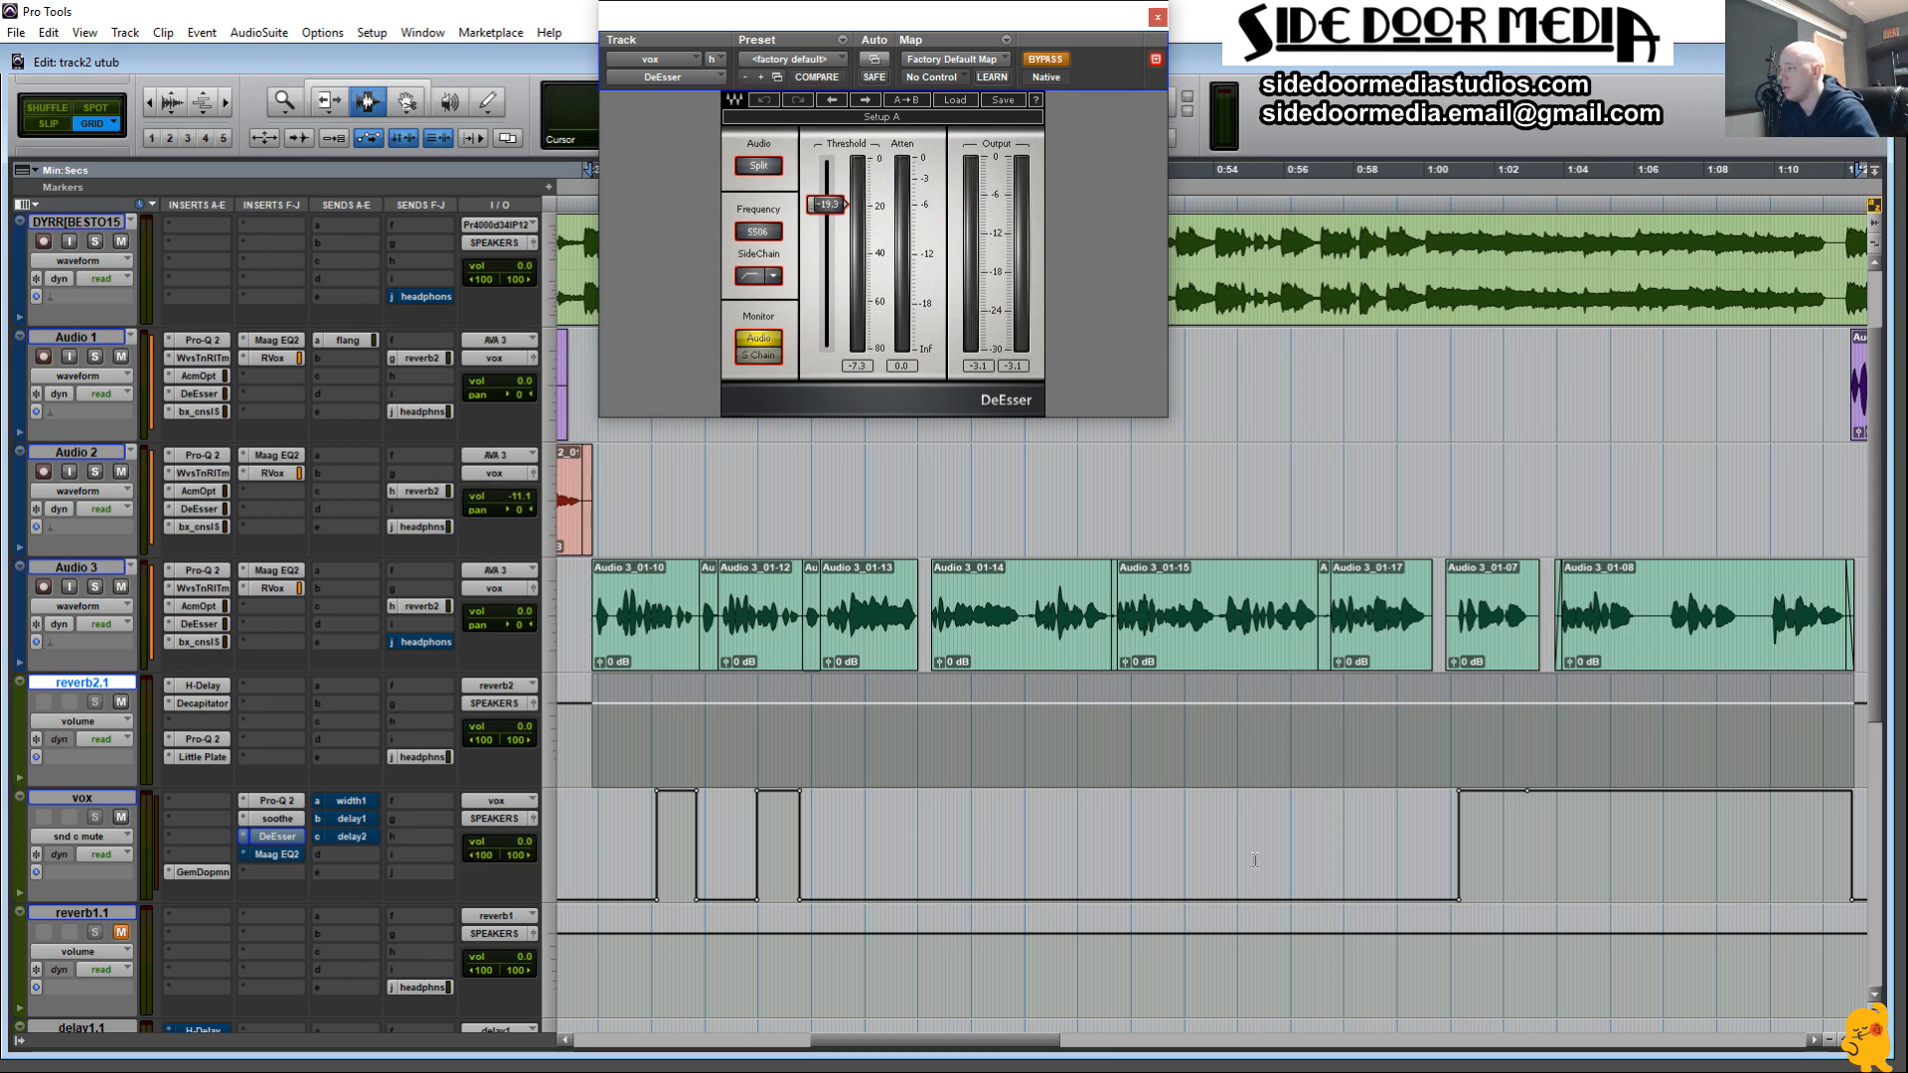
drag(1489, 830, 1674, 830)
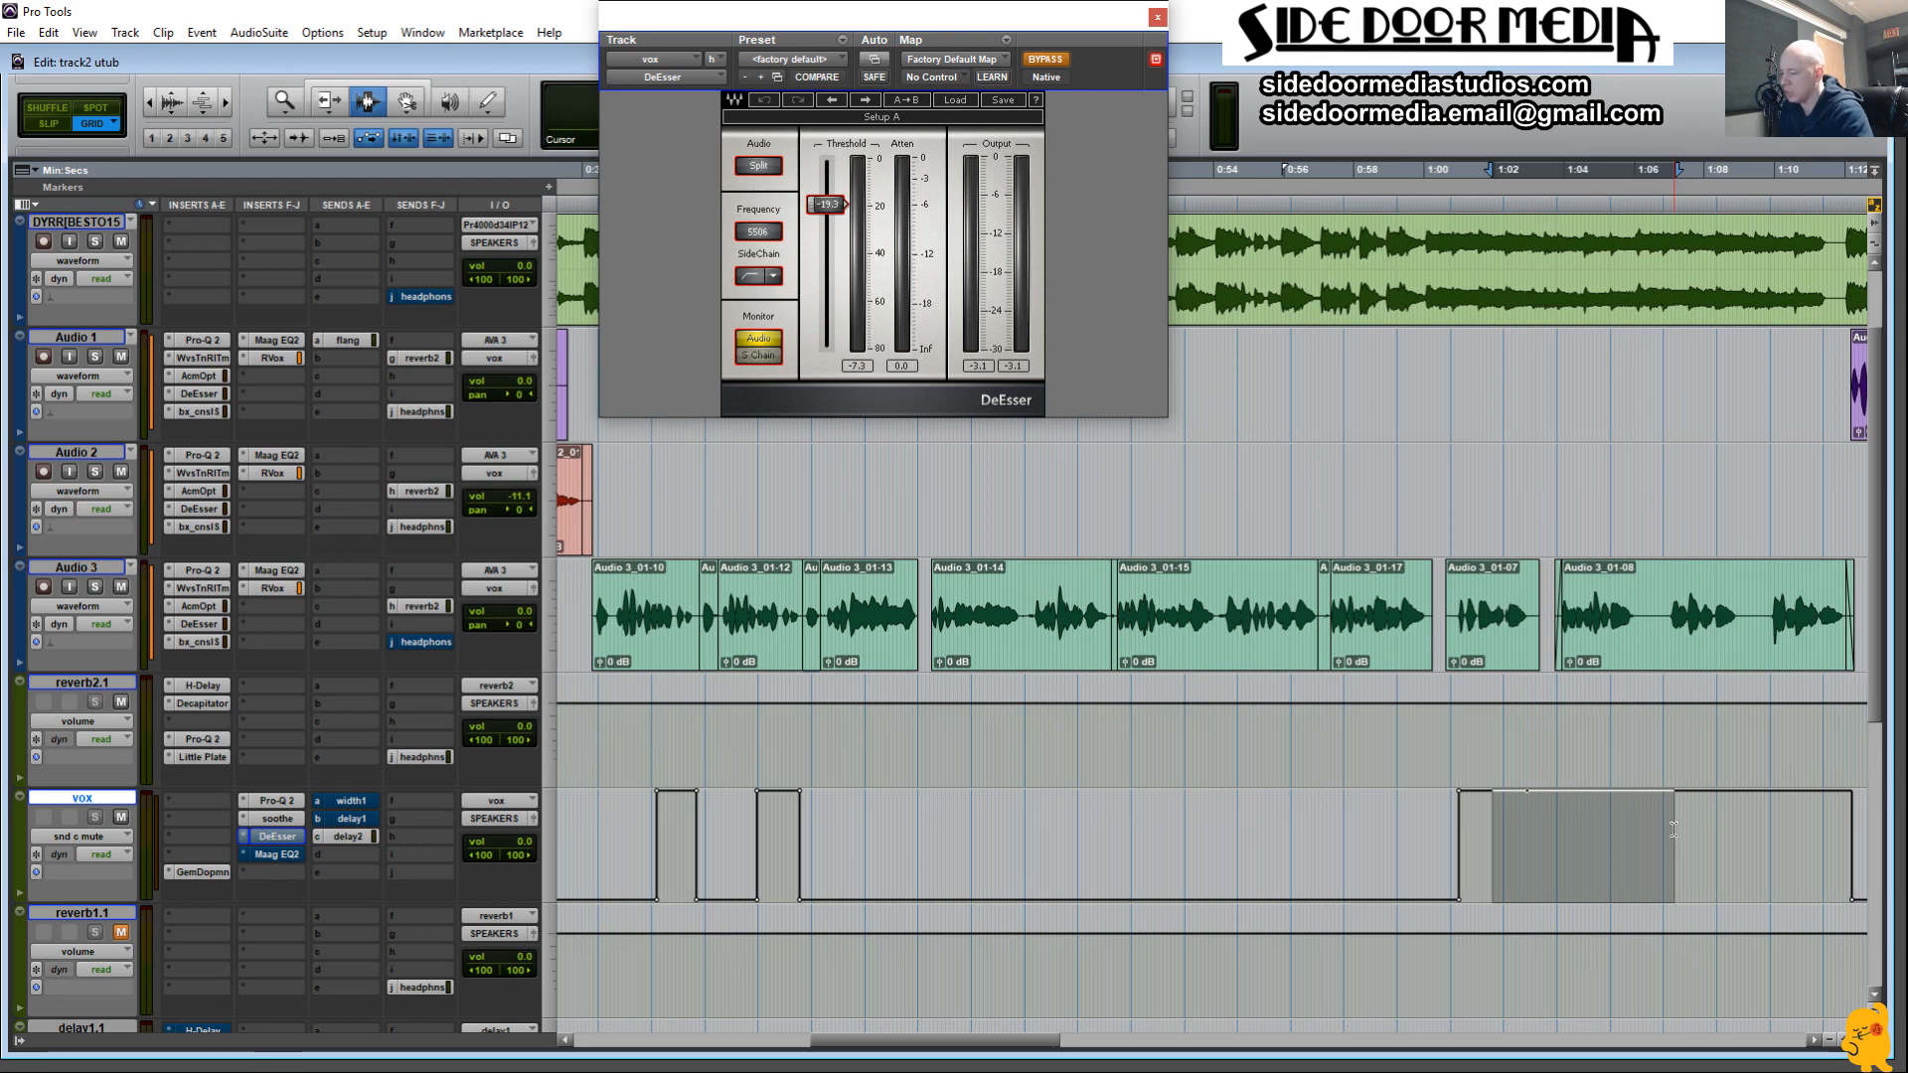
key(Delete)
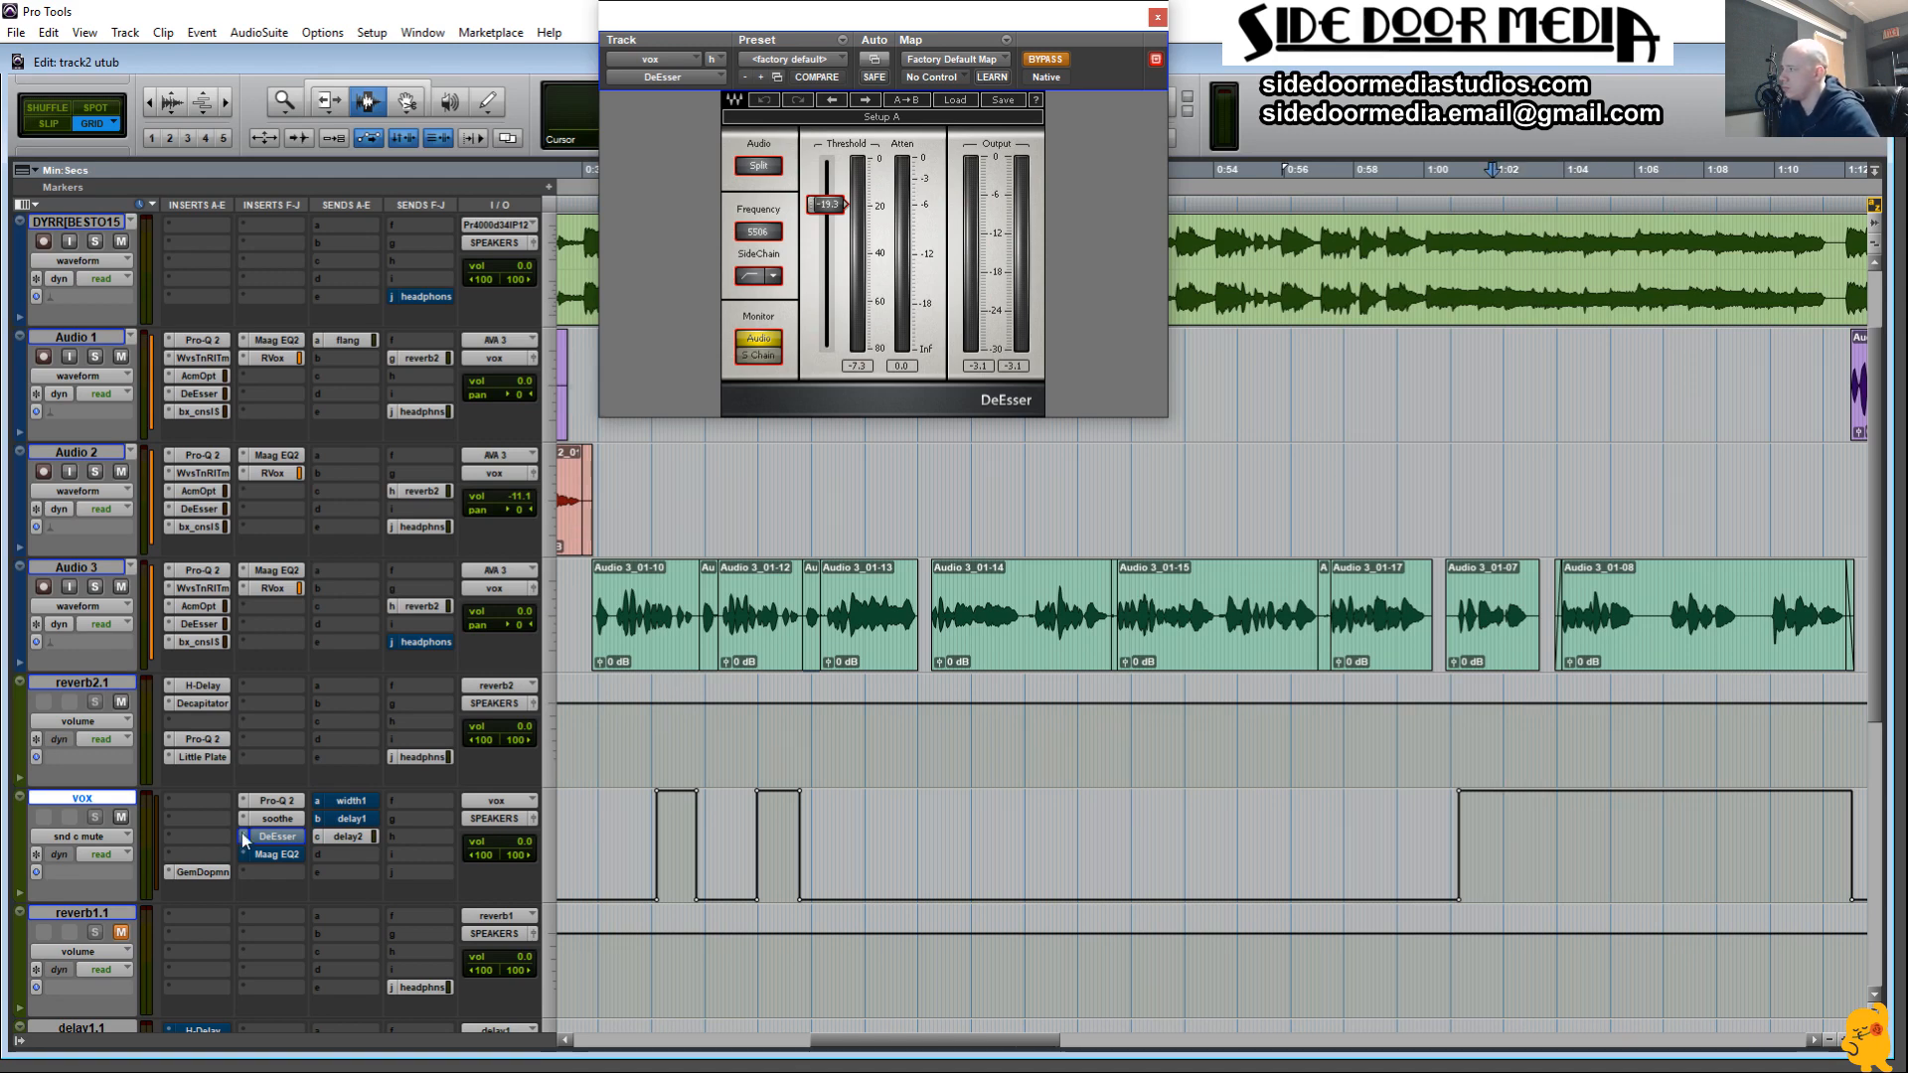
Select the Audio 3 verse clips from 01-10 through 01-08 and take the vox track's DeEsser out of bypass during playback.
click(637, 659)
double_click(637, 659)
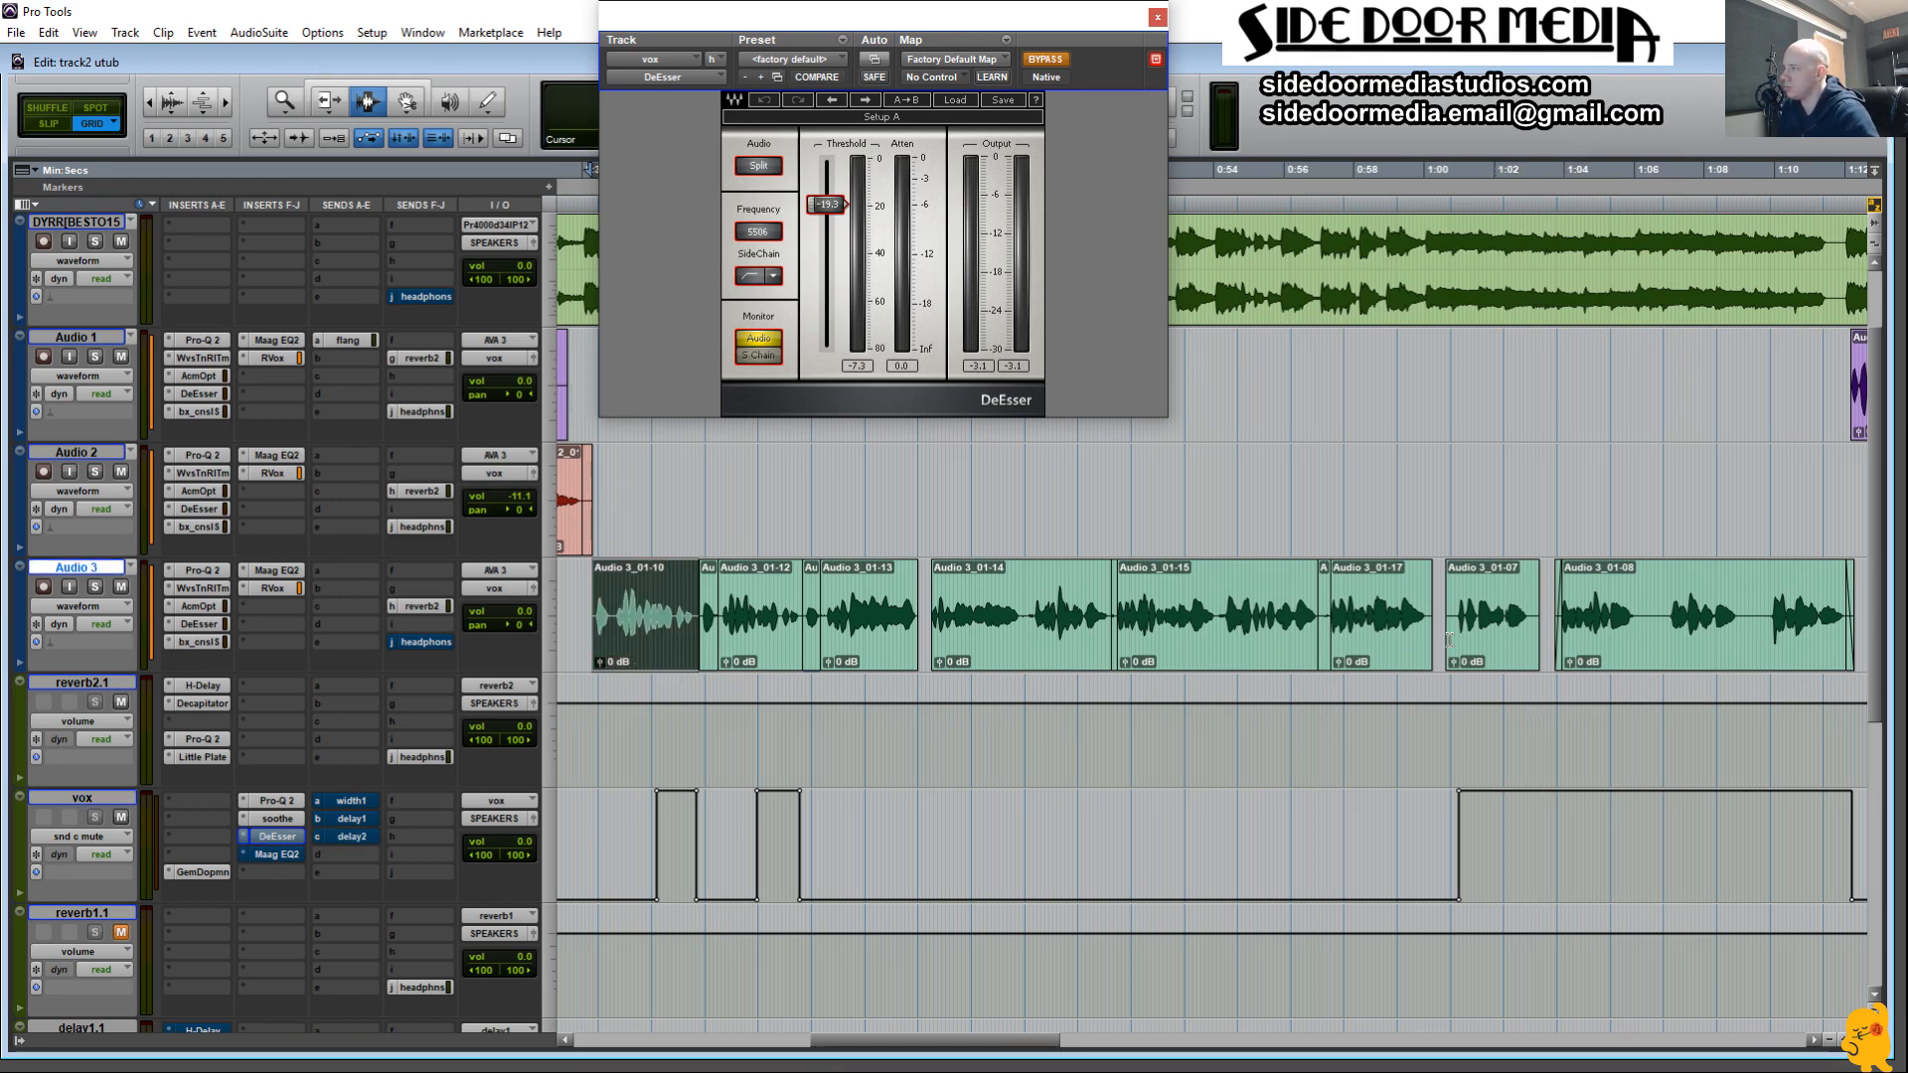
shift+double_click(1649, 637)
key(space)
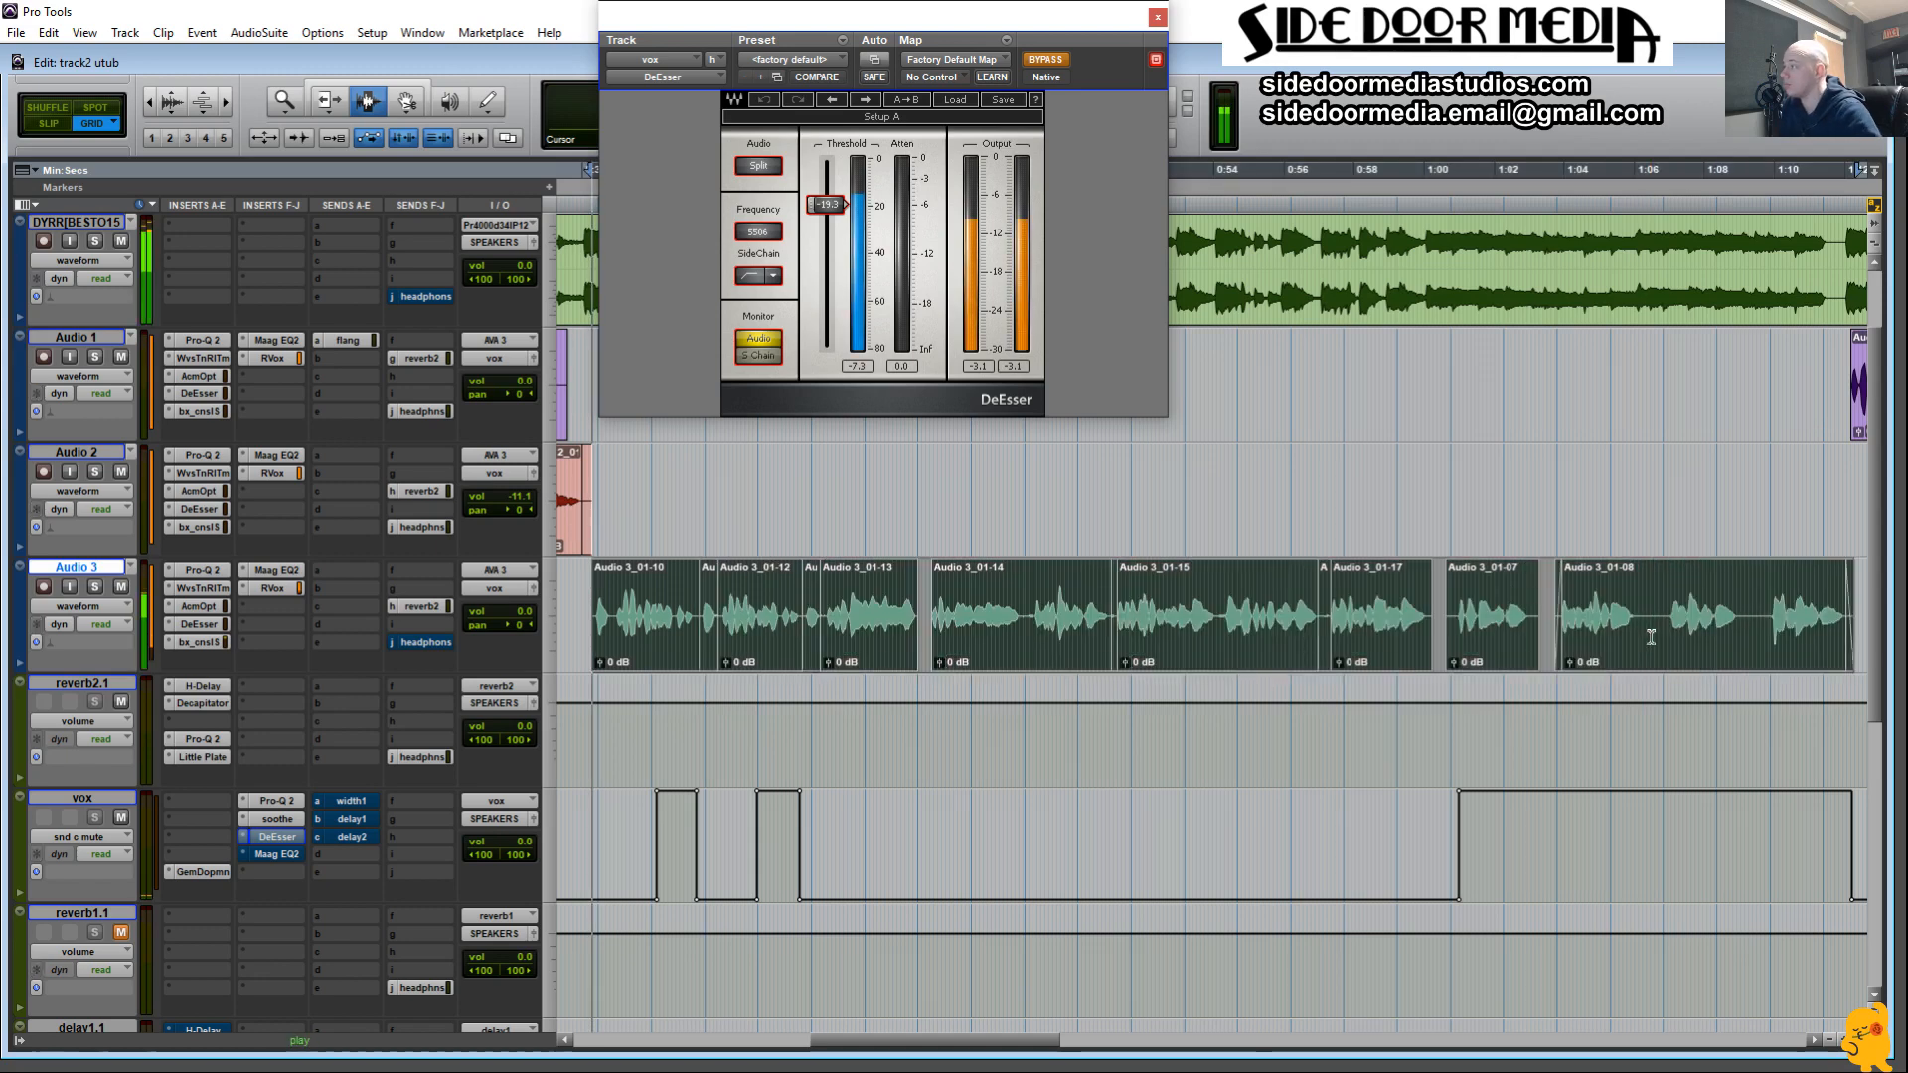
click(1057, 61)
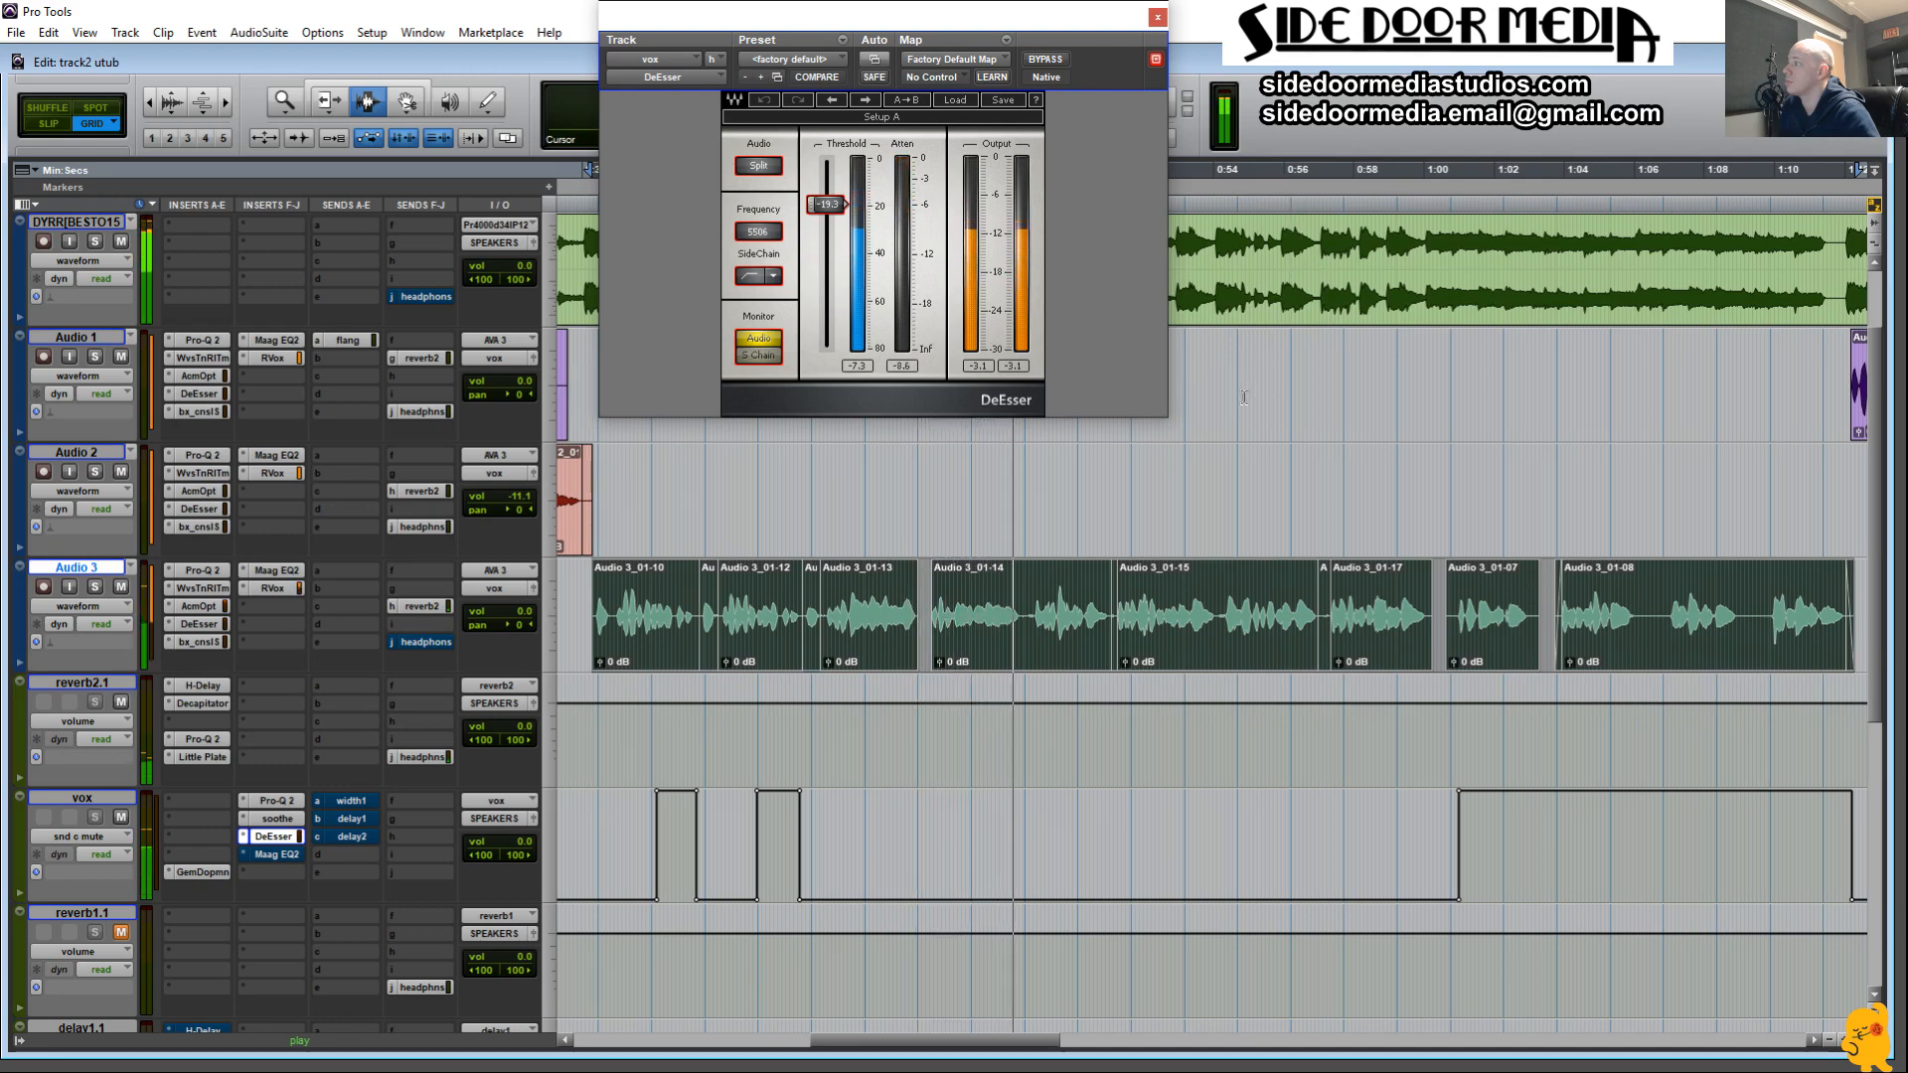
key(space)
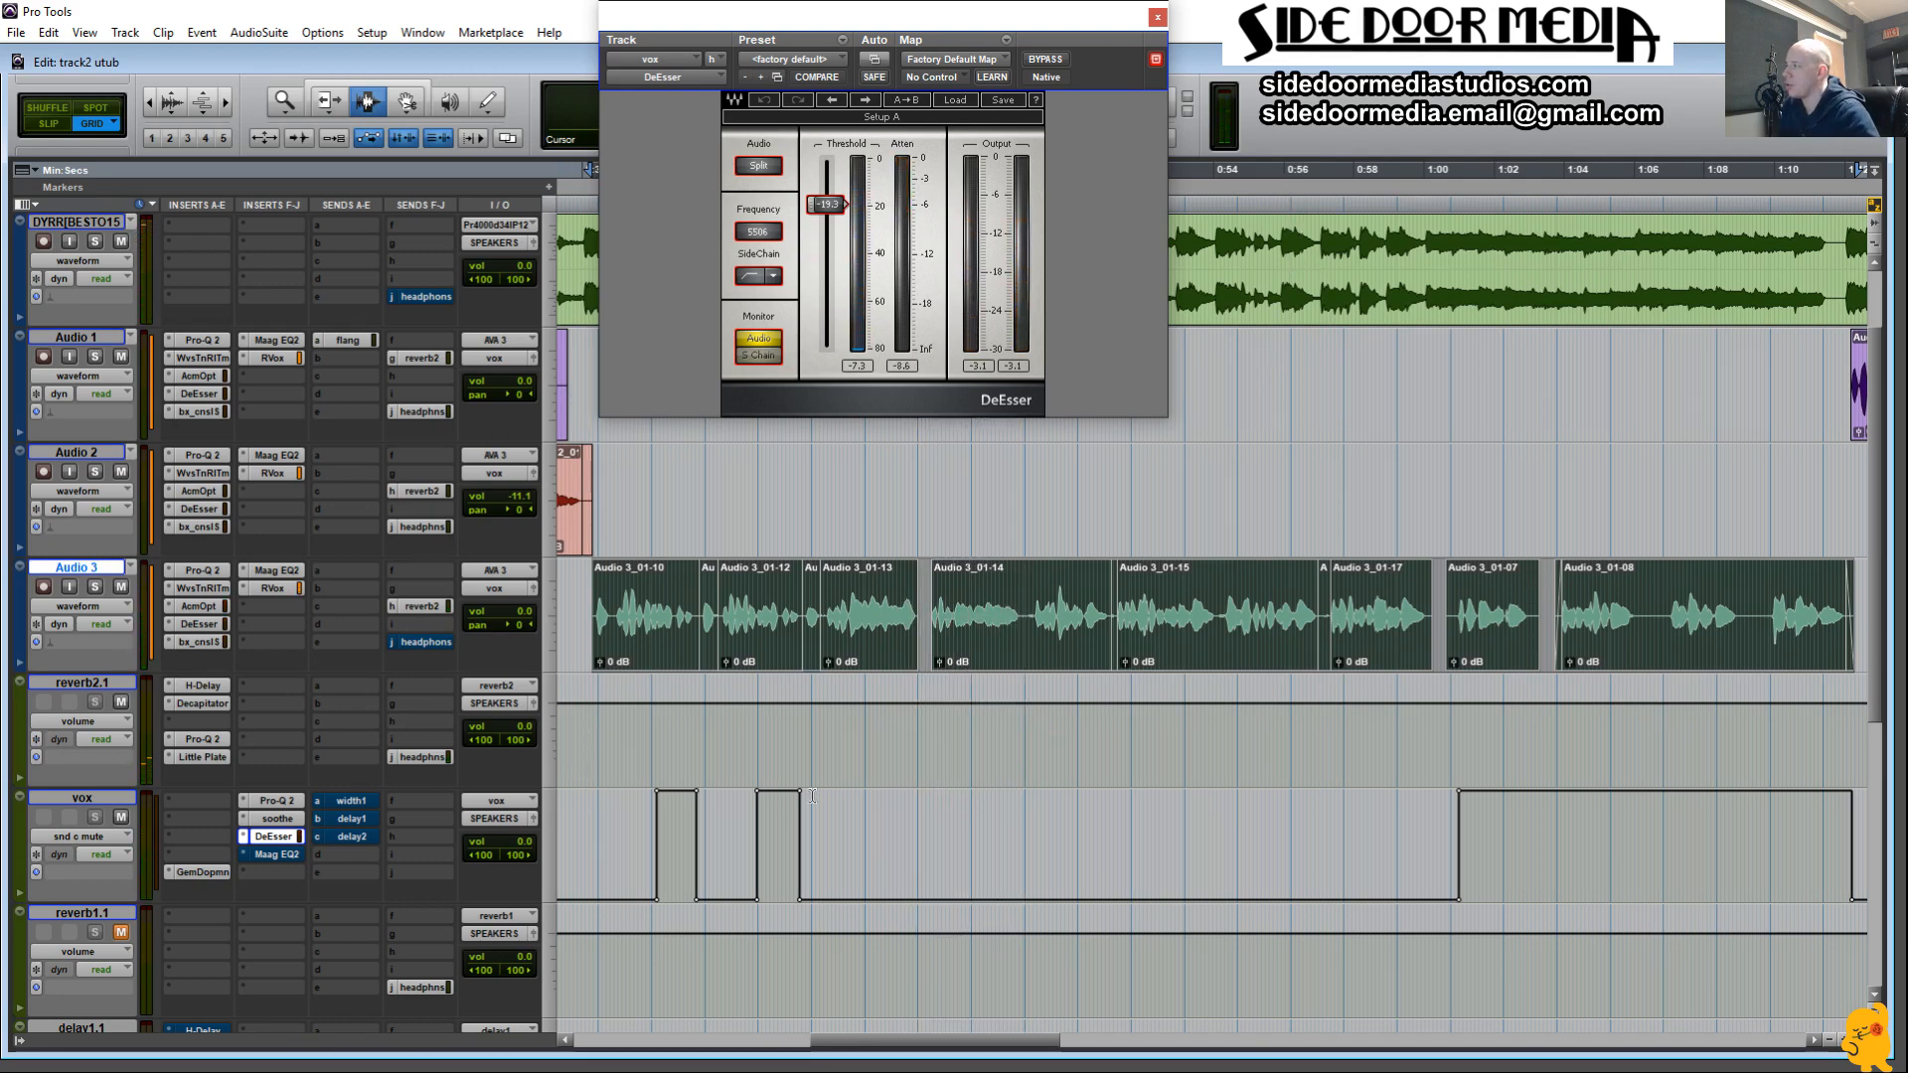
triple_click(940, 623)
drag(930, 617, 1077, 625)
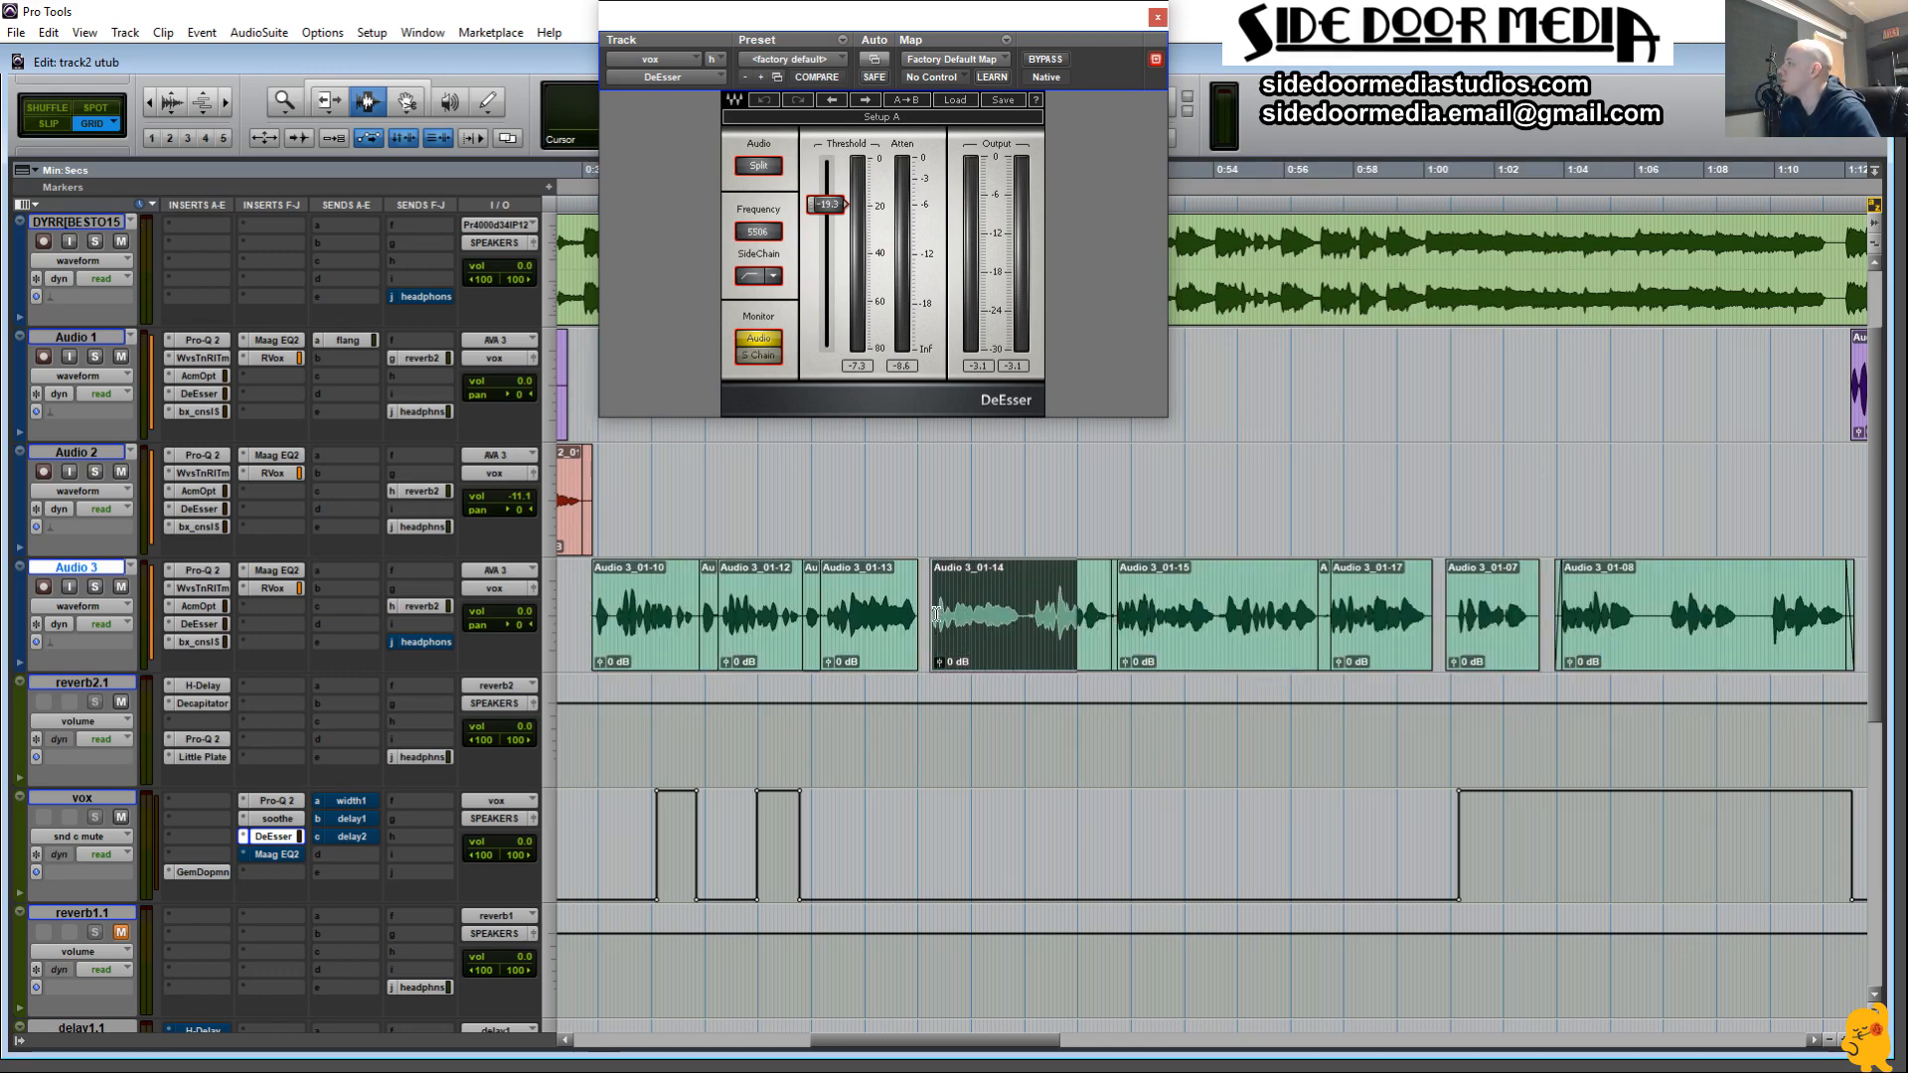
mouse_move(933, 620)
mouse_down()
mouse_move(965, 620)
mouse_move(921, 619)
mouse_up()
double_click(936, 620)
Reselect the Audio 3 verse clips and take the vox track's Maag EQ2 out of bypass during verse playback.
double_click(651, 623)
shift+double_click(1611, 628)
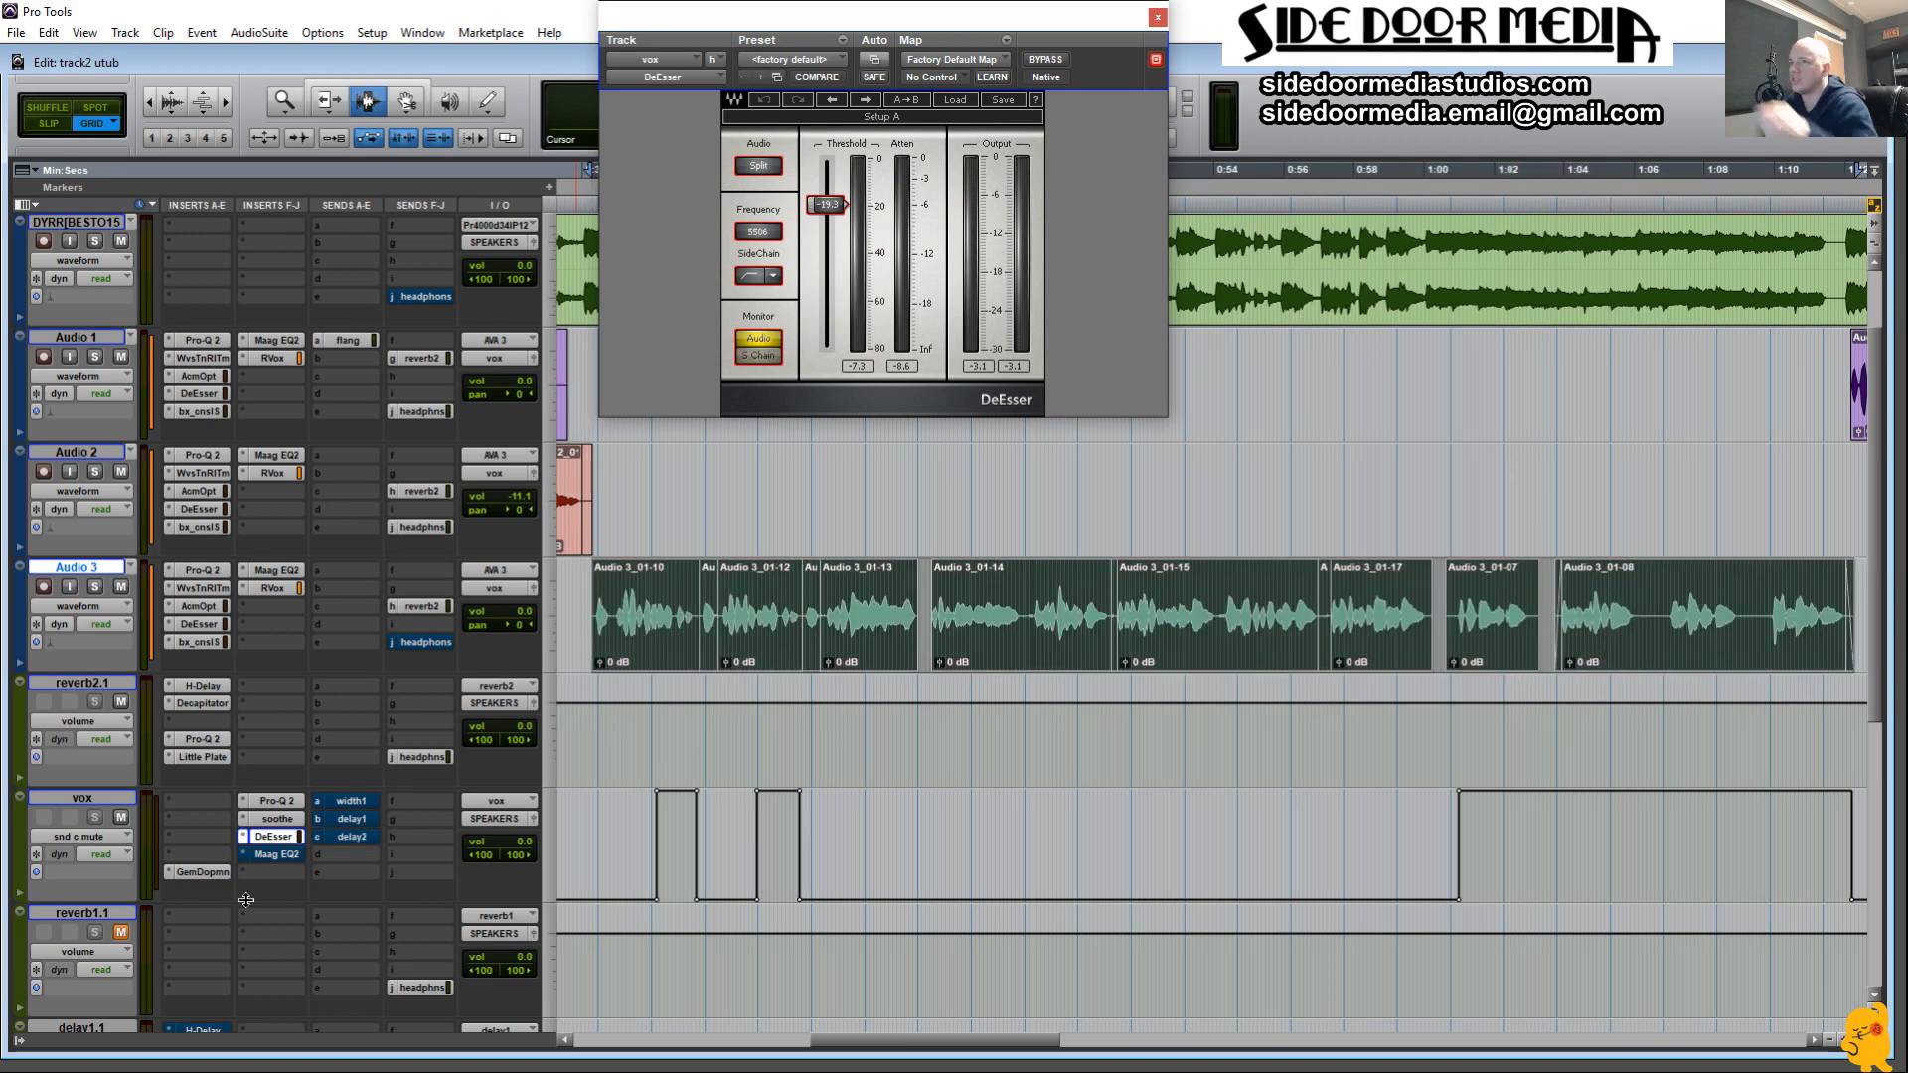
click(277, 855)
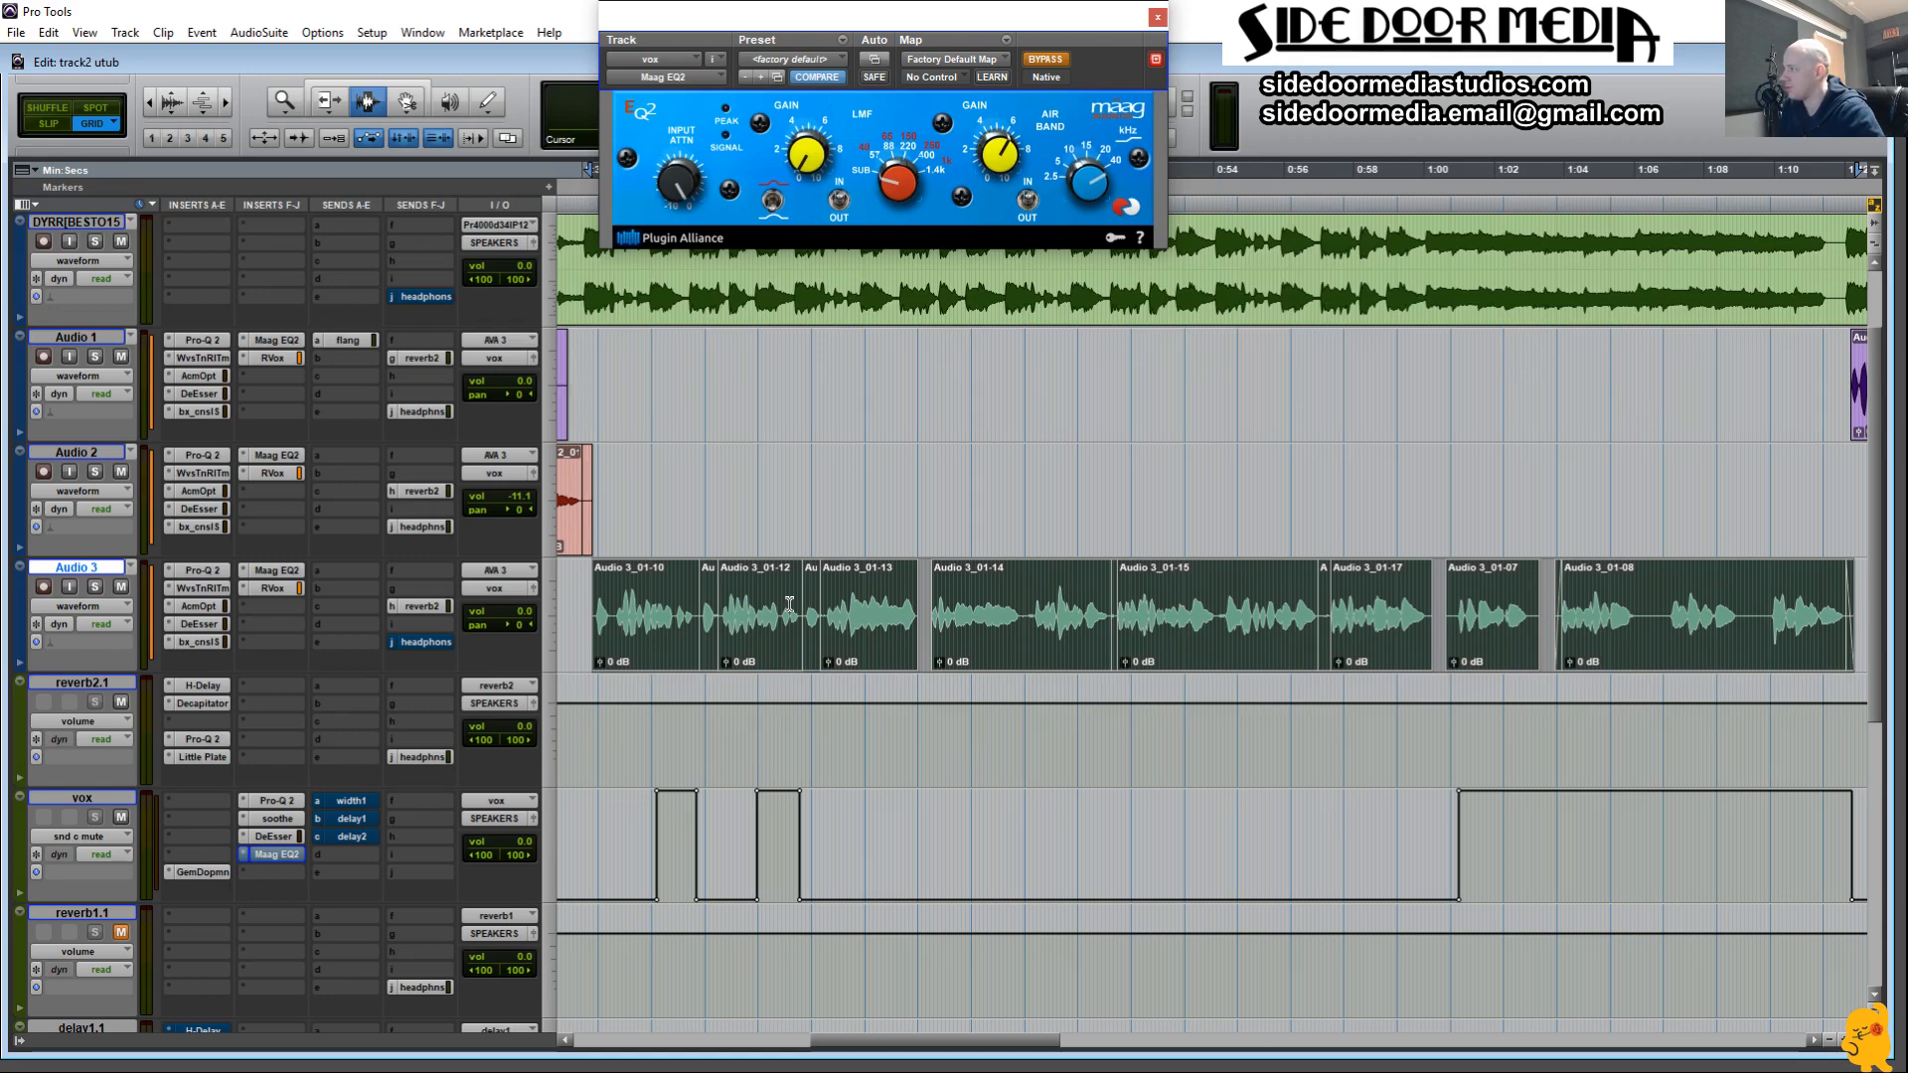
key(space)
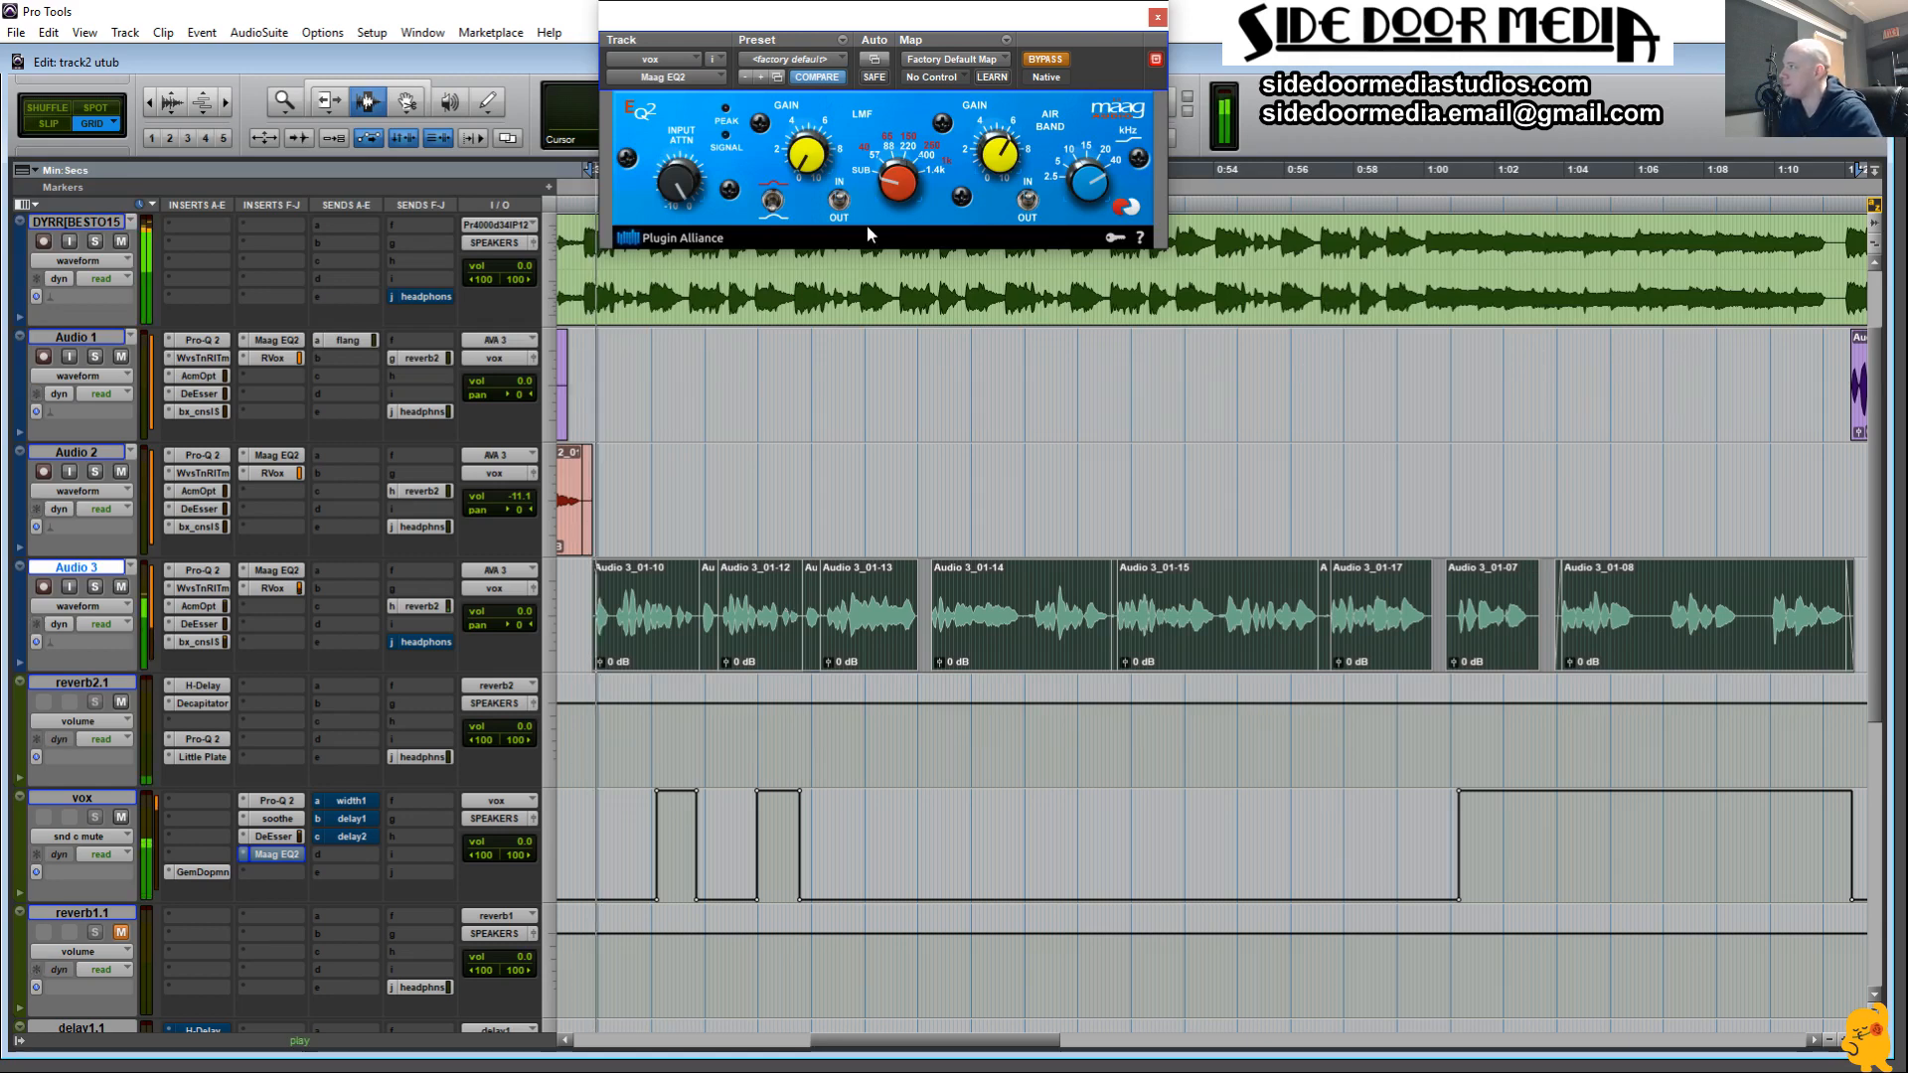
click(1045, 60)
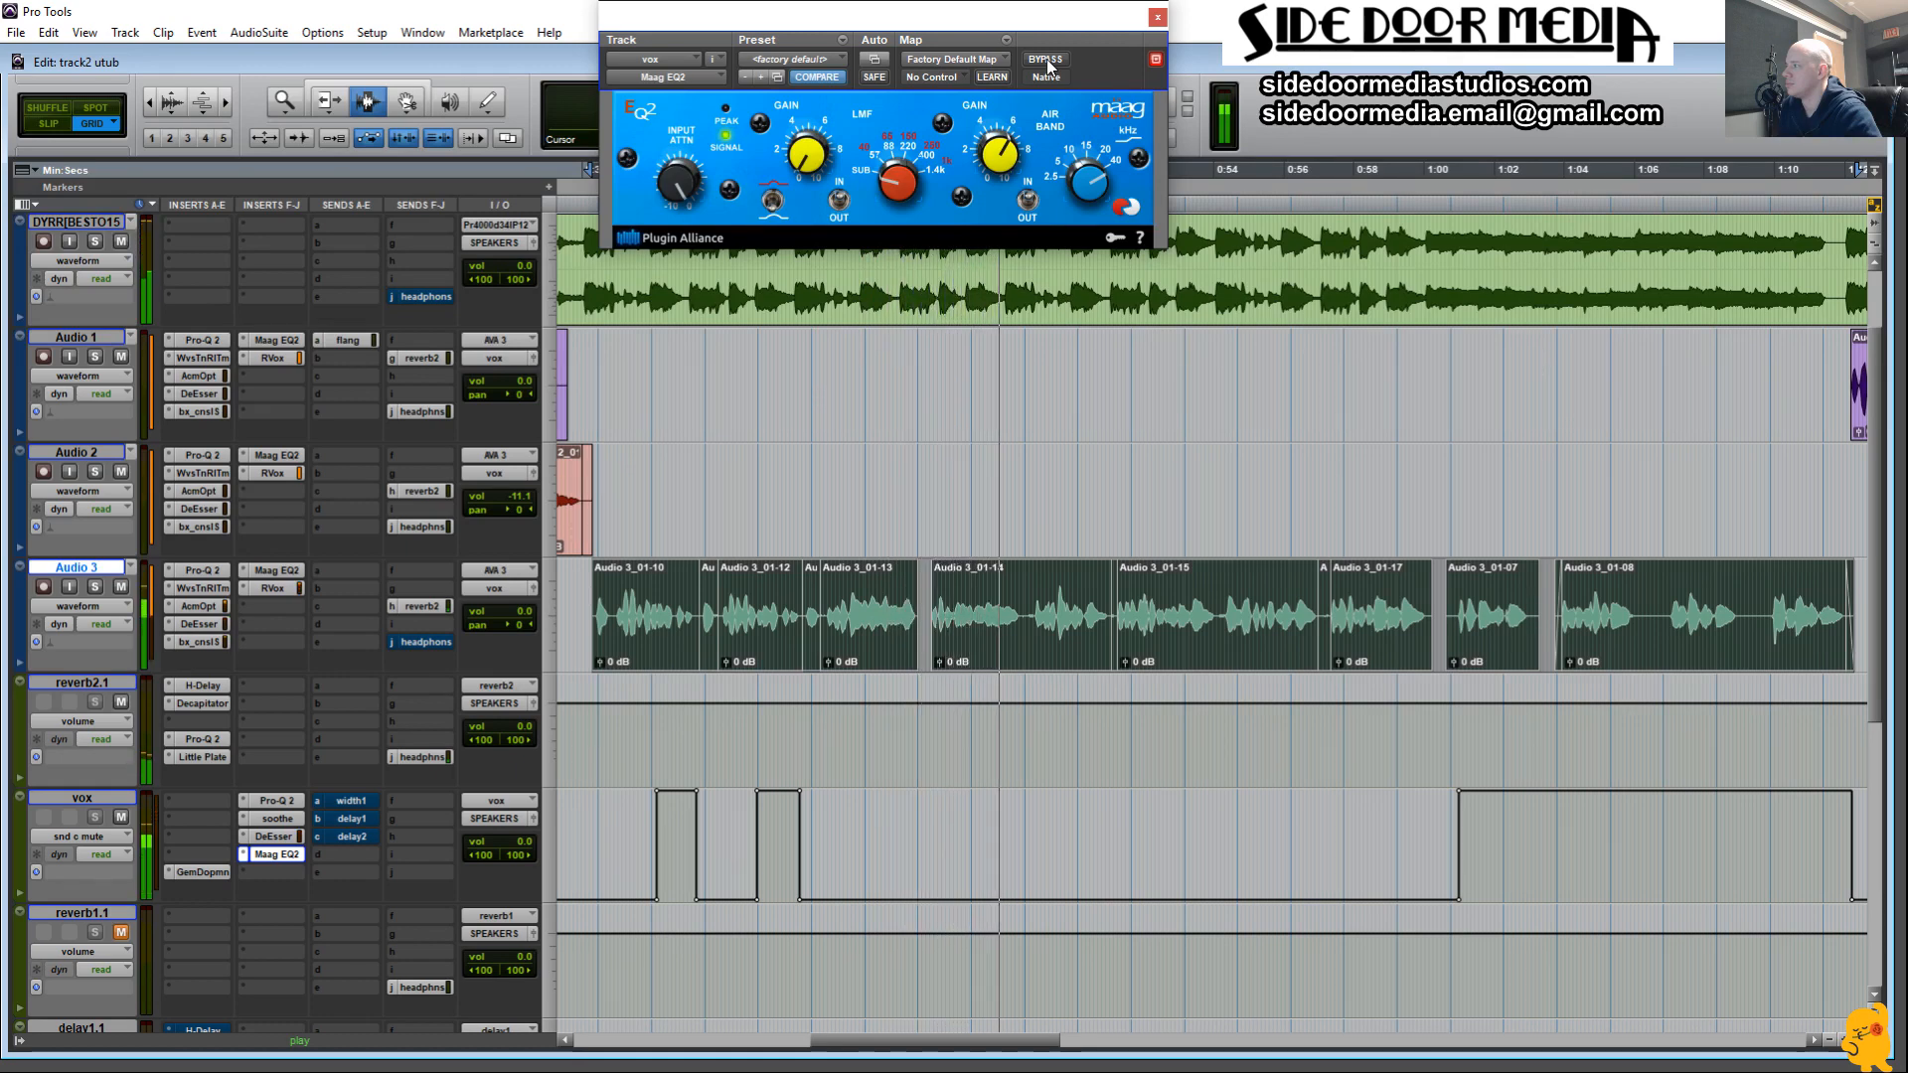
key(space)
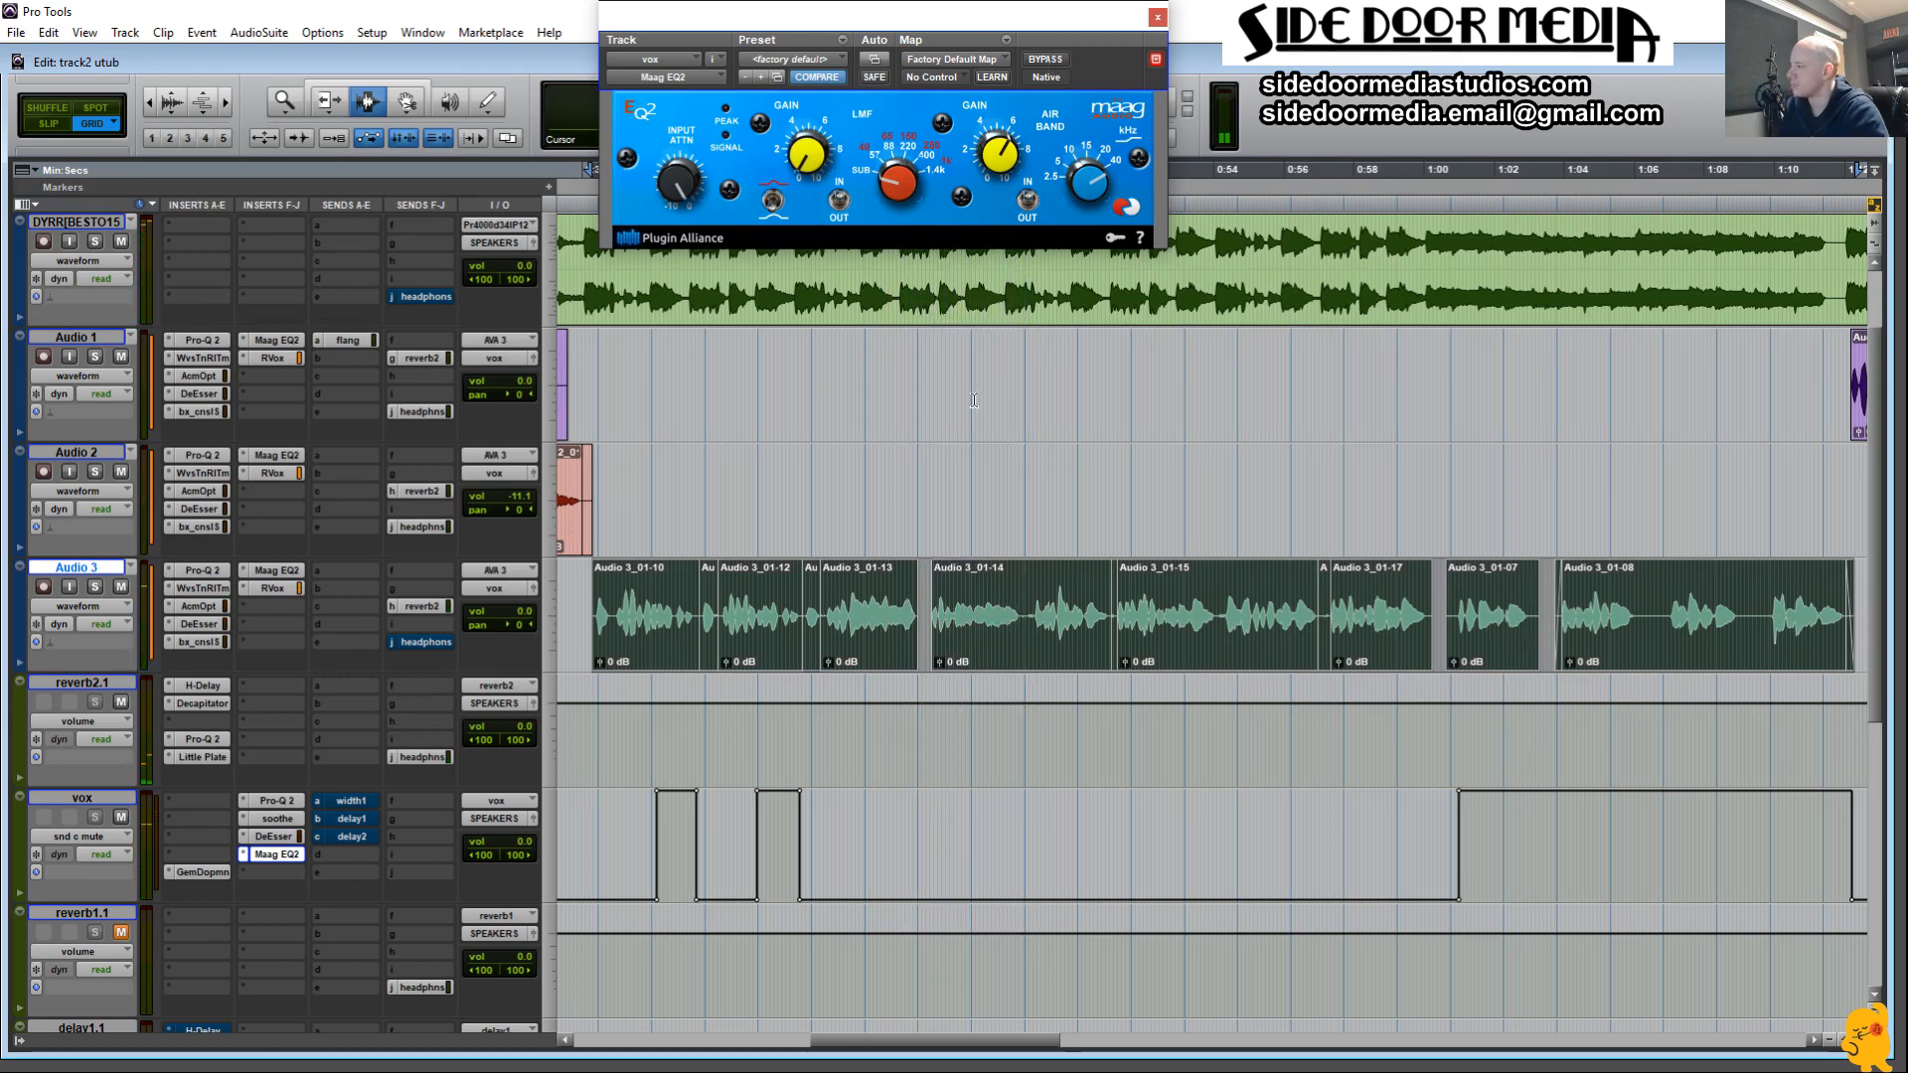
Close the Maag EQ2 and open the Doubler2 on the width1.1 track.
scroll(489, 735, down, 2)
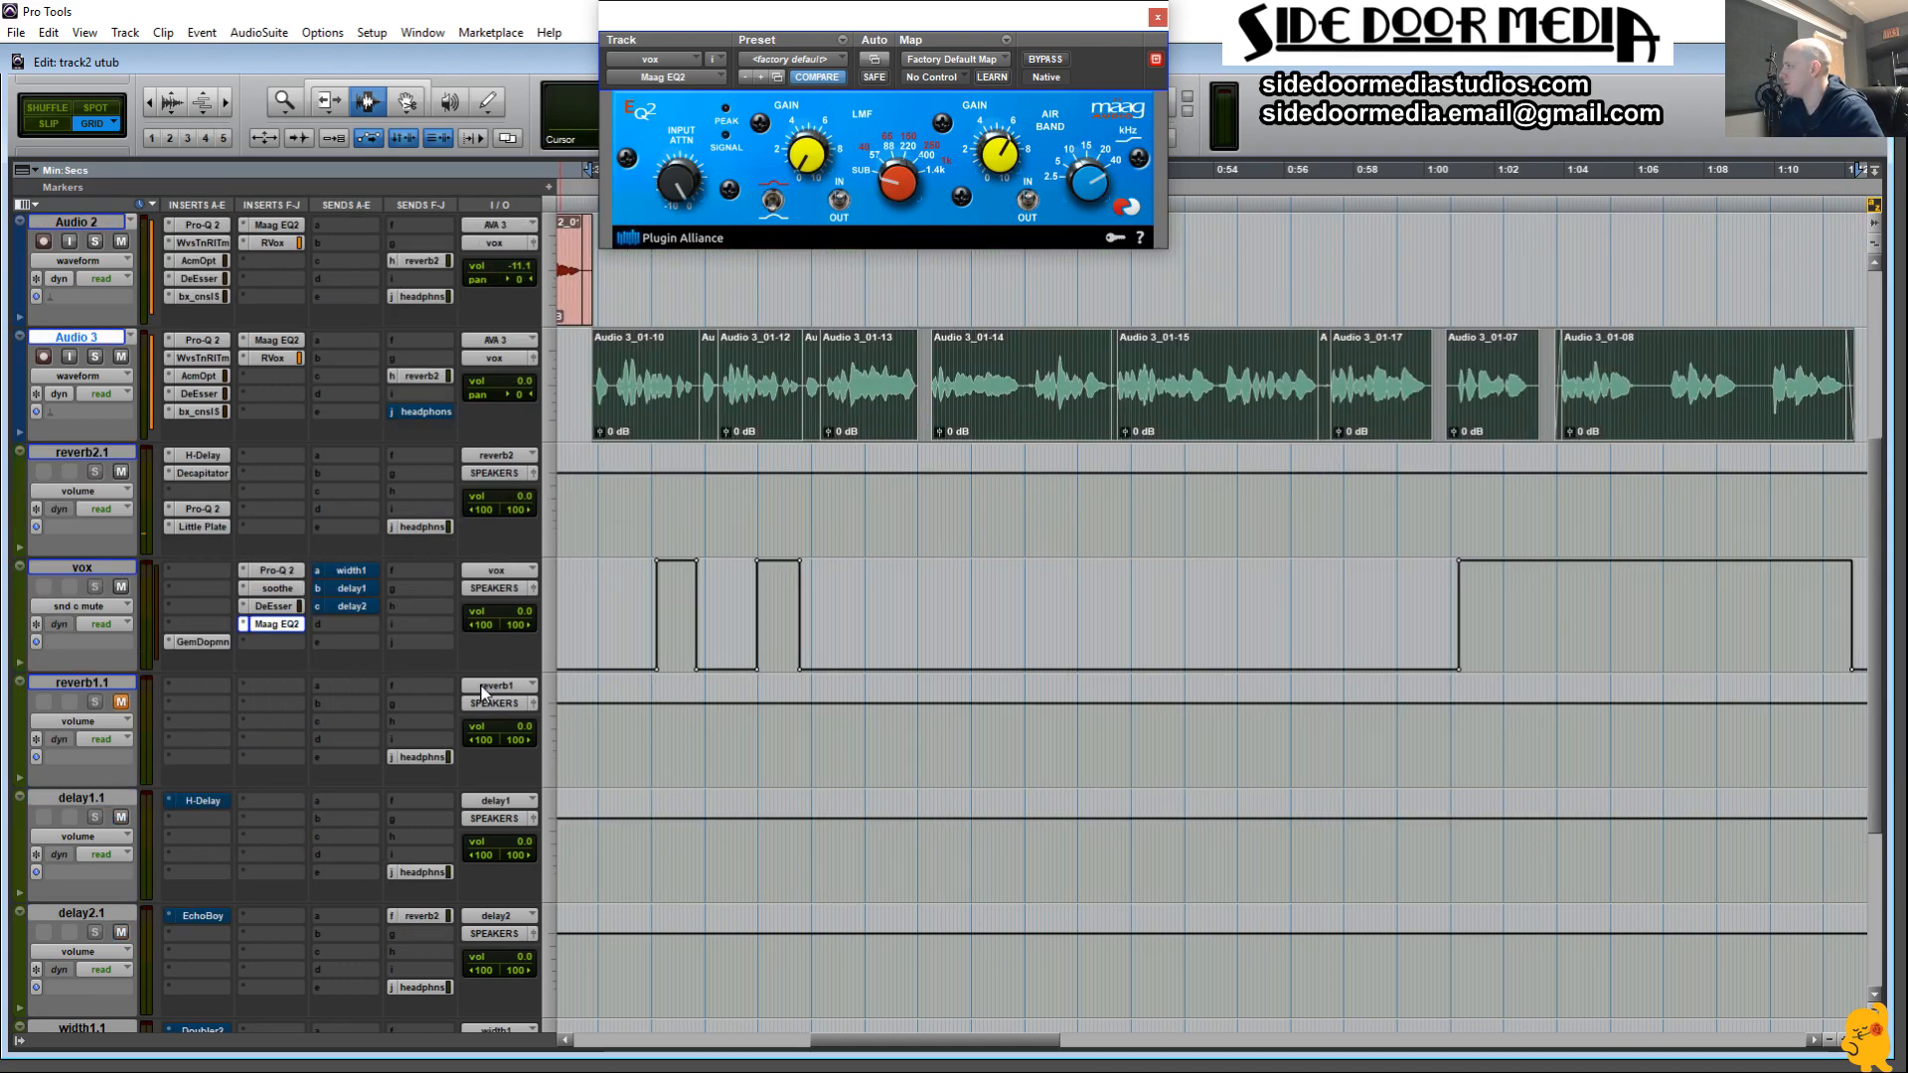
scroll(484, 693, down, 1)
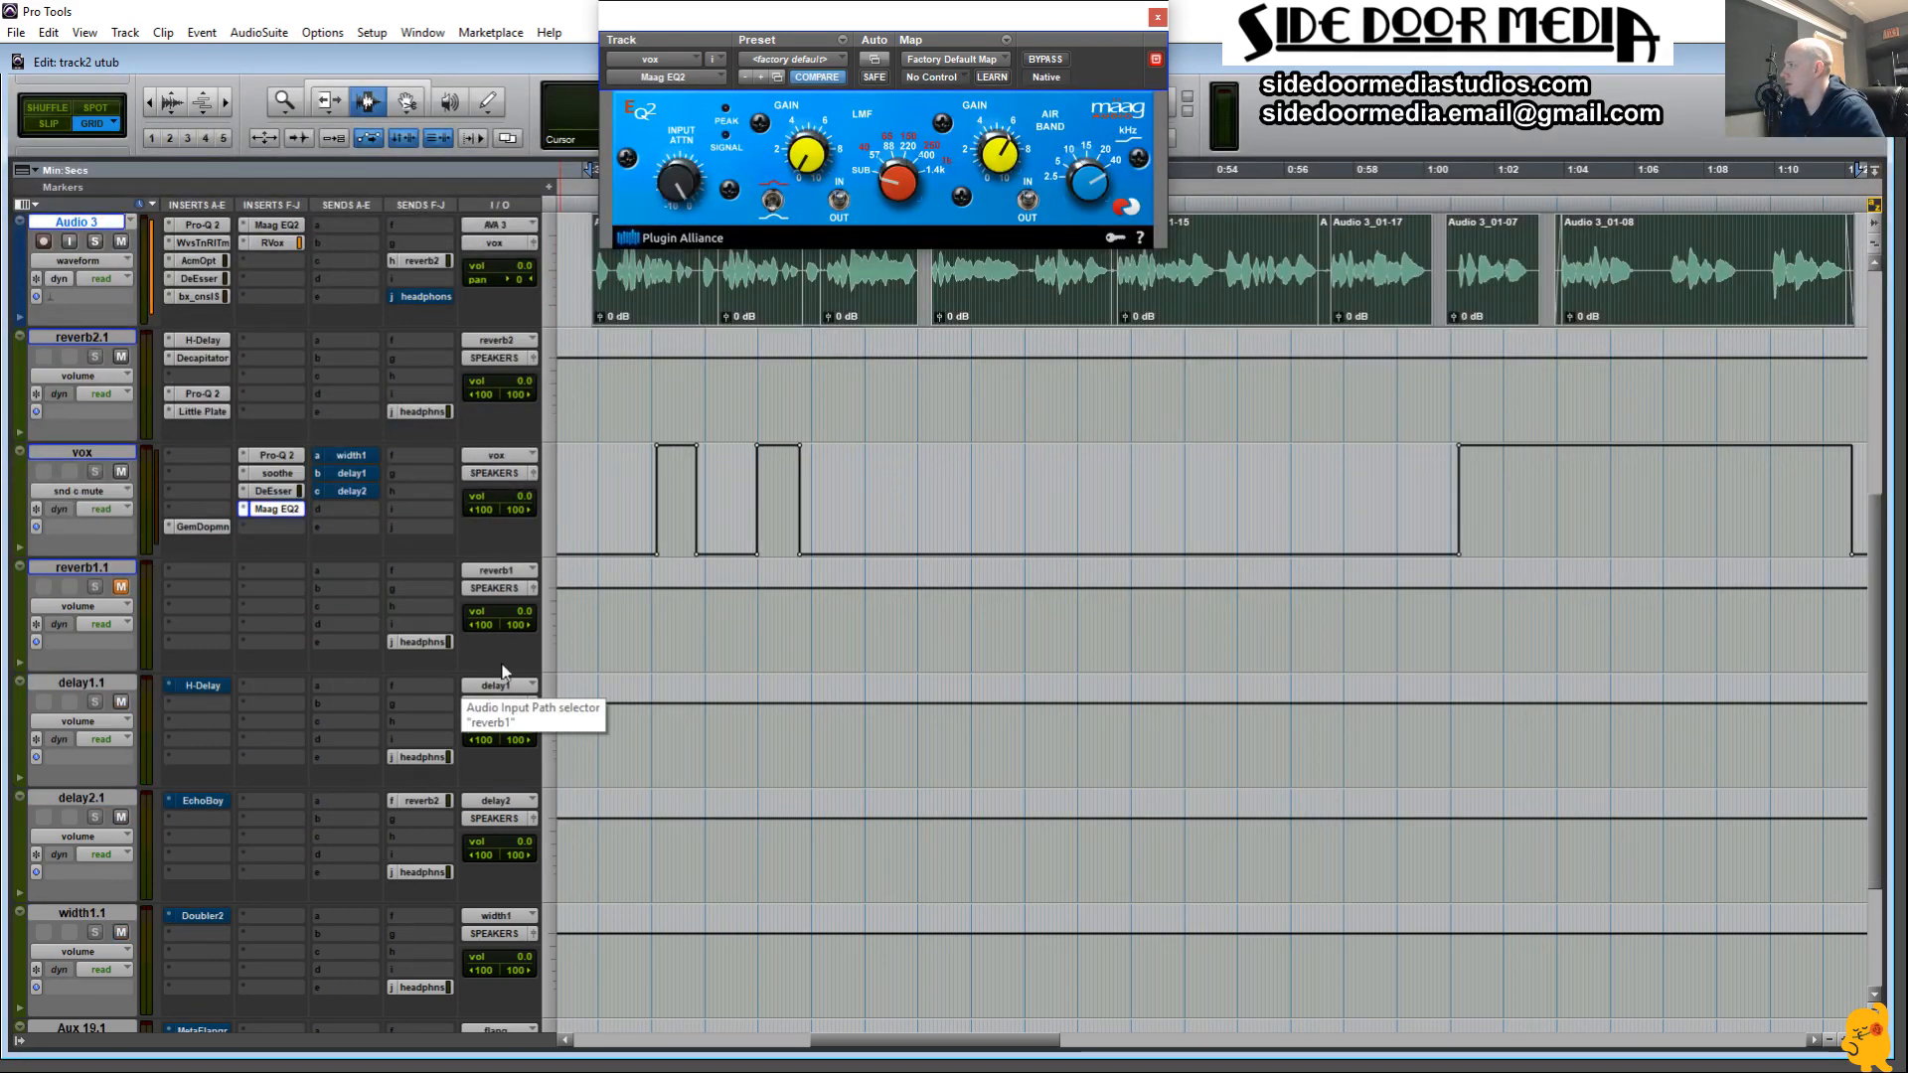
click(1159, 17)
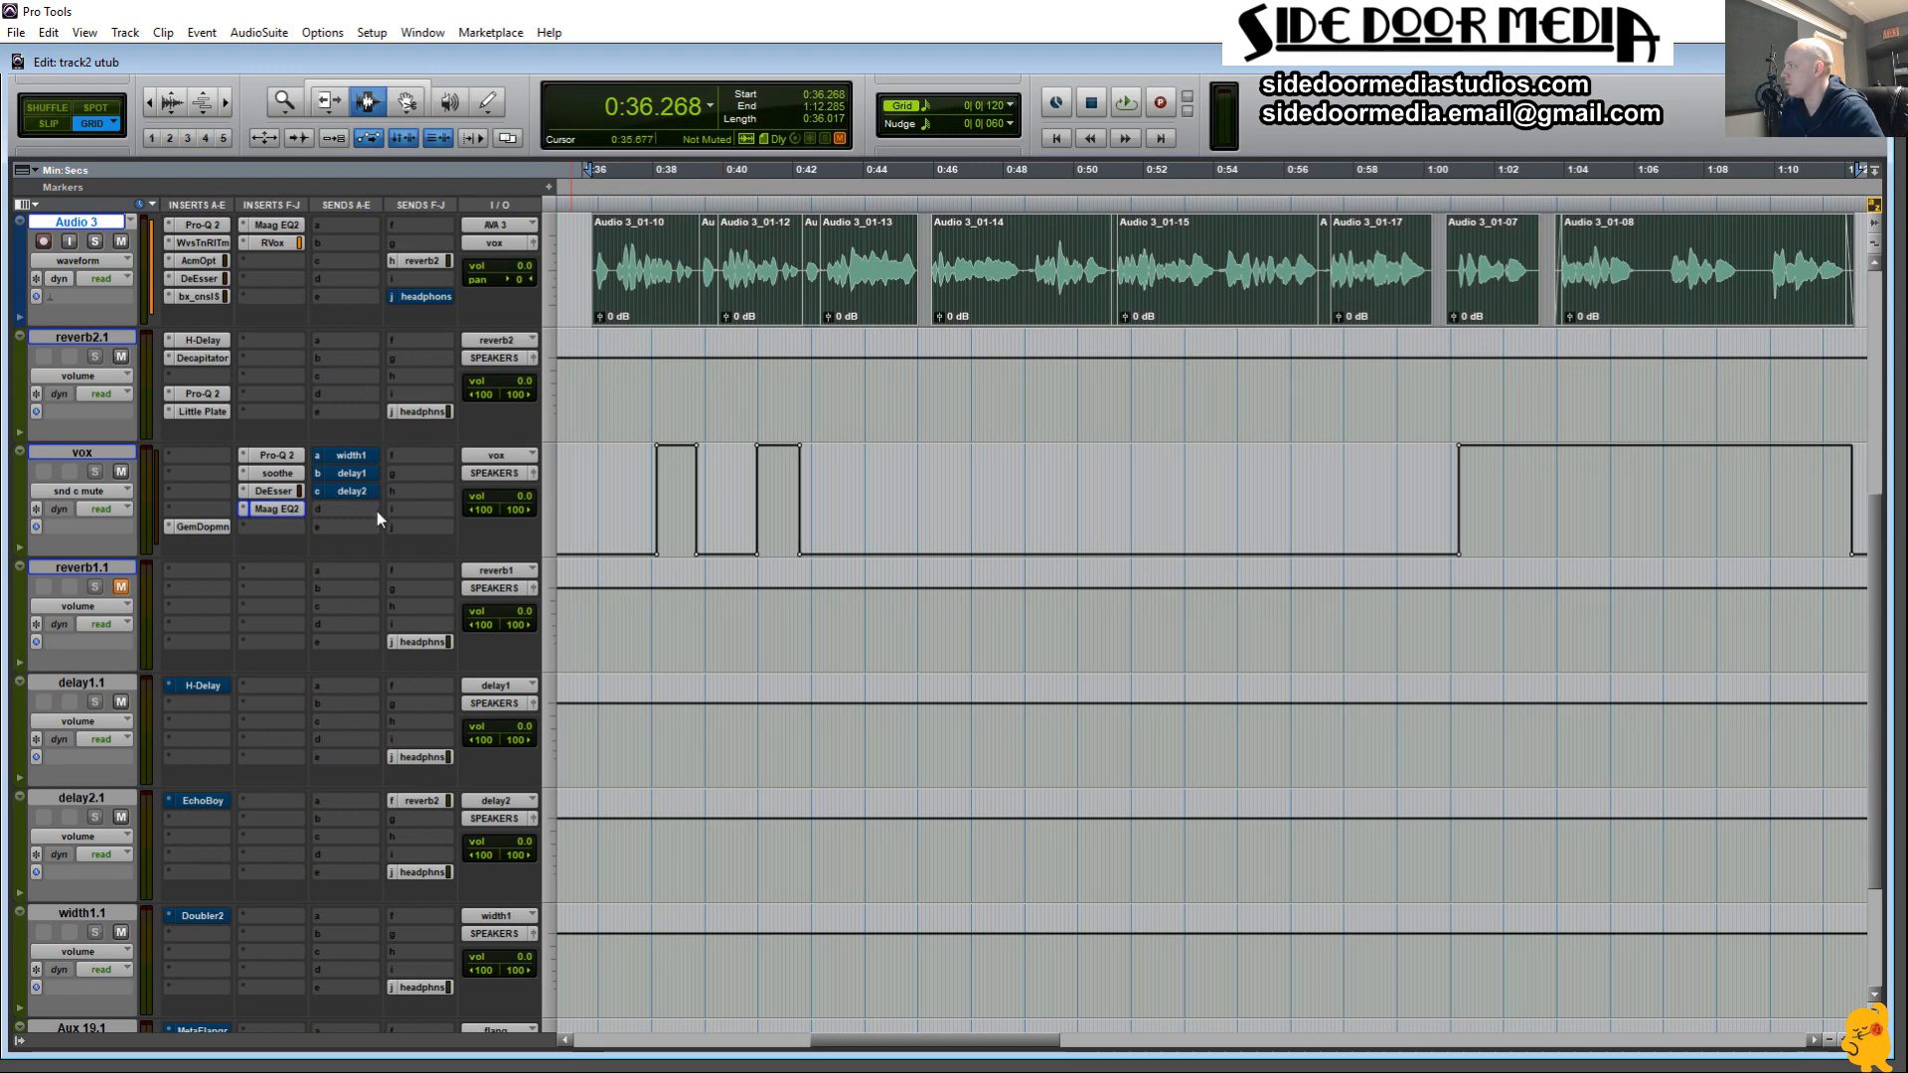
scroll(377, 511, down, 1)
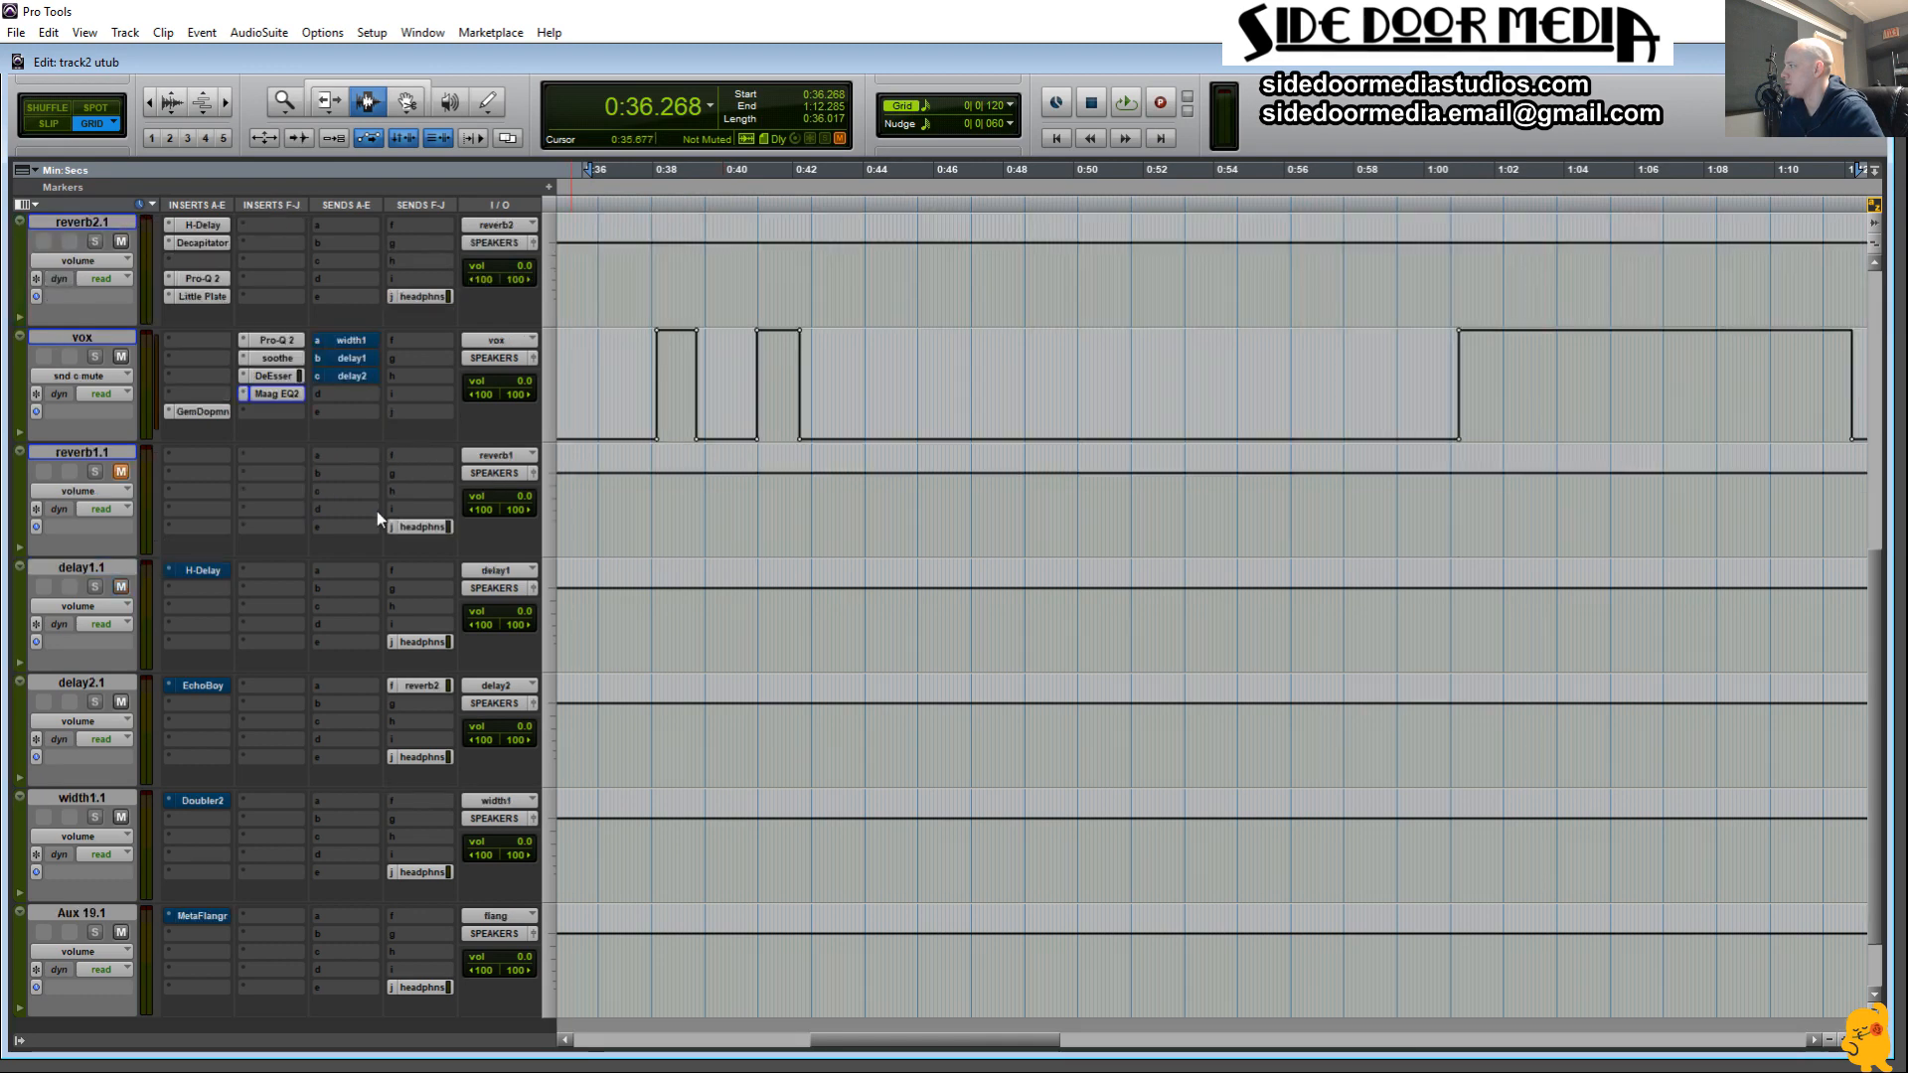
click(215, 803)
scroll(815, 664, up, 5)
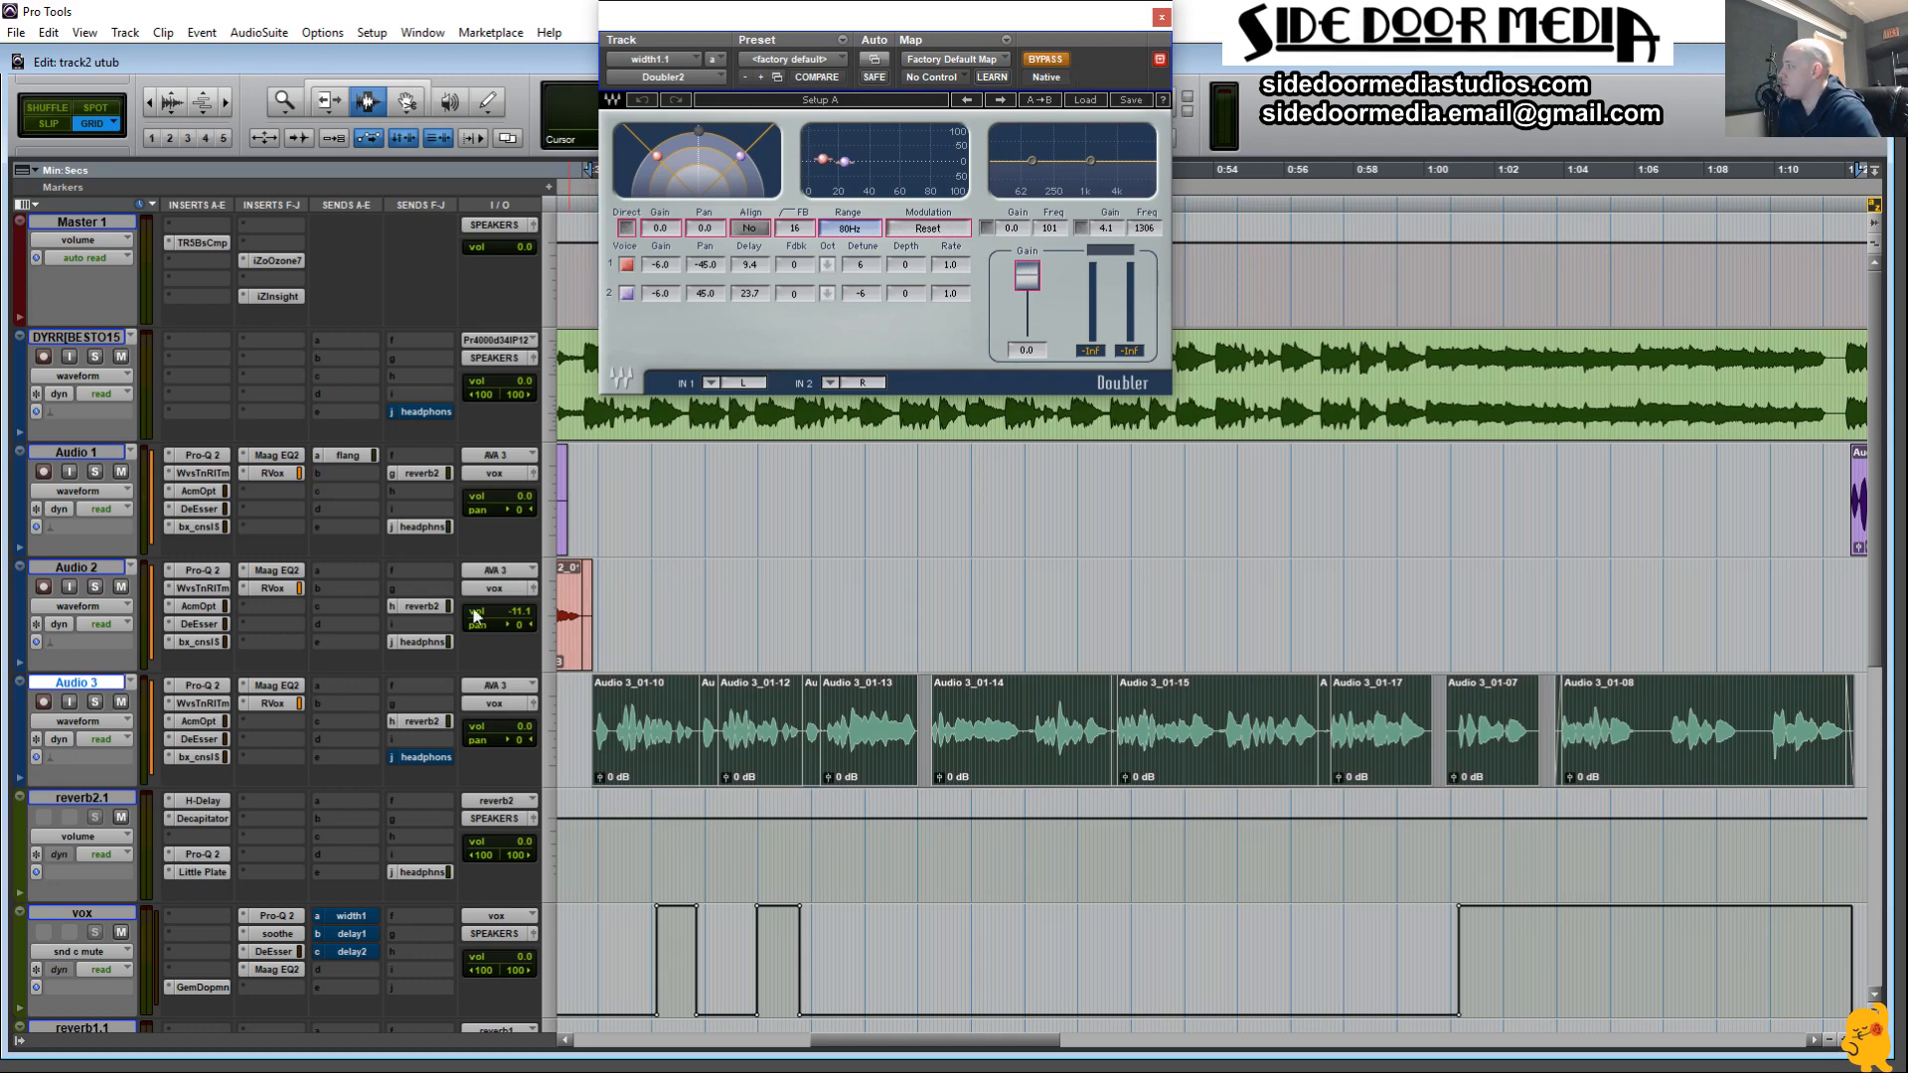
Take Doubler2 out of bypass and compare the verse with the vox track's width1 send muted and active, leaving it active.
click(352, 915)
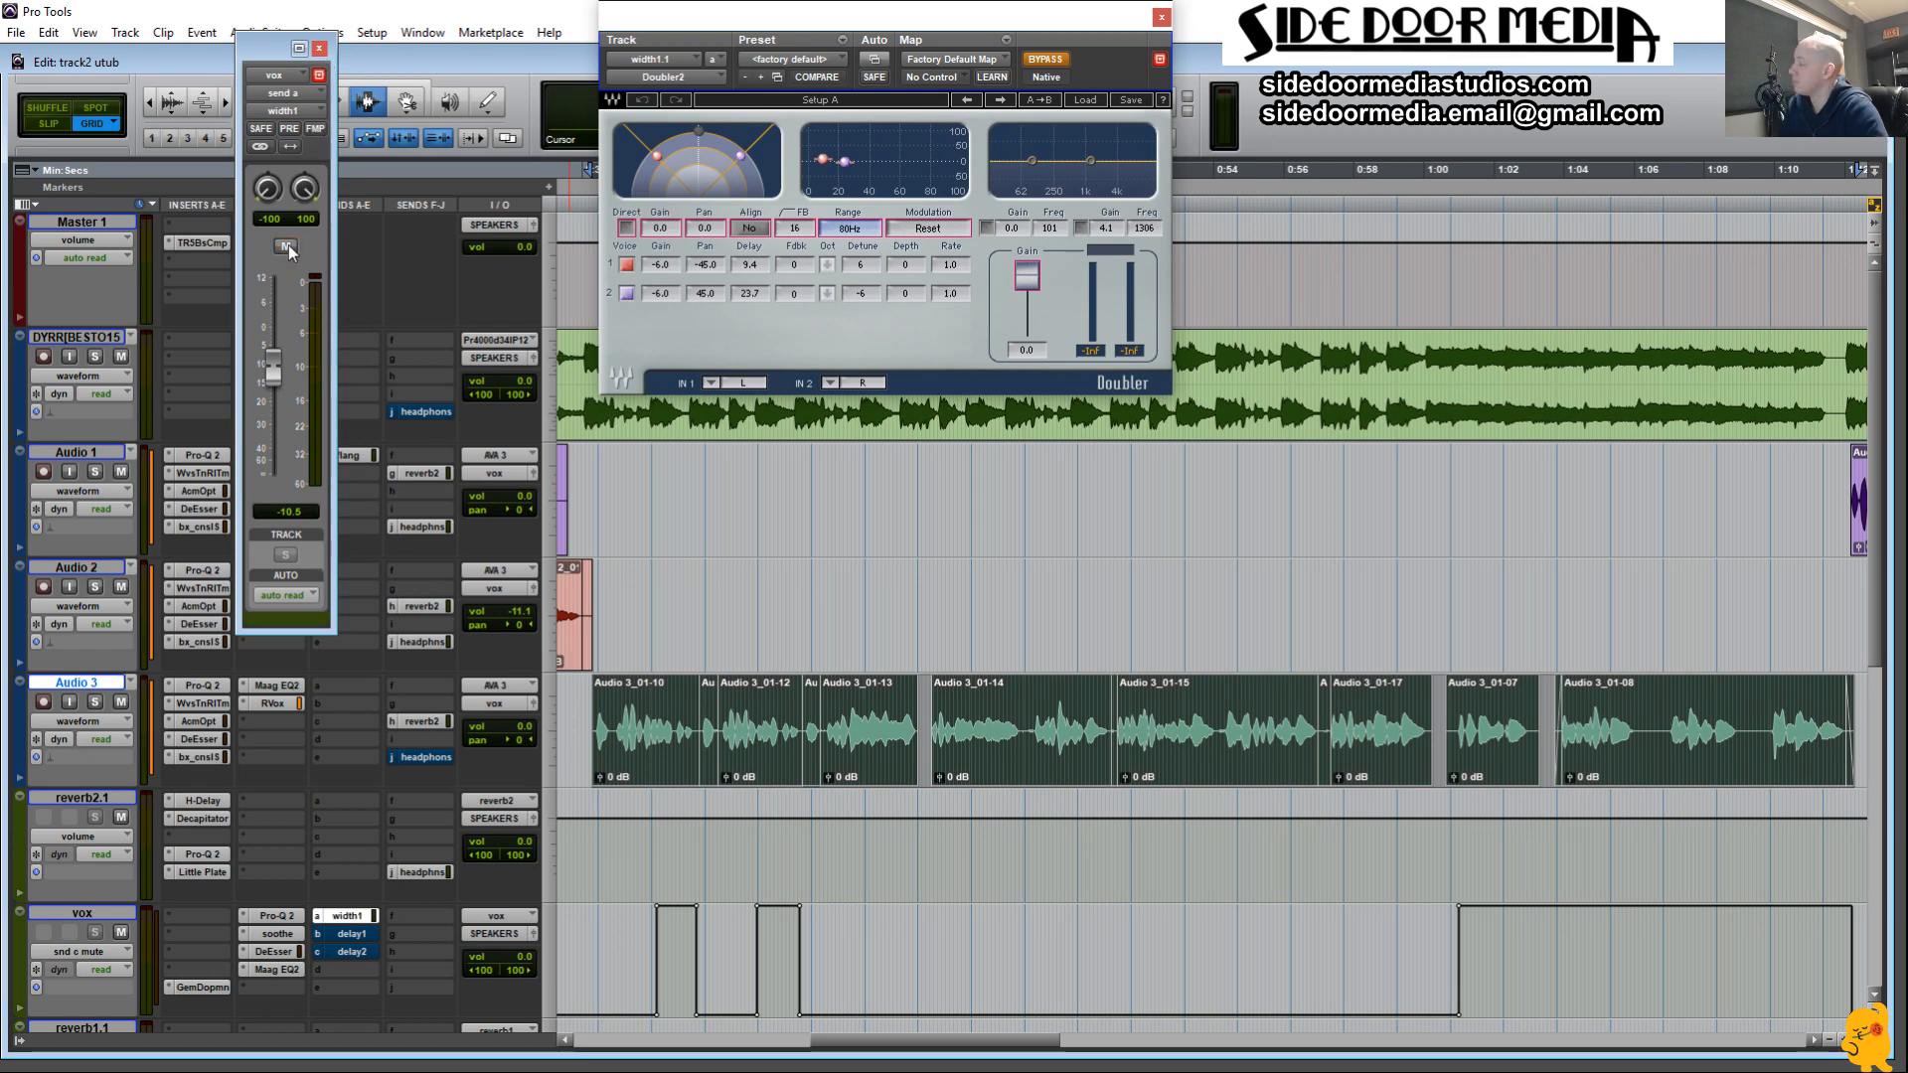
click(286, 247)
key(space)
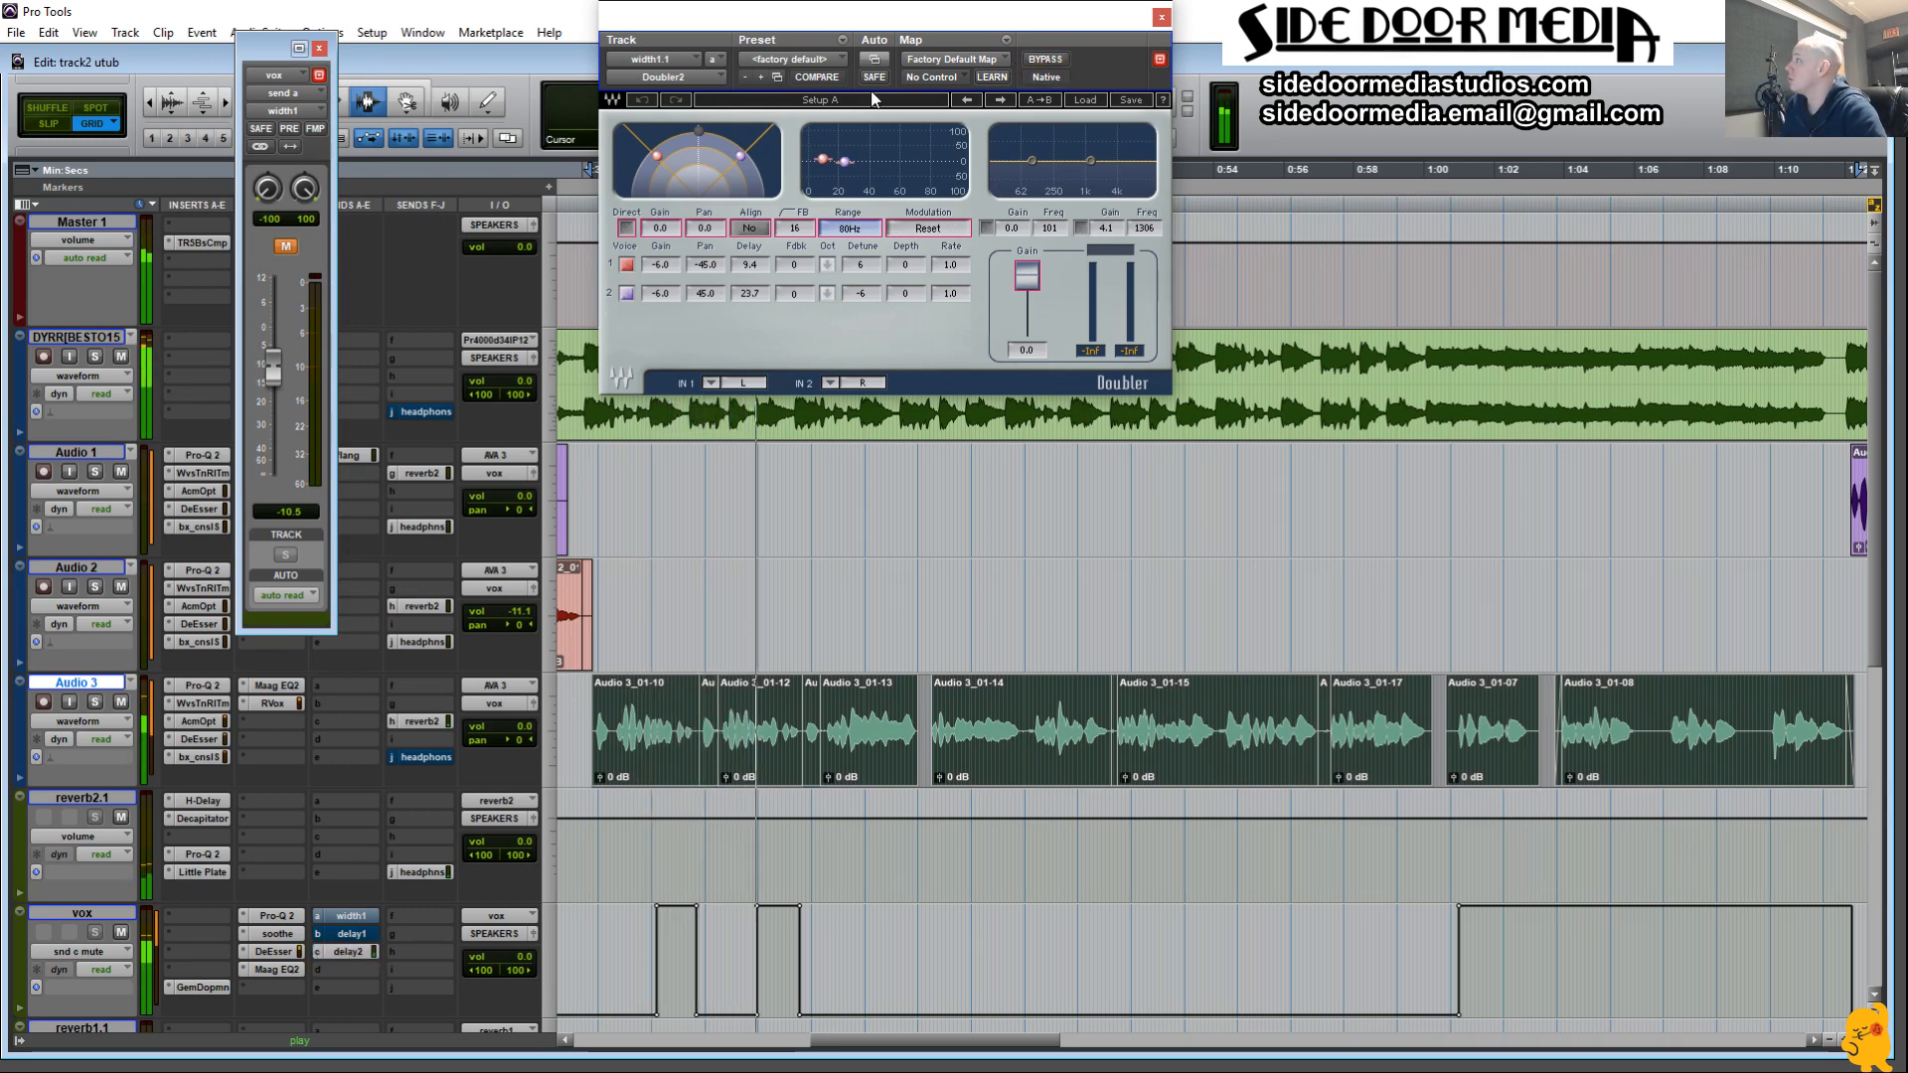
click(288, 248)
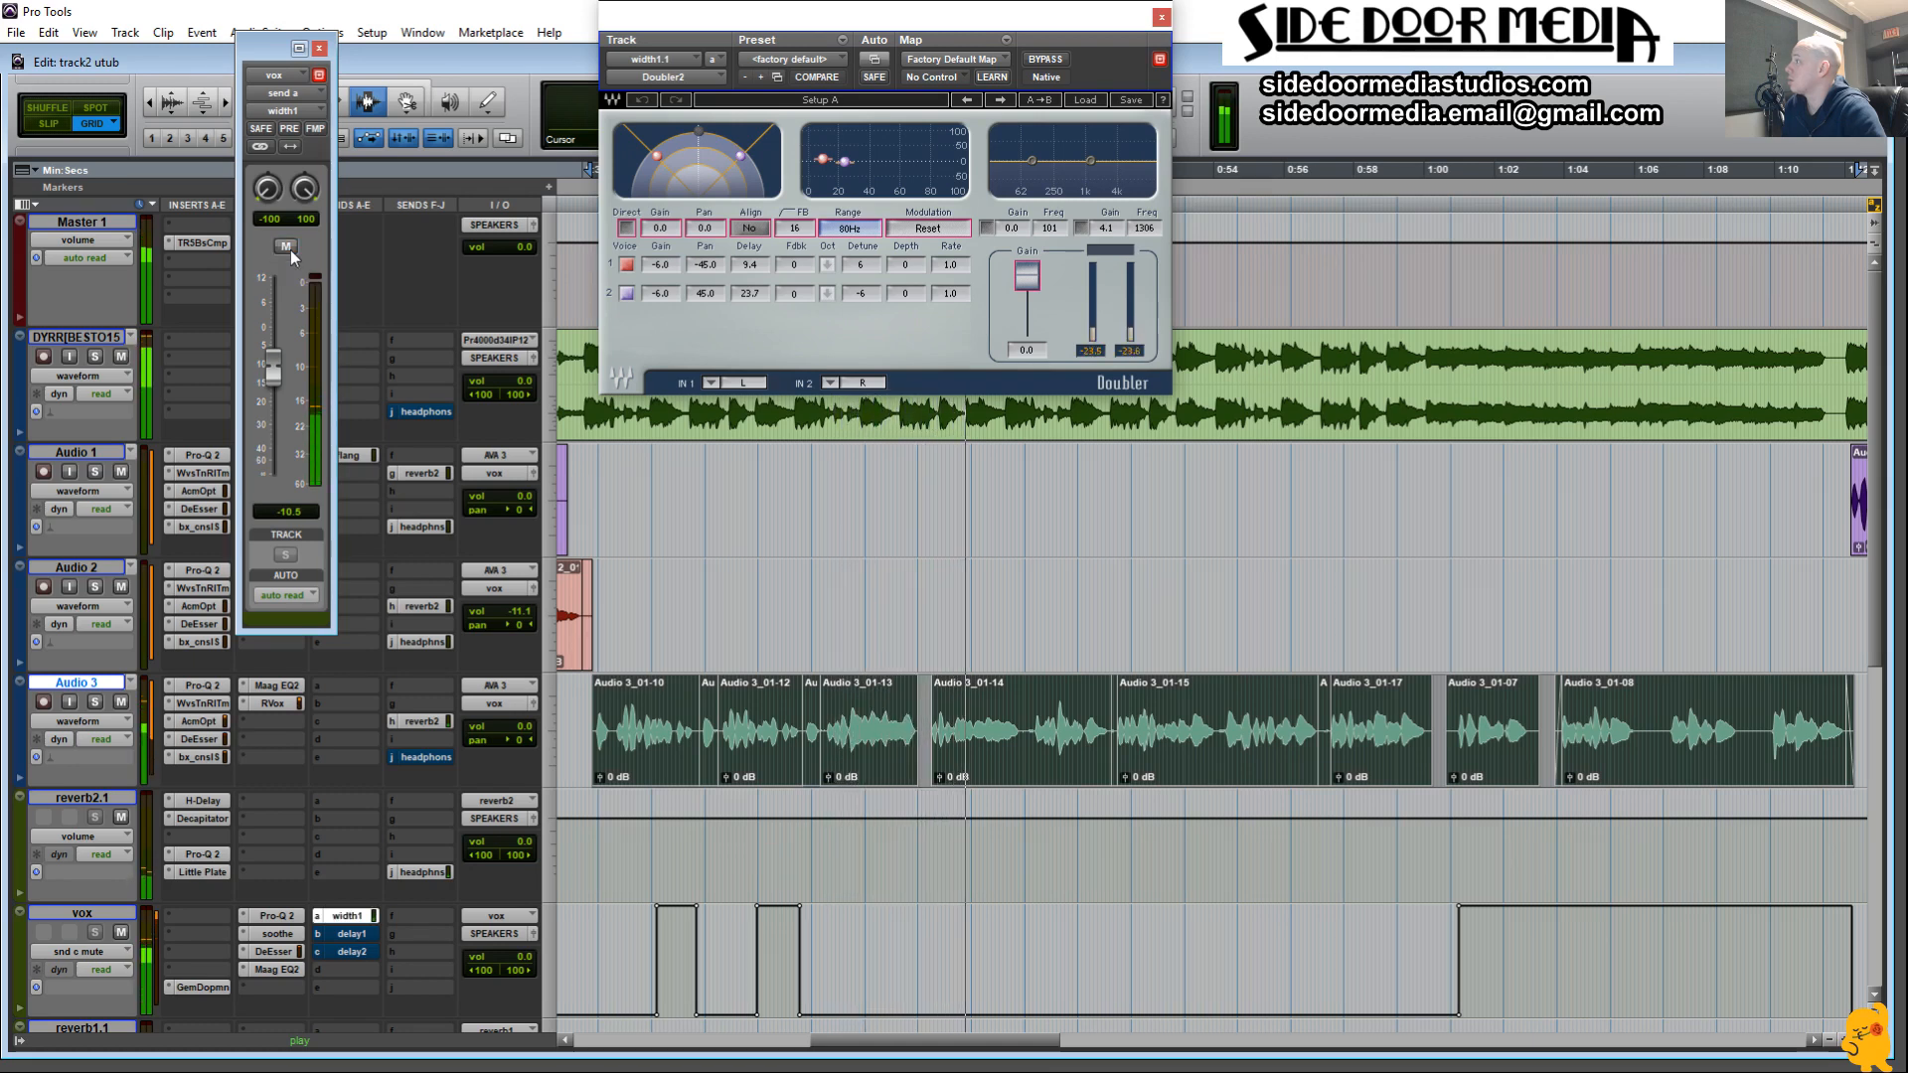
key(space)
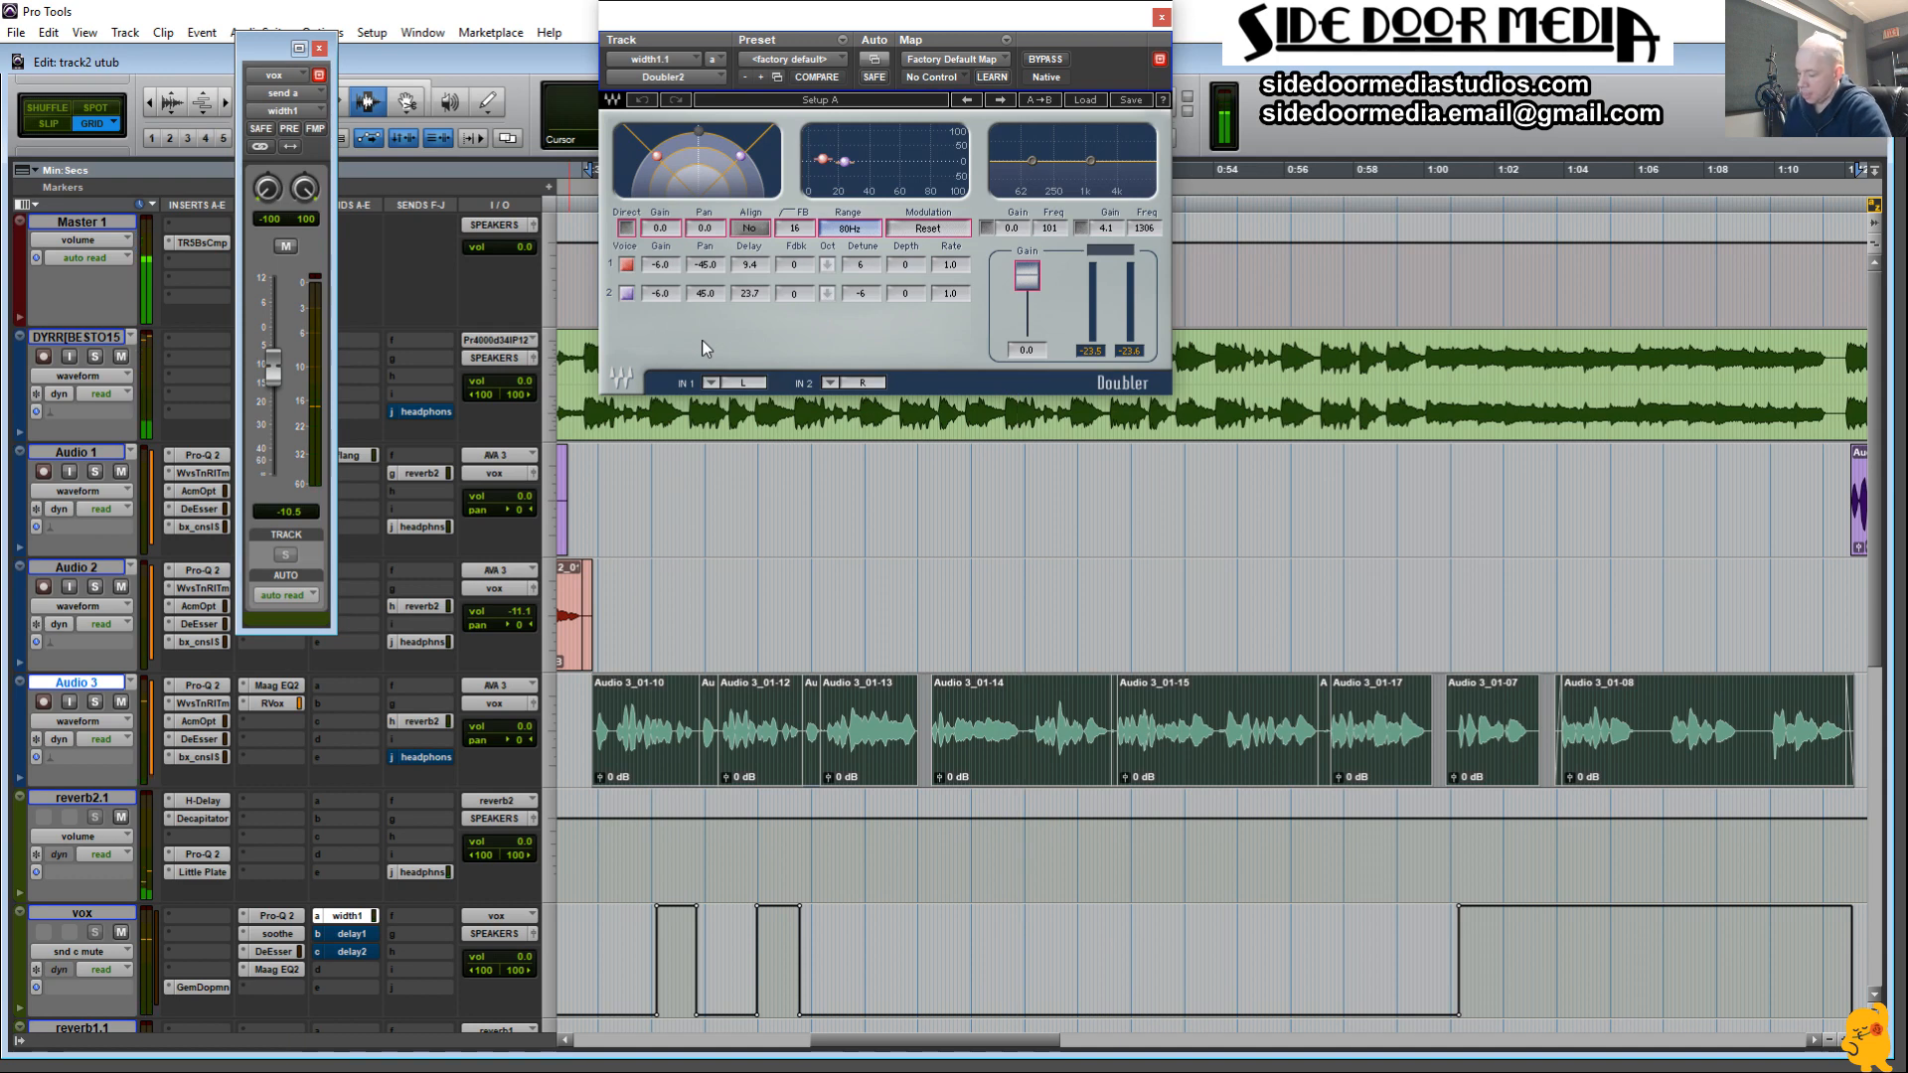
Unmute the vox track's delay1 send and open the delay1.1 track's H-Delay, moving its window clear of the first verse clips.
click(356, 935)
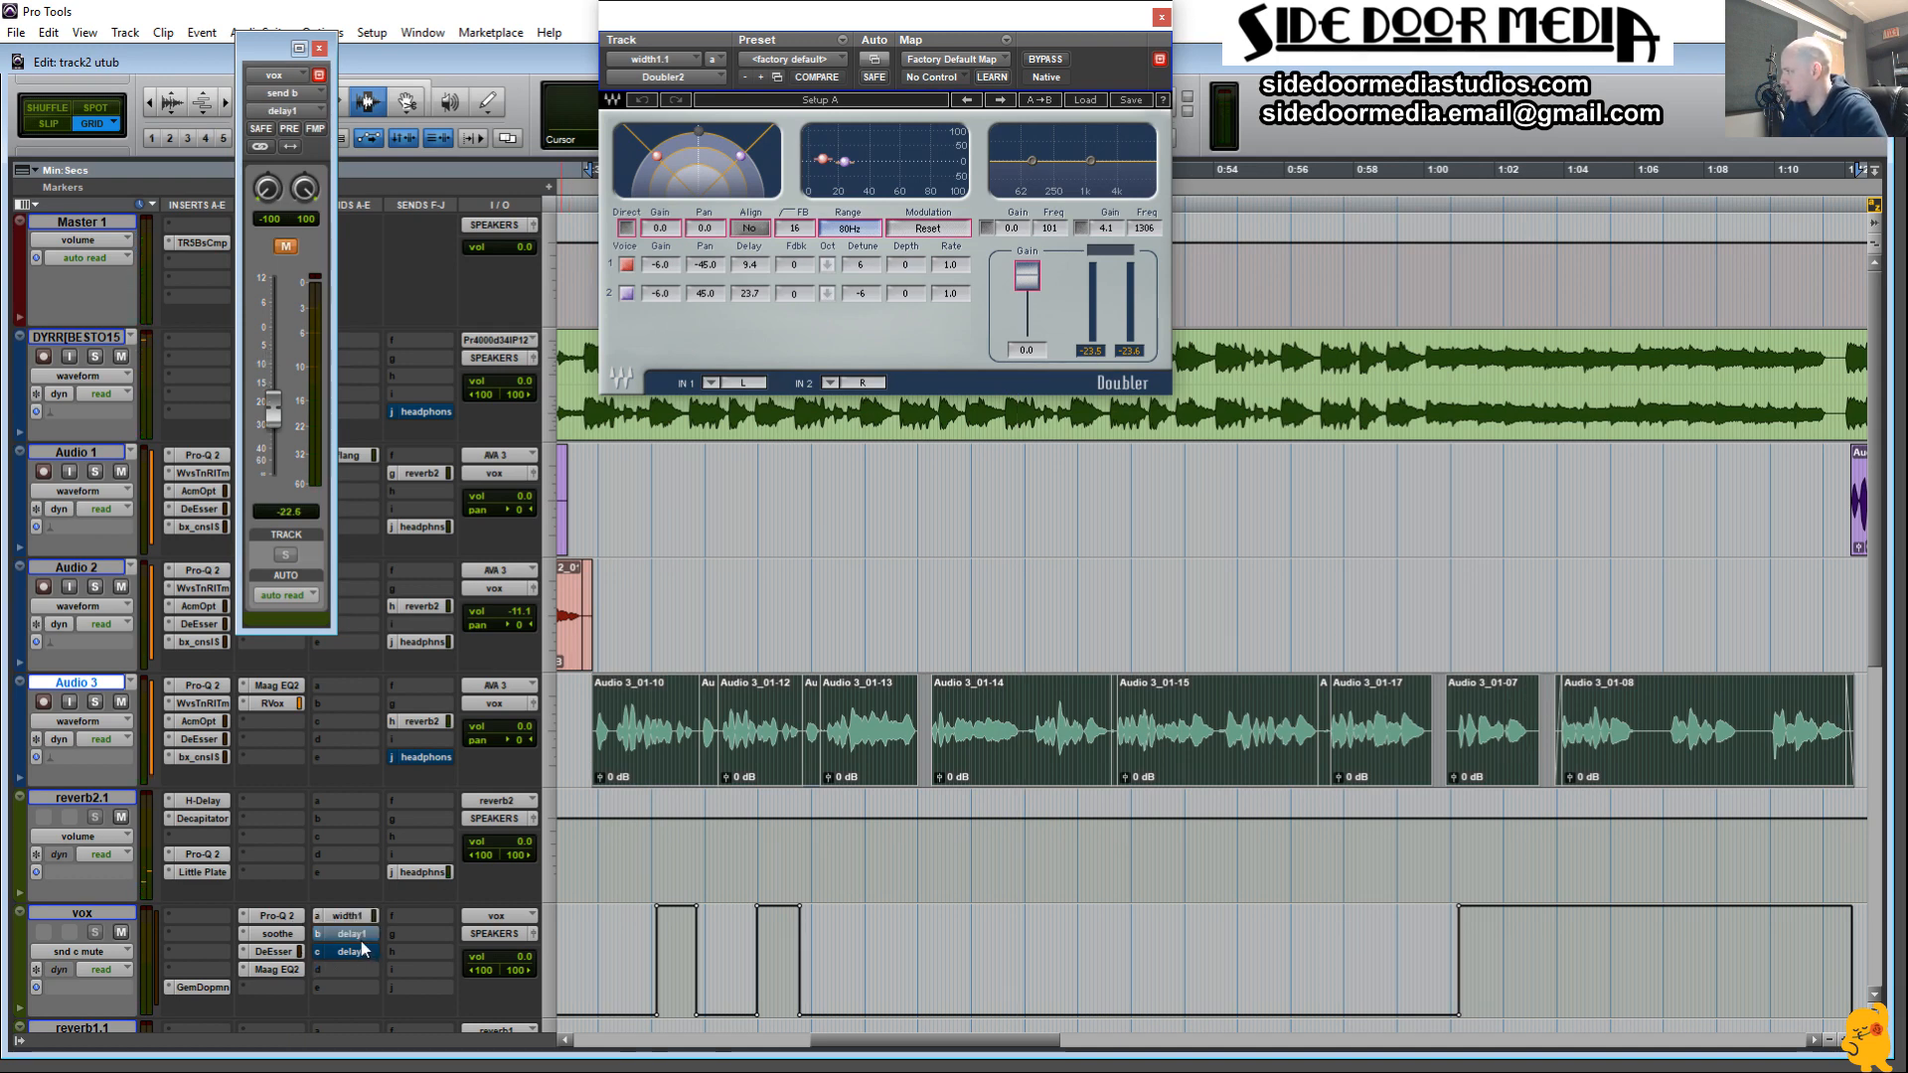
scroll(523, 707, down, 5)
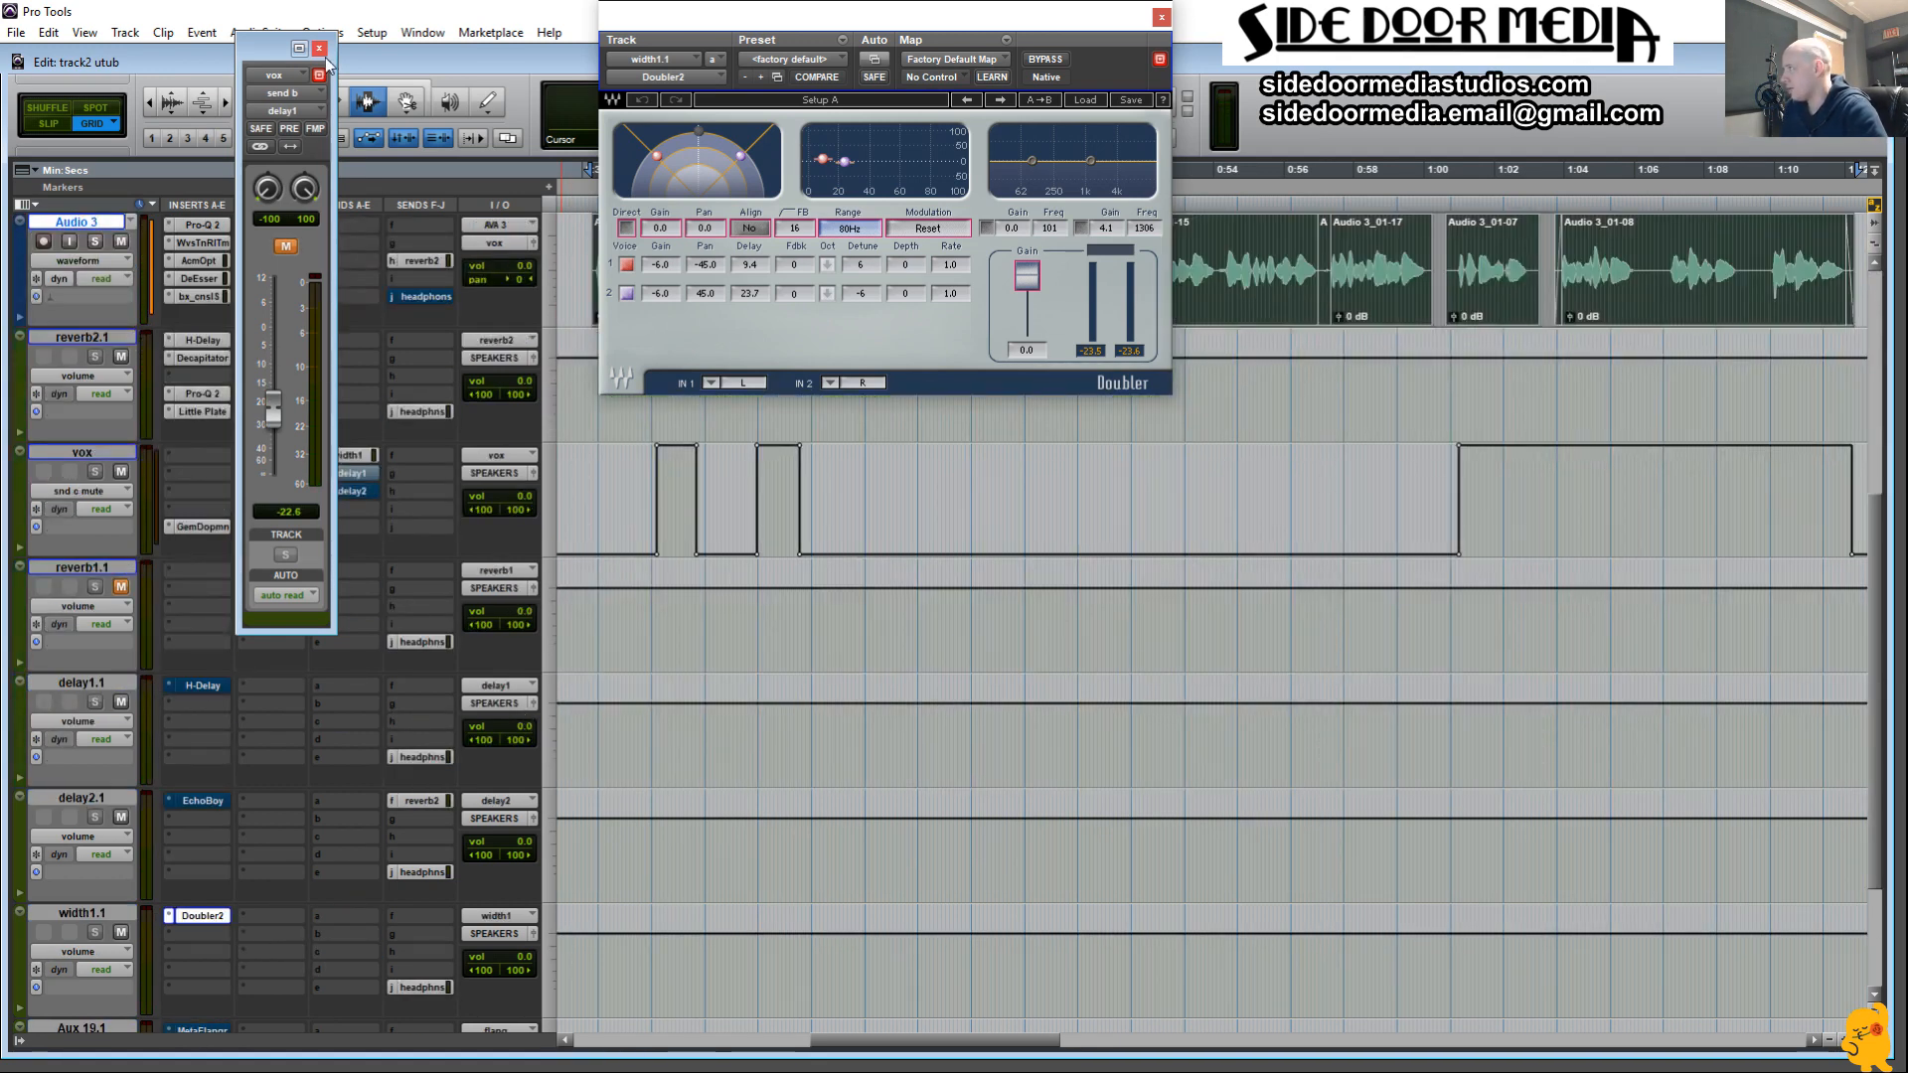
click(320, 50)
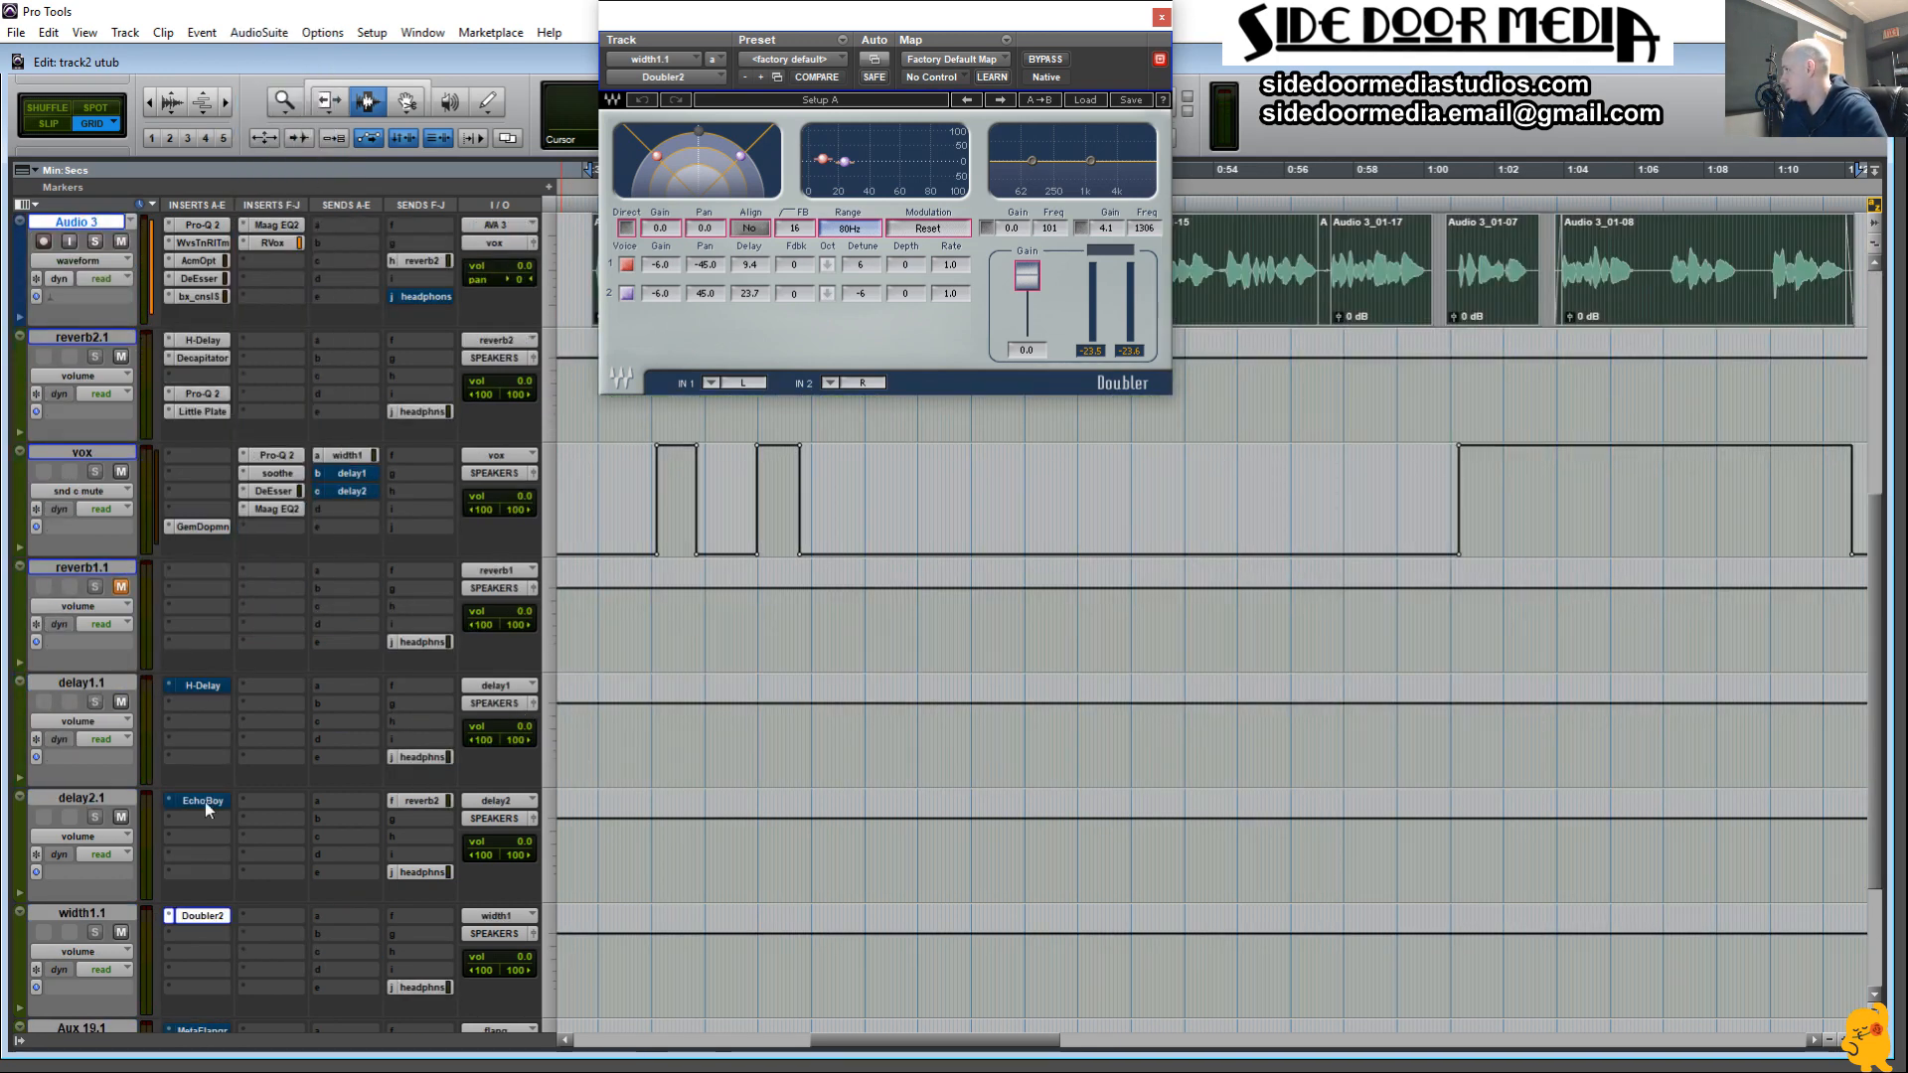
click(201, 689)
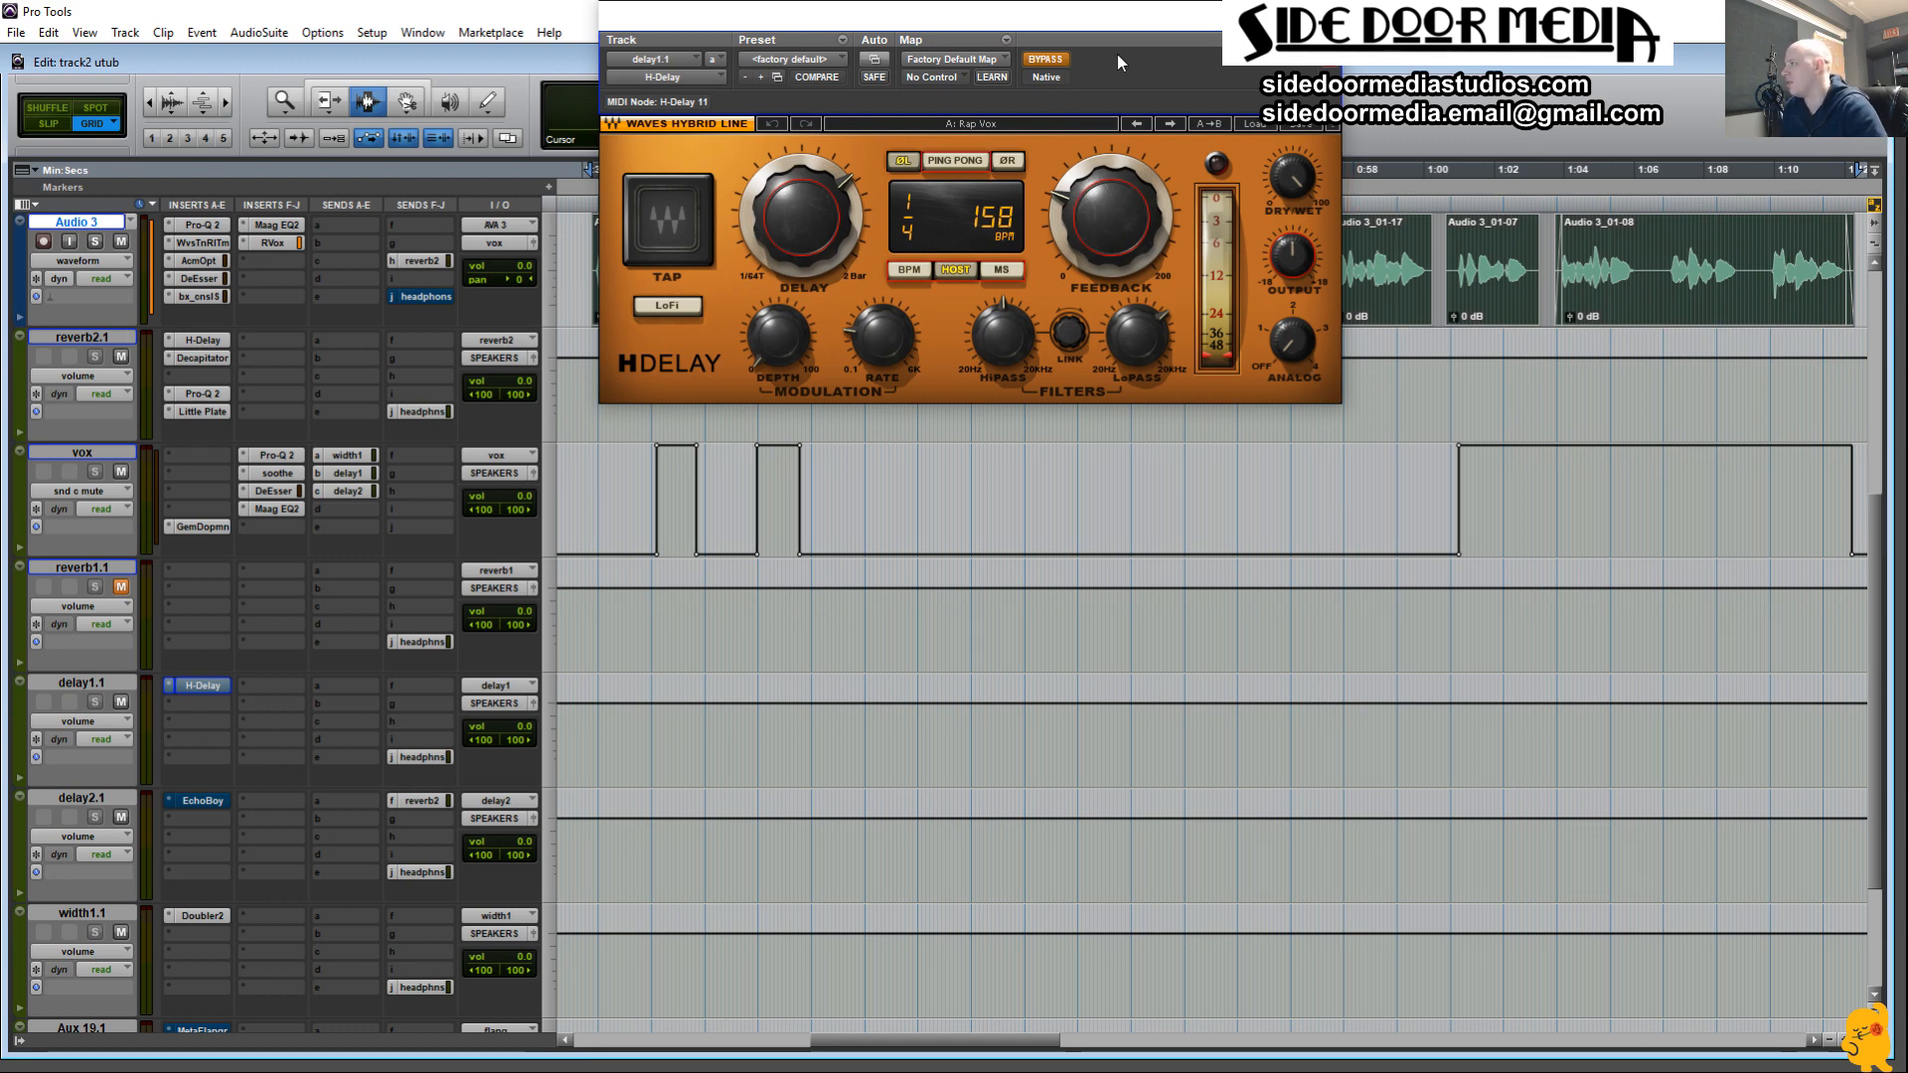
drag(1130, 20, 1105, 433)
scroll(904, 337, up, 3)
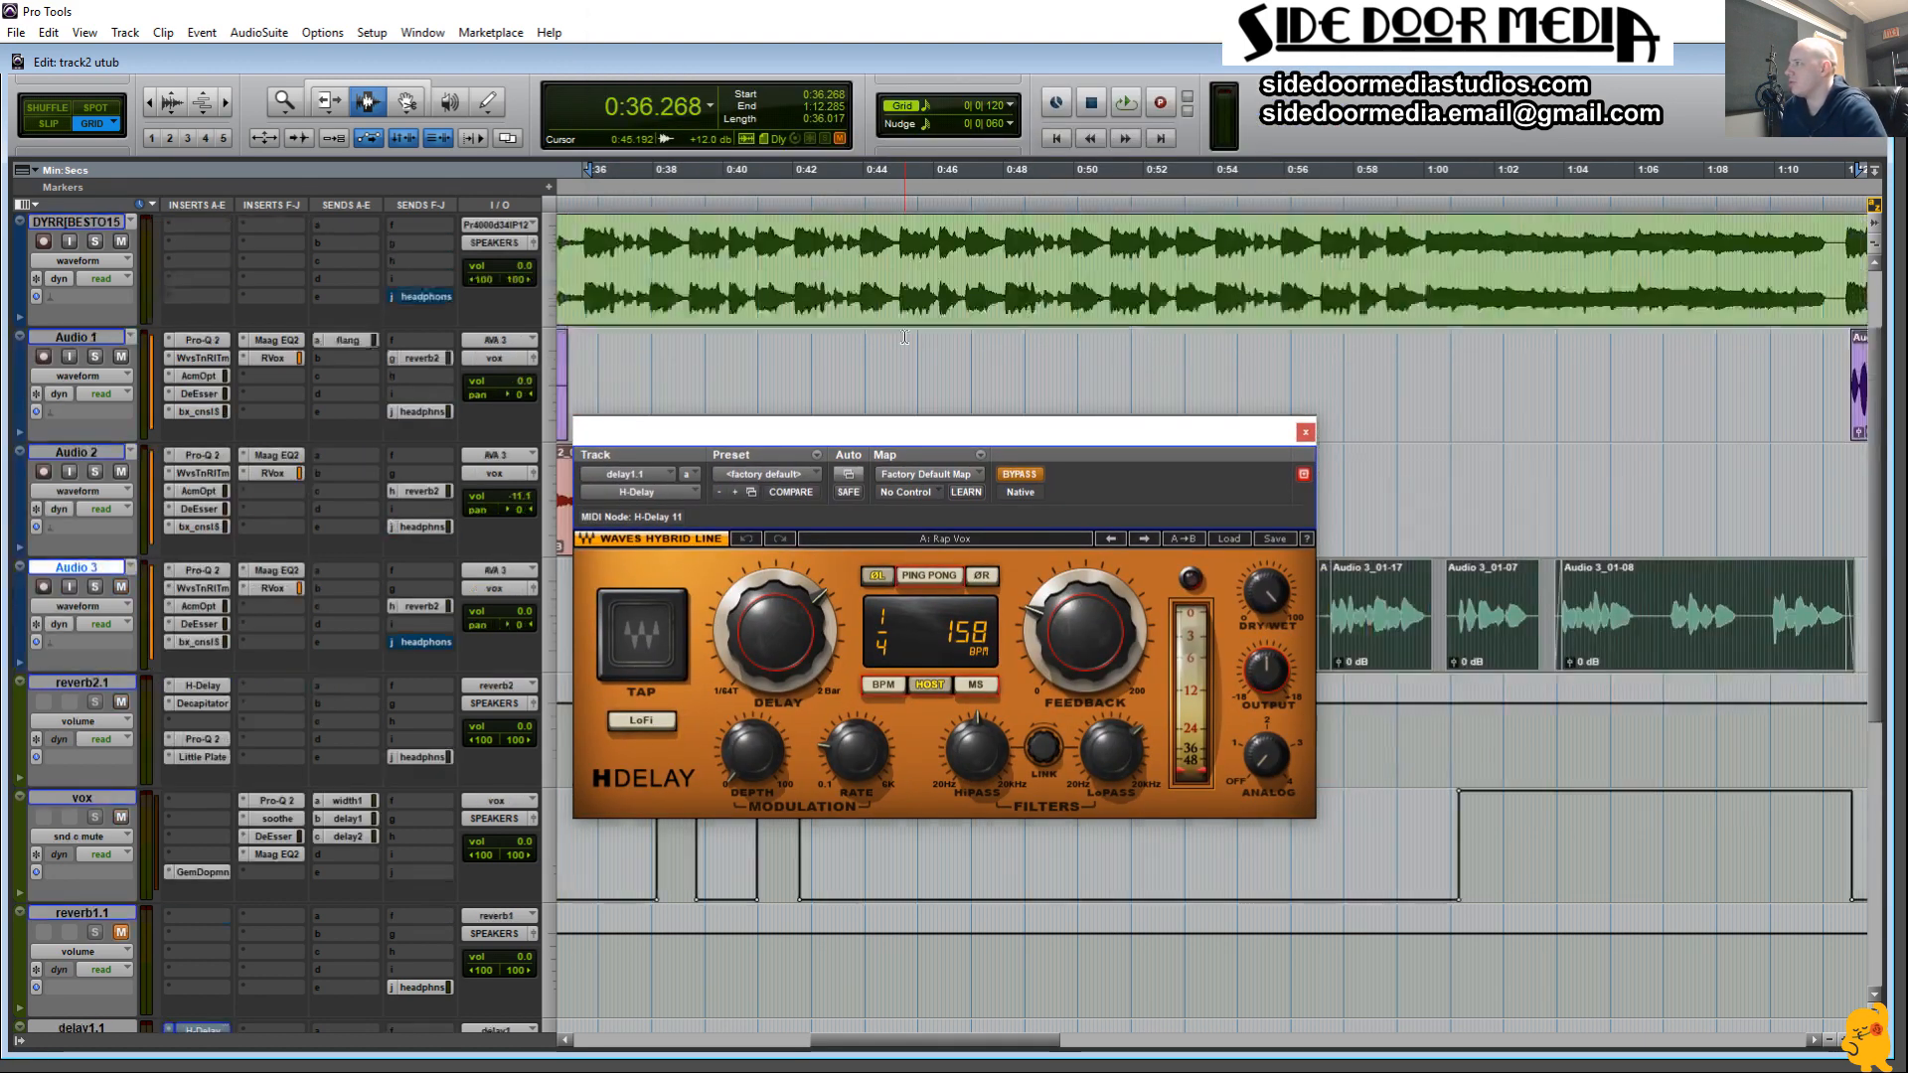
drag(942, 438, 1026, 195)
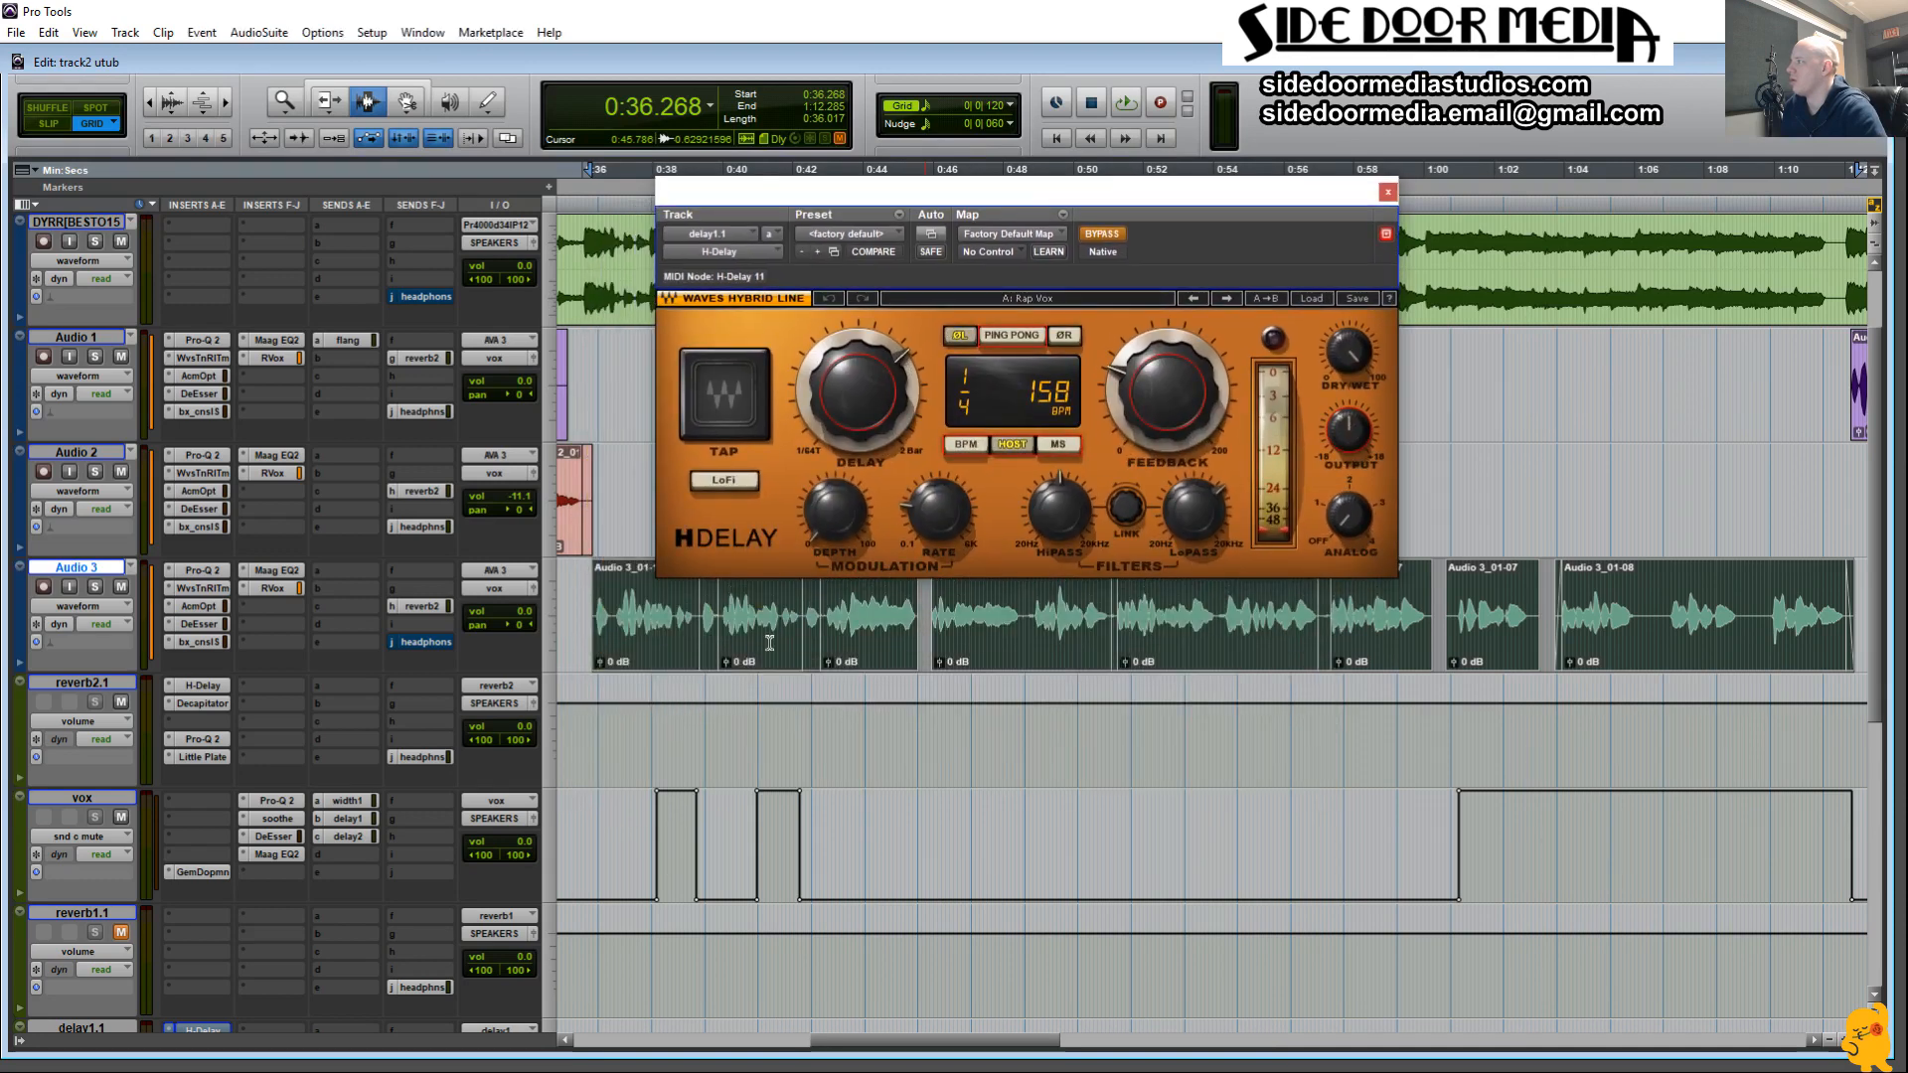
Play the verse from about 0:36 and take the delay1.1 H-Delay out of bypass, closing the plug-in before stopping playback.
click(589, 702)
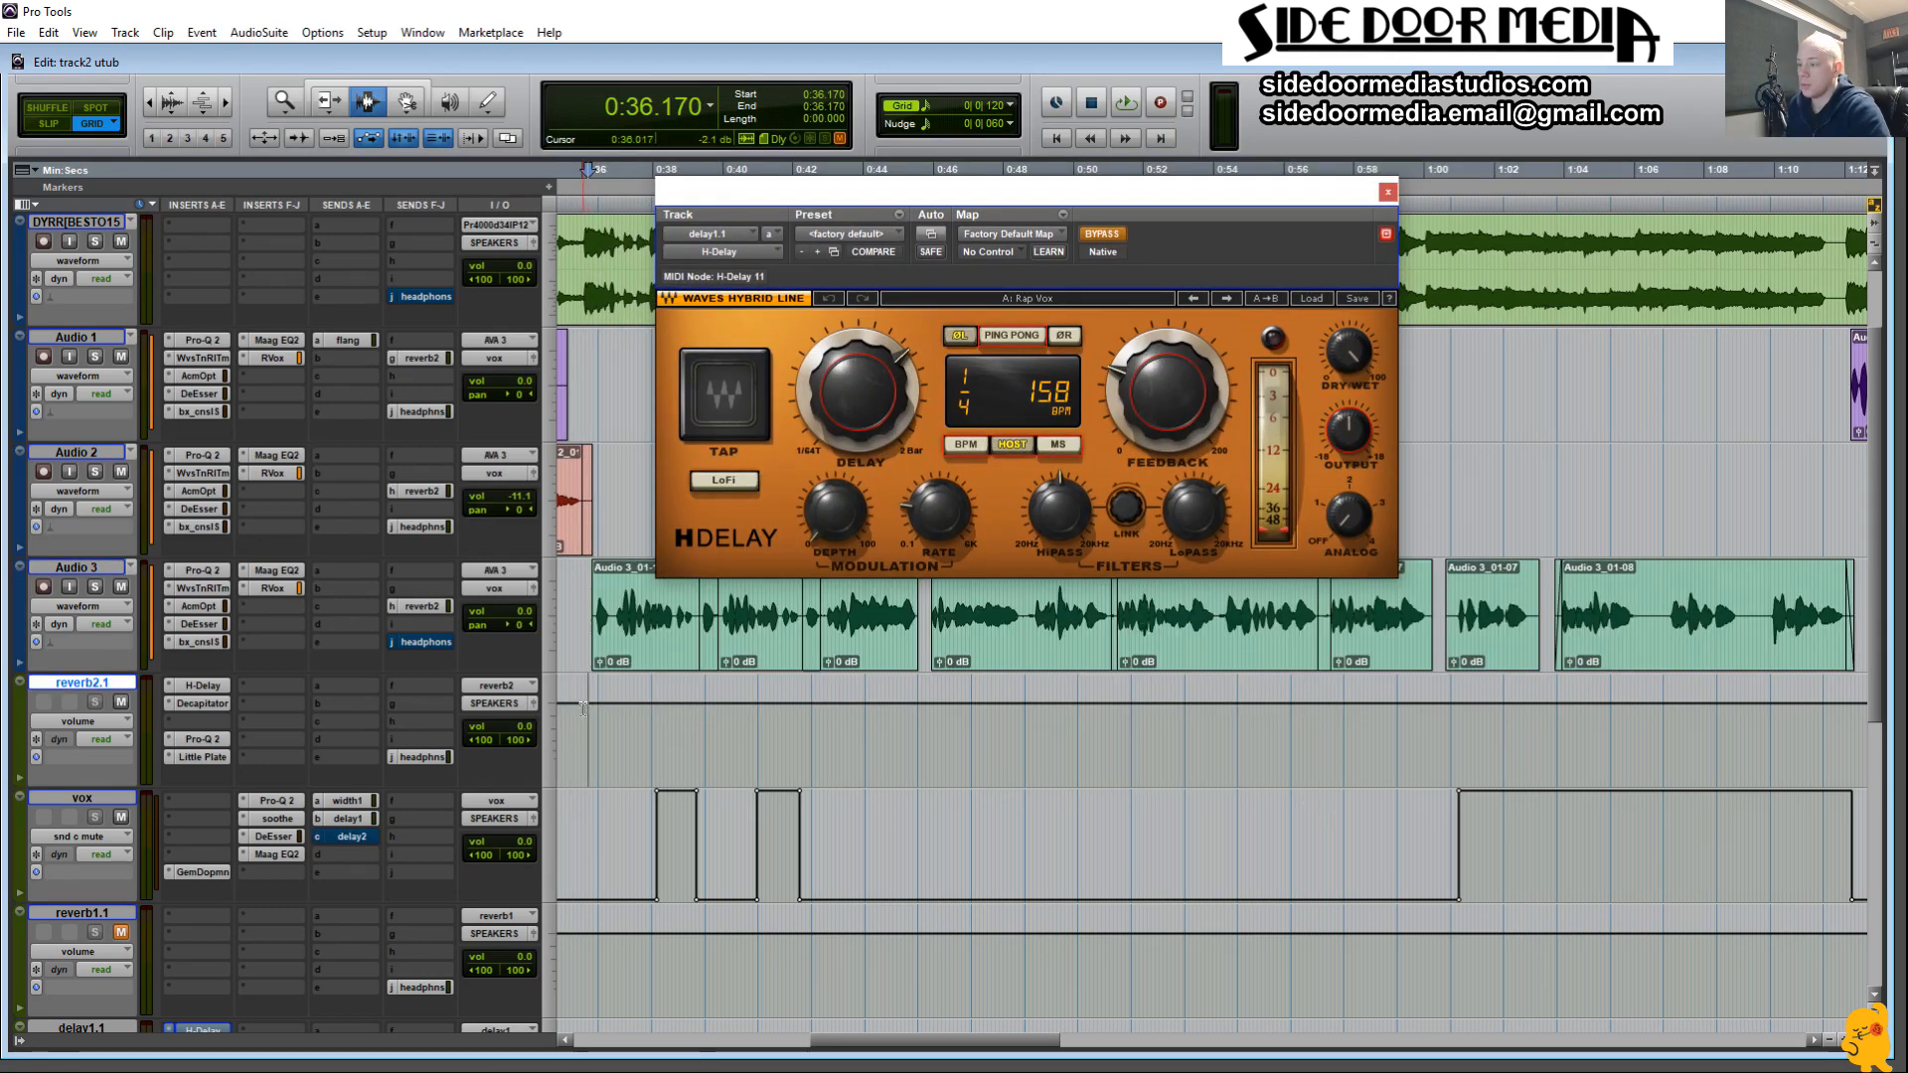
key(space)
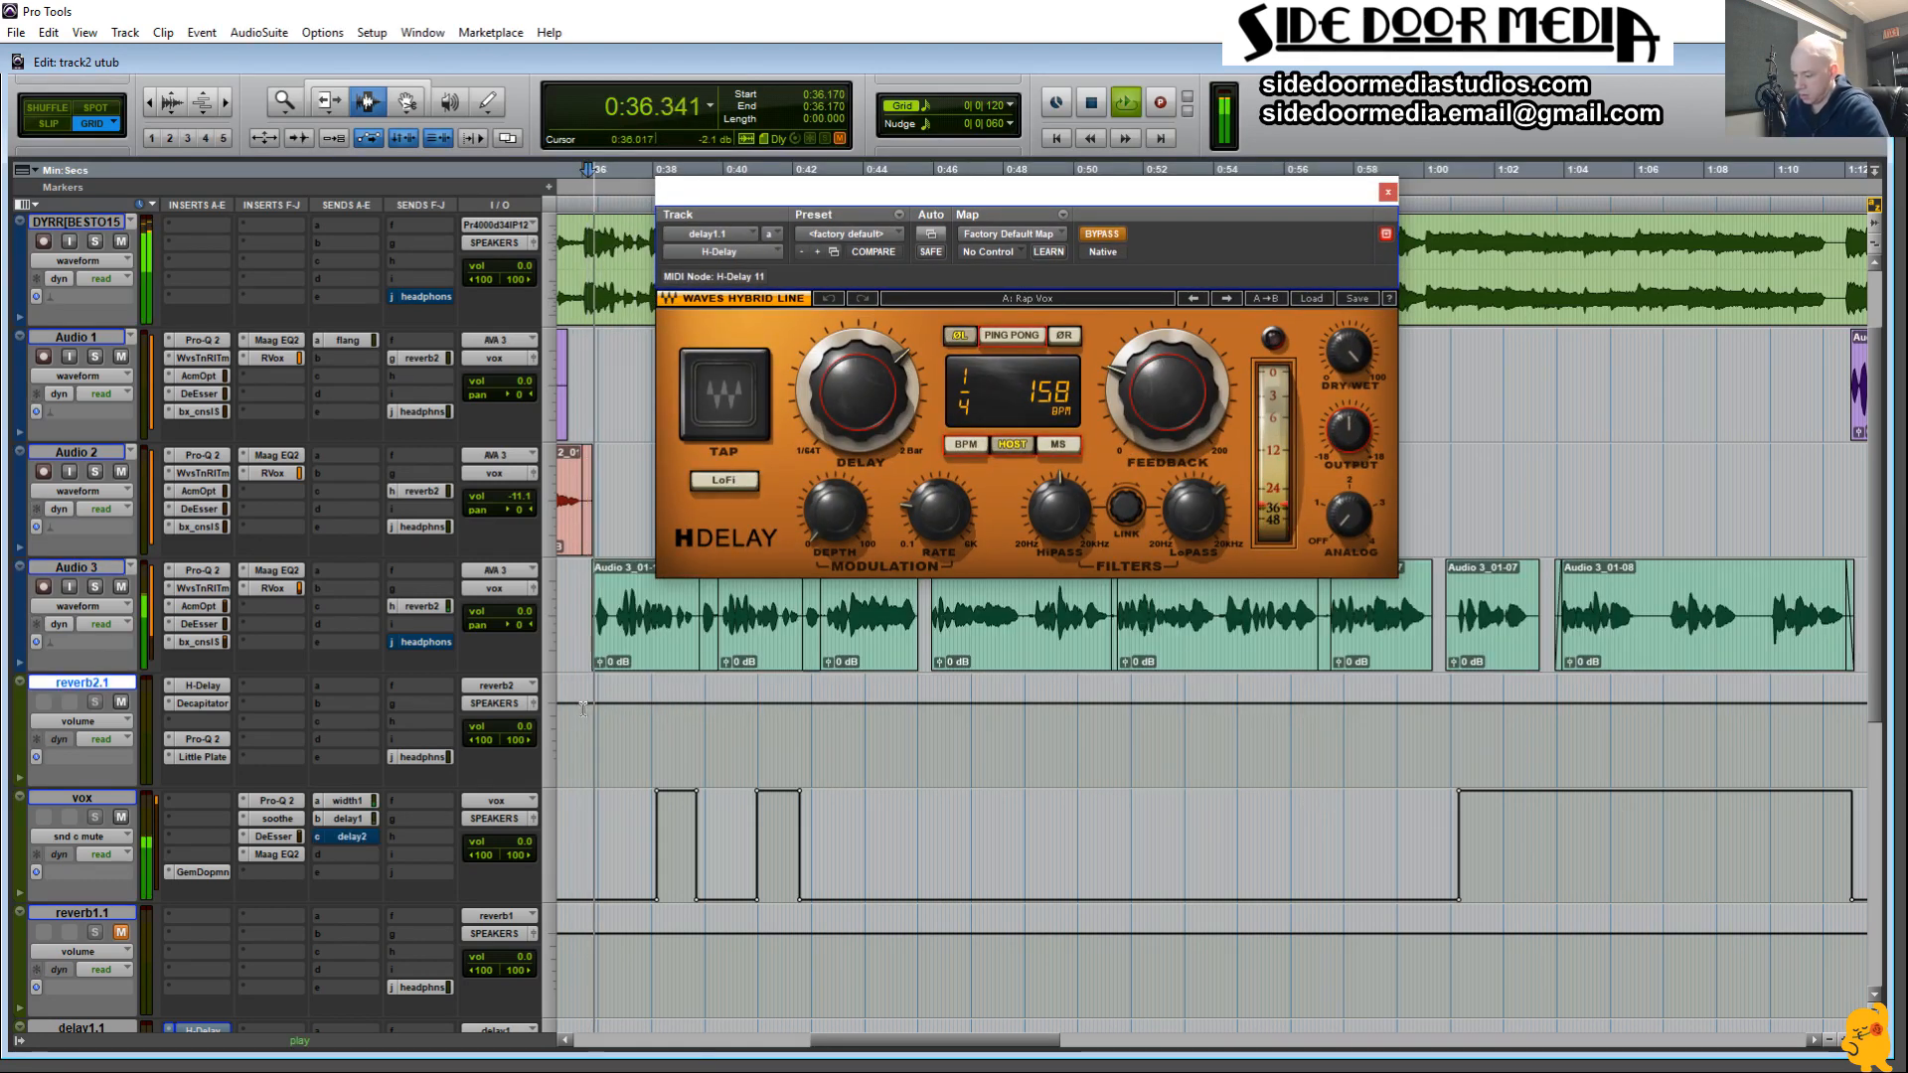
click(1101, 236)
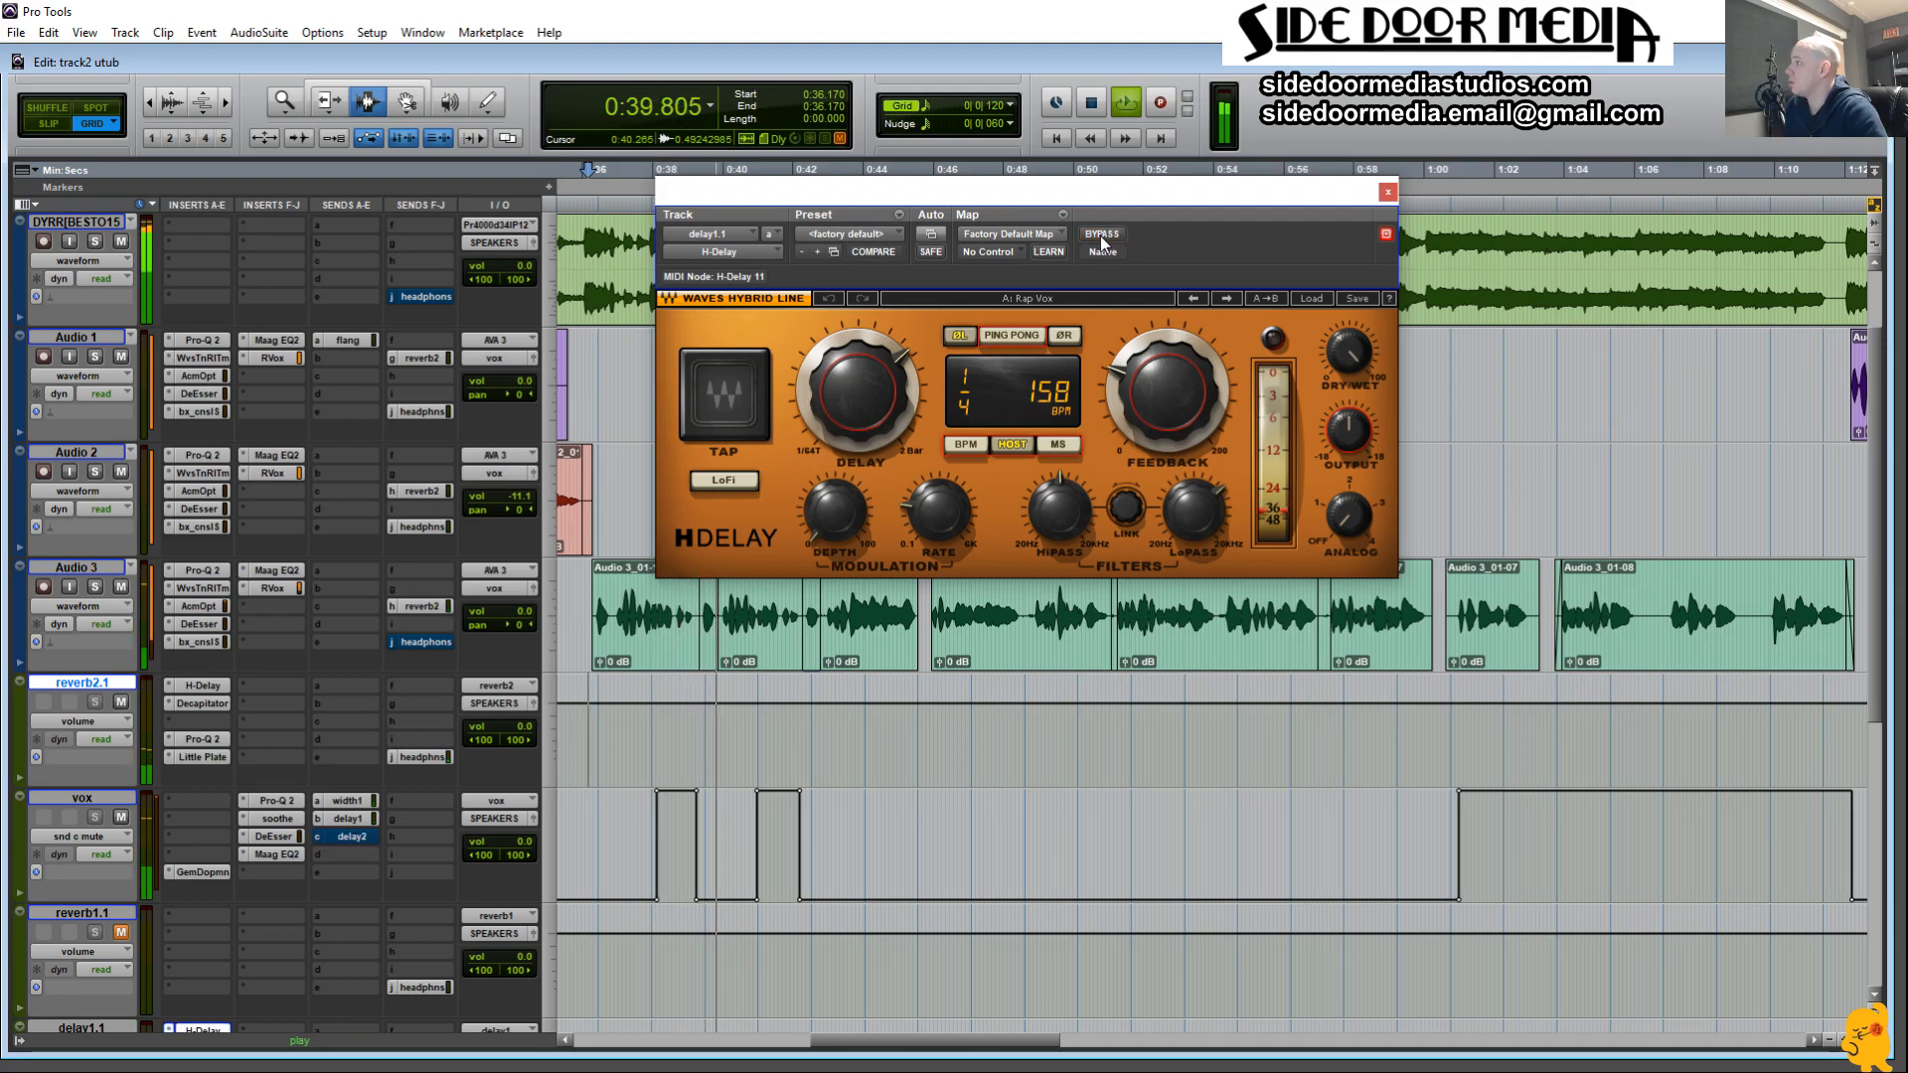
scroll(927, 762, down, 2)
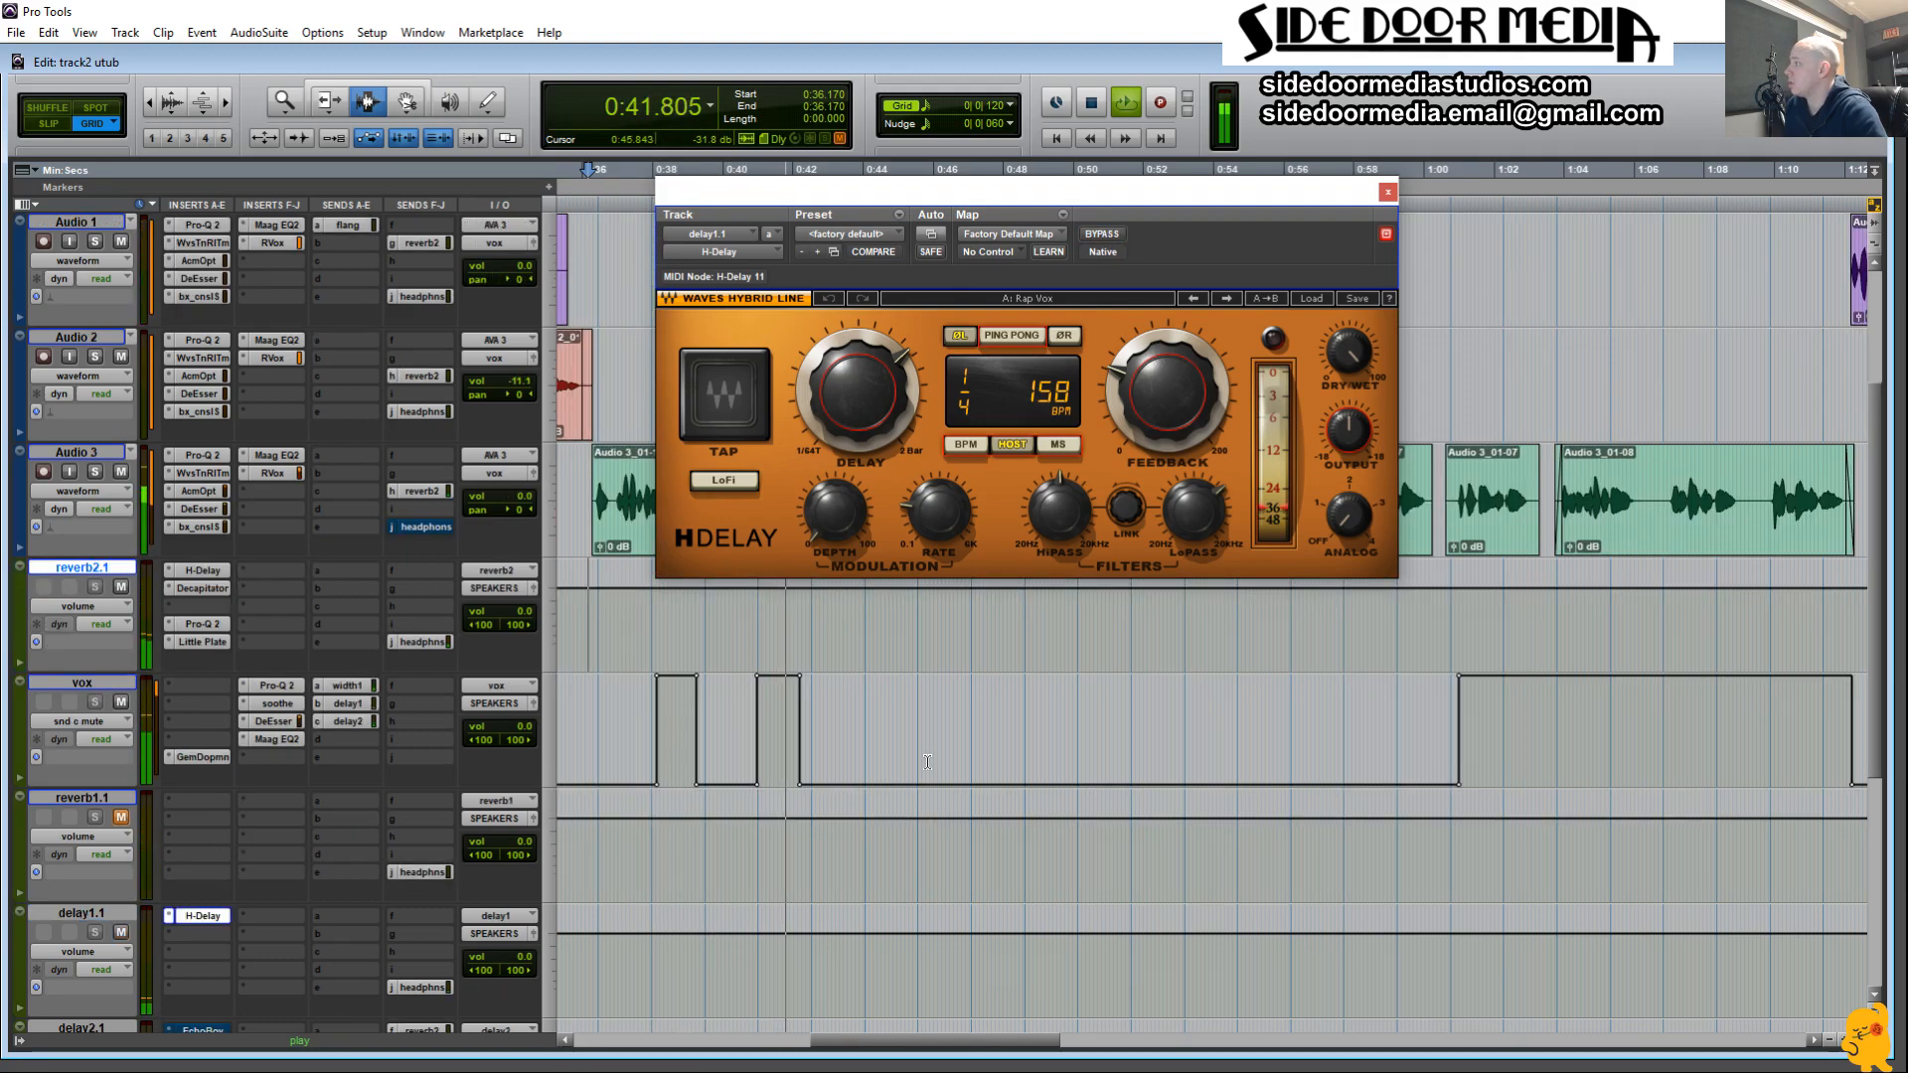
scroll(927, 761, down, 2)
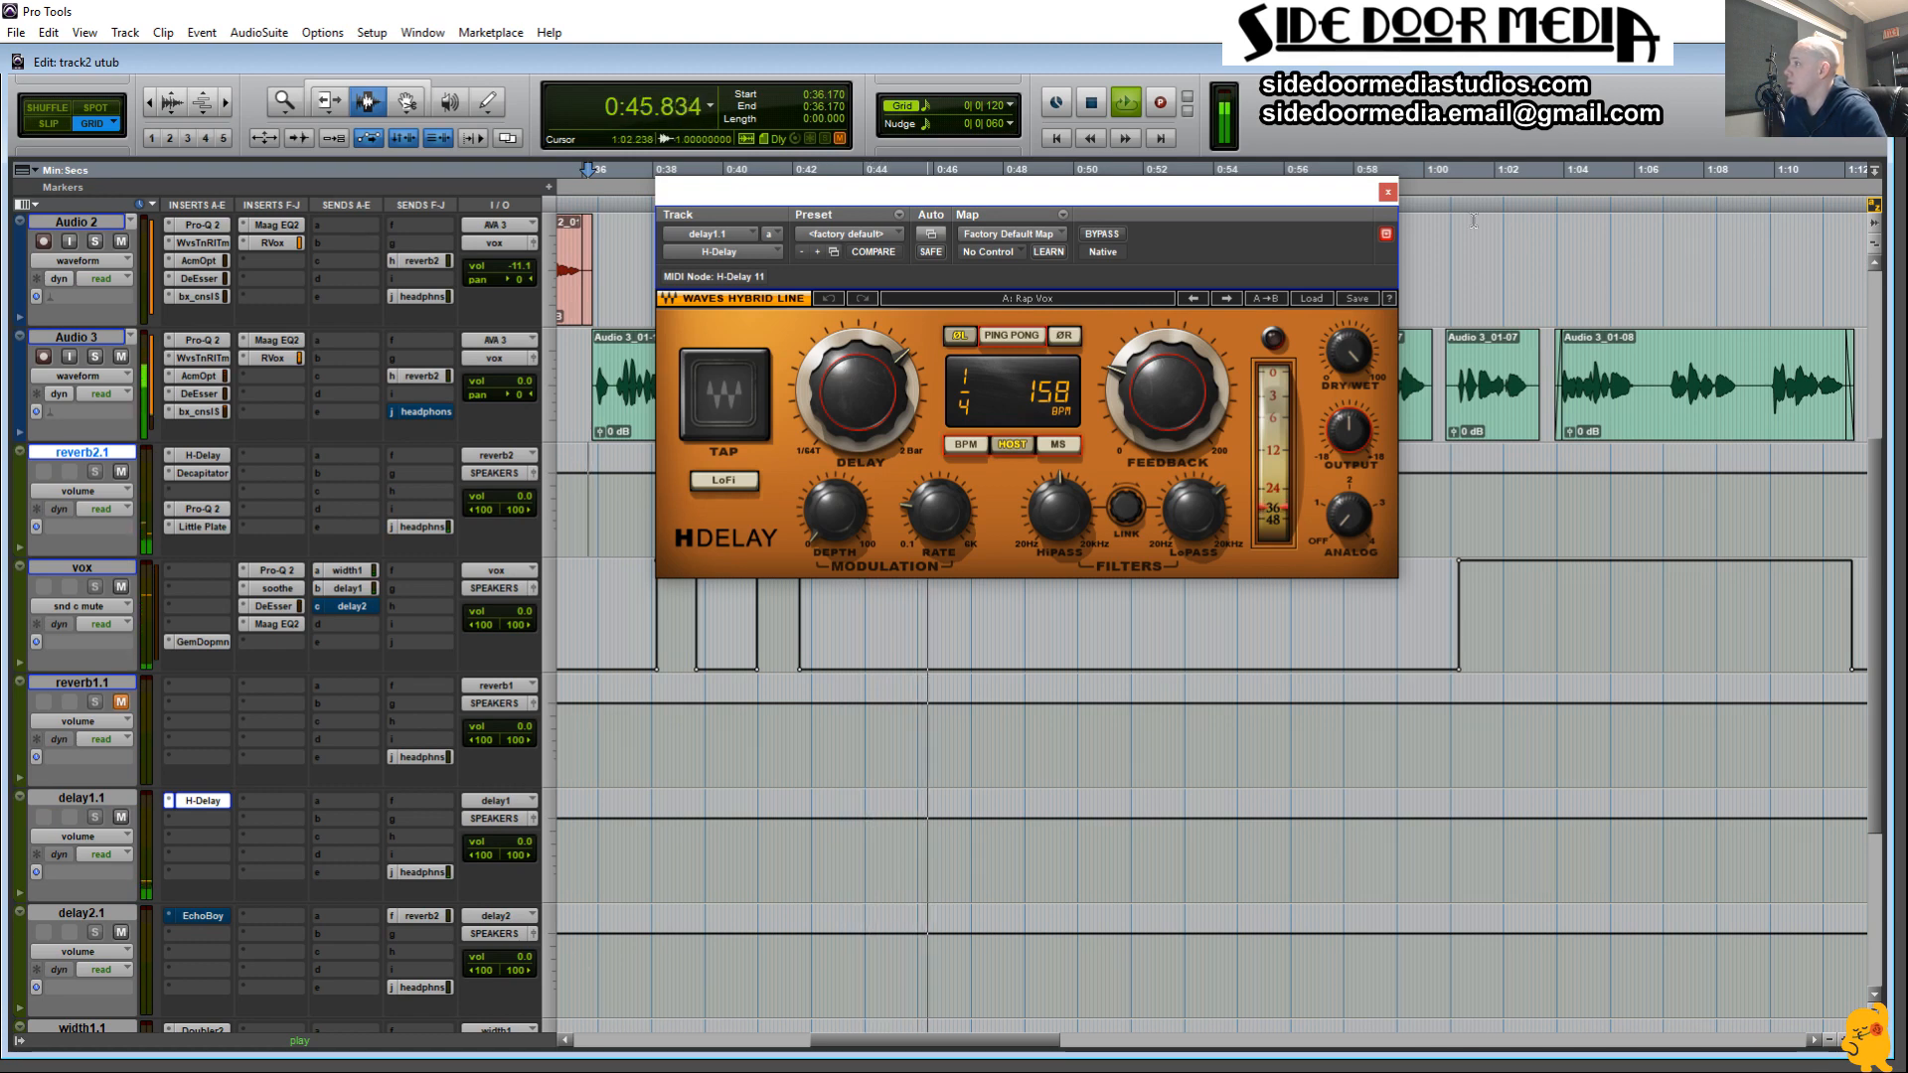
click(1388, 192)
scroll(1127, 815, up, 2)
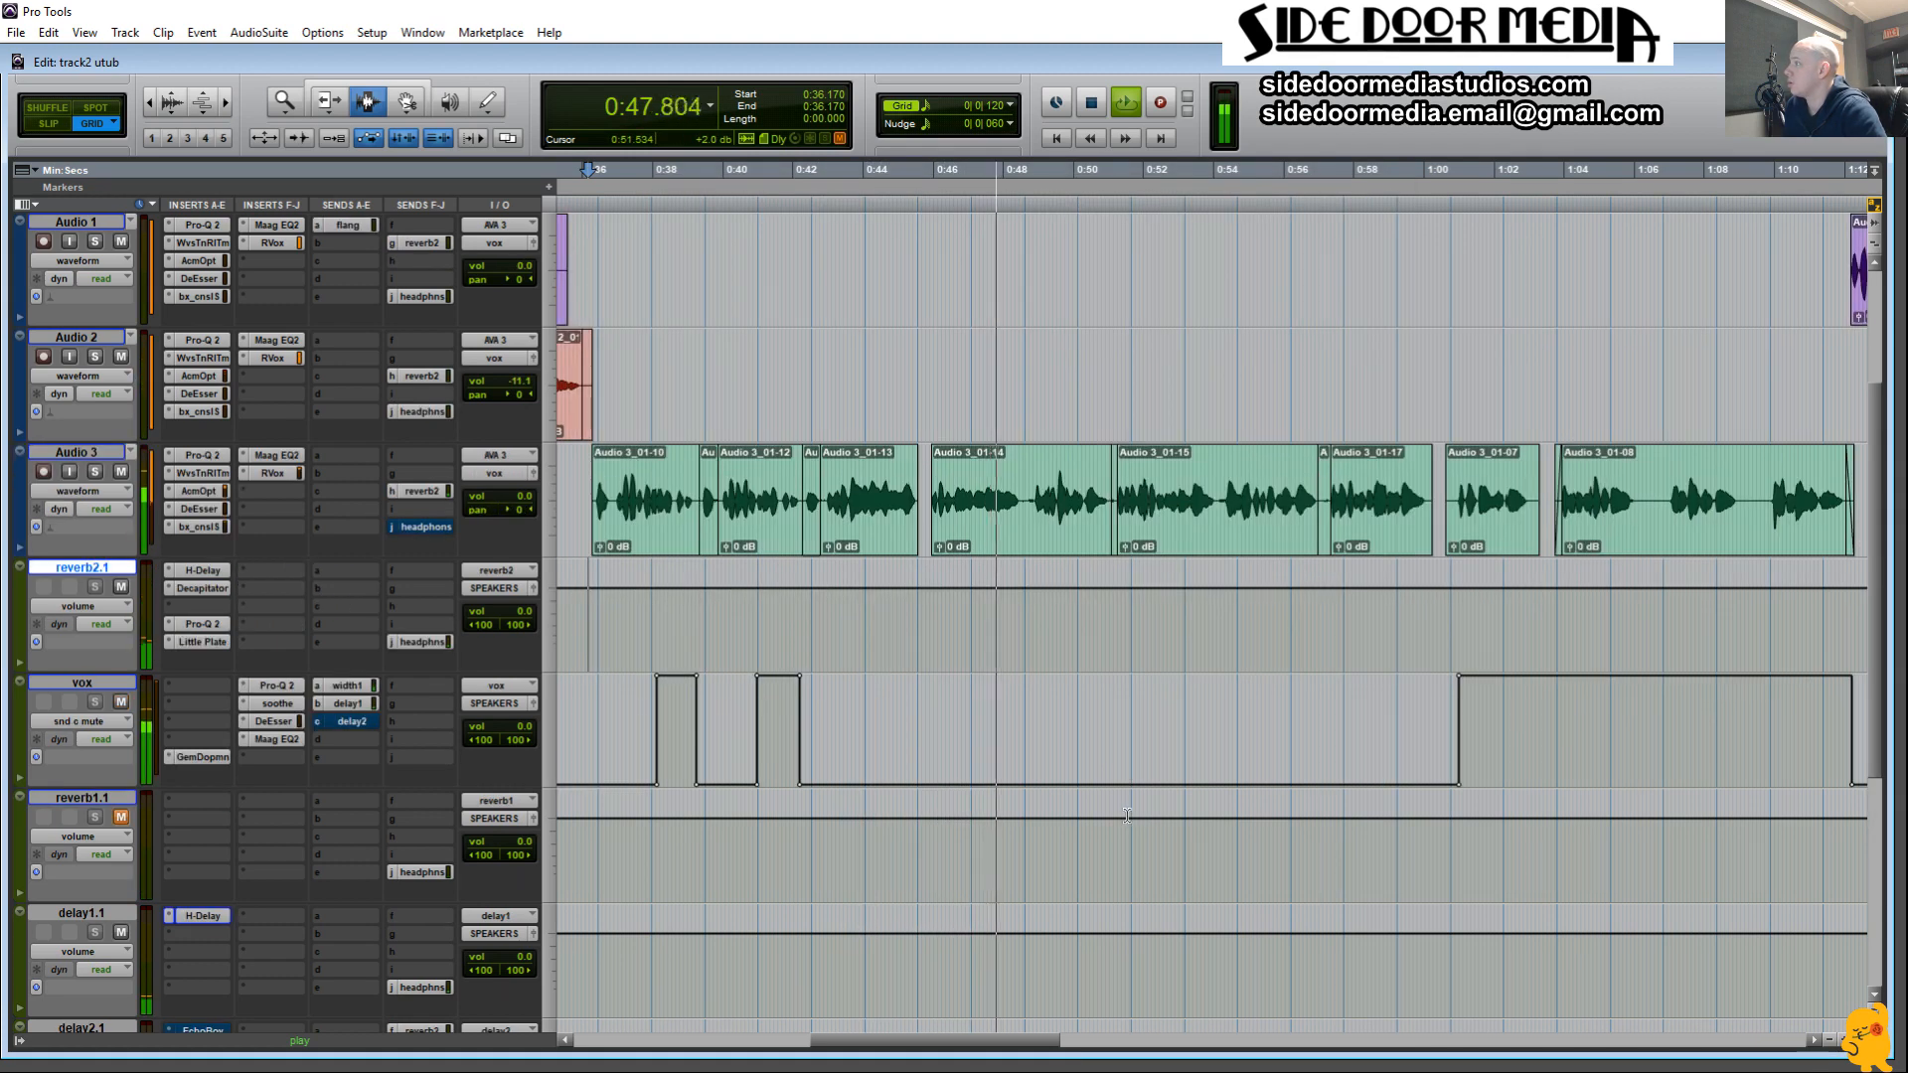
key(space)
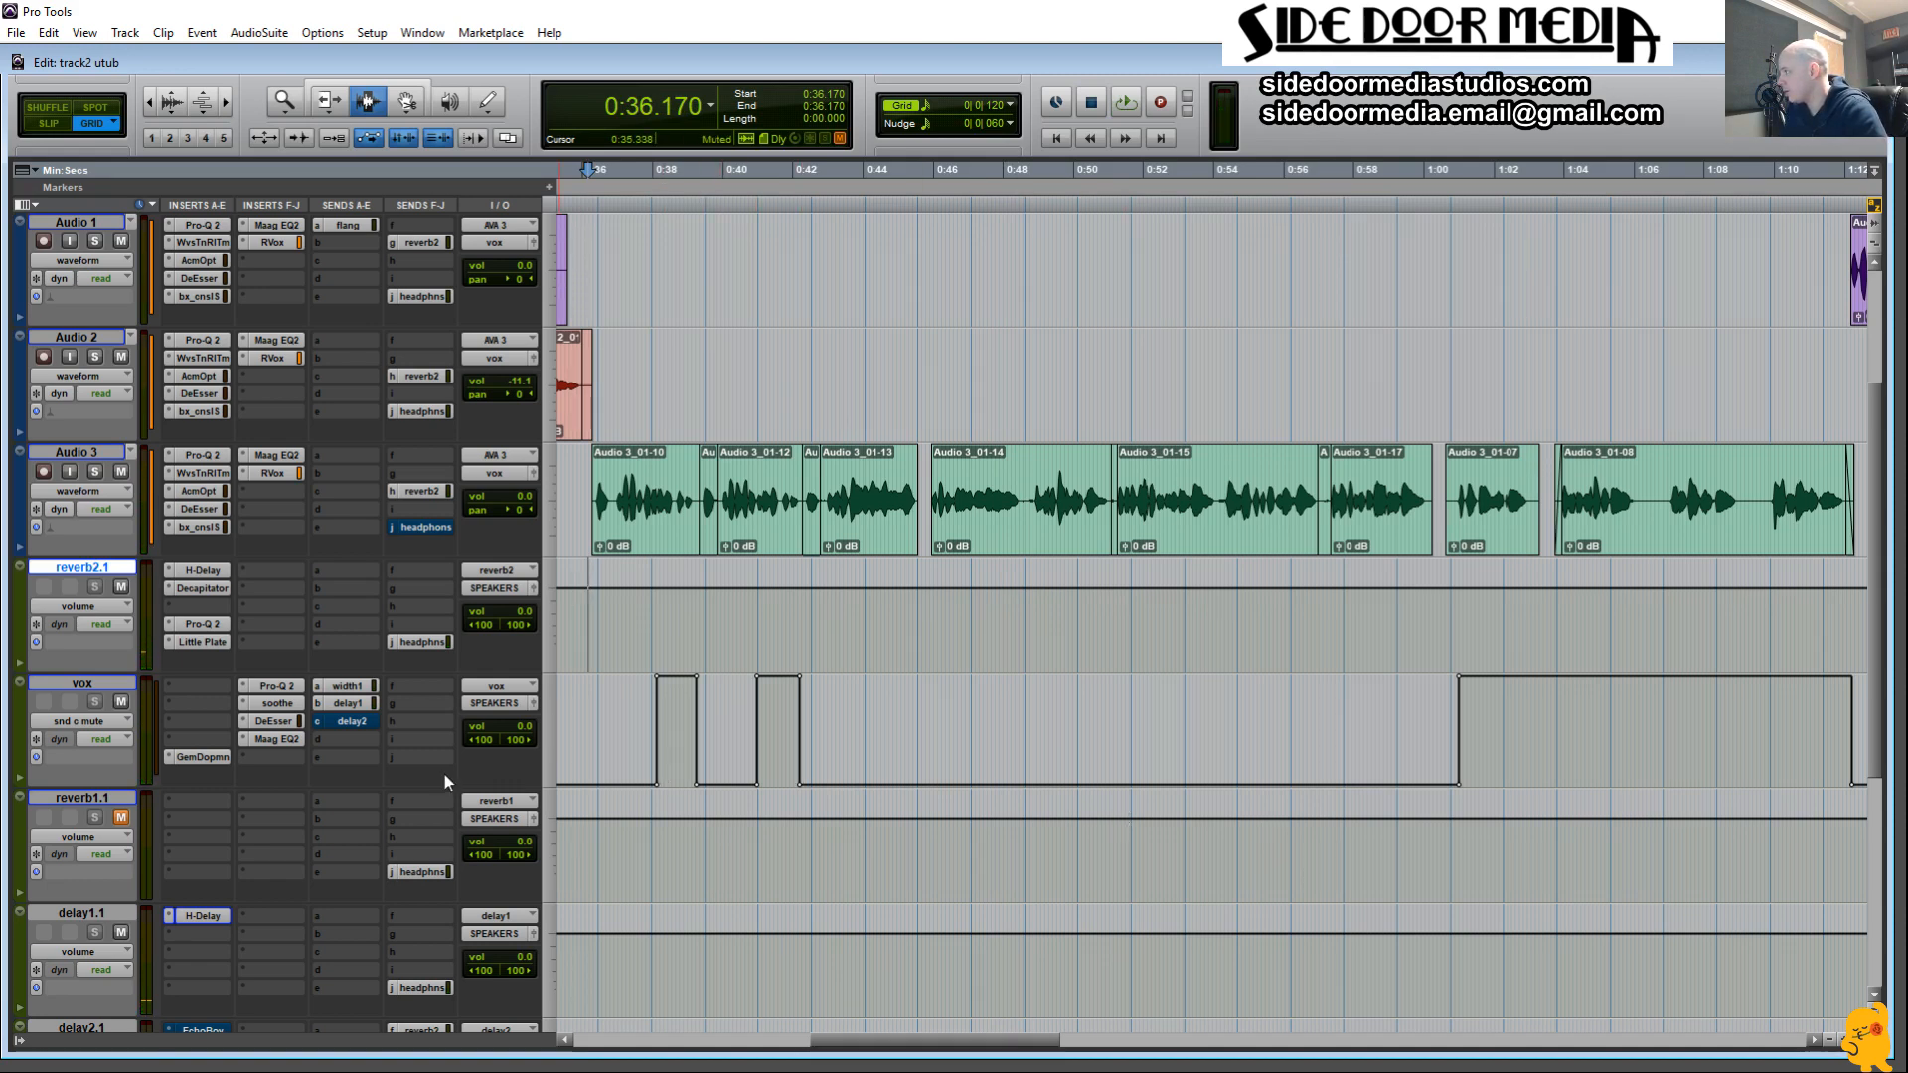
Open the vox track's delay2 send to view its level.
scroll(383, 863, down, 2)
scroll(383, 862, up, 2)
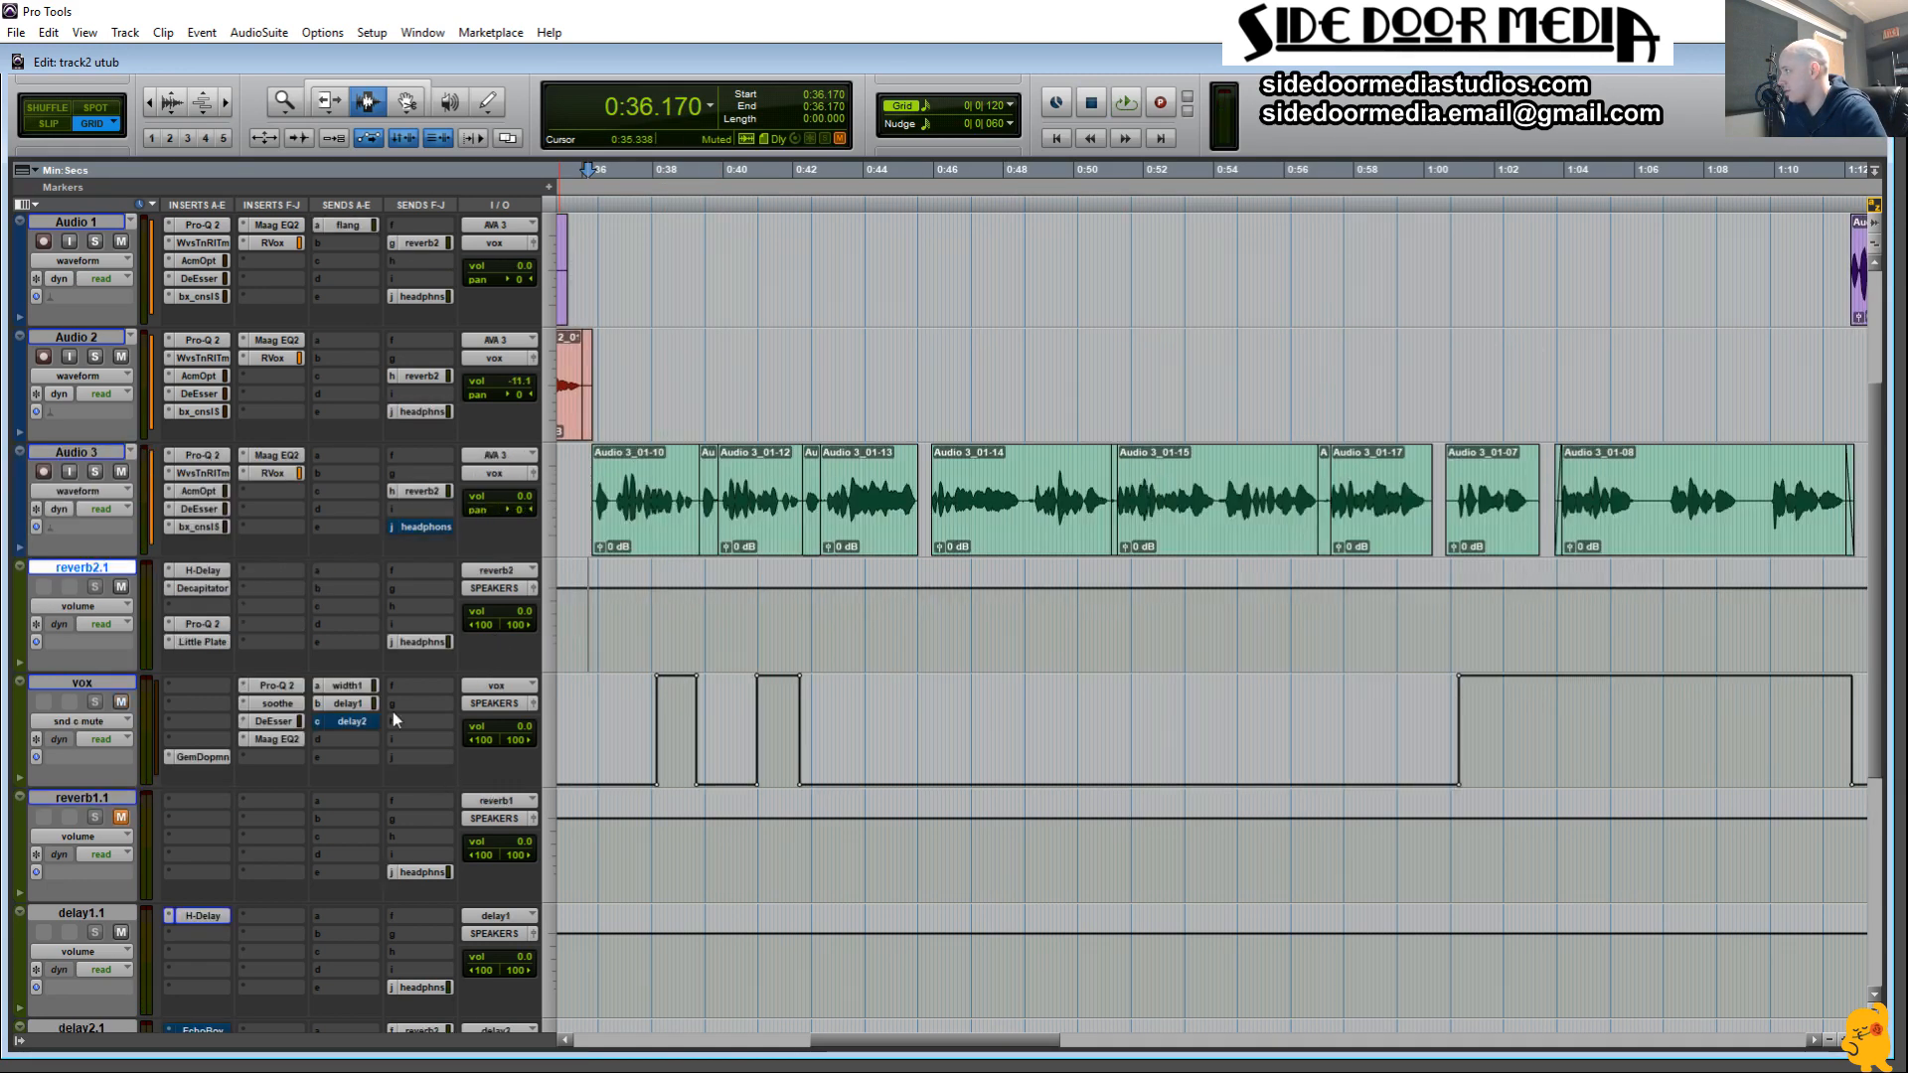
click(362, 725)
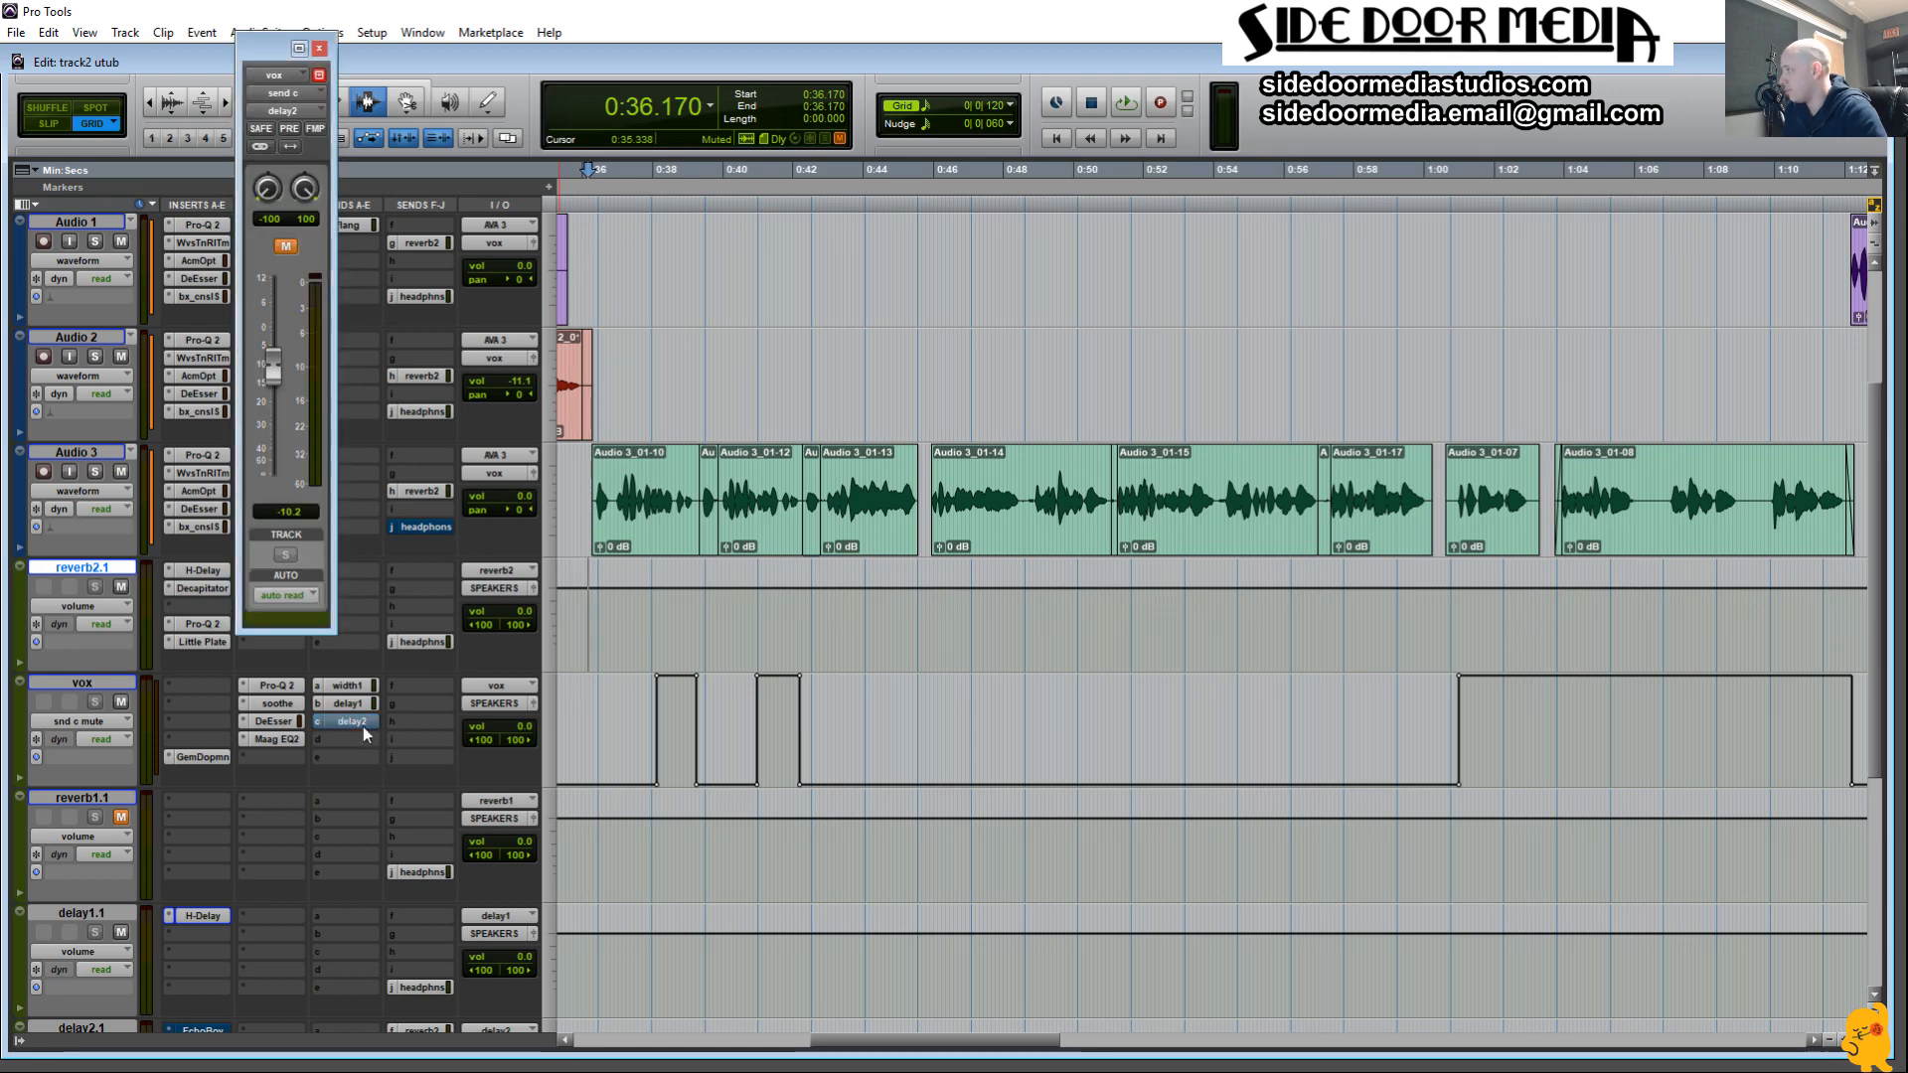
Take EchoBoy on the delay2.1 track out of bypass and view that track's reverb2 send, closing the send and plug-in windows.
scroll(335, 795, down, 3)
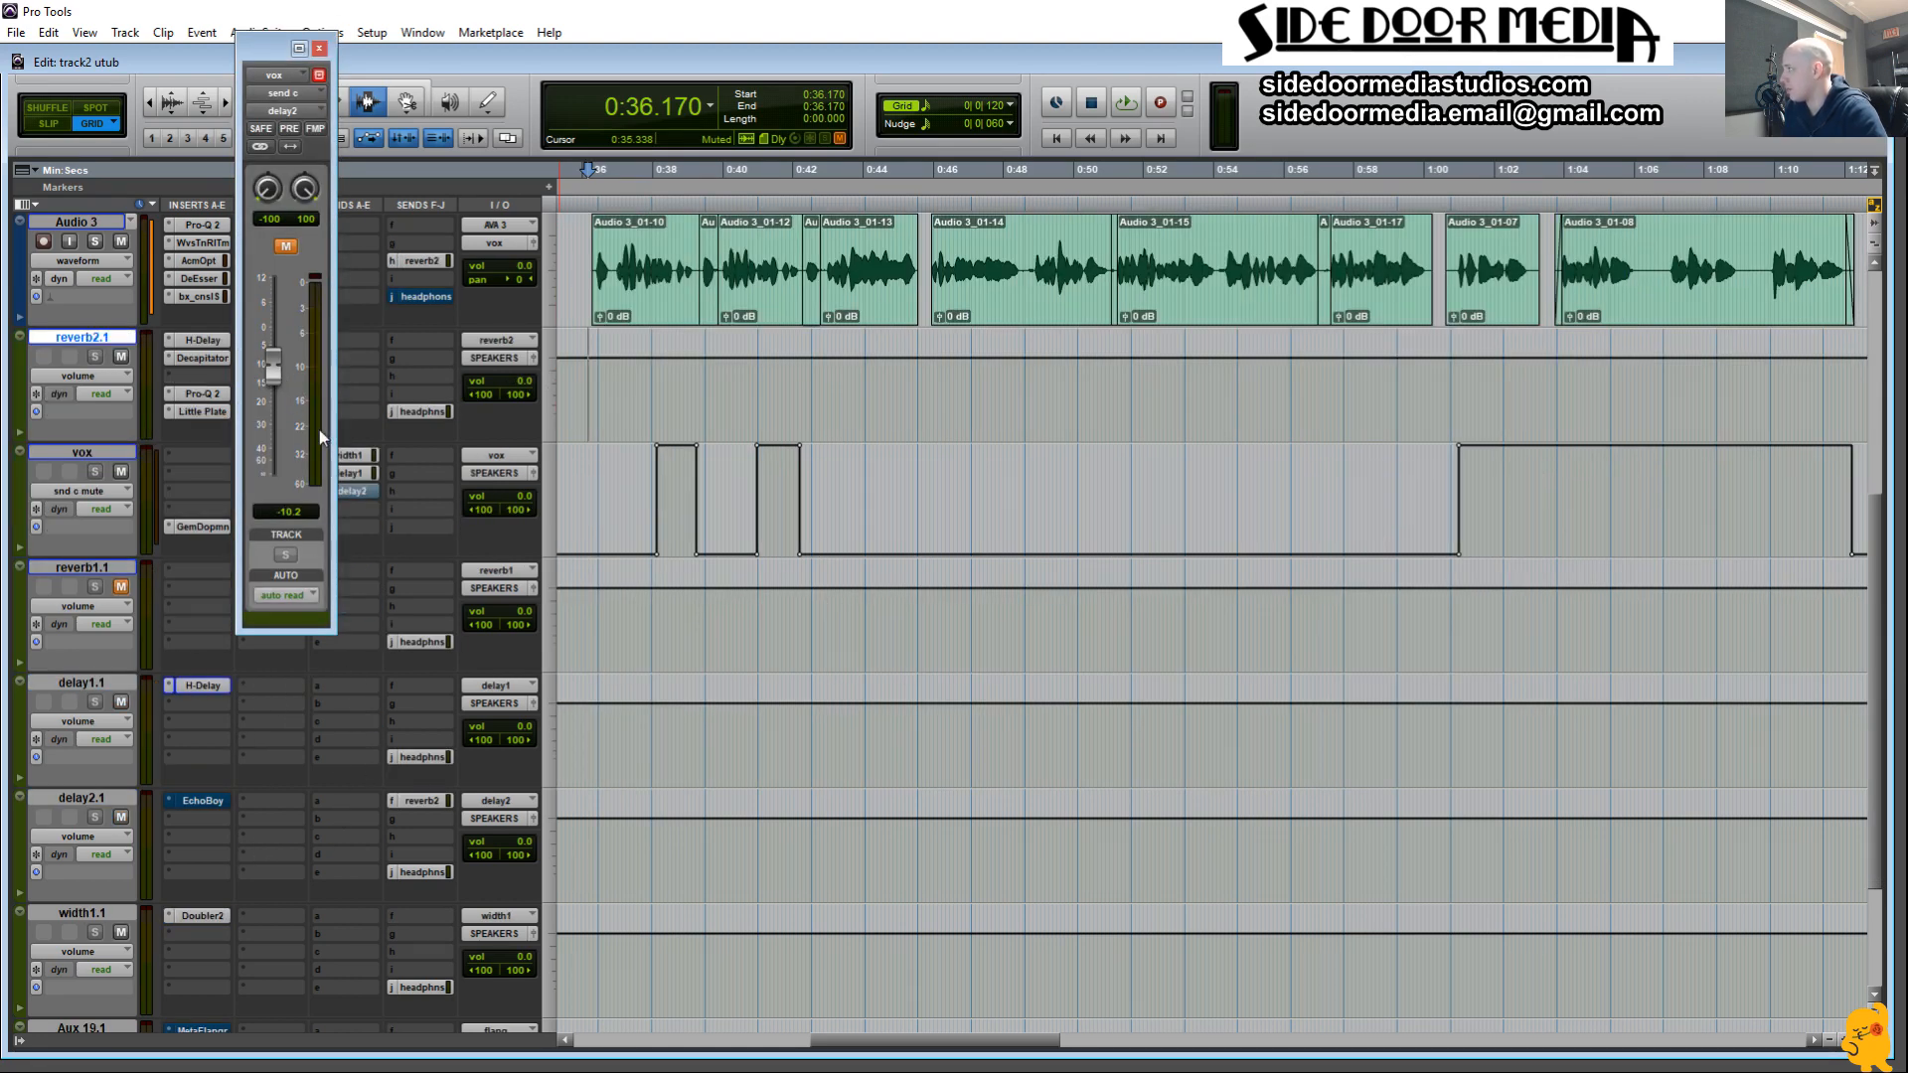
click(216, 803)
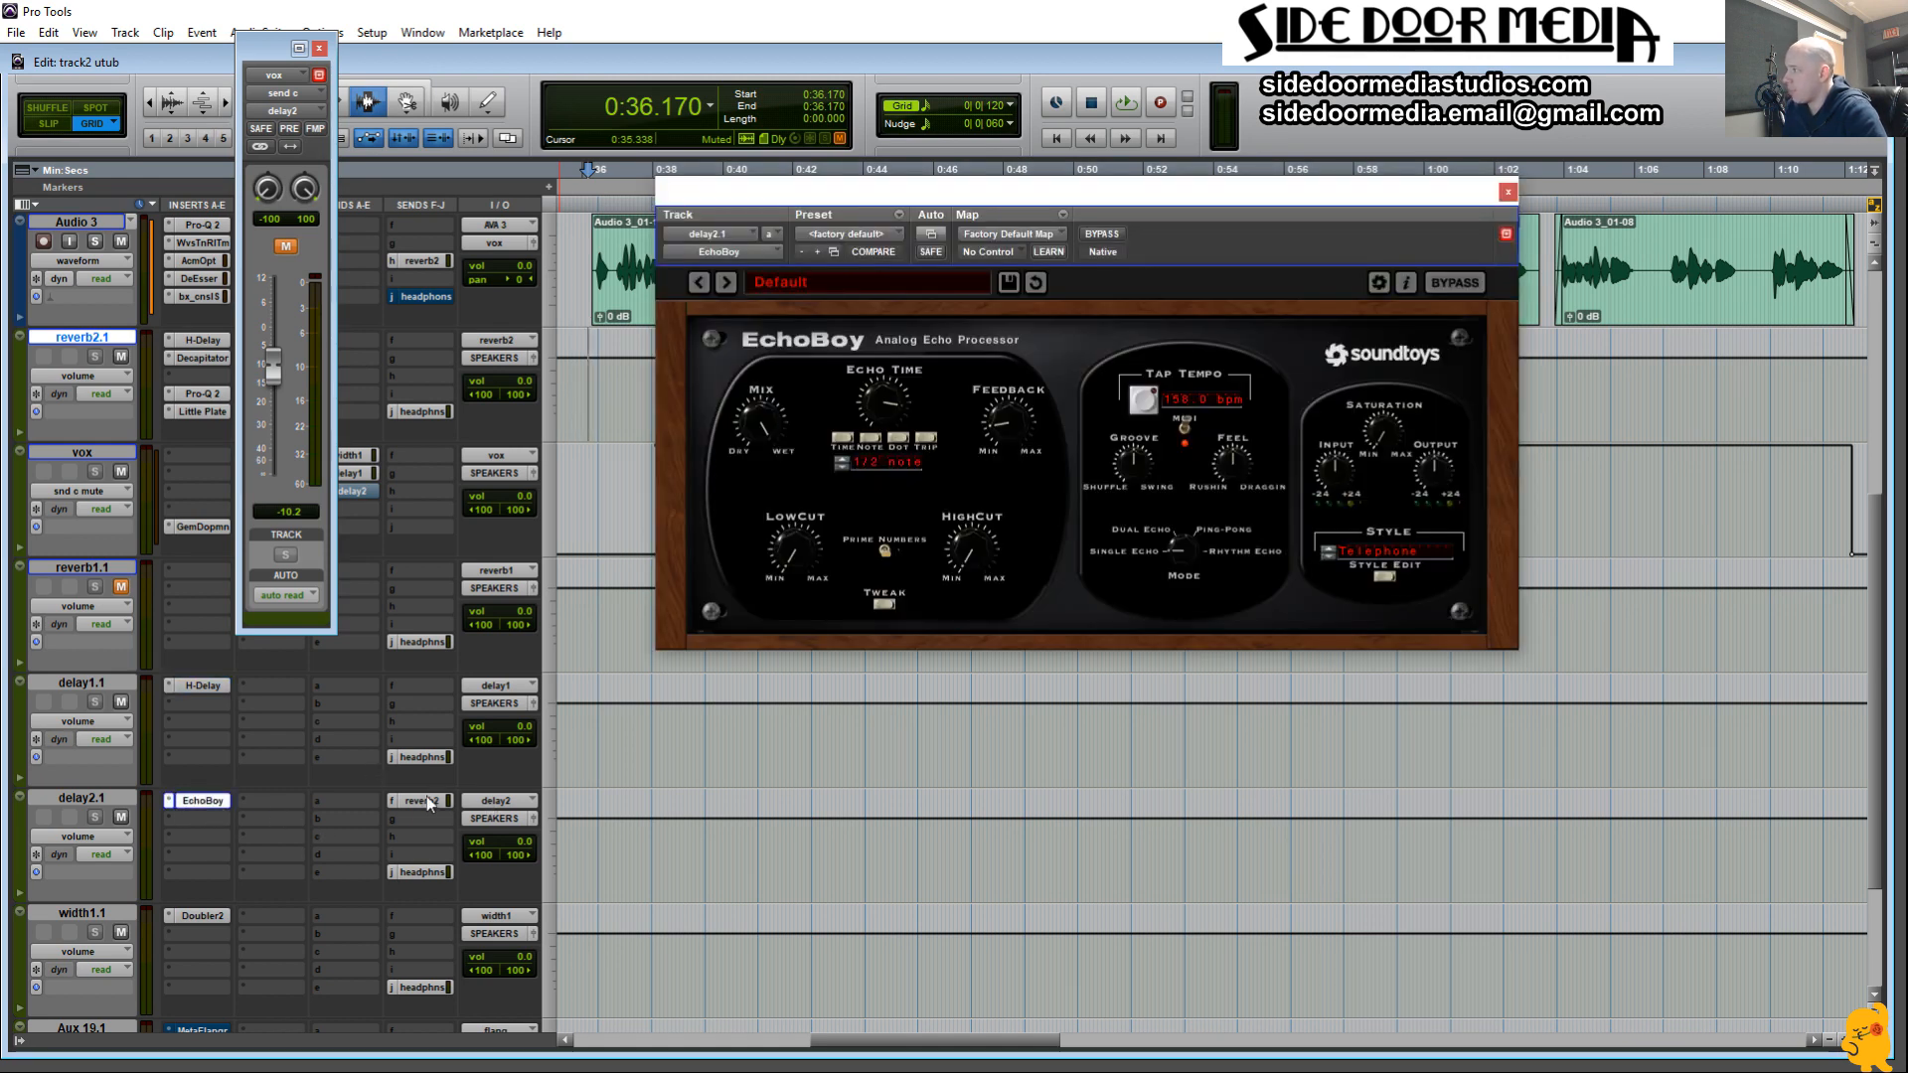
click(428, 800)
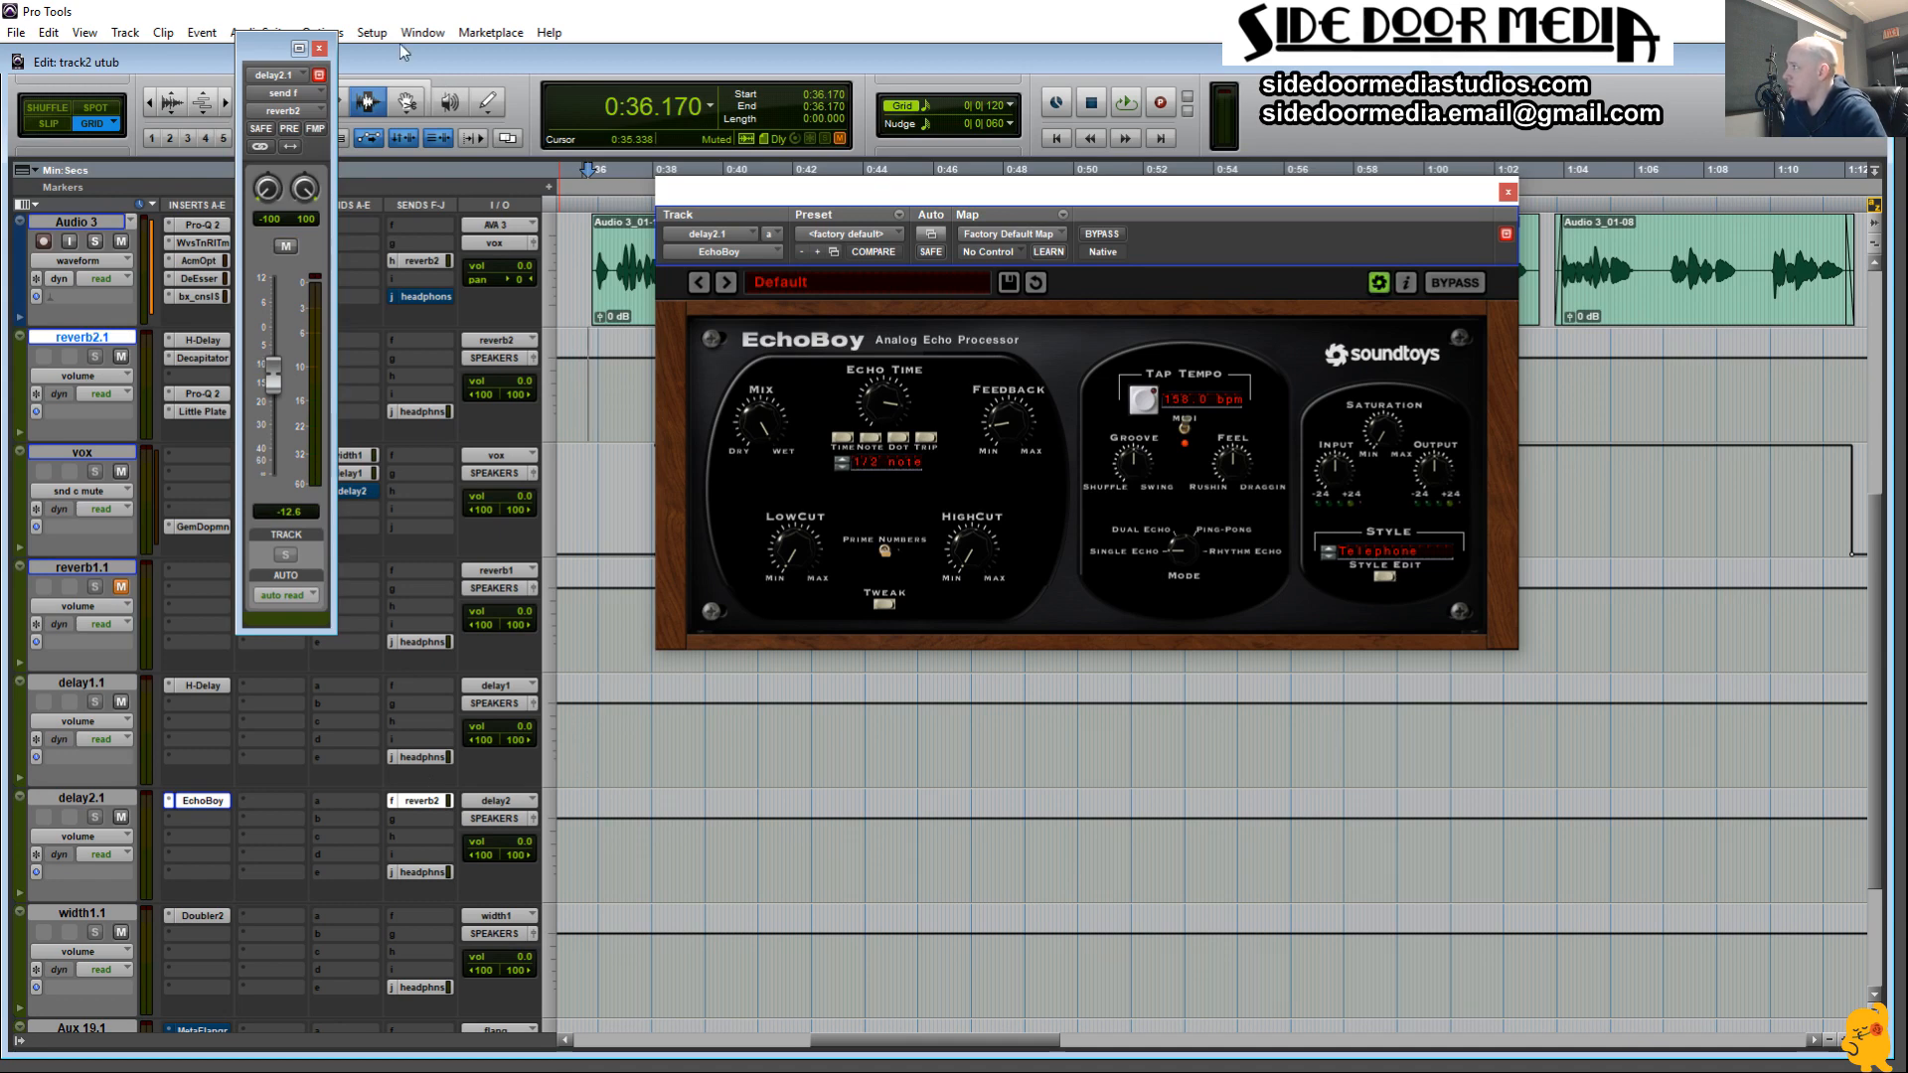
click(320, 48)
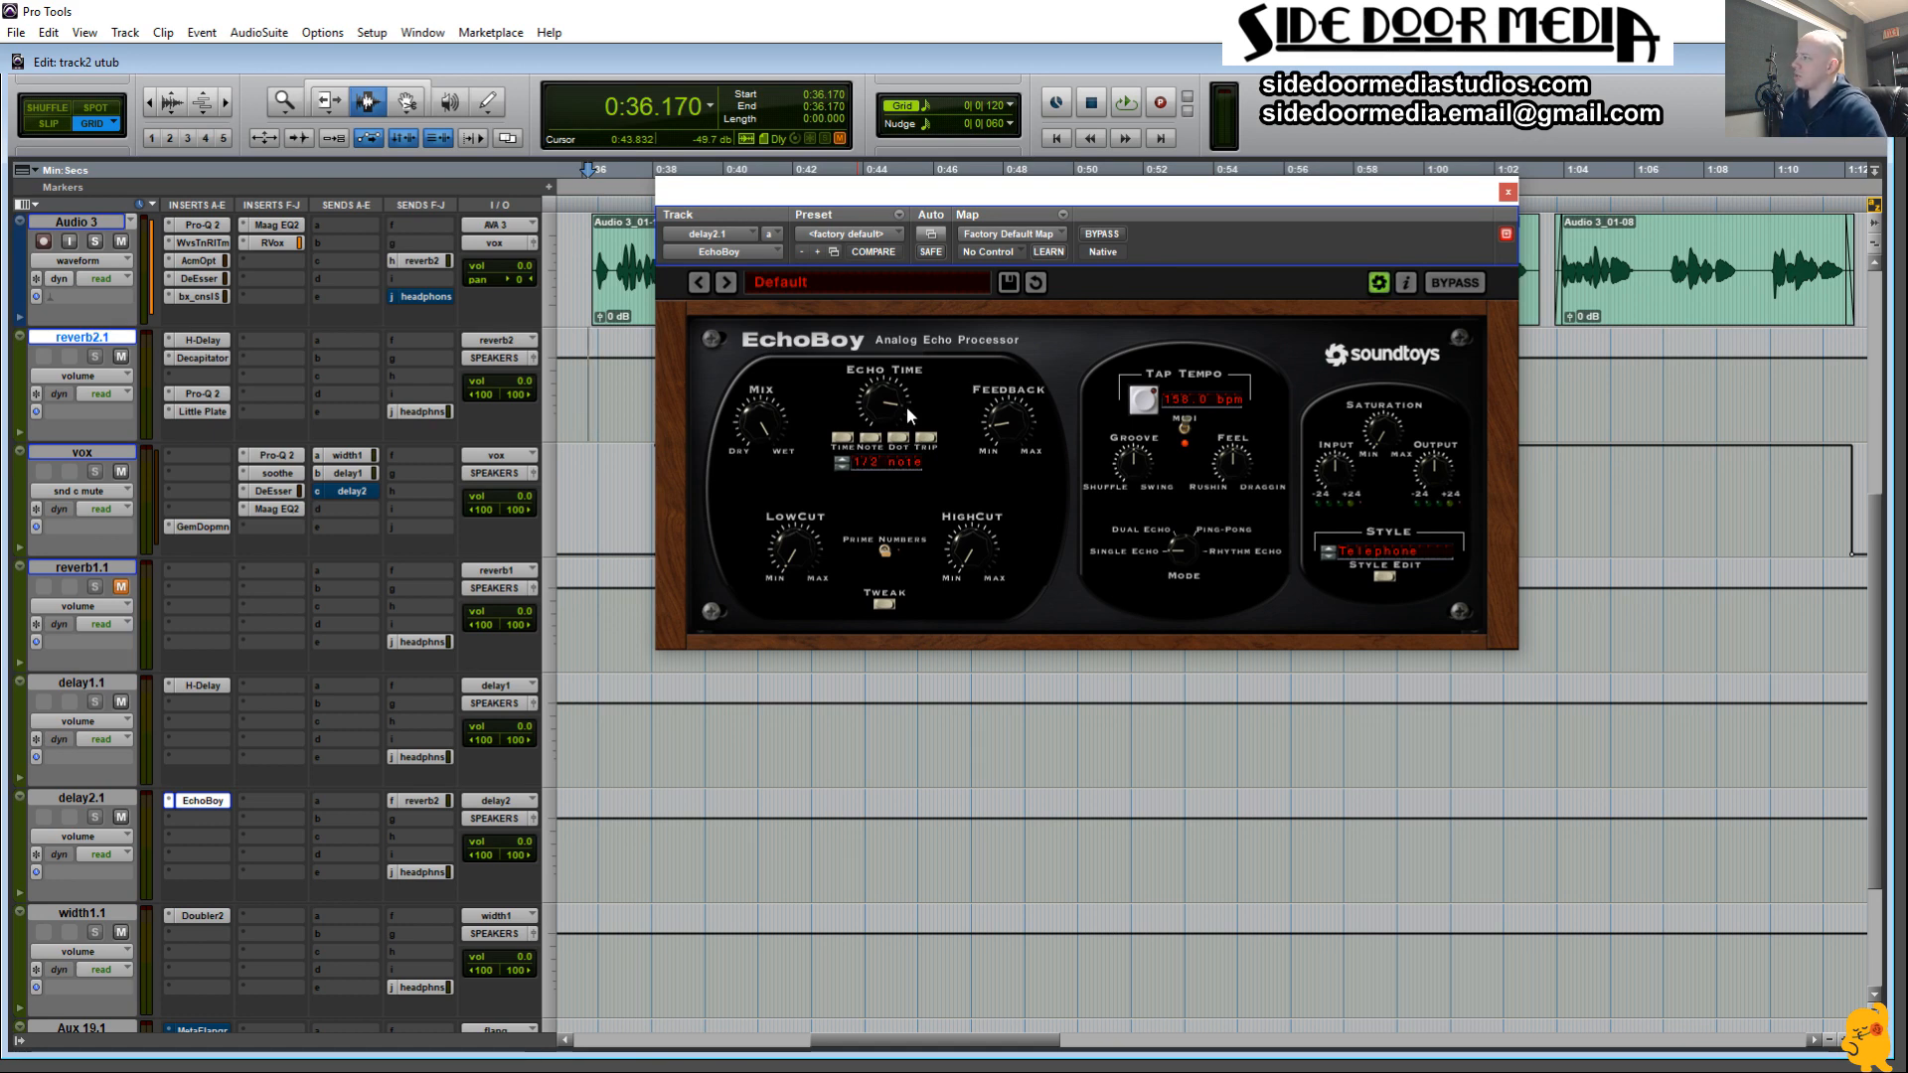
click(1506, 191)
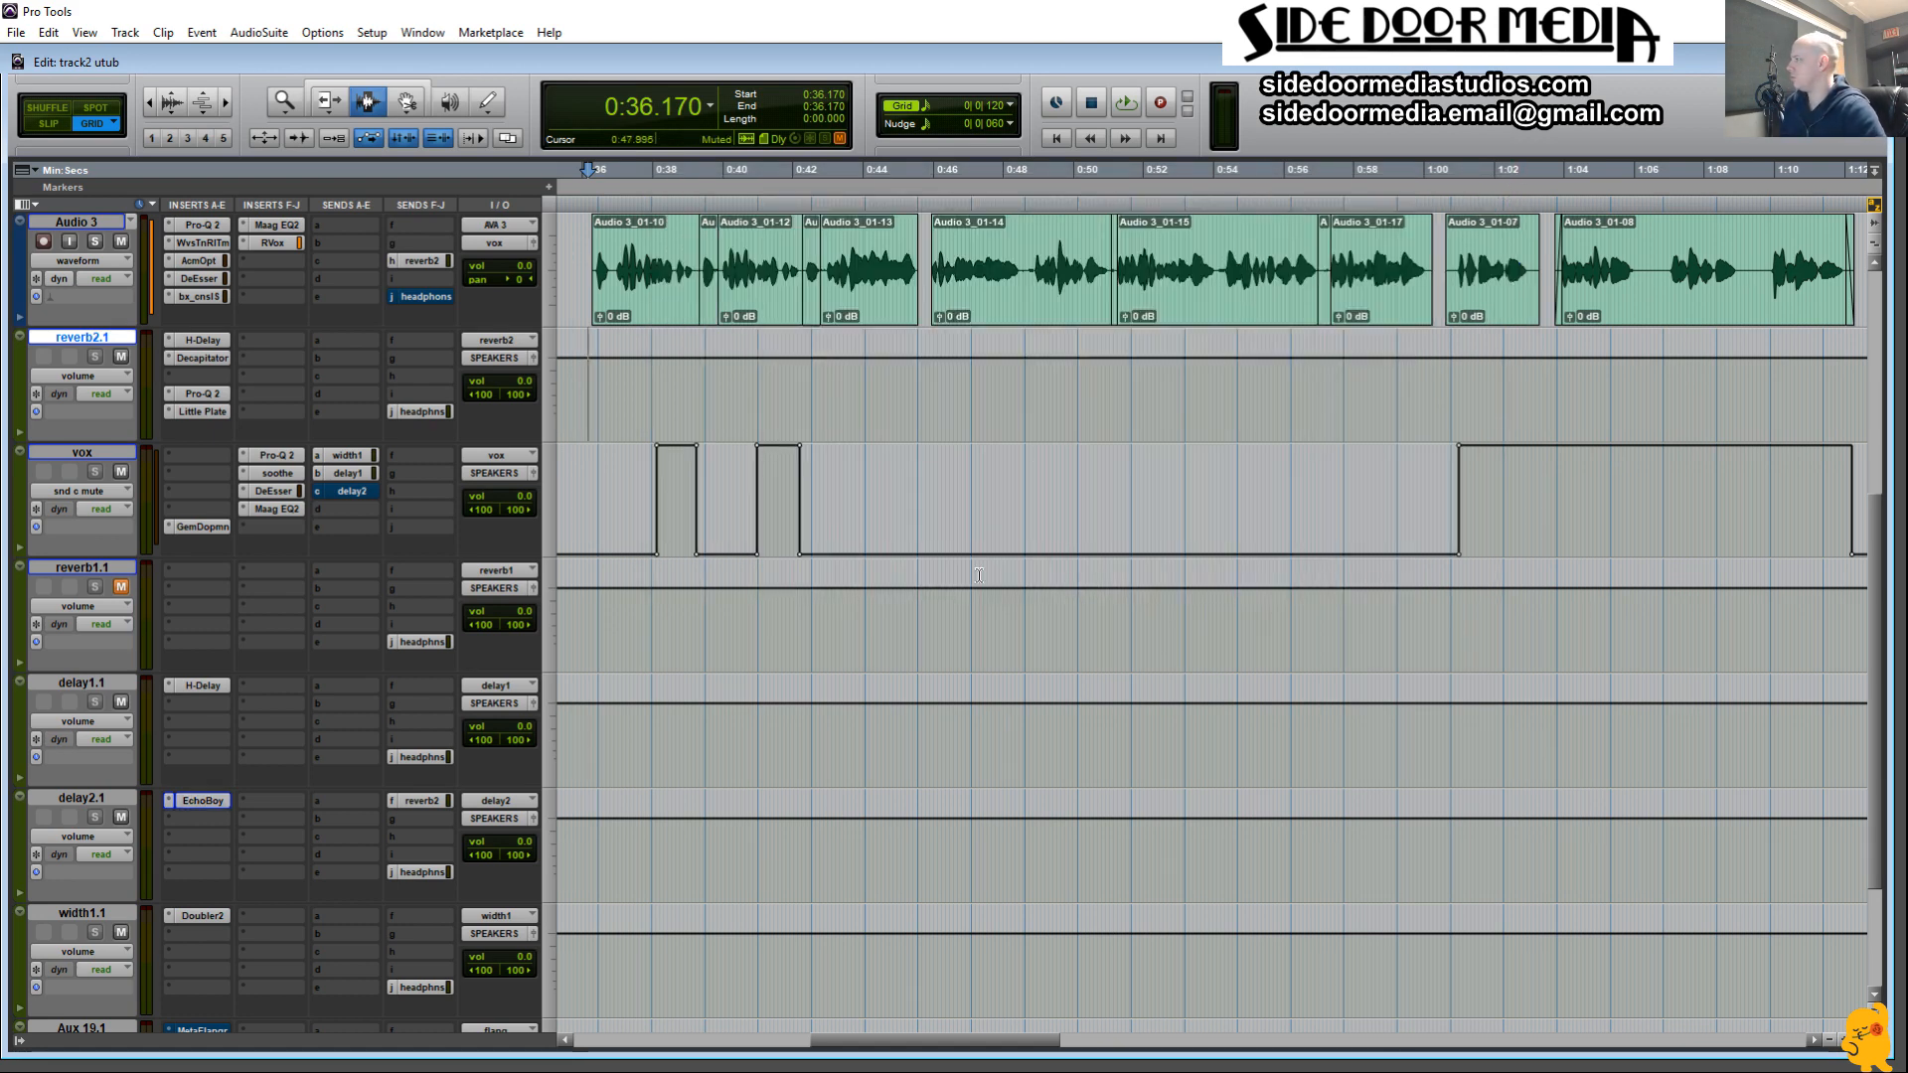
Select the vox track's delay2 send mute automation across the first verse, about 0:36 to 1:15, and play its opening delay throws.
click(814, 549)
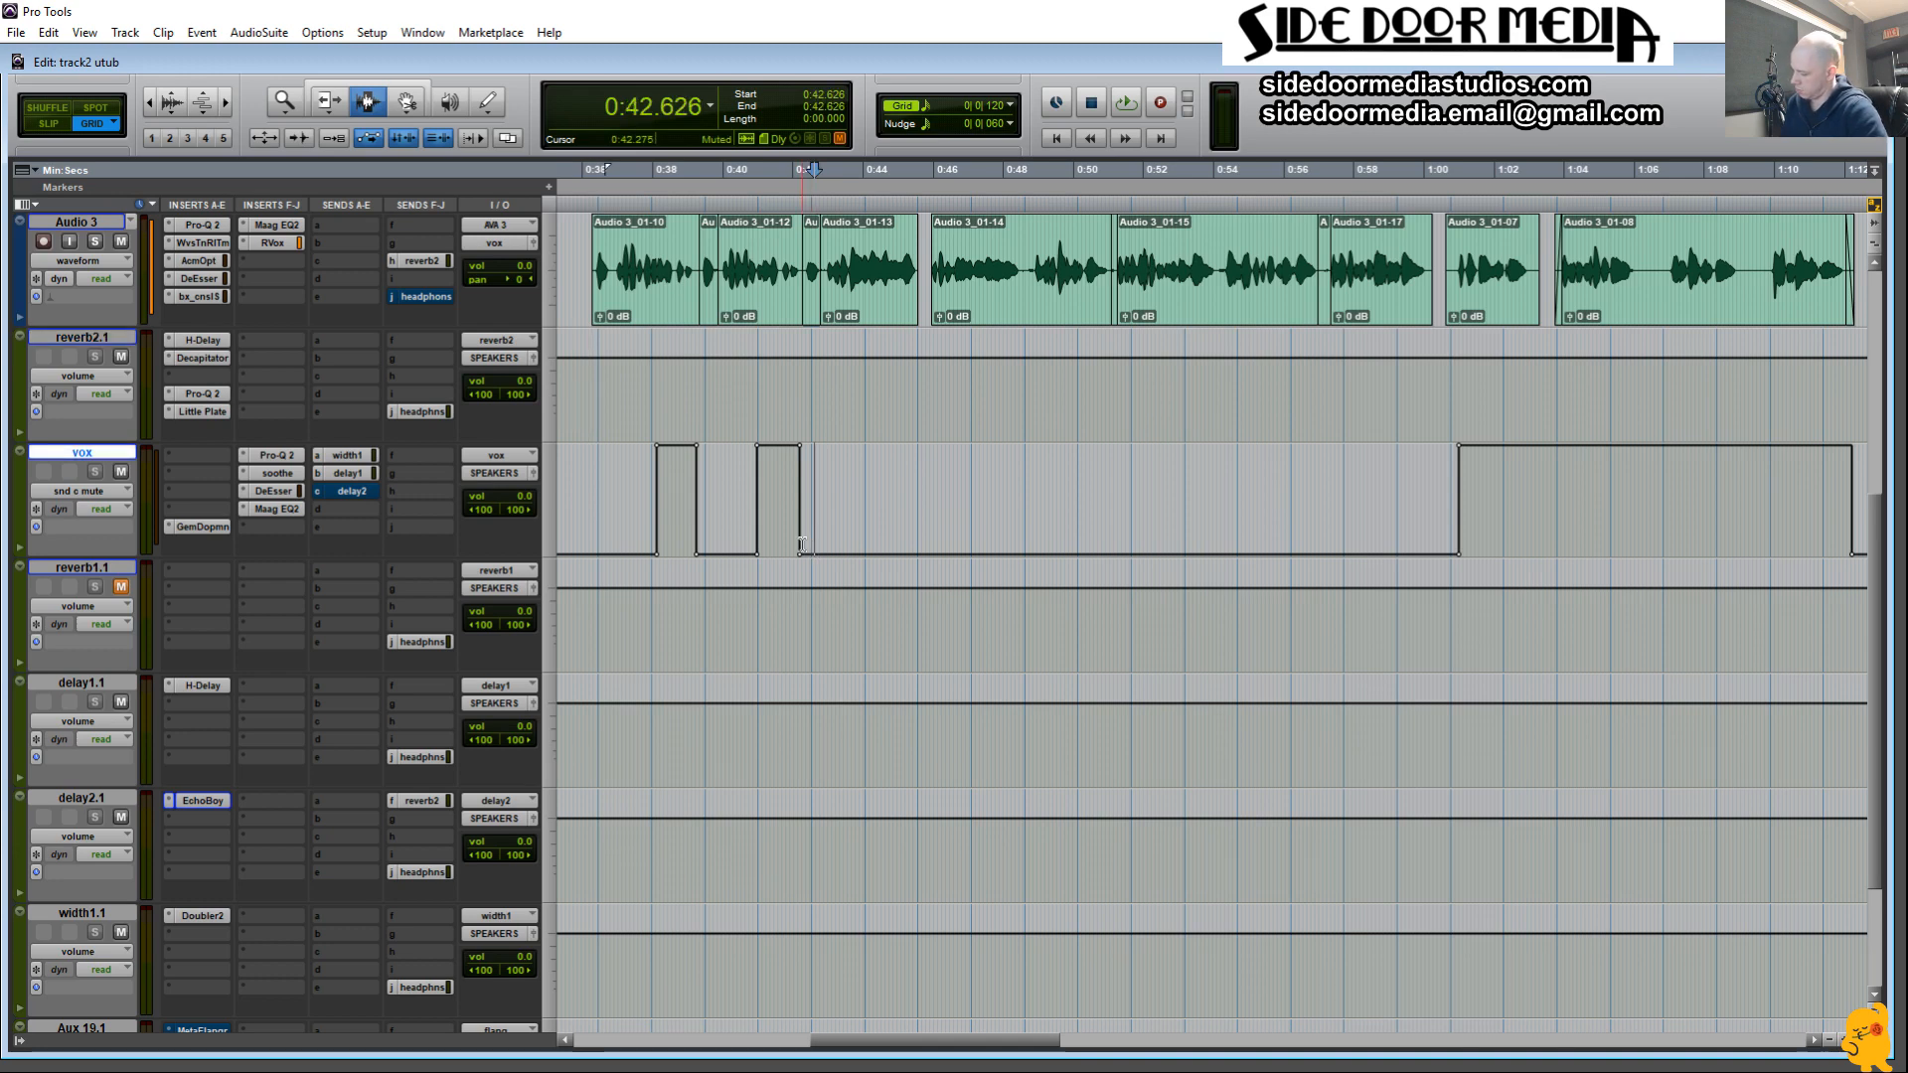
scroll(798, 547, down, 2)
scroll(885, 486, up, 1)
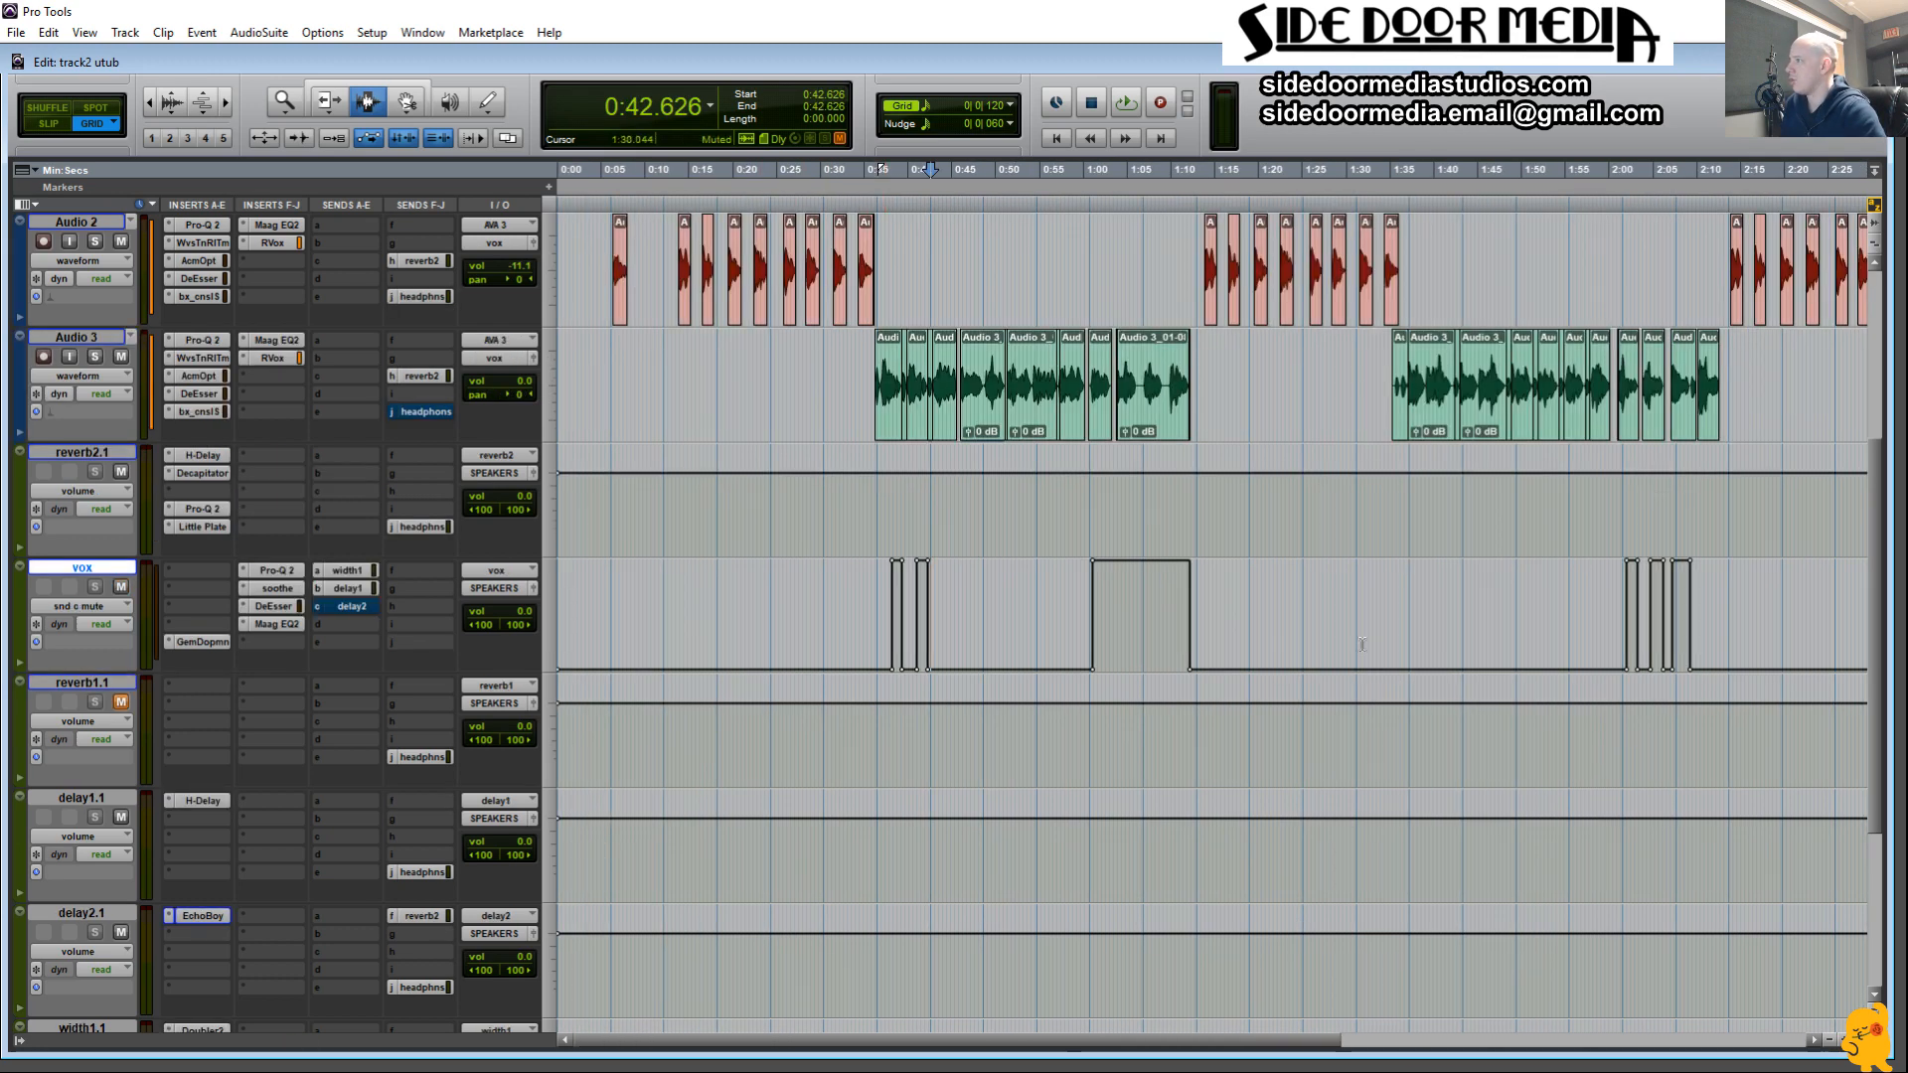
drag(844, 616, 1227, 623)
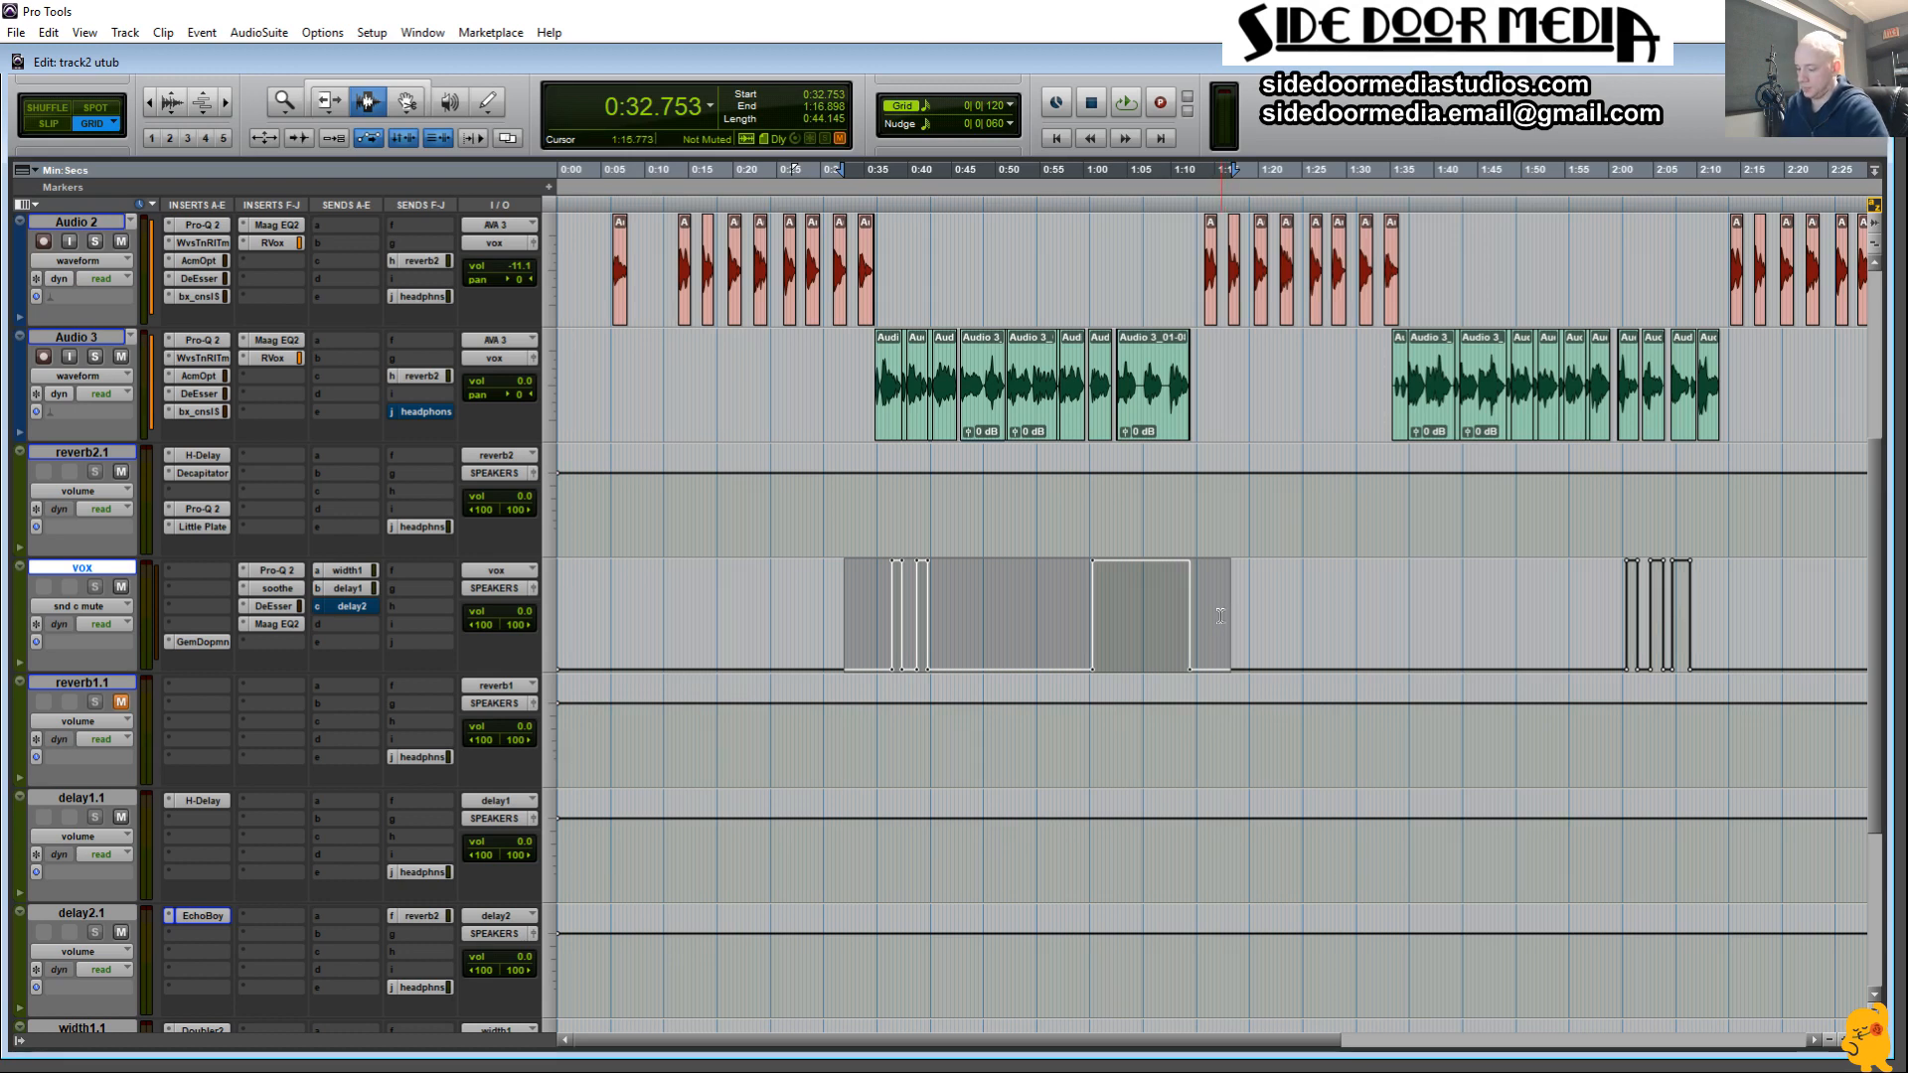
key(space)
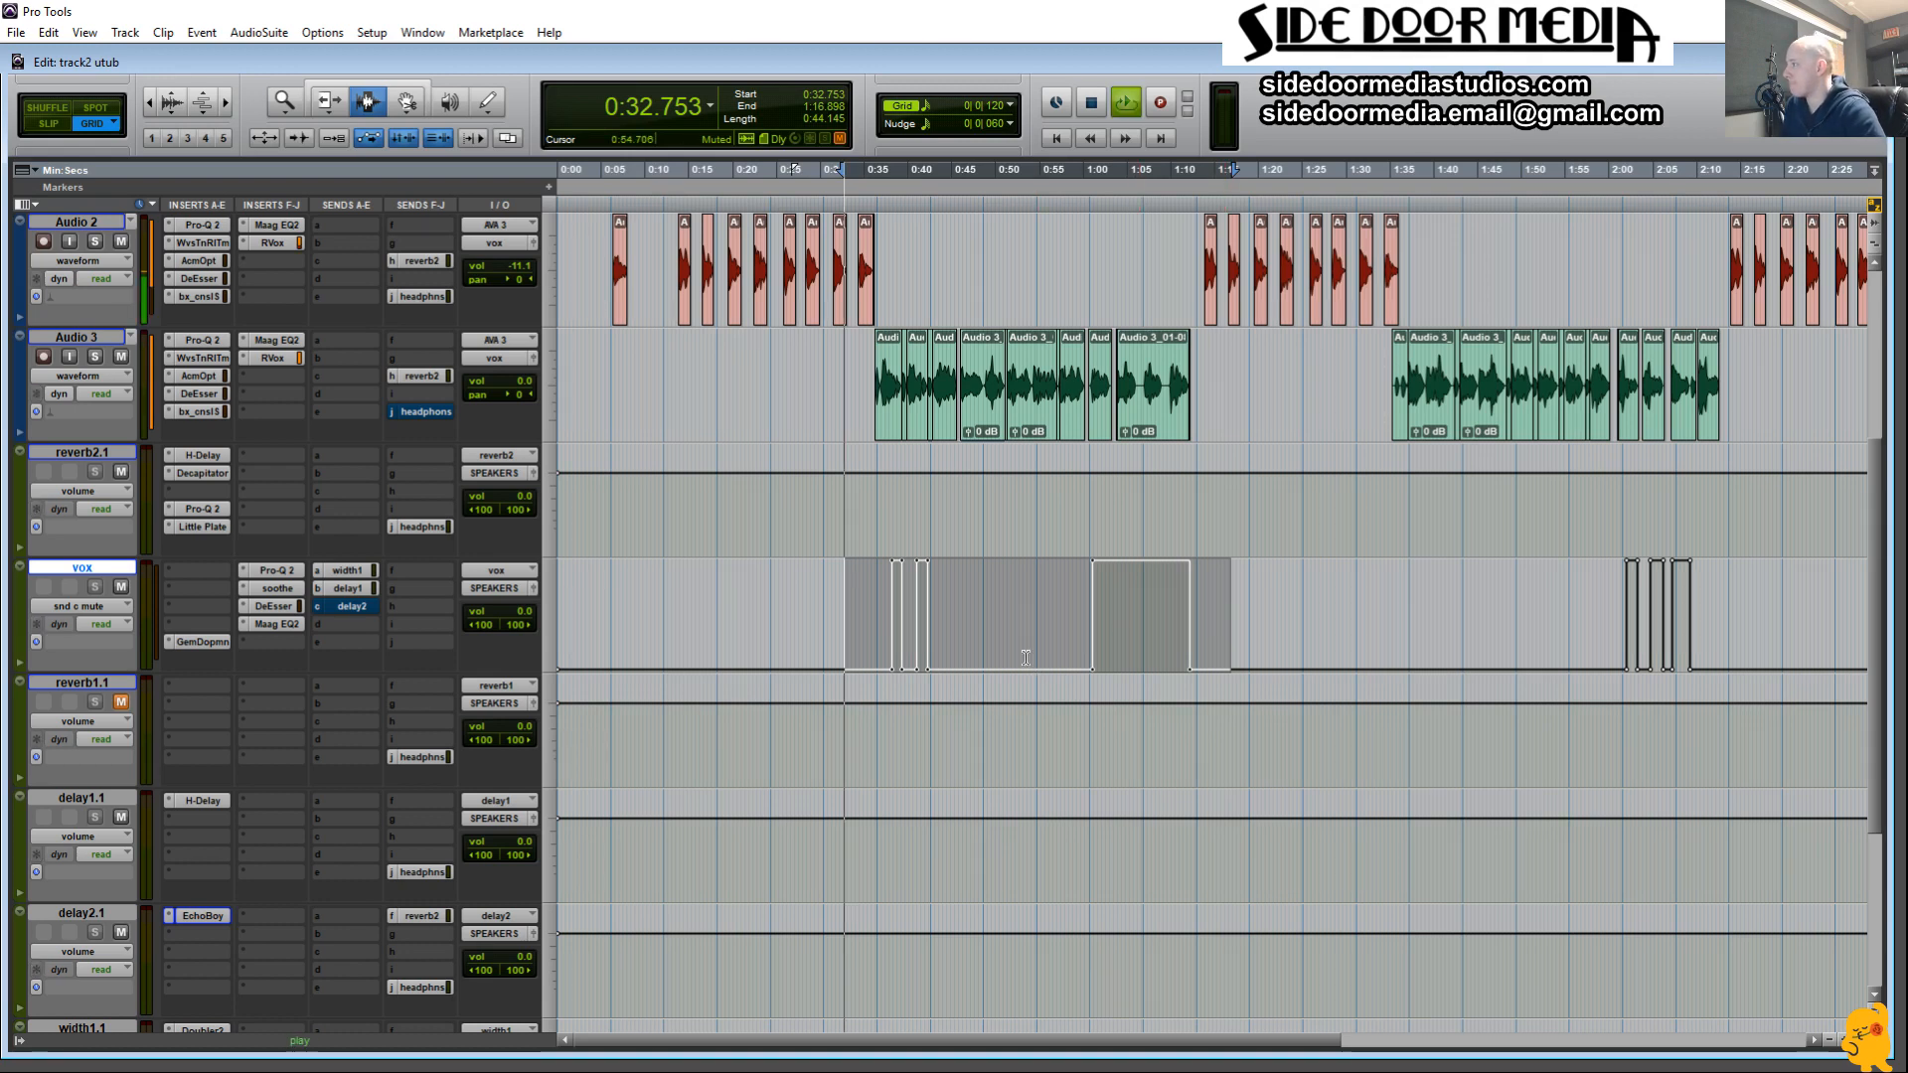
drag(875, 604, 1213, 638)
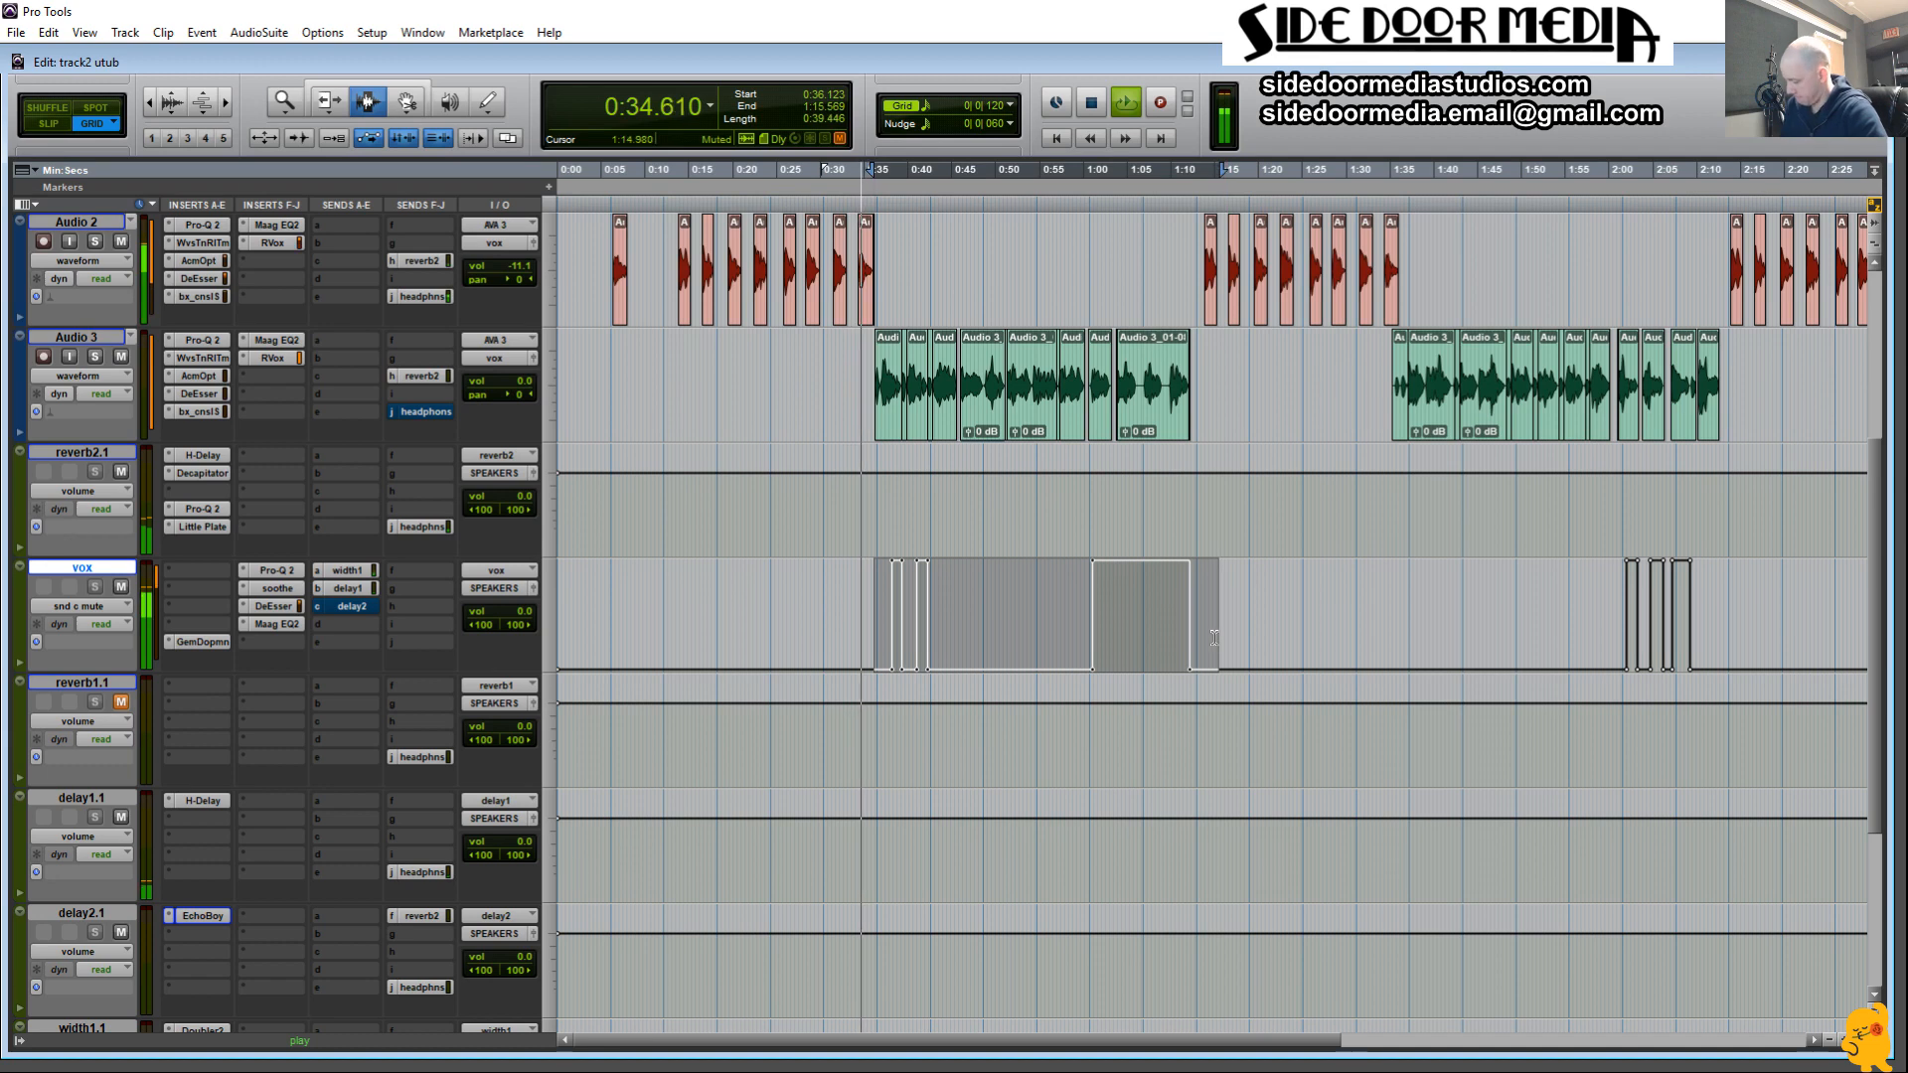
key(alt+f)
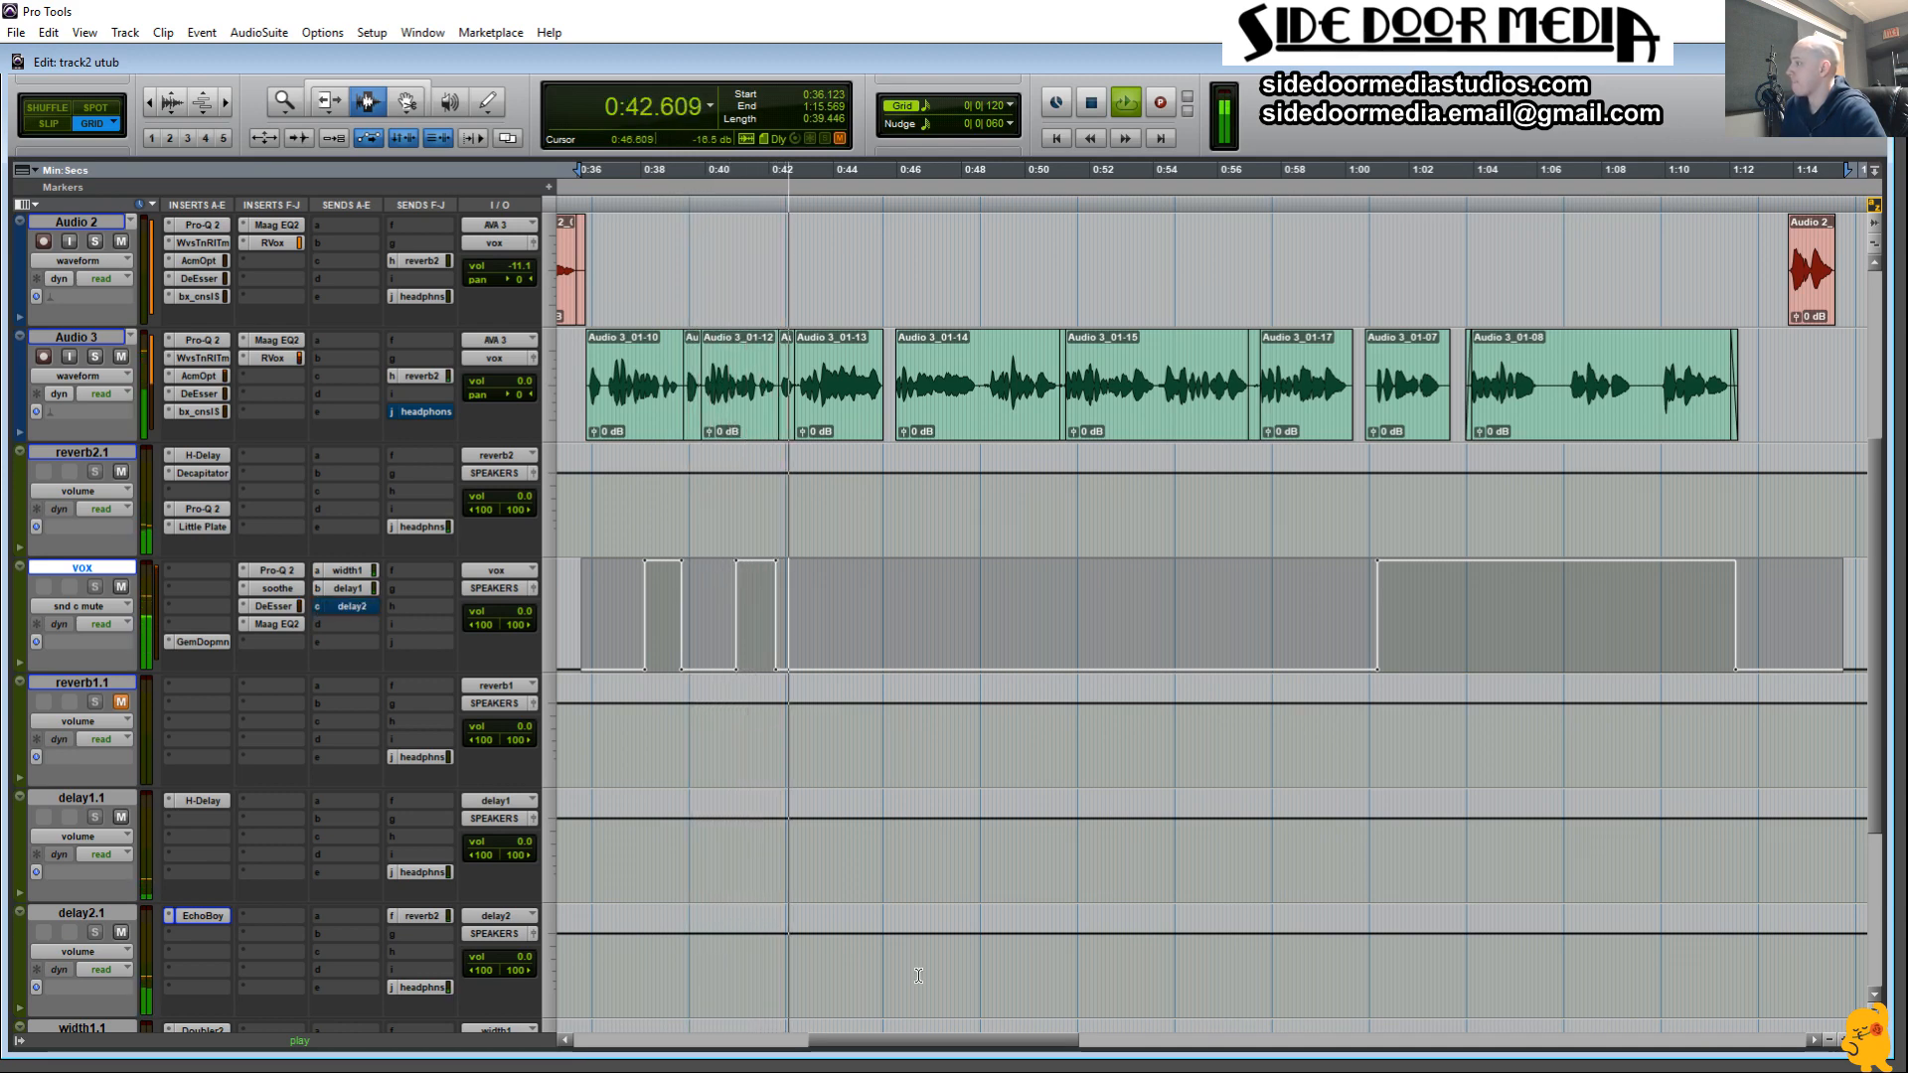
drag(922, 1035, 988, 1036)
key(space)
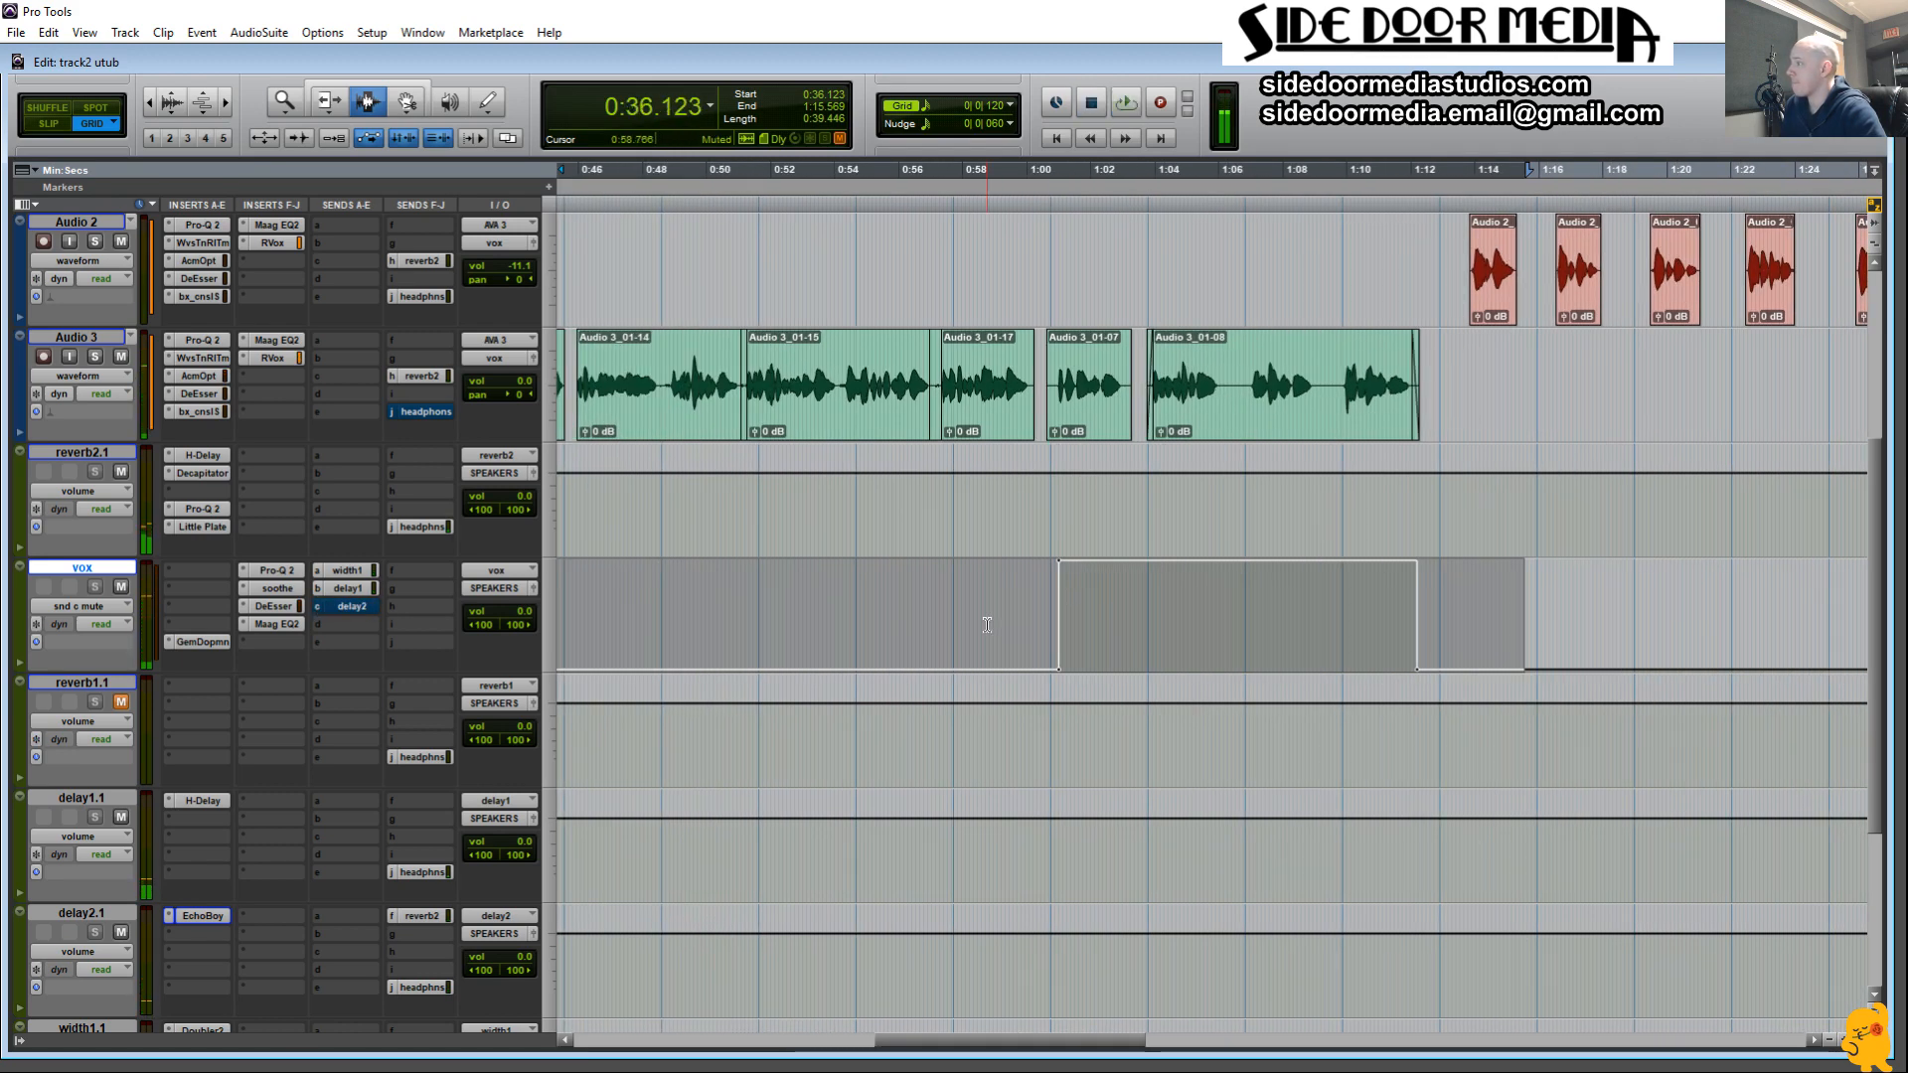
Play from about 0:59 to hear the delay2 throw at the end of the first verse.
click(997, 608)
key(space)
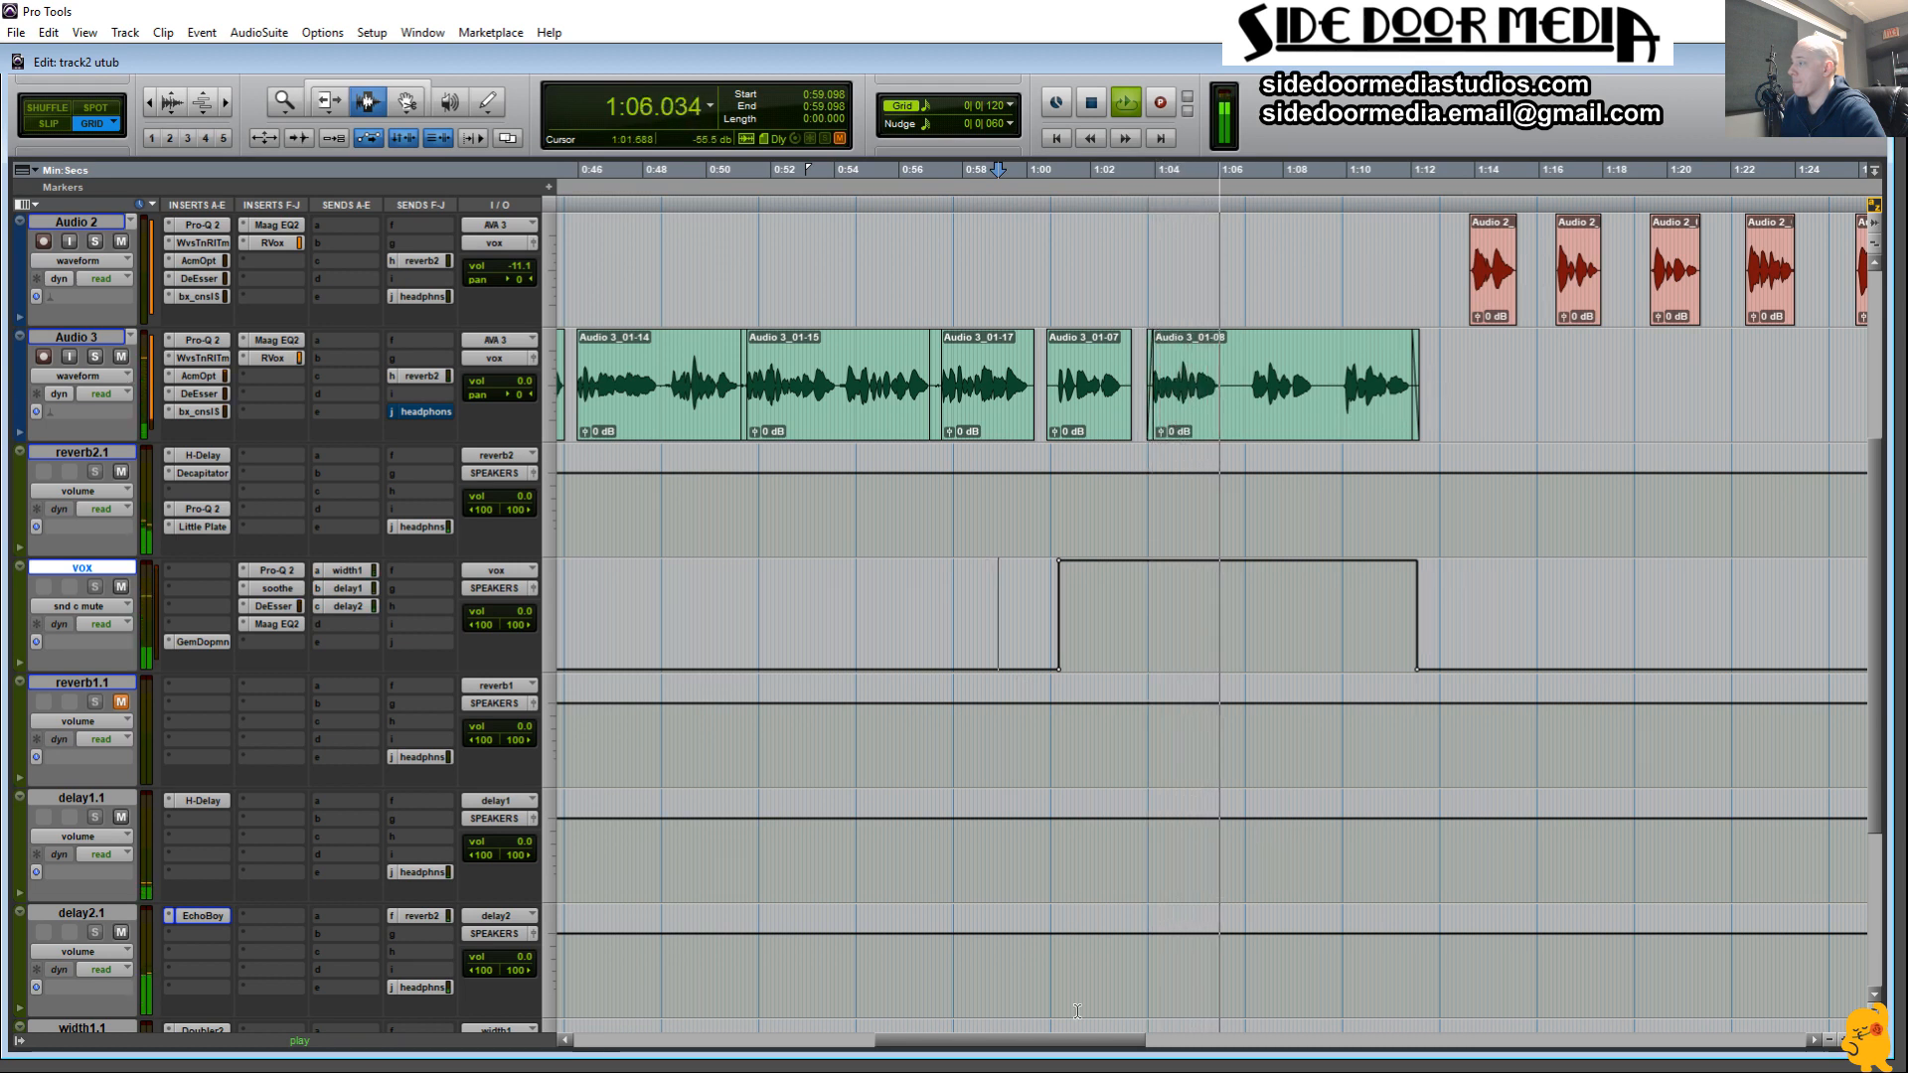
drag(1067, 1053, 1405, 1027)
key(space)
Play the end of the second verse from about 2:00 to hear its delay2 throws.
click(1307, 614)
key(space)
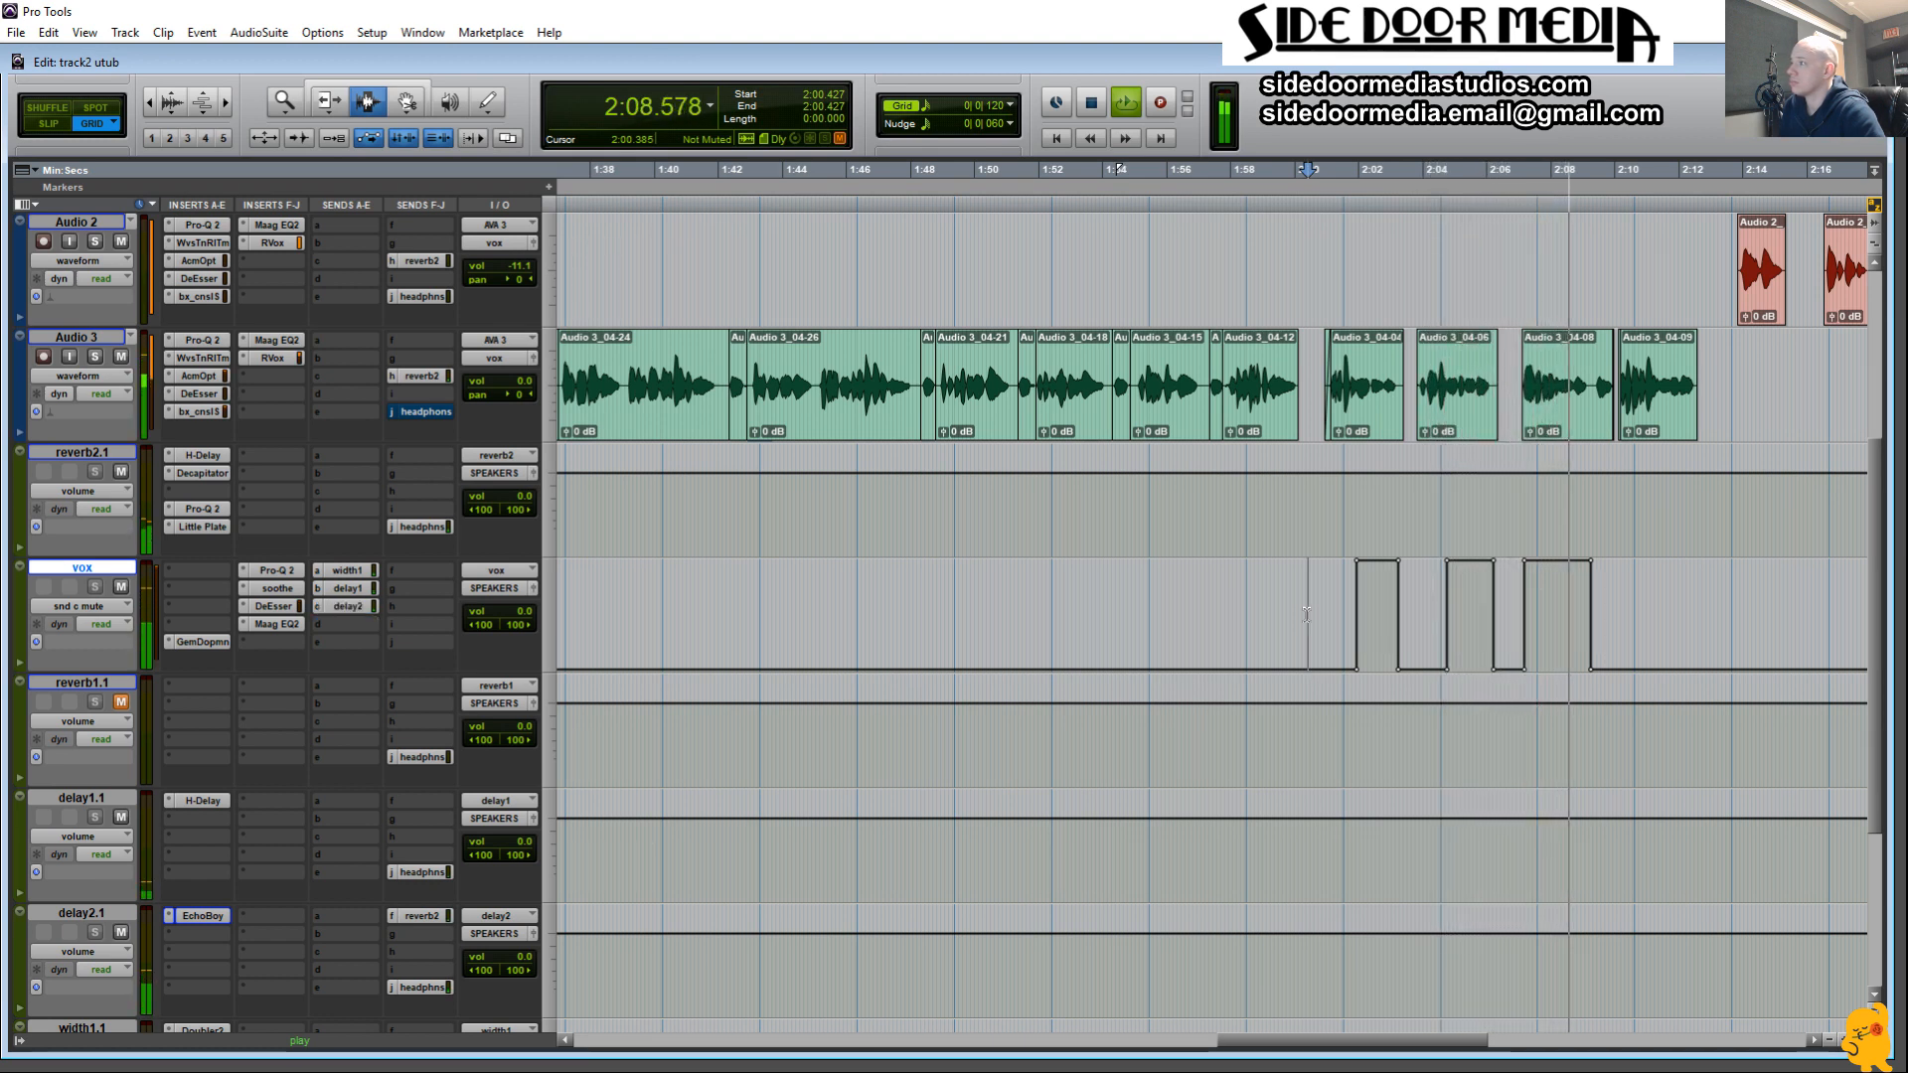
key(space)
Show the whole song in the timeline and look over every track from Master 1 to Aux 19.1 for remaining sends and inserts.
click(1119, 566)
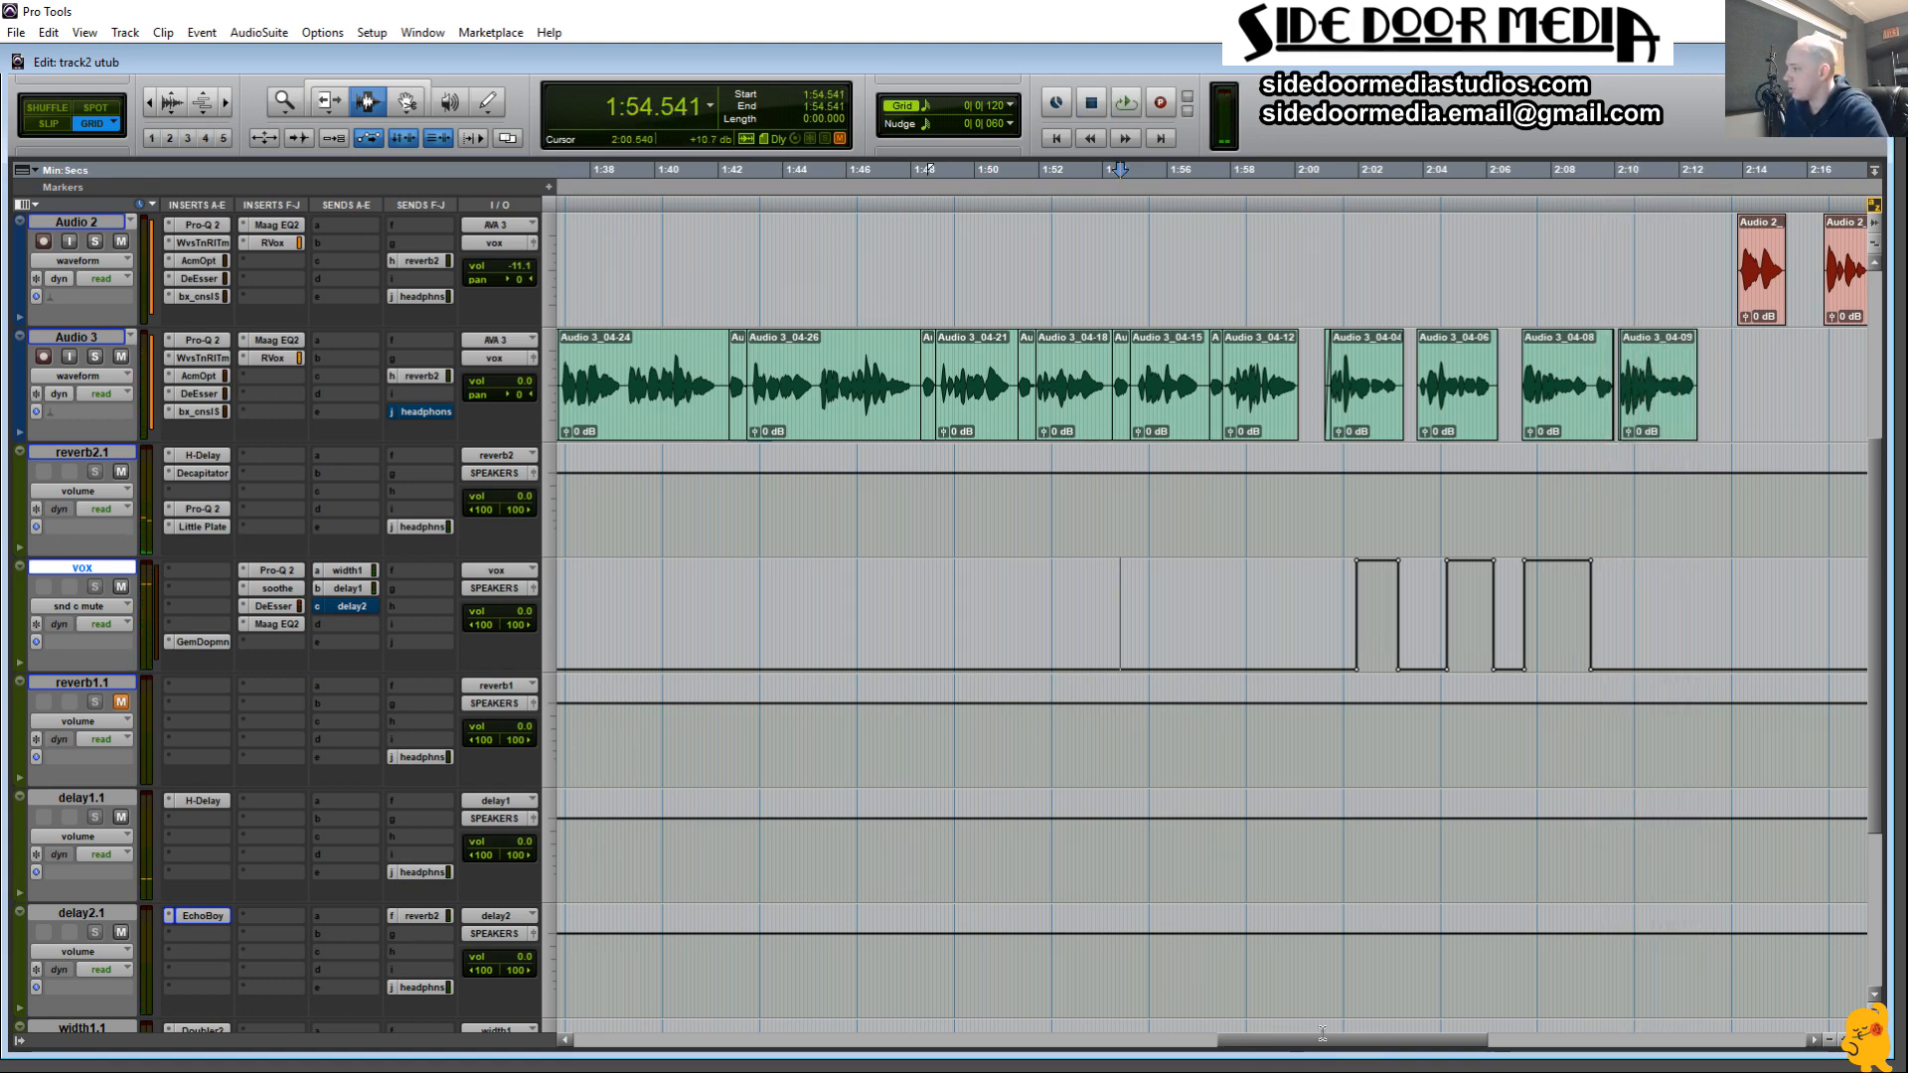
drag(1309, 1041, 1053, 1040)
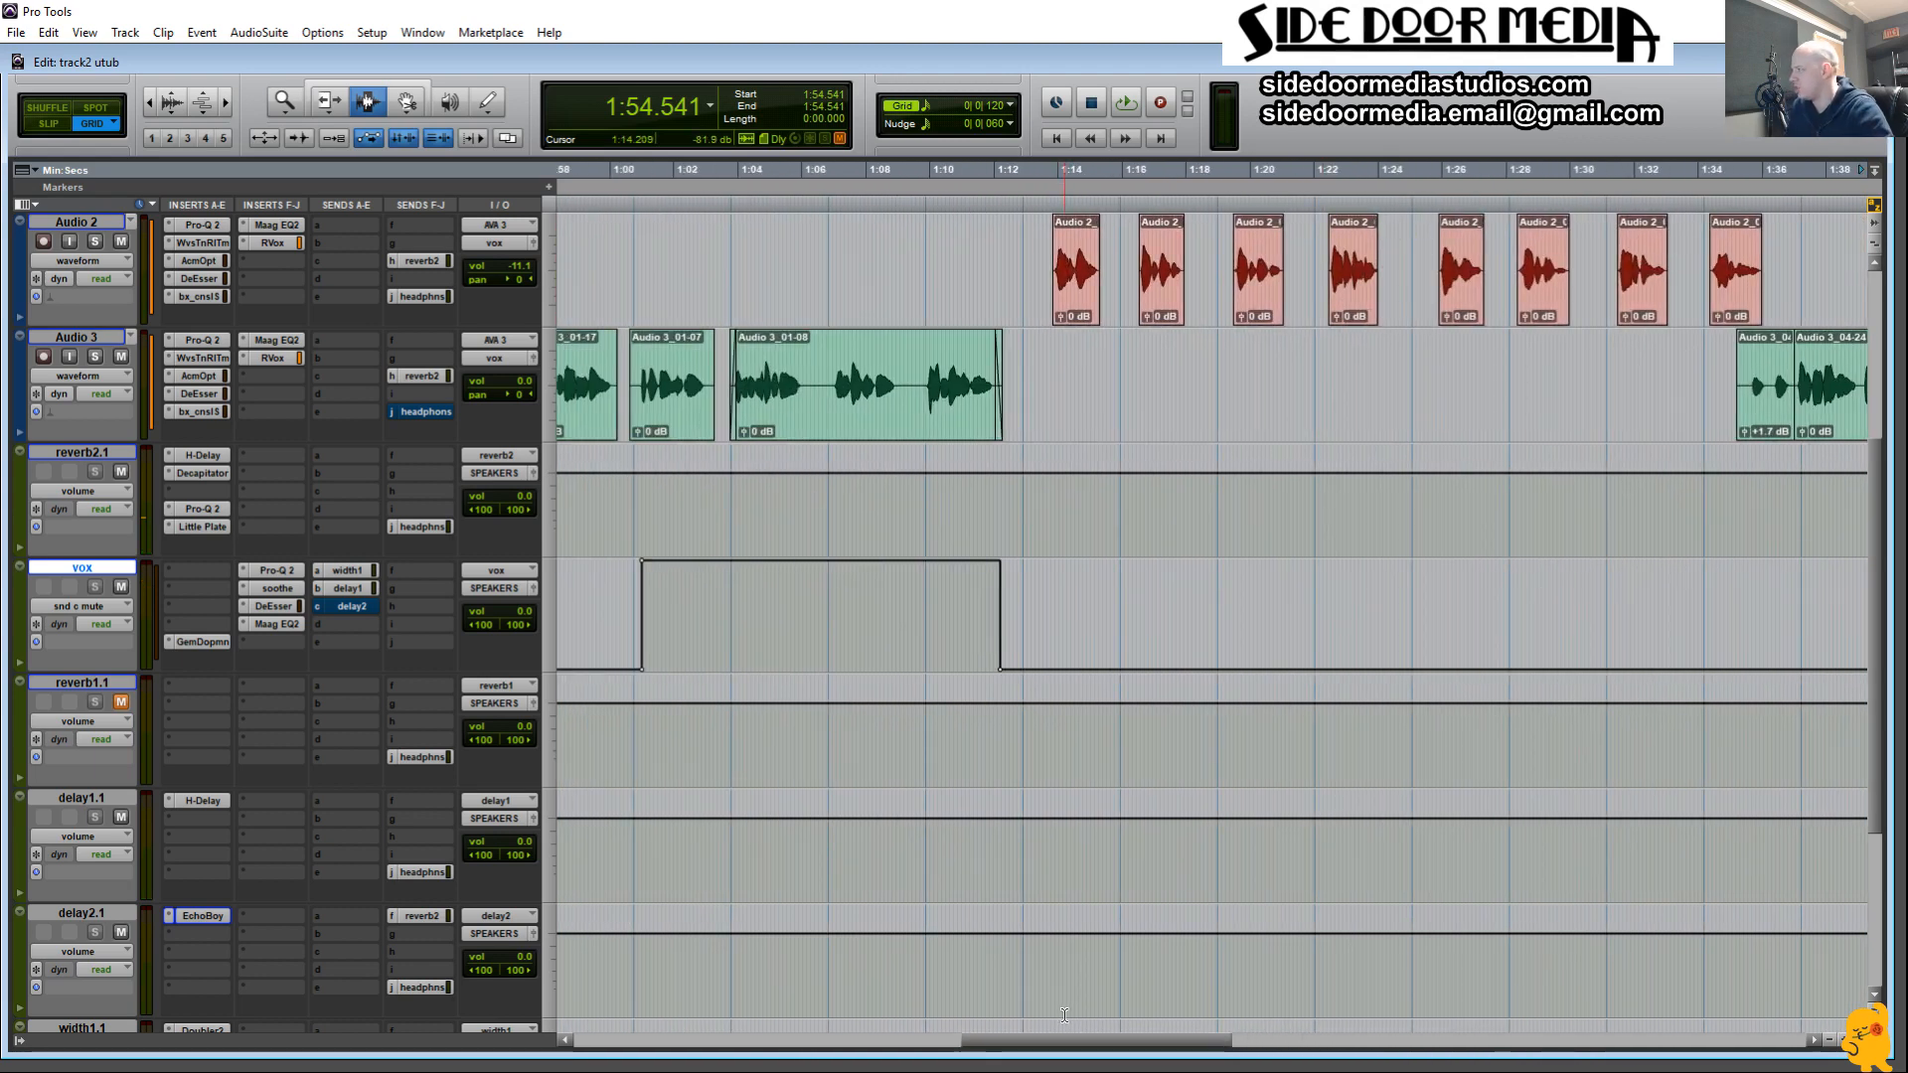
click(716, 842)
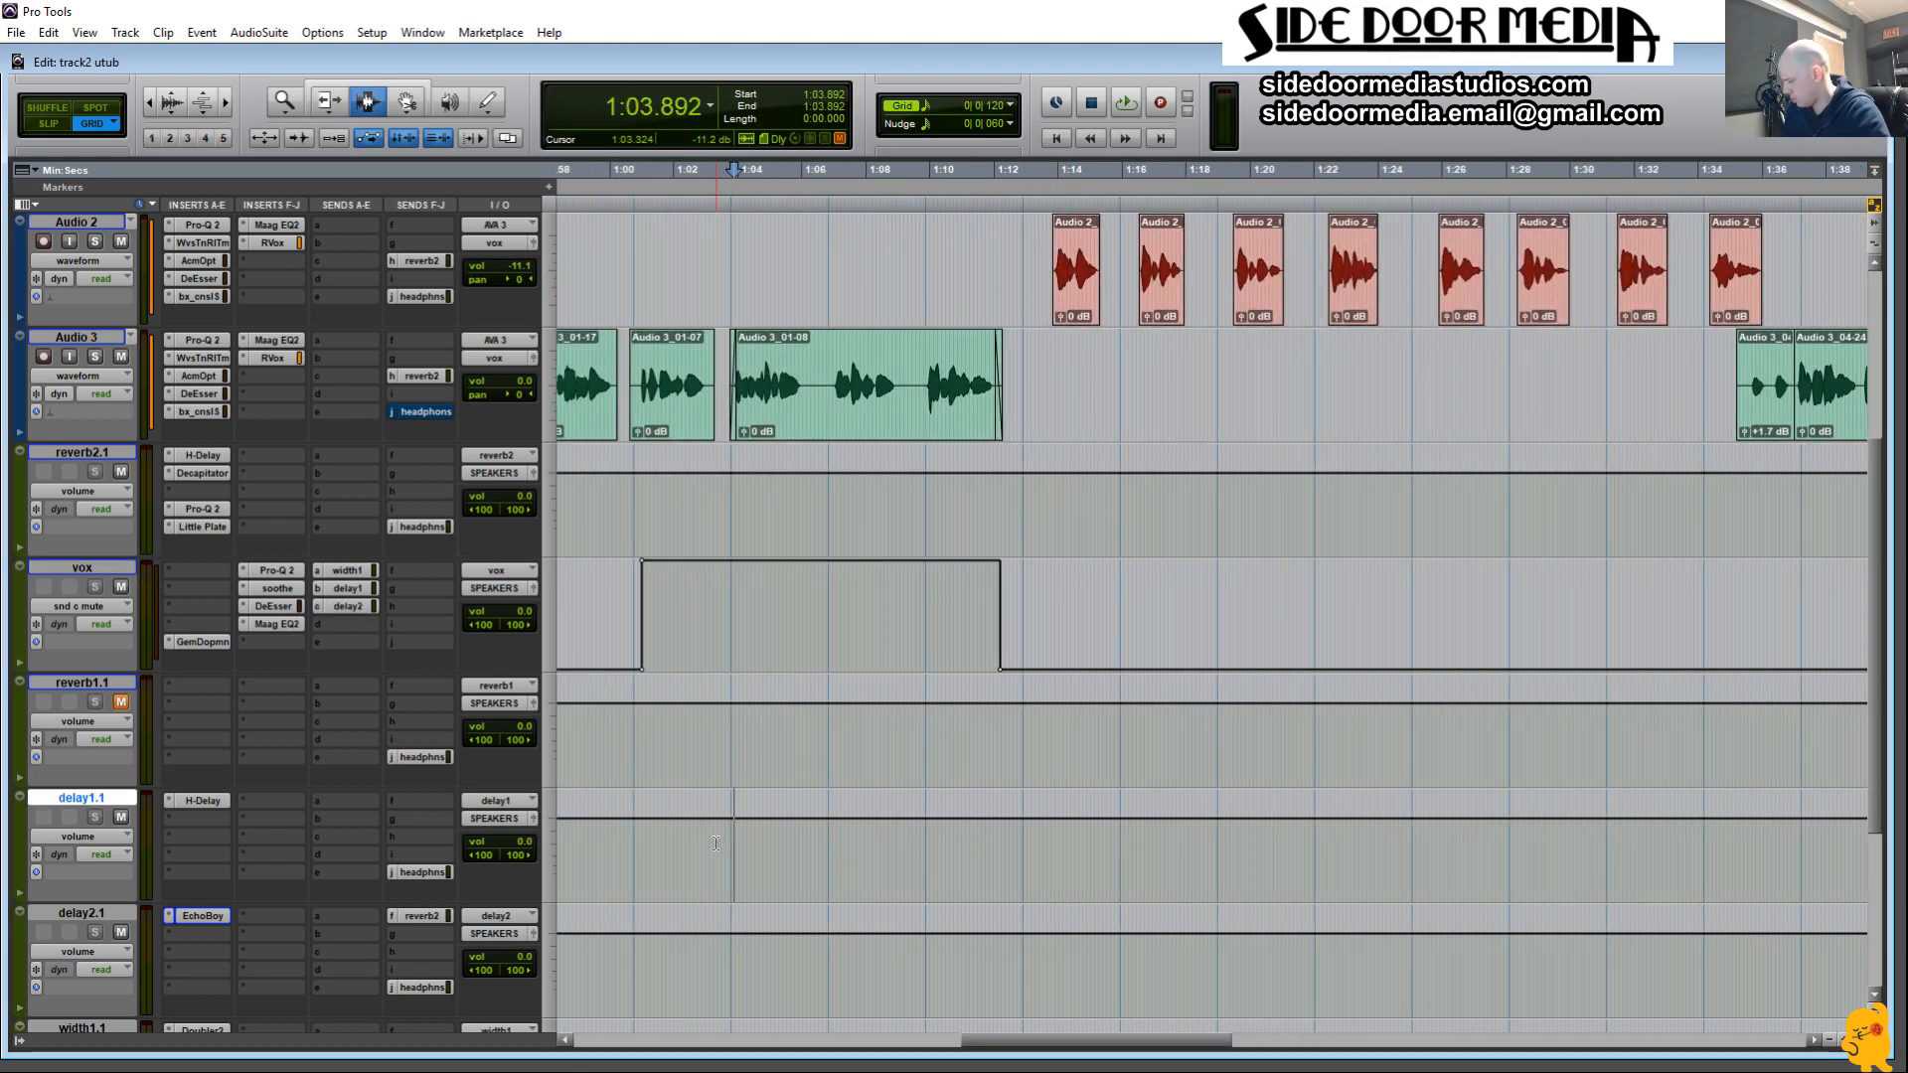
key(r)
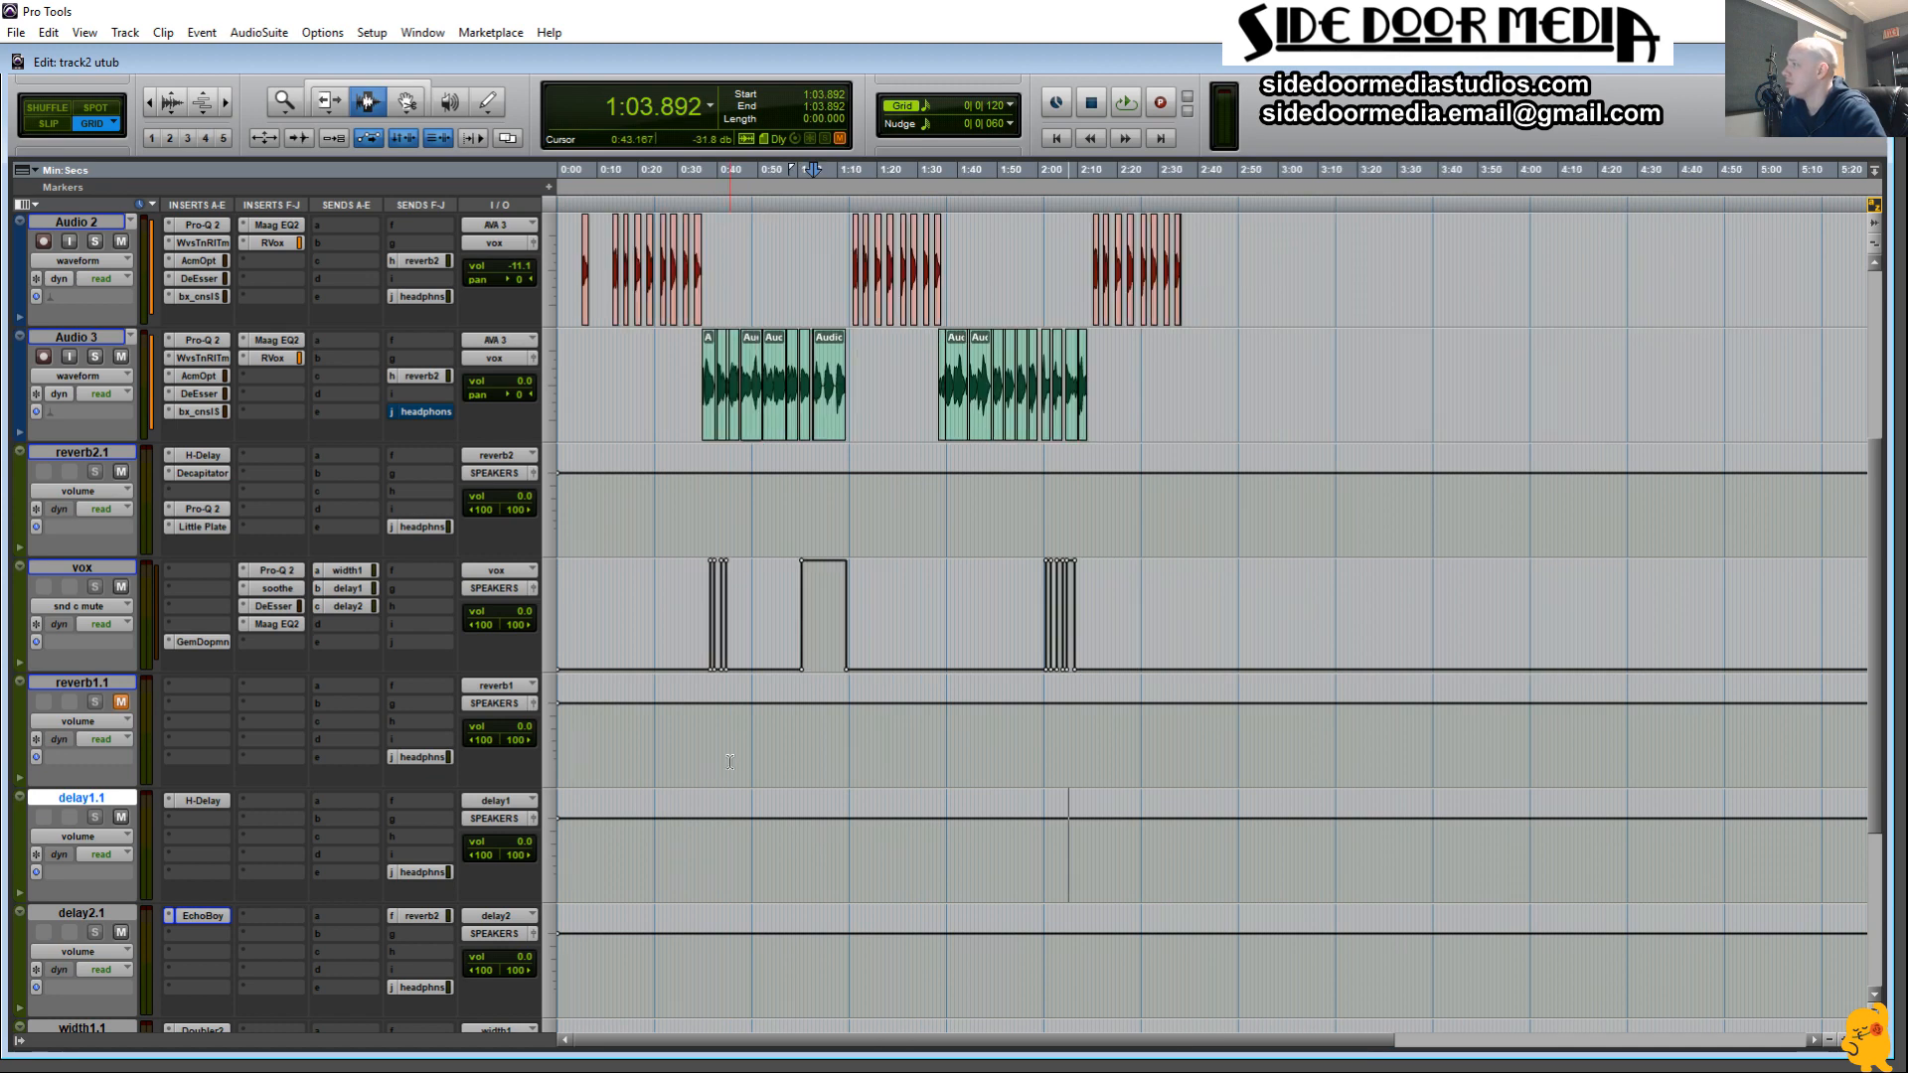
scroll(728, 764, up, 1)
scroll(729, 764, down, 3)
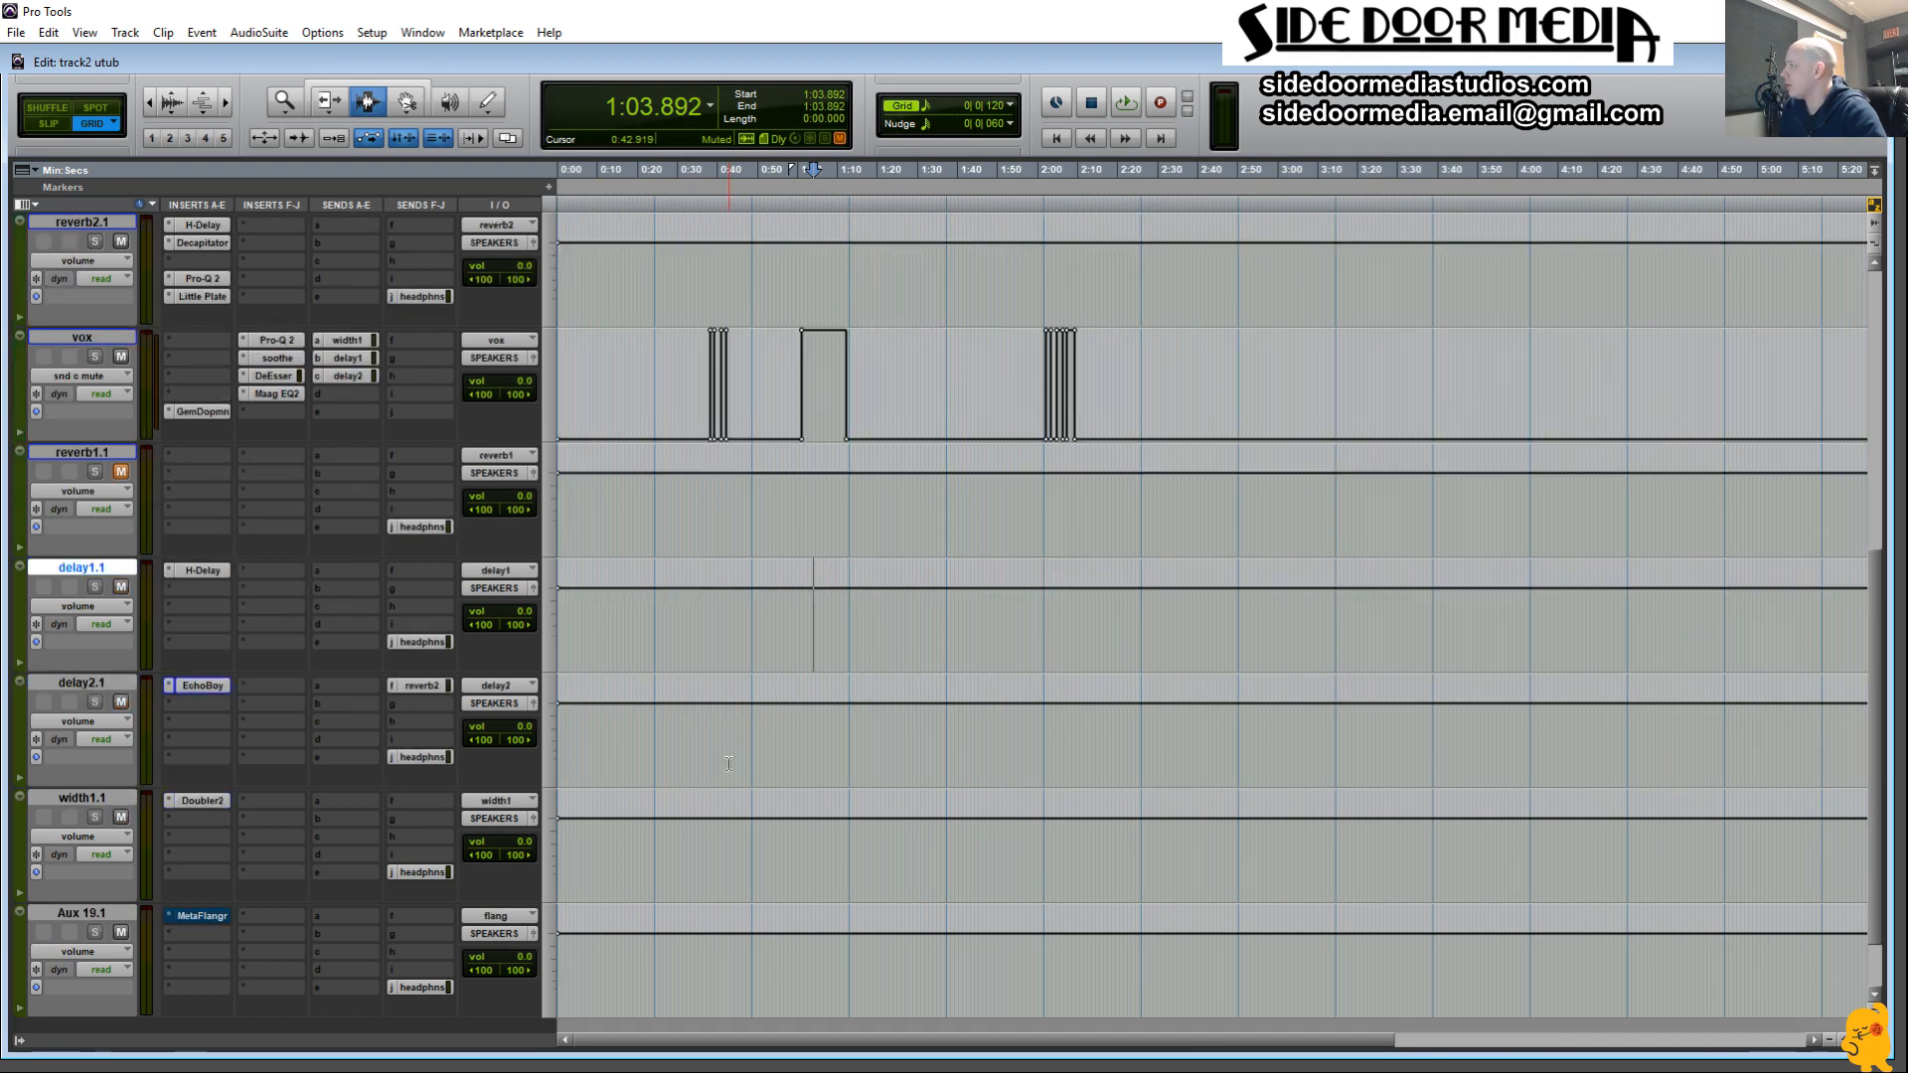
scroll(729, 764, up, 5)
scroll(728, 764, down, 5)
scroll(729, 765, down, 1)
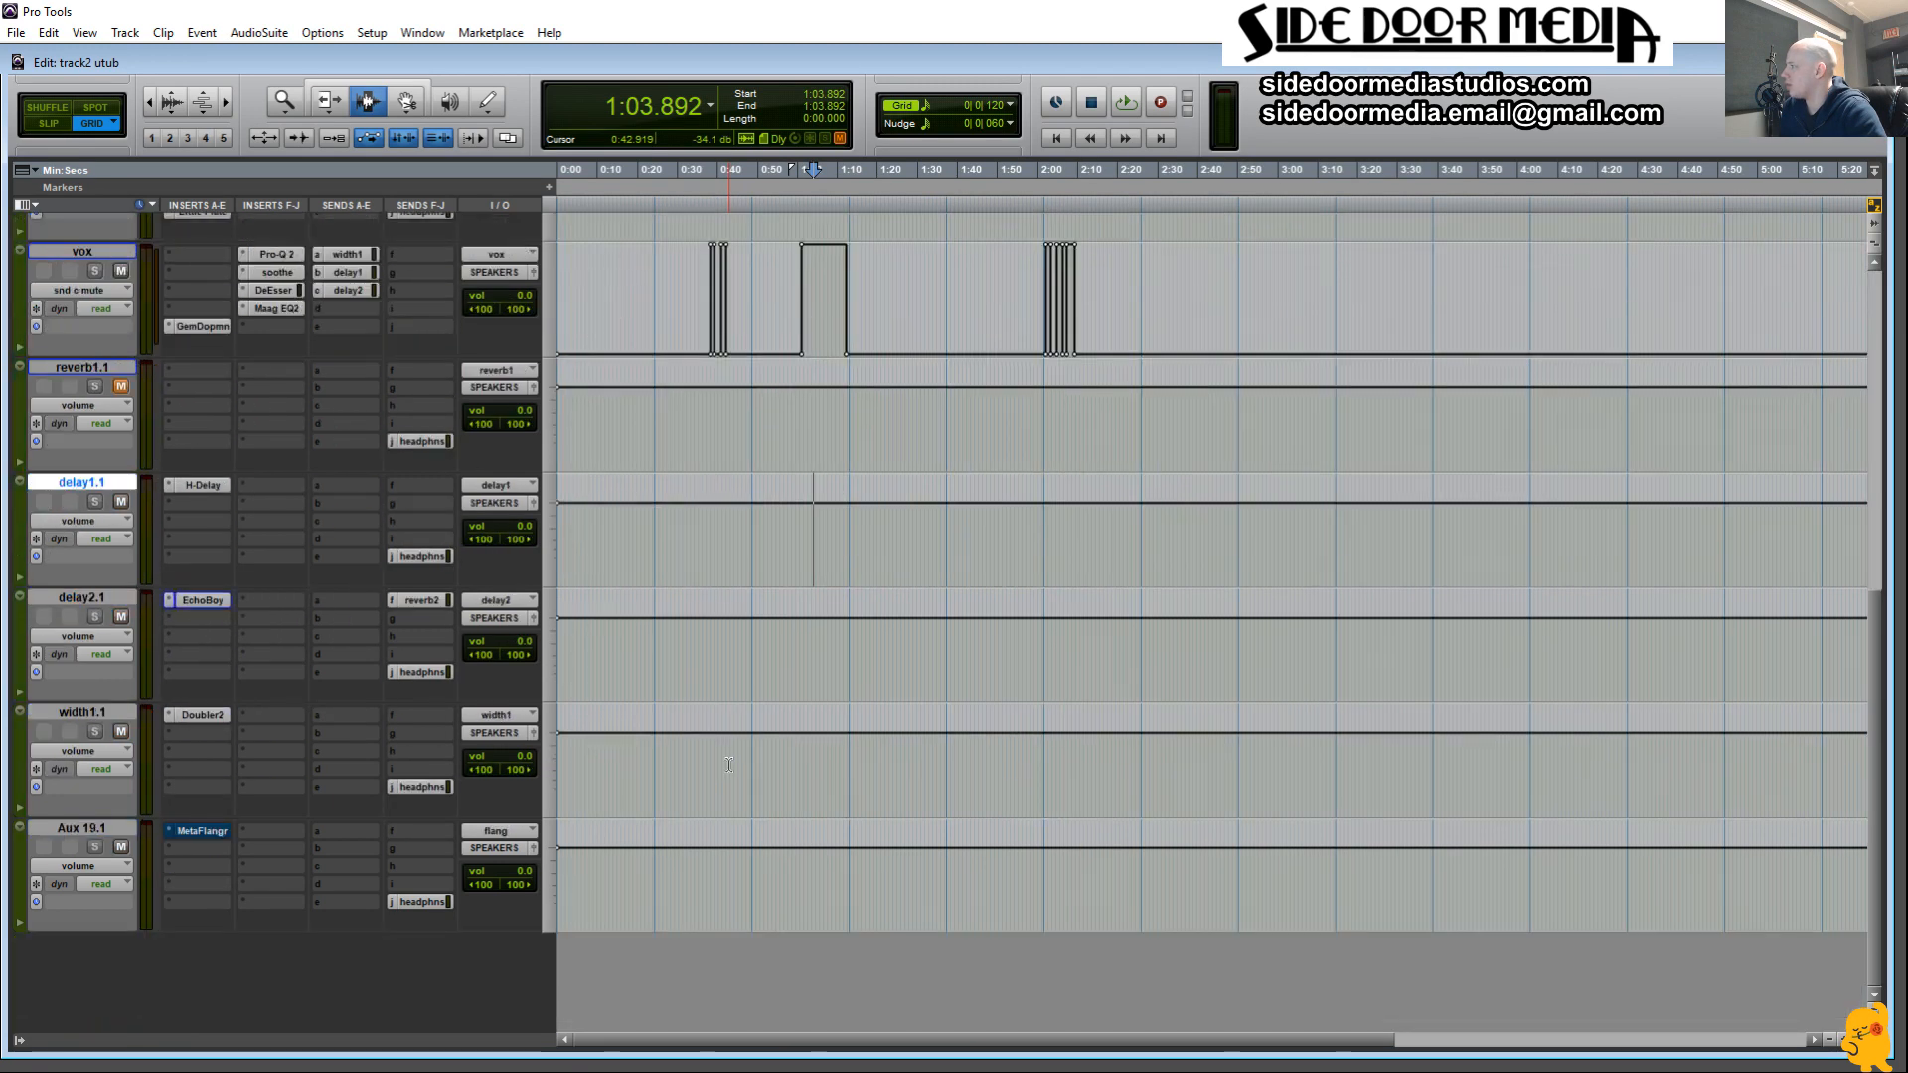
scroll(728, 765, up, 3)
scroll(455, 1012, down, 3)
scroll(653, 730, up, 6)
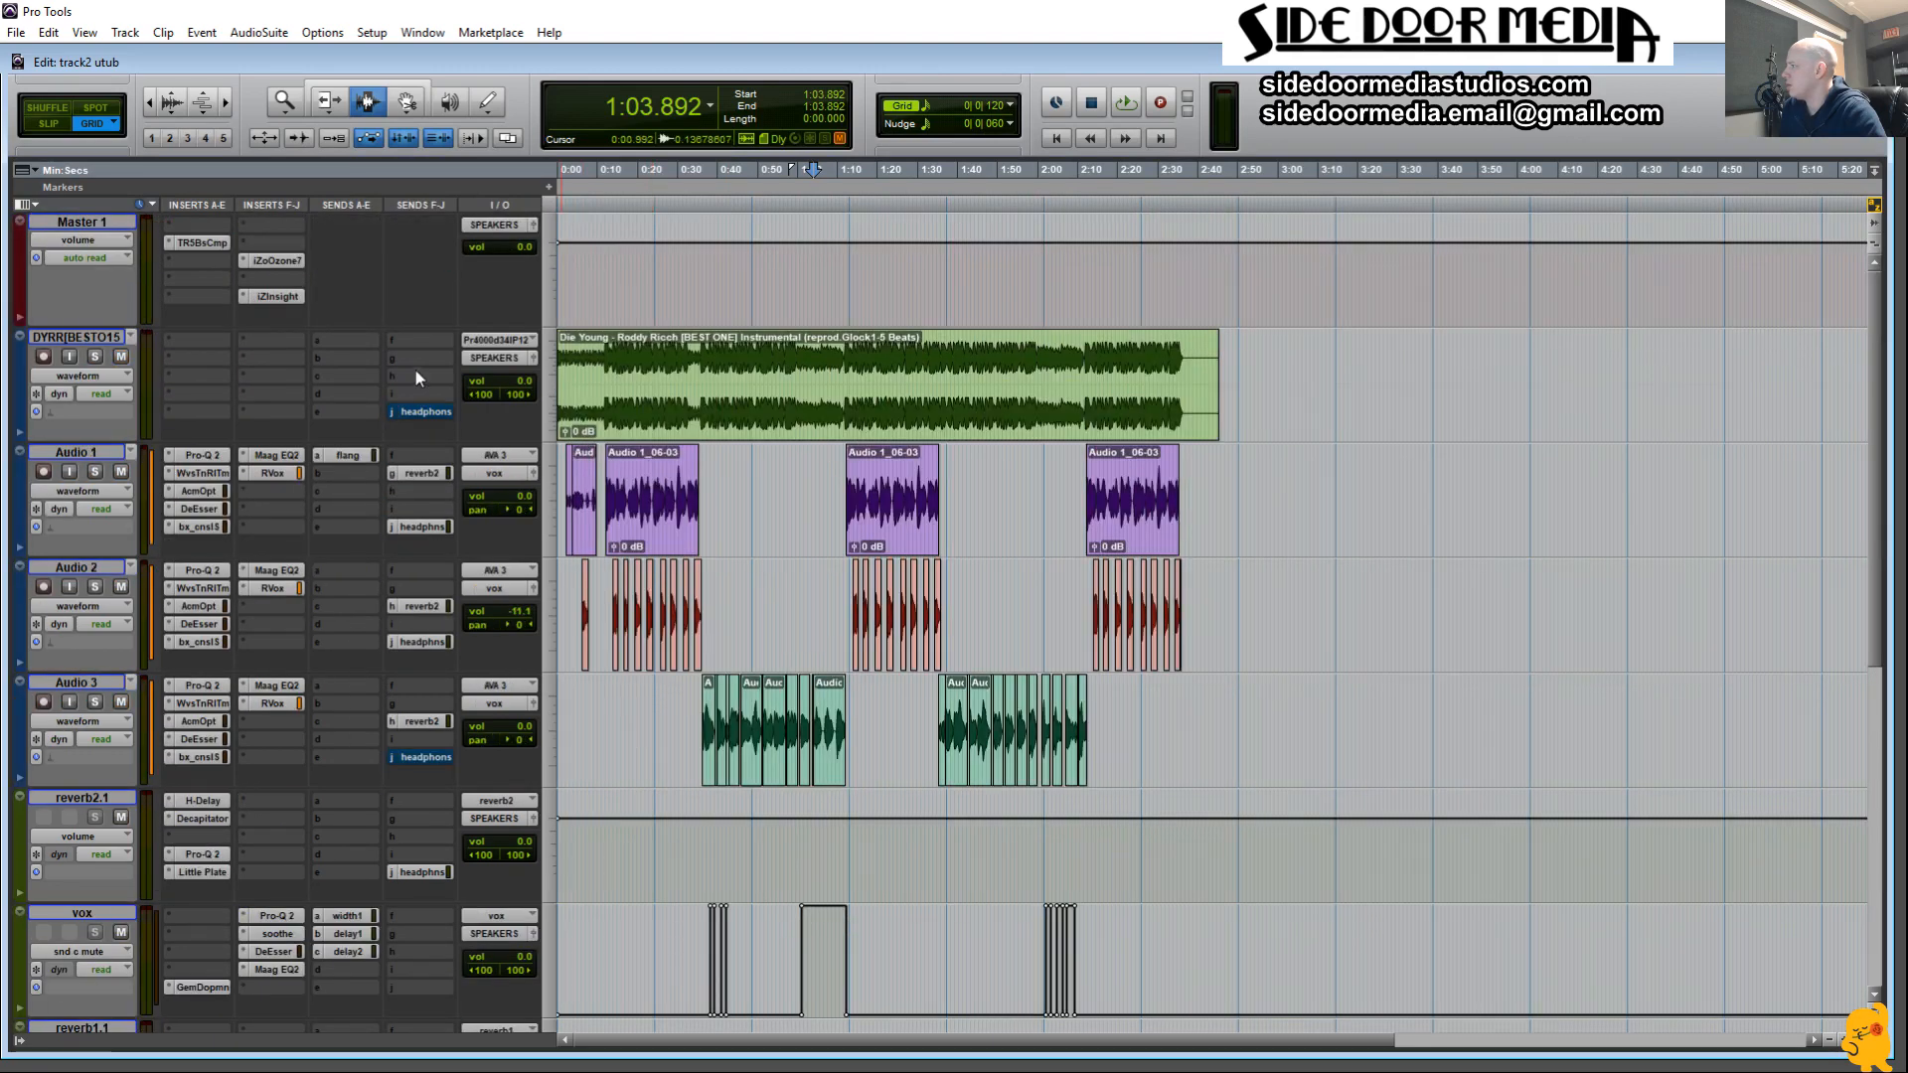
scroll(415, 369, down, 6)
scroll(452, 775, up, 6)
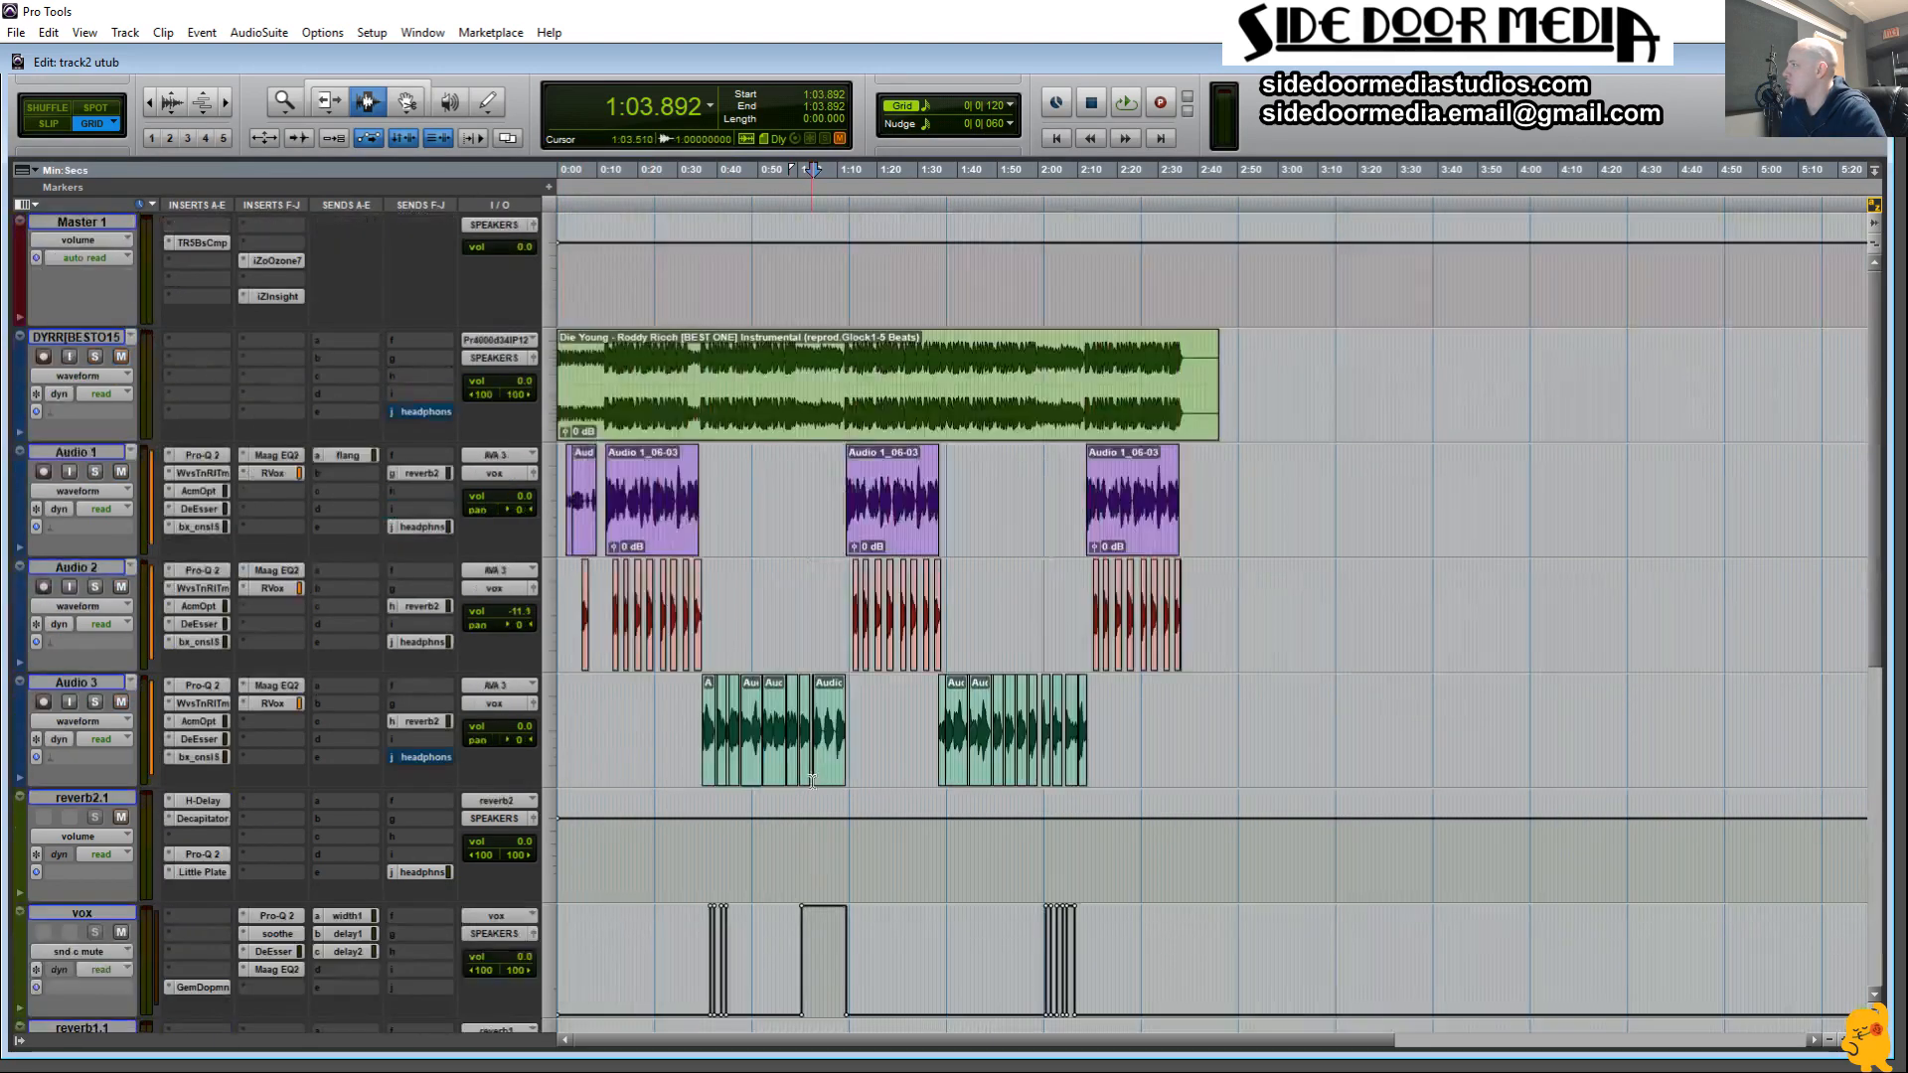
Take MetaFlanger on Aux 19.1 out of bypass and play the last Audio 1 clip from about 2:12 through it, closing the plug-in.
drag(1550, 84, 1465, 59)
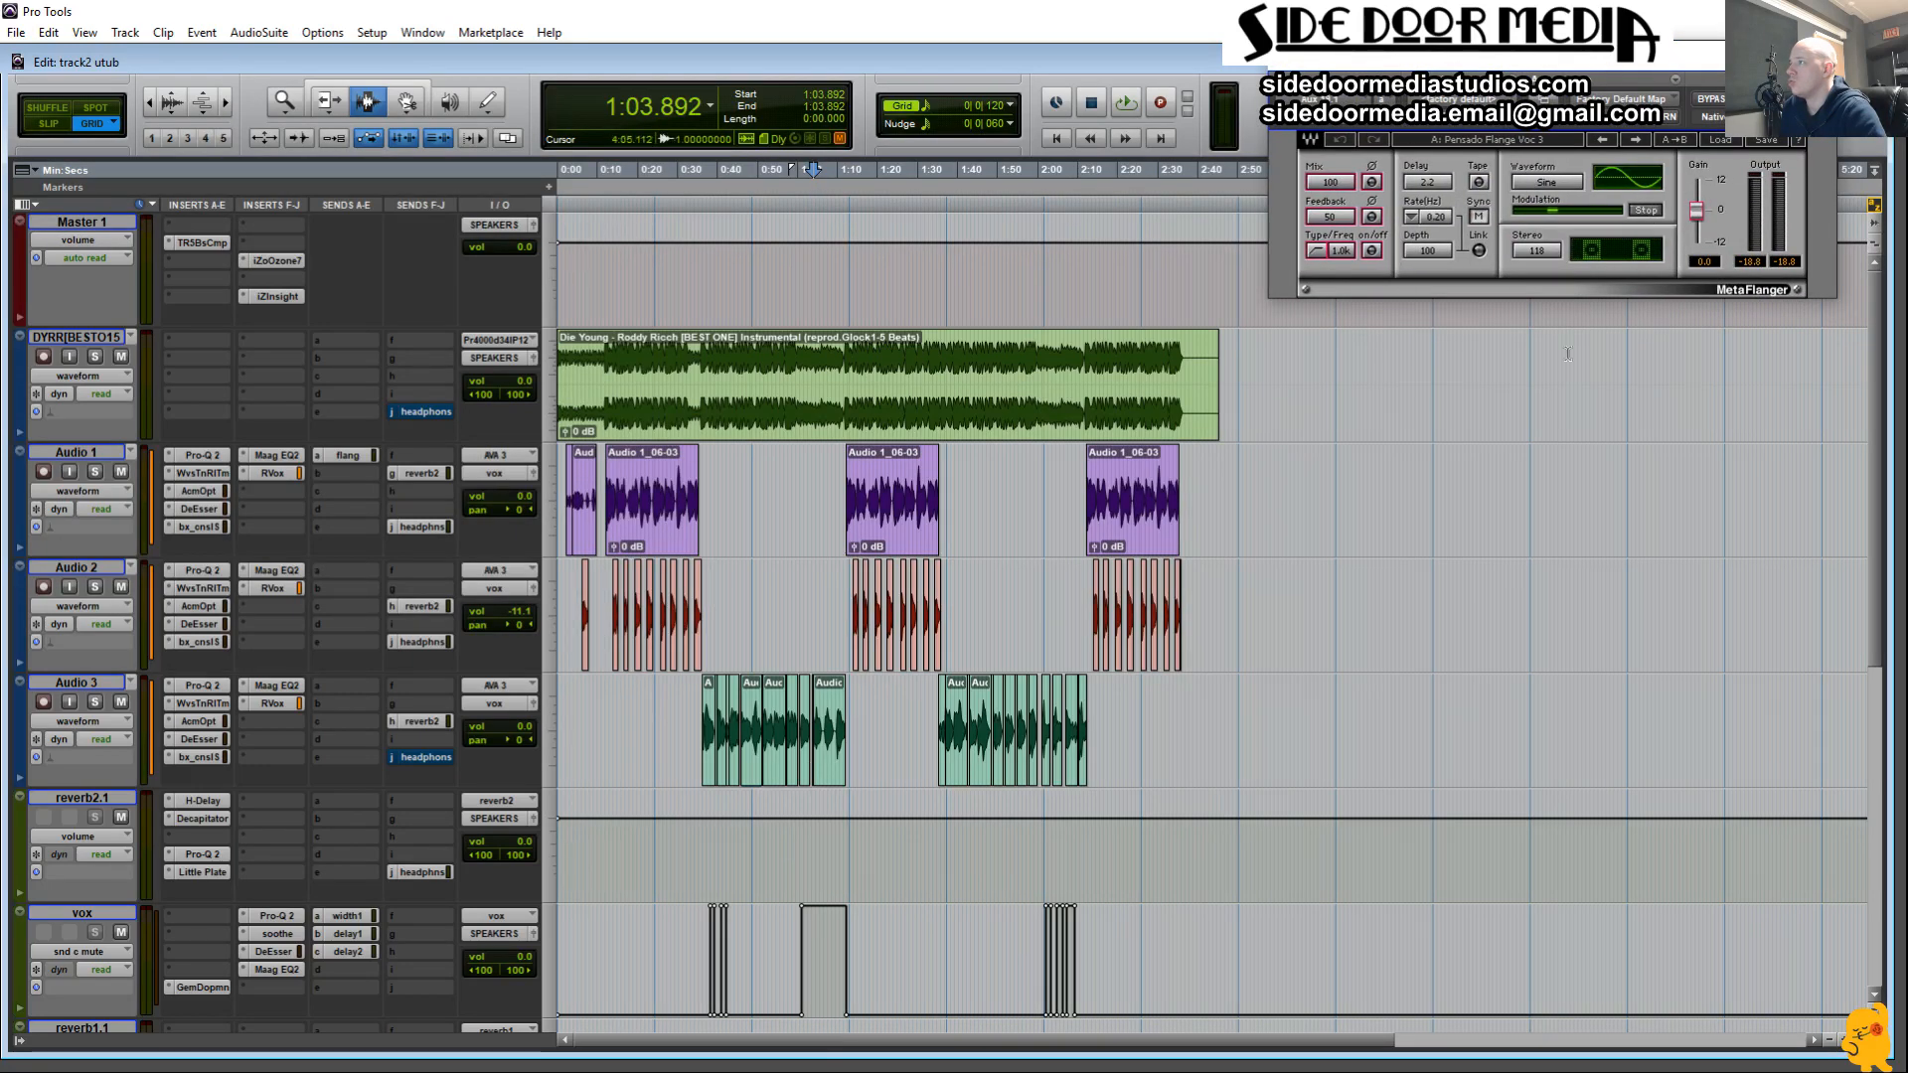
double_click(1139, 492)
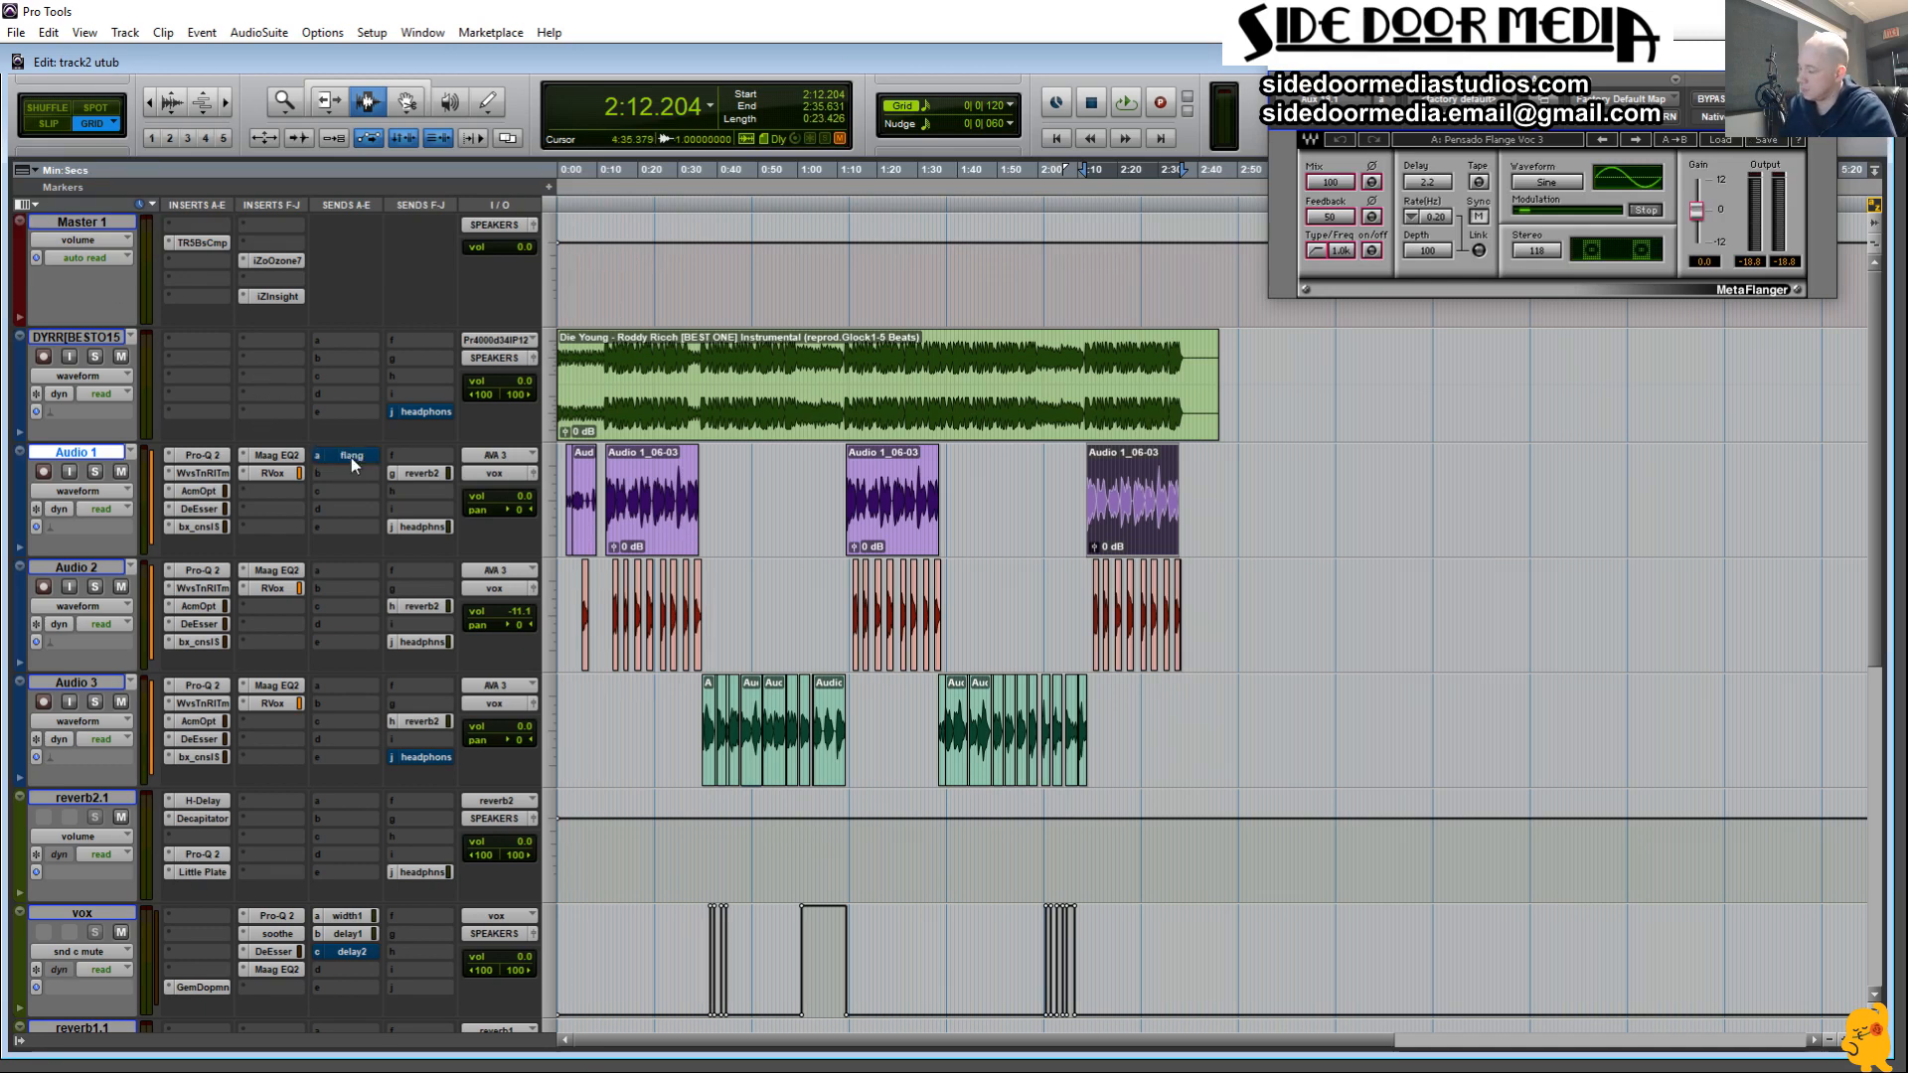
key(space)
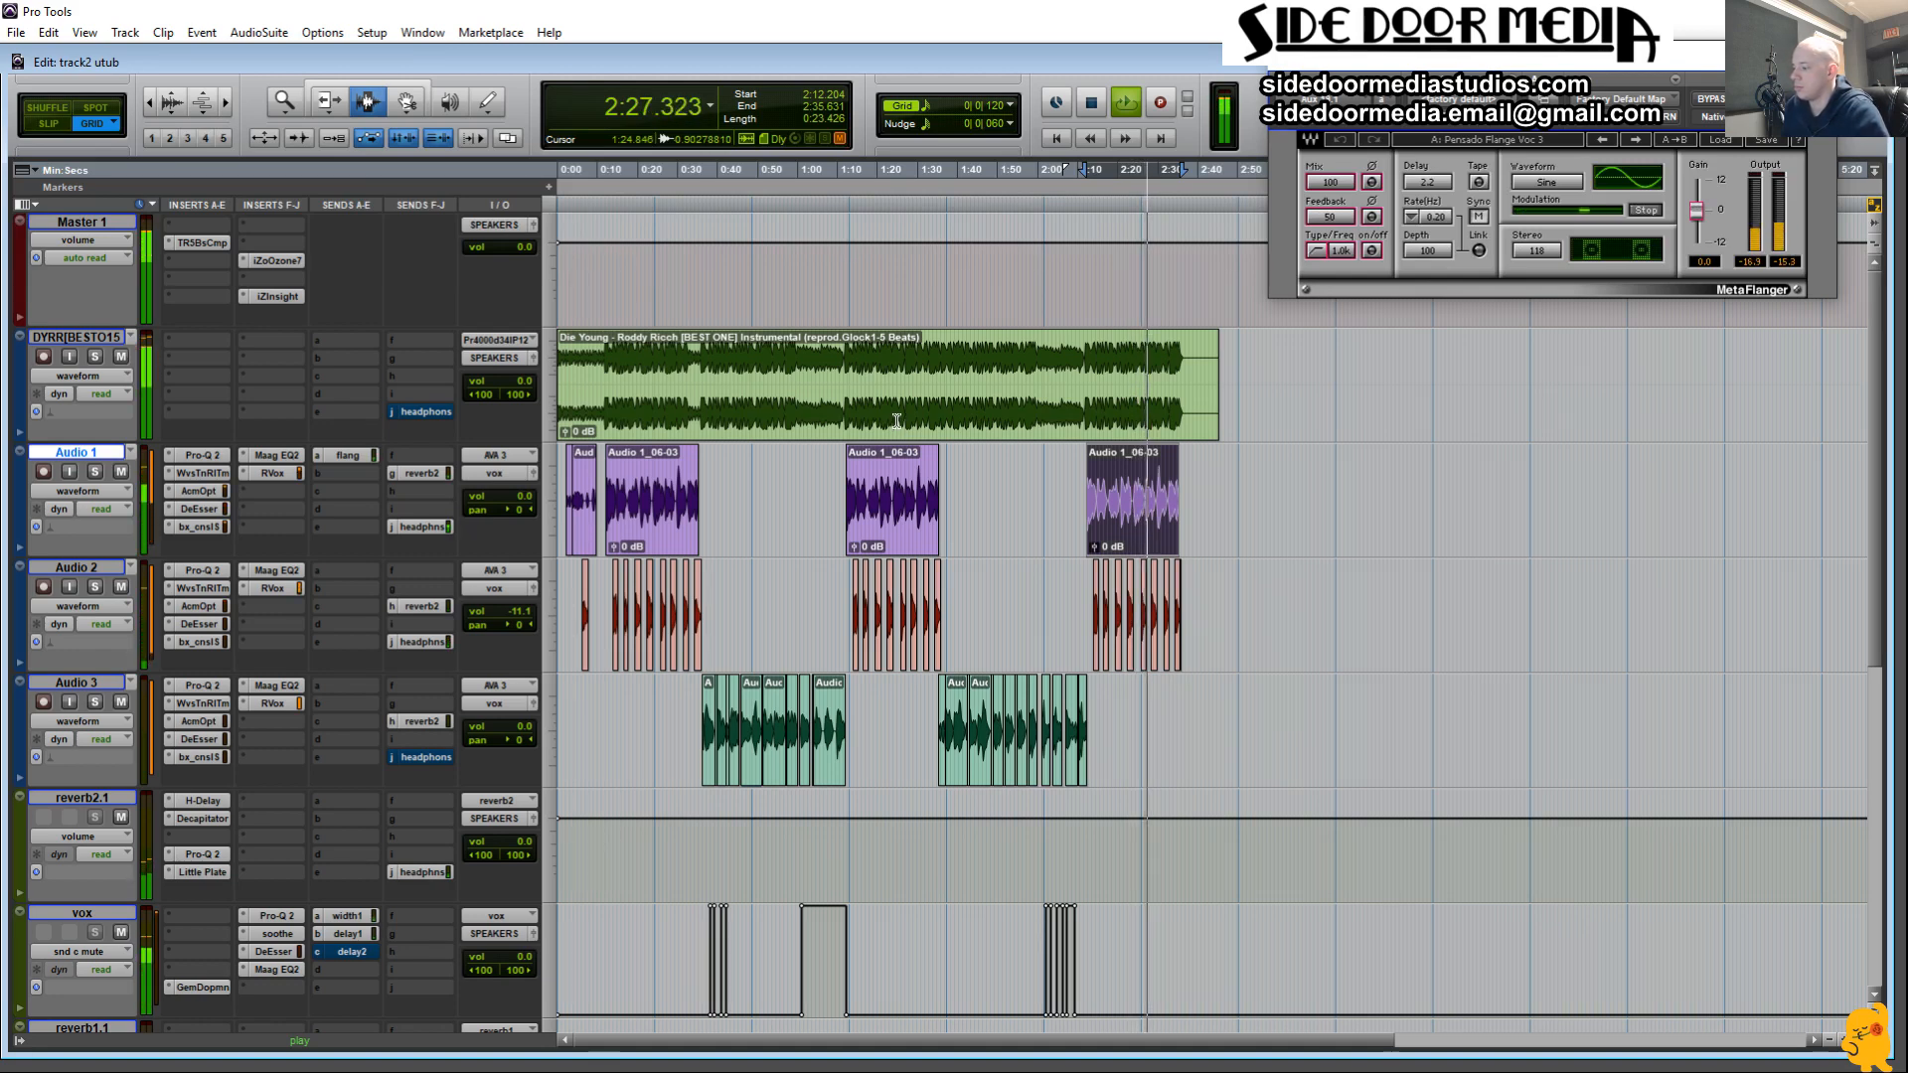
key(space)
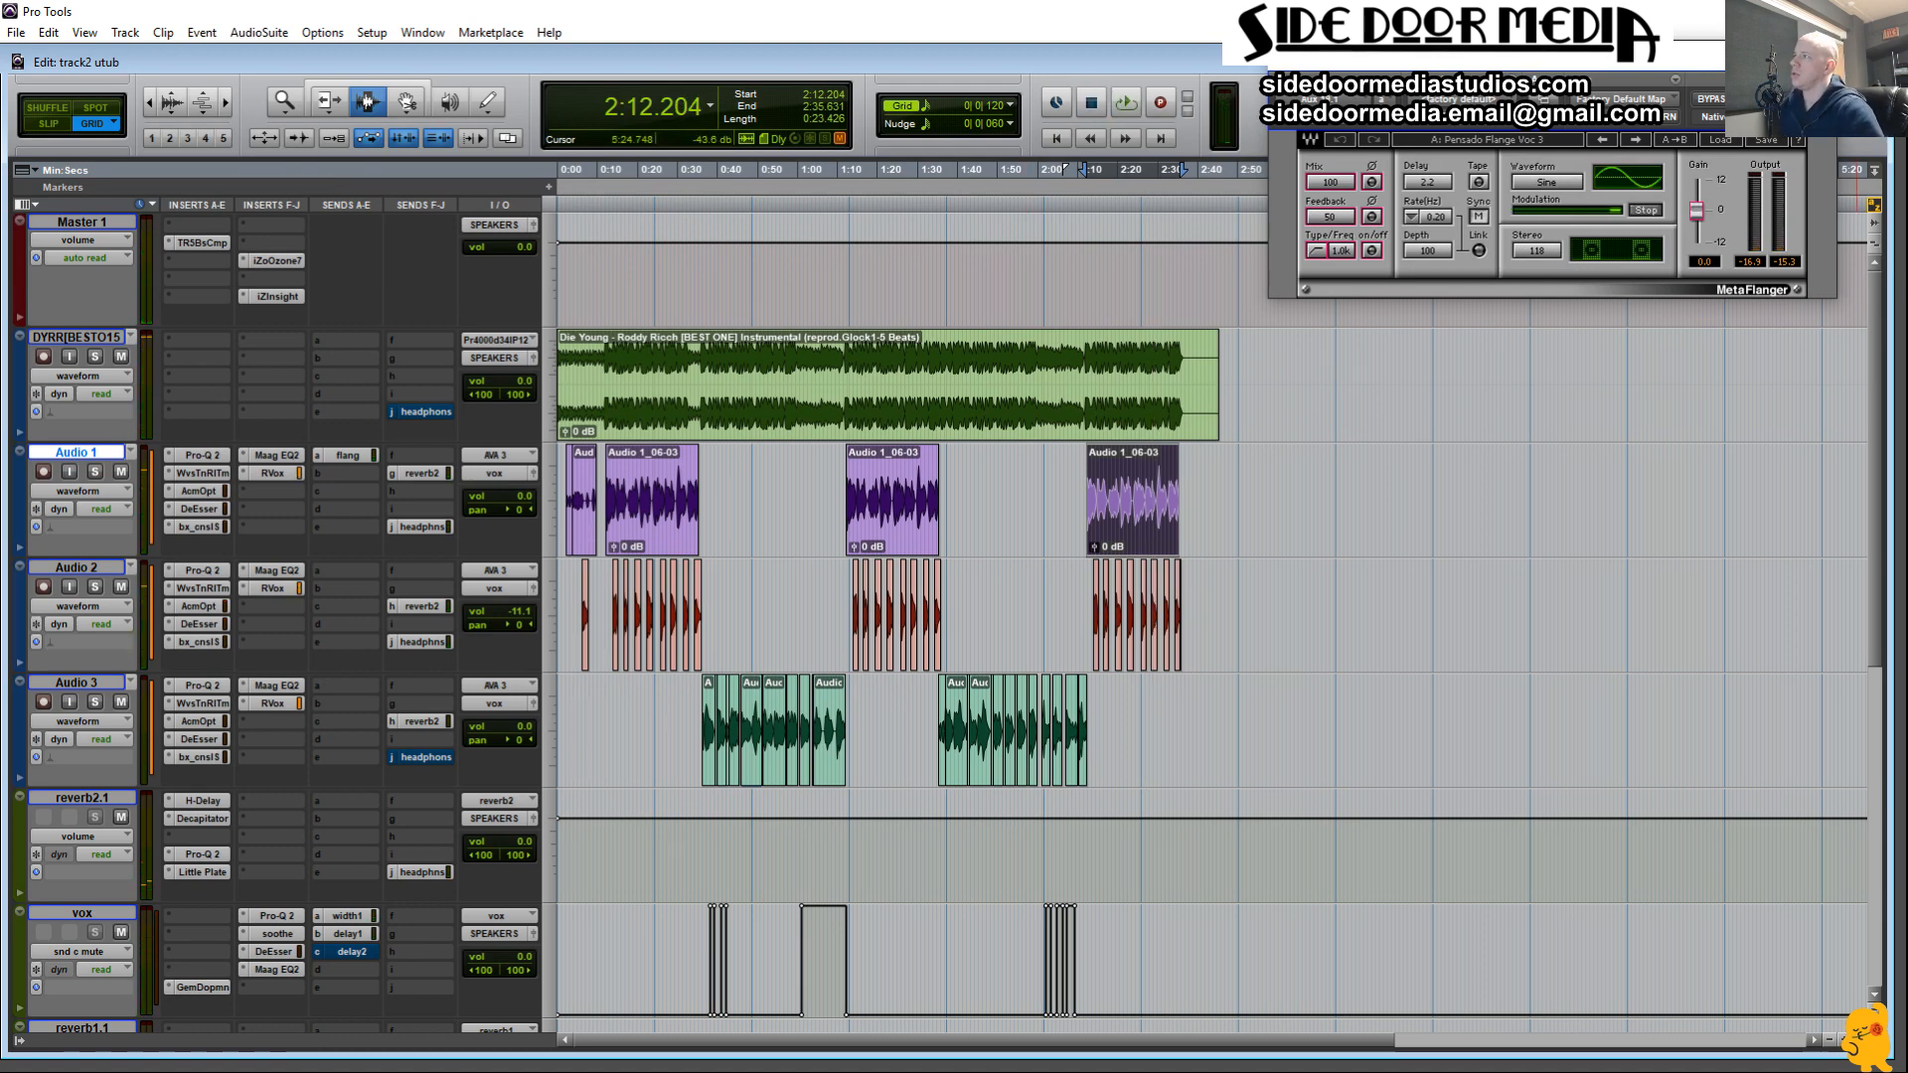
click(1818, 54)
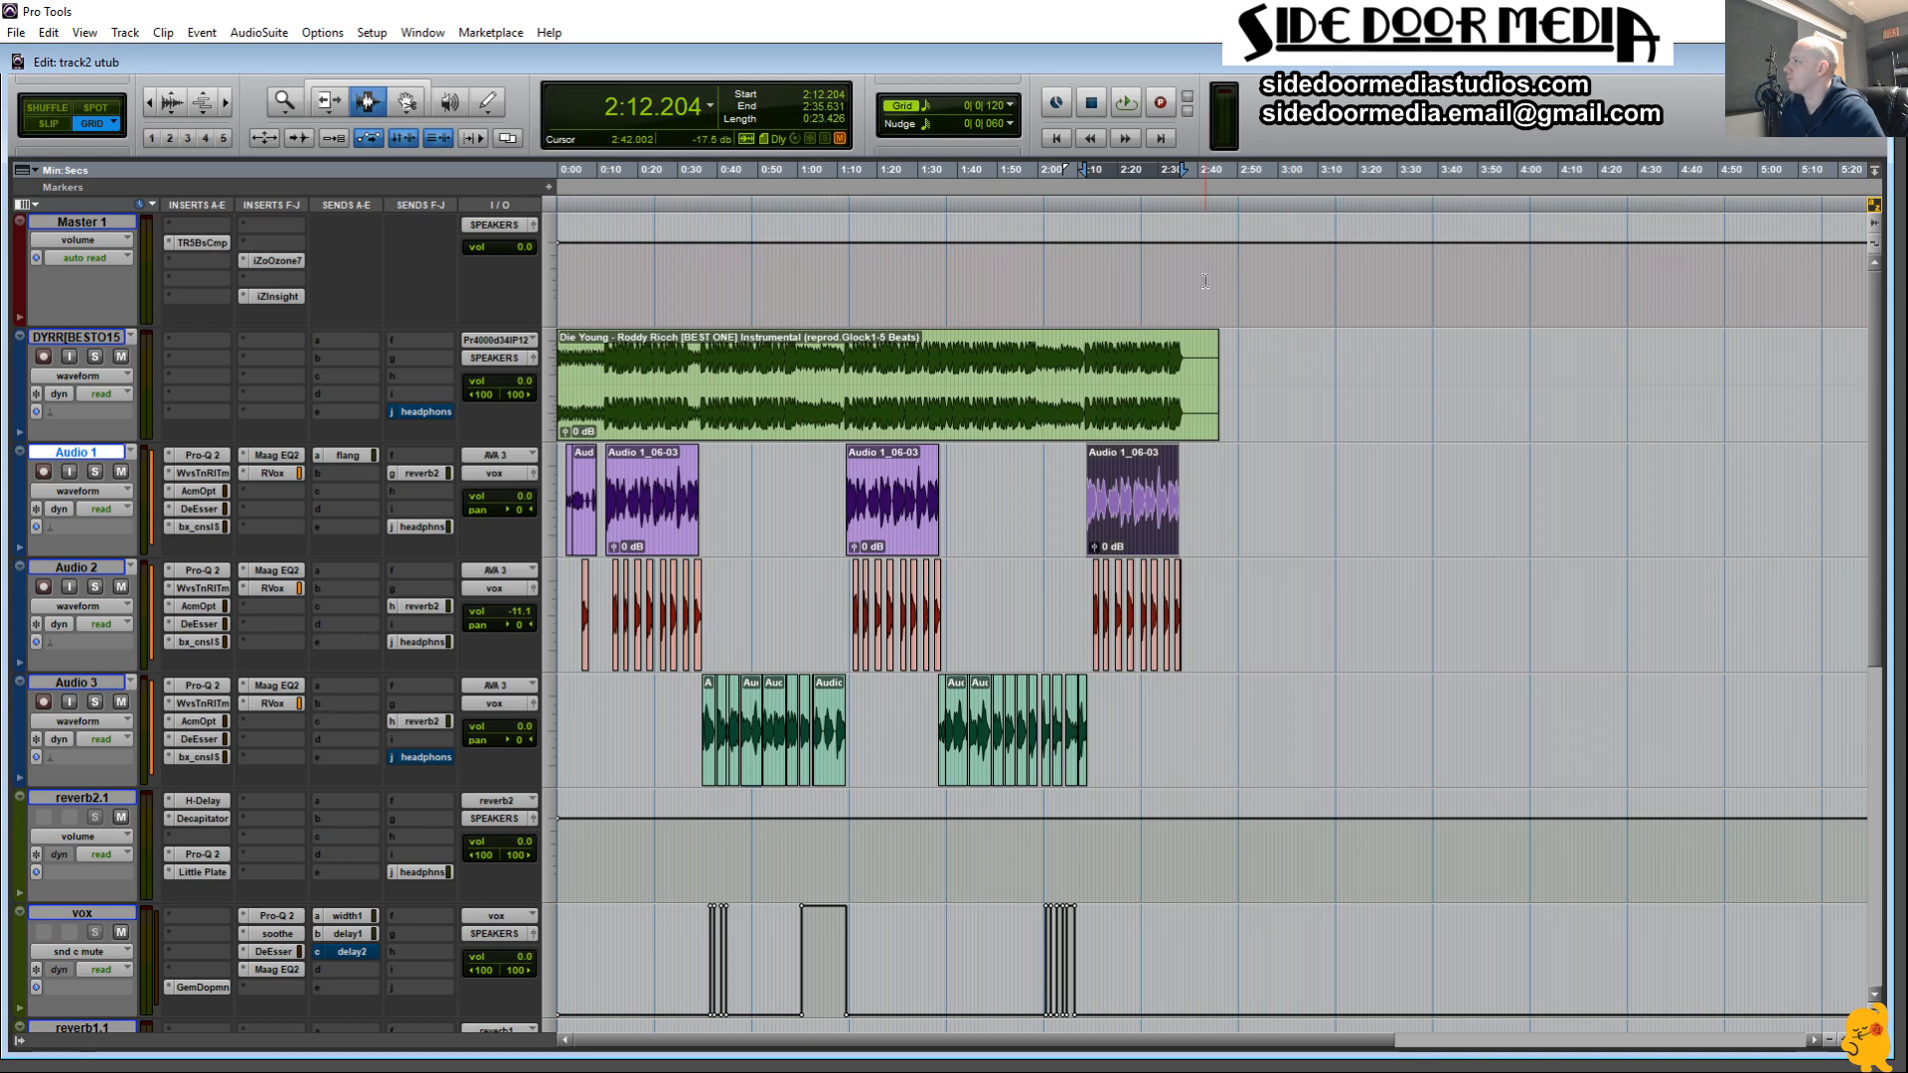
Examine the settings of the T-RackS Bus Compressor and the Ozone 7 Maximizer on the Master 1 track, closing each plug-in.
drag(1221, 282, 665, 284)
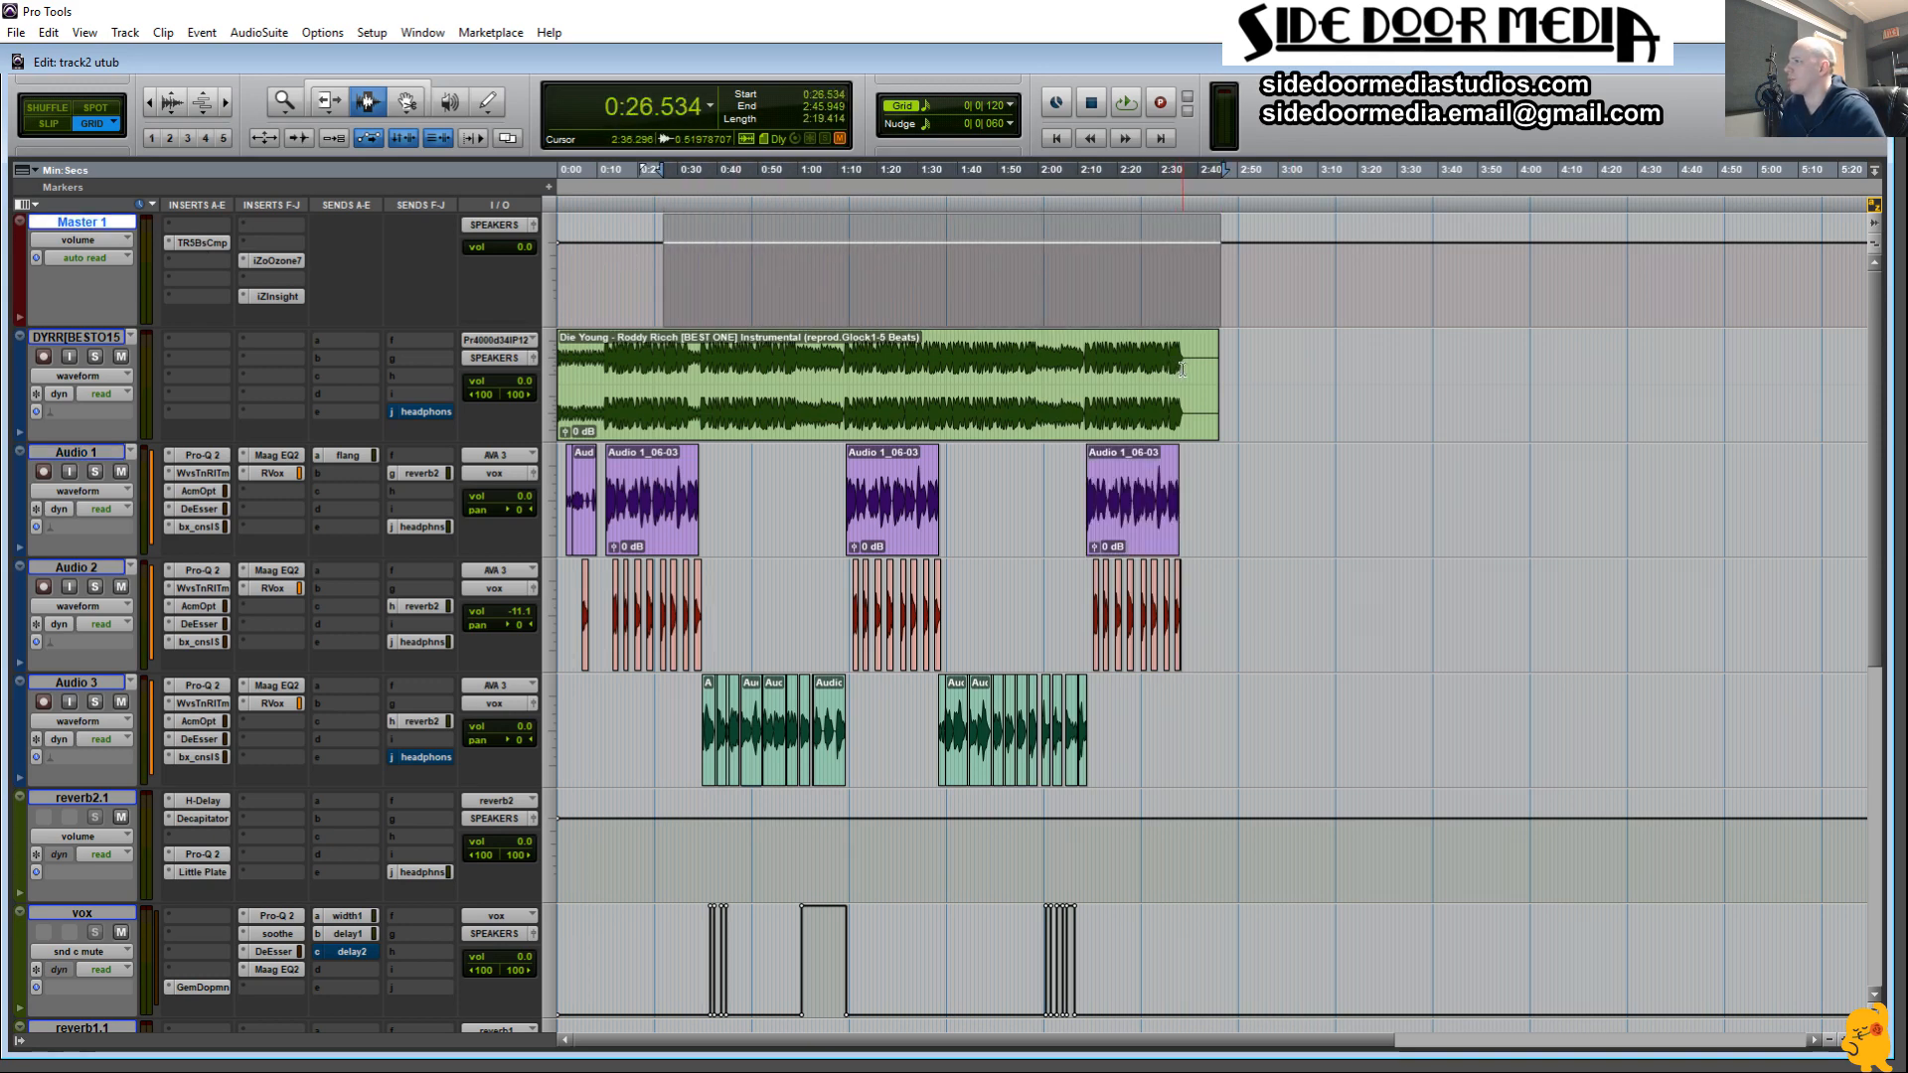
drag(1182, 369, 379, 343)
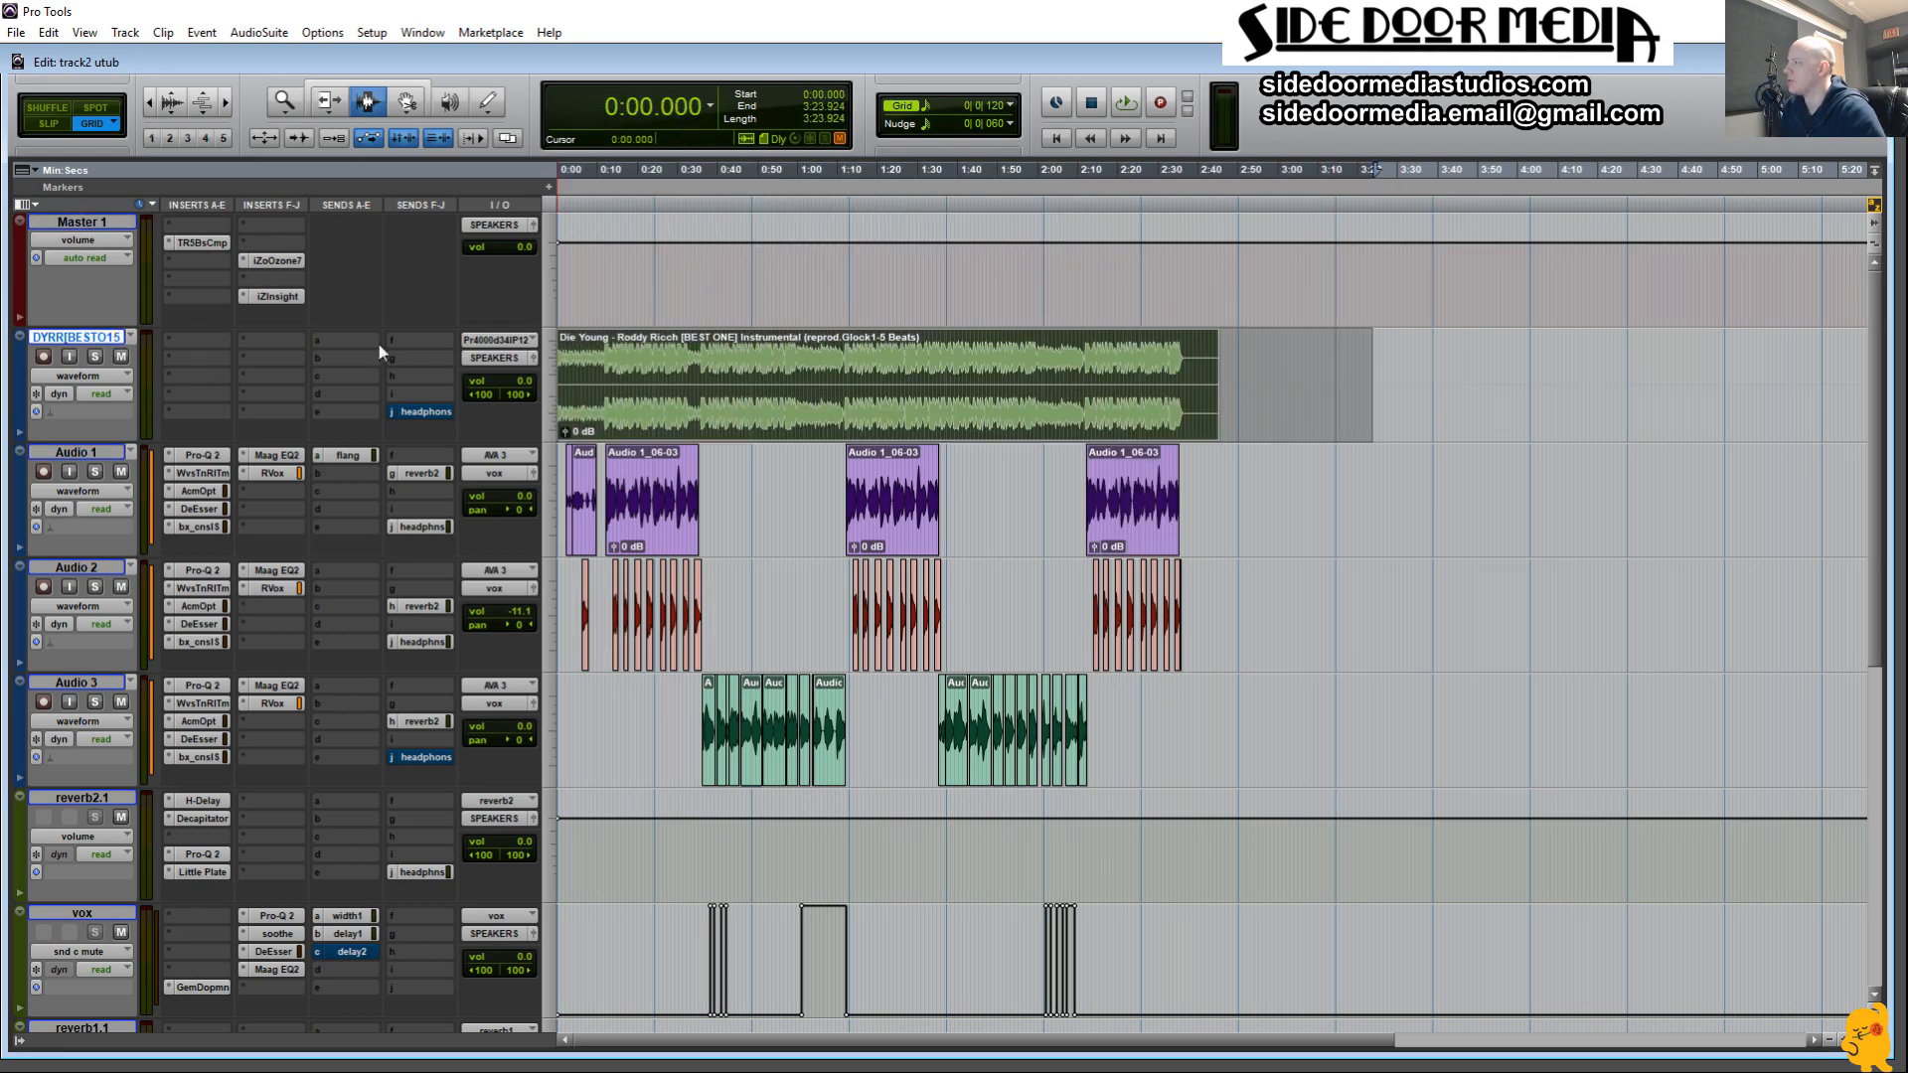
click(206, 241)
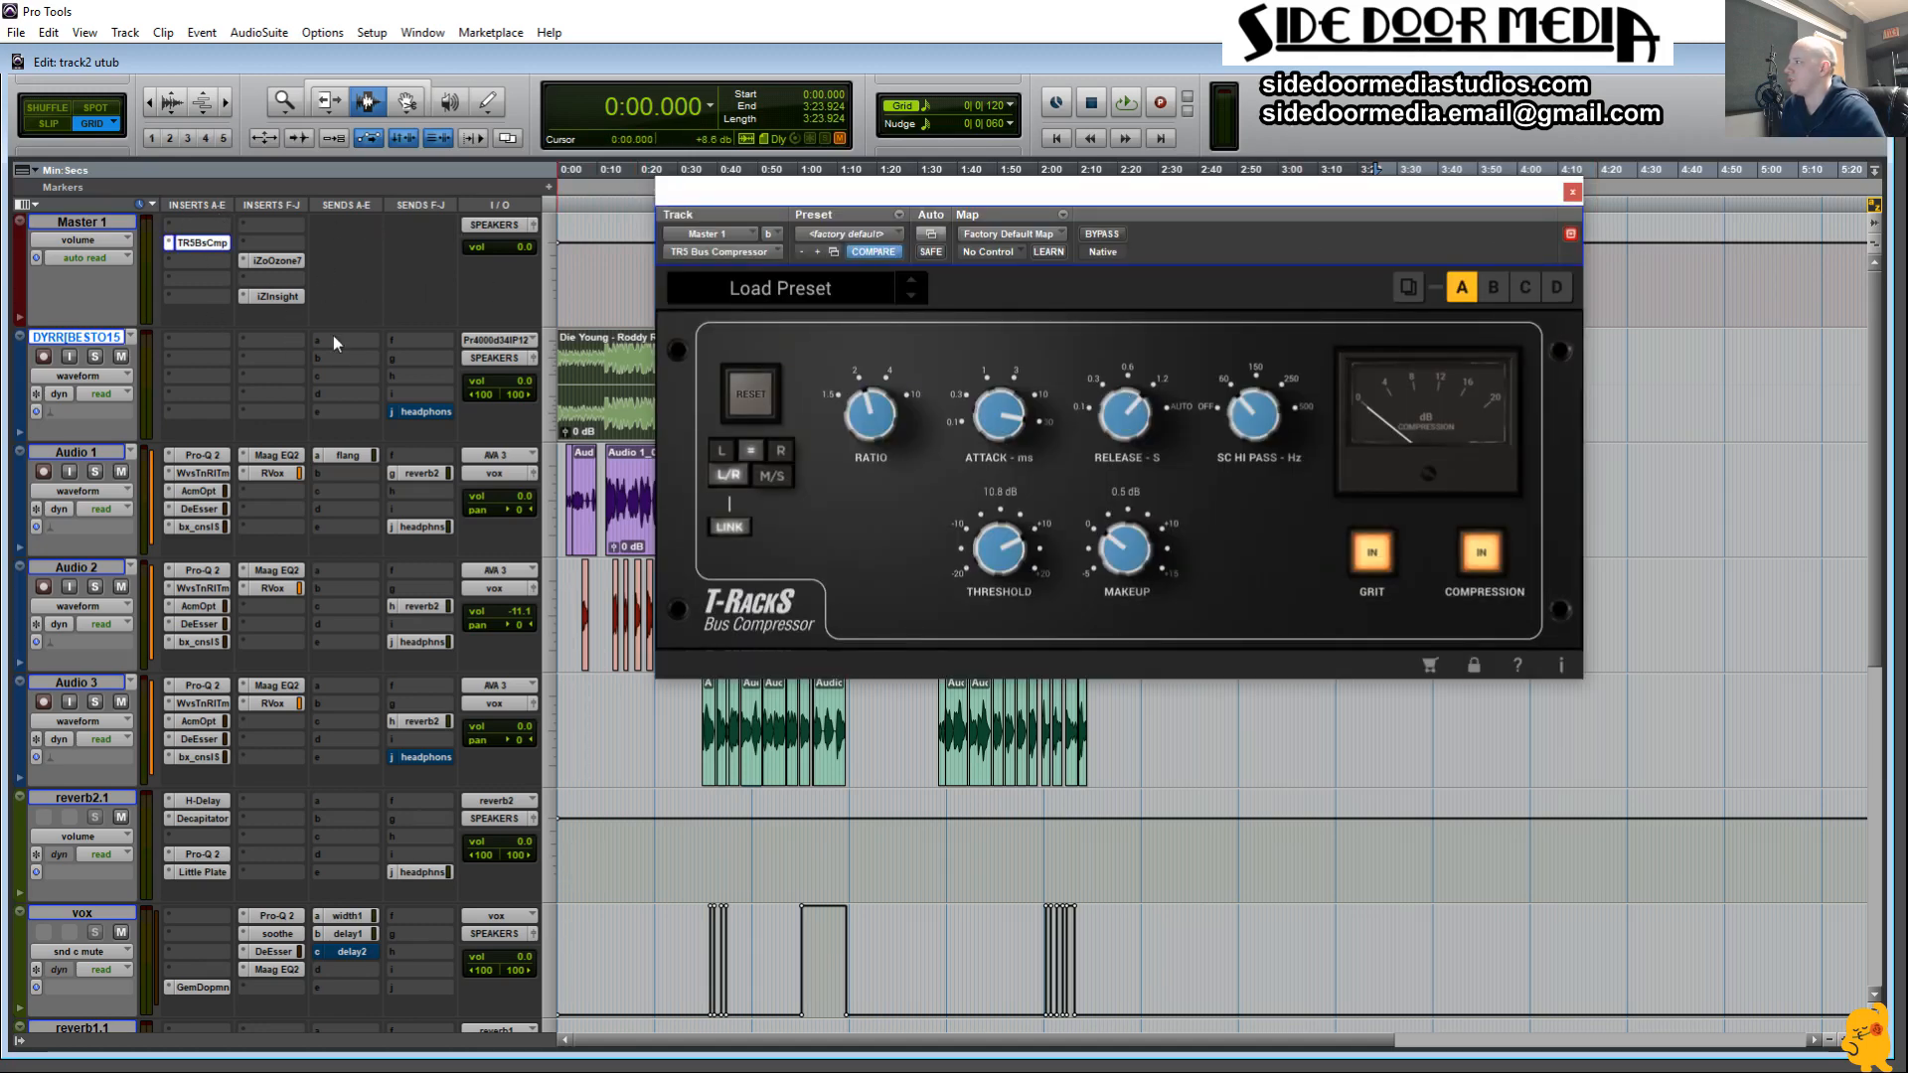
click(1572, 192)
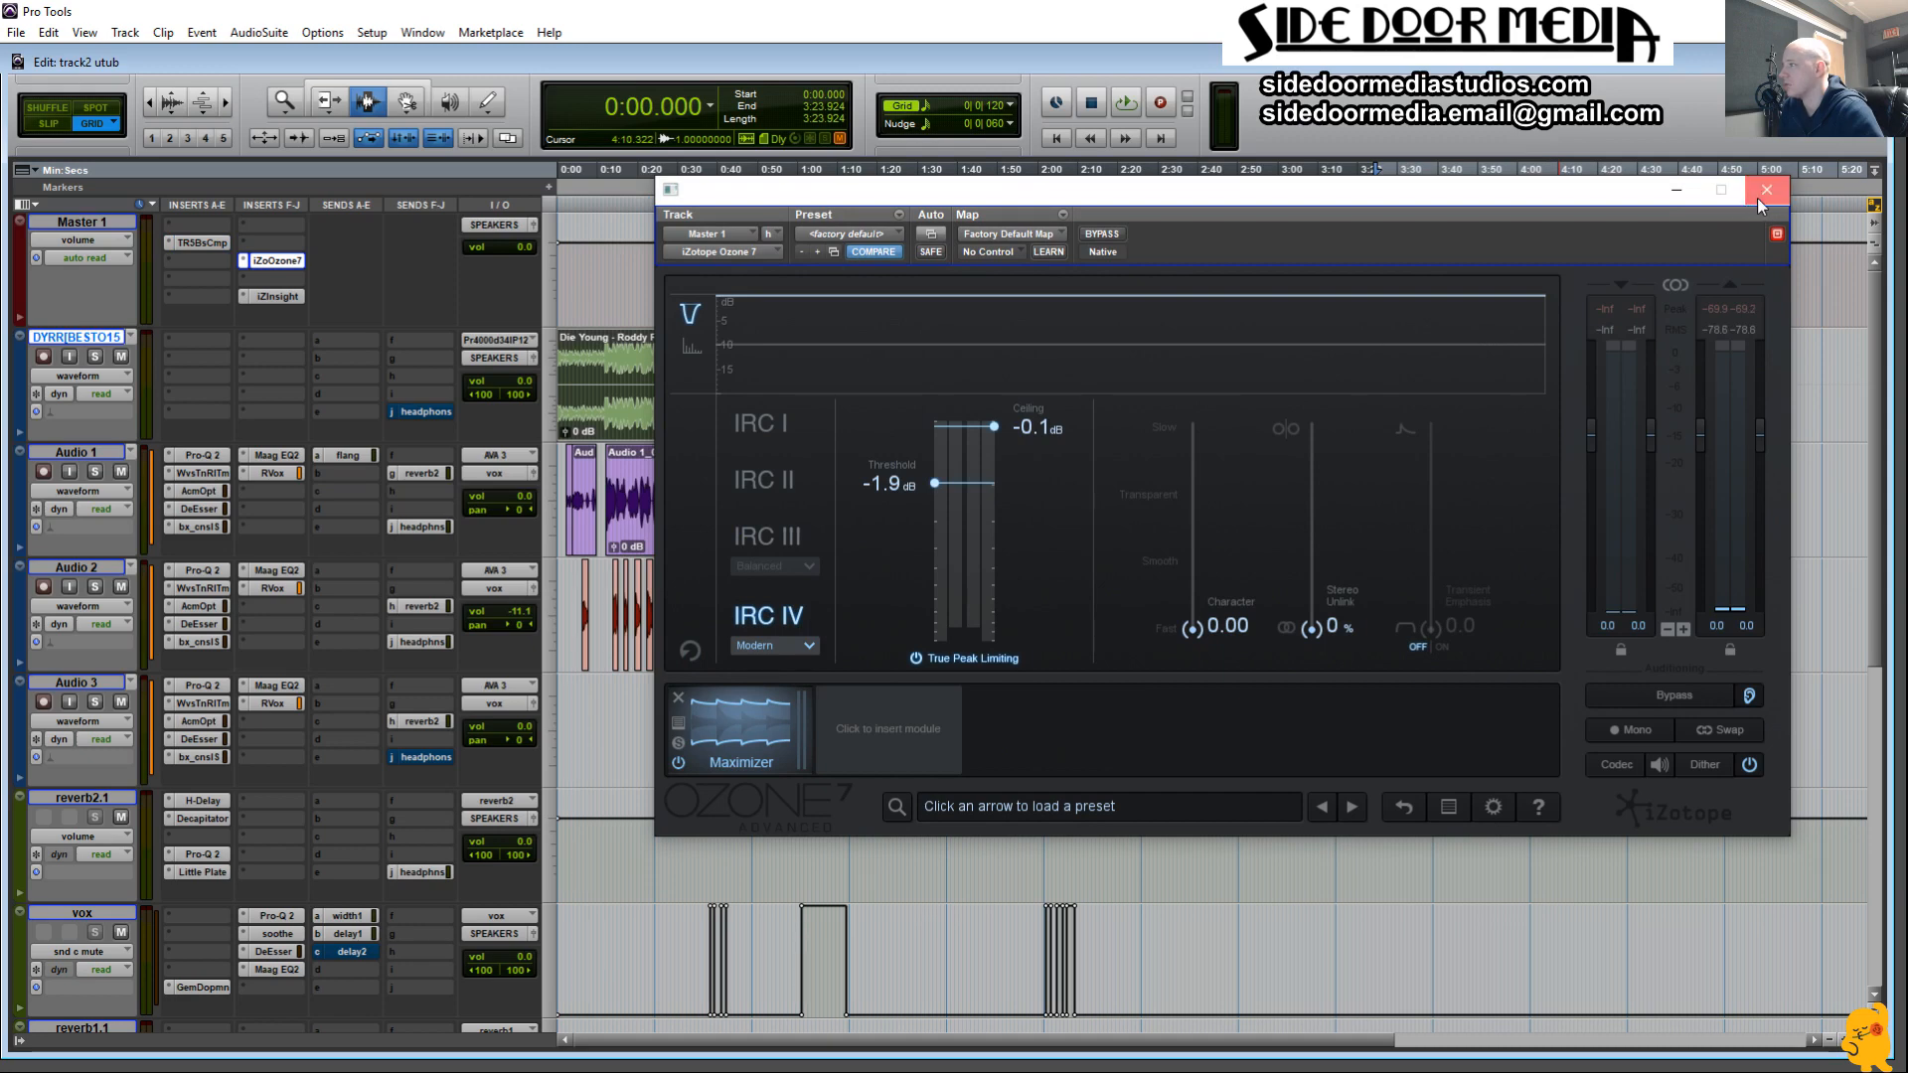
click(1765, 189)
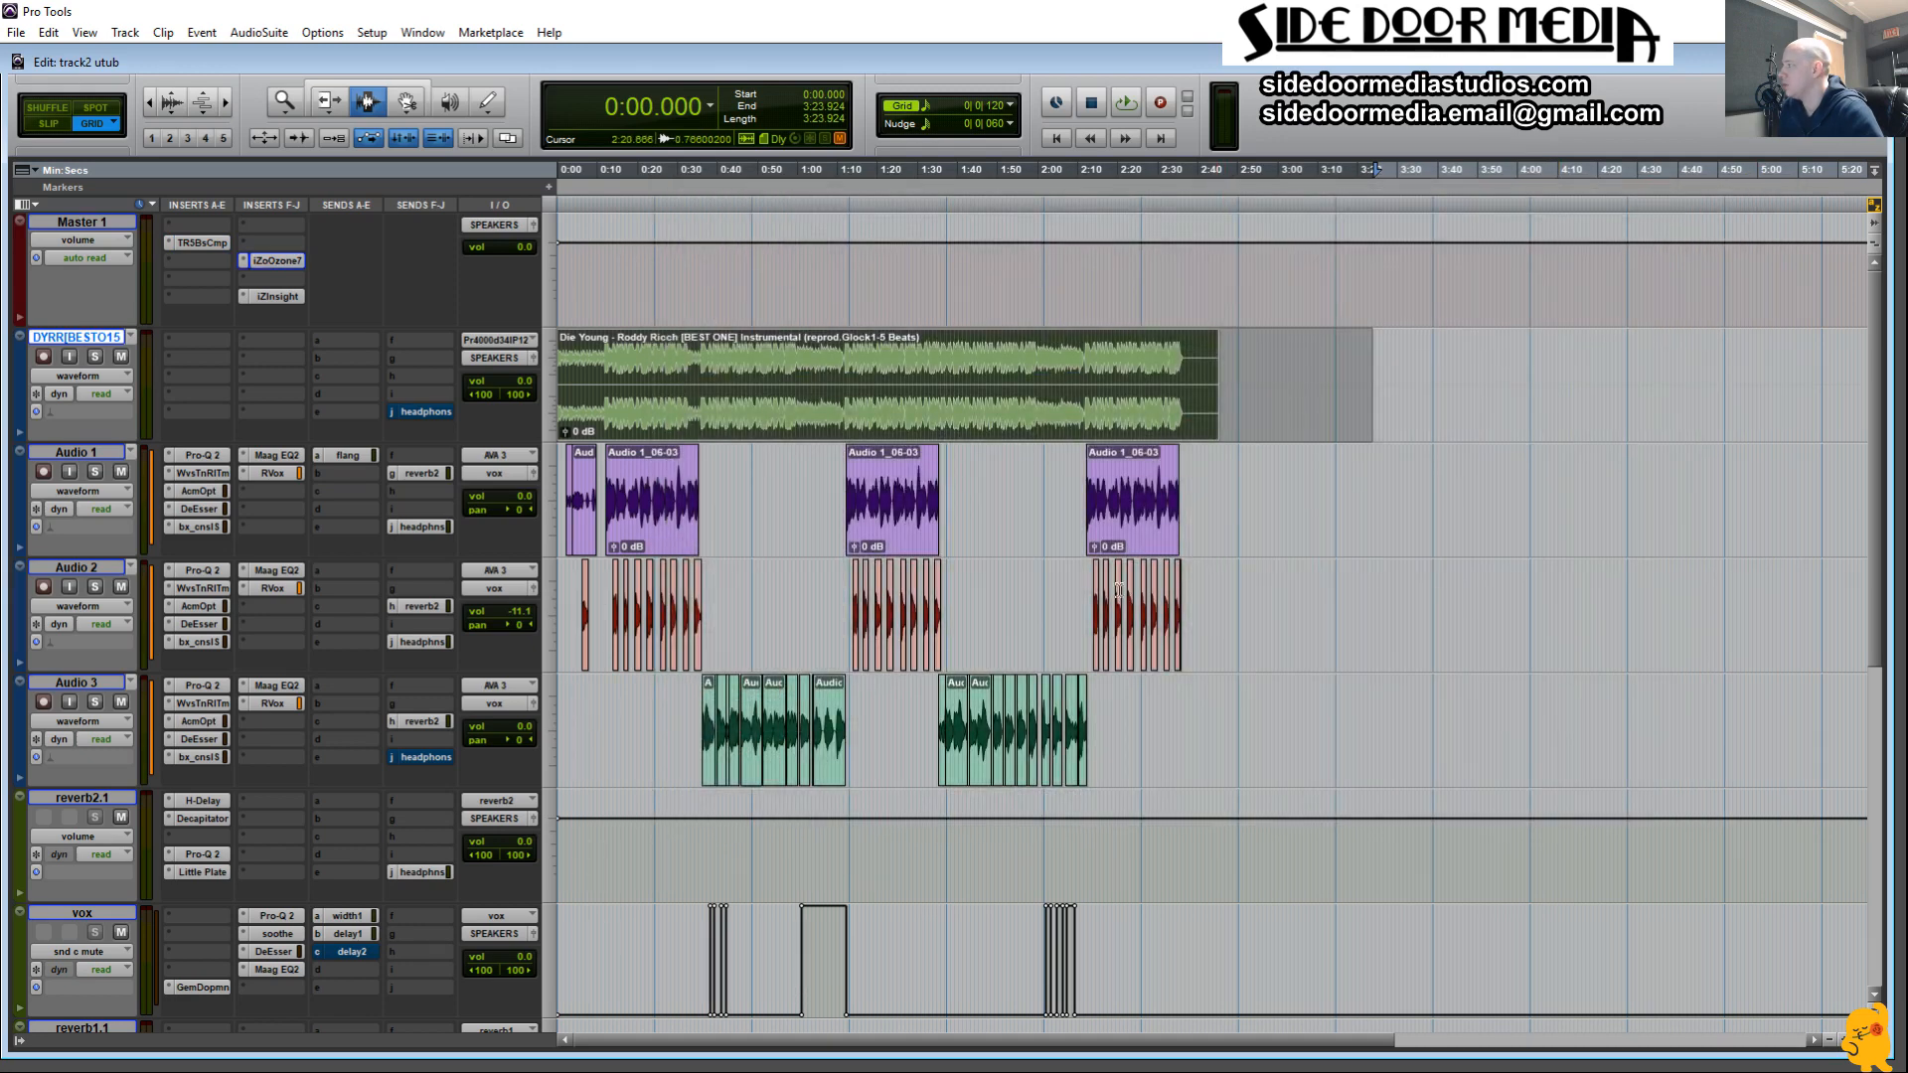
Look over the effect tracks once more and return the playhead to the start of the song.
scroll(1118, 590, down, 12)
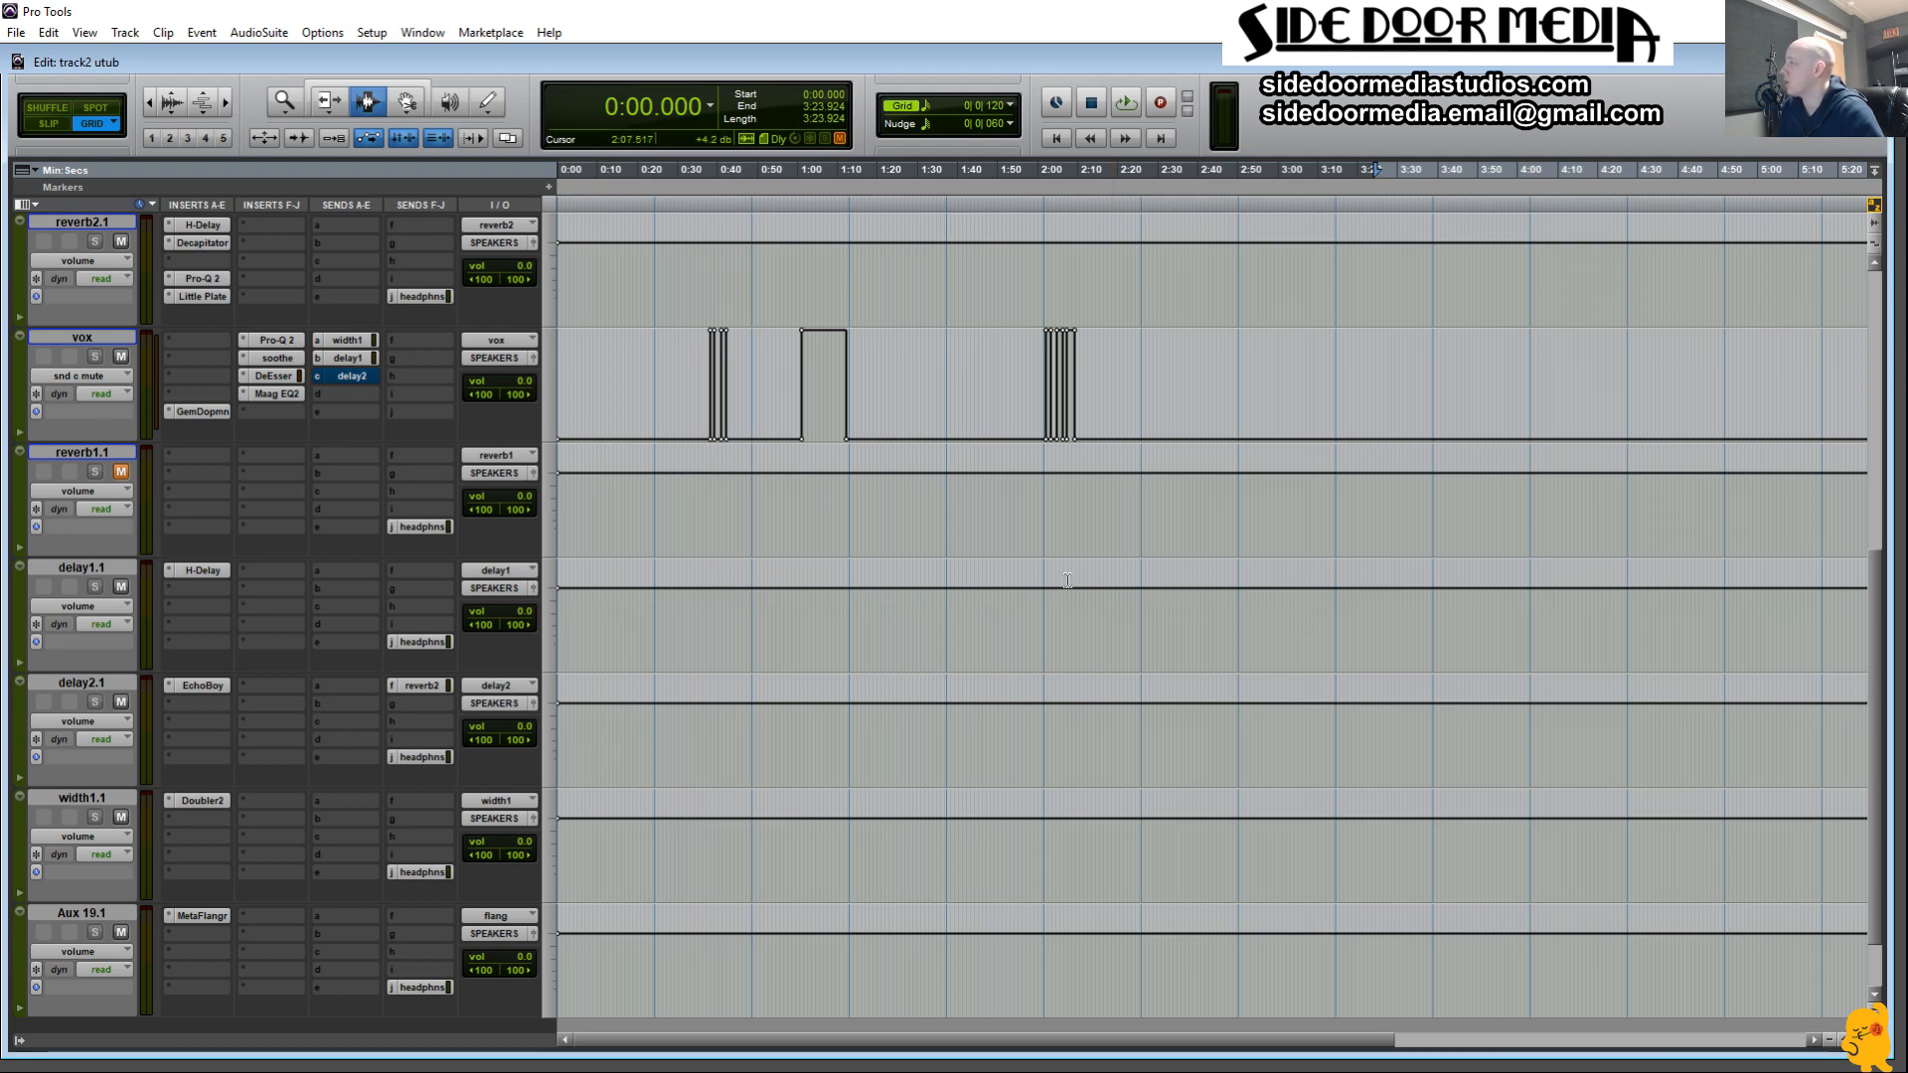
scroll(841, 558, up, 10)
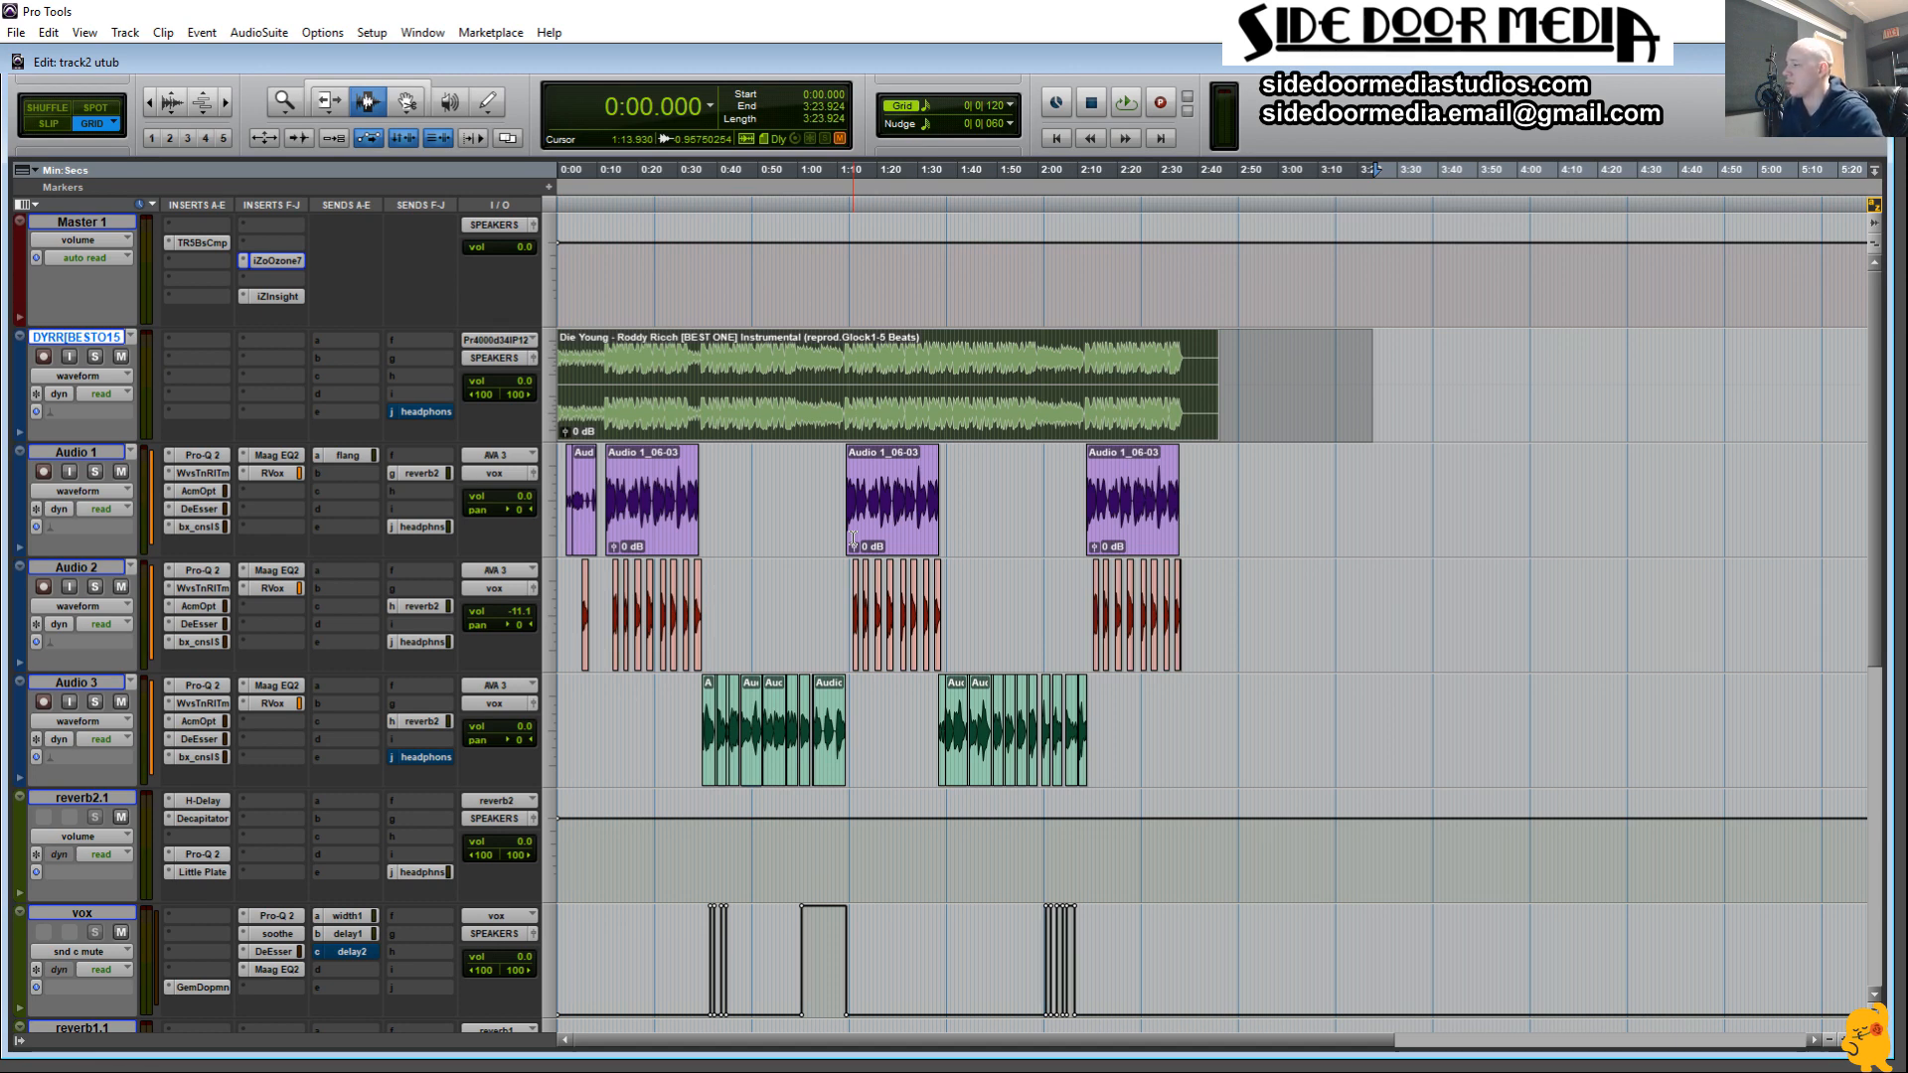
click(682, 767)
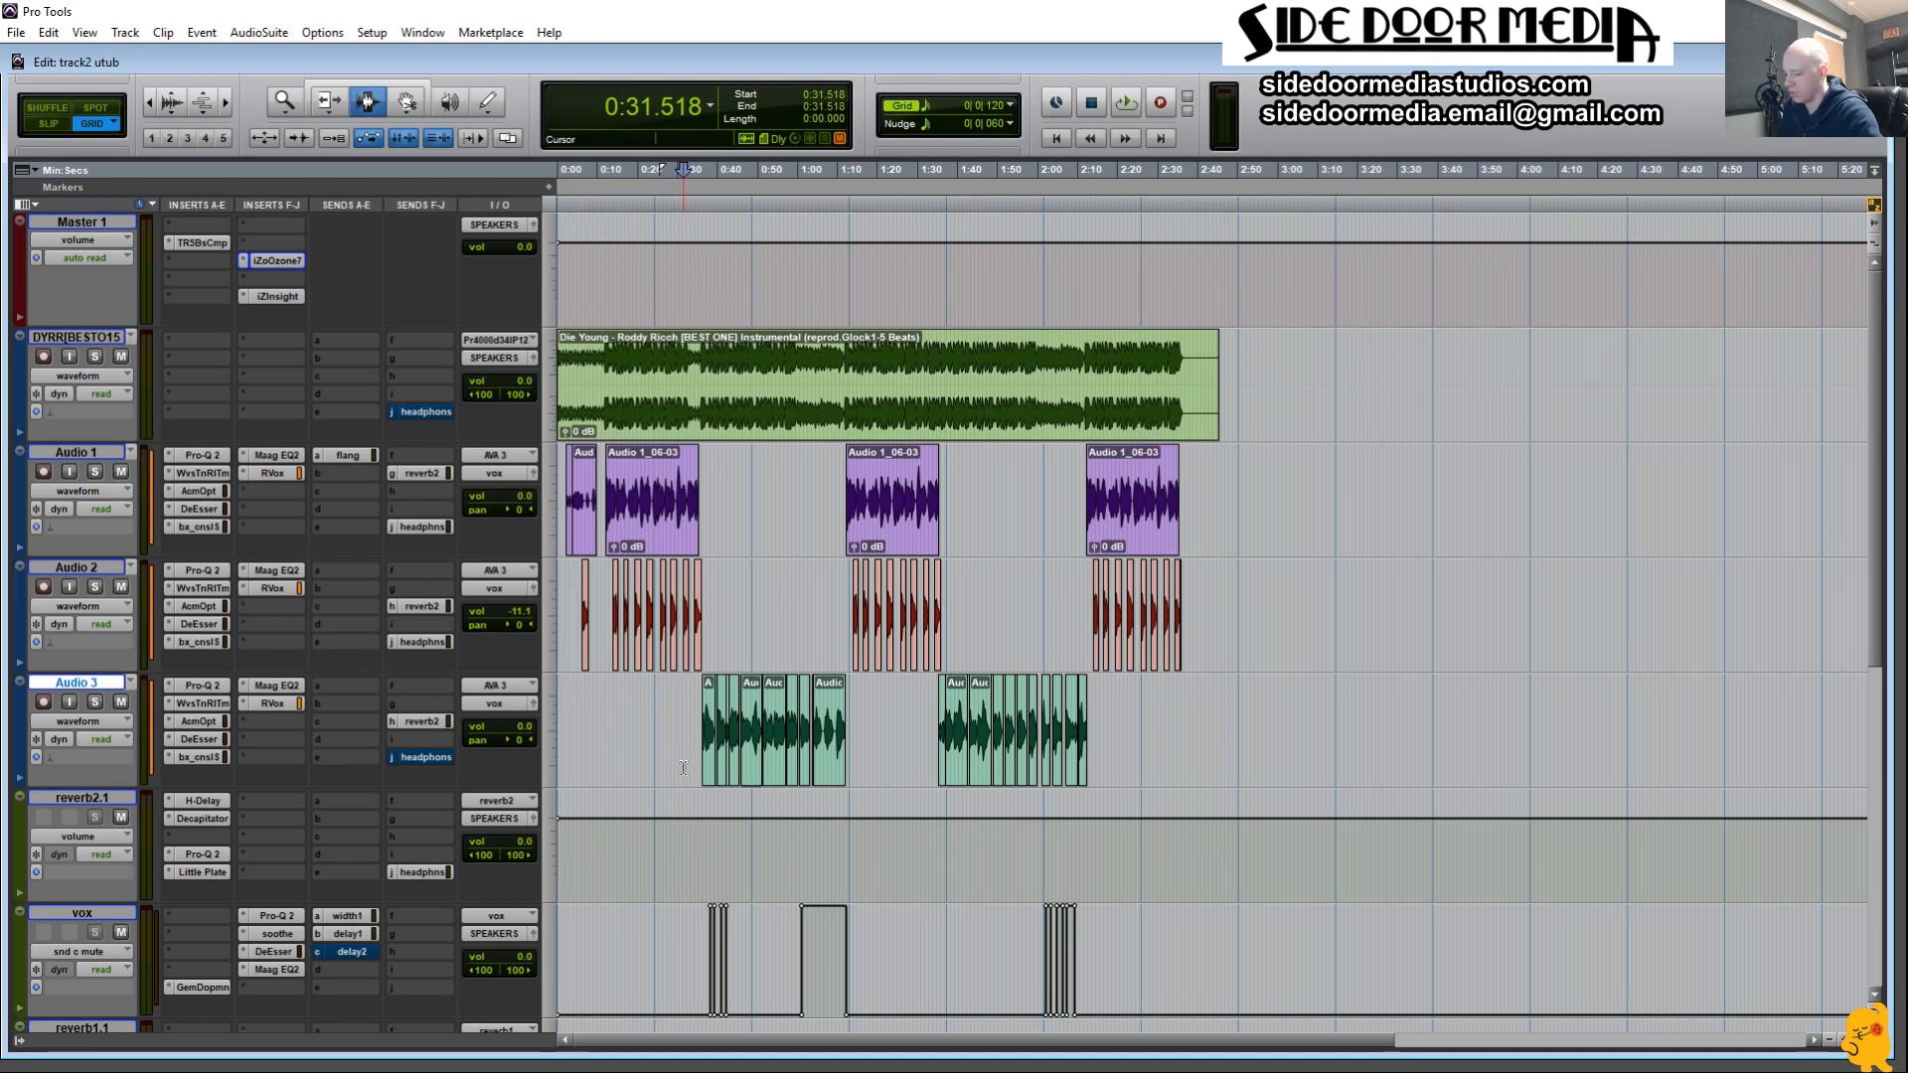
key(Return)
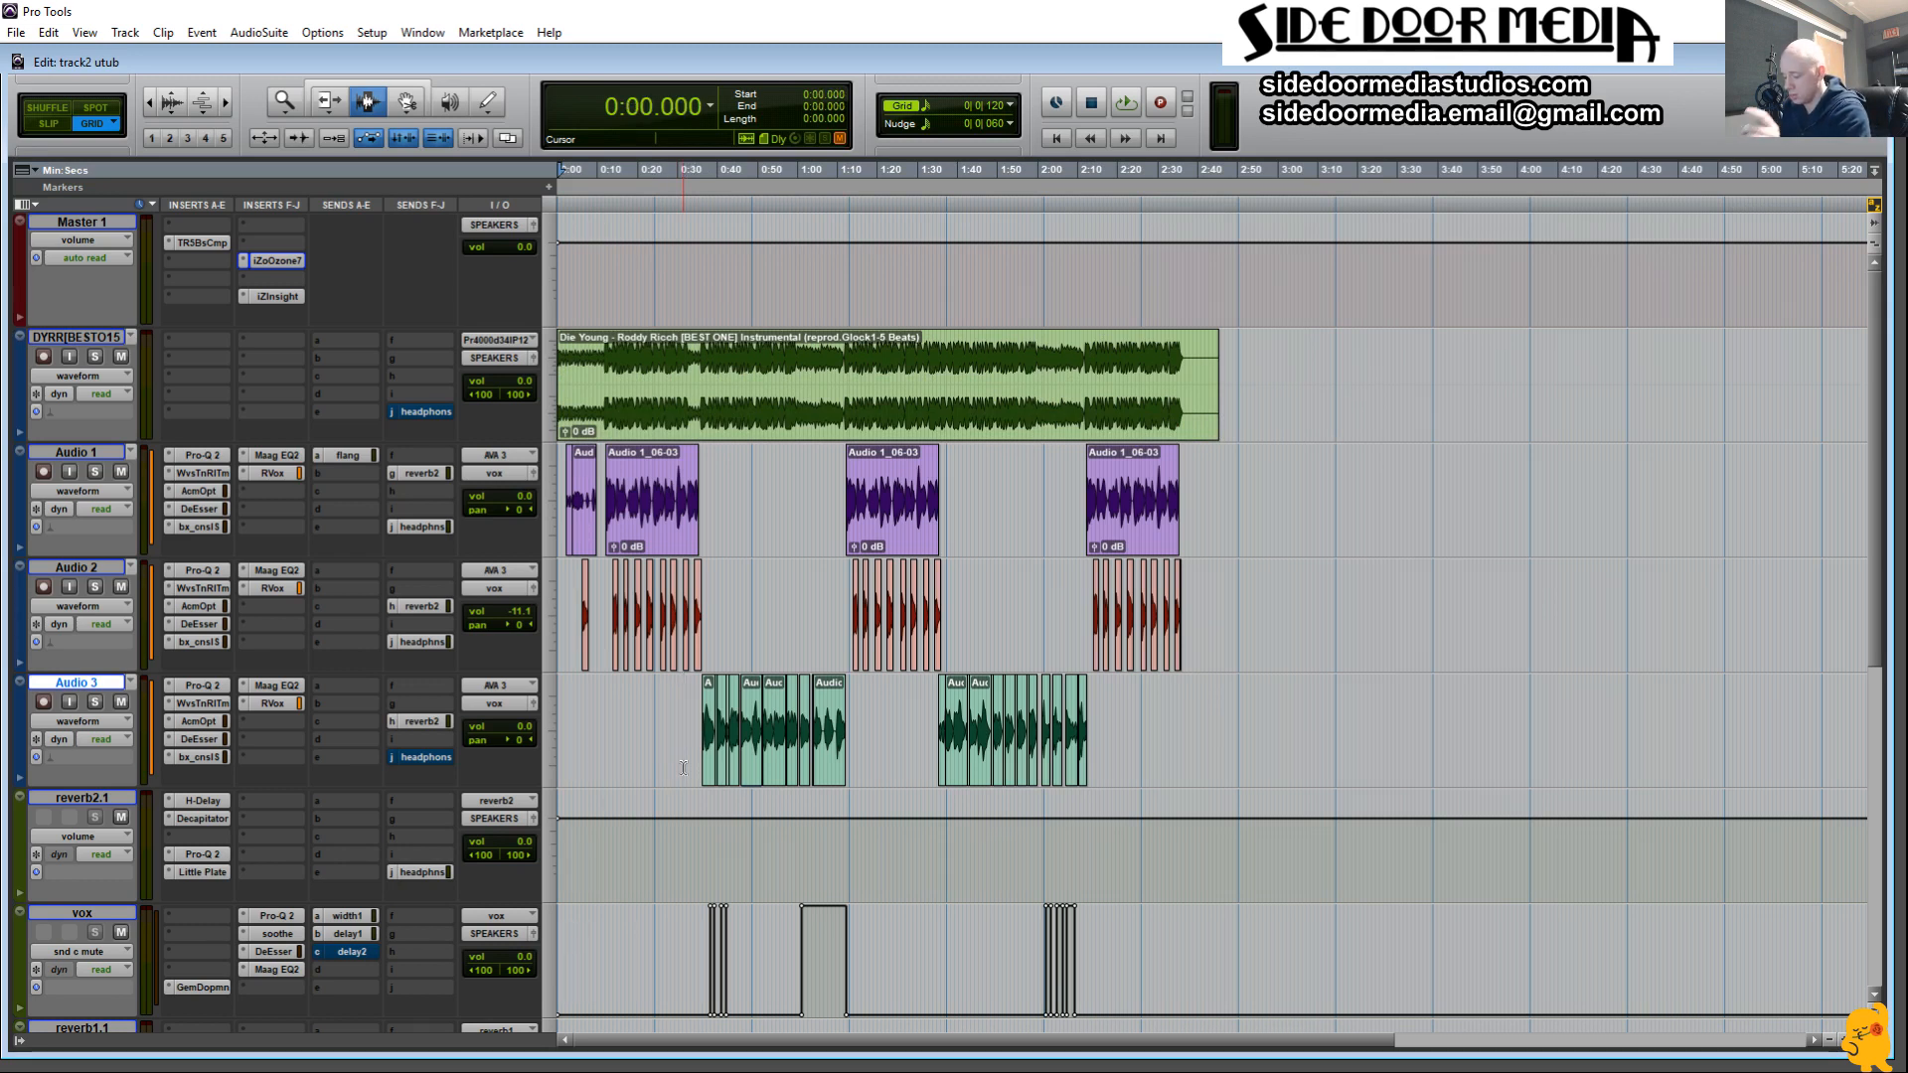